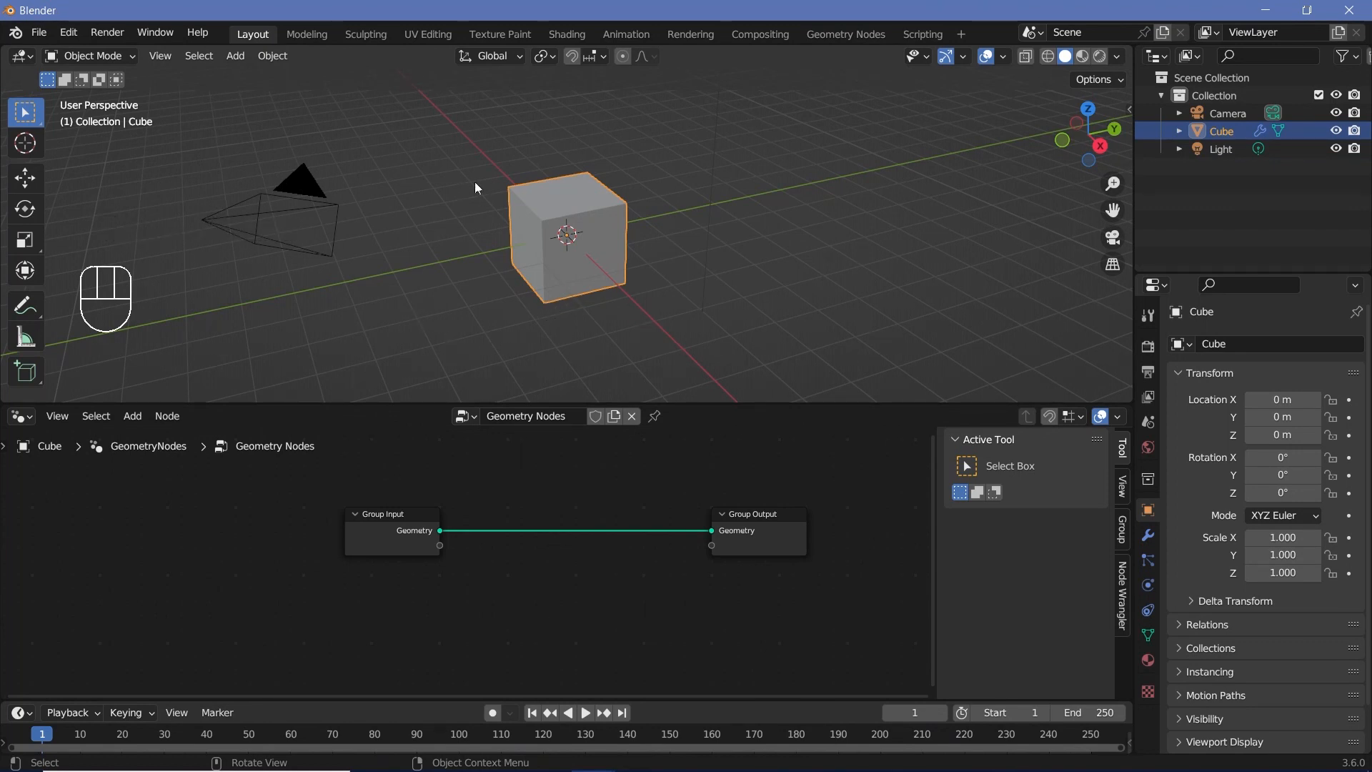
- Delete the Group Input node from the cube's geometry node tree
middle_click_drag(464, 319, 609, 306)
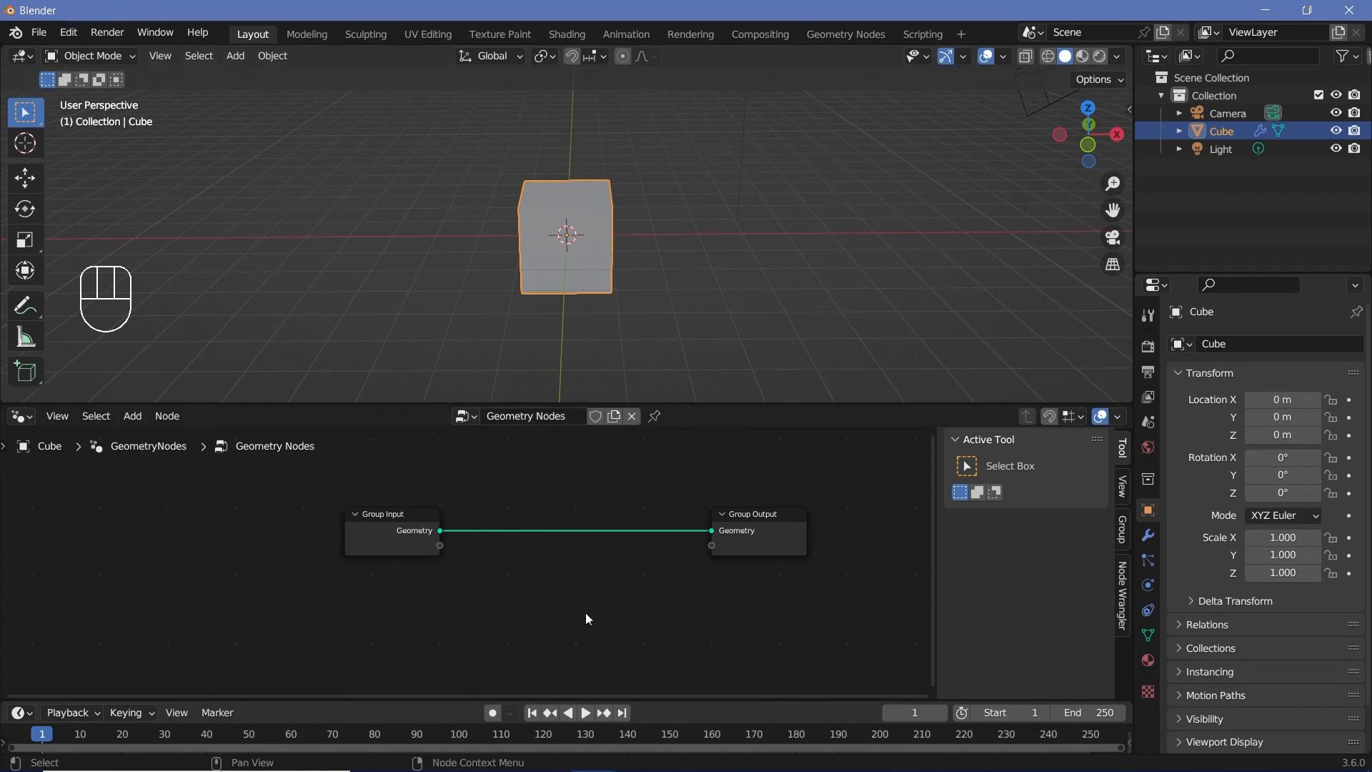
left_click(384, 546)
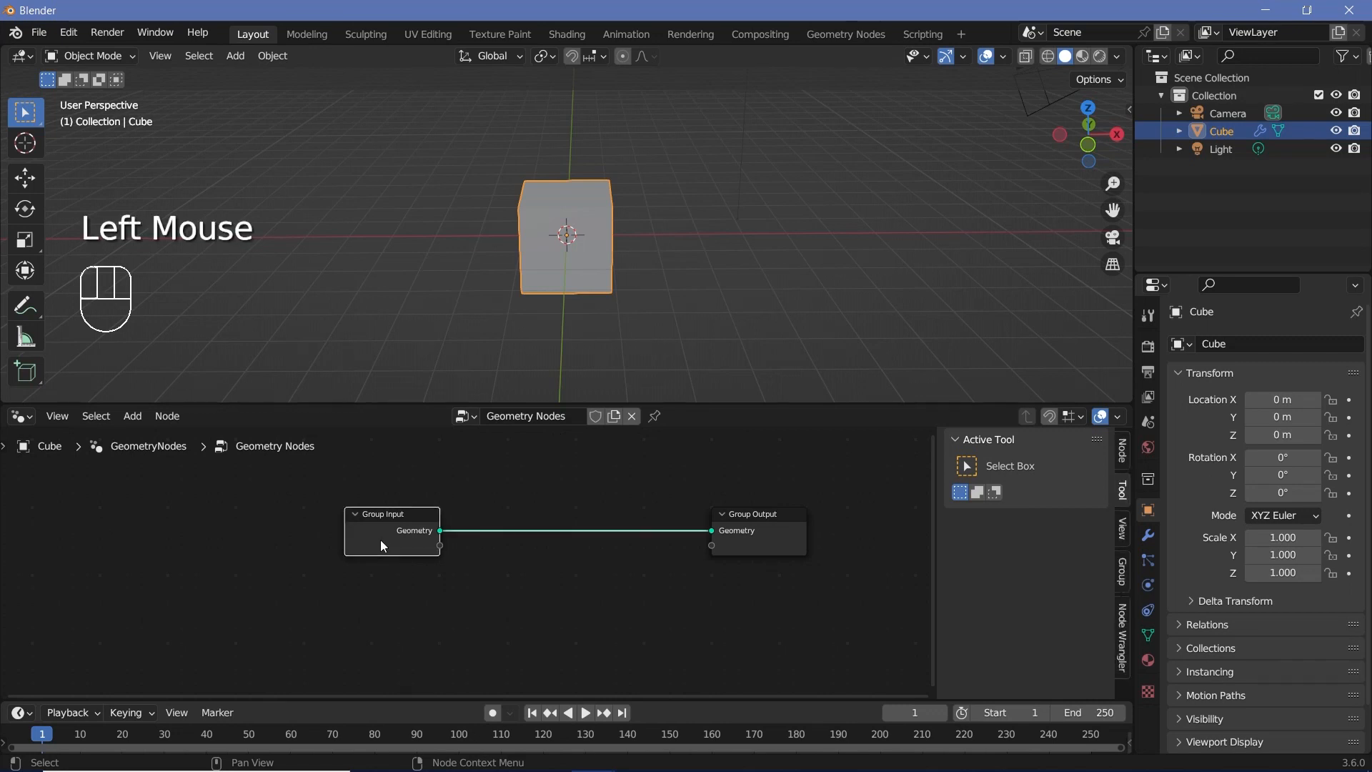
key("x")
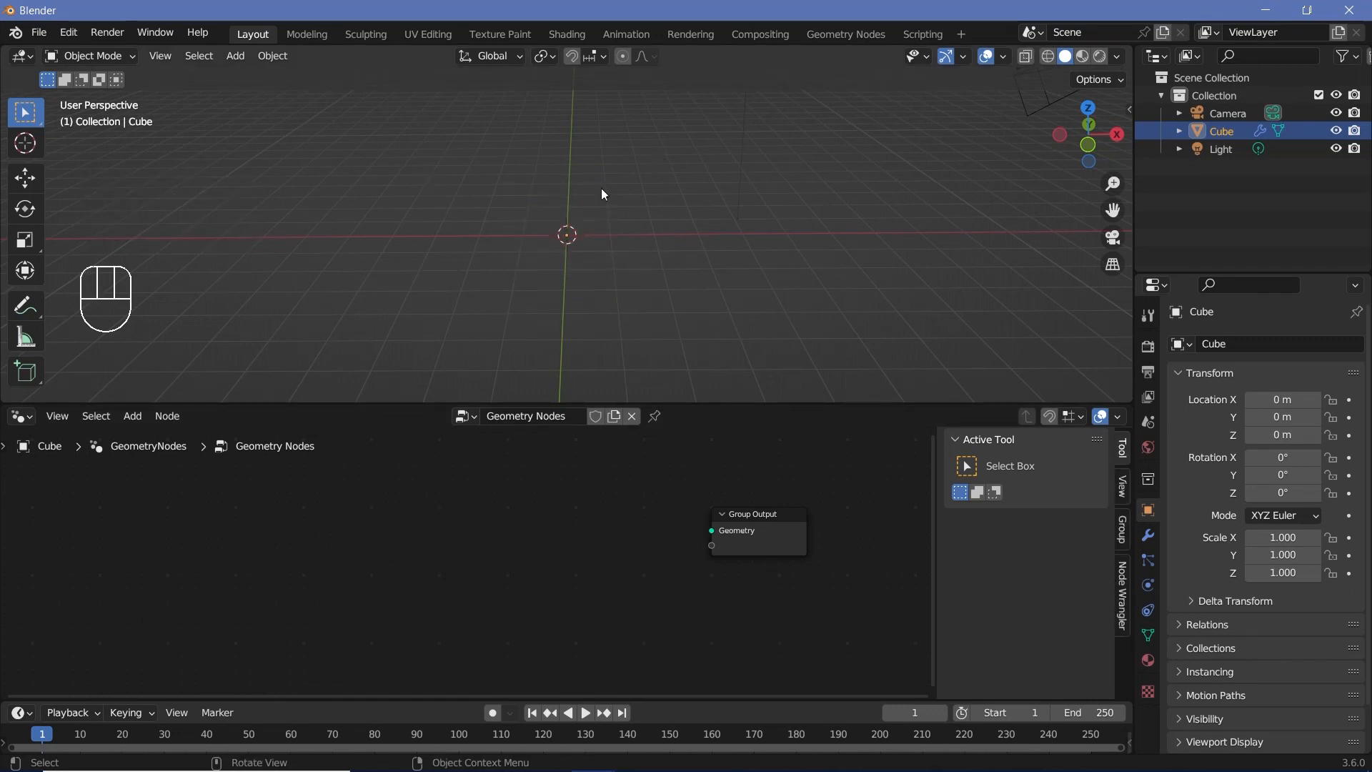
- Add a Cube mesh node and connect its Mesh output to the Group Output's Geometry input
key("shift+a")
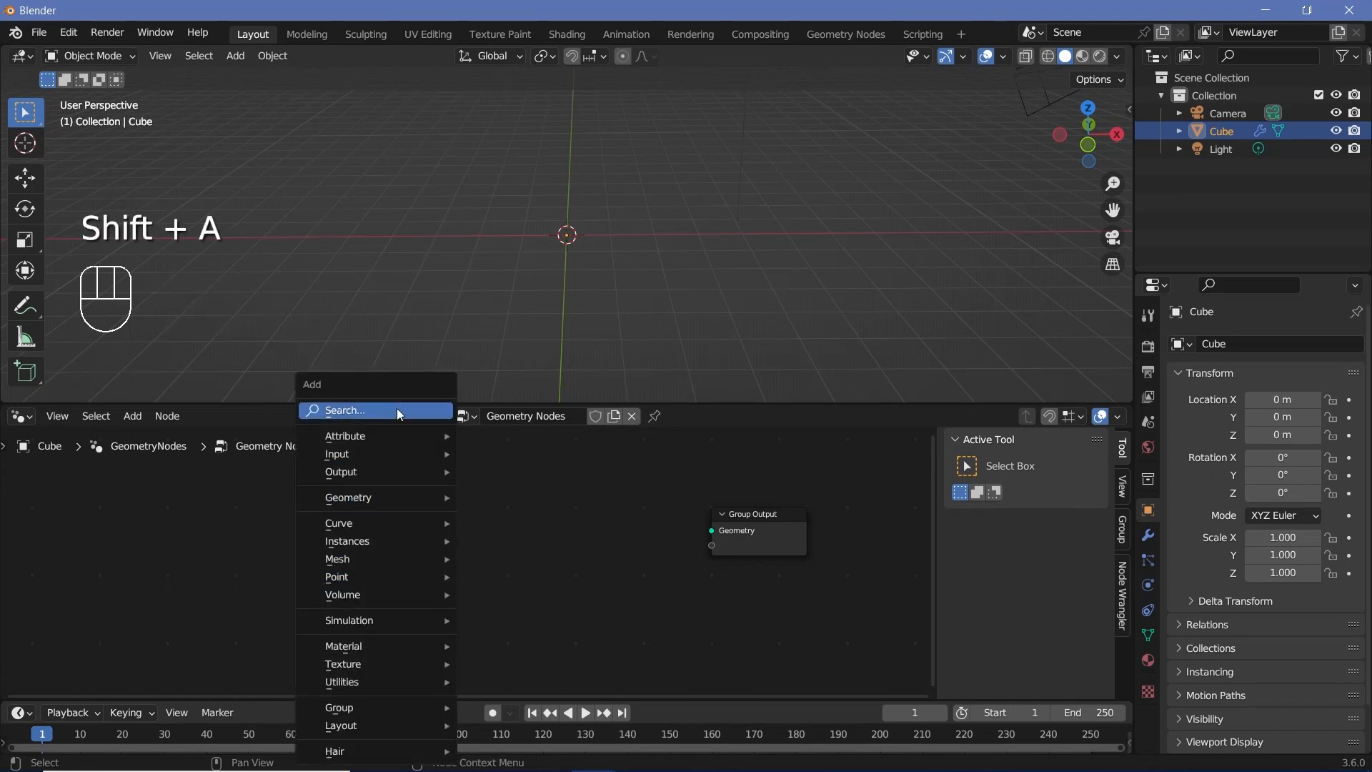
left_click(397, 408)
type("cube")
key("Return")
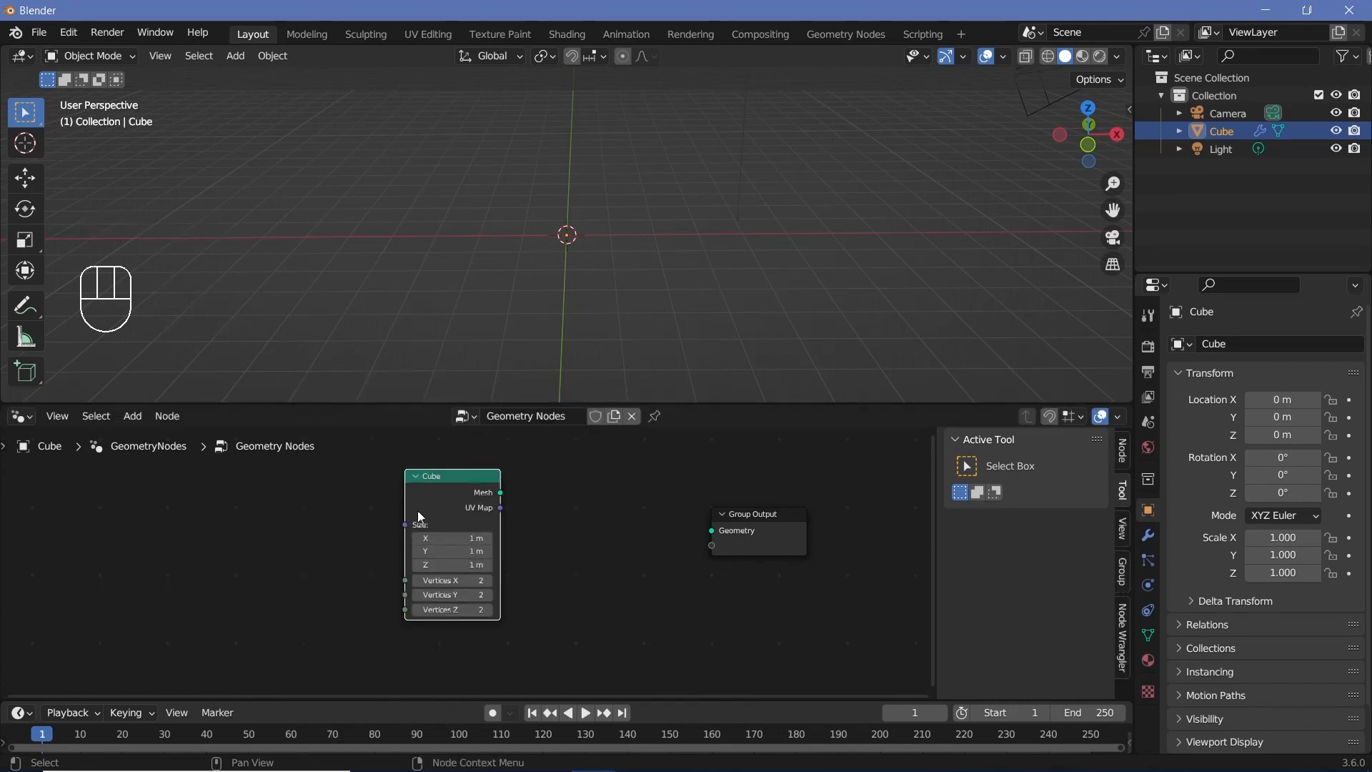
left_click_drag(502, 493, 713, 531)
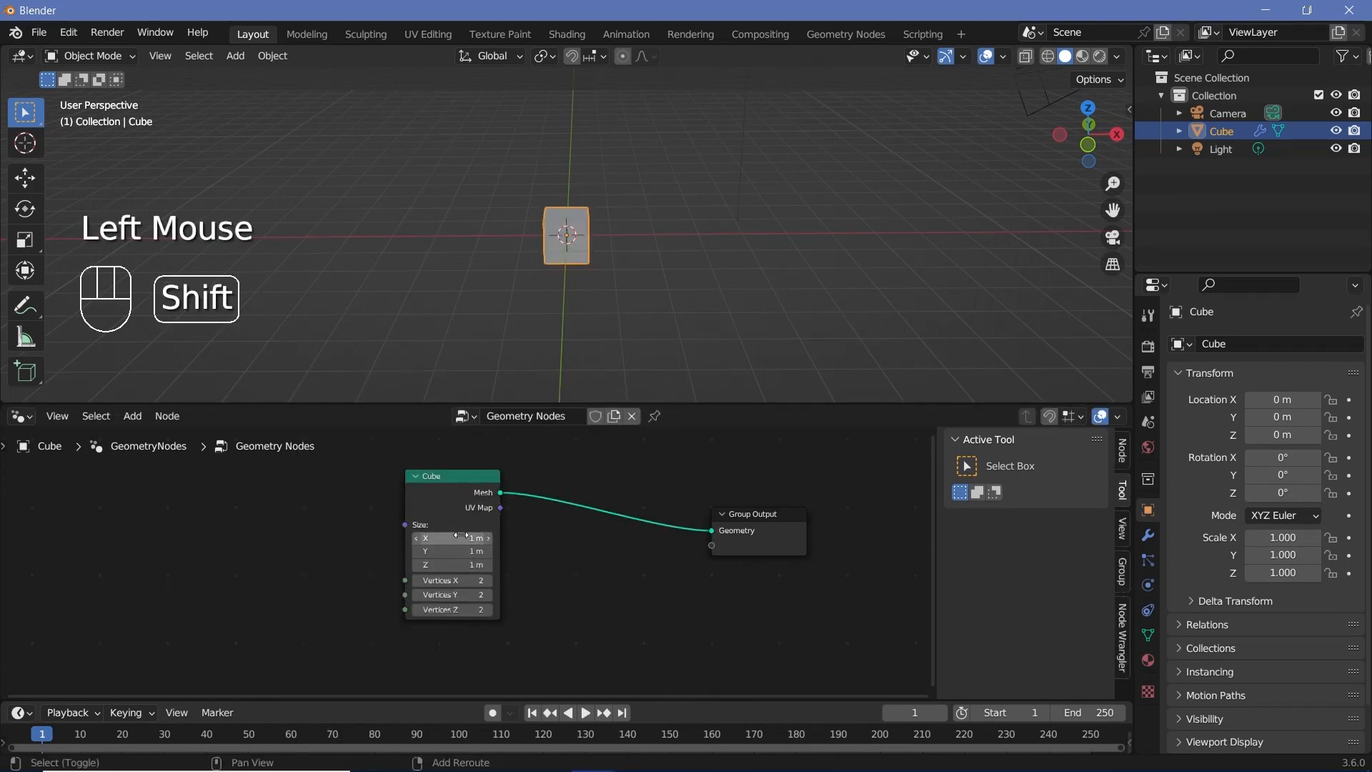
- Set the Cube node's X, Y and Z size to 5 m and move the node well away from Group Output
left_click_drag(464, 538, 464, 565, "shift")
type("5")
key("Return")
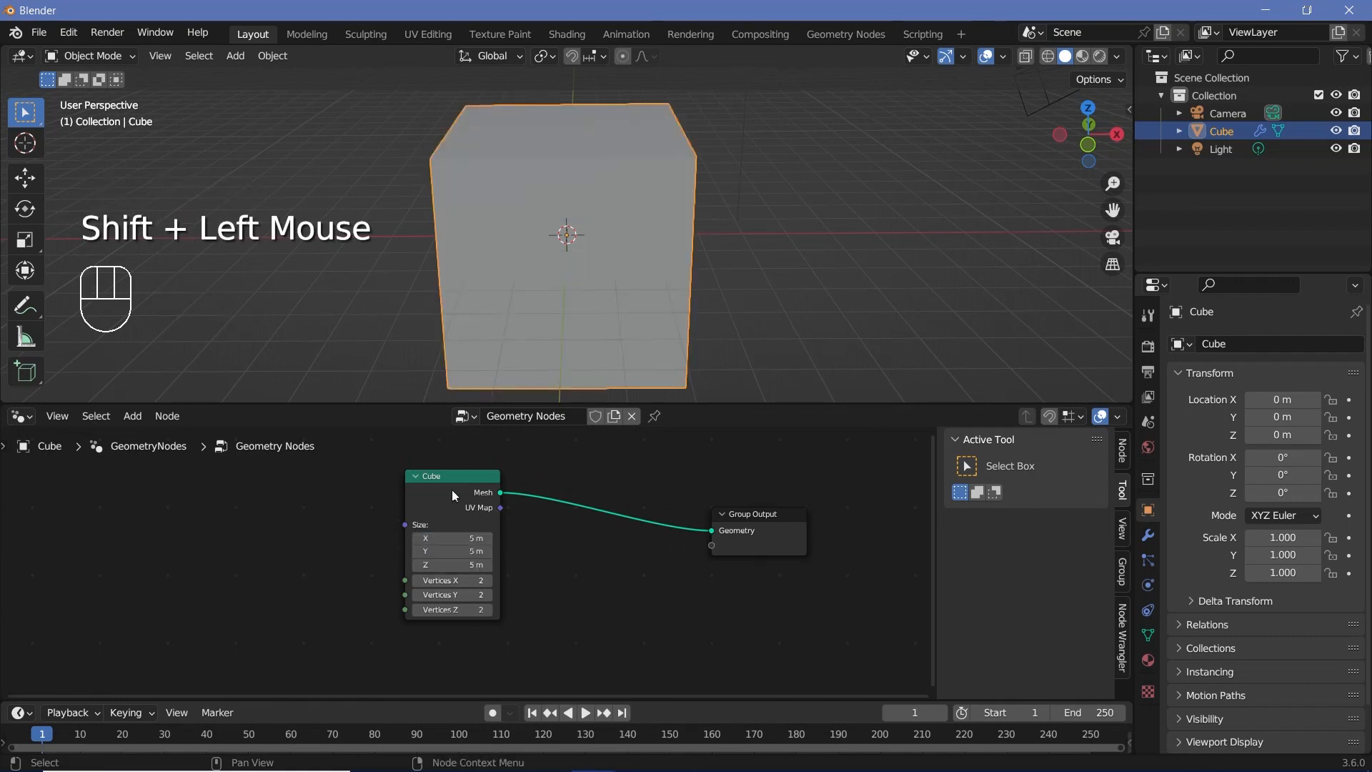
left_click_drag(450, 490, 59, 514)
middle_click_drag(164, 537, 358, 524)
scroll(358, 523, "up", 1)
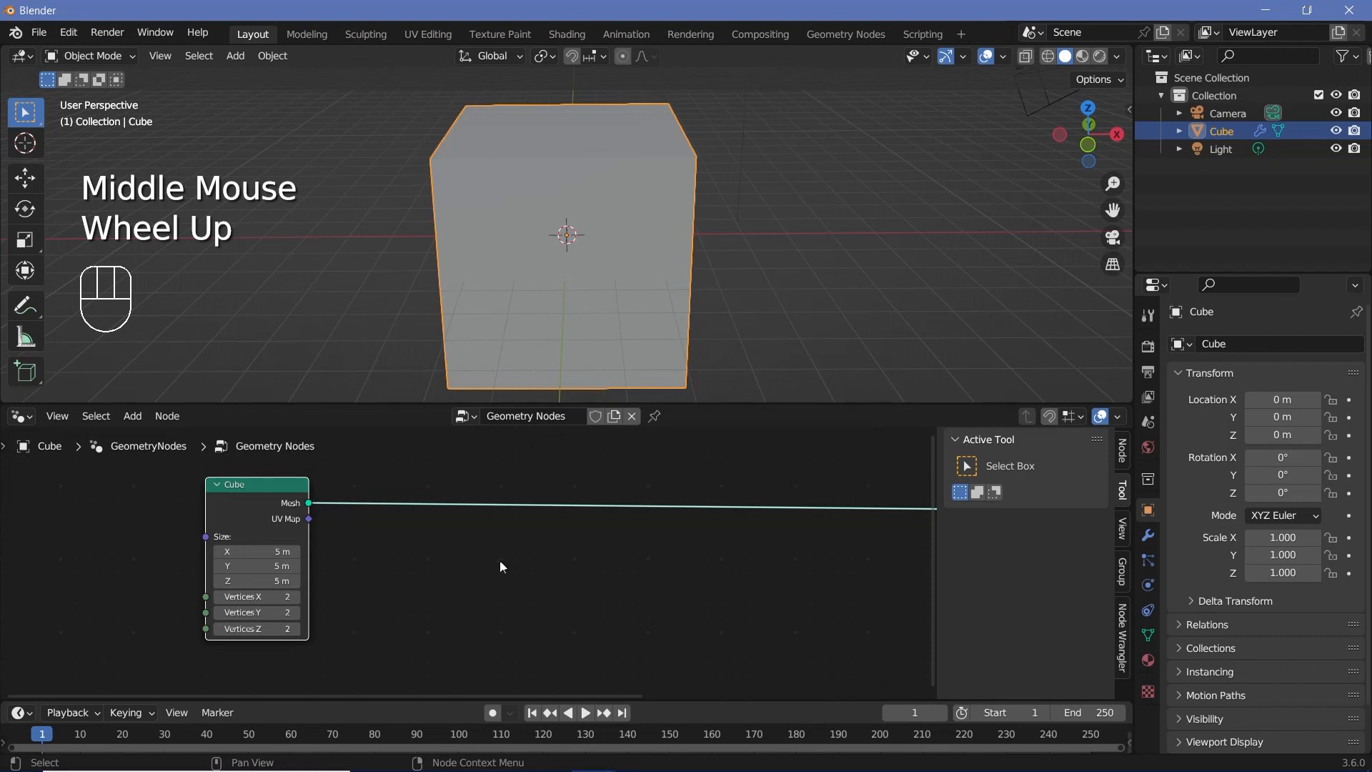
- Insert a Mesh to Volume node on the link between the Cube node and Group Output
key("shift+s")
key("shift+s")
key("shift+a")
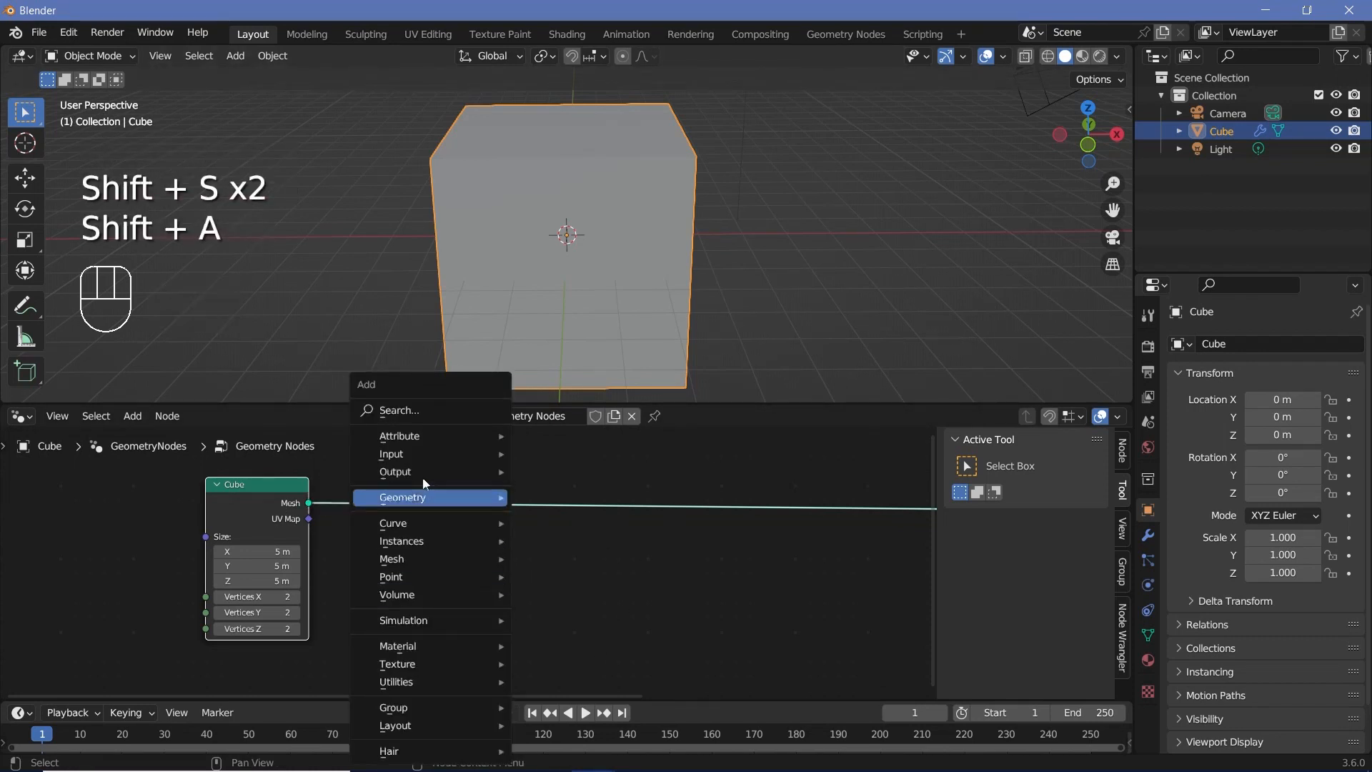
left_click(421, 409)
type("mesh to o")
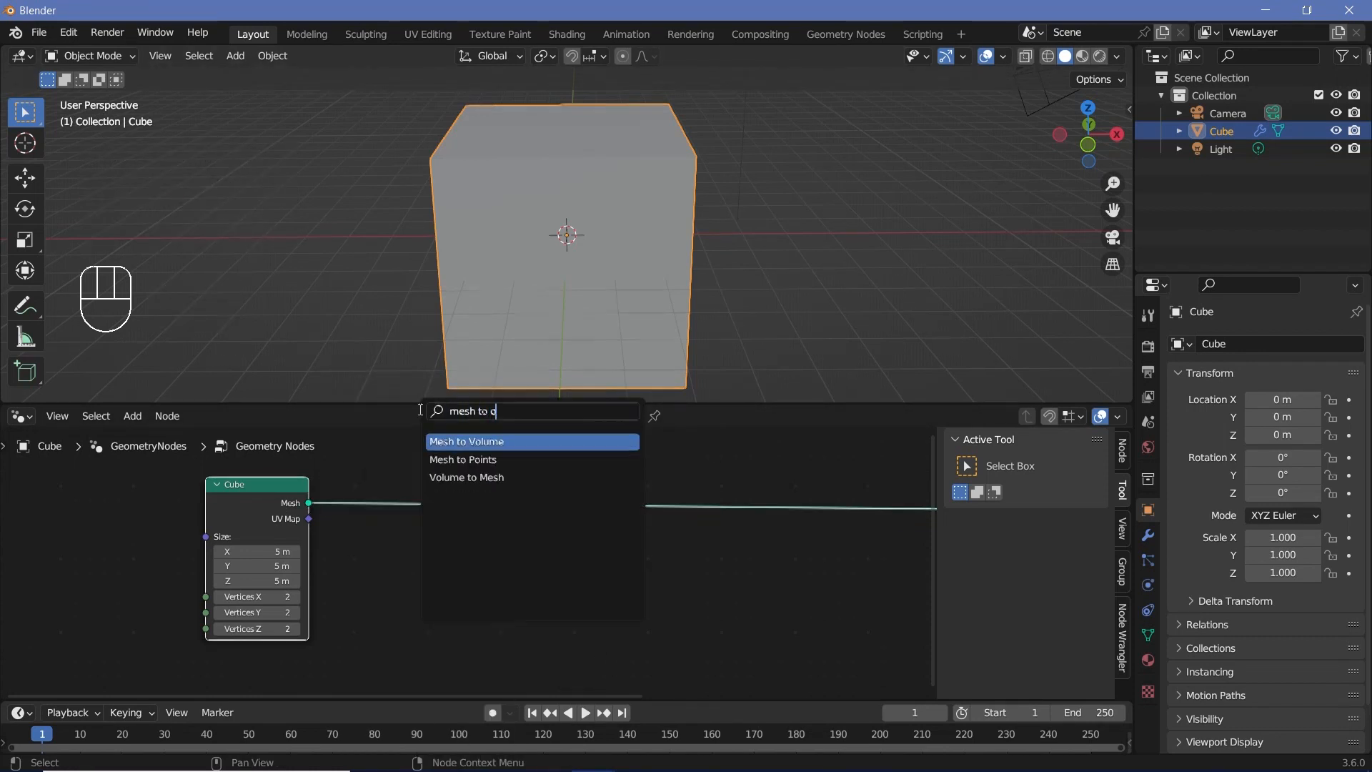
key("Return")
- Set the Mesh to Volume node's Voxel Amount to 2 and its Exterior Band Width to 2 m
left_click(452, 563)
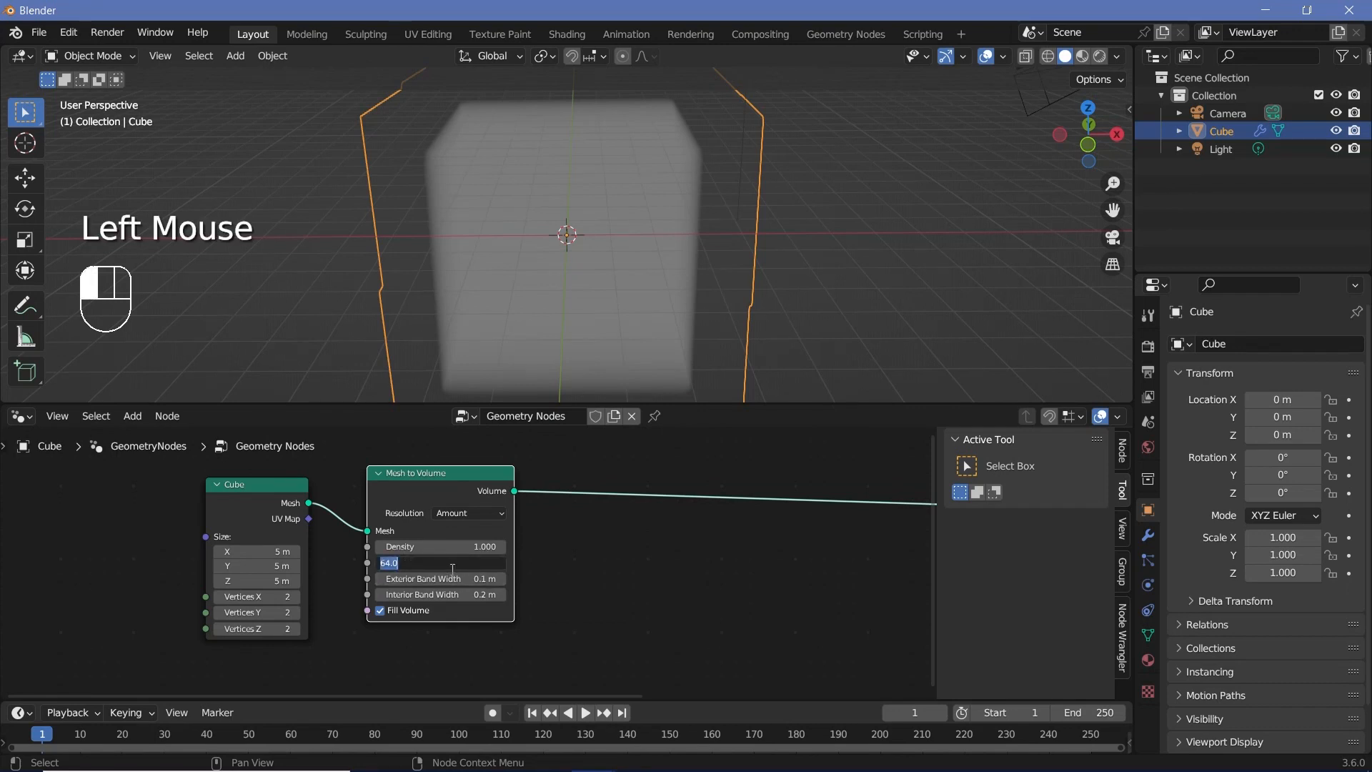
type("2")
key("Return")
double_click(455, 578)
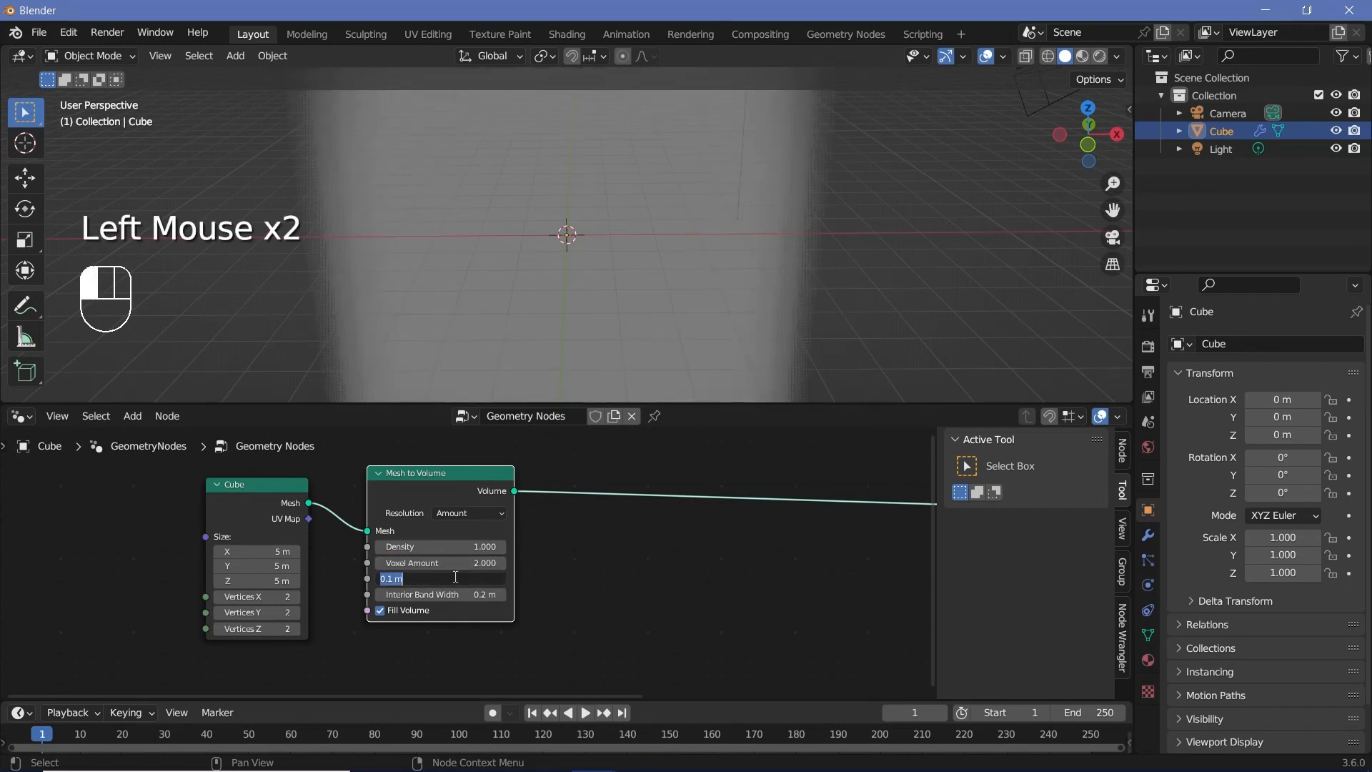
type("2")
key("Return")
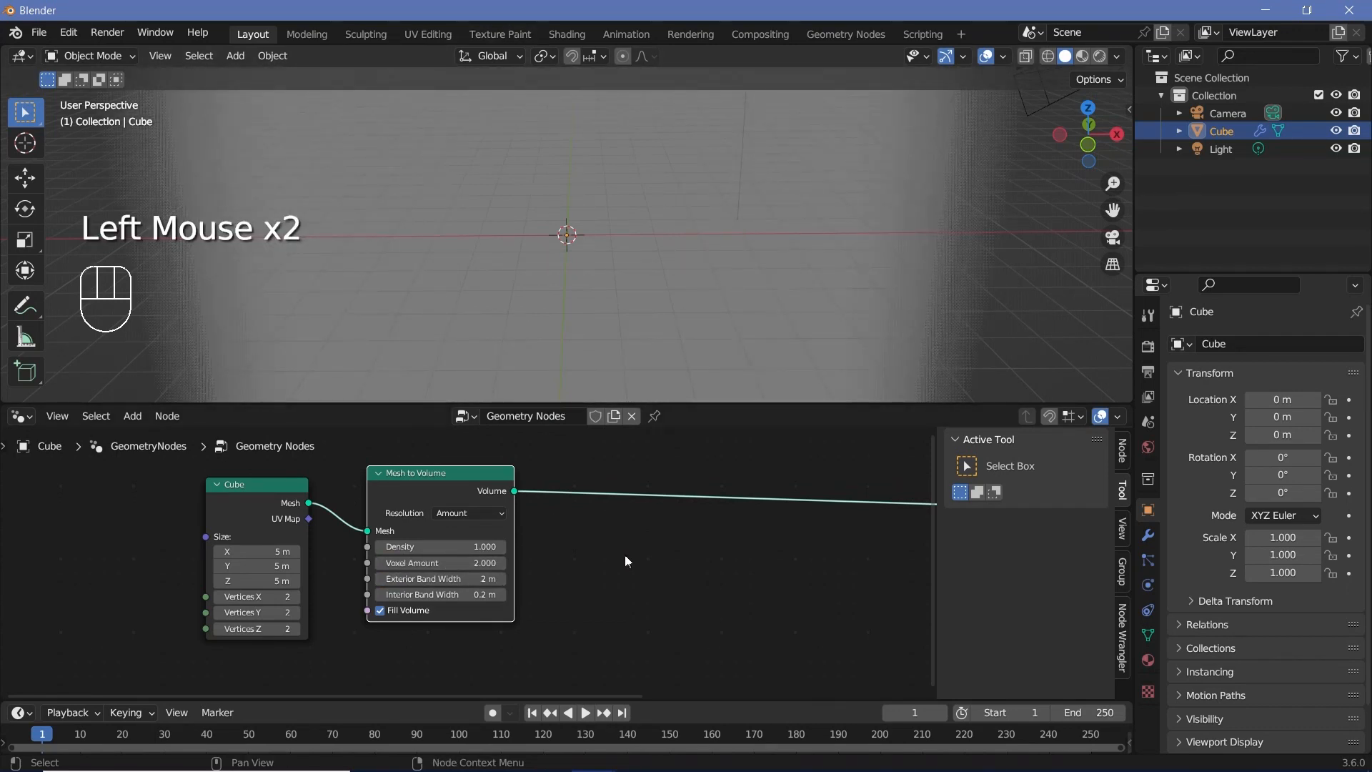
- Shift the Mesh to Volume node closer to the Cube node and insert a Distribute Points in Volume node after it
scroll(472, 563, "down", 2)
left_click_drag(410, 502, 219, 517)
key("shift+a")
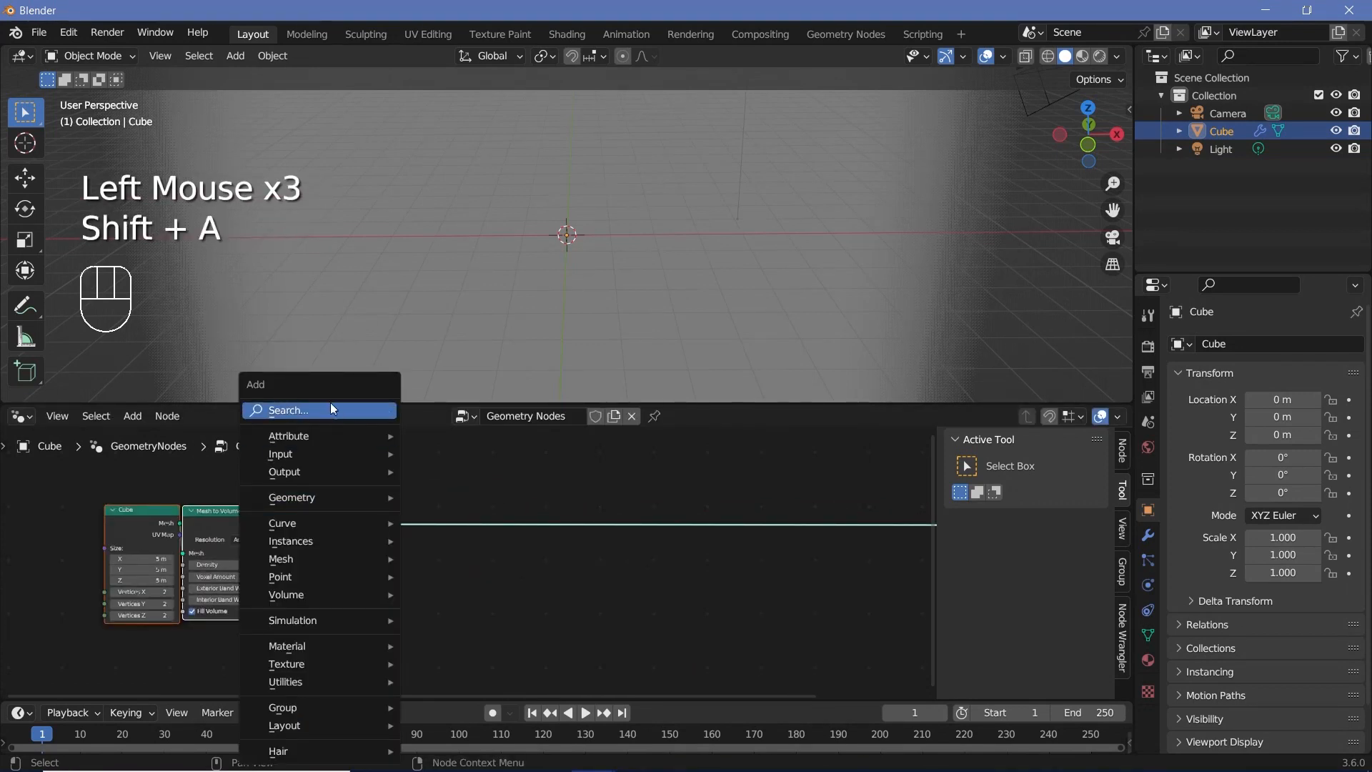
mouse_move(330, 404)
type("dis")
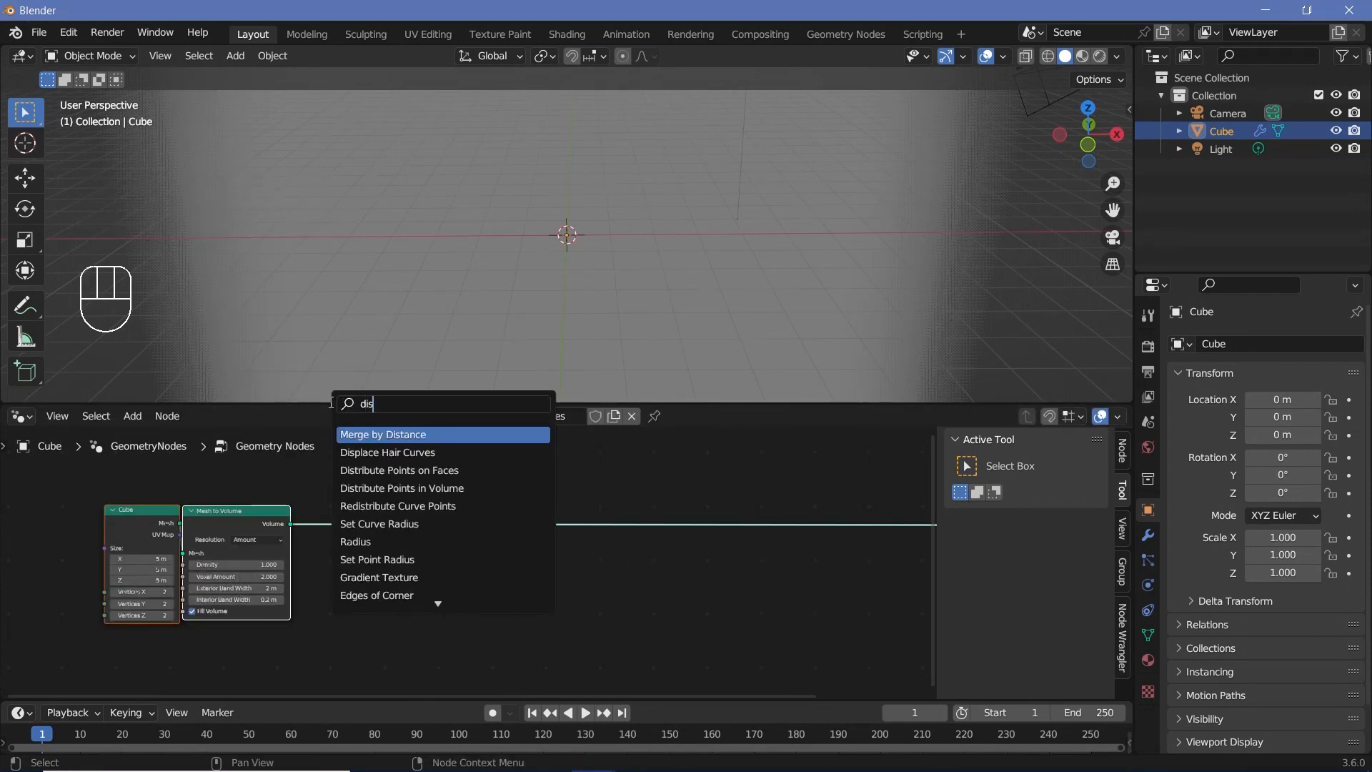
left_click(401, 488)
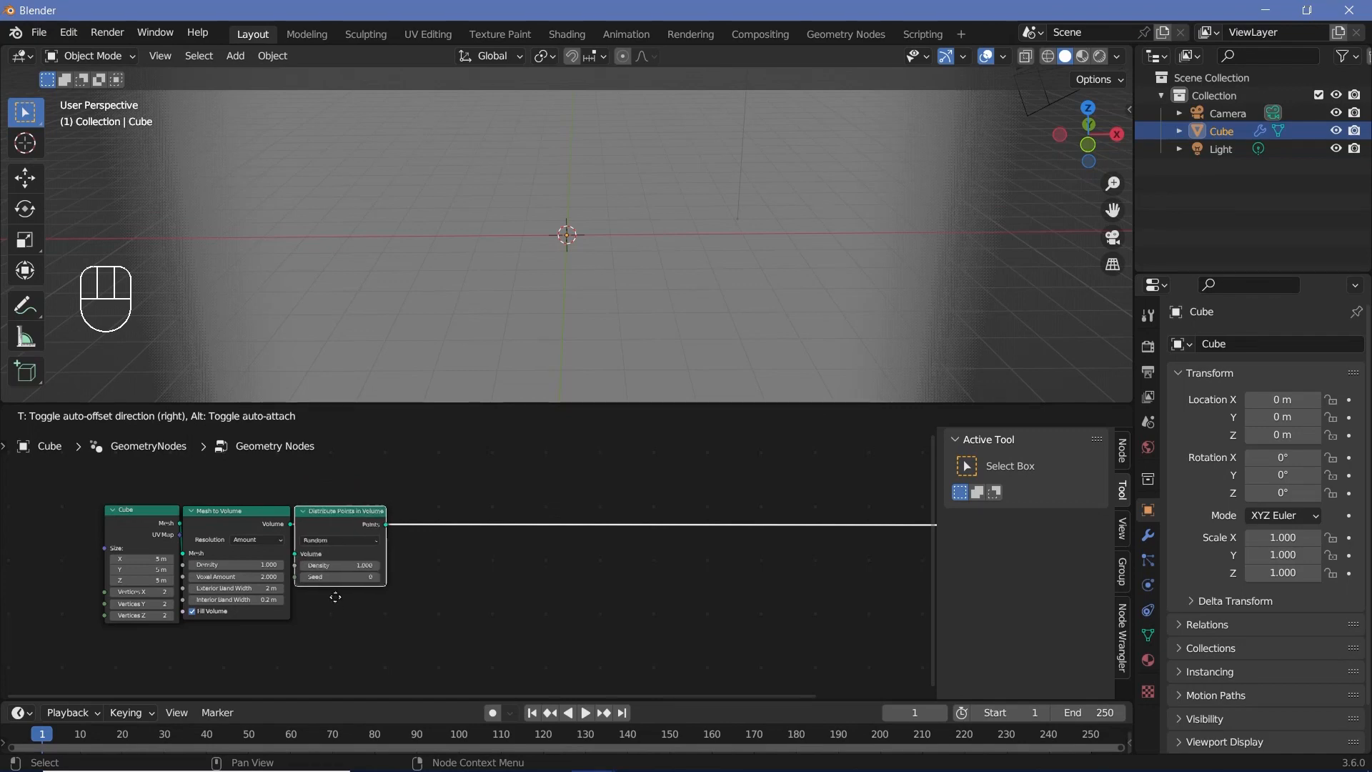
left_click(337, 592)
middle_click(343, 590)
scroll(358, 586, "up", 3)
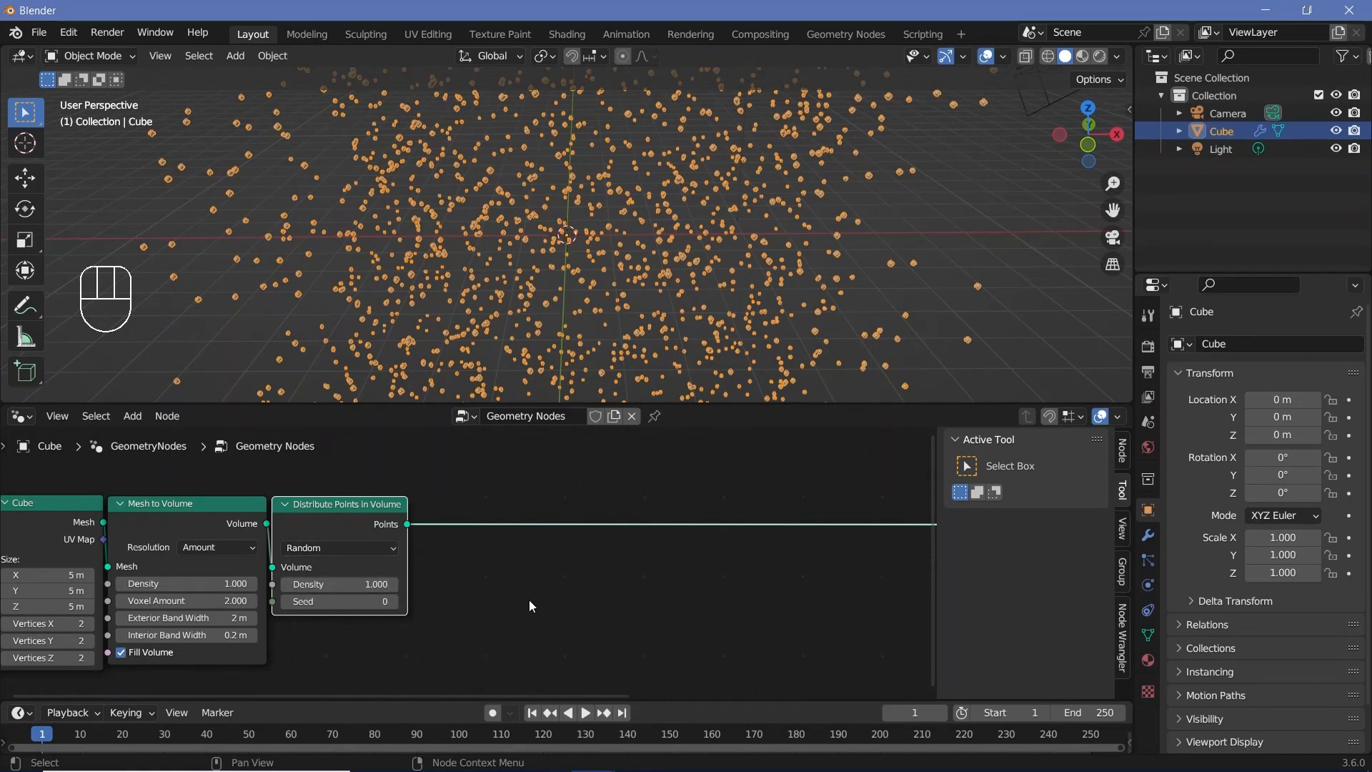
- Insert a Set Point Radius node directly after the Distribute Points in Volume node
middle_click_drag(529, 599, 509, 594)
scroll(572, 284, "up", 4)
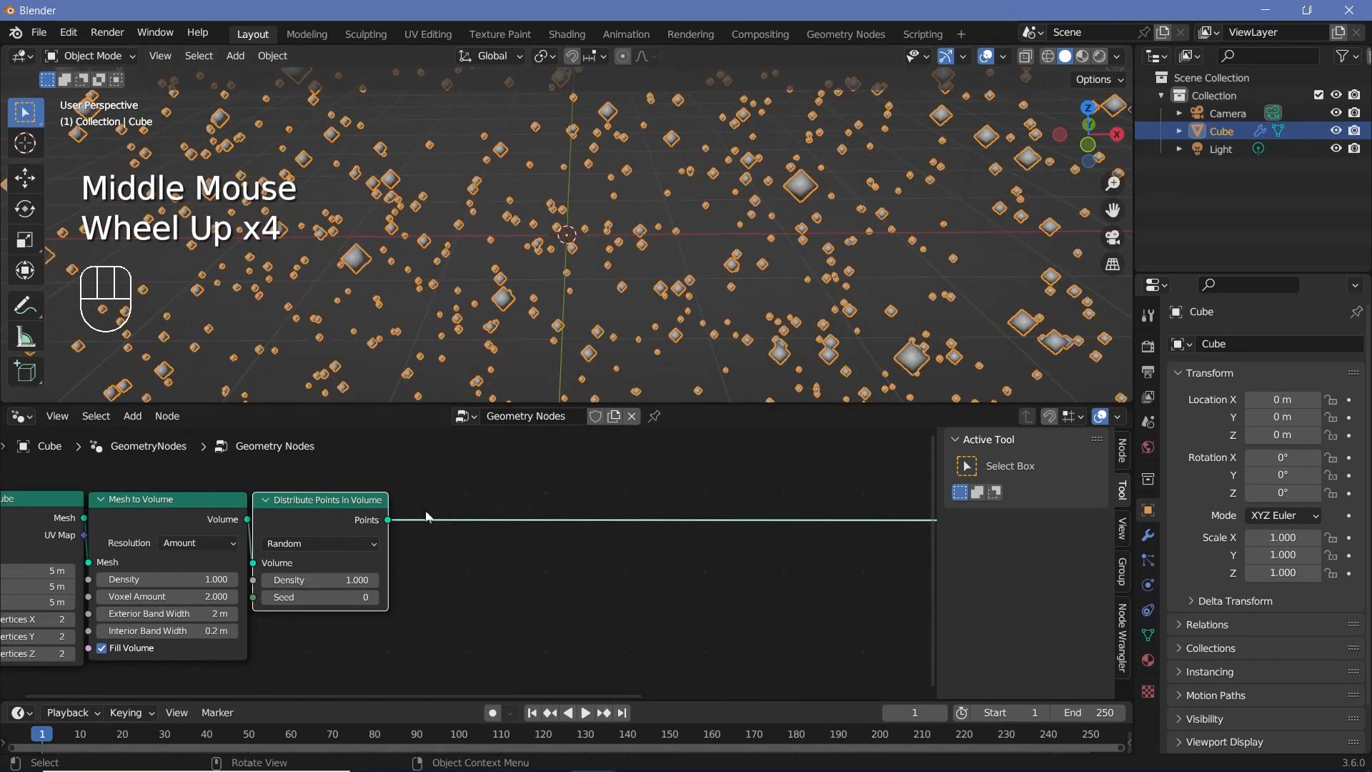
scroll(475, 565, "down", 2)
scroll(512, 280, "down", 2)
key("shift+a")
type("s")
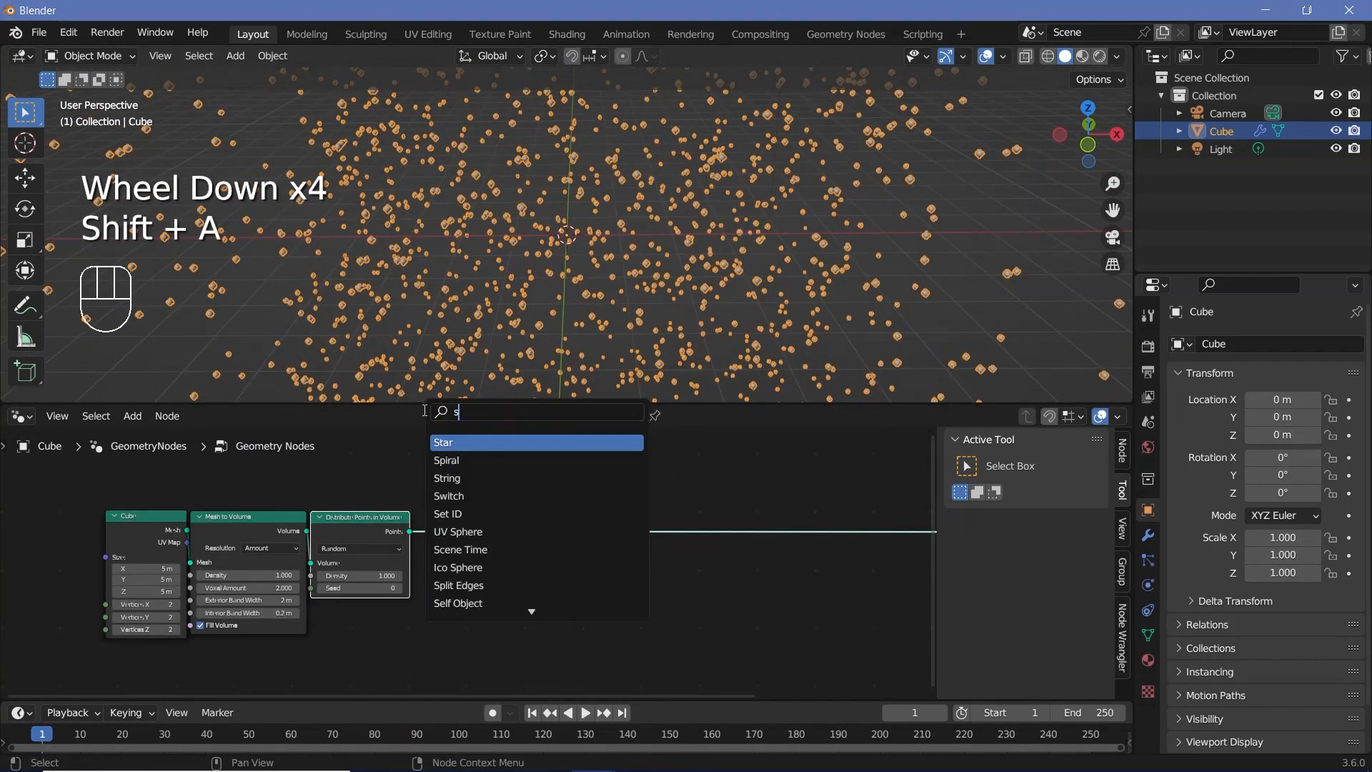
type("et poin")
key("Return")
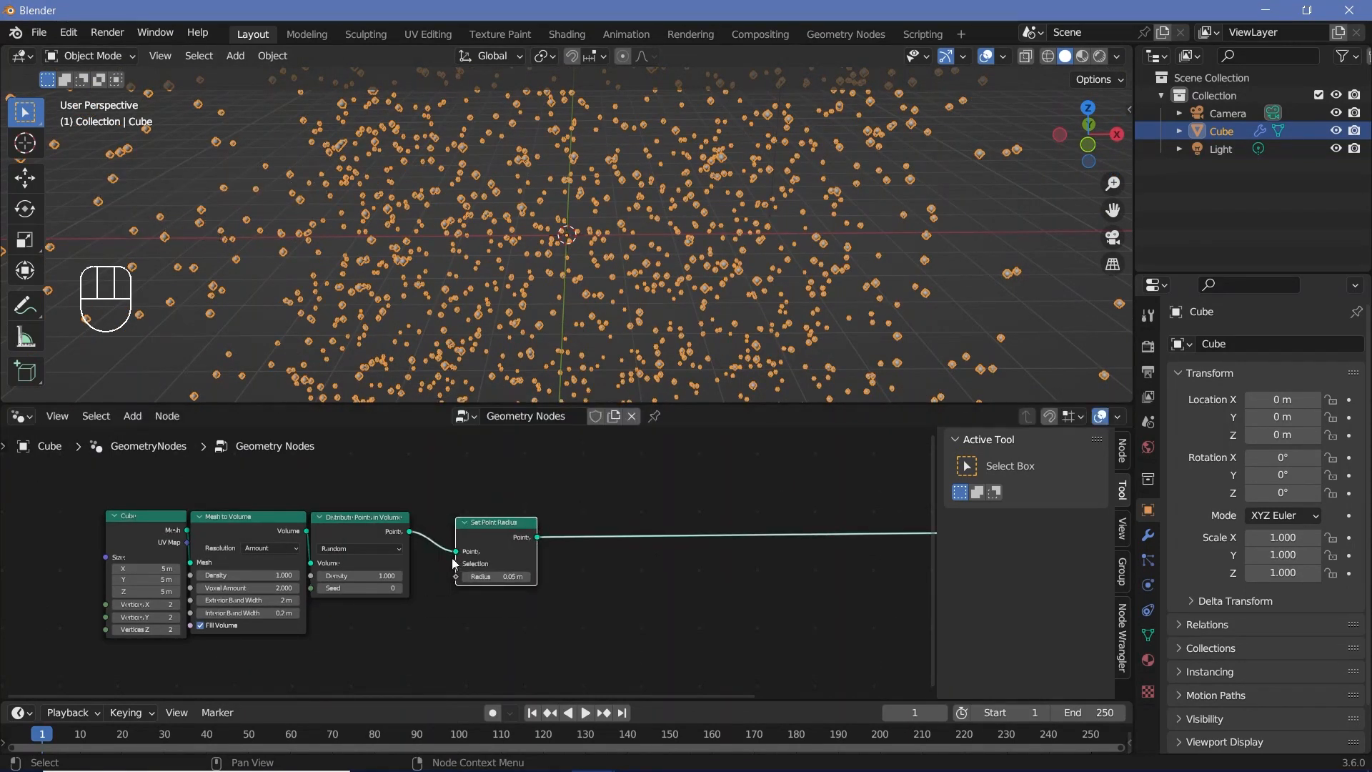
left_click(415, 564)
- Set the radius in the Set Point Radius node to 0.1 m
double_click(456, 574)
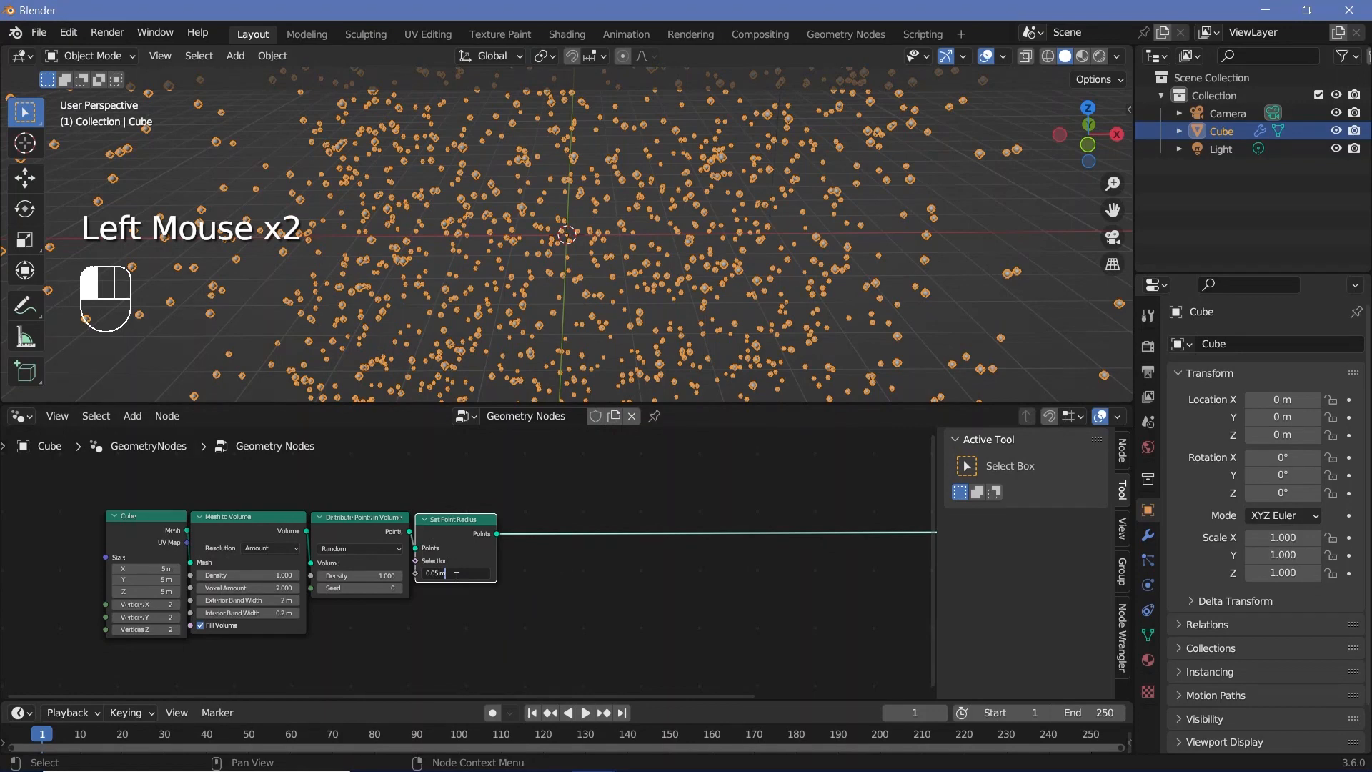
key("Left")
key("BackSpace")
type("1")
key("Return")
- Examine the size and overall distribution of the scattered points in the 3D viewport
scroll(470, 590, "down", 2)
middle_click_drag(470, 590, 472, 572)
scroll(703, 163, "down", 3)
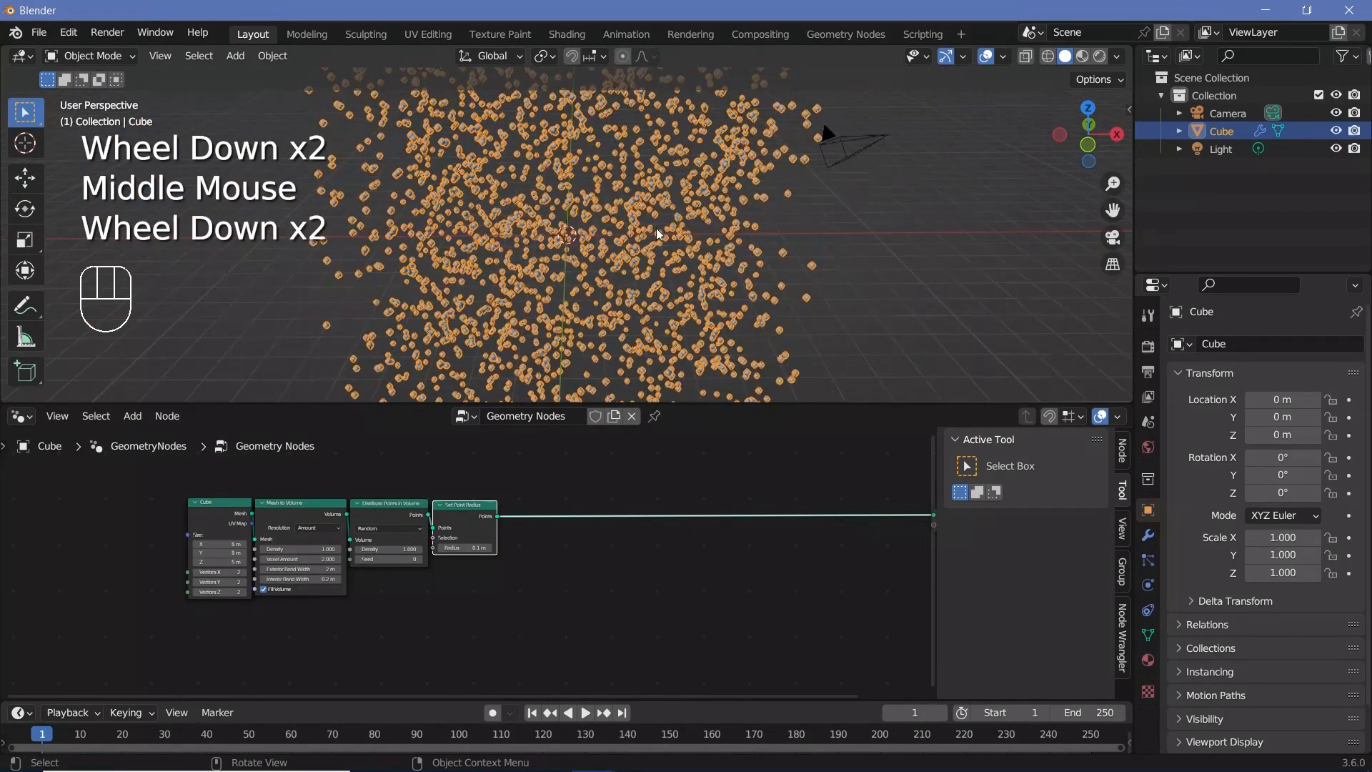
middle_click_drag(581, 226, 594, 213)
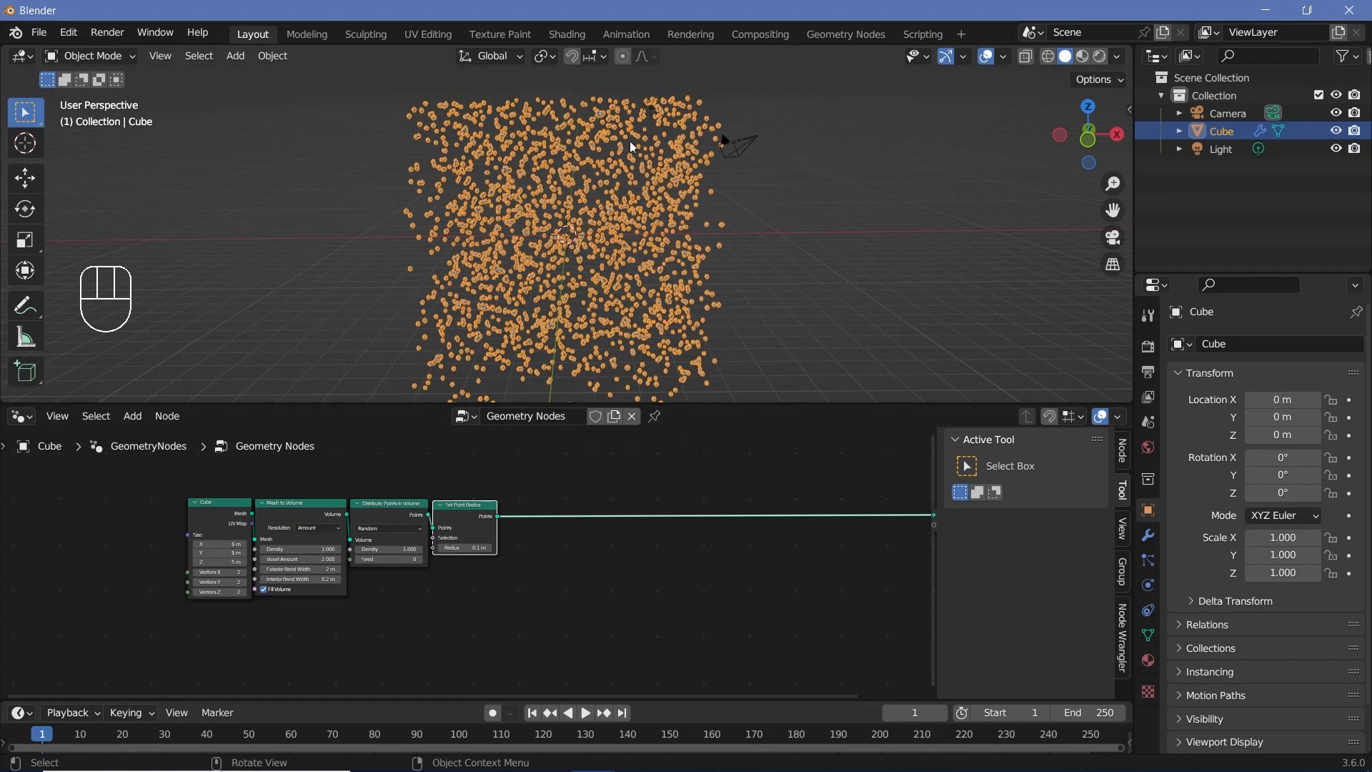
scroll(467, 563, "up", 3)
left_click(463, 490)
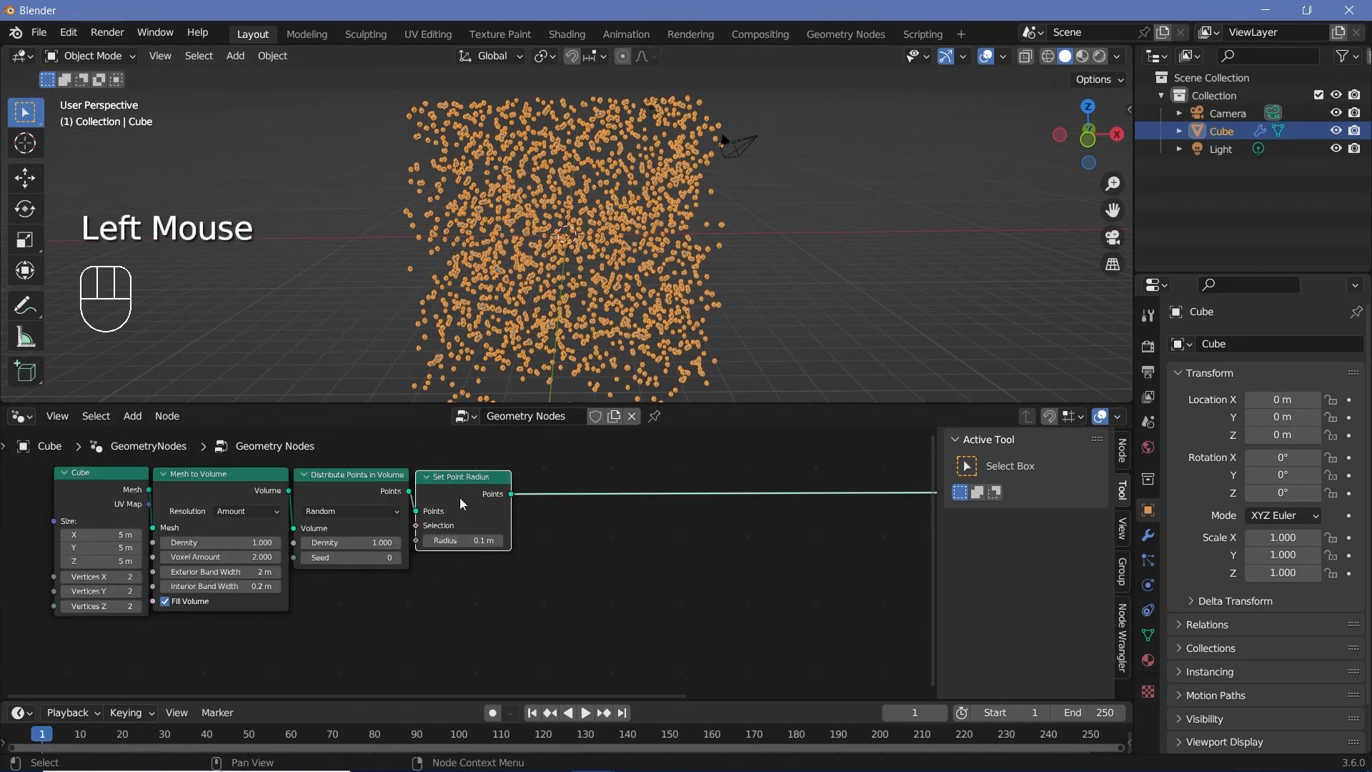
scroll(594, 226, "up", 3)
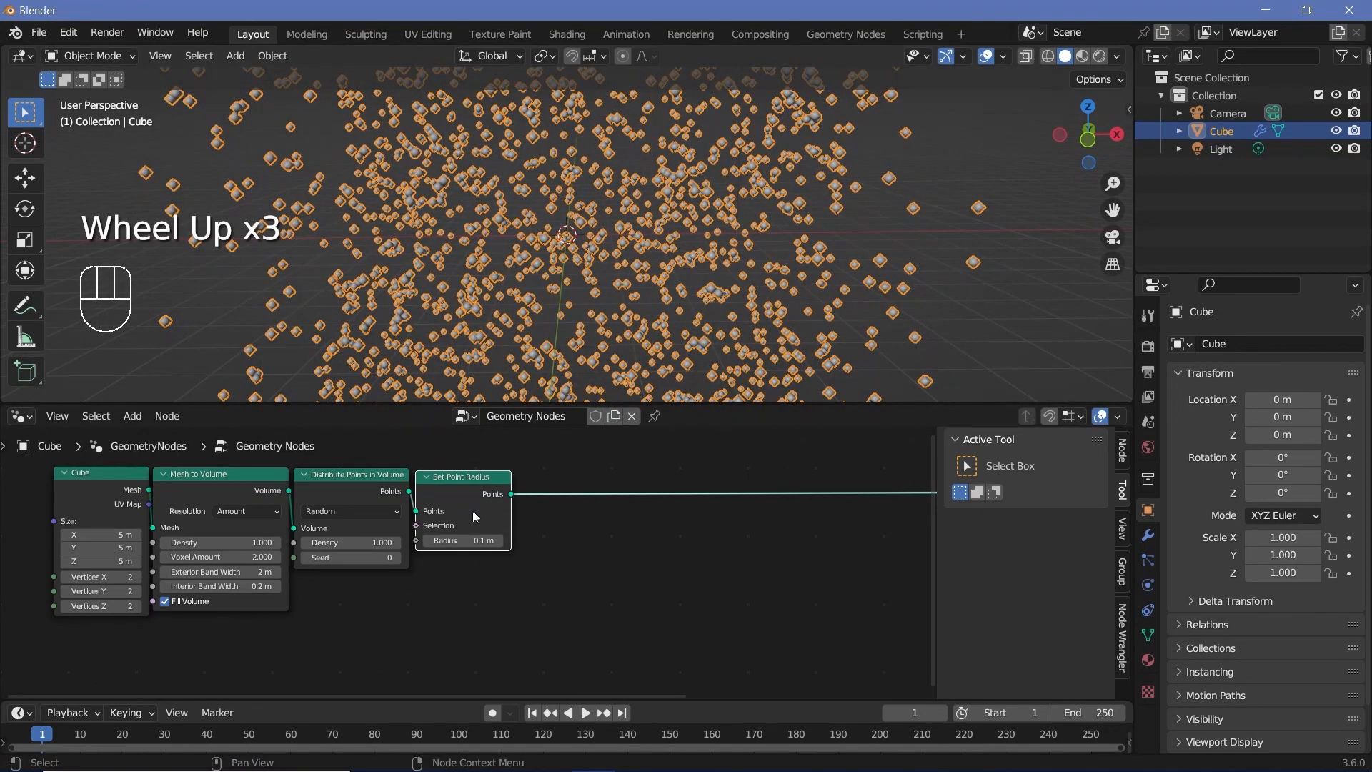
scroll(463, 509, "down", 2)
- Add a Value input node in the empty area below the existing node chain
middle_click_drag(463, 508, 380, 602)
key("shift+a")
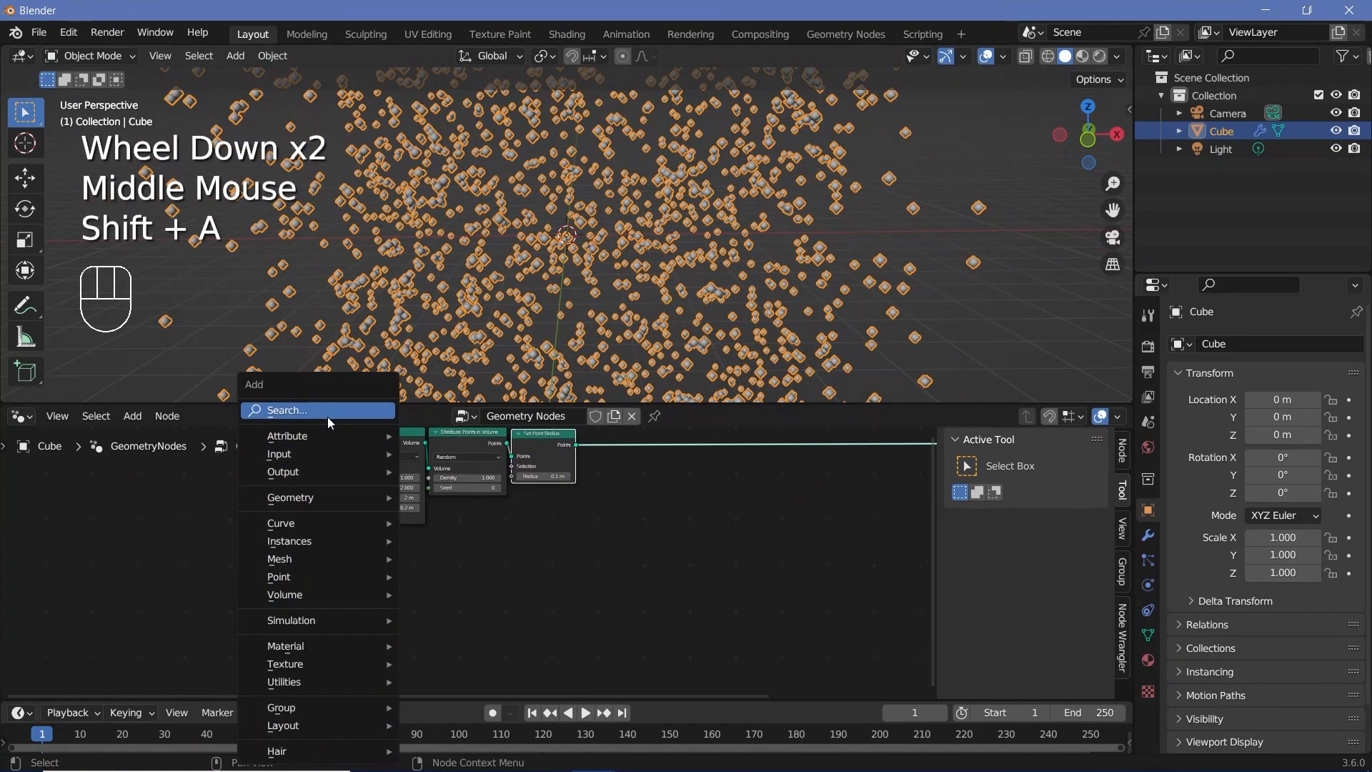
left_click(328, 418)
left_click(357, 450)
left_click(92, 579)
middle_click_drag(91, 578, 157, 575)
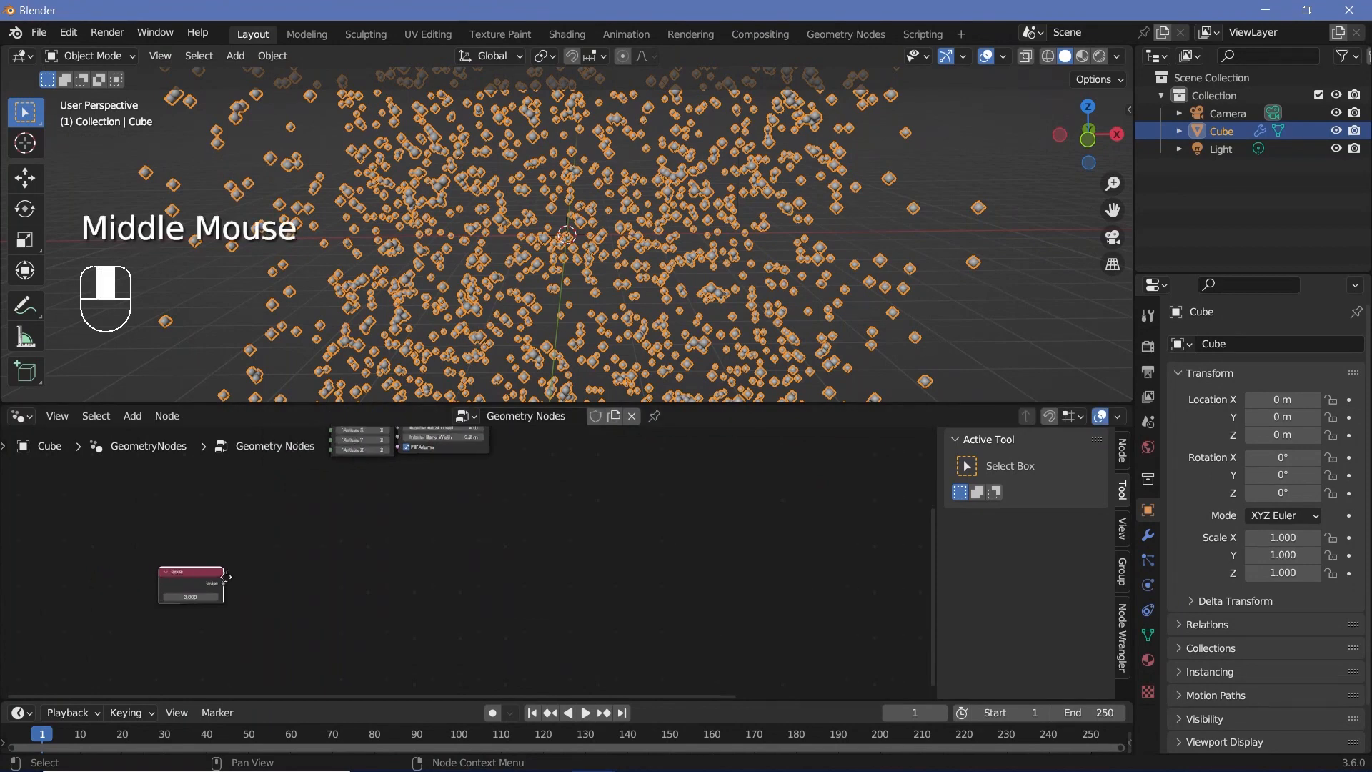
scroll(315, 571, "up", 2)
- Label the Value node "Point Radius" and set its value to 0.1
left_click(1122, 460)
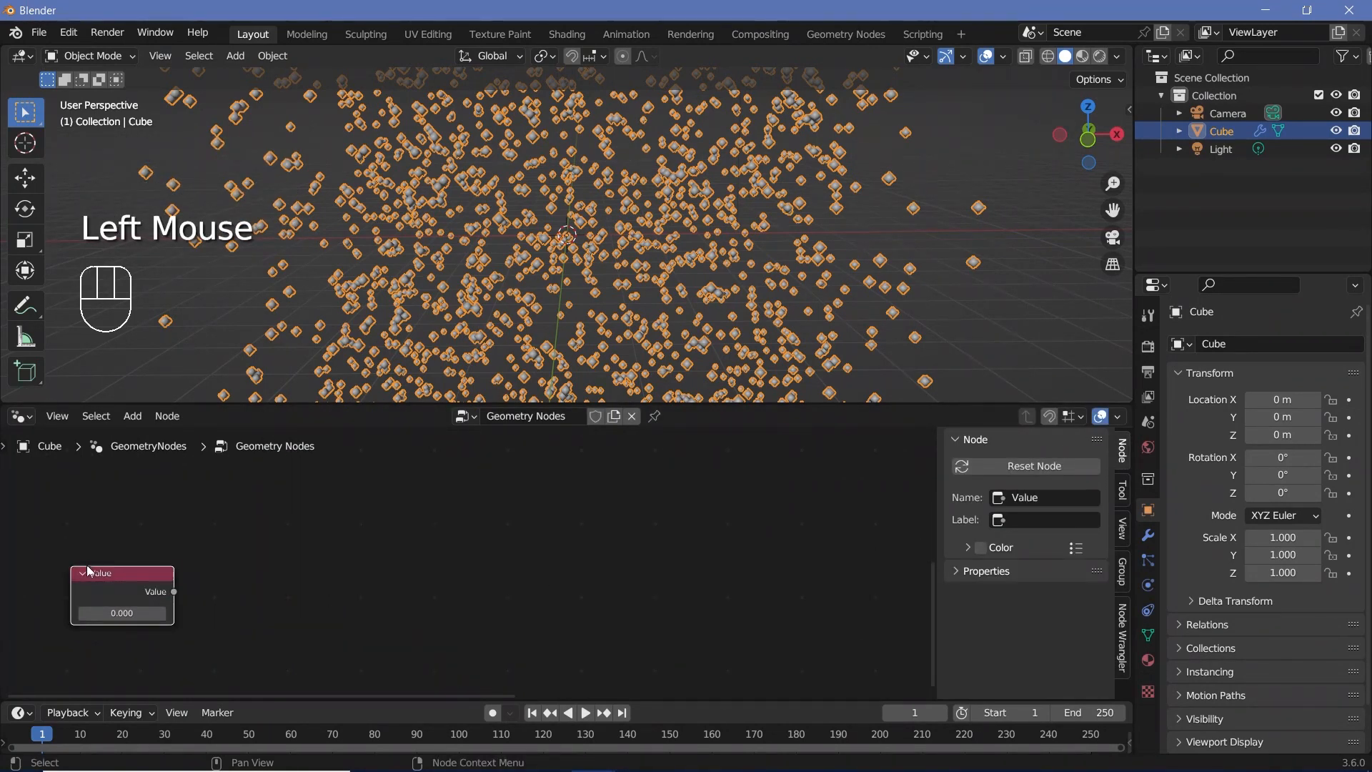
left_click(1026, 520)
type("Point Radius")
key("Return")
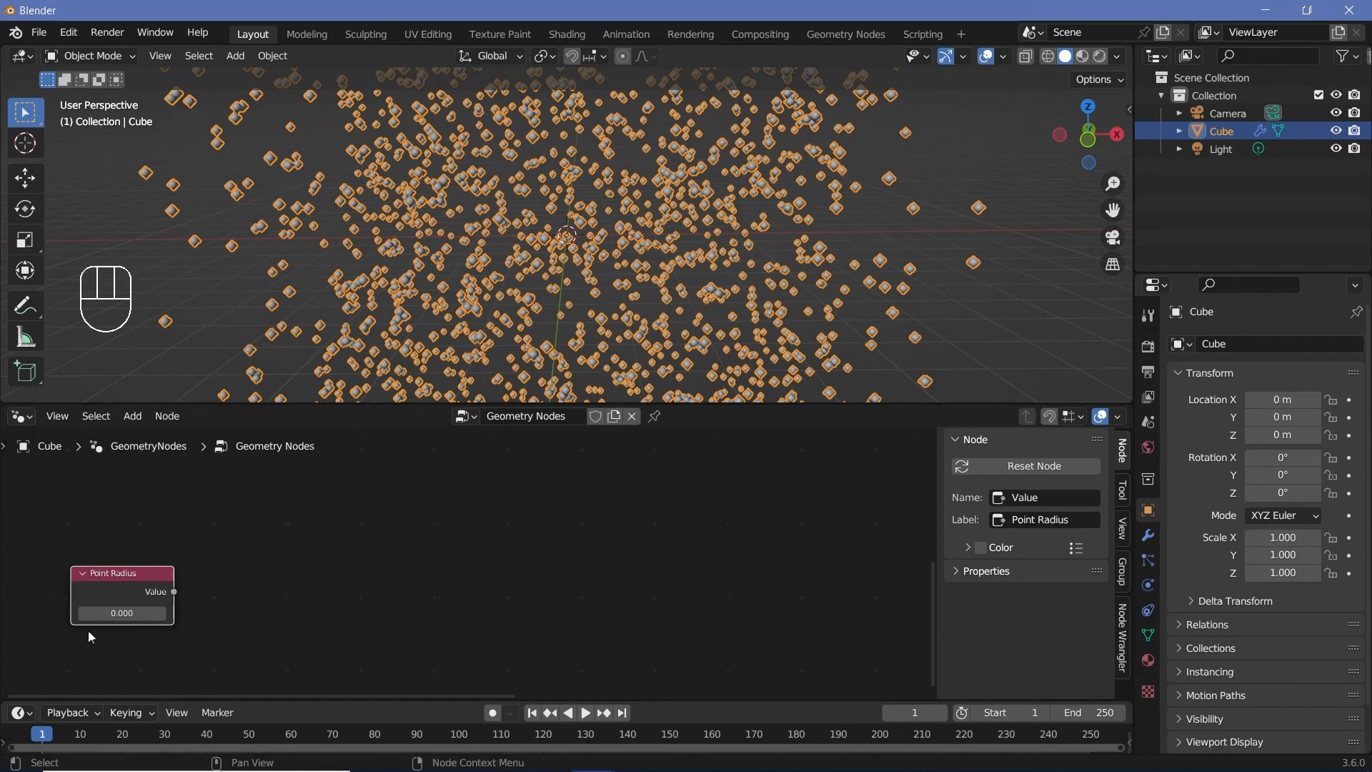
left_click(123, 614)
type("0.1")
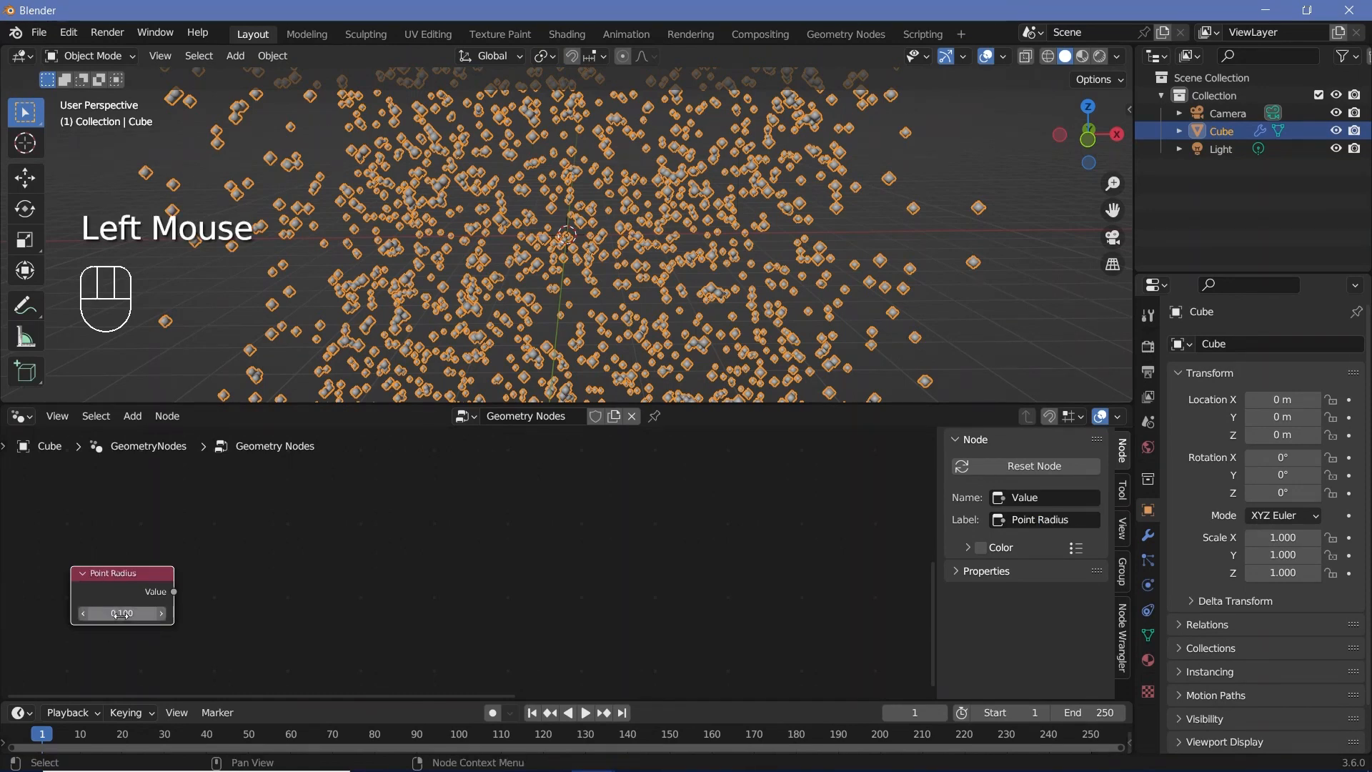
key("Return")
- Connect the Point Radius value to the Radius input of the Set Point Radius node
scroll(256, 564, "down", 2)
middle_click_drag(256, 565, 290, 587)
left_click_drag(238, 604, 597, 578)
- Duplicate the Point Radius node, place the copy just below it and label it "Bounding Radius"
middle_click_drag(204, 690, 284, 565)
left_click(200, 619)
key("shift+d")
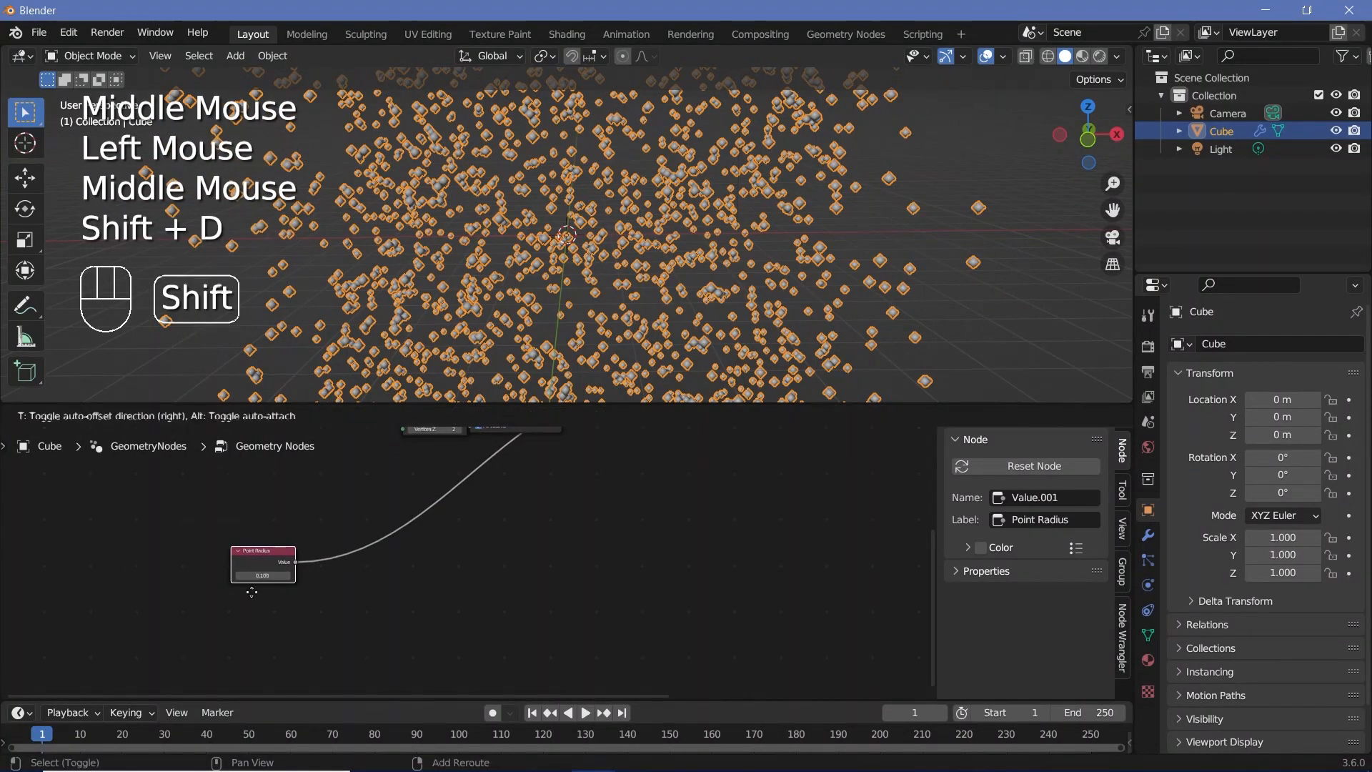
left_click(280, 604)
left_click(1048, 526)
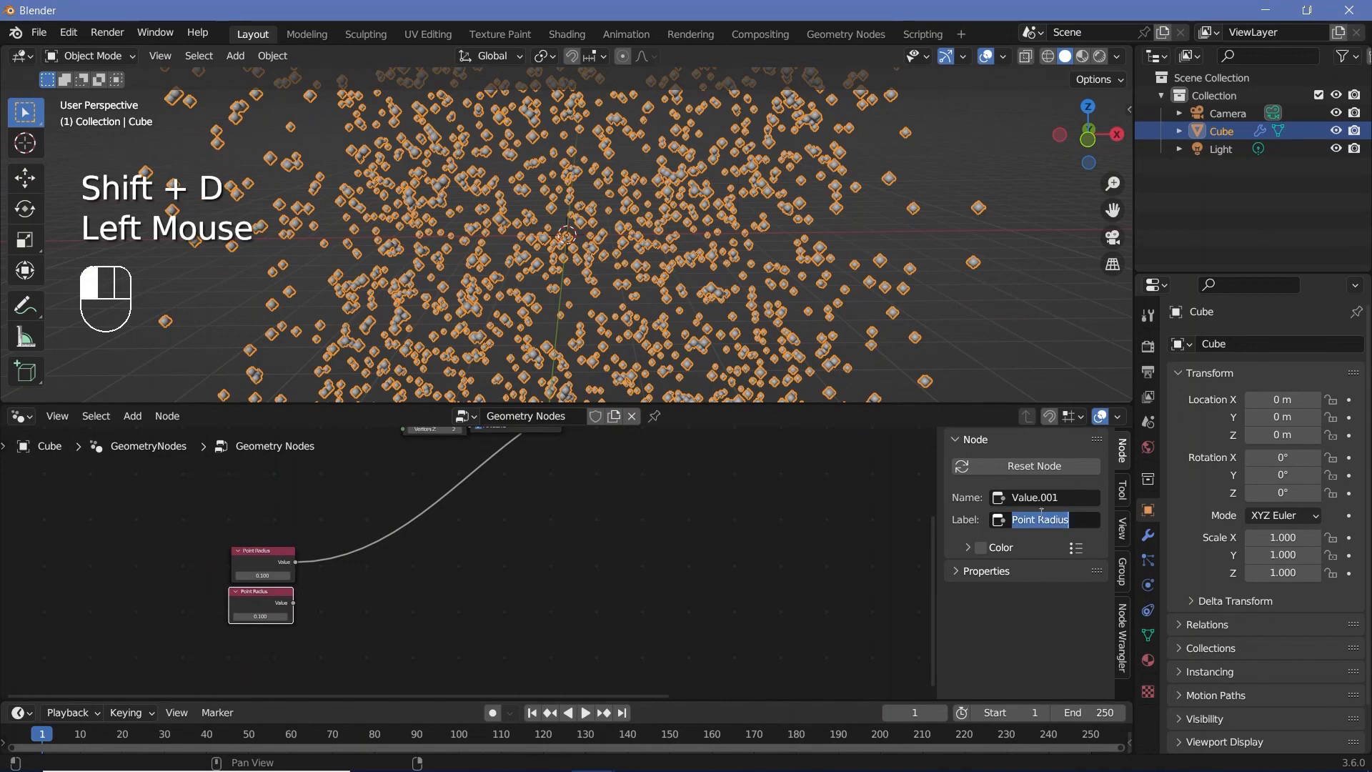
type("Bounding Radius")
key("Return")
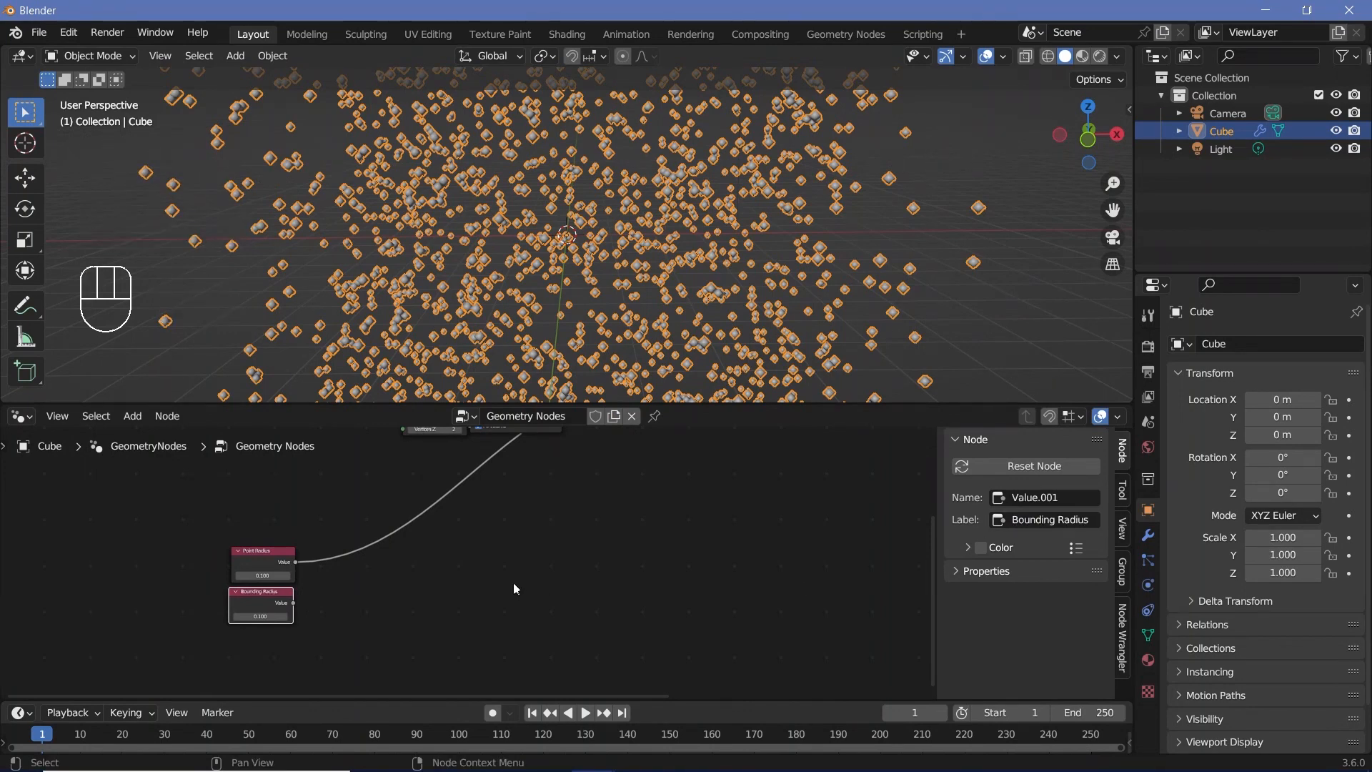
- Set the Bounding Radius node's value to 5
scroll(514, 582, "up", 3)
scroll(285, 628, "up", 1)
middle_click_drag(78, 628, 178, 621)
left_click(246, 613)
type("5")
key("Return")
scroll(246, 614, "down", 2)
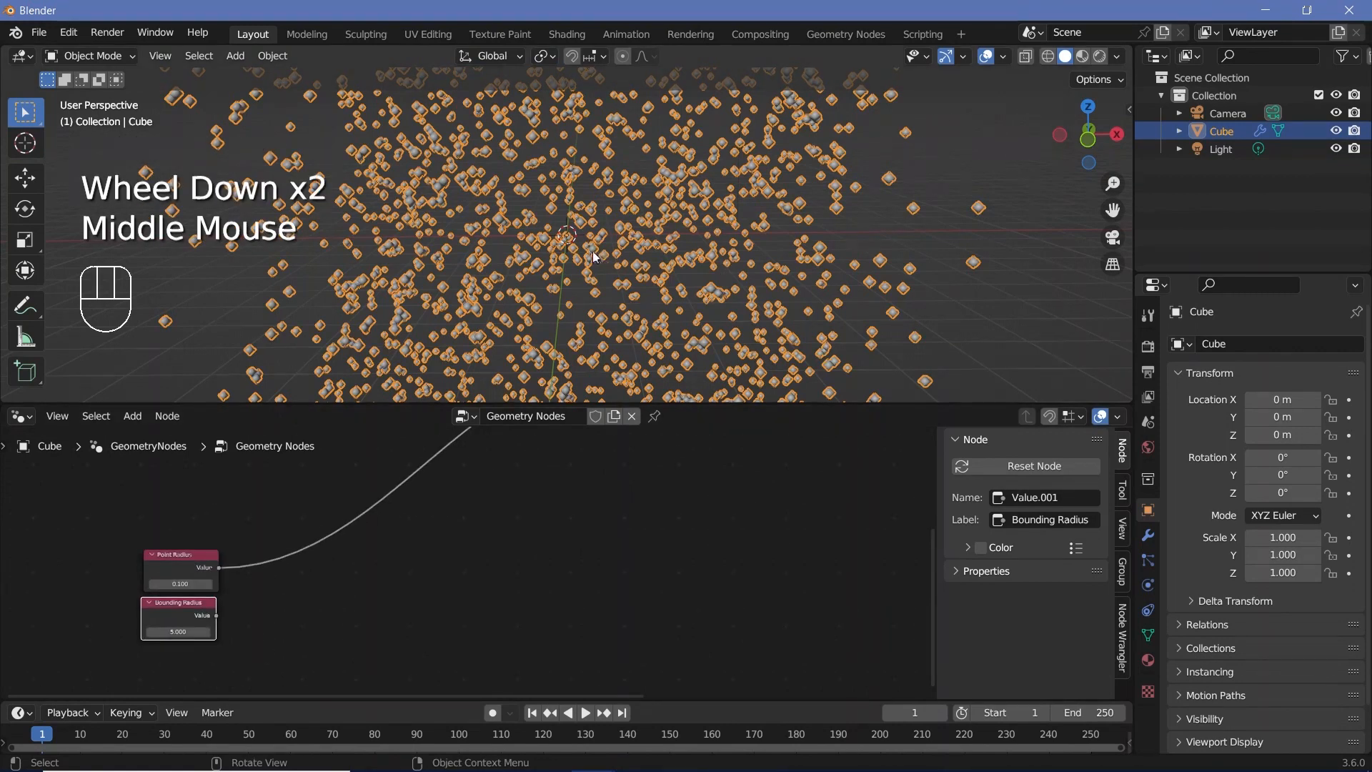
scroll(593, 251, "down", 2)
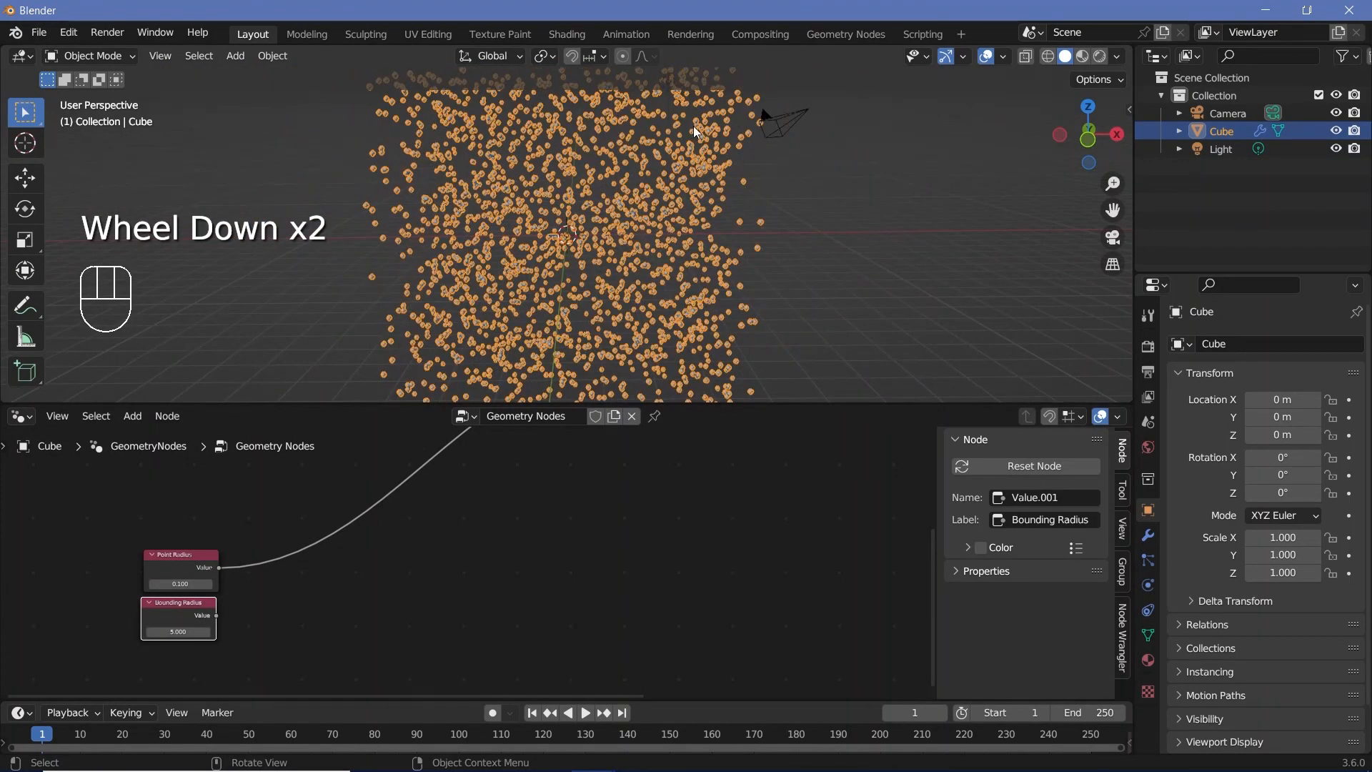
- Align the Bounding Radius node under Point Radius and add a Position node to the right of both
left_click_drag(185, 606, 186, 609)
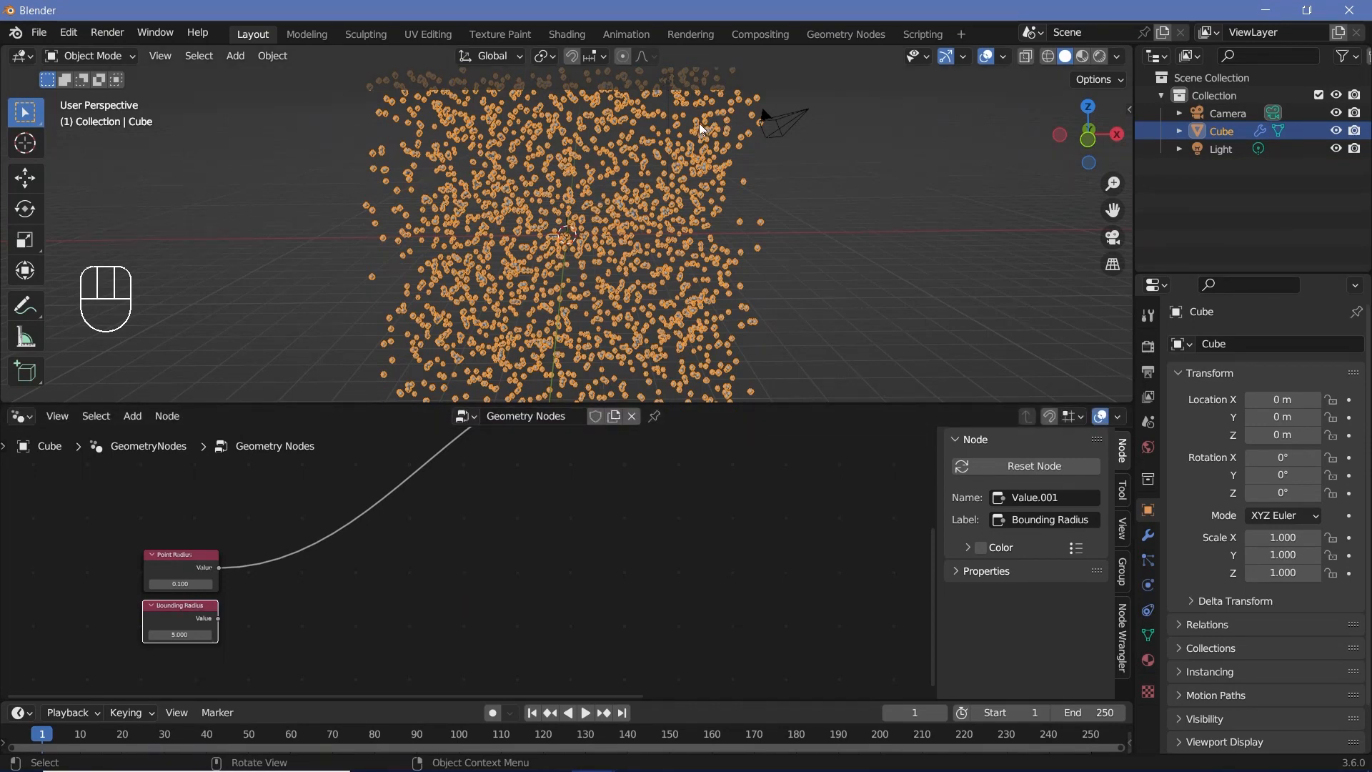
middle_click_drag(509, 549, 495, 545)
key("shift+a")
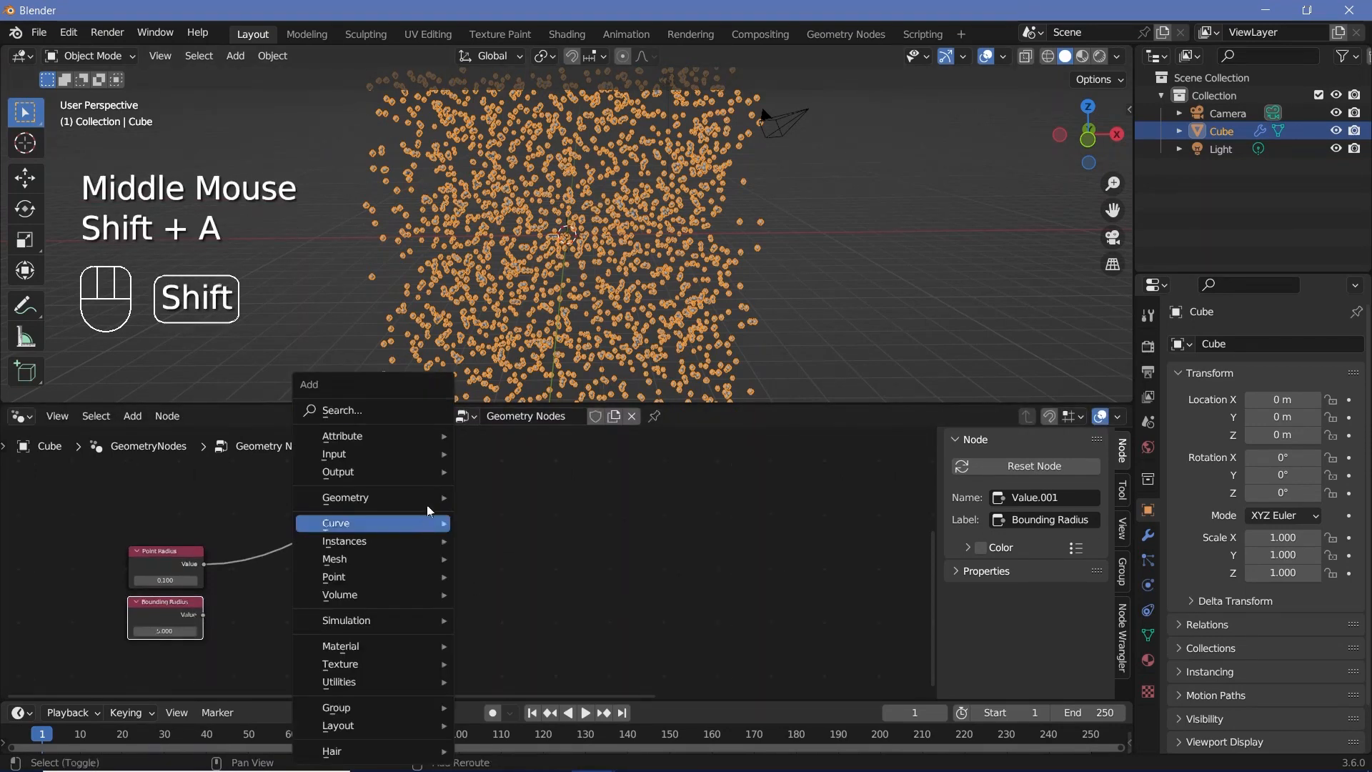
left_click(413, 414)
type("position")
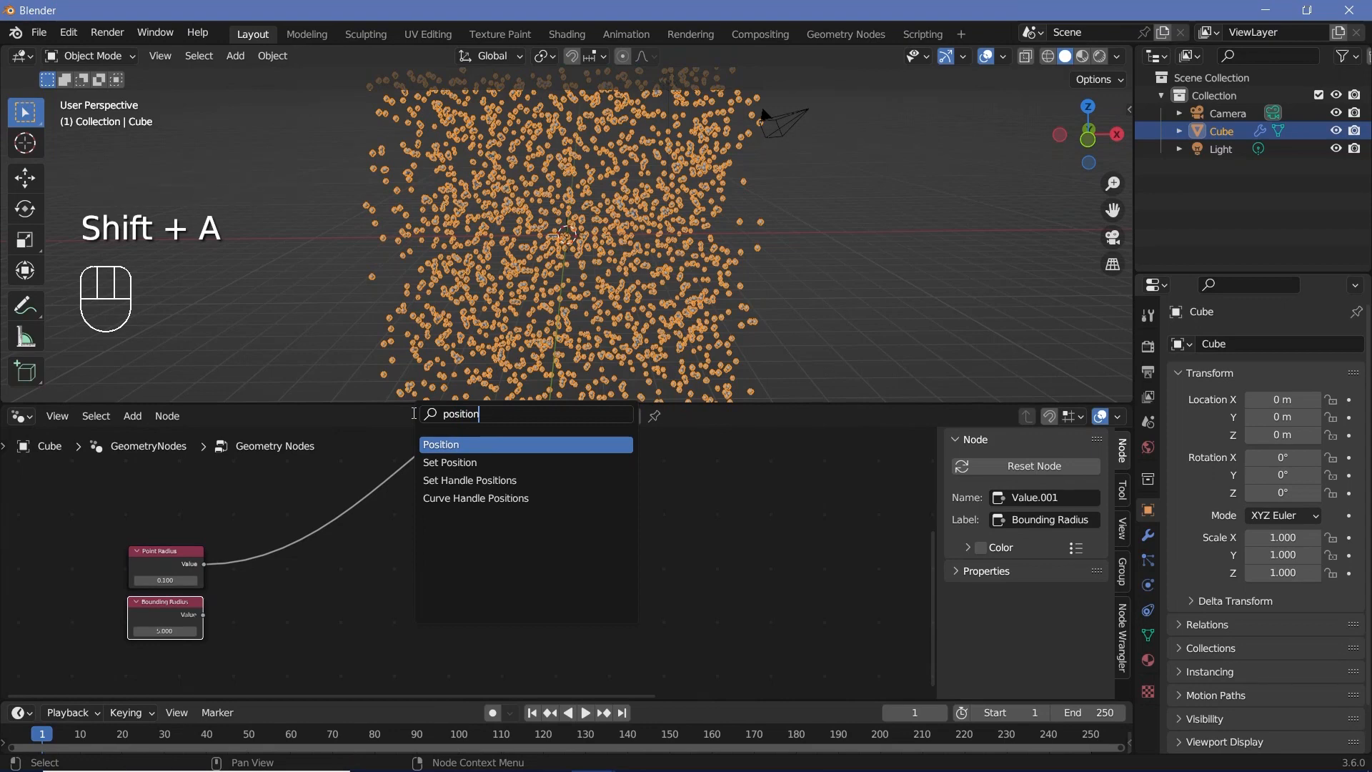
key("Return")
left_click(422, 521)
- Add a Vector Math node to the right of the Position node and set its operation to Length
middle_click_drag(466, 540, 398, 552)
key("shift+a")
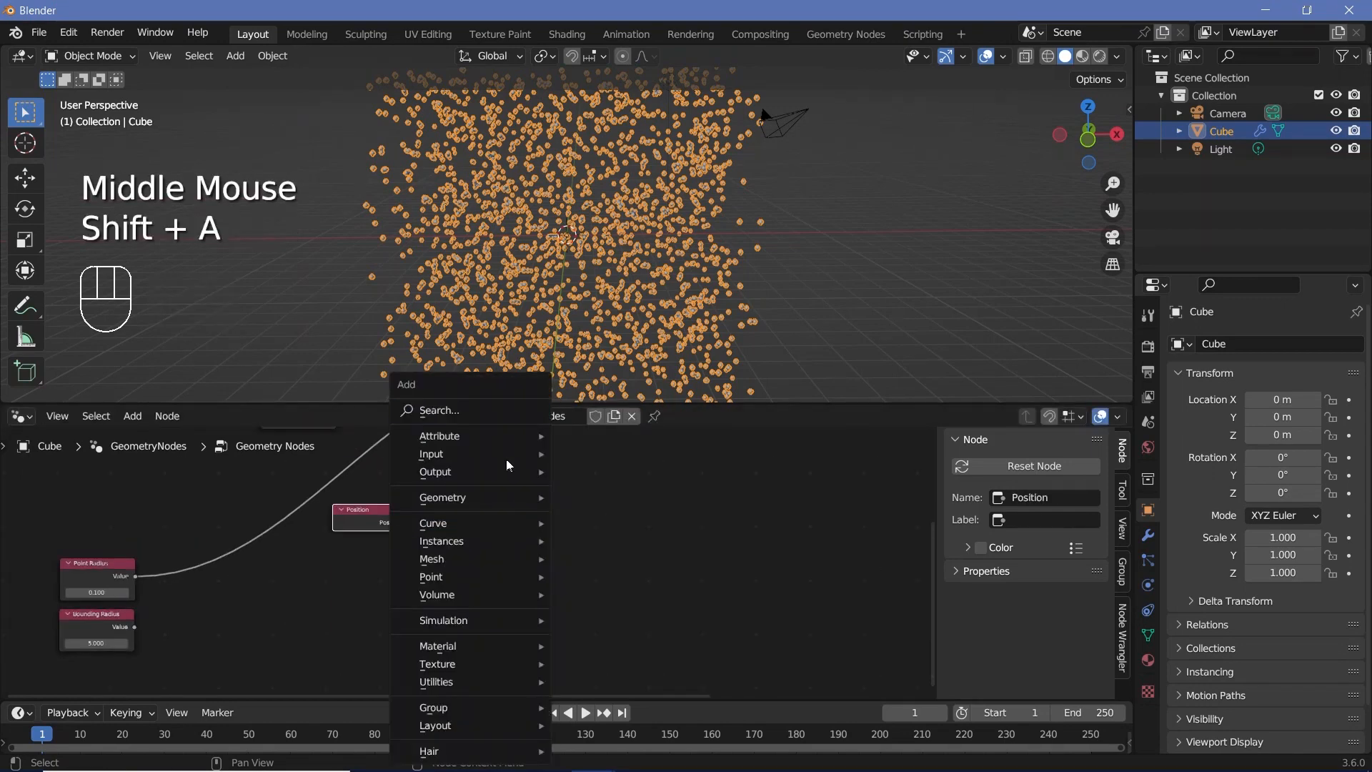
left_click(498, 416)
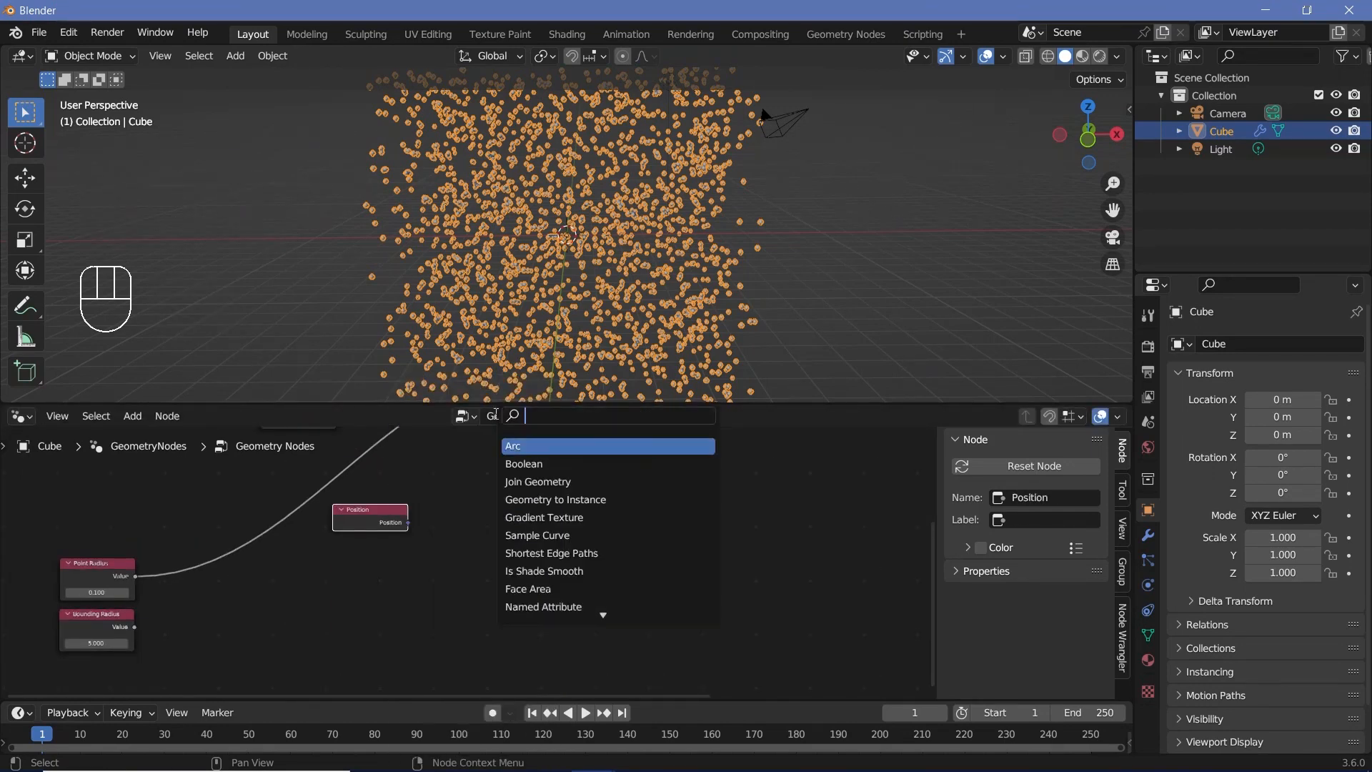
type("vector")
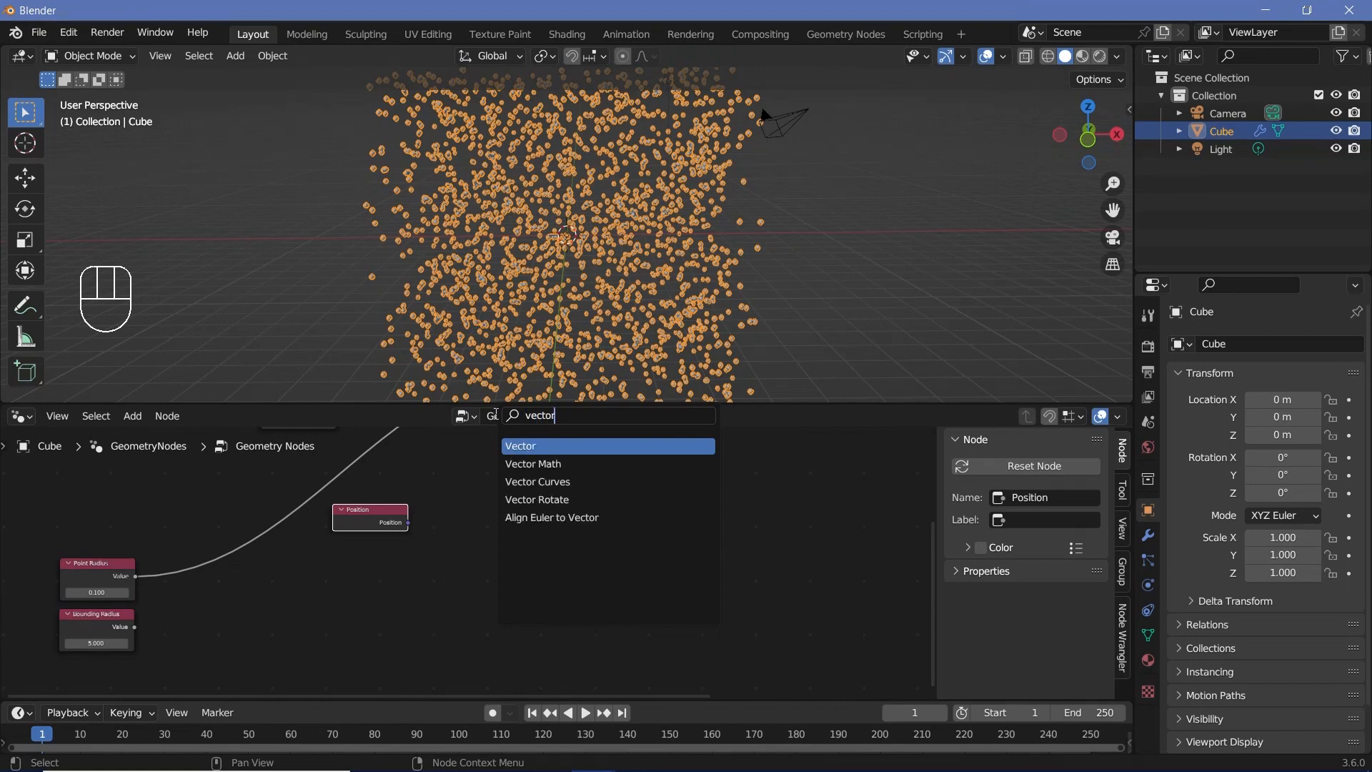
key("Return")
left_click(458, 545)
left_click(472, 518)
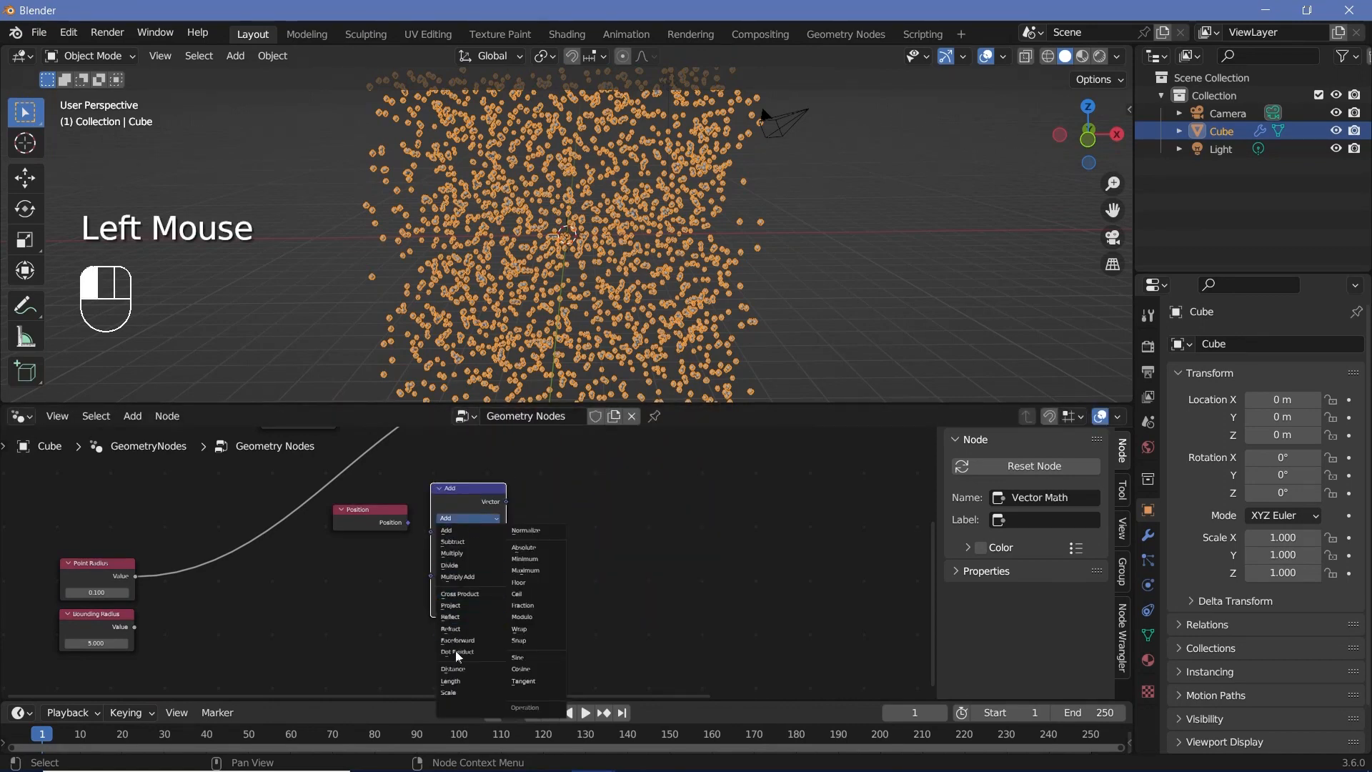
left_click(450, 681)
- Annotate the 3D view with an arrow from the origin and a circled 5, and erase both notes
key("e")
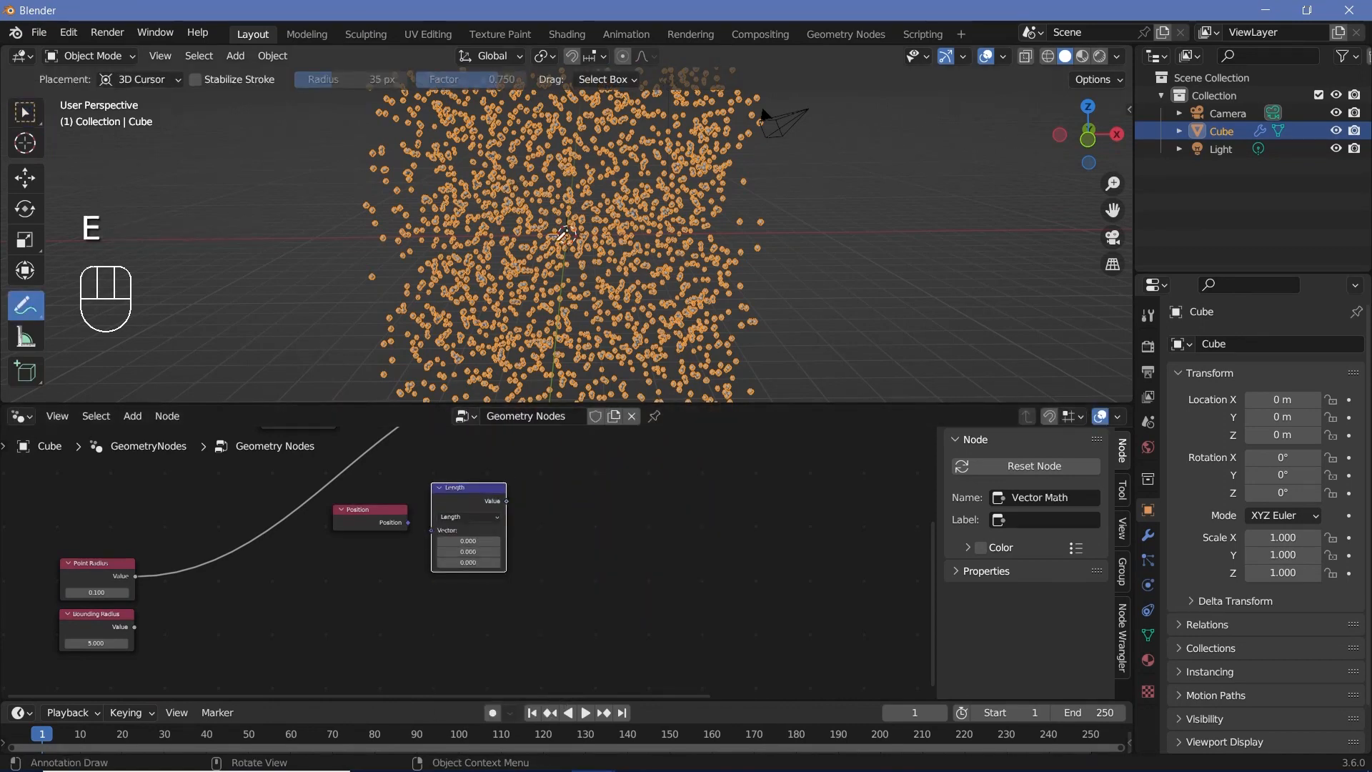
left_click(617, 169)
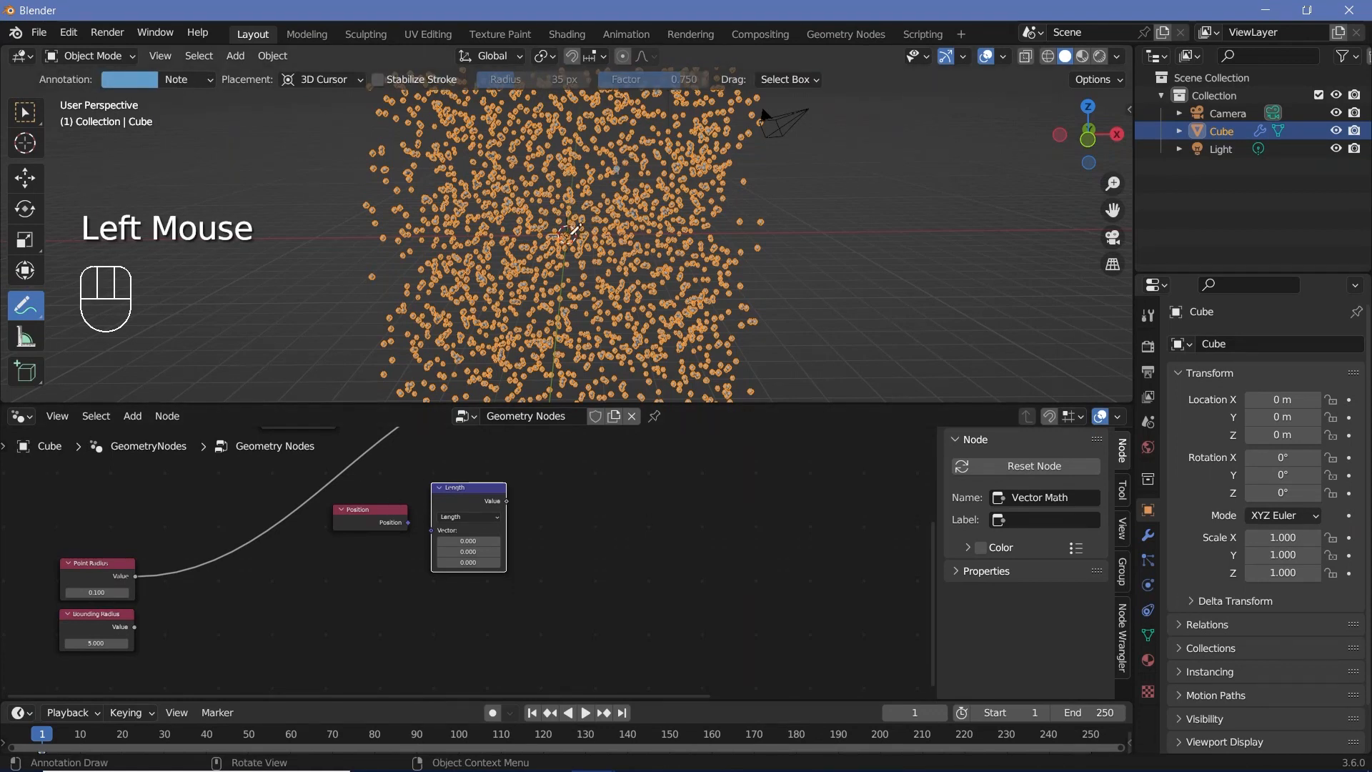
mouse_move(571, 230)
left_mouse_down()
mouse_move(620, 179)
mouse_move(600, 178)
mouse_move(614, 190)
left_mouse_up()
key("ctrl+z")
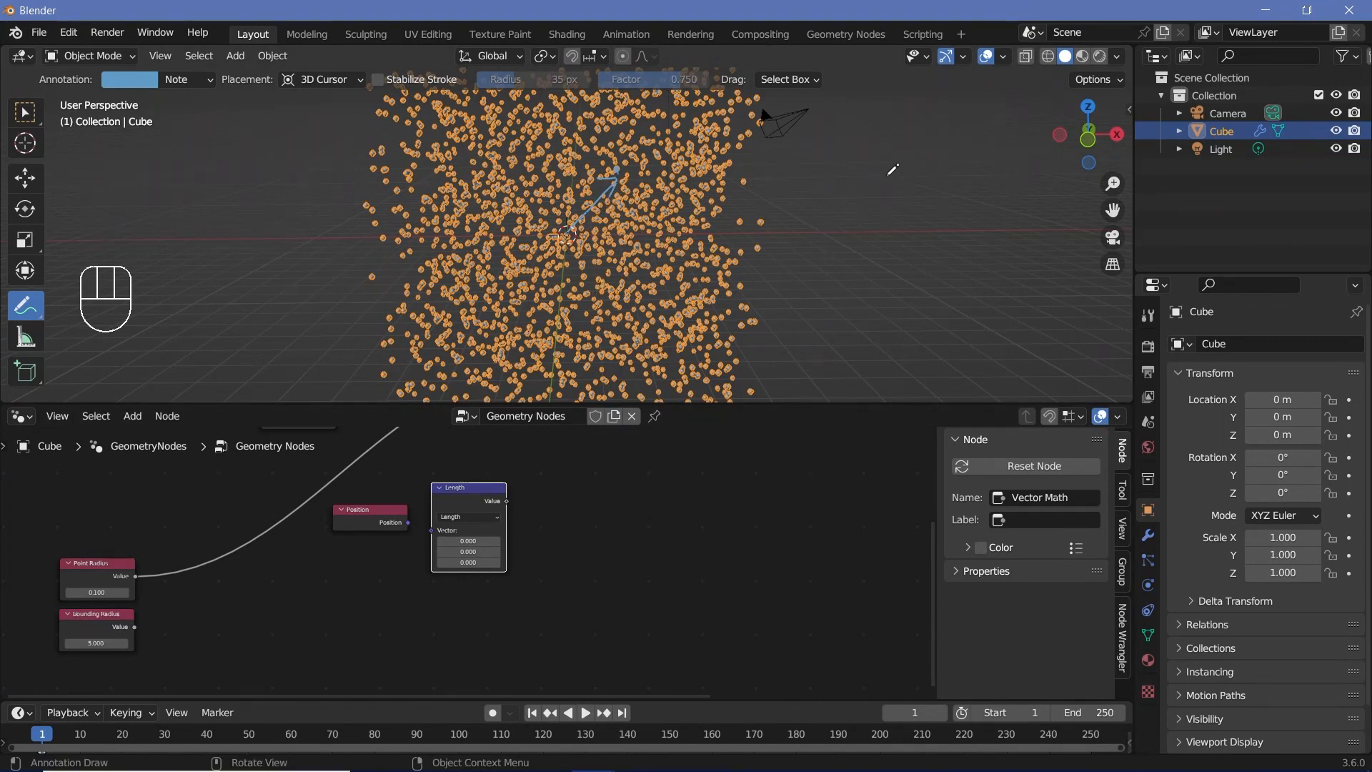
mouse_move(882, 175)
left_mouse_down()
mouse_move(861, 211)
mouse_move(855, 166)
left_mouse_up()
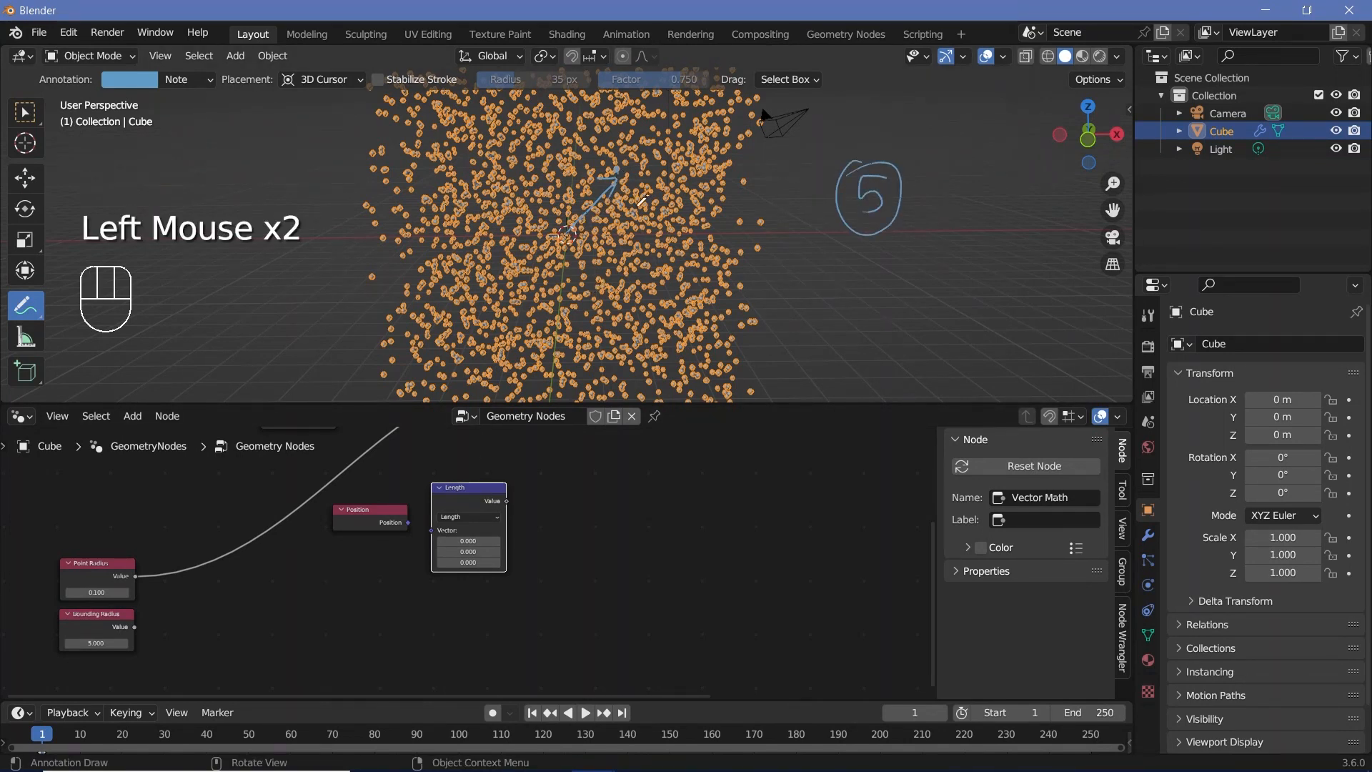
left_click_drag(621, 174, 569, 230, "ctrl")
left_click_drag(869, 168, 868, 228, "ctrl")
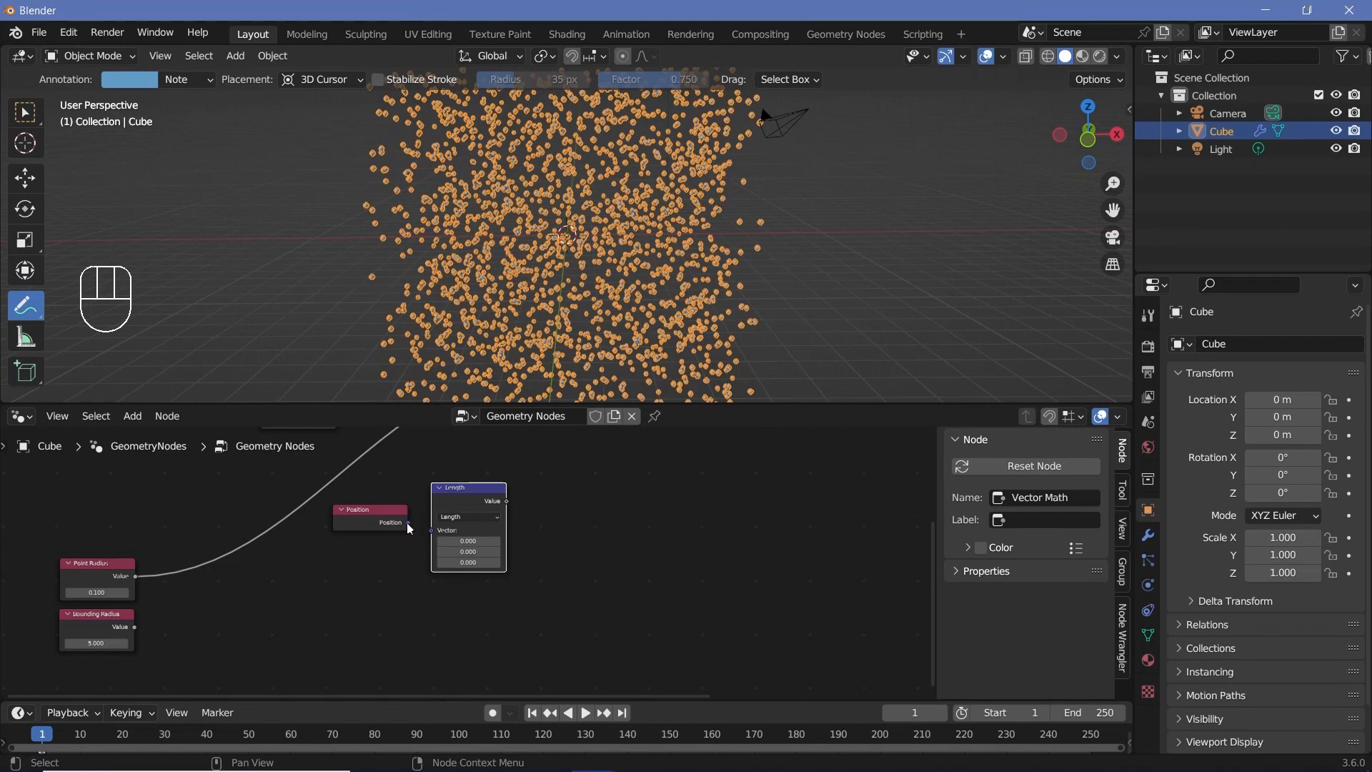
- Connect Position to the Length node's Vector input and add a Compare node to the right of Length
mouse_move(409, 526)
left_mouse_down()
mouse_move(458, 531)
mouse_move(433, 531)
left_mouse_up()
left_click(457, 522)
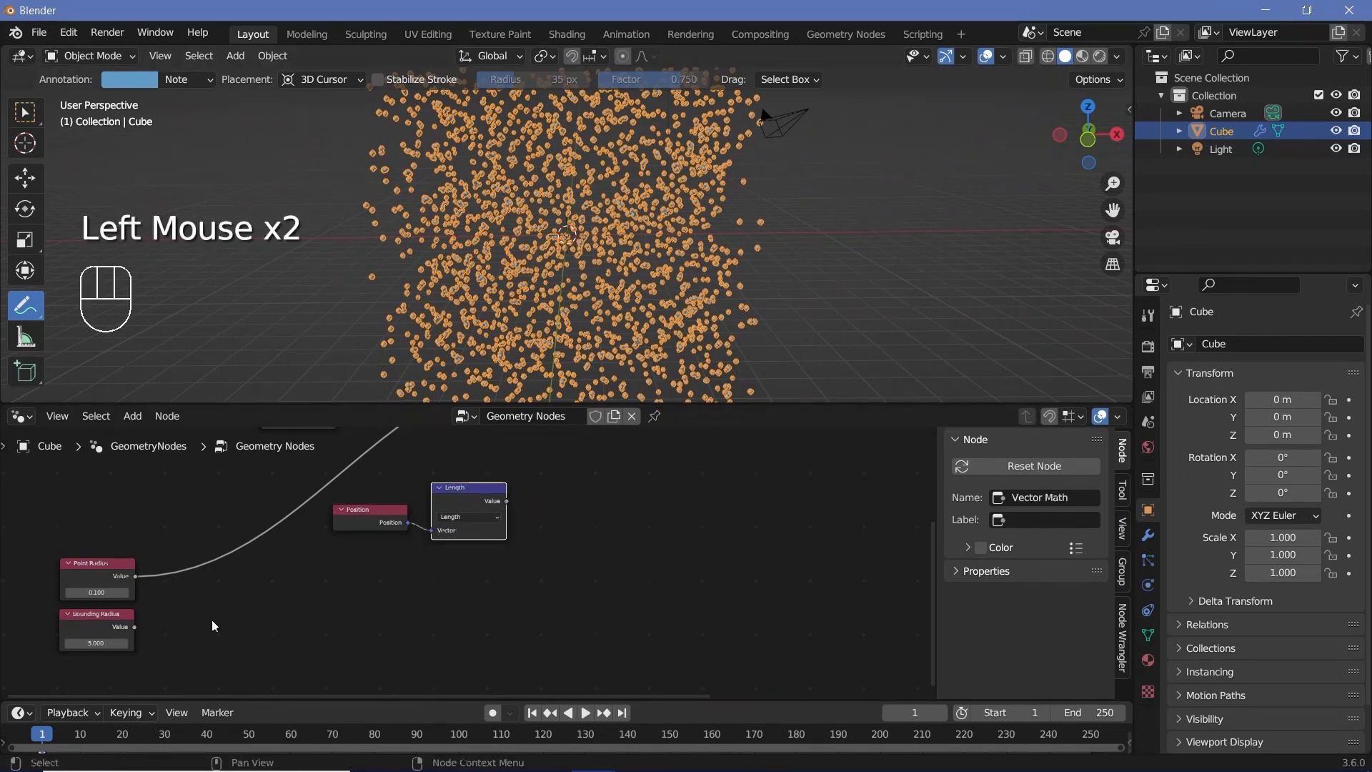
left_click(91, 623)
key("shift+a")
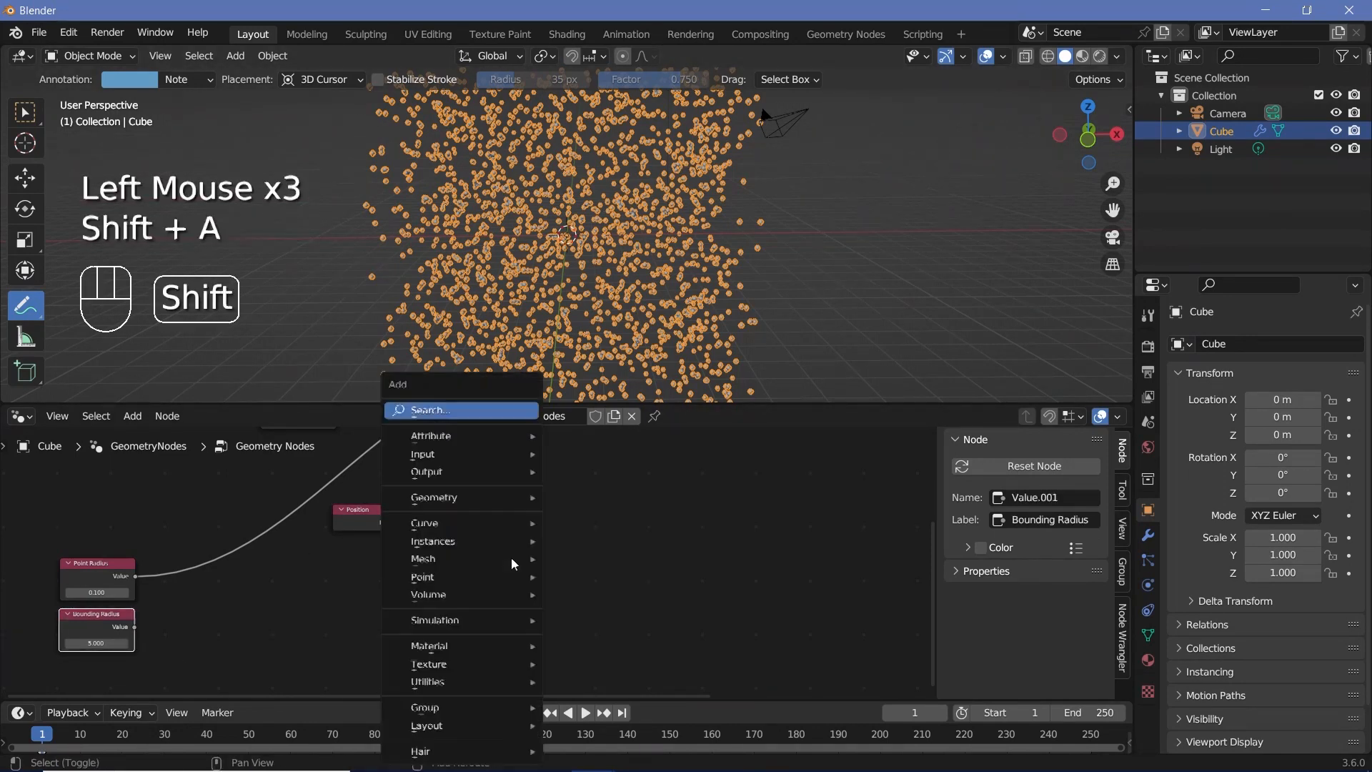
left_click(491, 413)
type("comp")
key("Return")
left_click(570, 488)
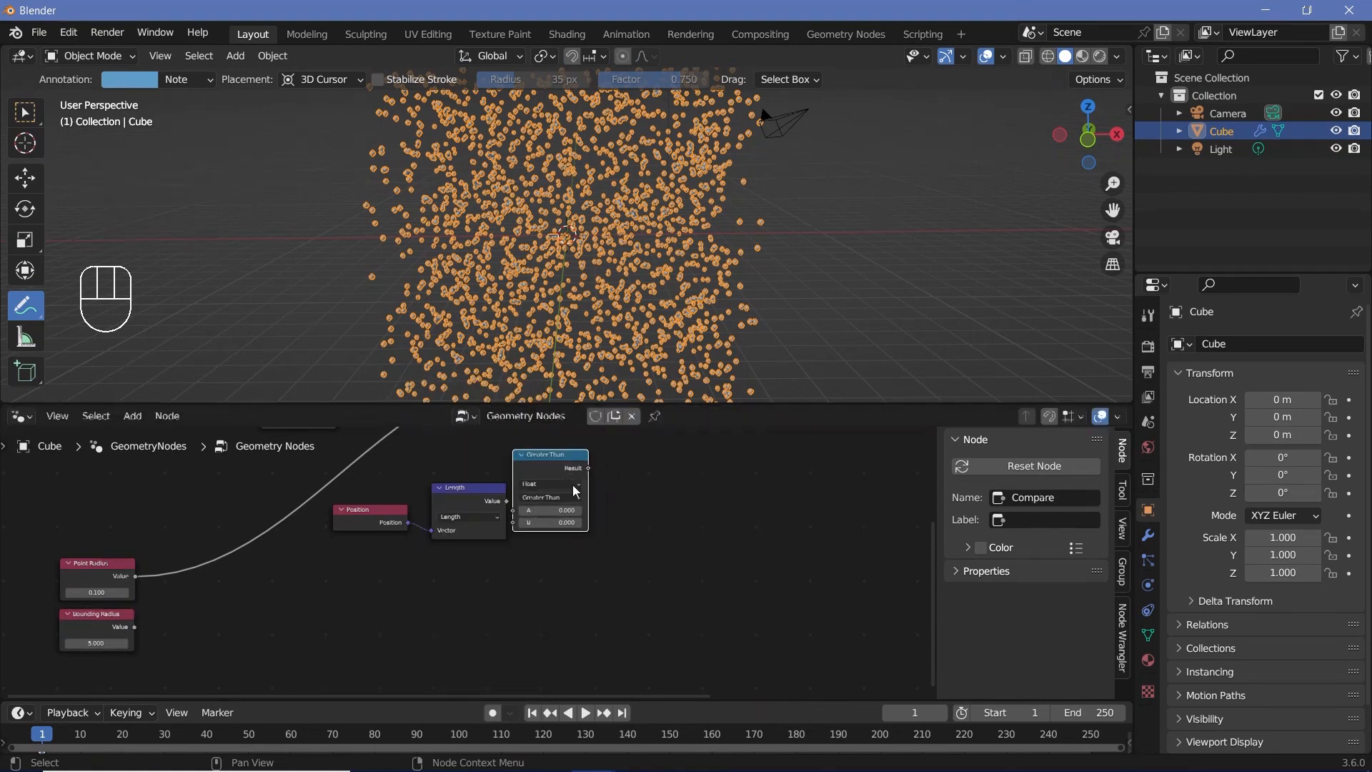
left_click(587, 464)
- Connect the Length value to input A and the Bounding Radius value to input B of the Greater Than node
left_click(486, 500)
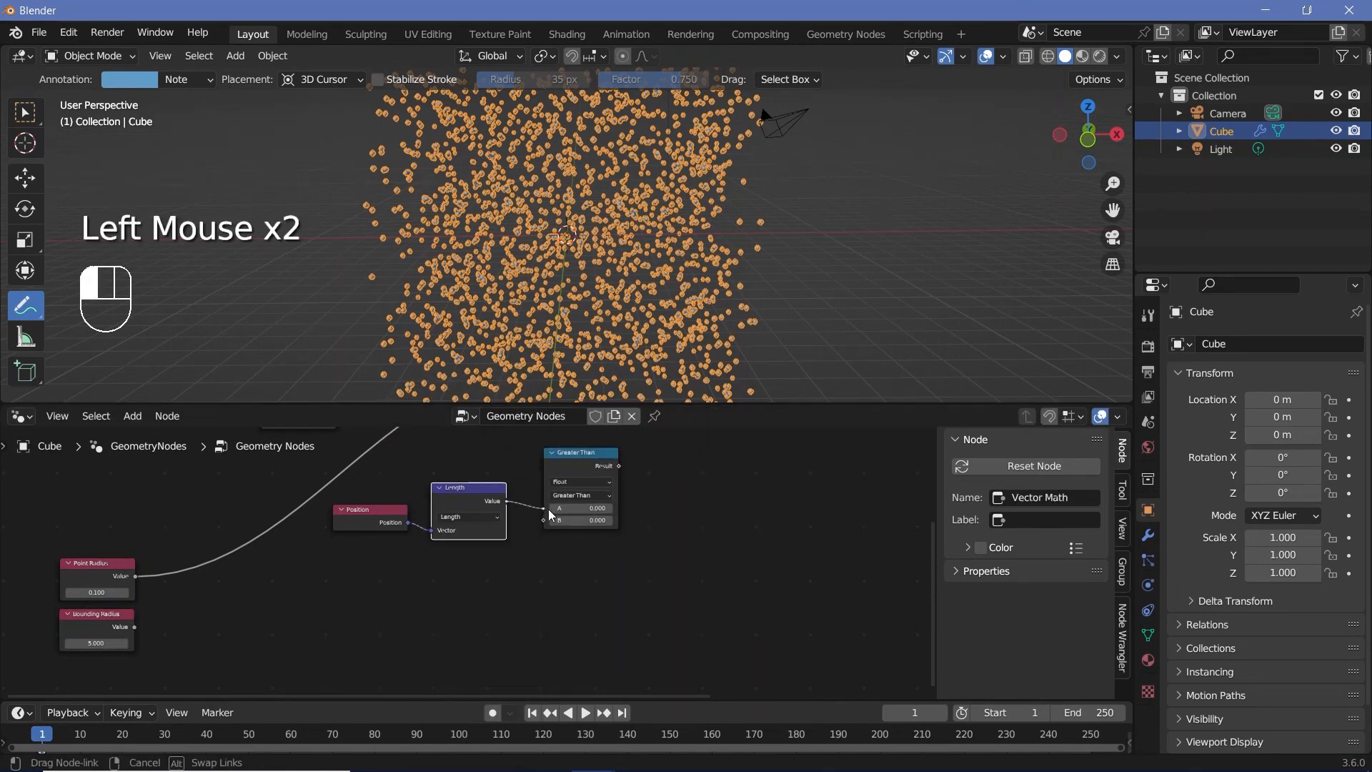
left_click_drag(507, 500, 542, 508)
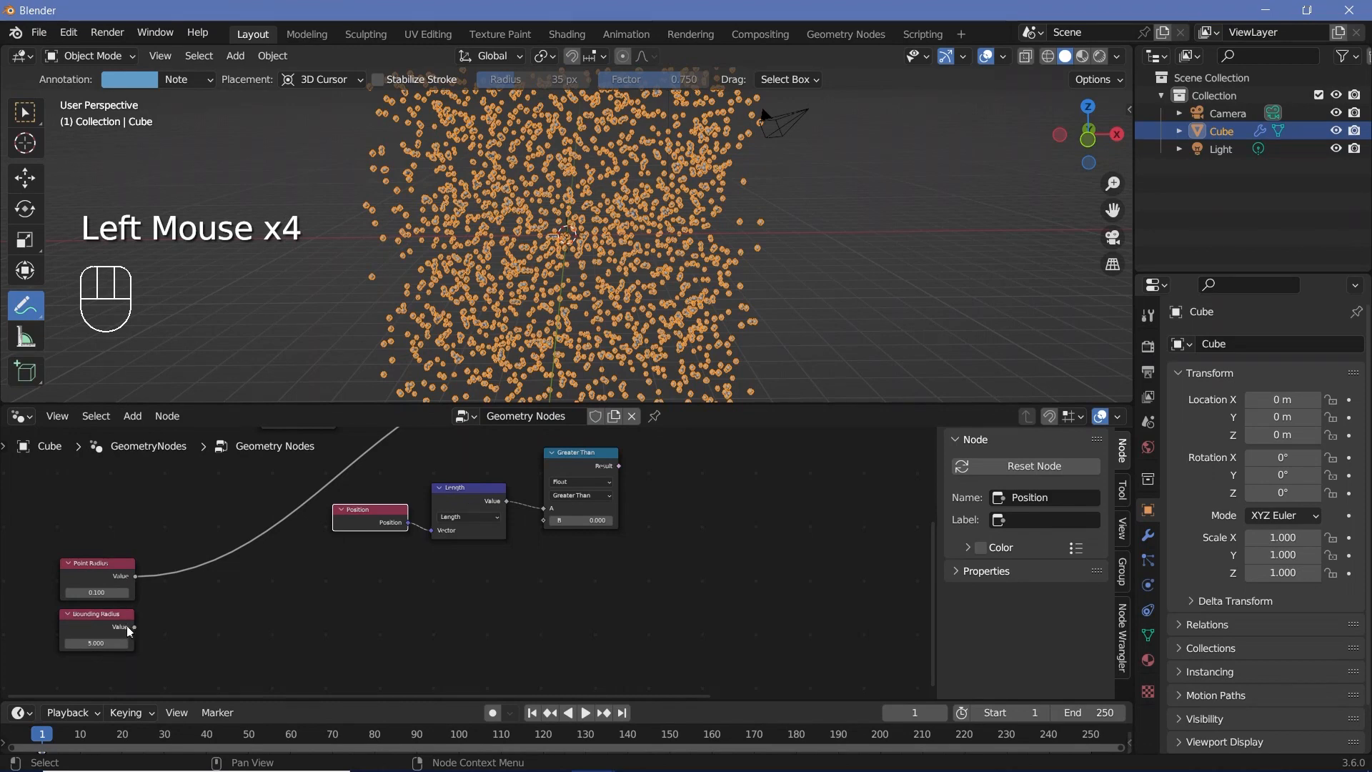
left_click_drag(132, 628, 547, 521)
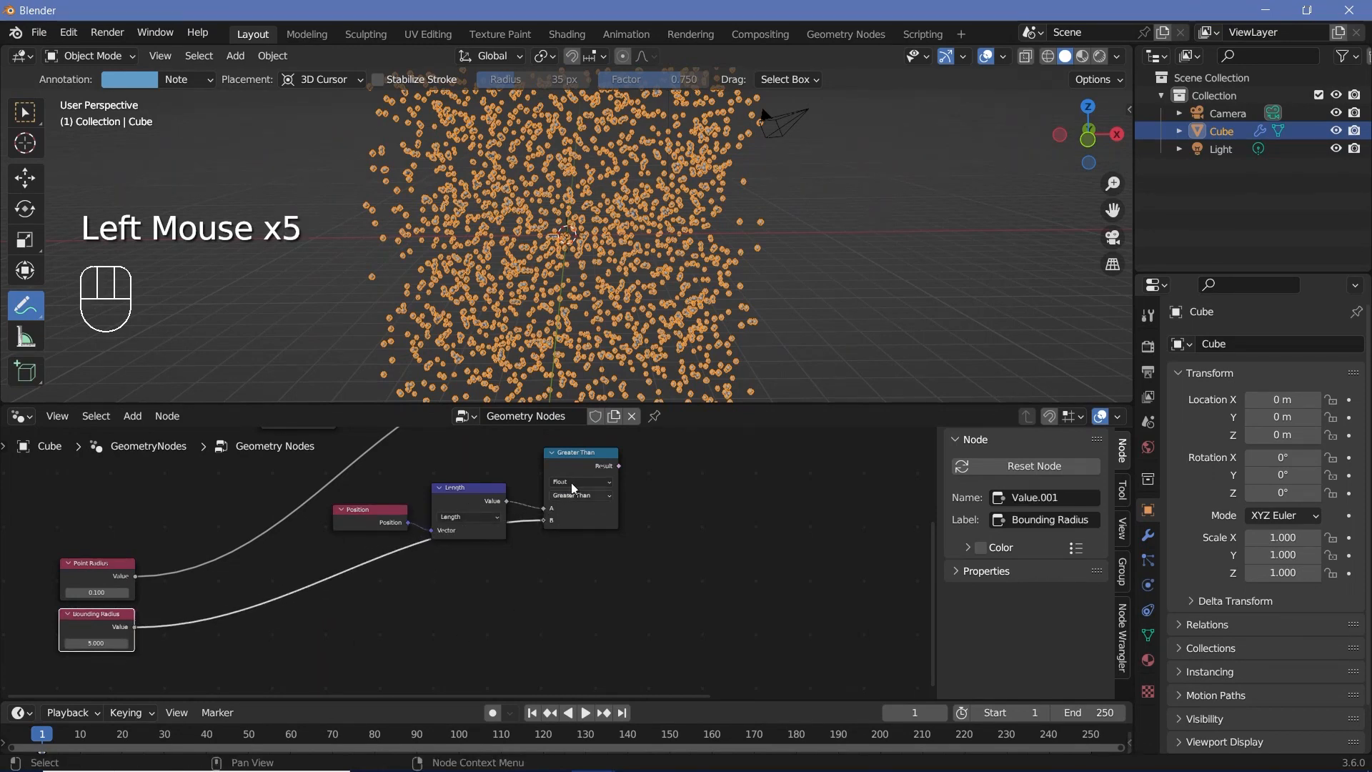
- Insert a Delete Geometry node after Set Point Radius, with the Greater Than result connected to its Selection input
middle_click_drag(574, 488, 519, 508)
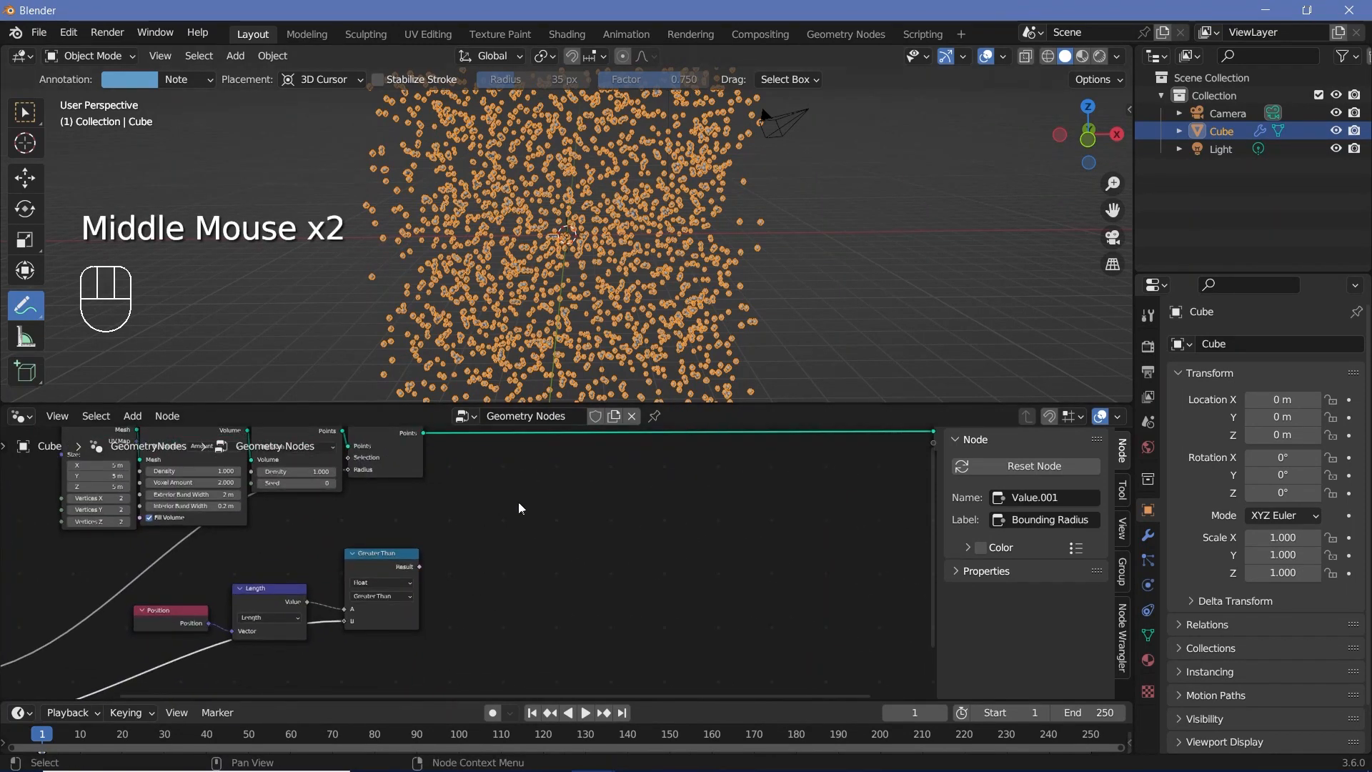
key("shift+a")
left_click(515, 409)
type("delete")
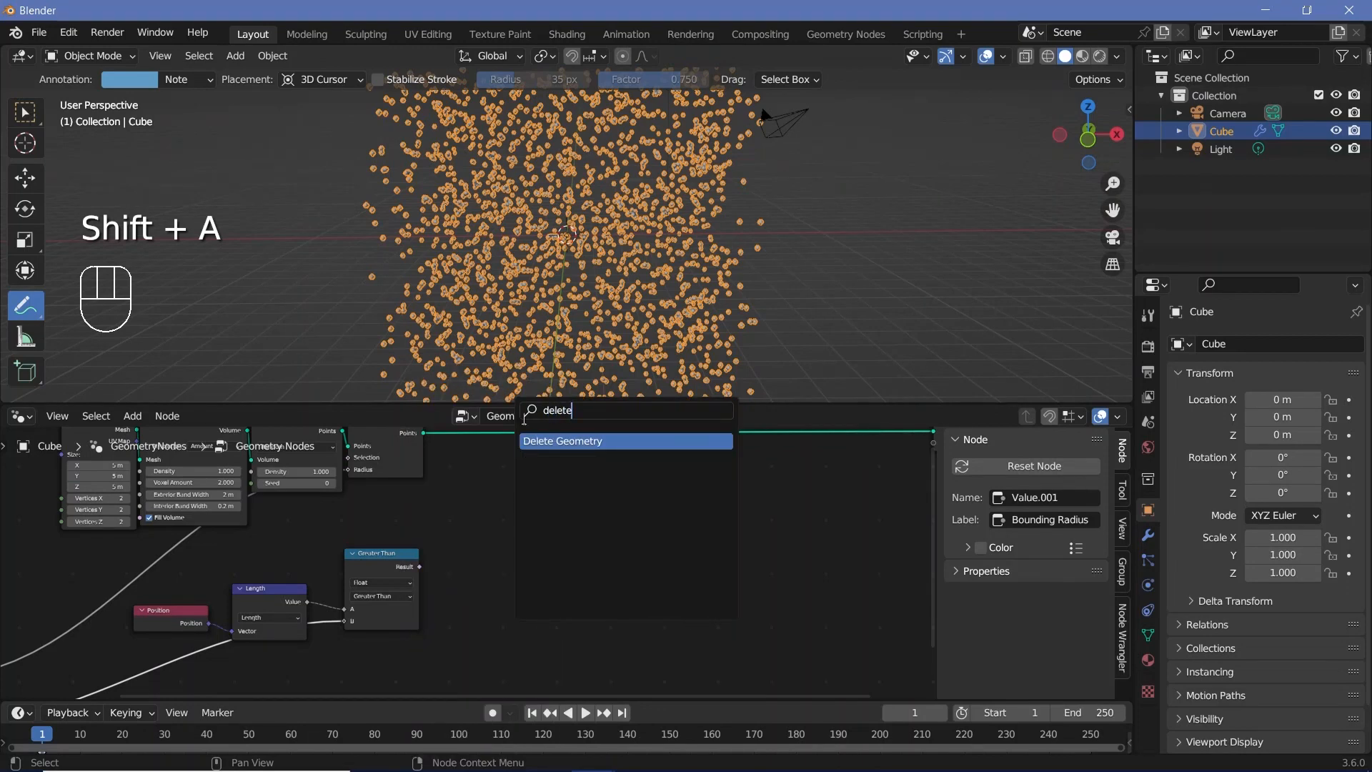
key("Return")
left_click(515, 415)
left_click_drag(419, 574, 466, 481)
middle_click_drag(466, 480, 476, 576)
left_click_drag(499, 523, 466, 529)
- Move the Group Output node farther right and add a simulation zone between it and Delete Geometry
middle_click_drag(722, 121, 768, 111)
scroll(667, 587, "down", 2)
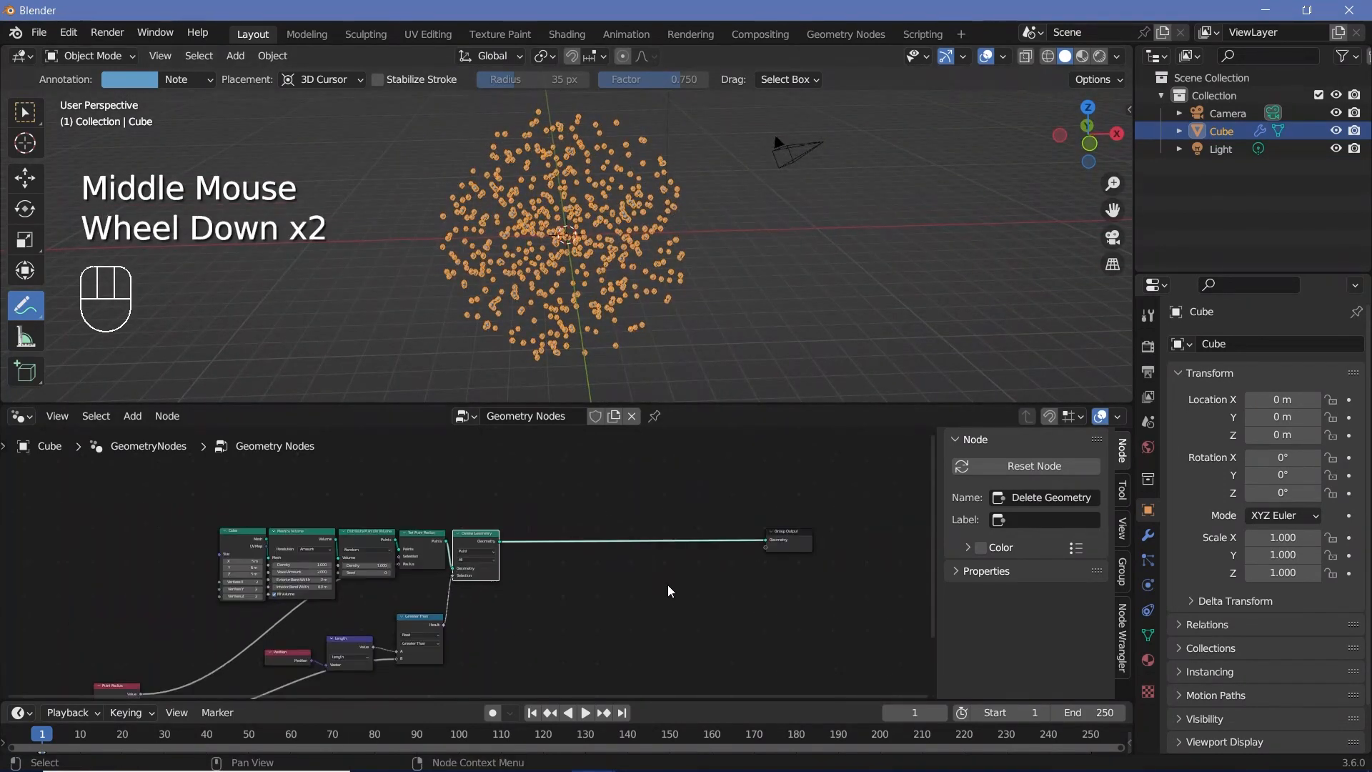
left_click_drag(797, 530, 827, 529)
middle_click_drag(583, 564, 519, 554)
scroll(453, 582, "up", 2)
scroll(519, 555, "up", 1)
key("shift+a")
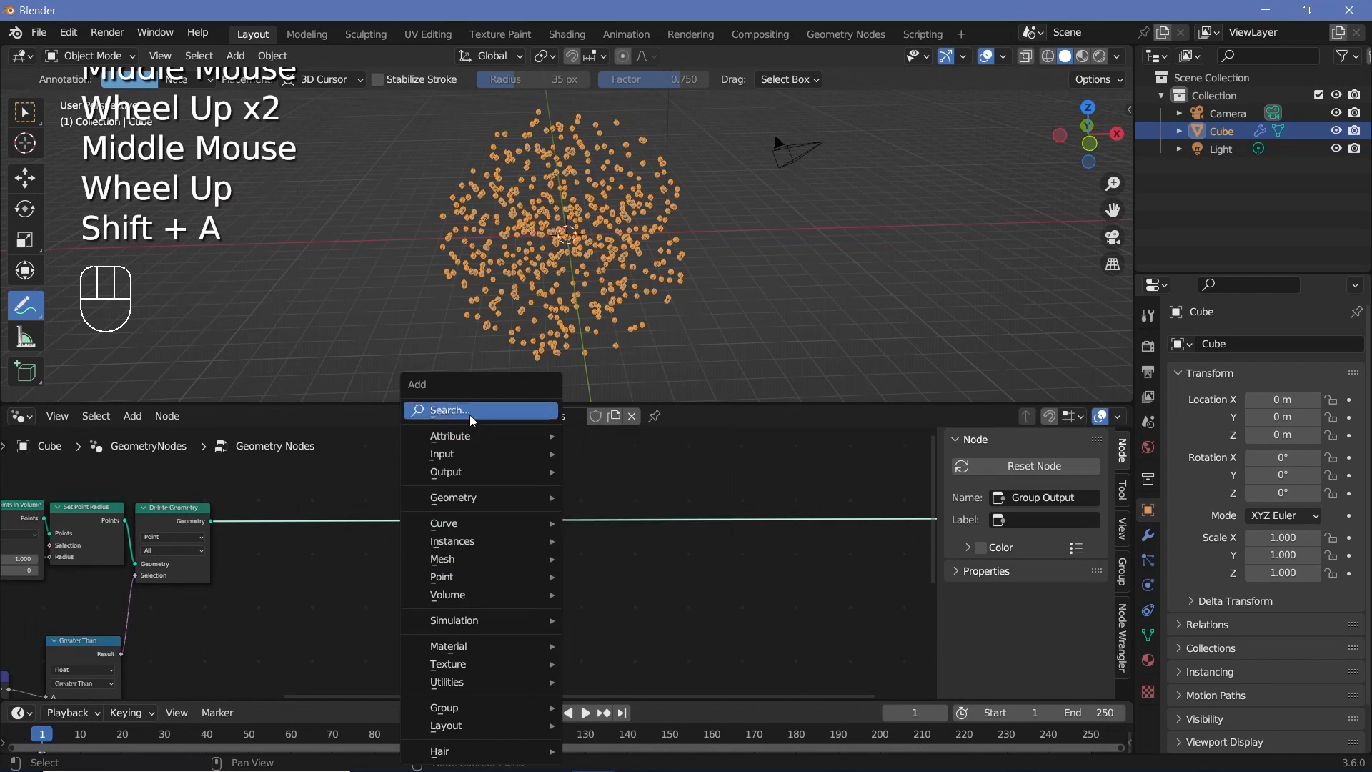
left_click(443, 410)
type("sim")
key("Return")
left_click(561, 564)
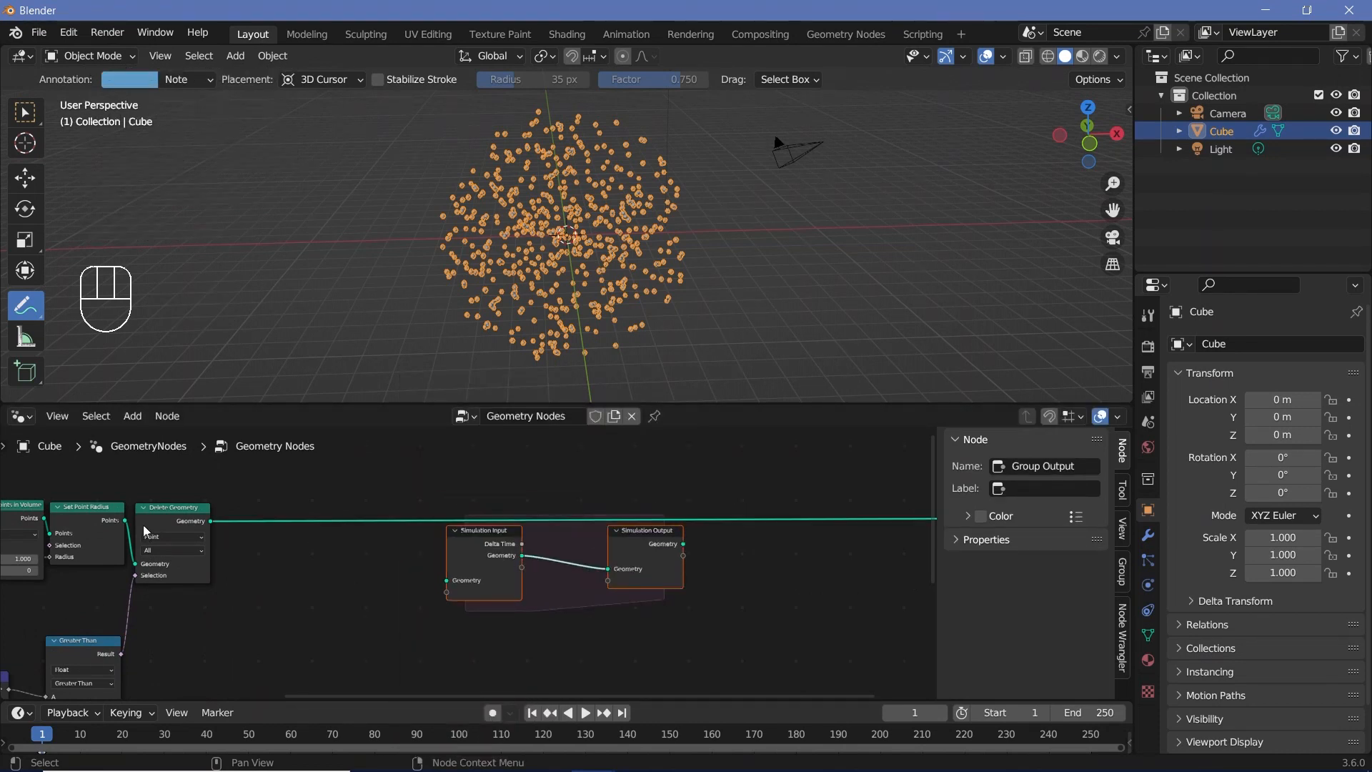
- Wire the simulation zone between Delete Geometry and Group Output, and widen it by moving Simulation Output close to Group Output
left_click(209, 514)
left_click_drag(212, 521, 447, 580)
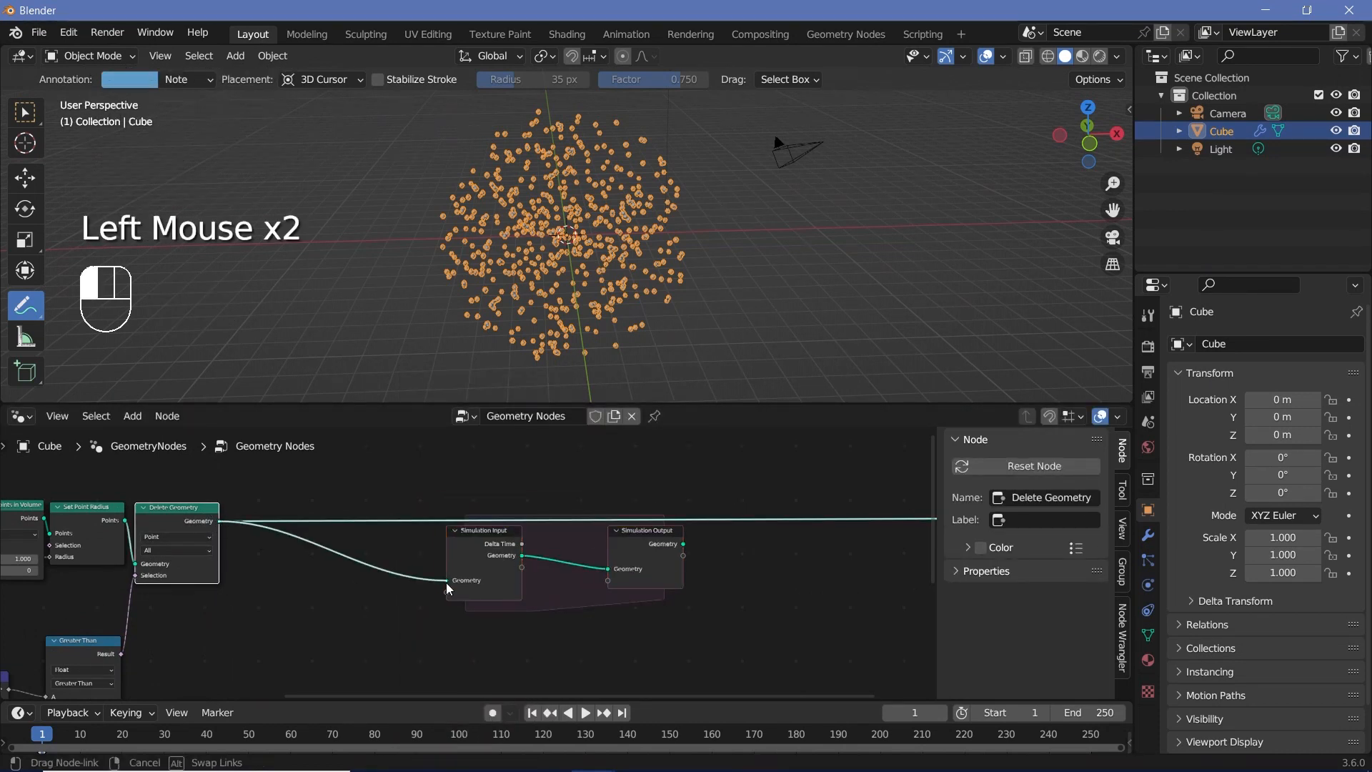
middle_click_drag(784, 586, 433, 481)
scroll(432, 481, "up", 1)
left_click(679, 521)
scroll(679, 522, "up", 1)
middle_click_drag(572, 525, 685, 533)
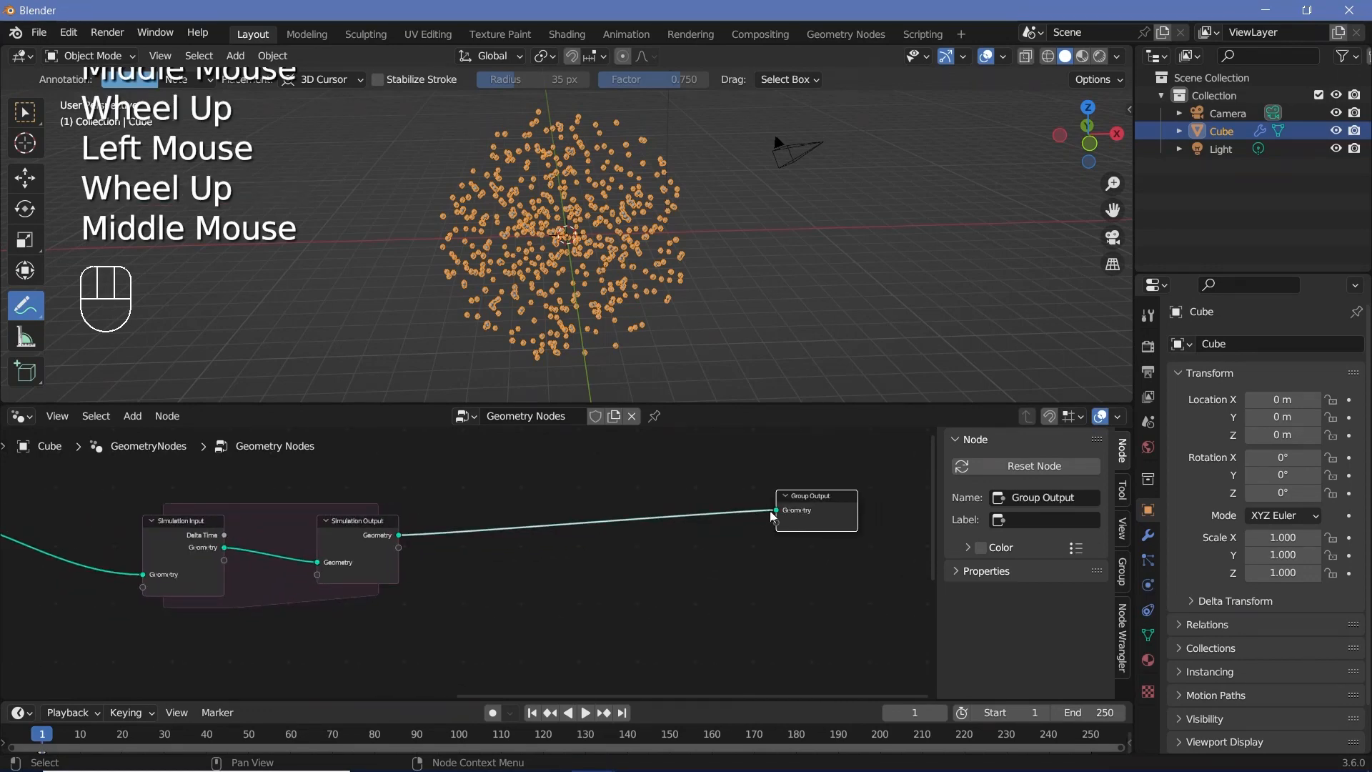
left_click_drag(342, 509, 702, 509)
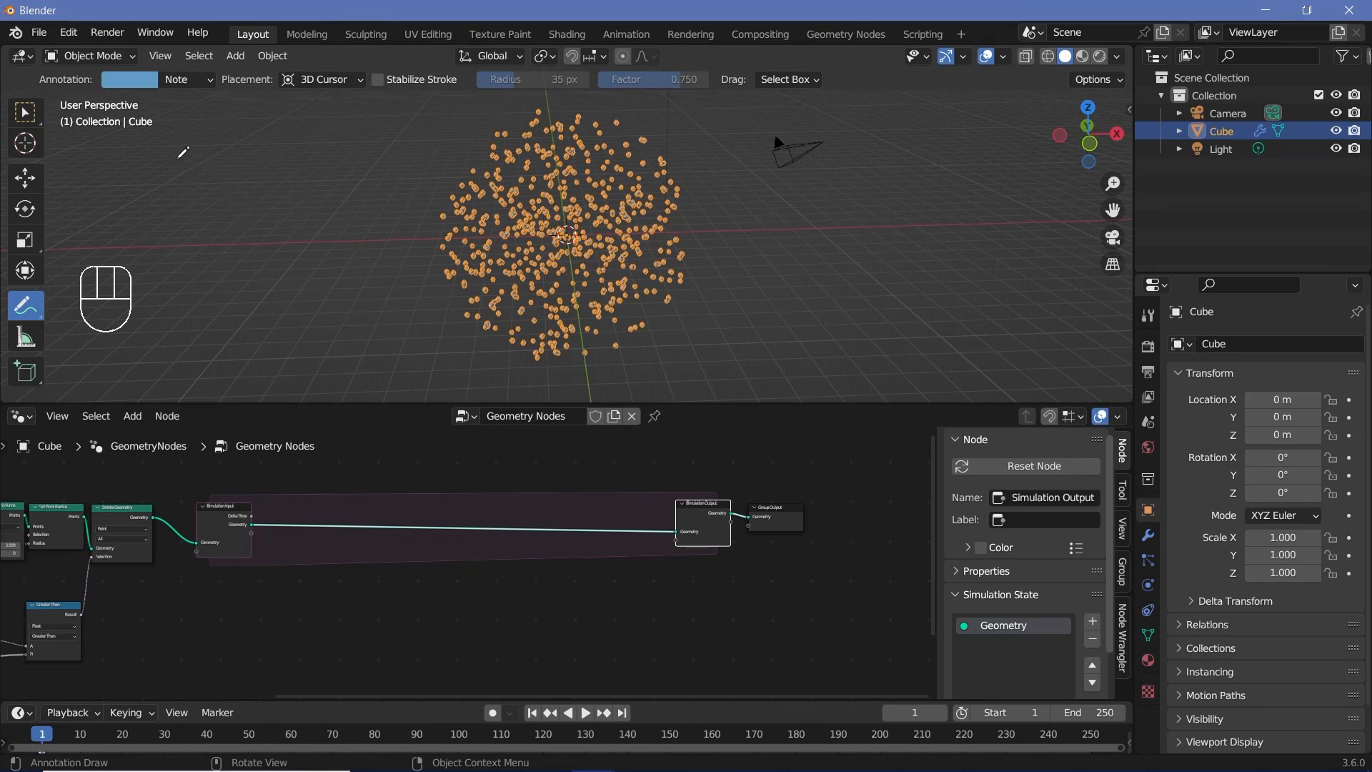
- Handwrite the annotation "1) self collisions" in the 3D view beside the points
left_click_drag(178, 156, 179, 173)
left_click_drag(184, 146, 187, 187)
left_click_drag(239, 149, 224, 177)
left_click_drag(248, 169, 266, 176)
left_click_drag(271, 146, 282, 178)
left_click_drag(280, 157, 328, 175)
left_click_drag(352, 159, 350, 160)
left_click_drag(372, 143, 368, 176)
left_click_drag(400, 158, 393, 176)
left_click_drag(433, 163, 447, 176)
left_click_drag(463, 159, 457, 178)
- Handwrite "2) Gravity" below the first list item in the 3D view
left_click_drag(185, 211, 207, 250)
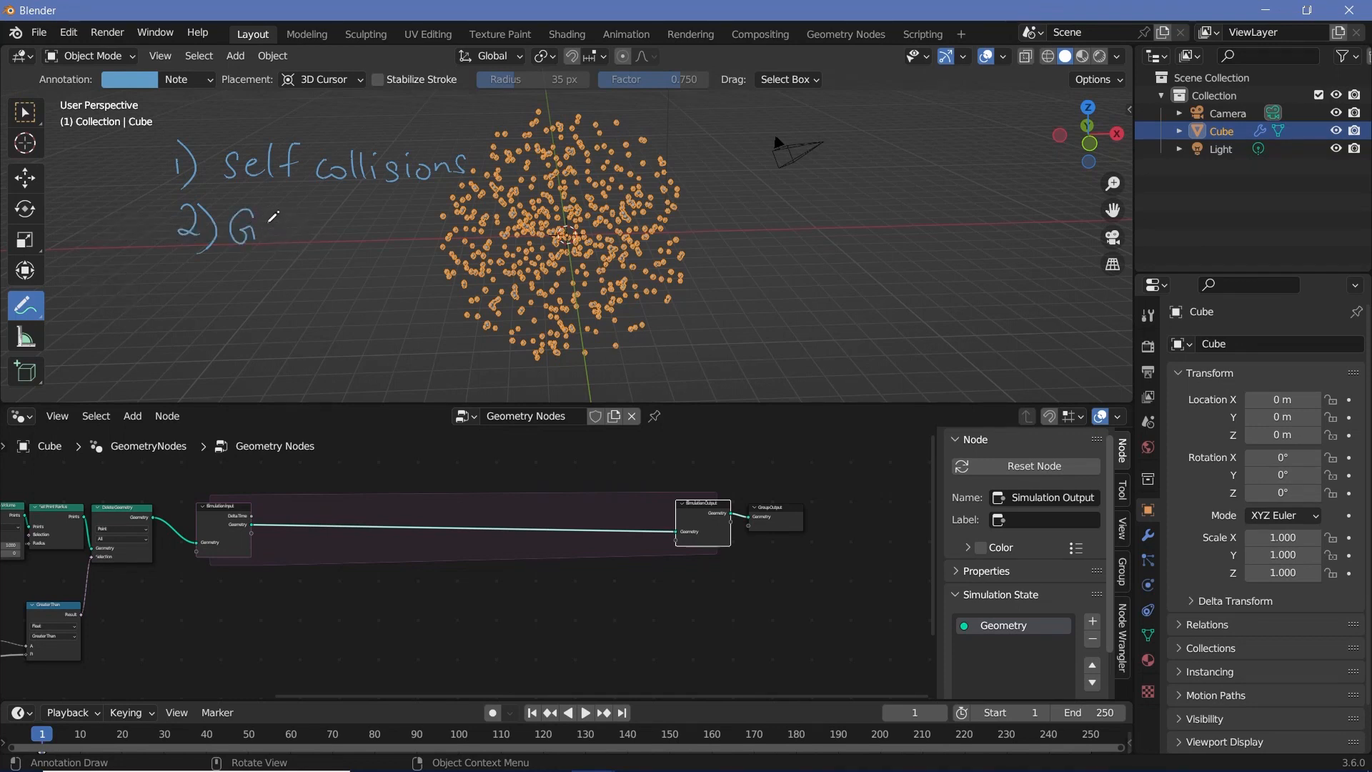
left_click_drag(259, 240, 278, 227)
left_click_drag(293, 229, 299, 240)
left_click_drag(302, 226, 318, 227)
left_click_drag(323, 228, 325, 241)
left_click_drag(329, 216, 331, 218)
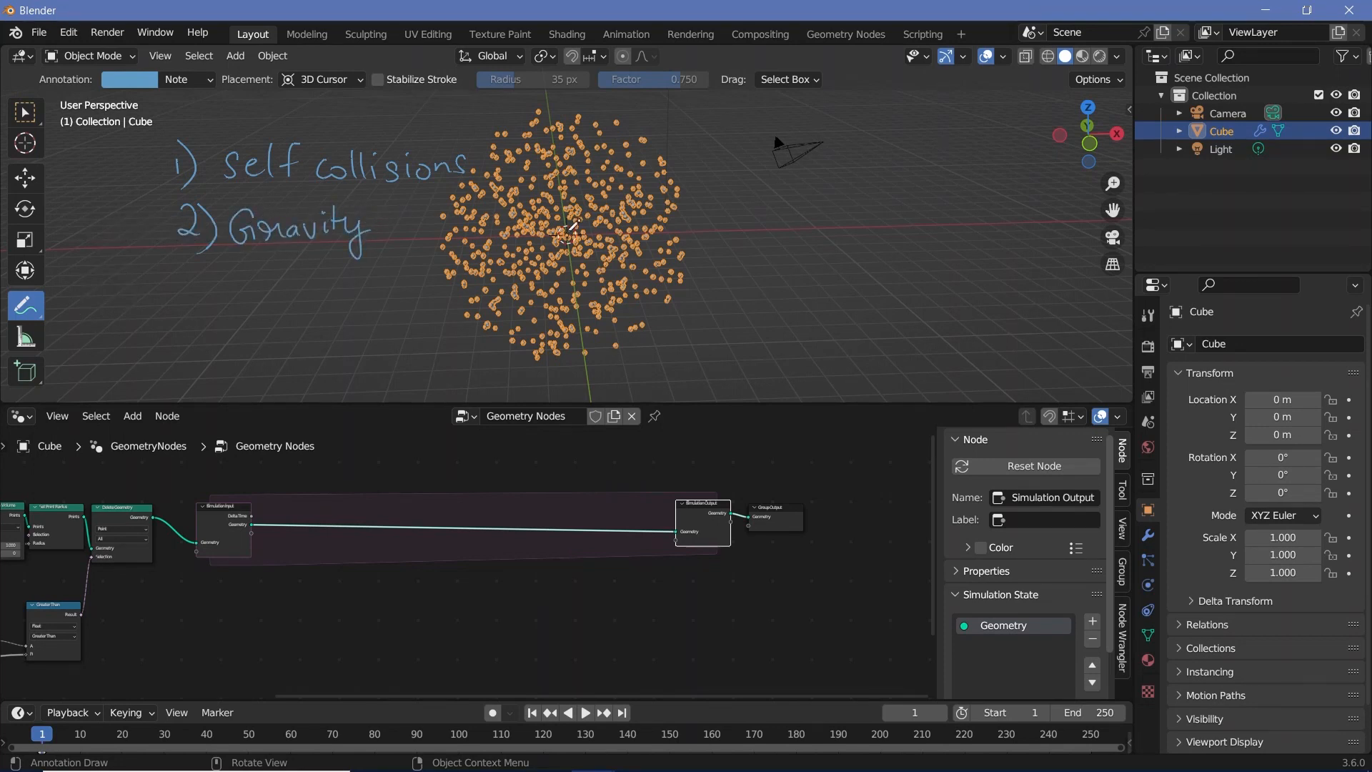
- Handwrite "3) Bounding Box" below the Gravity item in the 3D view
left_click_drag(179, 276, 188, 327)
mouse_move(252, 278)
left_mouse_down()
mouse_move(253, 314)
mouse_move(401, 295)
left_mouse_up()
left_click_drag(413, 265, 414, 293)
left_click_drag(414, 264, 429, 289)
left_click_drag(434, 282, 448, 294)
left_click_drag(450, 282, 463, 300)
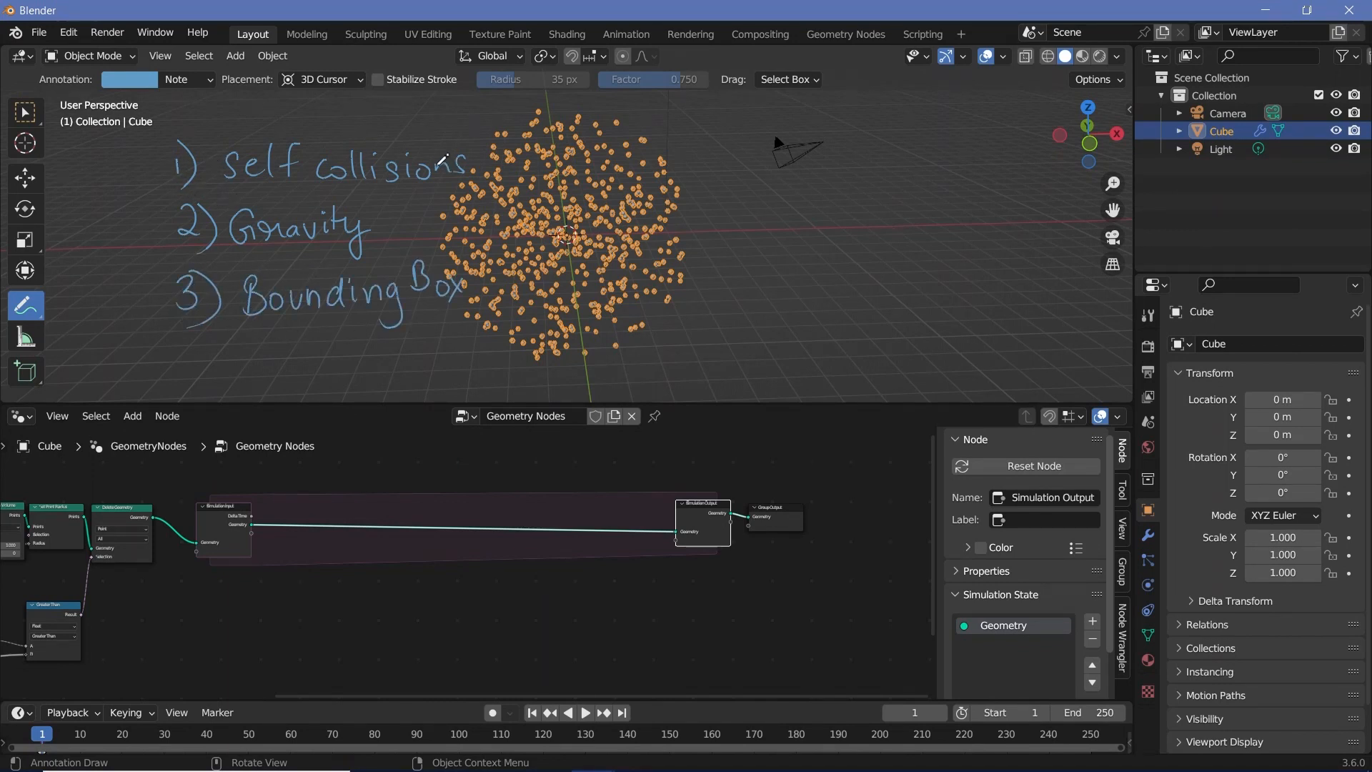
- Tick off list items 1 and 3 and handwrite "subframes" beneath the list
left_click_drag(128, 288, 185, 264)
left_click_drag(223, 355, 205, 380)
left_click_drag(229, 360, 246, 361)
left_click_drag(250, 349, 249, 361)
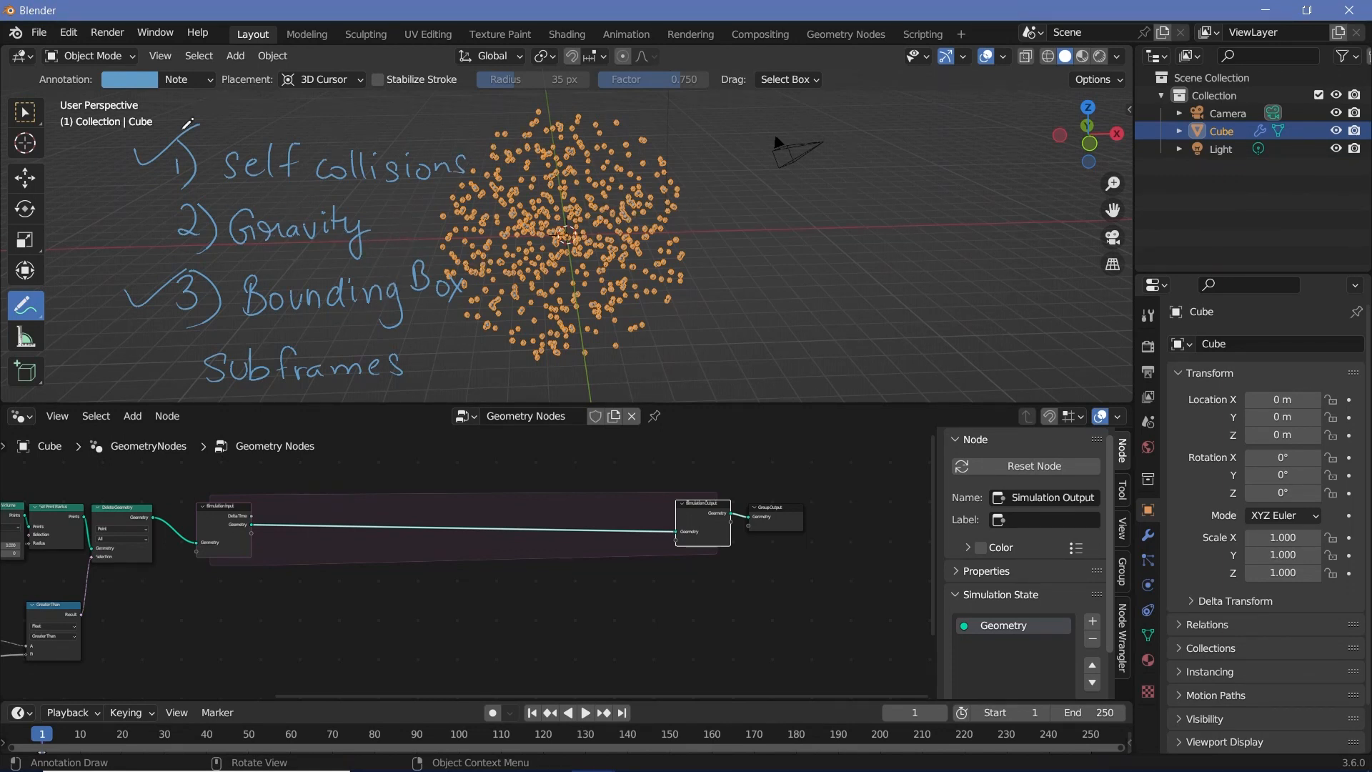
- Erase all the handwritten notes and return to the Select Box tool for a closer look at the points
mouse_move(188, 123)
left_mouse_down("ctrl")
mouse_move(152, 169)
mouse_move(457, 169)
mouse_move(390, 226)
mouse_move(207, 232)
mouse_move(171, 279)
mouse_move(218, 271)
mouse_move(140, 285)
mouse_move(379, 286)
mouse_move(459, 309)
mouse_move(192, 368)
left_mouse_up("ctrl")
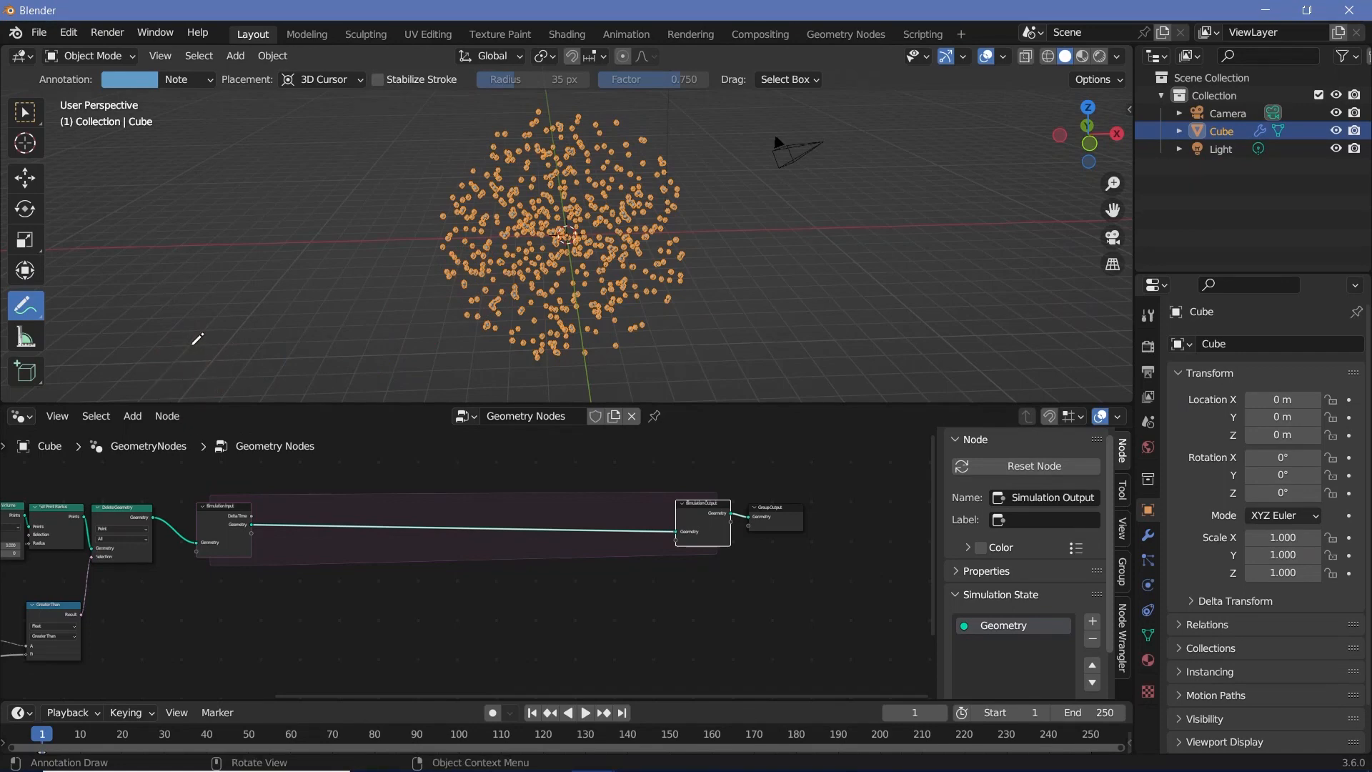
key("w")
scroll(576, 247, "up", 6)
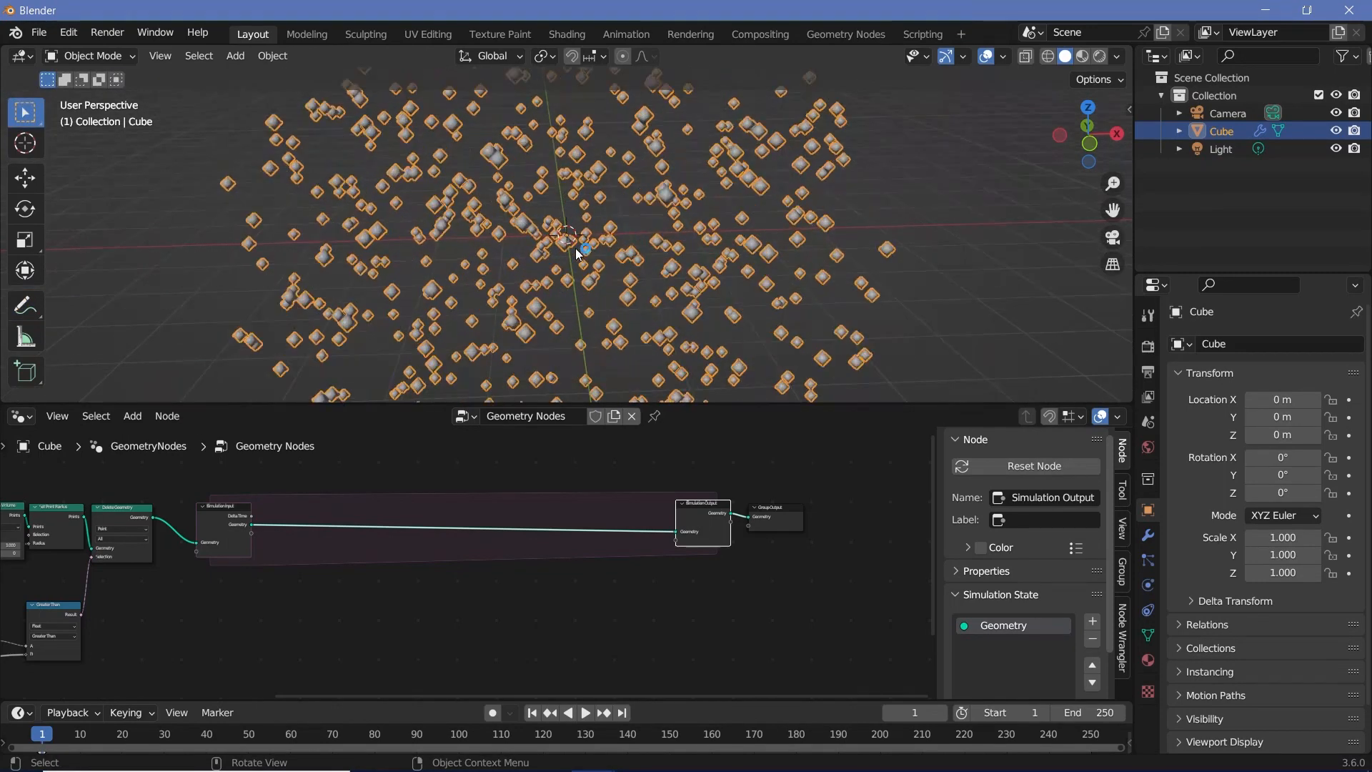
scroll(329, 564, "up", 1)
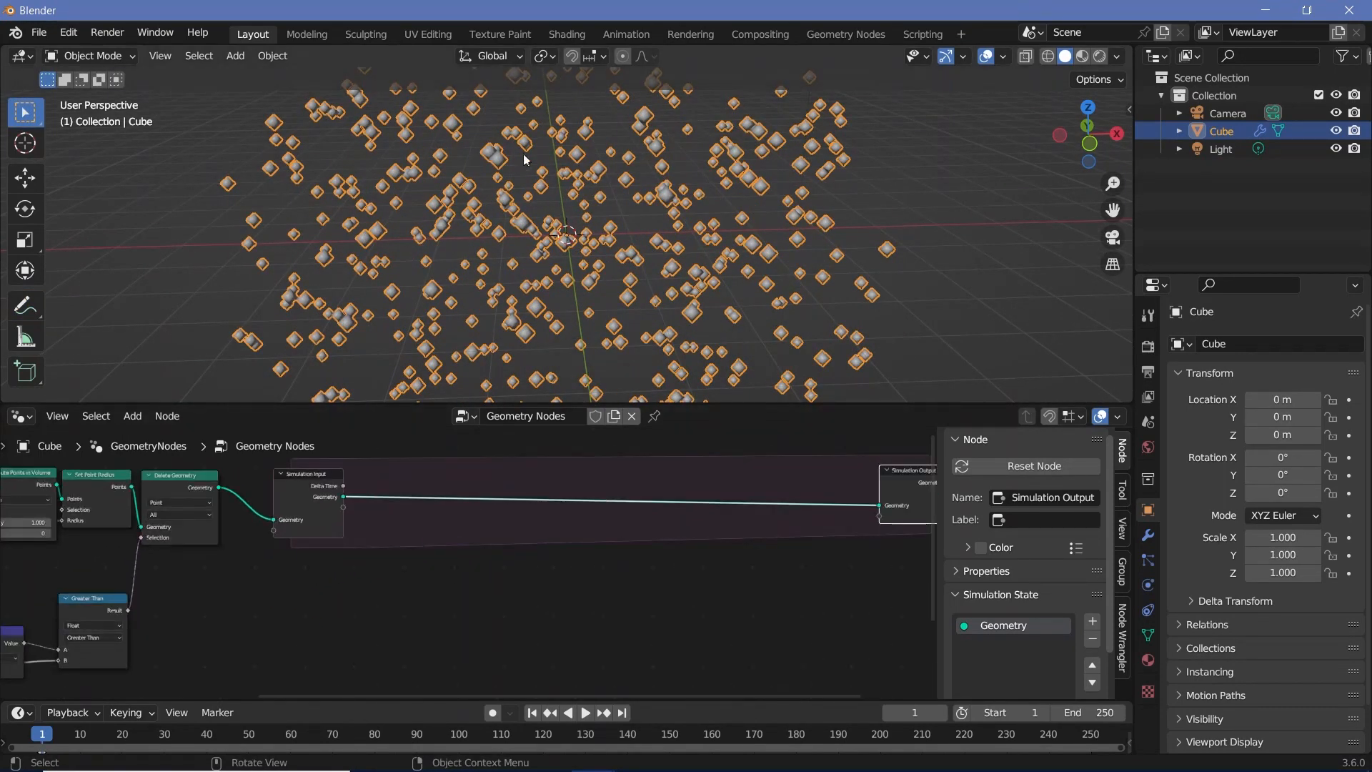
scroll(510, 201, "up", 3)
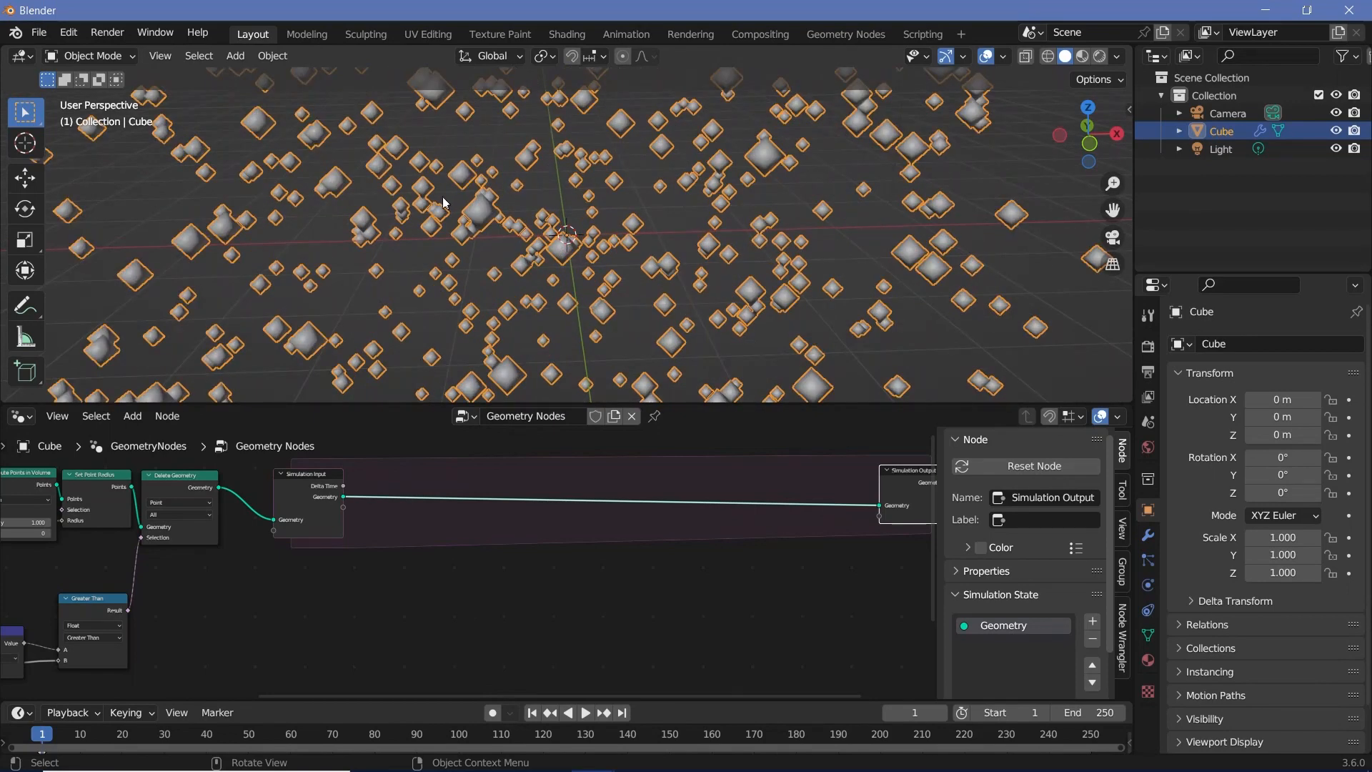
middle_click_drag(443, 203, 449, 228, "shift")
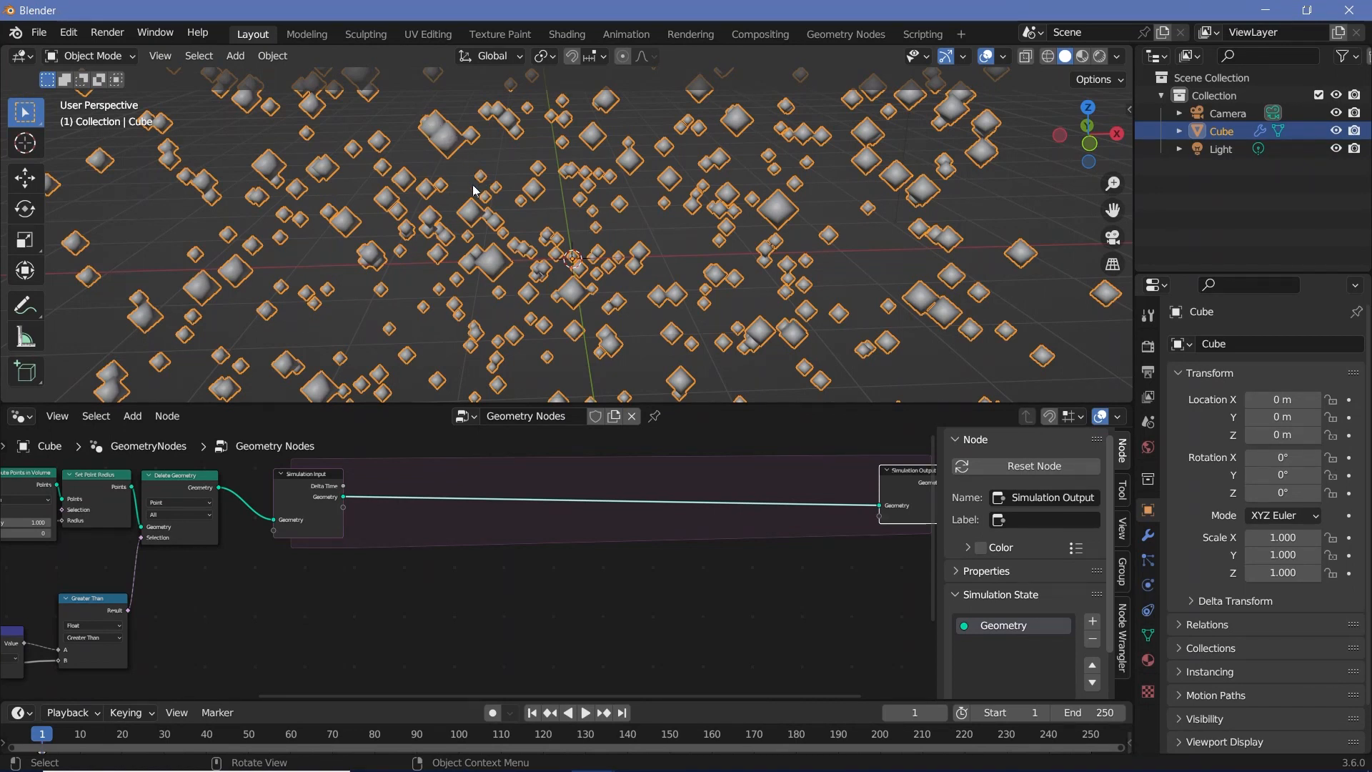
- Insert a Set Position node on the geometry link between Simulation Input and Simulation Output, leaving space after Simulation Input
middle_click_drag(406, 524, 328, 523)
scroll(328, 523, "up", 1)
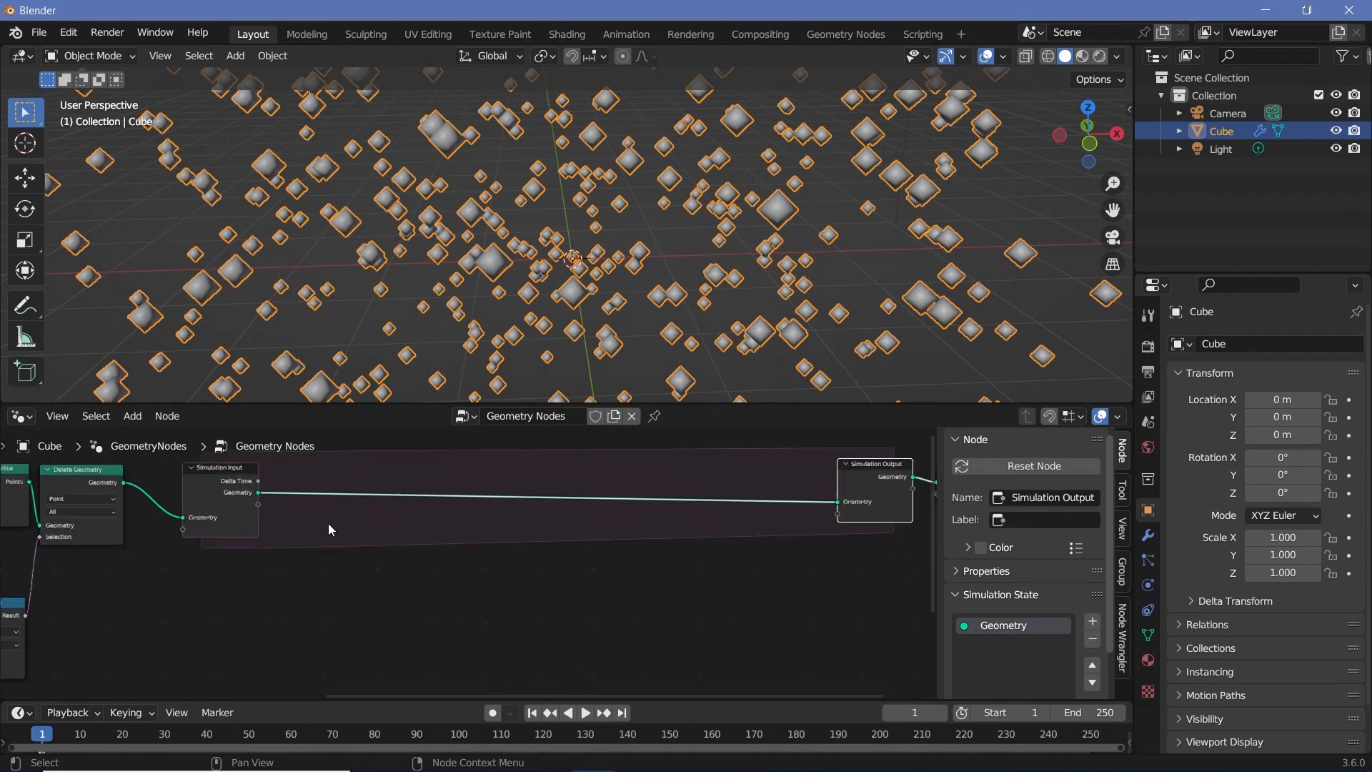
key("shift+a")
left_click(361, 412)
type("set po")
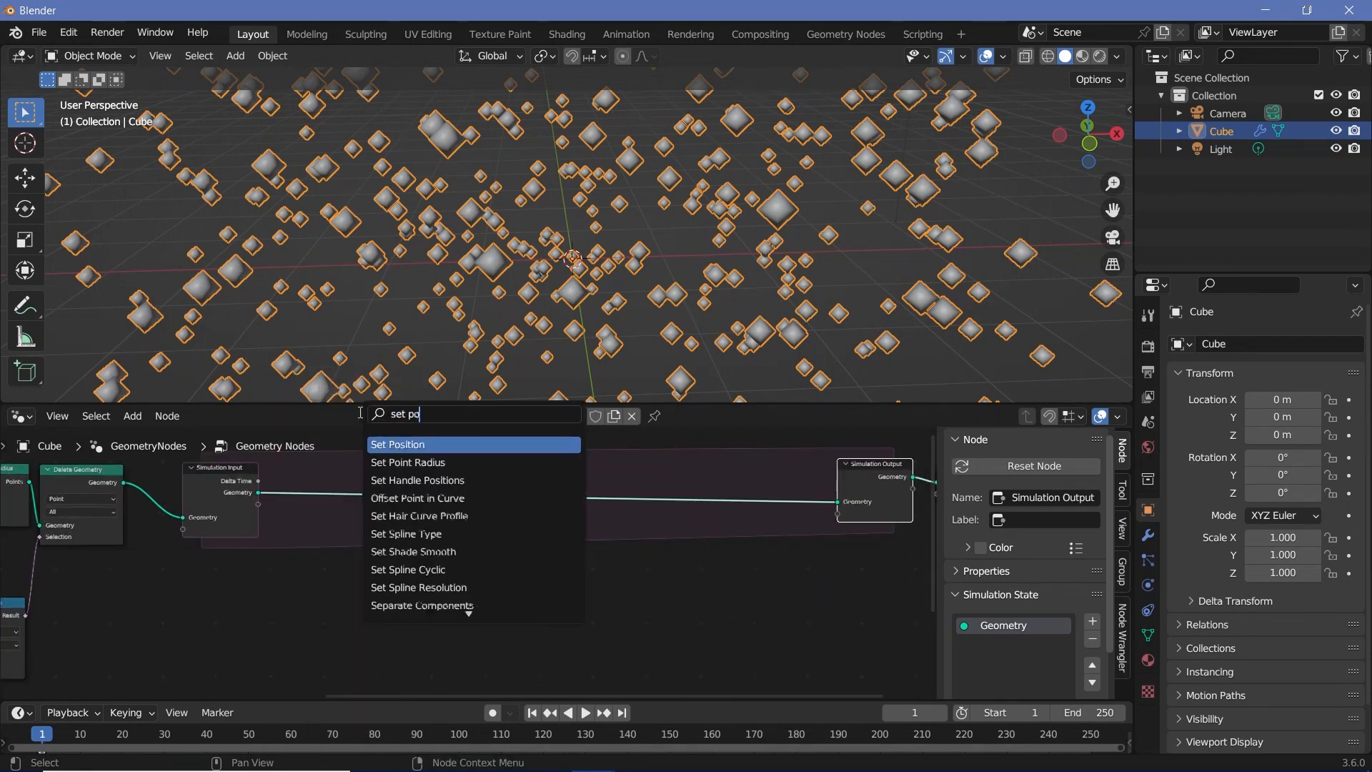
key("Return")
left_click(334, 483)
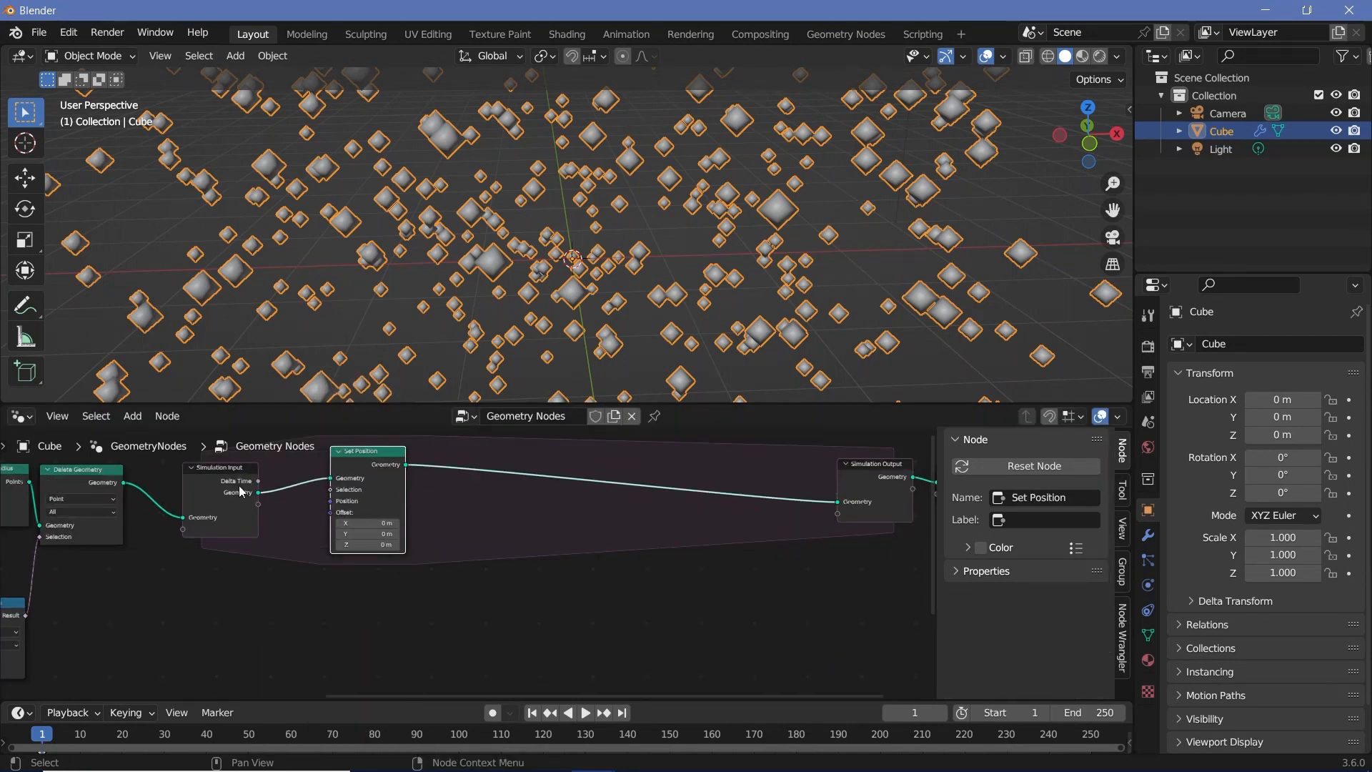
scroll(458, 477, "up", 1)
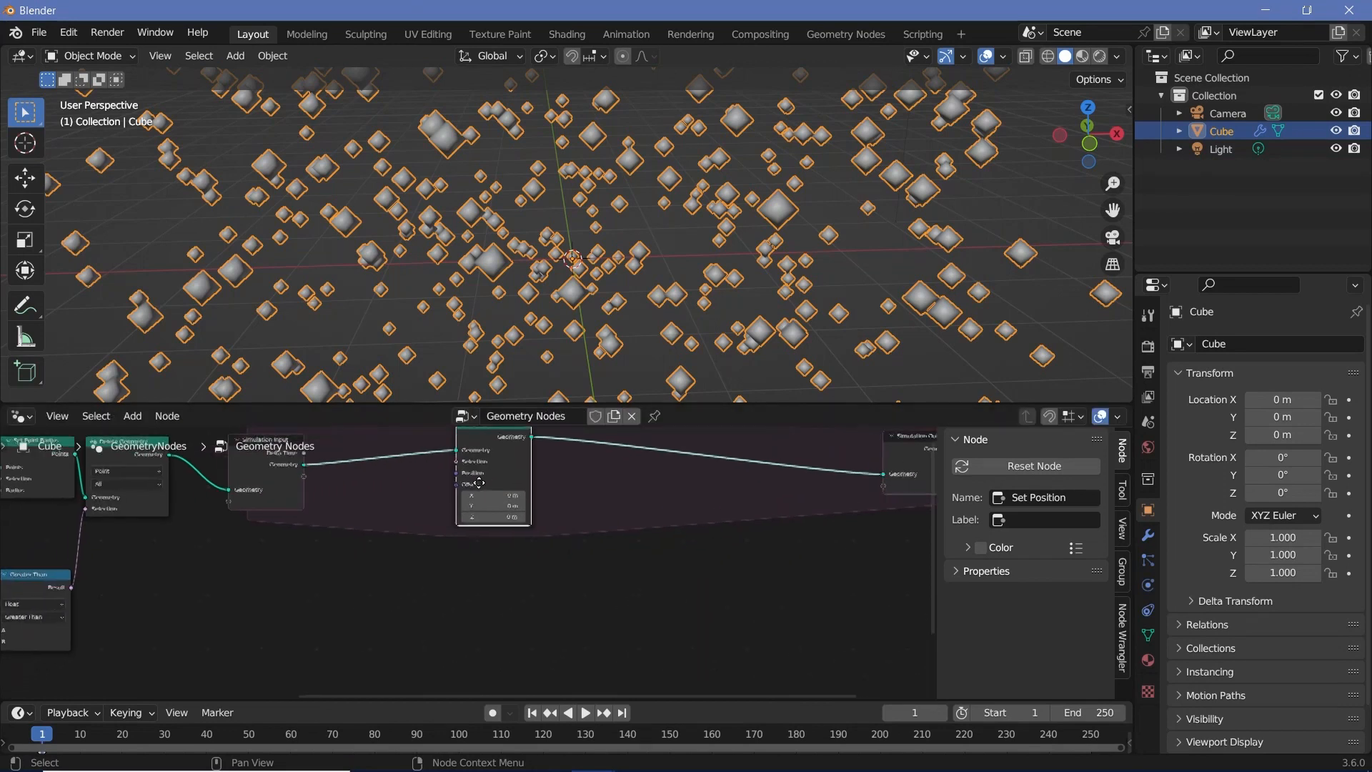
middle_click_drag(429, 500, 457, 478)
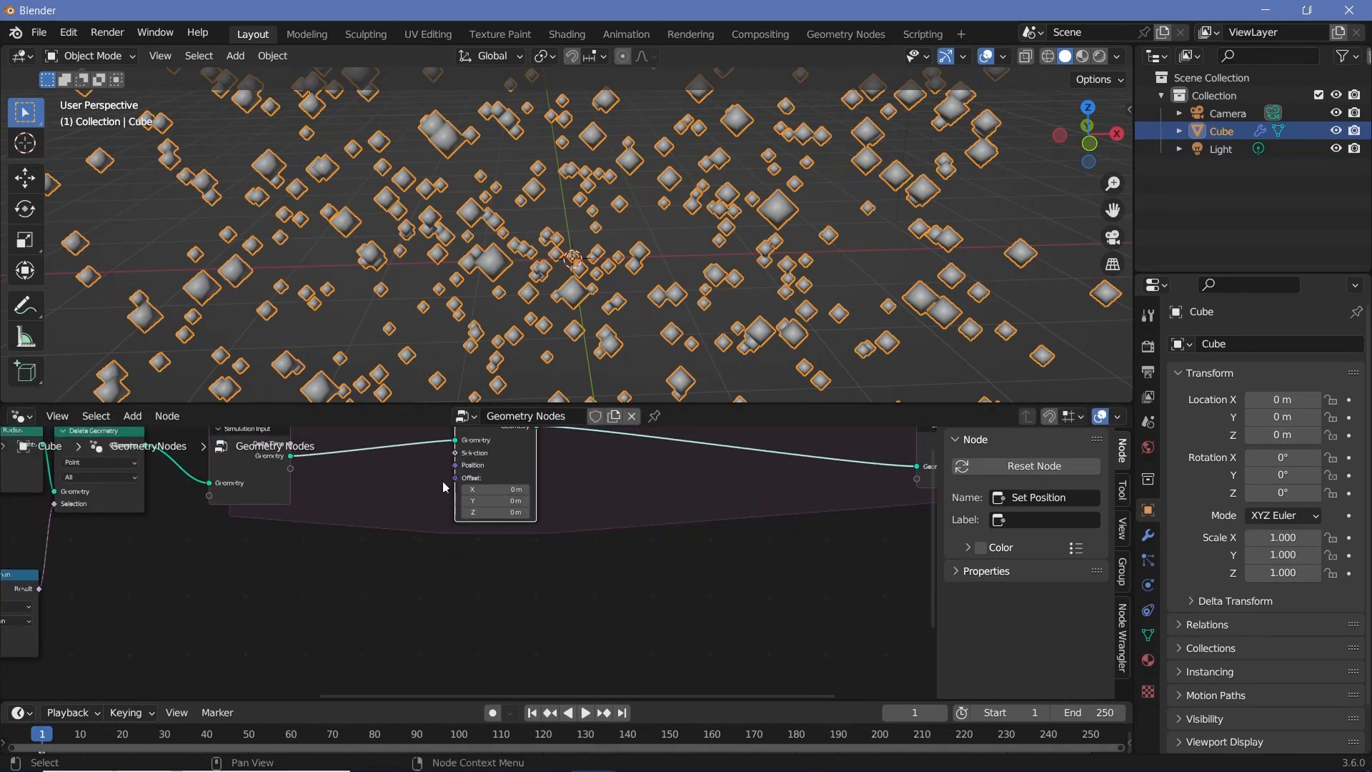
left_click_drag(455, 479, 436, 457)
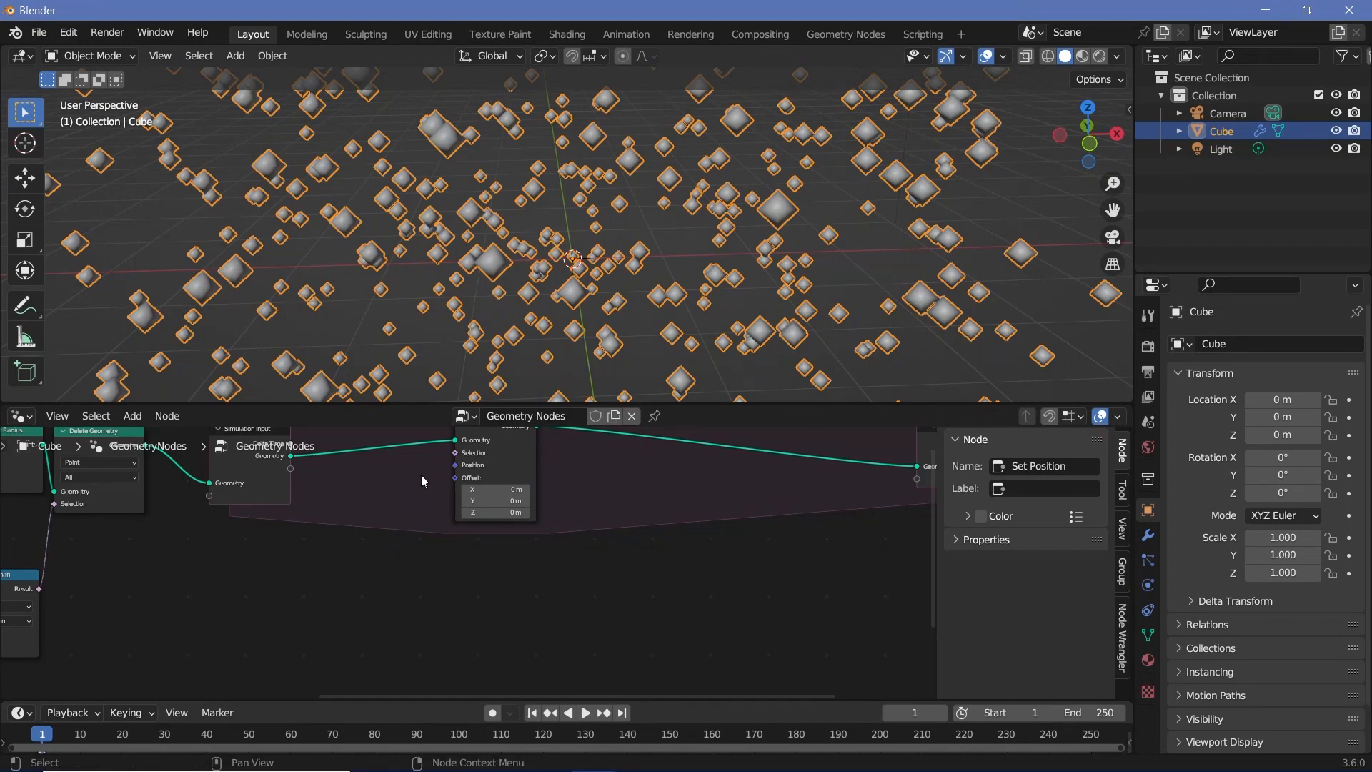
- Add a Position input node below the simulation zone, beneath the Simulation Input node
scroll(421, 474, "down", 2)
key("shift+a")
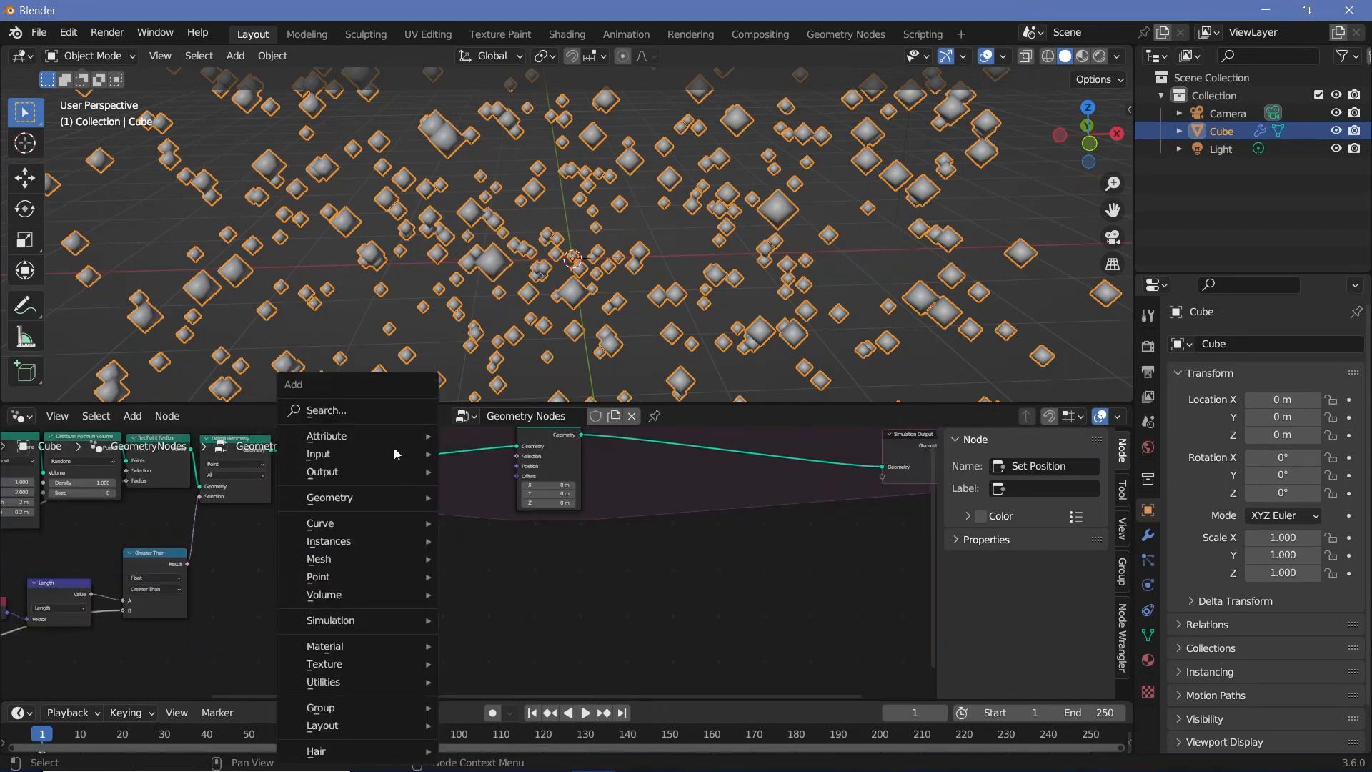
left_click(380, 408)
type("position")
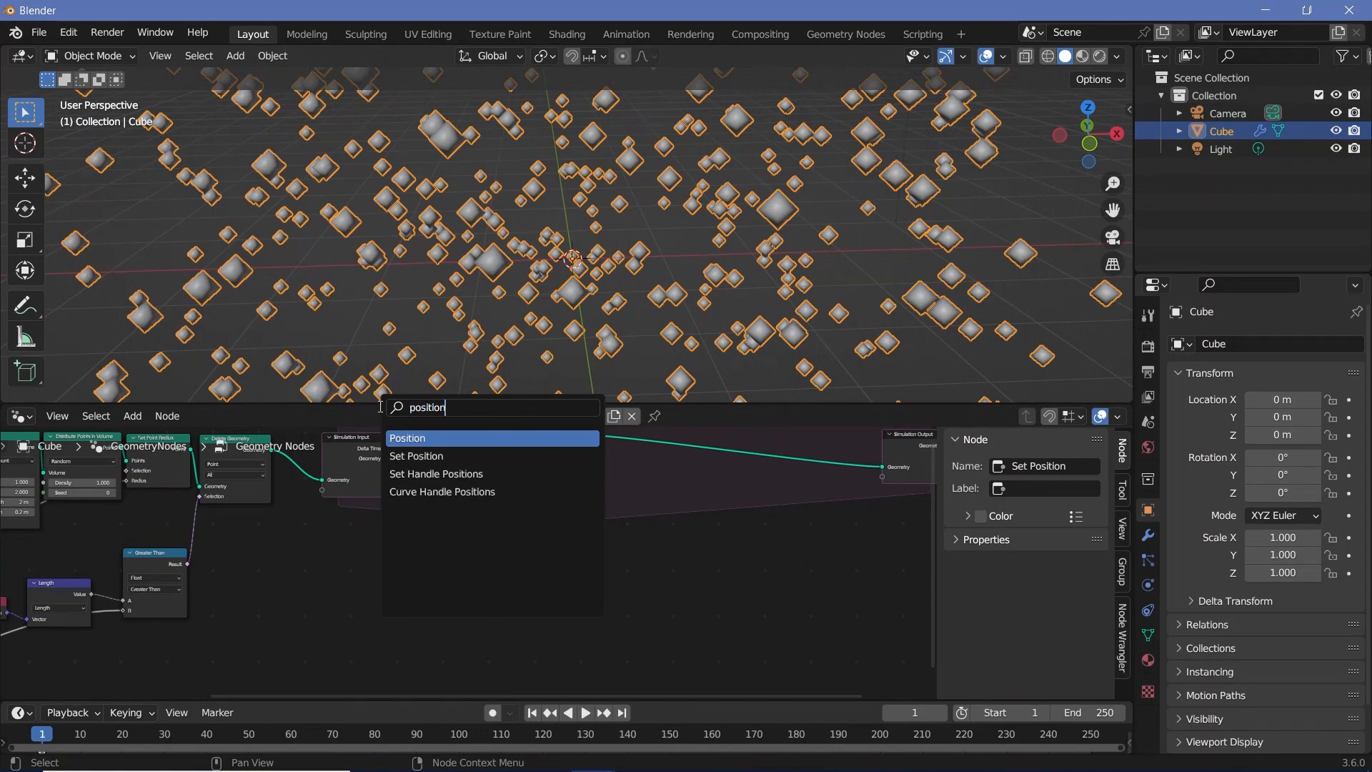
key("Return")
left_click(363, 619)
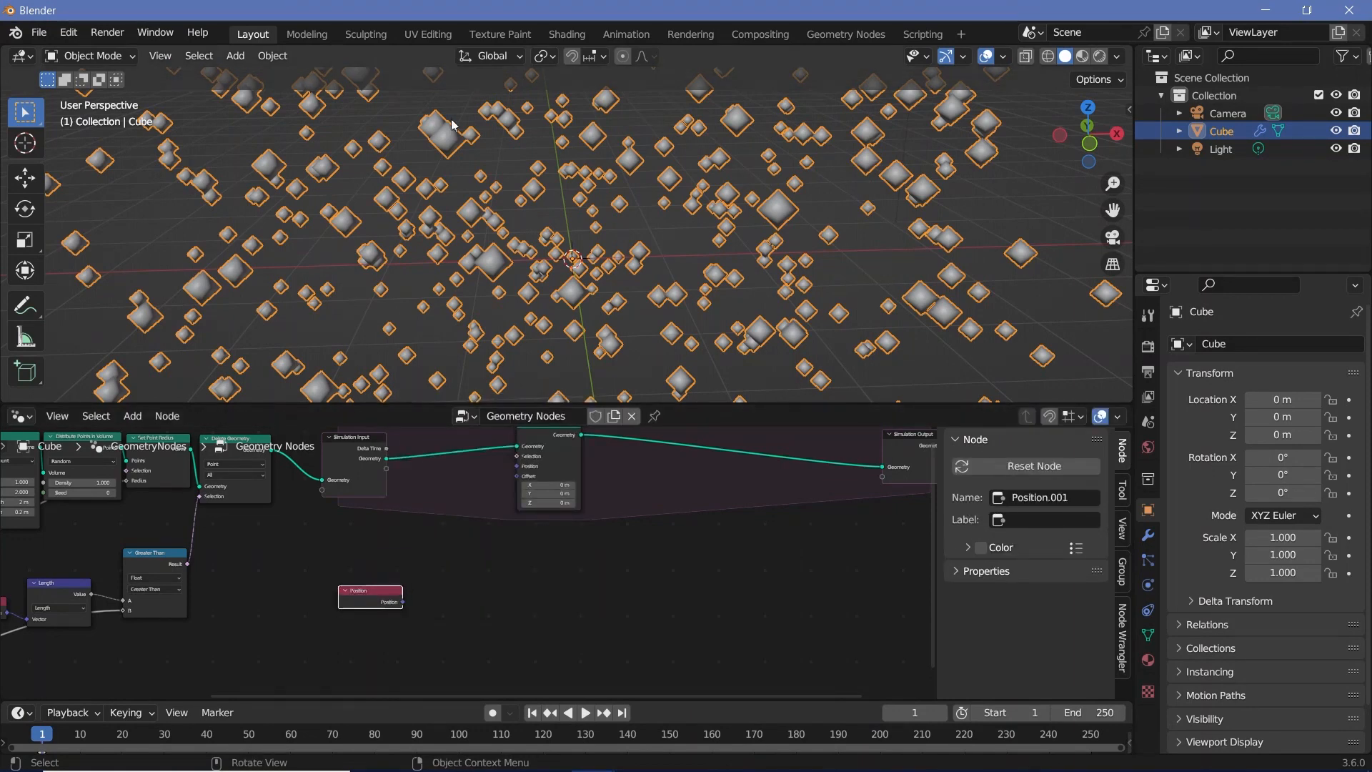
- Add an Index of Nearest node beside the new Position node and connect Position to its Position input
scroll(405, 586, "up", 1)
middle_click_drag(405, 587, 312, 558)
key("shift+a")
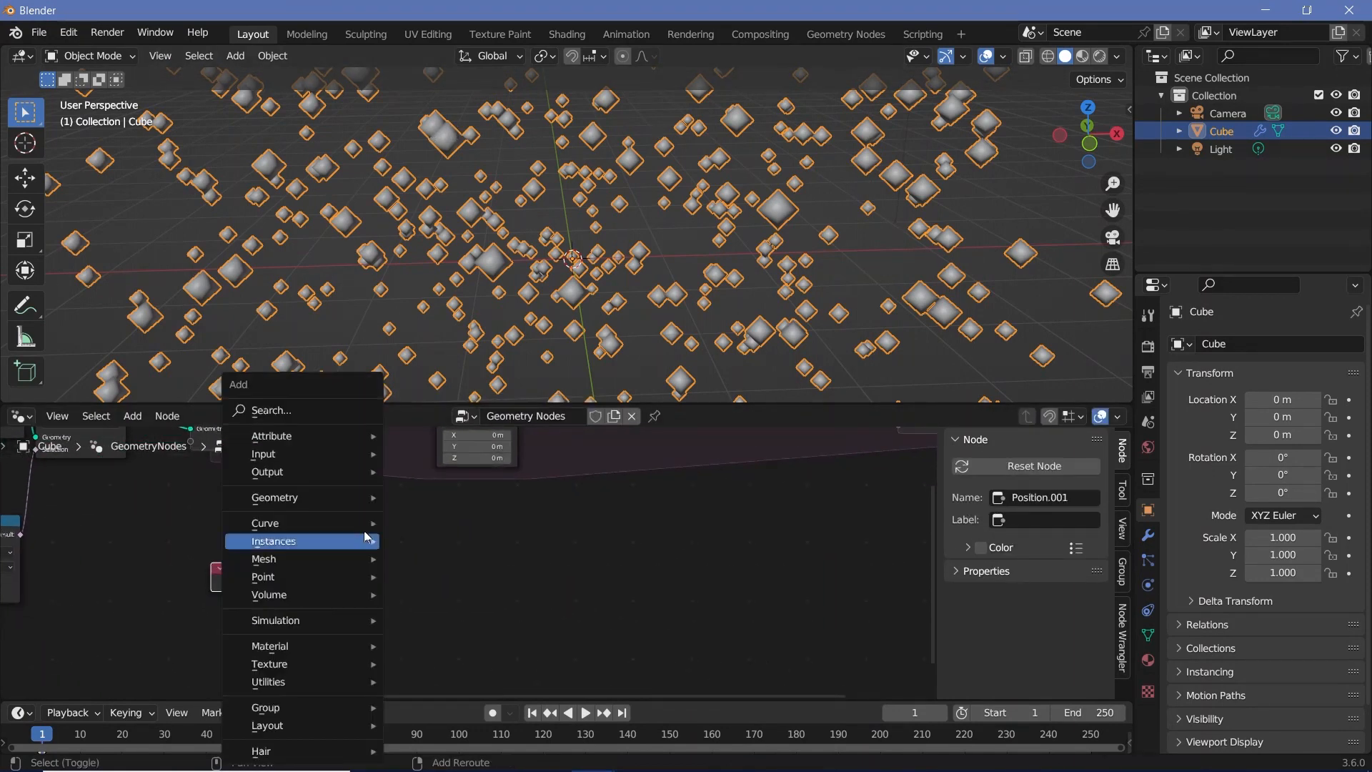
left_click(328, 413)
type("index of")
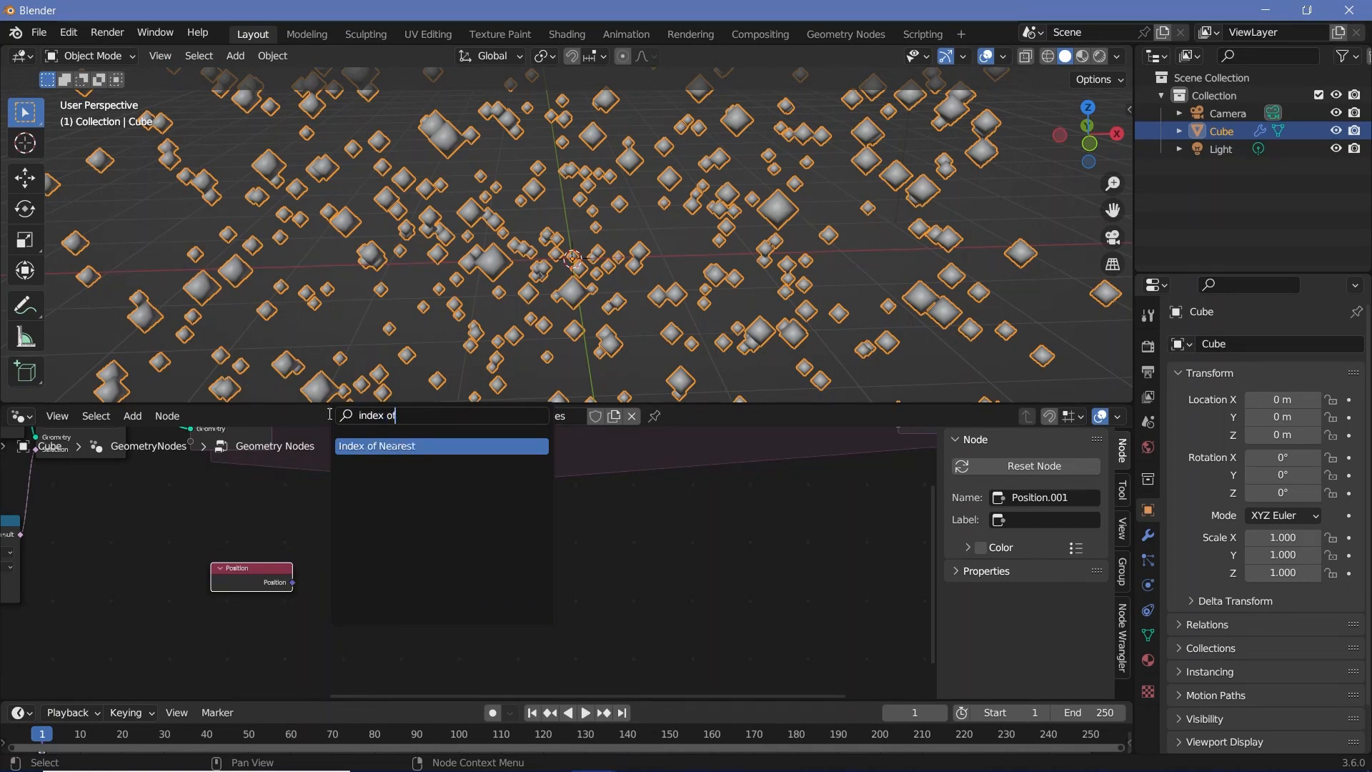
key("Return")
left_click(340, 552)
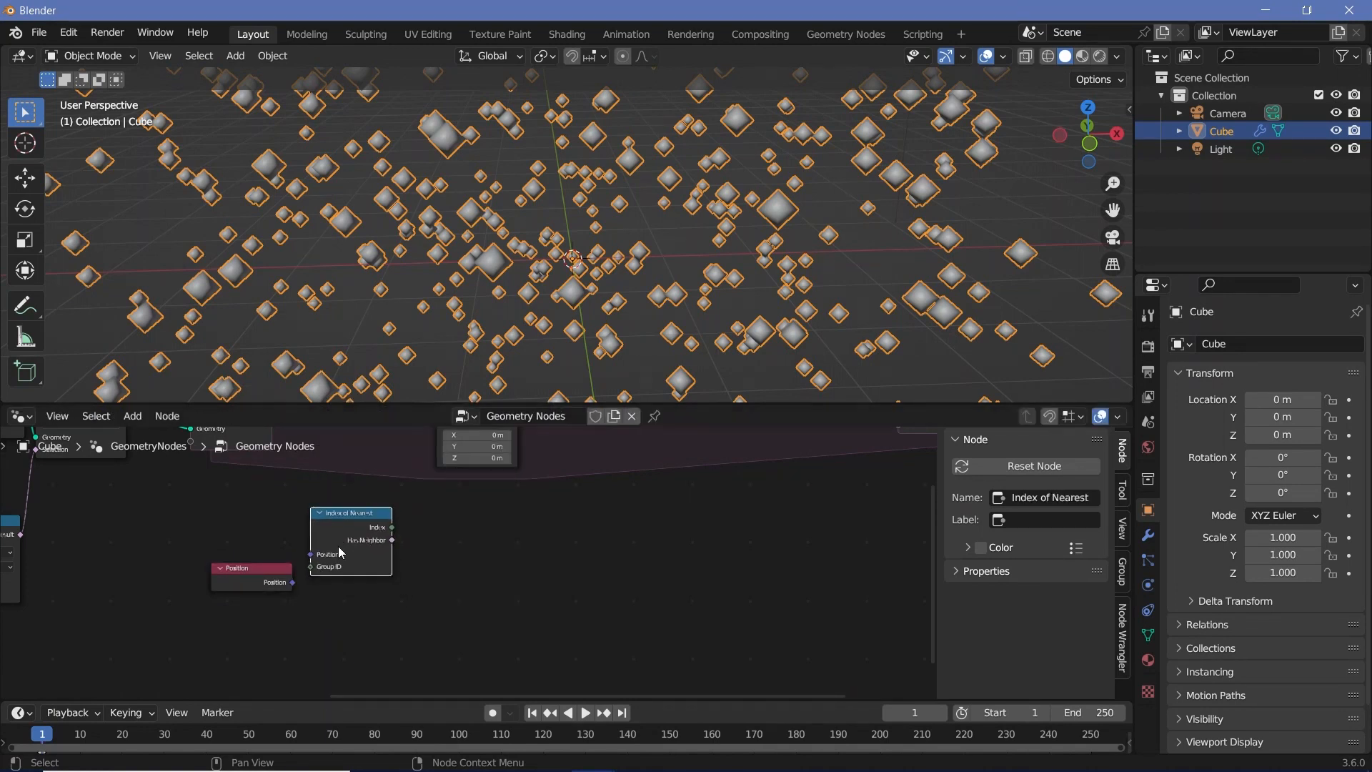
mouse_move(252, 580)
left_mouse_down()
mouse_move(230, 560)
mouse_move(310, 554)
mouse_move(247, 593)
left_mouse_up()
left_click_drag(331, 533, 307, 539)
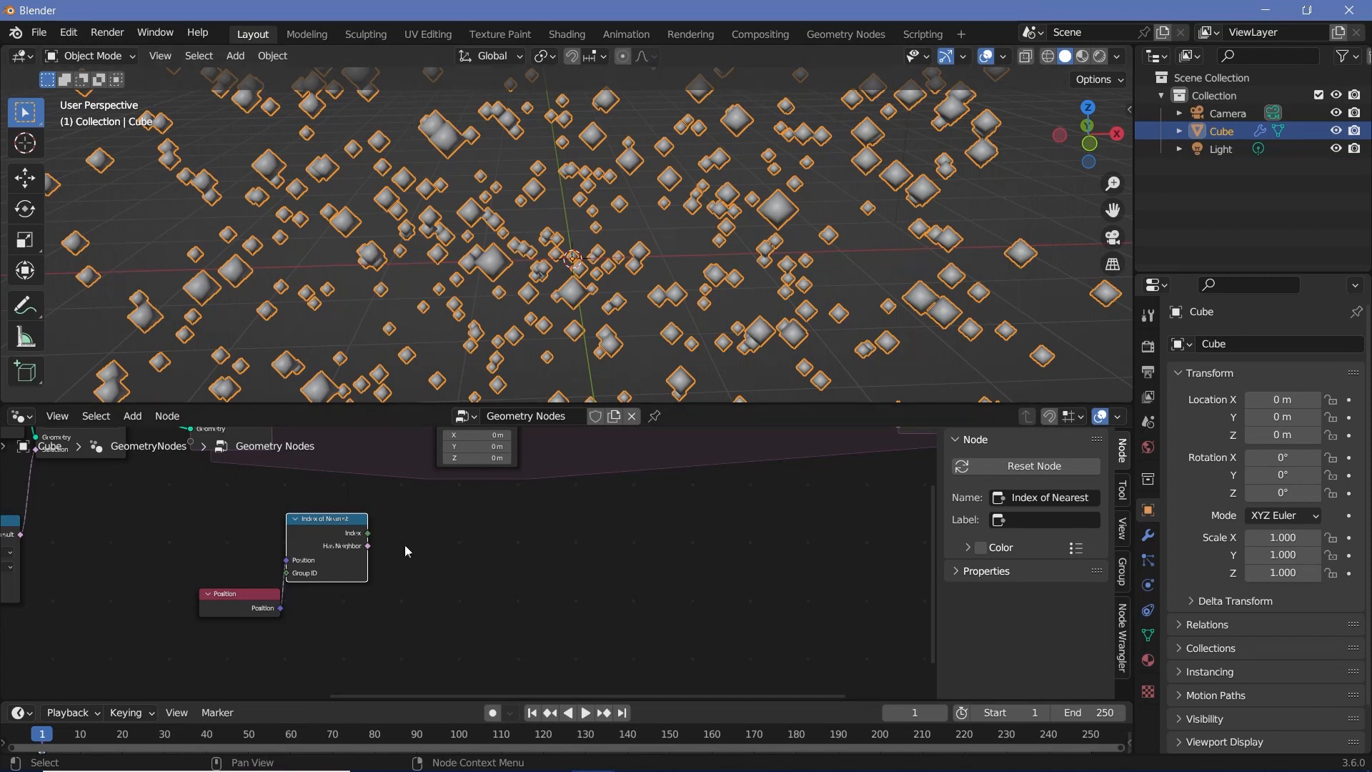
- Add an Evaluate at Index node and connect the Index output of Index of Nearest to its Index input
key("shift+a")
left_click(387, 413)
type("evaluat")
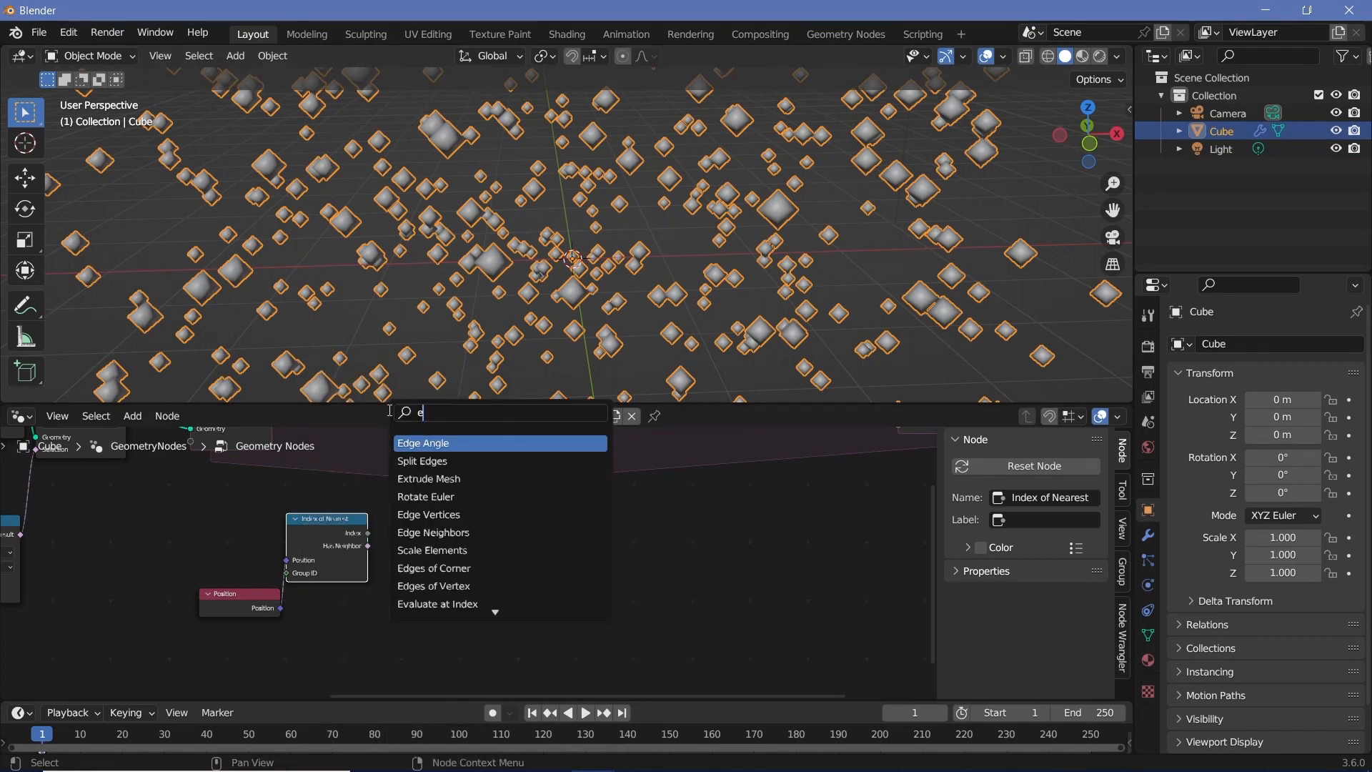
key("Return")
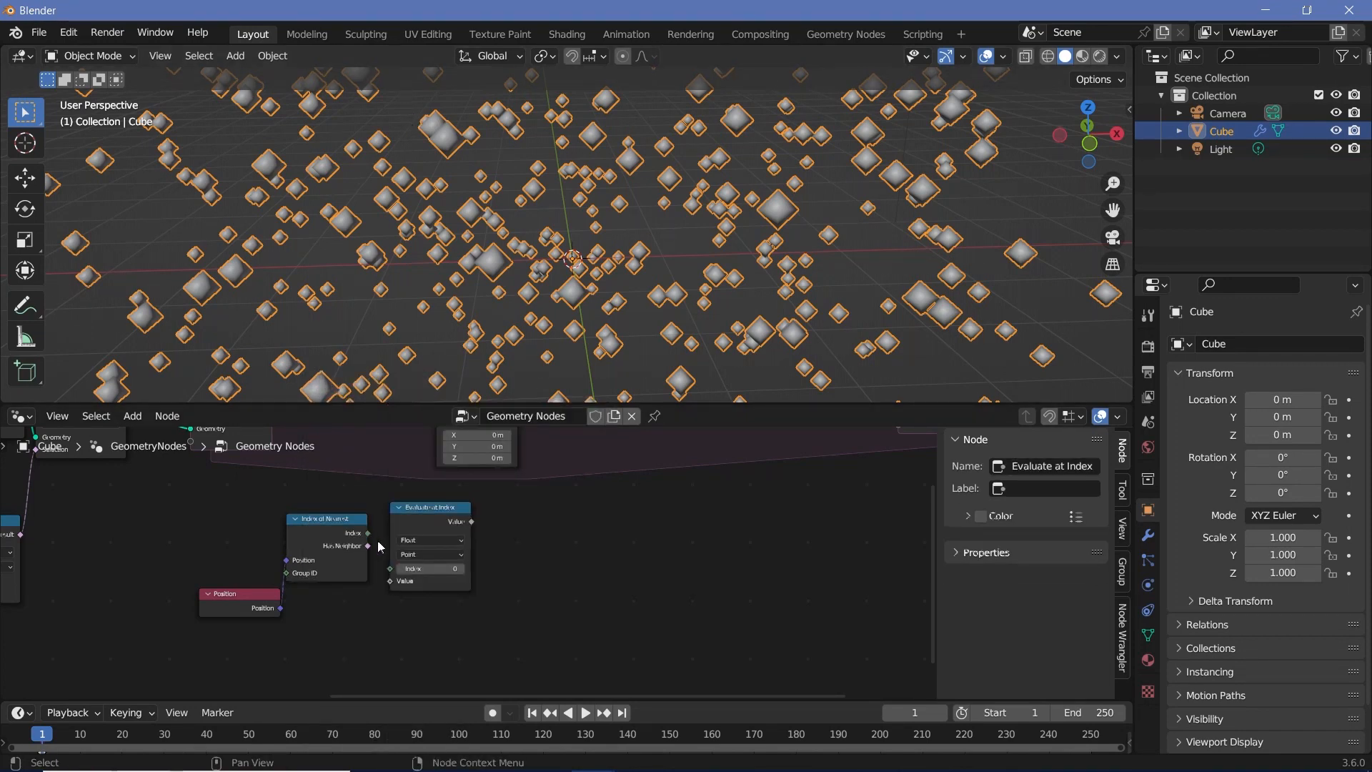
left_click_drag(368, 534, 391, 569)
scroll(419, 551, "up", 2)
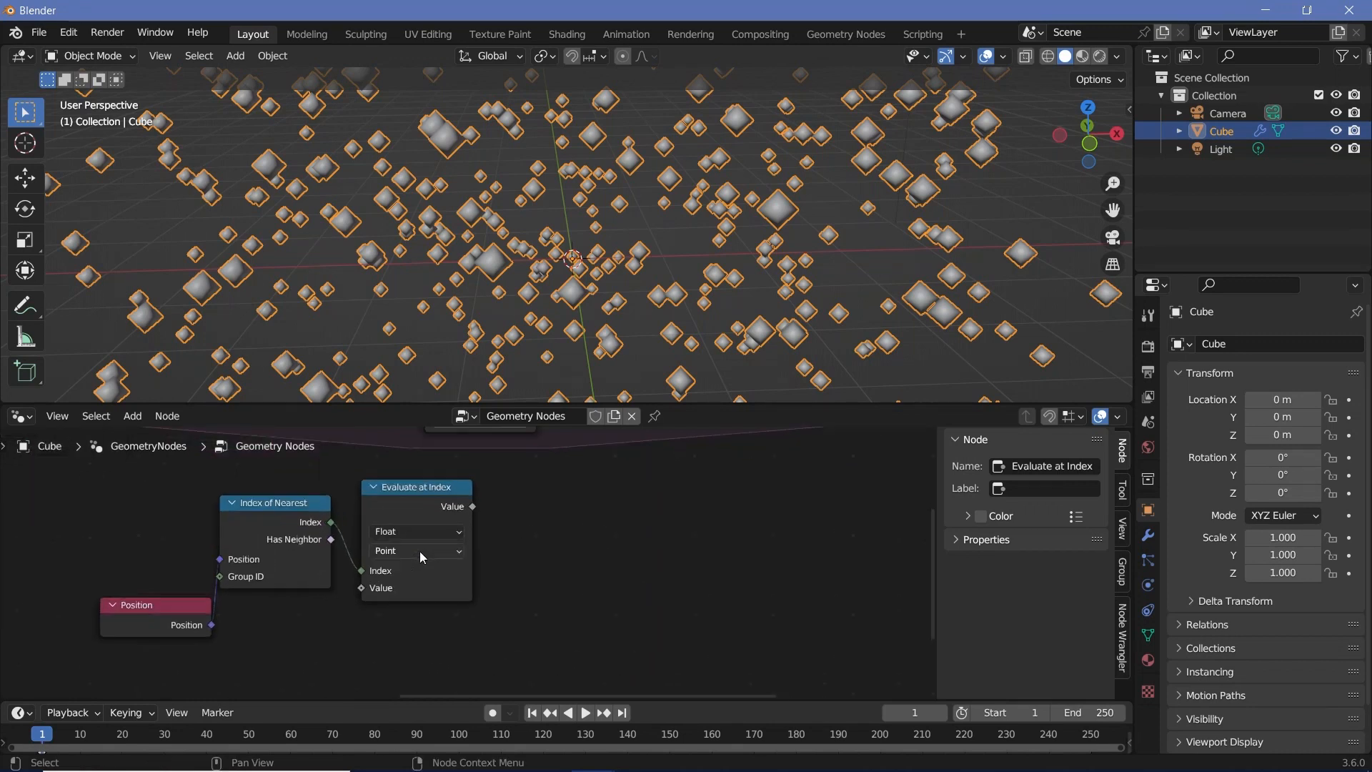
- Set Evaluate at Index to the Vector data type and connect the Position node to its Value input
left_click_drag(153, 627, 354, 615)
left_click(426, 539)
left_click(402, 592)
left_click_drag(392, 509, 368, 527)
left_click(368, 527)
scroll(369, 527, "down", 2)
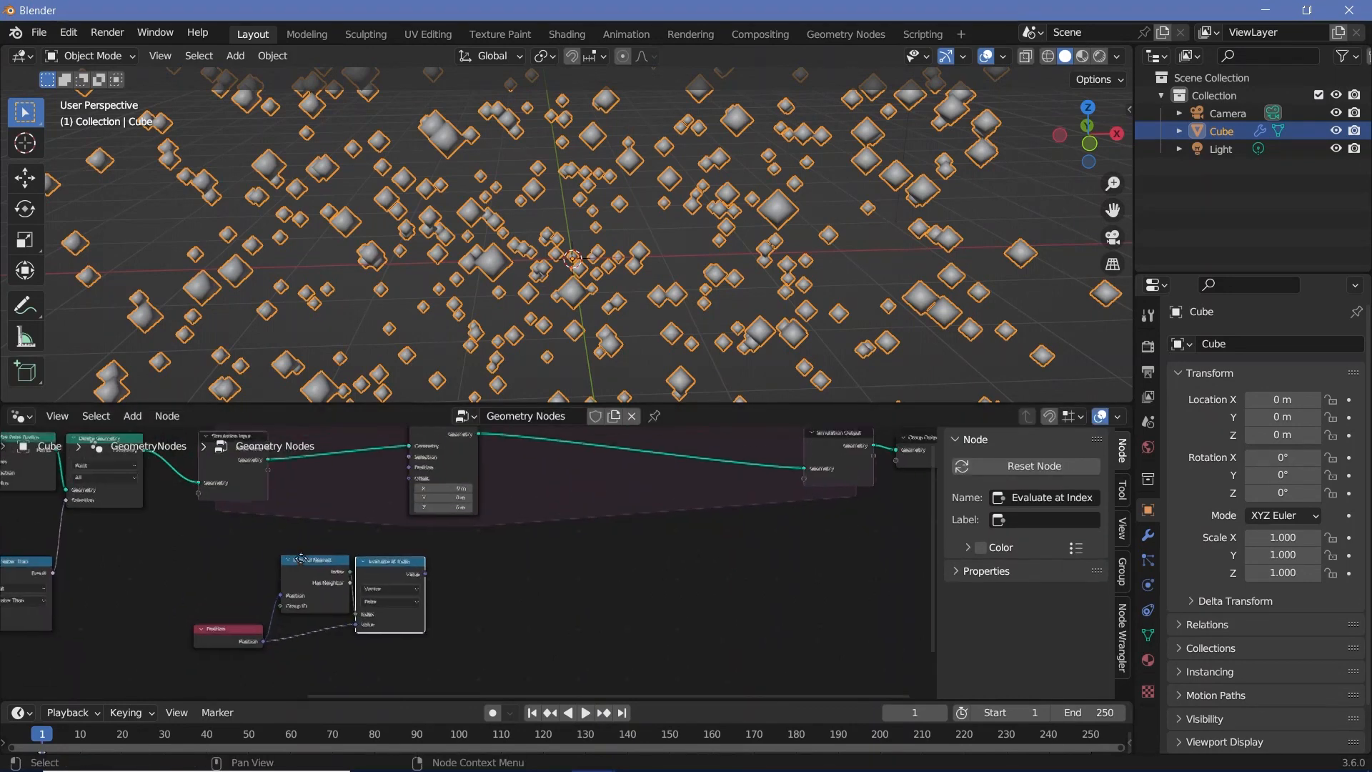
- Move the Position, Index of Nearest and Evaluate at Index nodes together slightly farther below the simulation zone
left_click_drag(213, 563, 443, 672)
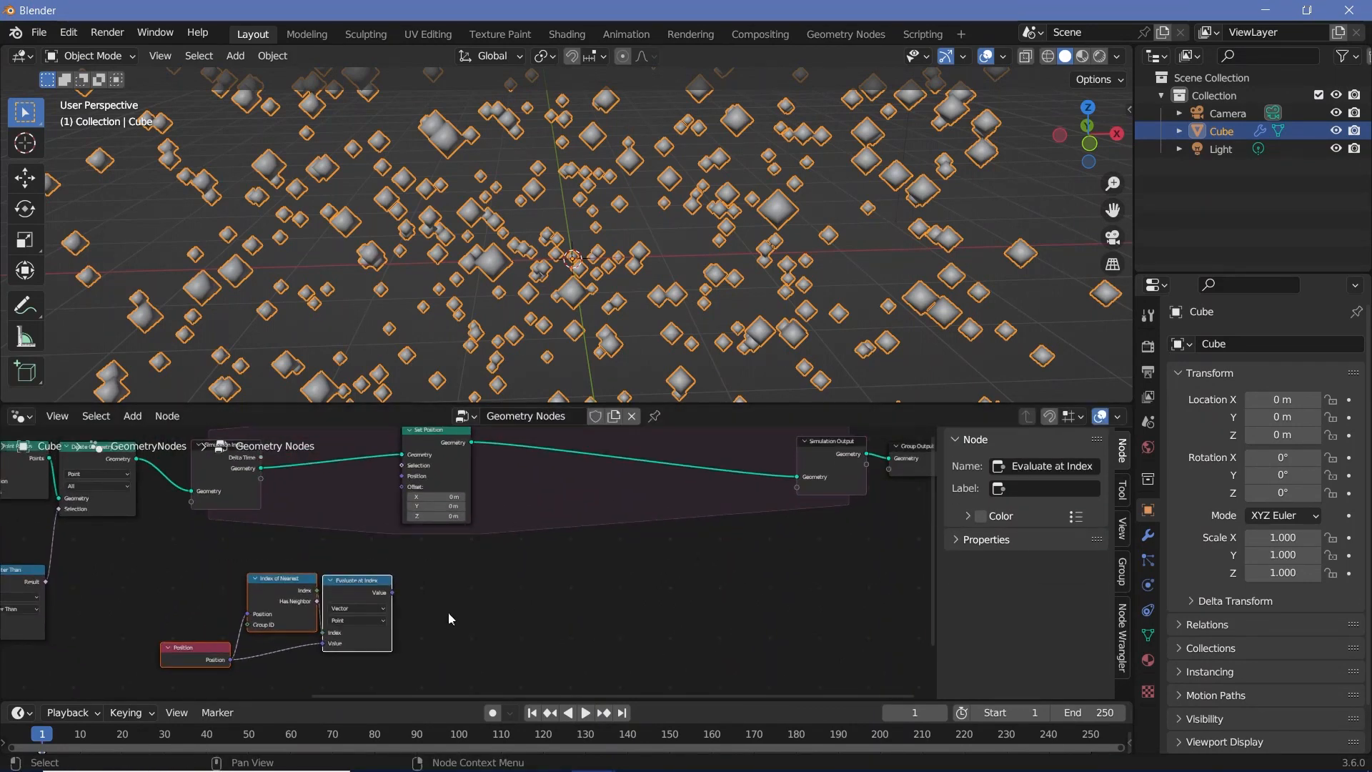
scroll(448, 613, "up", 2)
left_click(110, 649)
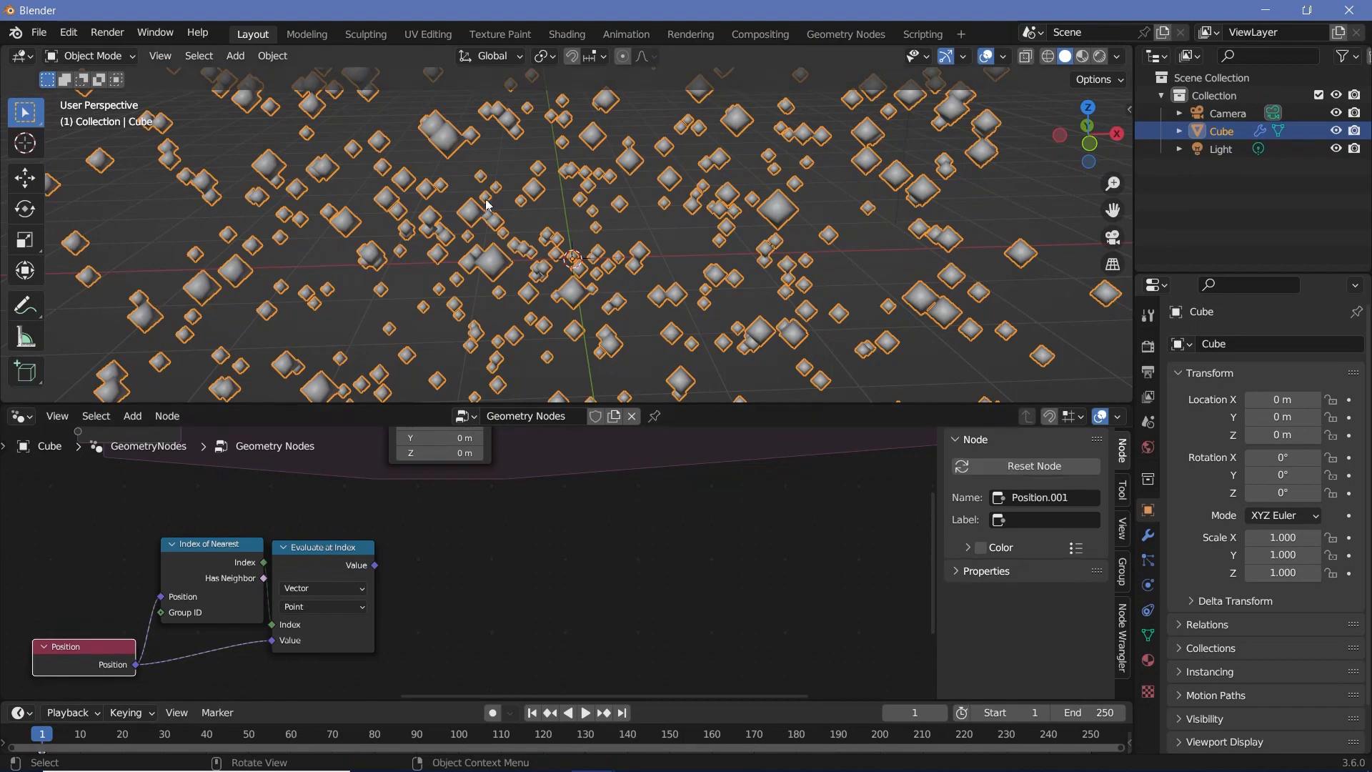
left_click(305, 555)
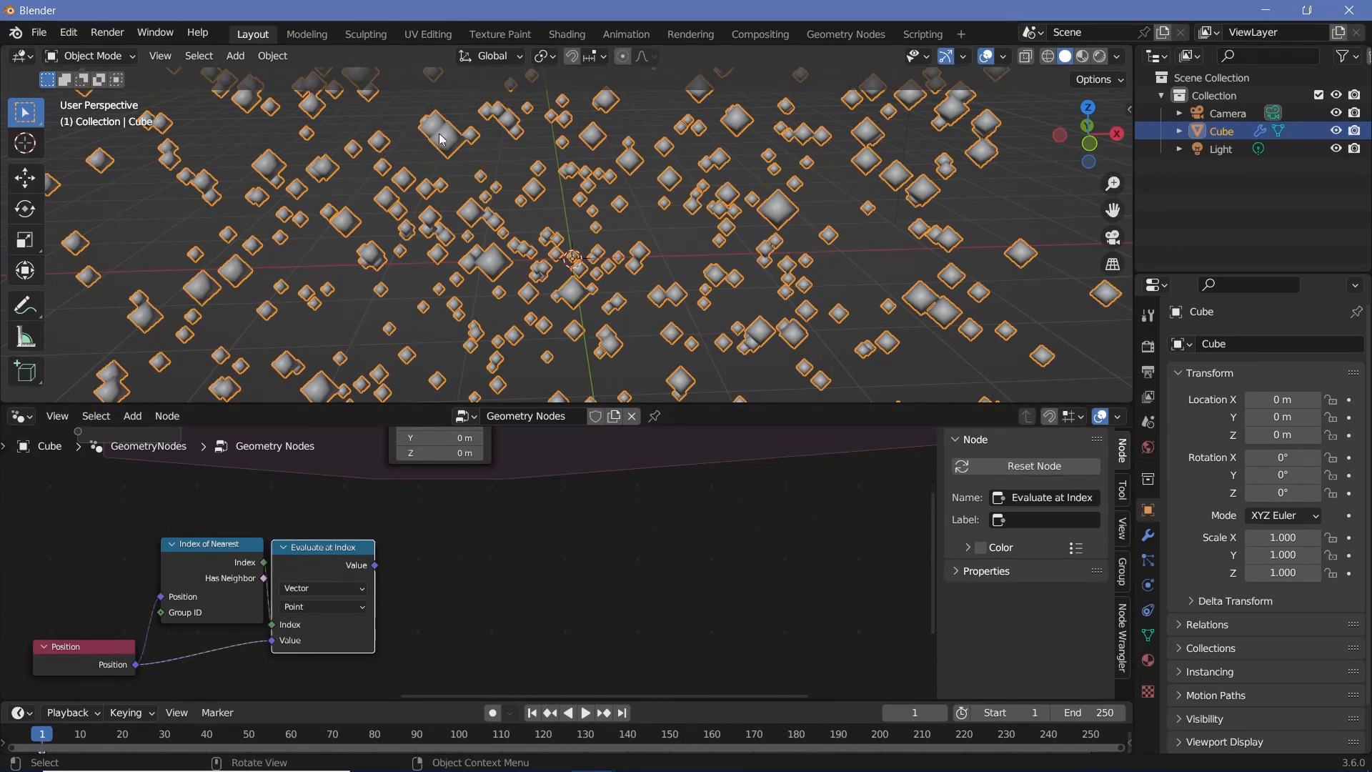
- Add a Vector Math node after Evaluate at Index and set its operation to Subtract
key("shift+a")
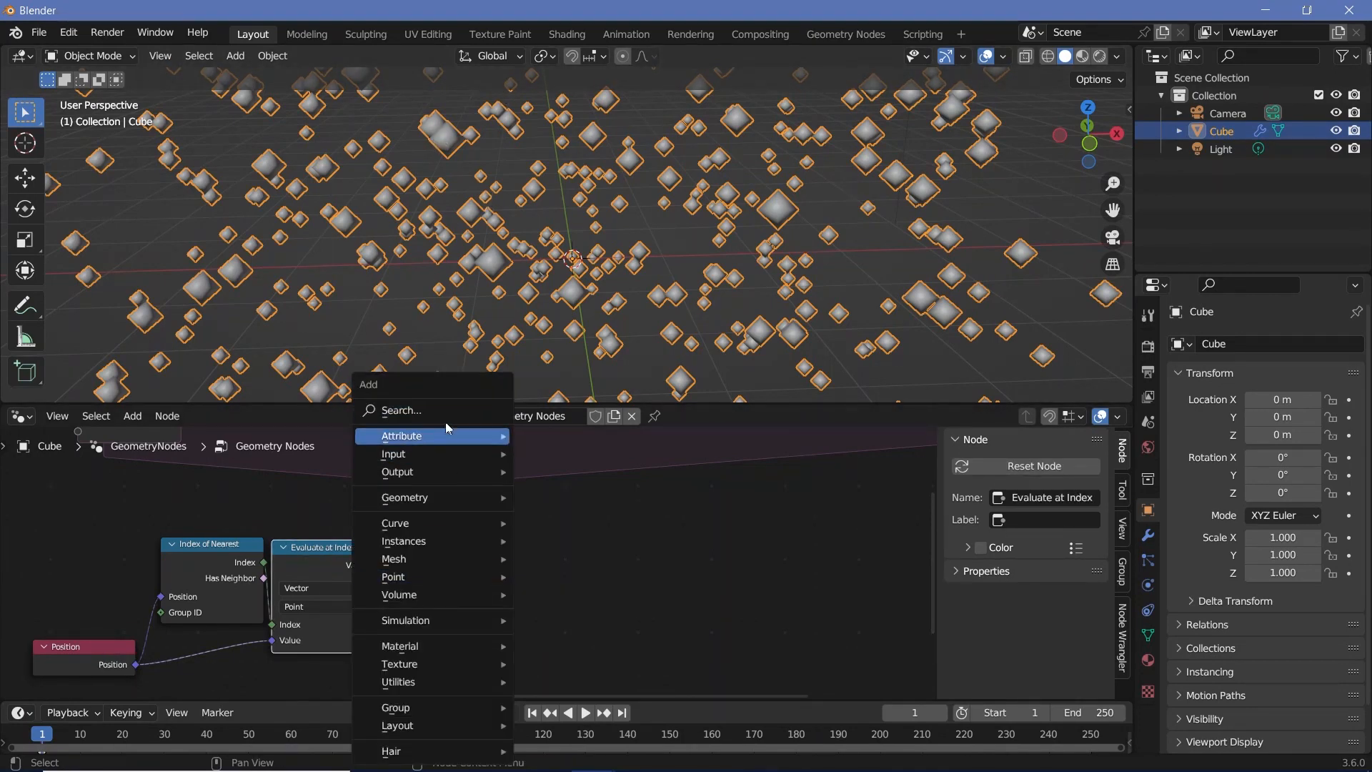
type("vector")
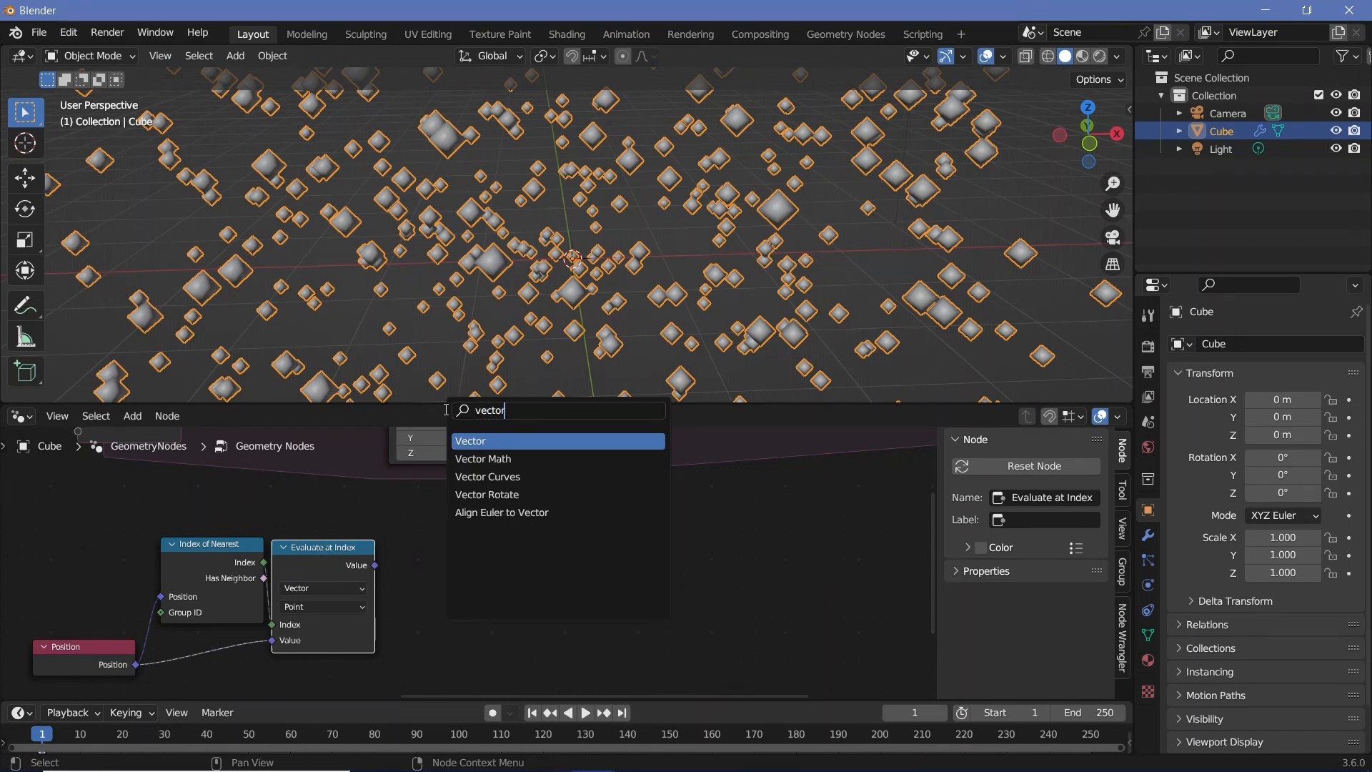
left_click(468, 461)
left_click(458, 582)
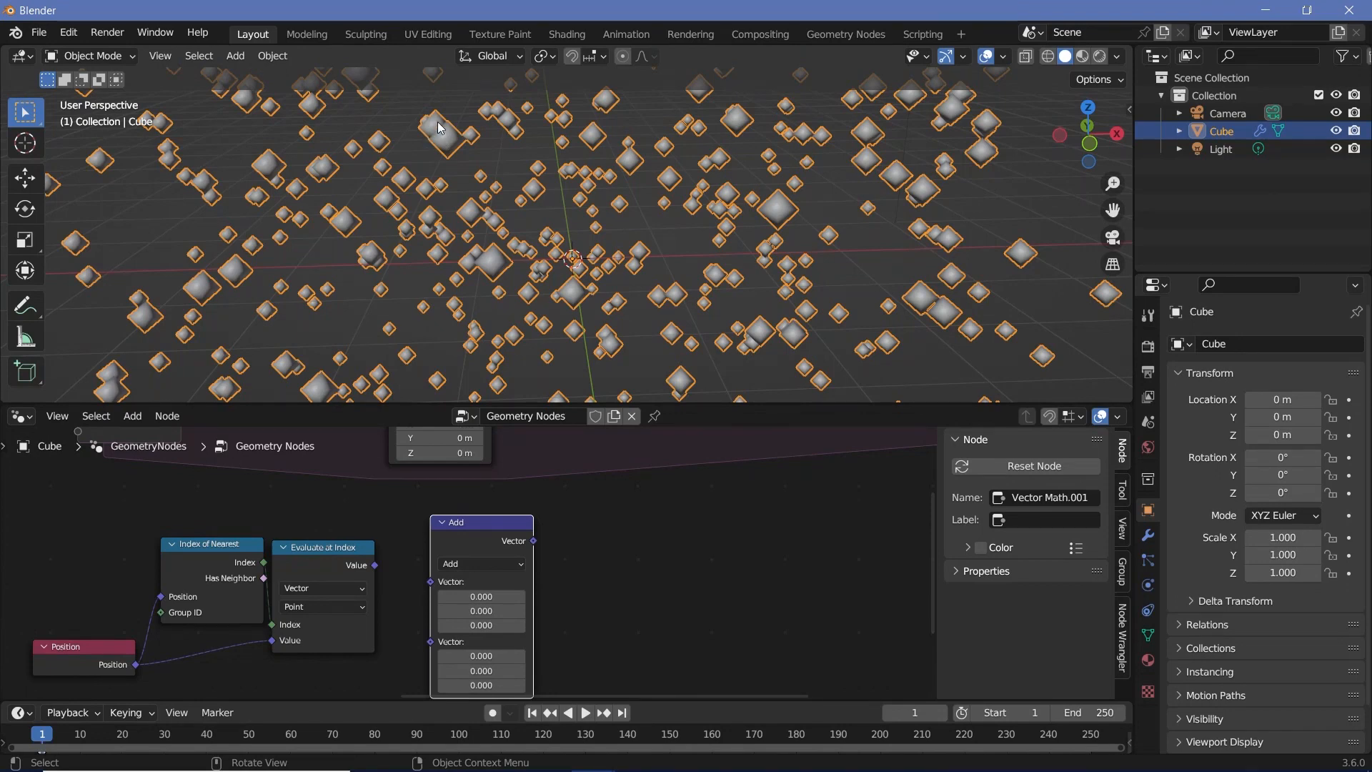
middle_click_drag(469, 534, 426, 522)
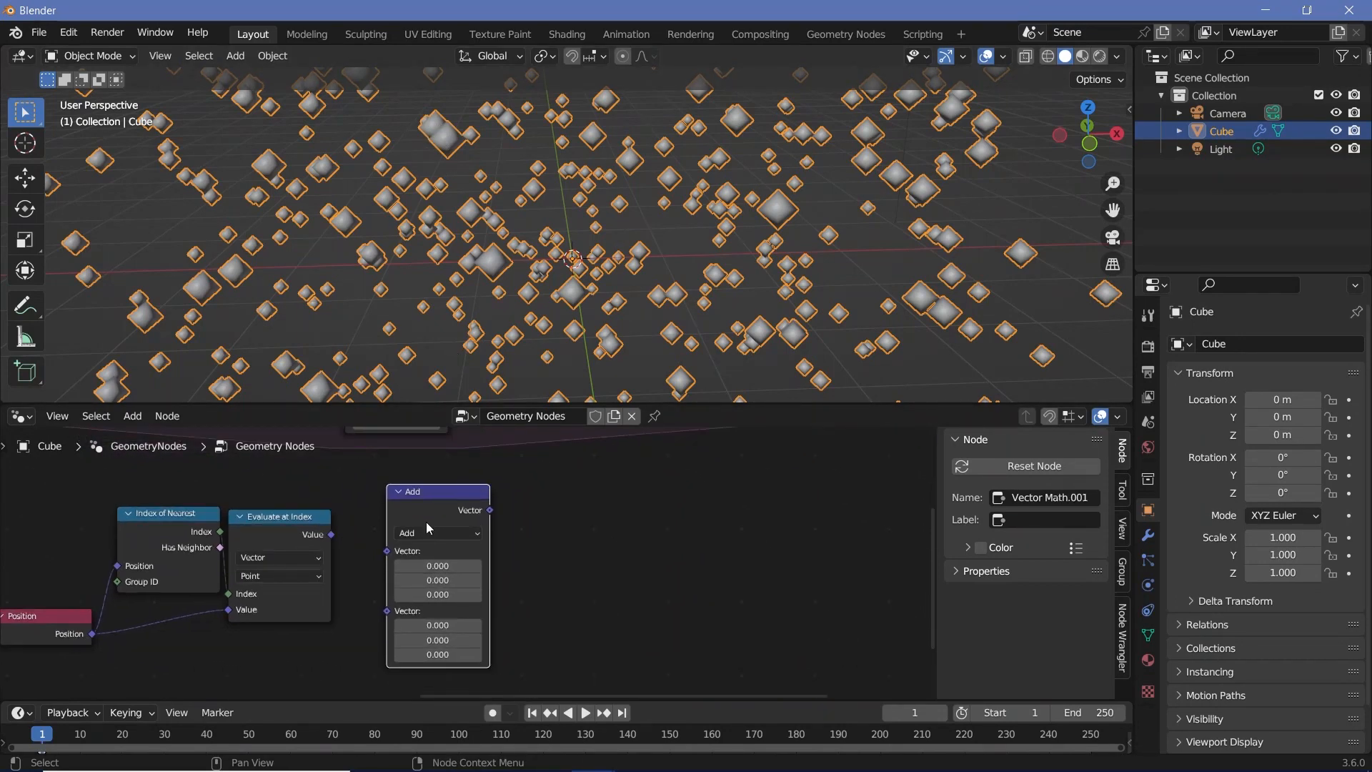
left_click(432, 530)
left_click(417, 499)
mouse_move(436, 511)
left_mouse_down()
mouse_move(429, 529)
mouse_move(435, 501)
left_mouse_up()
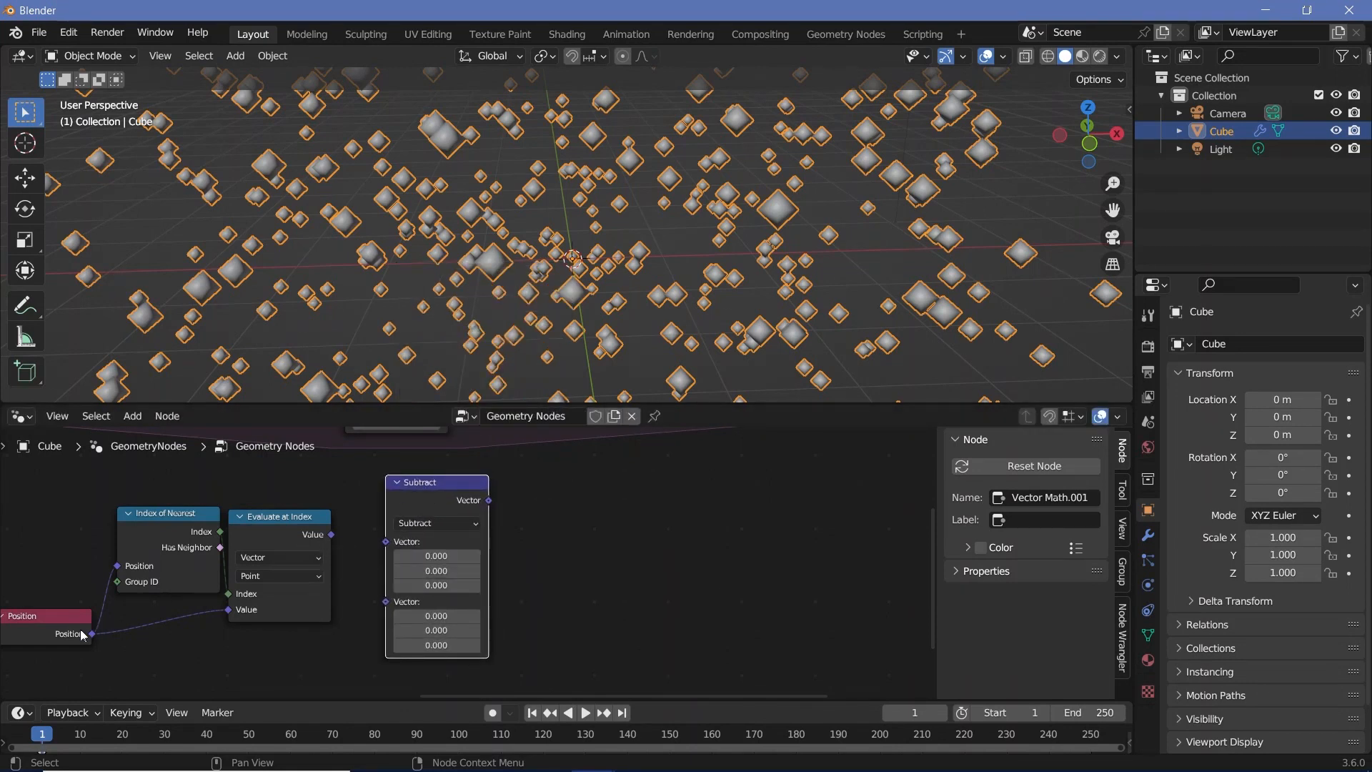
- Connect the Position output and the Evaluate at Index value to the Subtract node's vector inputs and place it beside Evaluate at Index
left_click_drag(95, 634, 228, 594)
mouse_move(386, 542)
left_mouse_down()
mouse_move(332, 542)
mouse_move(368, 588)
mouse_move(386, 558)
left_mouse_up()
left_click(442, 503)
left_click_drag(443, 502, 440, 508)
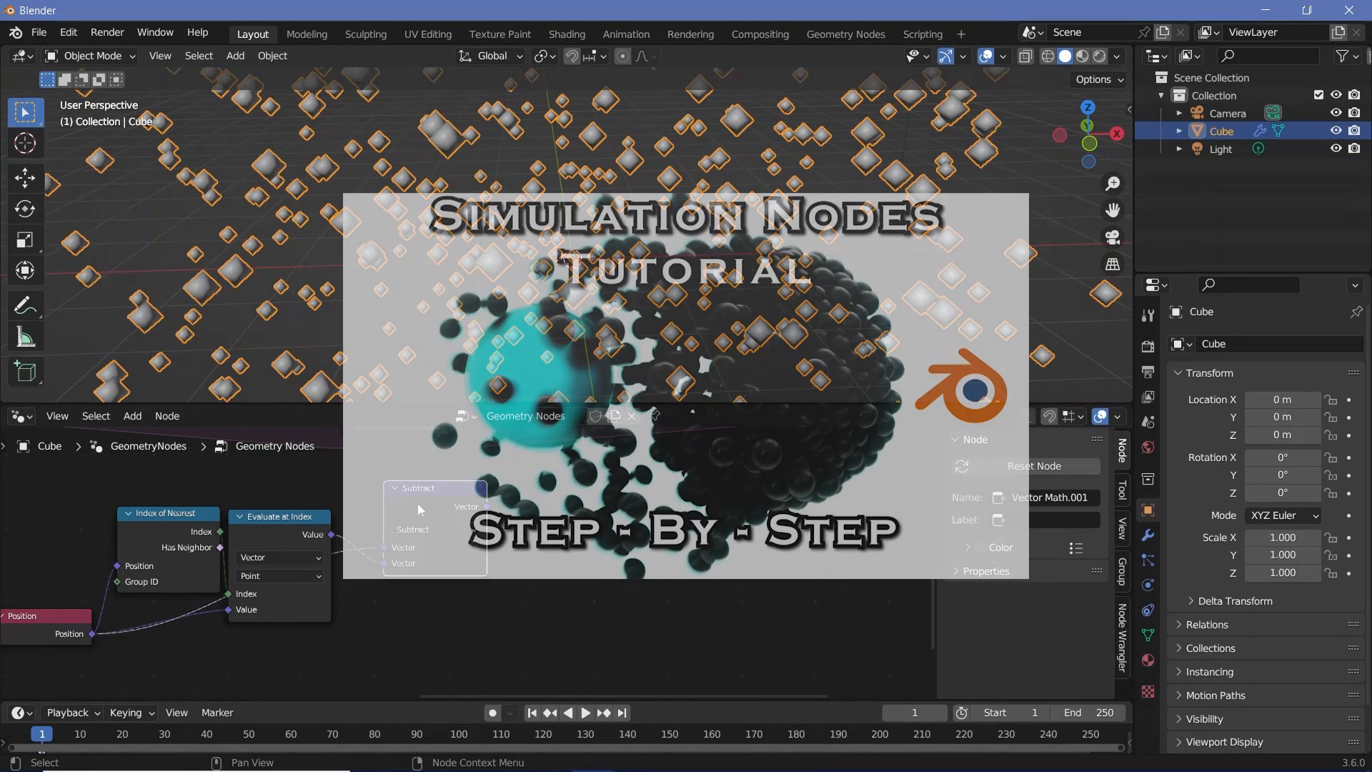
left_click_drag(412, 523, 370, 554)
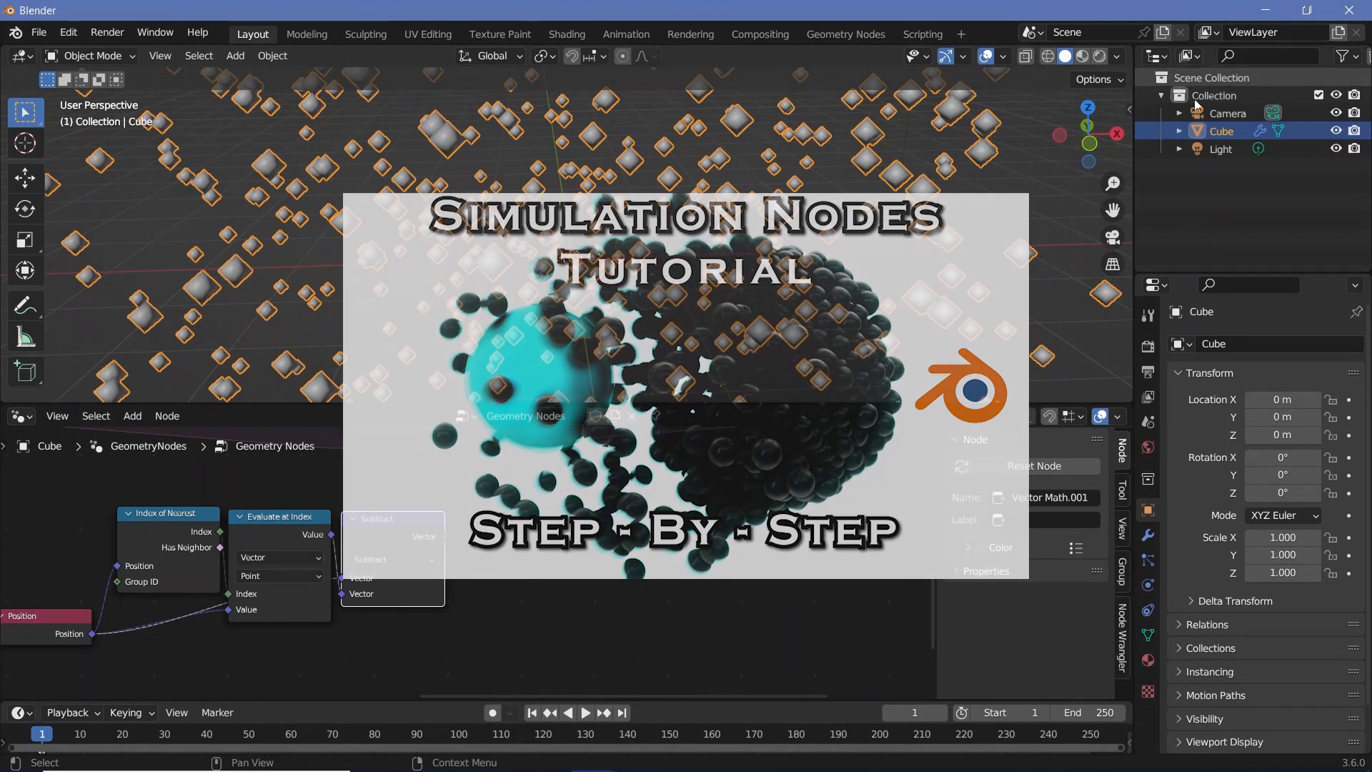
- Add a Vector Math node set to Length after the Subtract node and feed it the Subtract vector
scroll(402, 535, "down", 1)
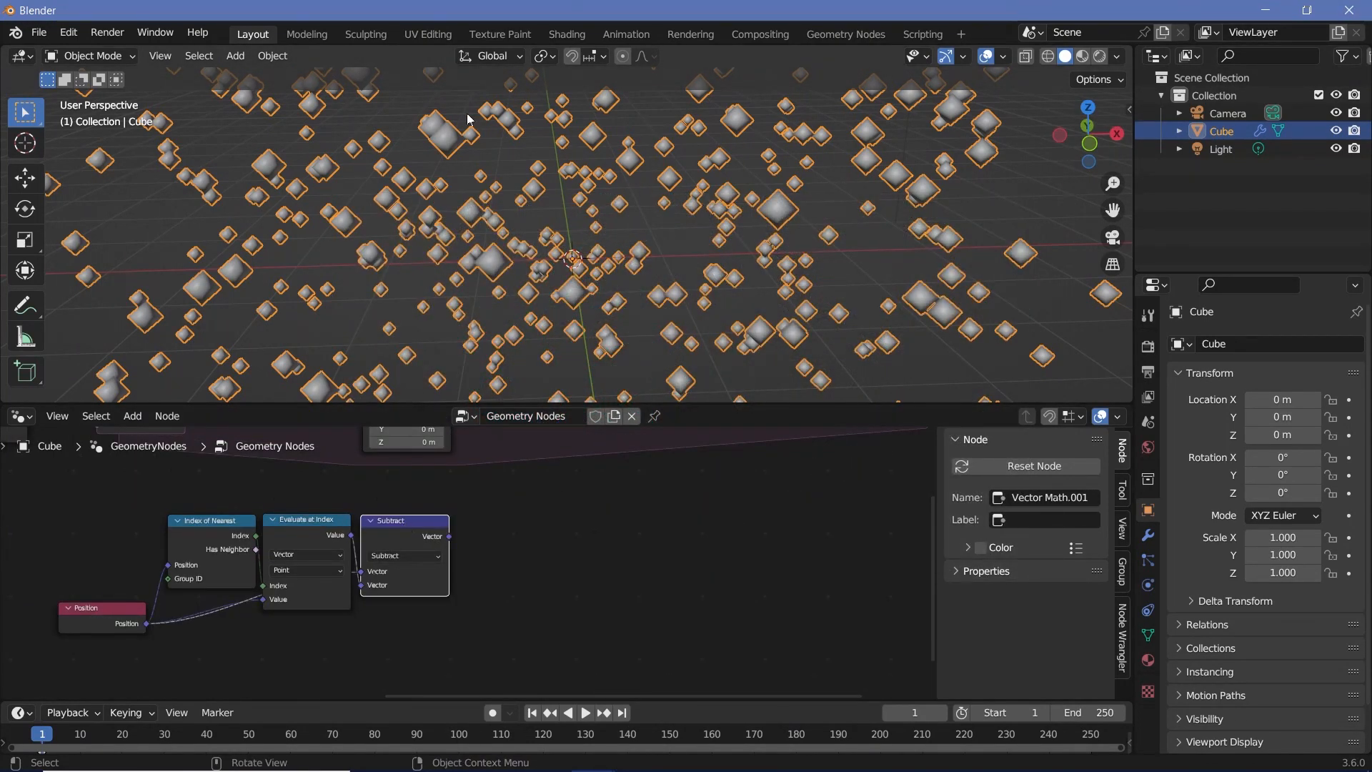
middle_click_drag(468, 514, 381, 522)
key("shift+a")
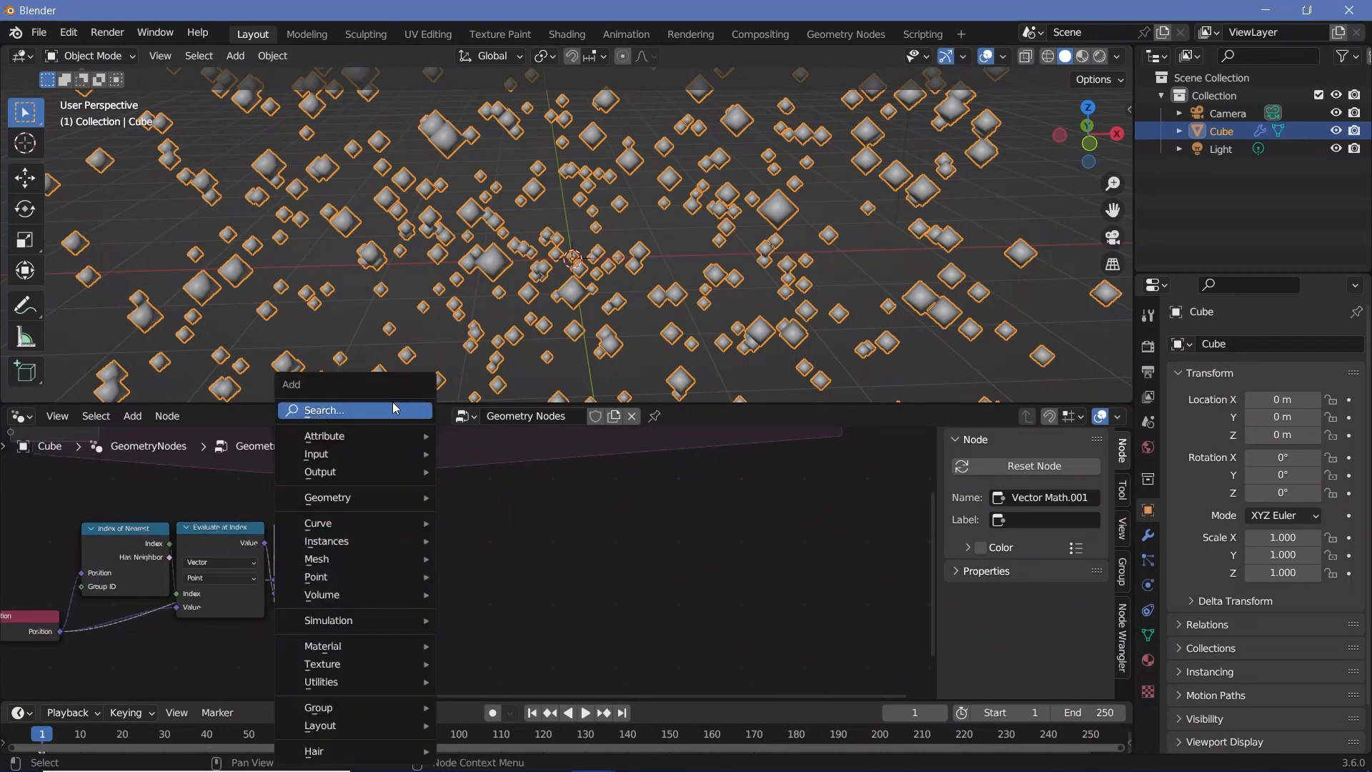
left_click(394, 410)
type("vector")
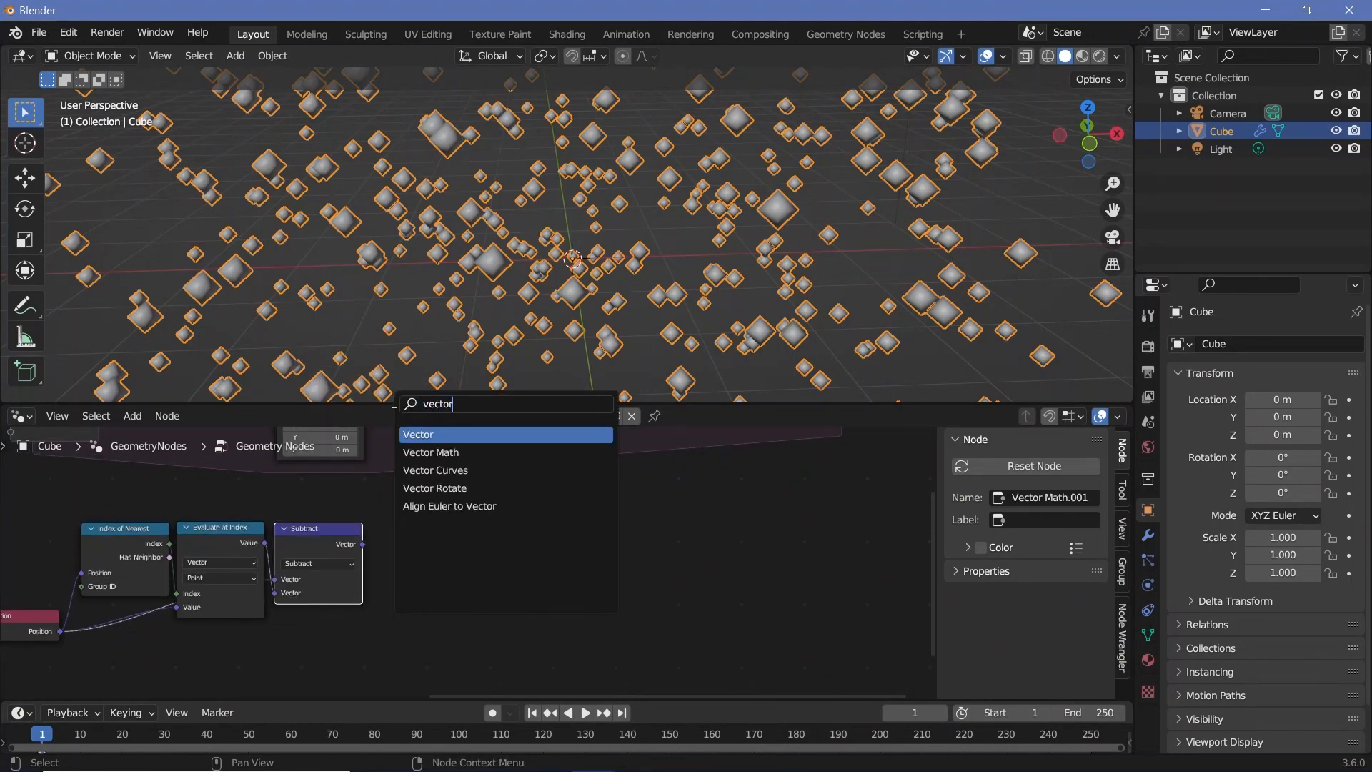
key("Return")
left_click(409, 547)
left_click(423, 522)
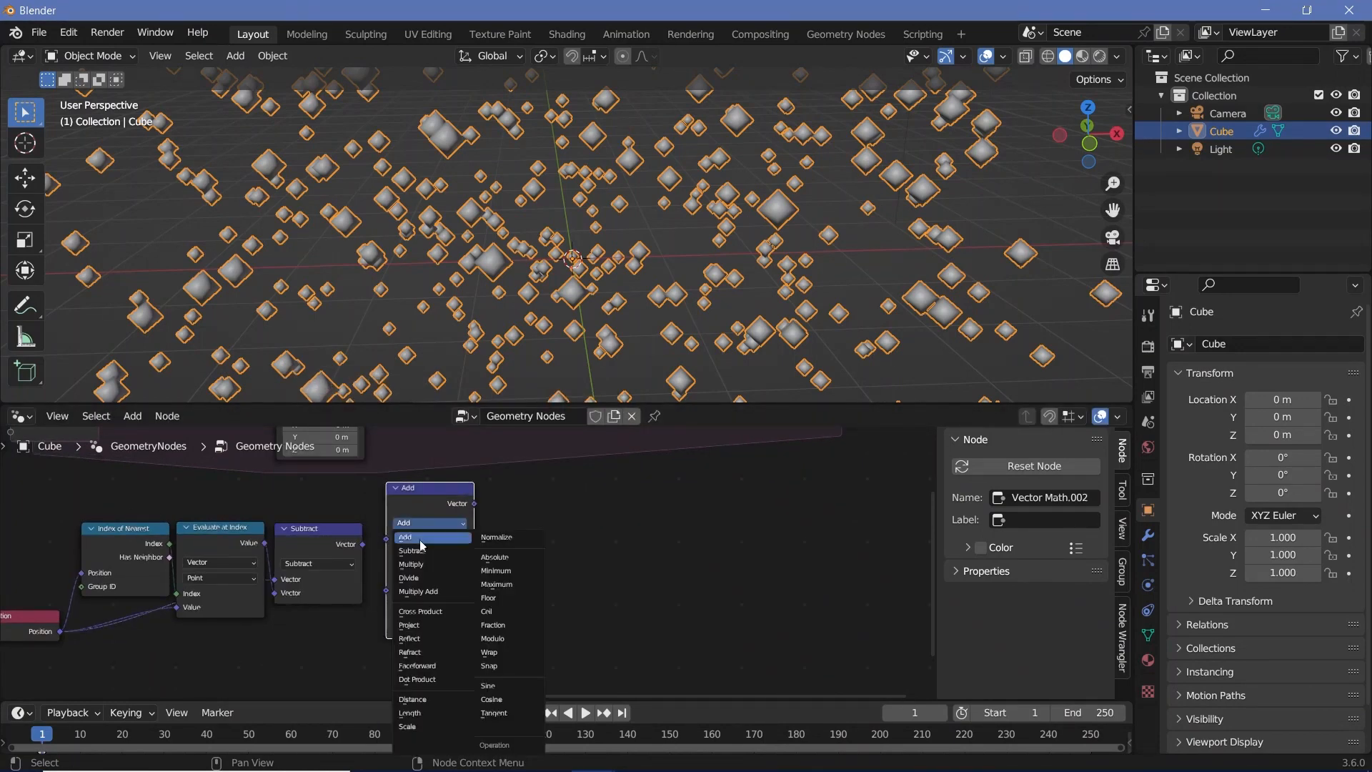
left_click(415, 704)
left_click_drag(419, 512, 405, 555)
scroll(404, 555, "down", 3)
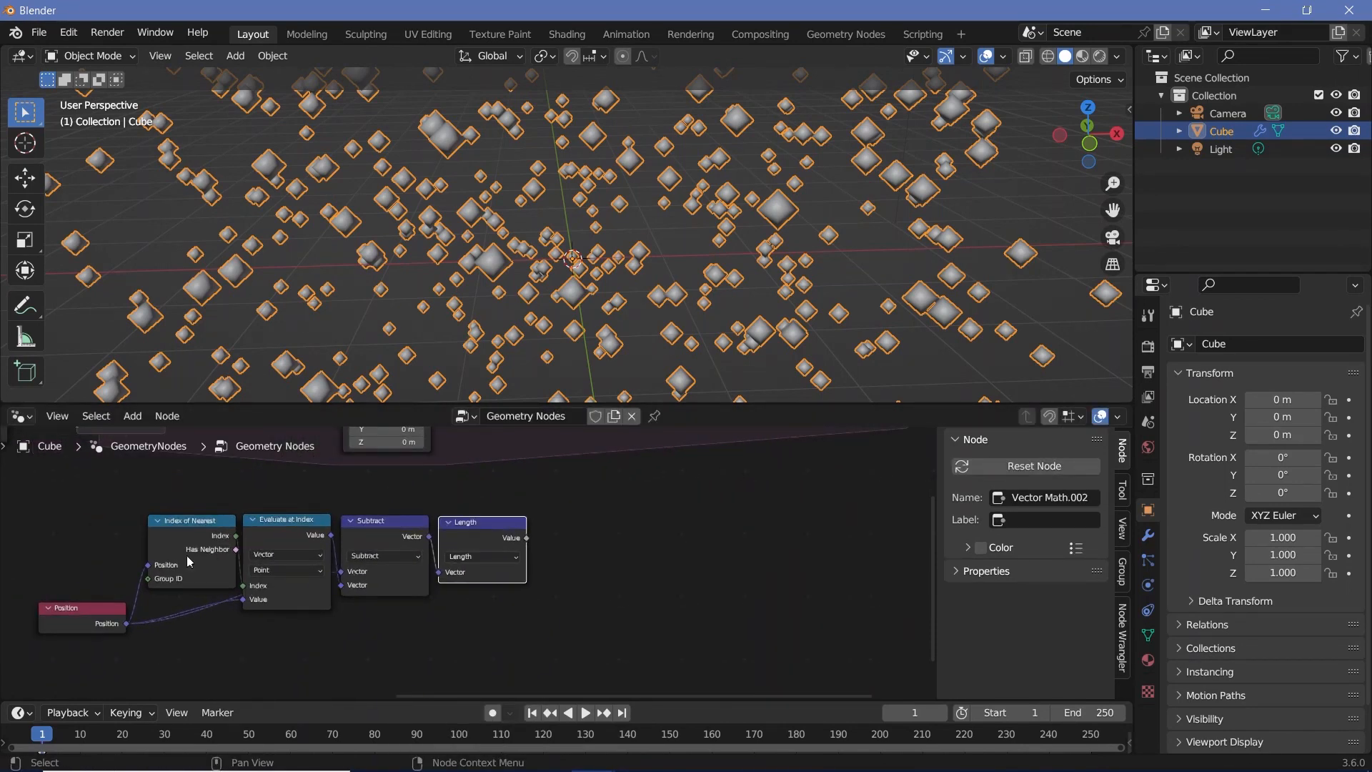
- Add a Compare node after the new Length node and connect the Length value to its A input
middle_click_drag(347, 629, 213, 593)
left_click(222, 567)
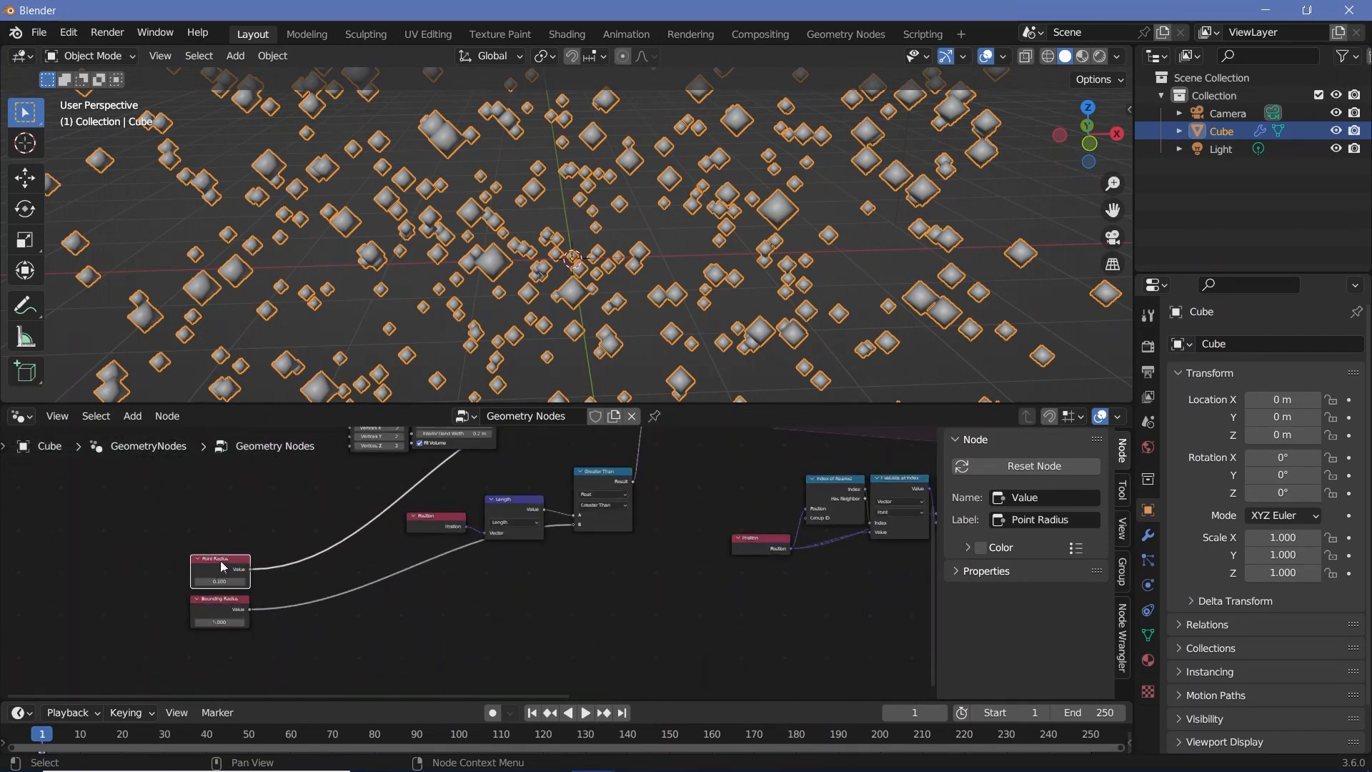
scroll(679, 439, "right", 5, "ctrl")
key("shift+a")
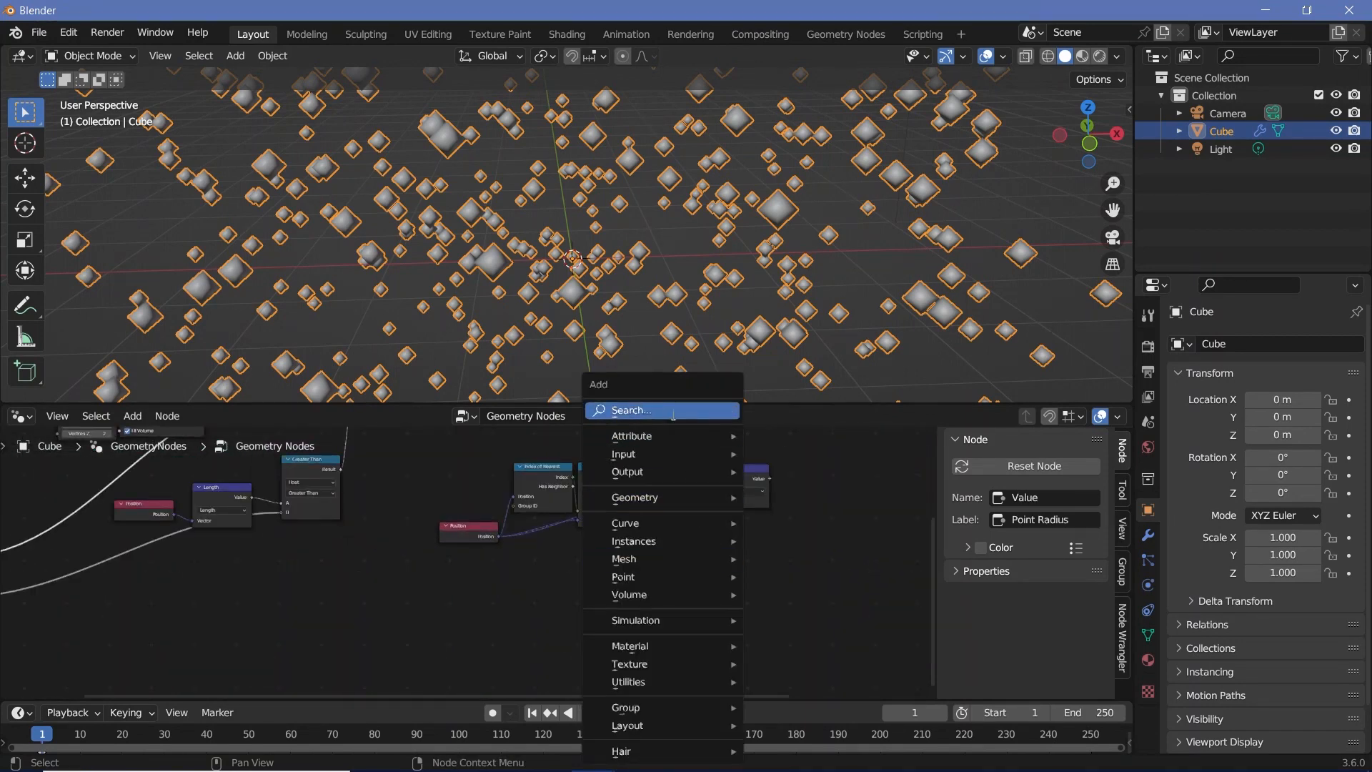
left_click(674, 409)
type("compare")
key("Return")
left_click(773, 478)
left_click_drag(771, 478, 783, 506)
scroll(258, 613, "down", 1)
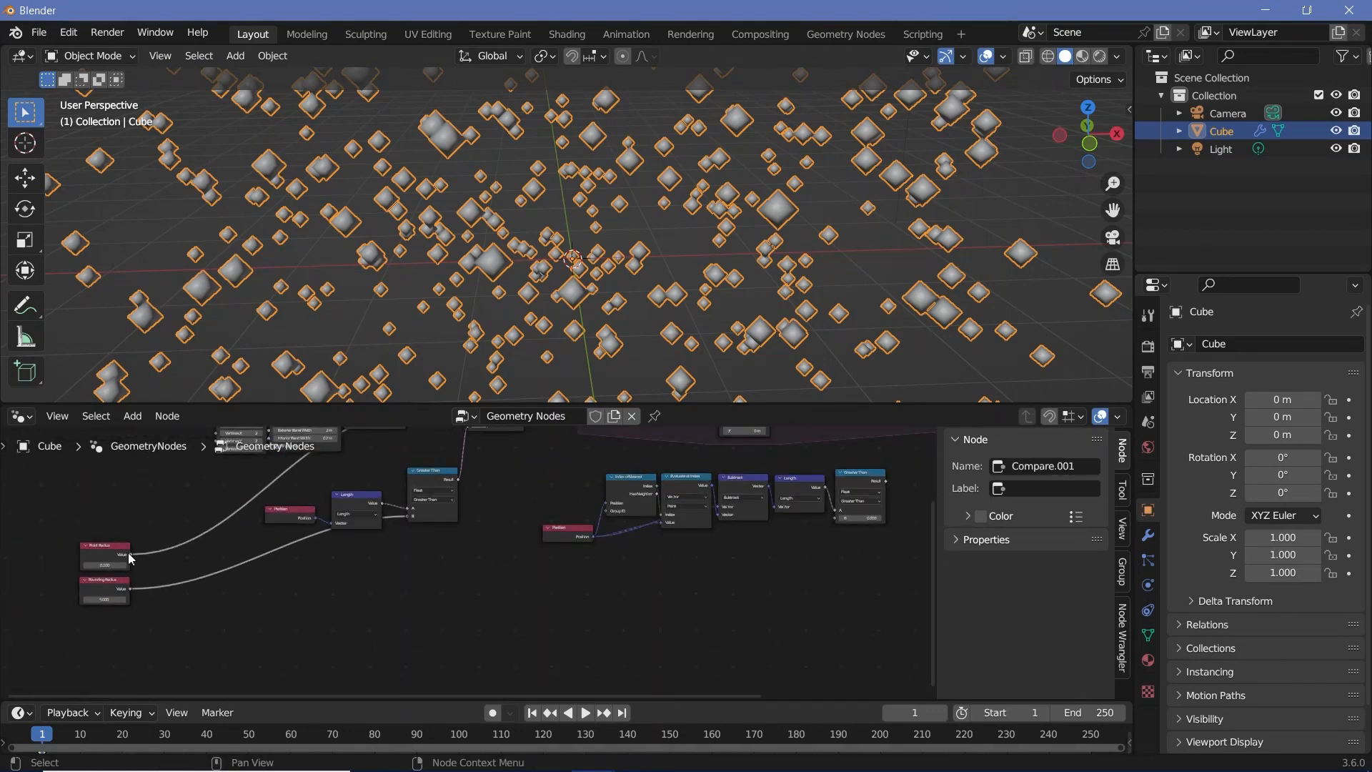
- Connect the Point Radius value to the new Compare node's B input and insert a Math node on that link
left_click_drag(127, 552, 814, 516)
scroll(598, 568, "up", 3)
middle_click_drag(814, 516, 606, 556)
key("shift+a")
left_click(556, 419)
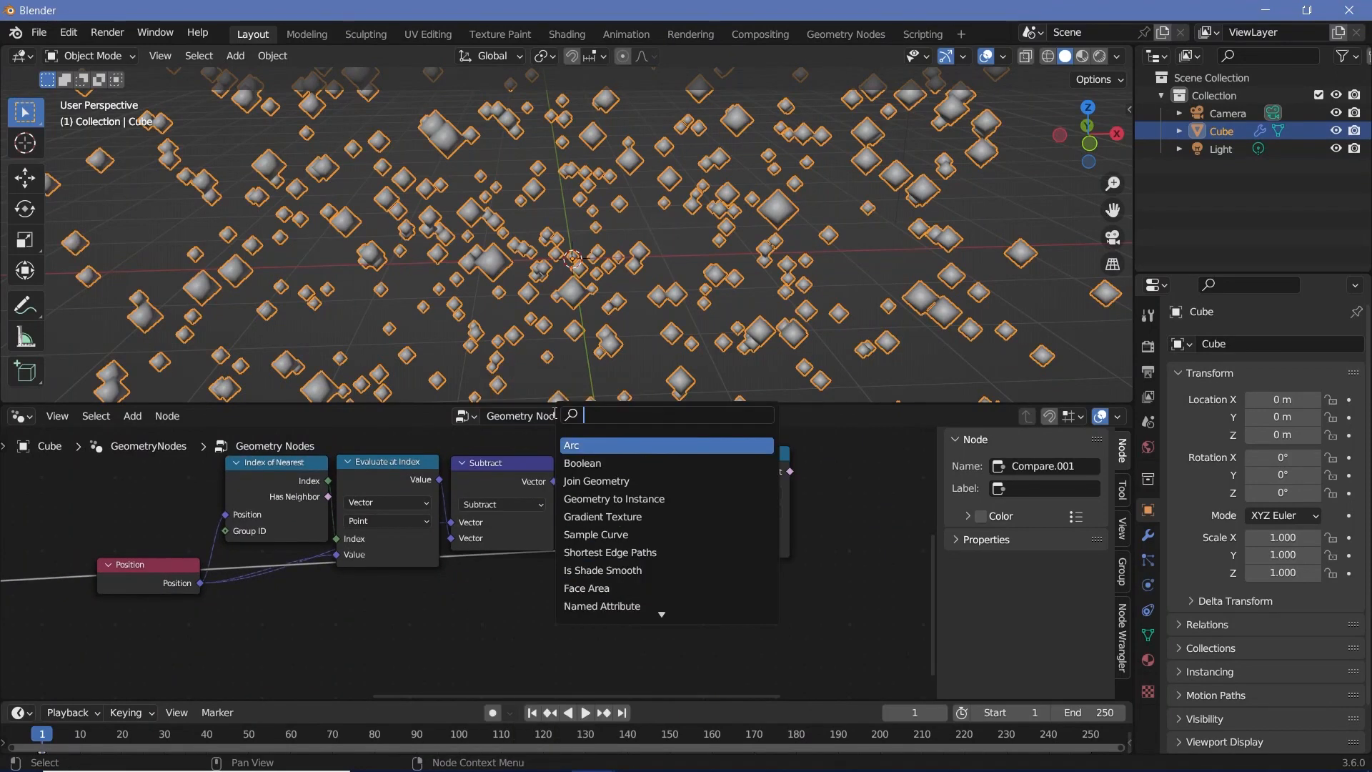
type("math")
key("Return")
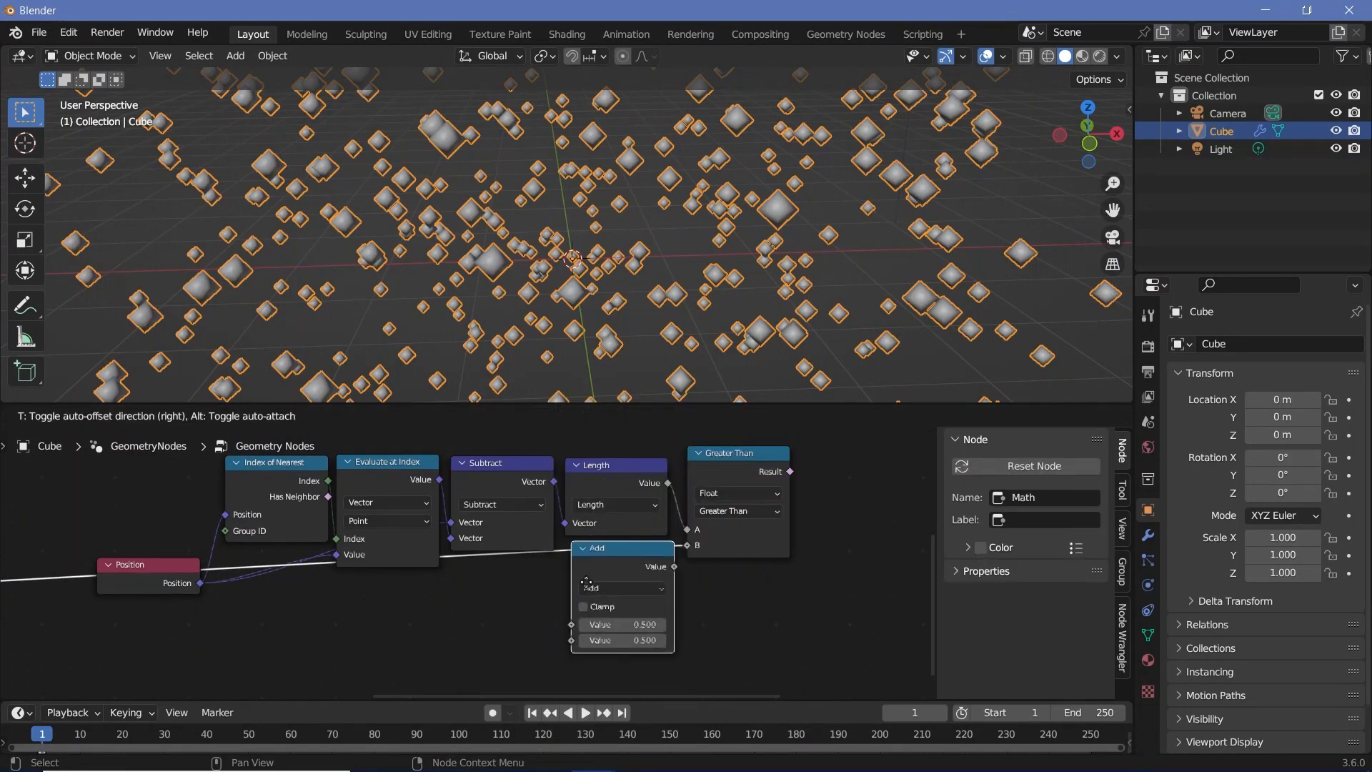
left_click(561, 607)
left_click_drag(561, 607, 602, 621)
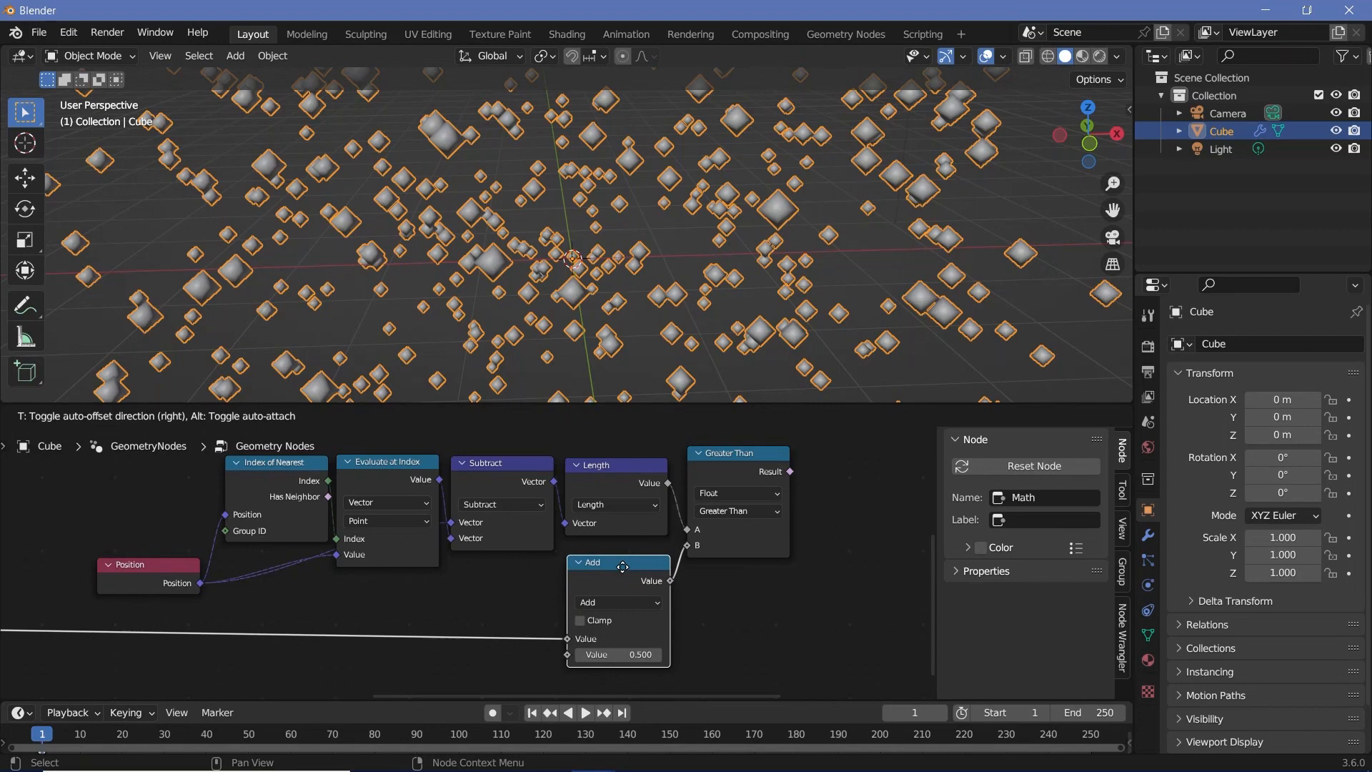
- Set the Math node to Multiply with a value of 2 and place it below the Subtract node
left_click(609, 603)
left_click(597, 451)
left_click(622, 654)
type("2")
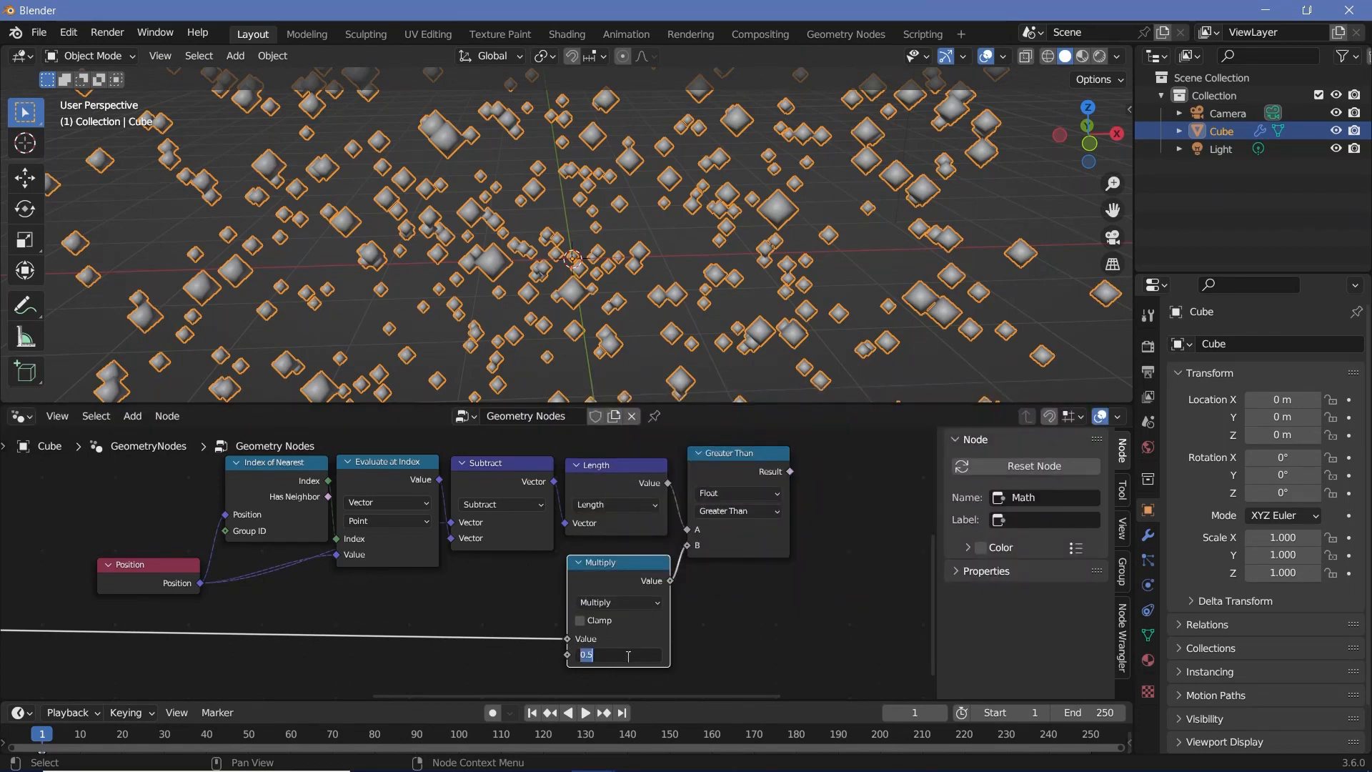
key("Return")
left_click_drag(612, 579, 488, 598)
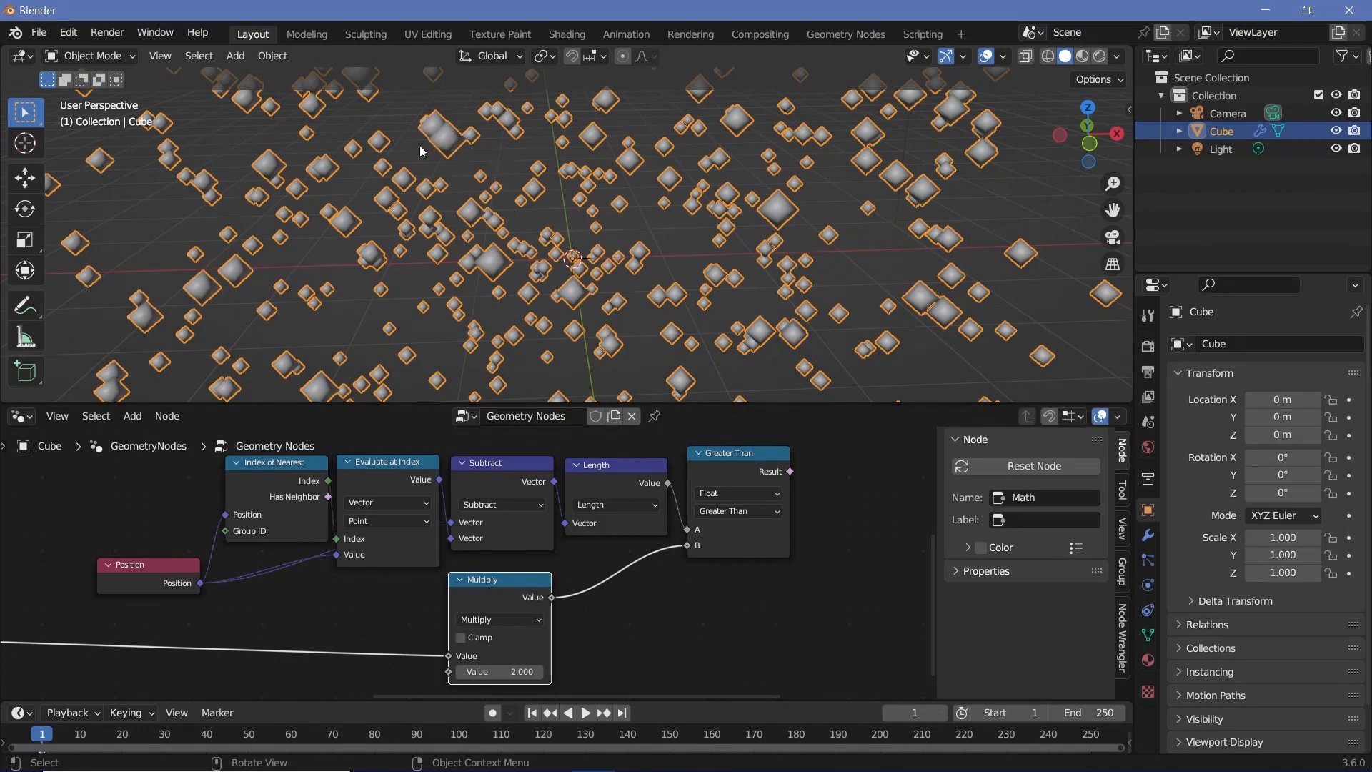
- Duplicate the Multiply node onto the link to the Compare node's B input and set the copy to Add
key("shift+d")
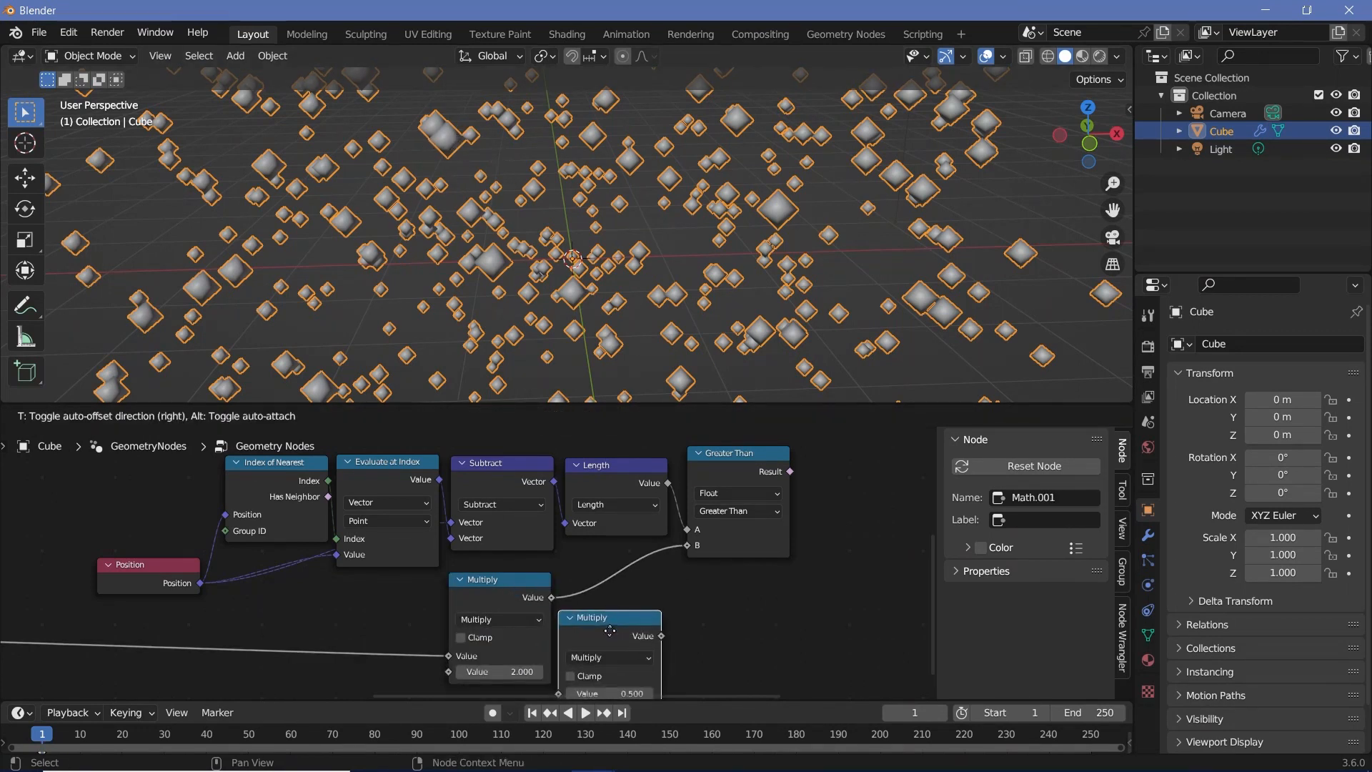
left_click(666, 604)
left_click(645, 626)
left_click(663, 437)
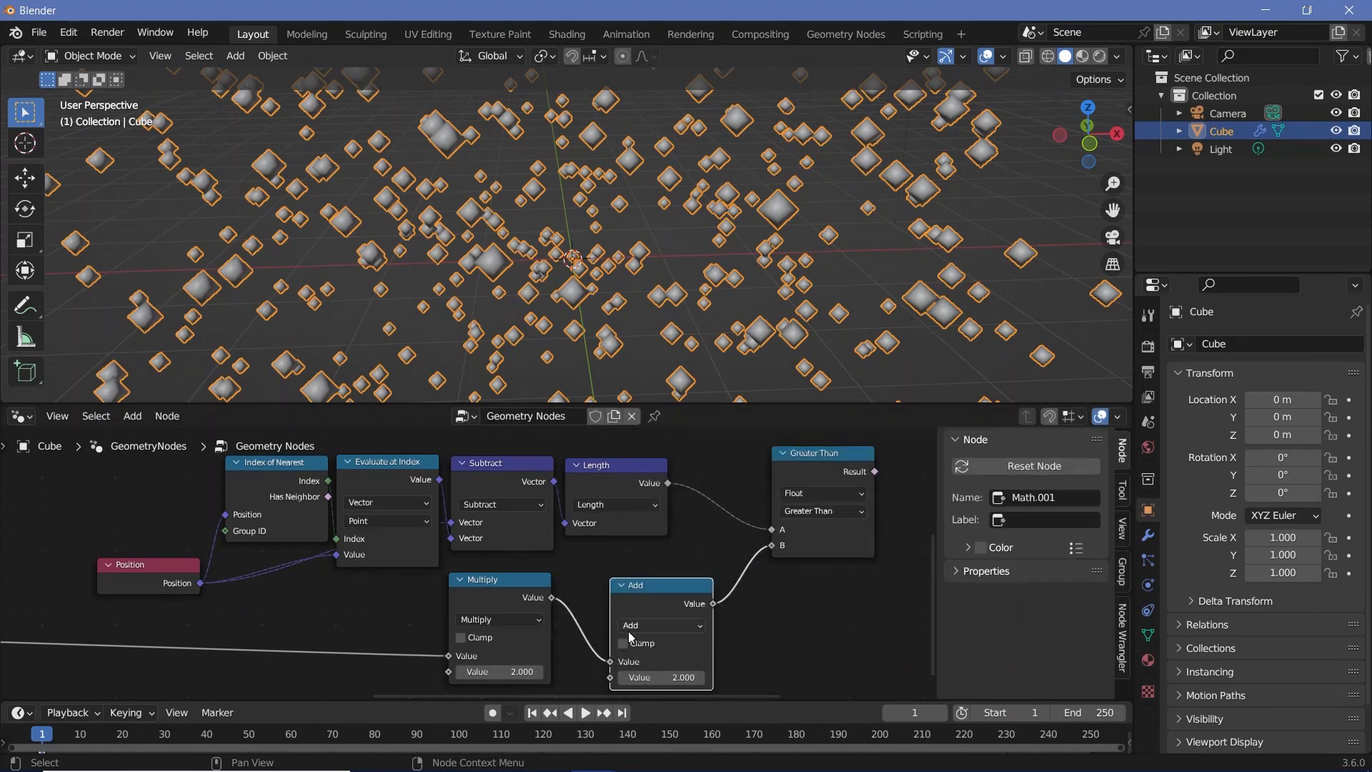
- Set the Add node's second value to 0.05
left_click(649, 677)
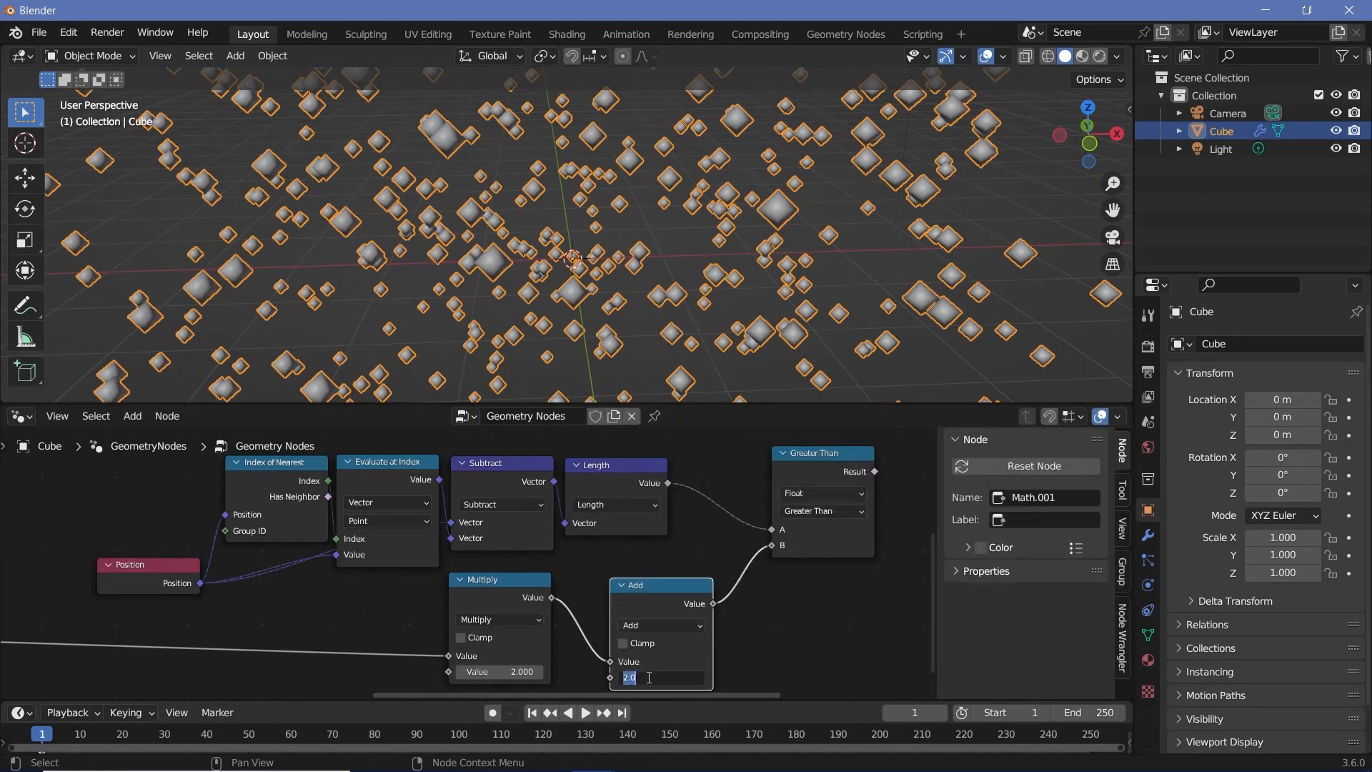
key("Return")
scroll(280, 586, "down", 3)
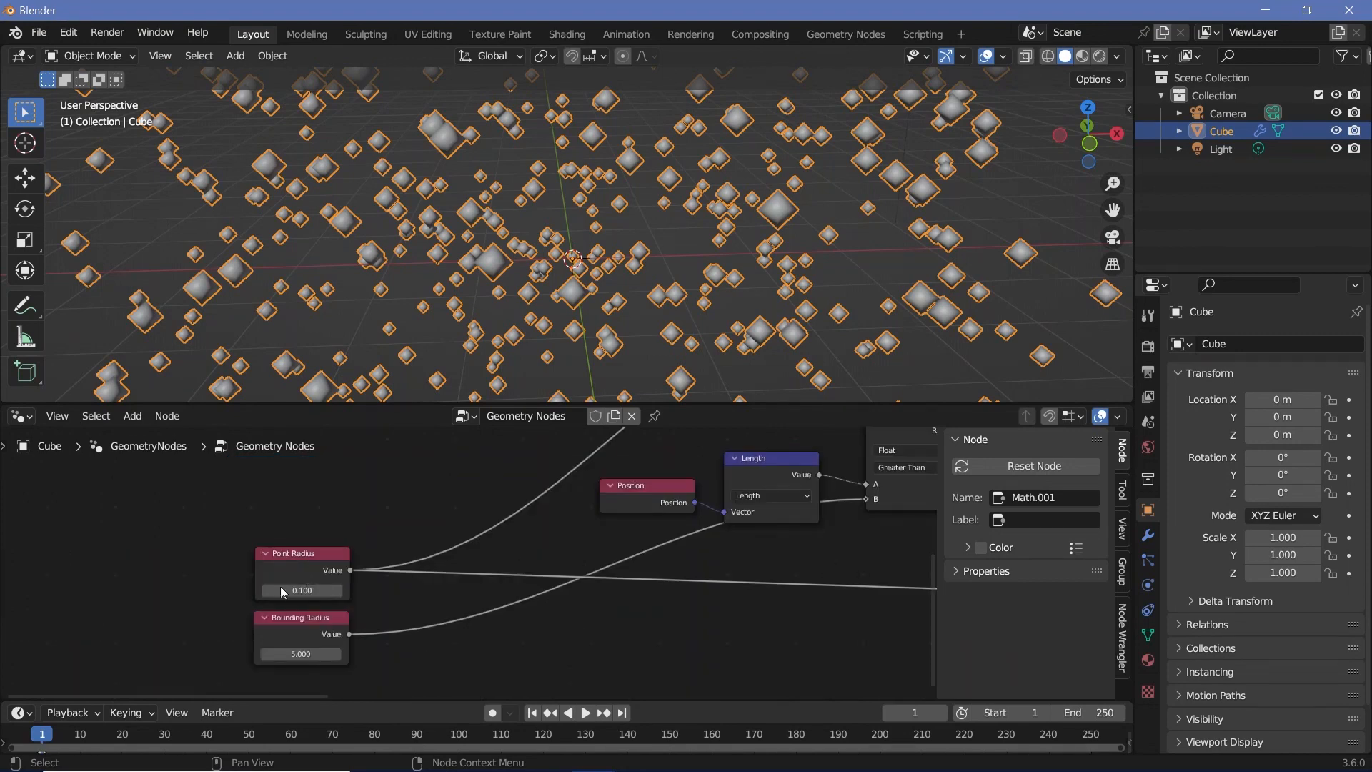
scroll(376, 606, "up", 4)
scroll(664, 591, "up", 4)
middle_click_drag(663, 591, 424, 563)
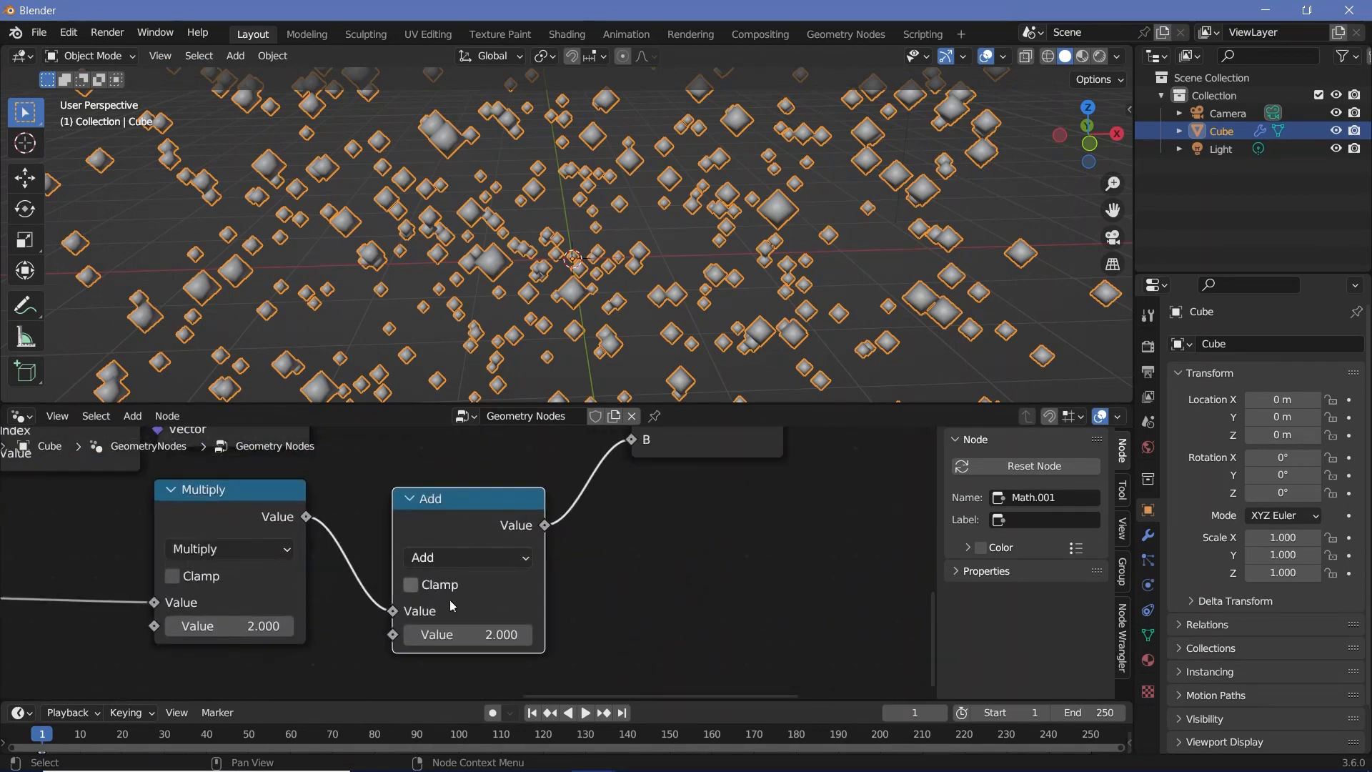
left_click(459, 635)
type("0.05")
key("Return")
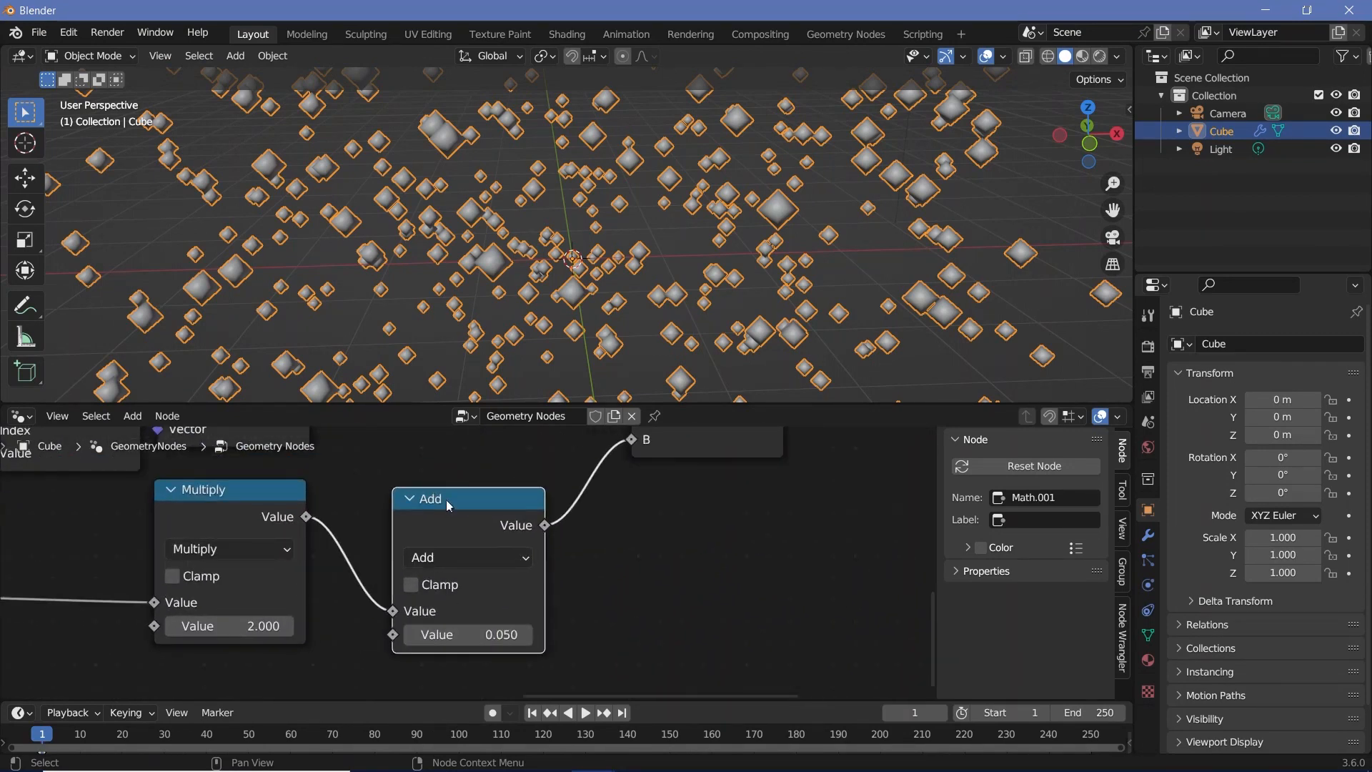
- Move the Add node closer to Multiply and the Greater Than node closer to Length
left_click_drag(446, 499, 377, 492)
scroll(468, 550, "down", 6)
middle_click_drag(469, 460, 394, 536)
left_click_drag(513, 495, 430, 511)
- Shift the Set Position, Simulation Output and Group Output nodes together further right to make room in the simulation zone
scroll(445, 540, "down", 6)
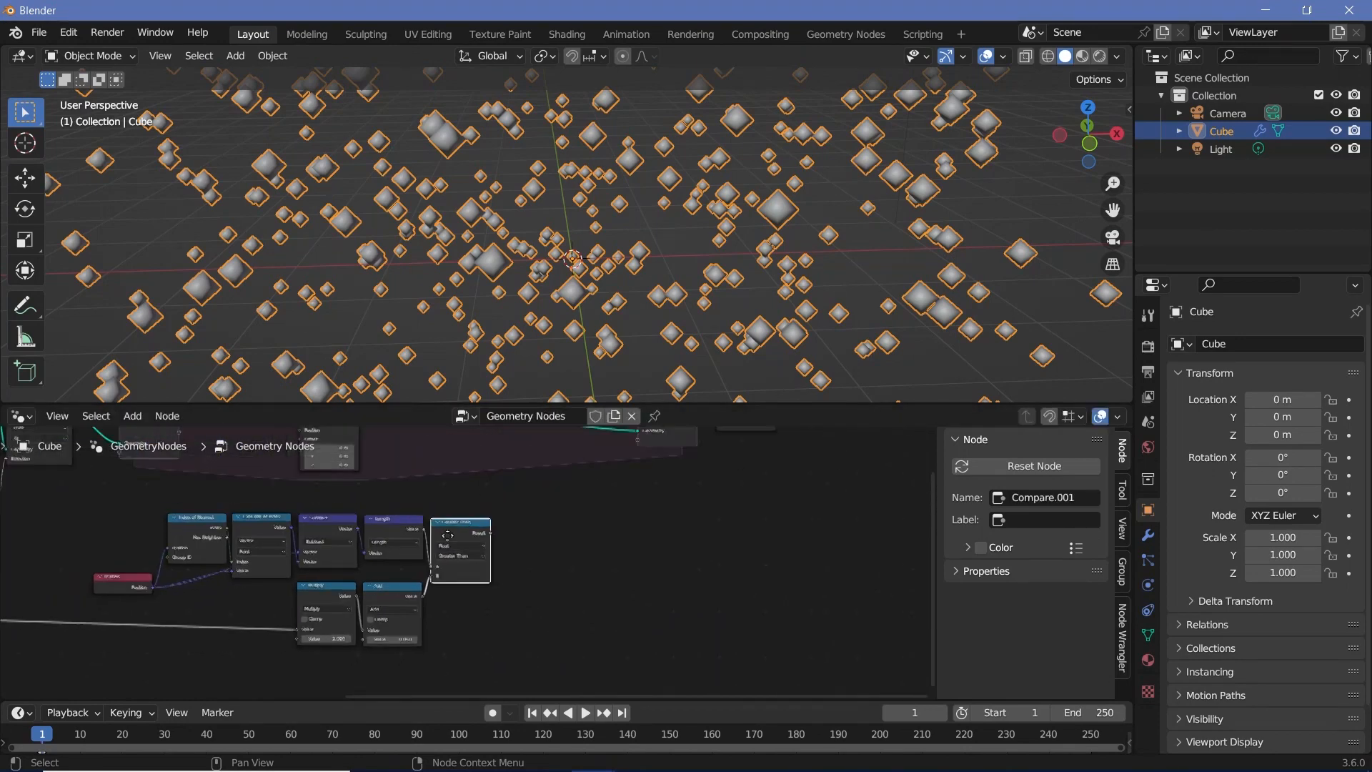
middle_click_drag(445, 533, 354, 609)
left_click_drag(194, 466, 700, 539)
key("g")
left_click(521, 486)
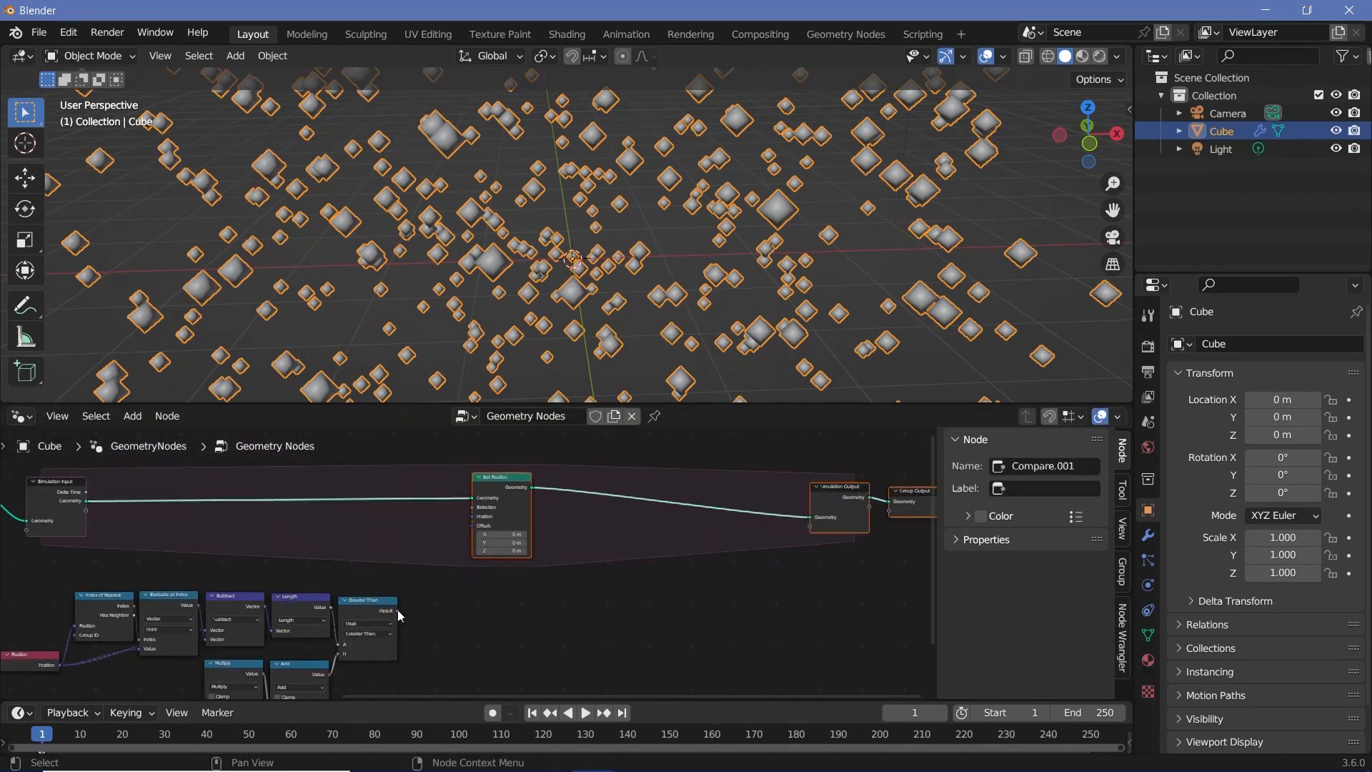
- Connect the Greater Than result to Set Position's Selection and move the nearest-neighbour node group lower
left_click_drag(398, 611, 473, 505)
scroll(457, 529, "up", 2)
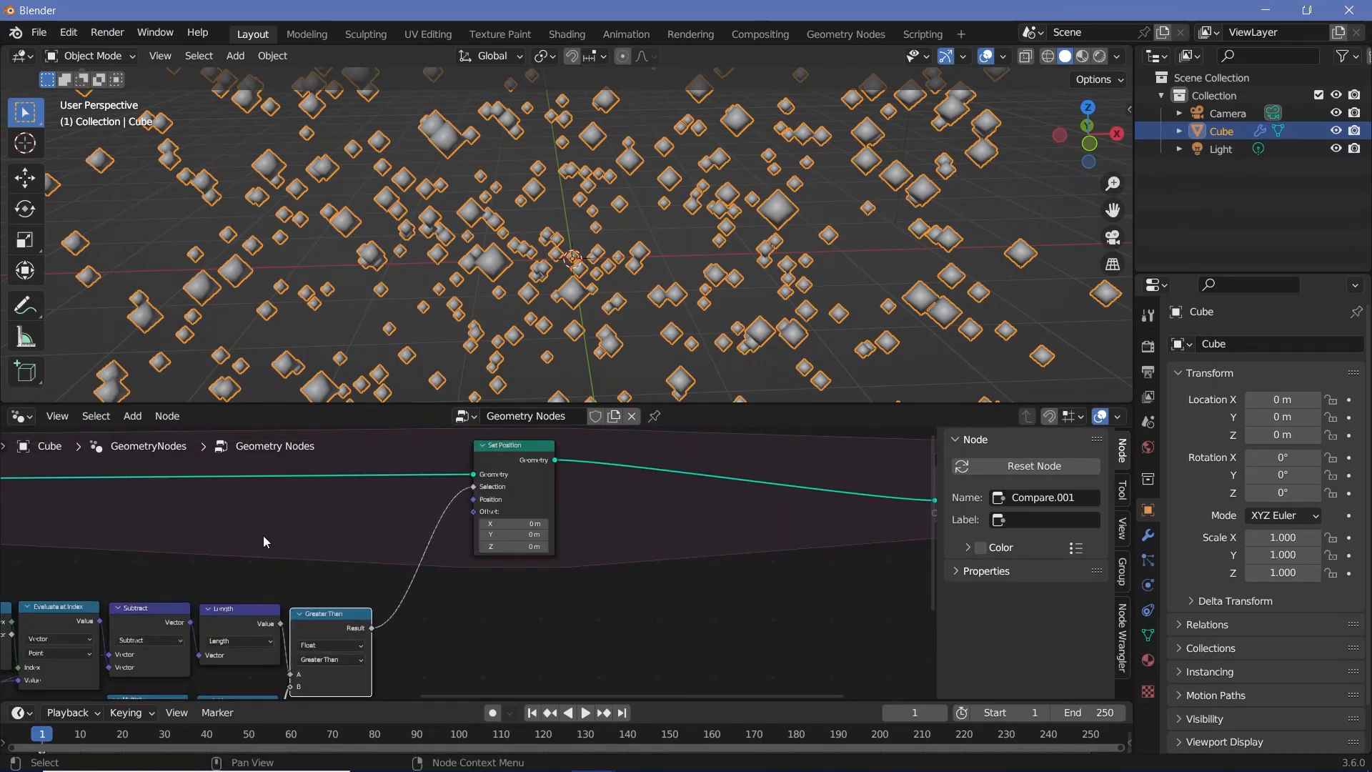
middle_click_drag(263, 504, 396, 503)
scroll(429, 586, "down", 2)
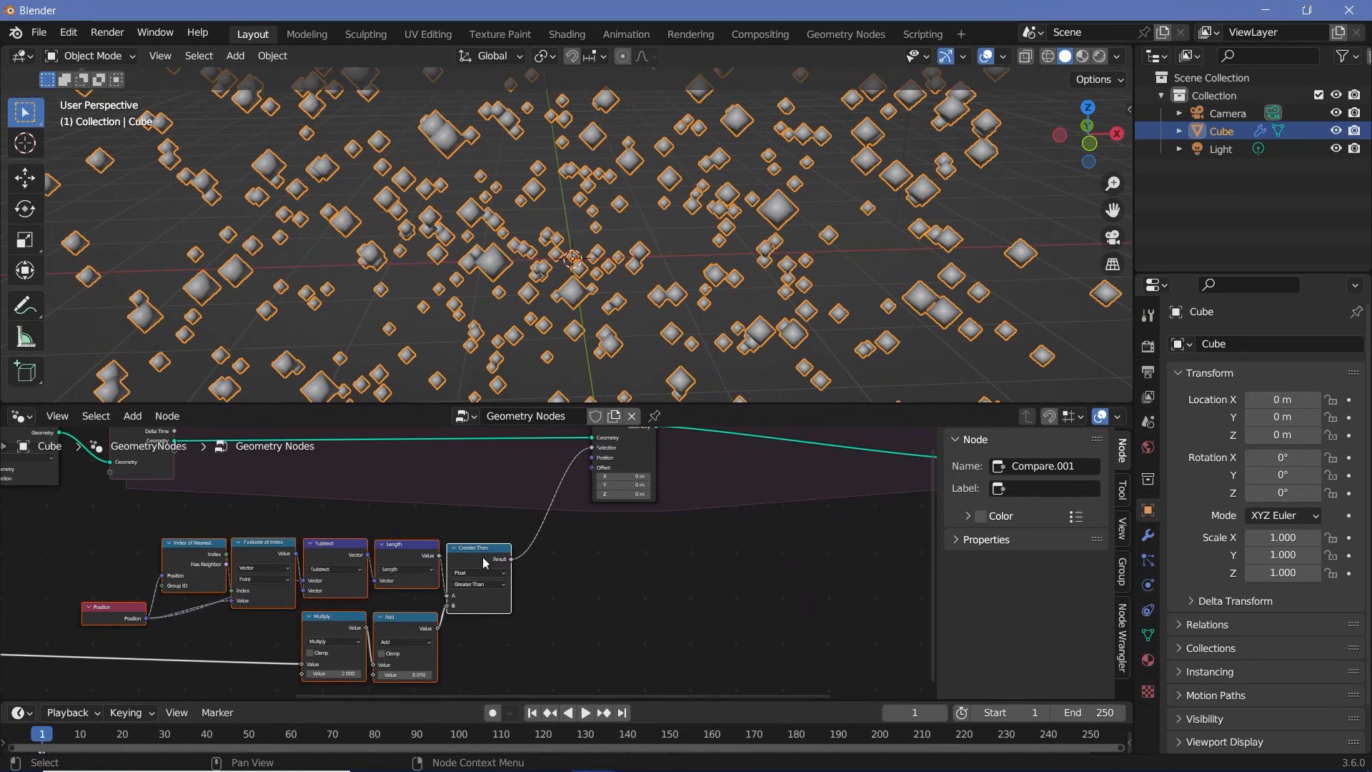
left_click_drag(336, 545, 336, 577)
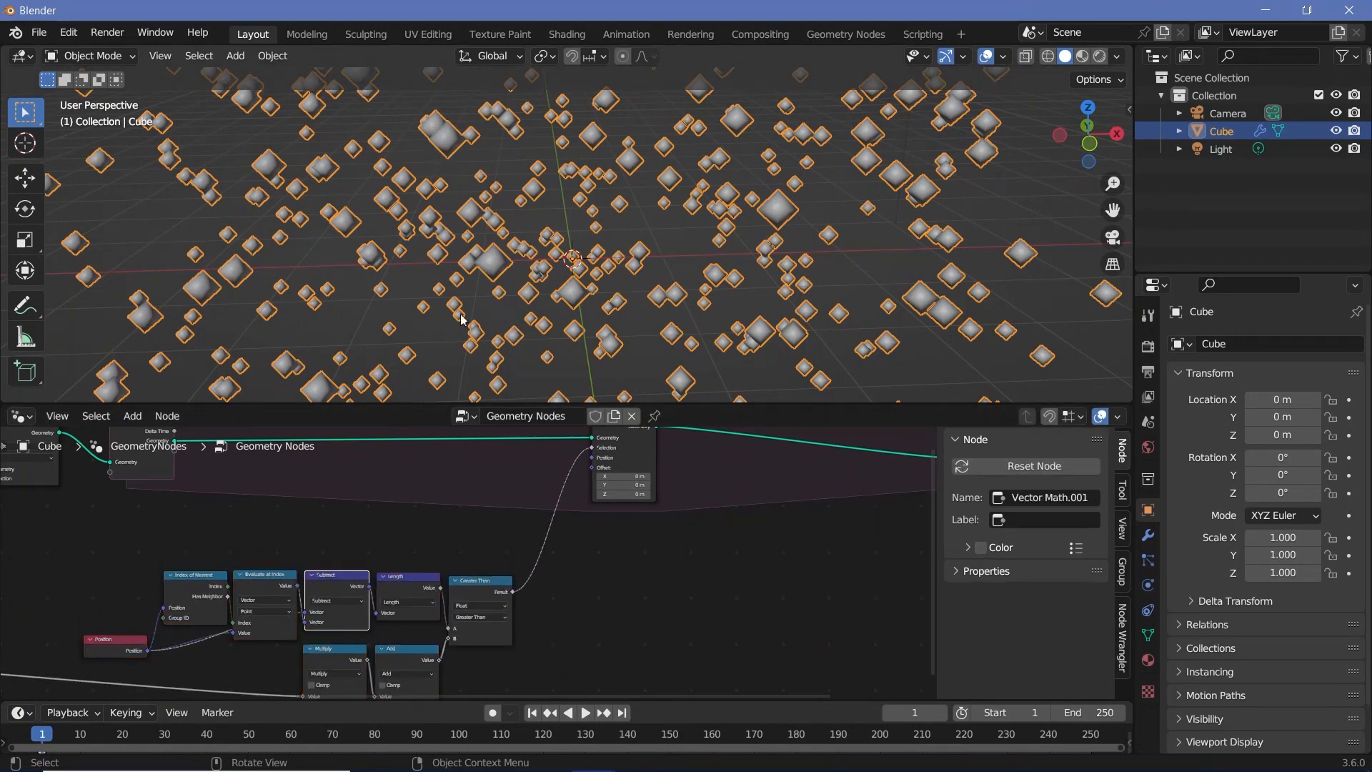
scroll(358, 500, "up", 1)
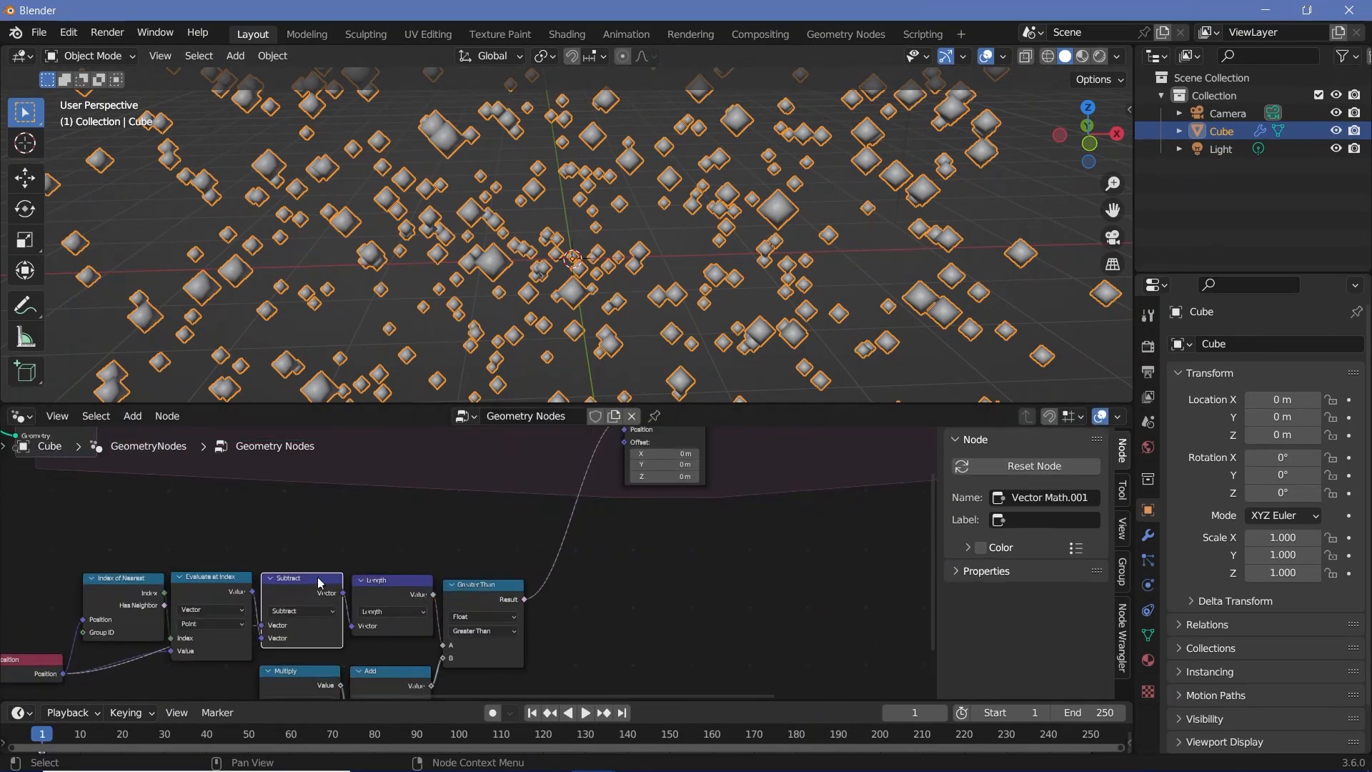
mouse_move(342, 594)
left_mouse_down()
mouse_move(405, 536)
mouse_move(346, 591)
left_mouse_up()
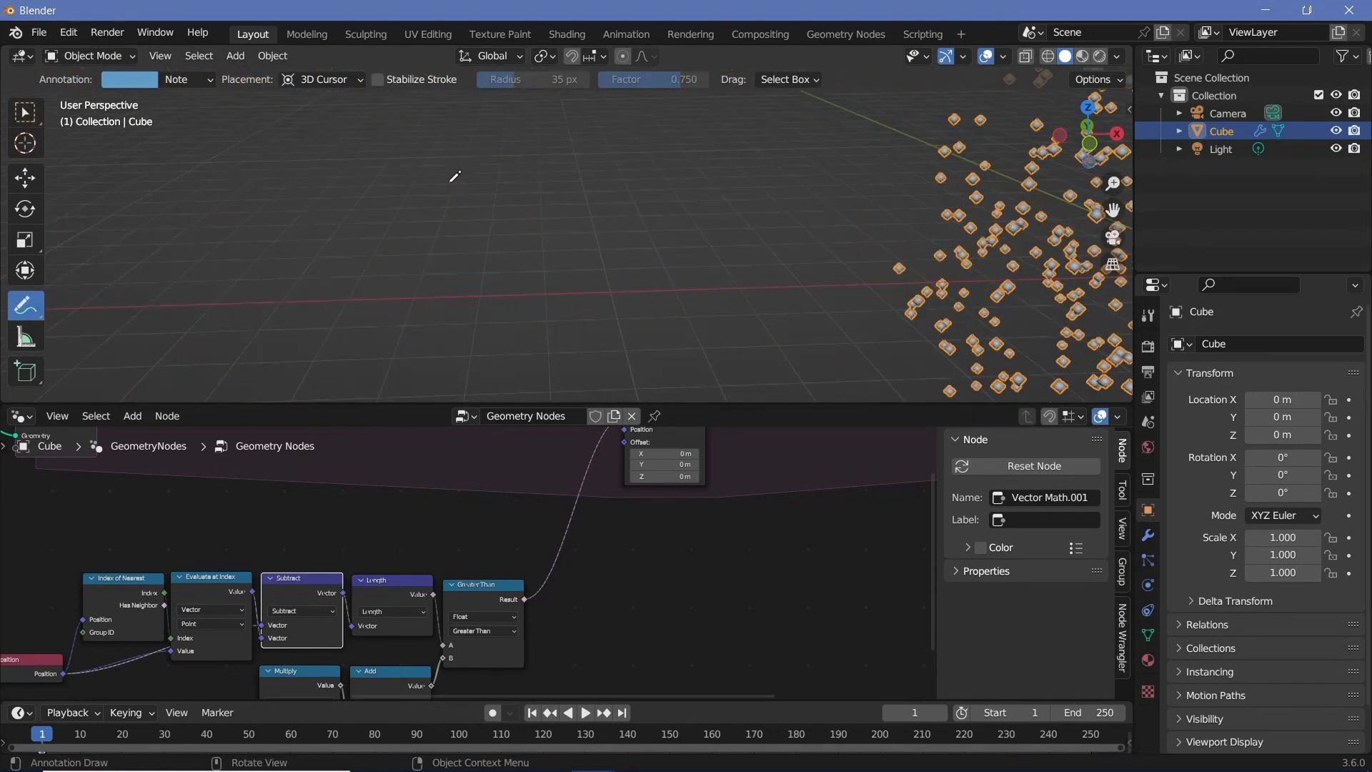
- Annotate two overlapping circles labelled A and B in the viewport, with arrows between their centres and pointing outward
left_click_drag(450, 192, 417, 194)
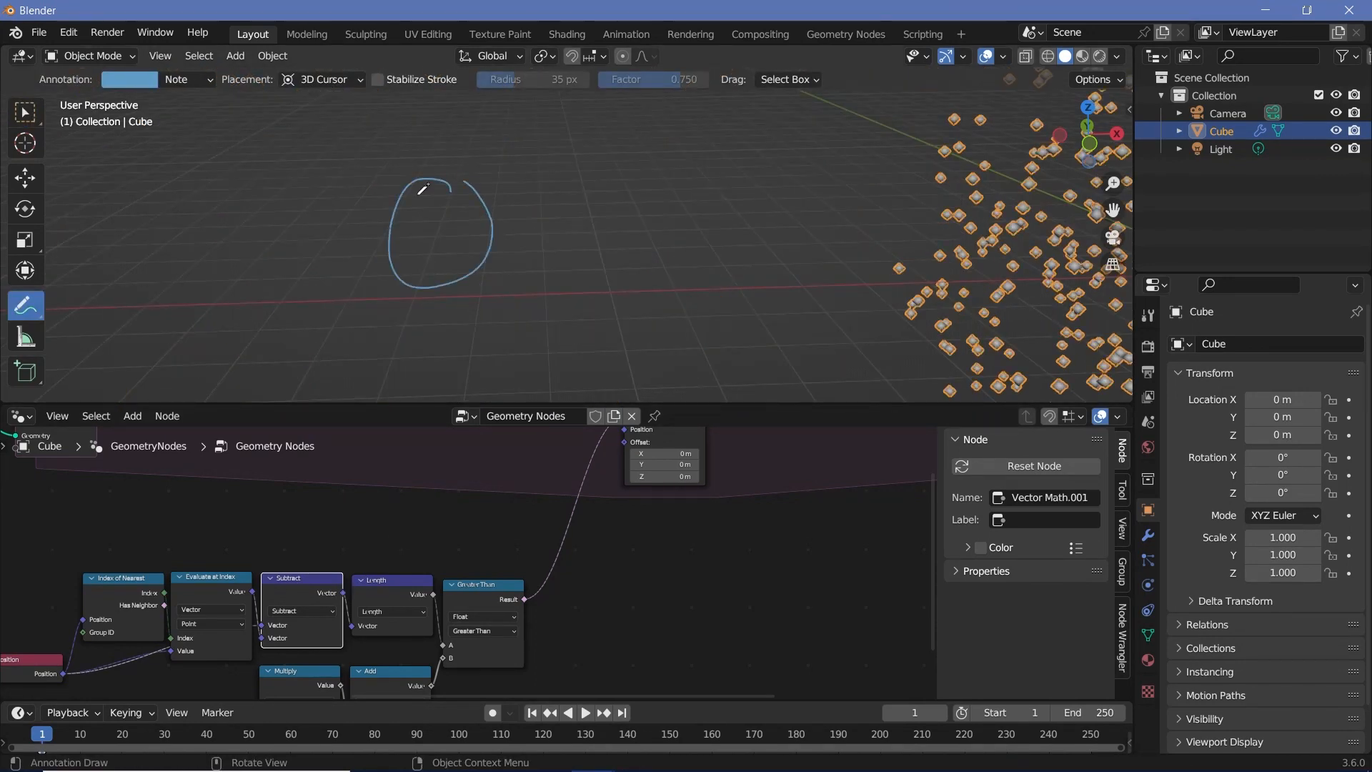
left_click_drag(559, 178, 511, 194)
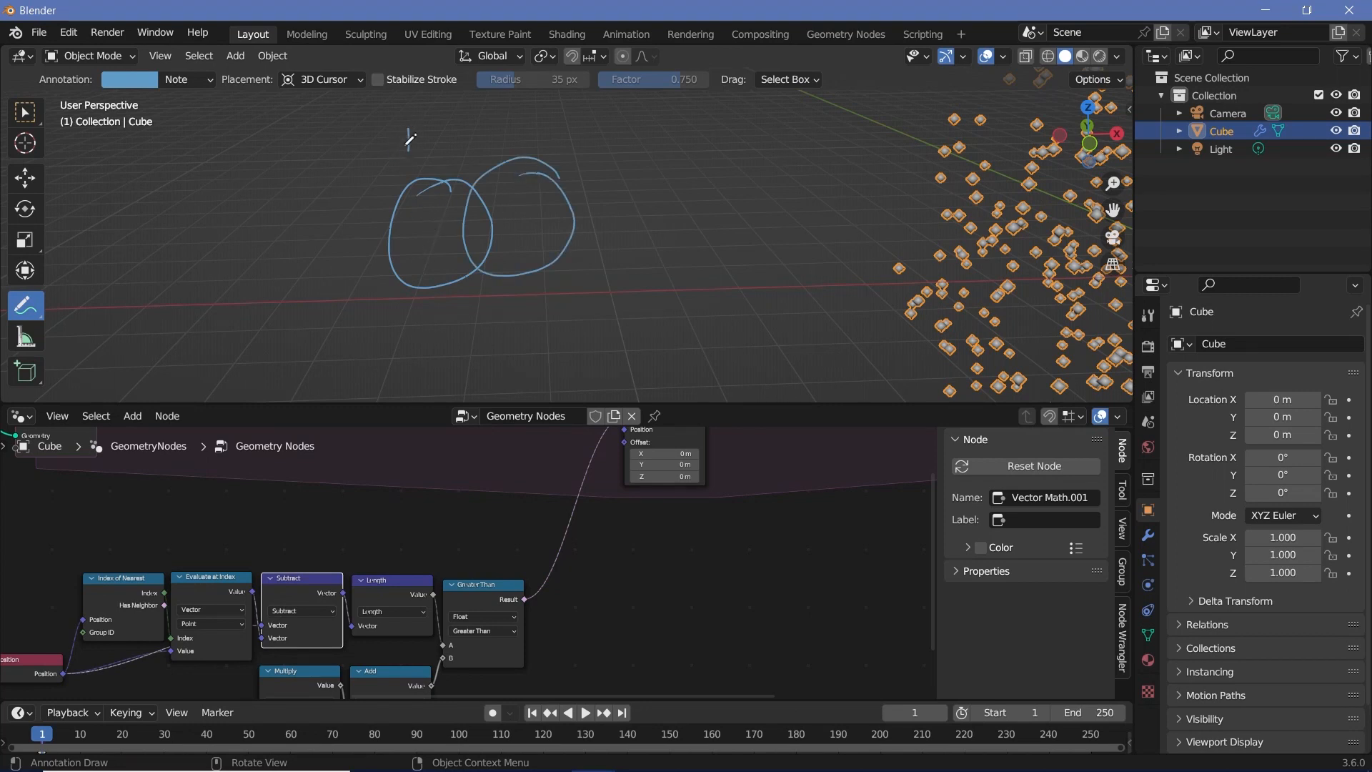
left_click_drag(409, 140, 427, 157)
left_click_drag(511, 107, 514, 138)
mouse_move(526, 216)
left_mouse_down()
mouse_move(462, 220)
mouse_move(466, 244)
left_mouse_up()
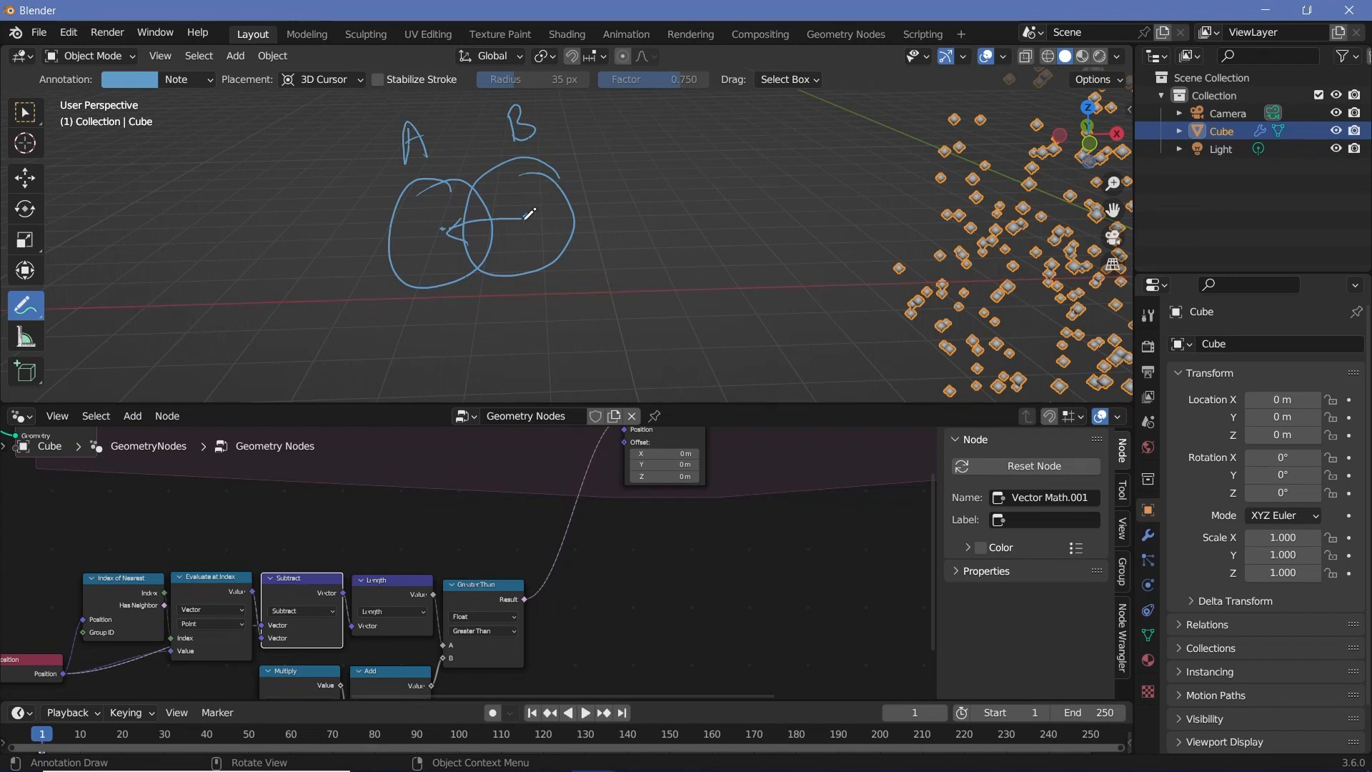
left_click_drag(455, 258, 530, 242)
left_click_drag(438, 229, 352, 242)
mouse_move(376, 219)
left_mouse_down()
mouse_move(358, 233)
mouse_move(375, 258)
left_mouse_up()
left_click_drag(527, 215, 622, 204)
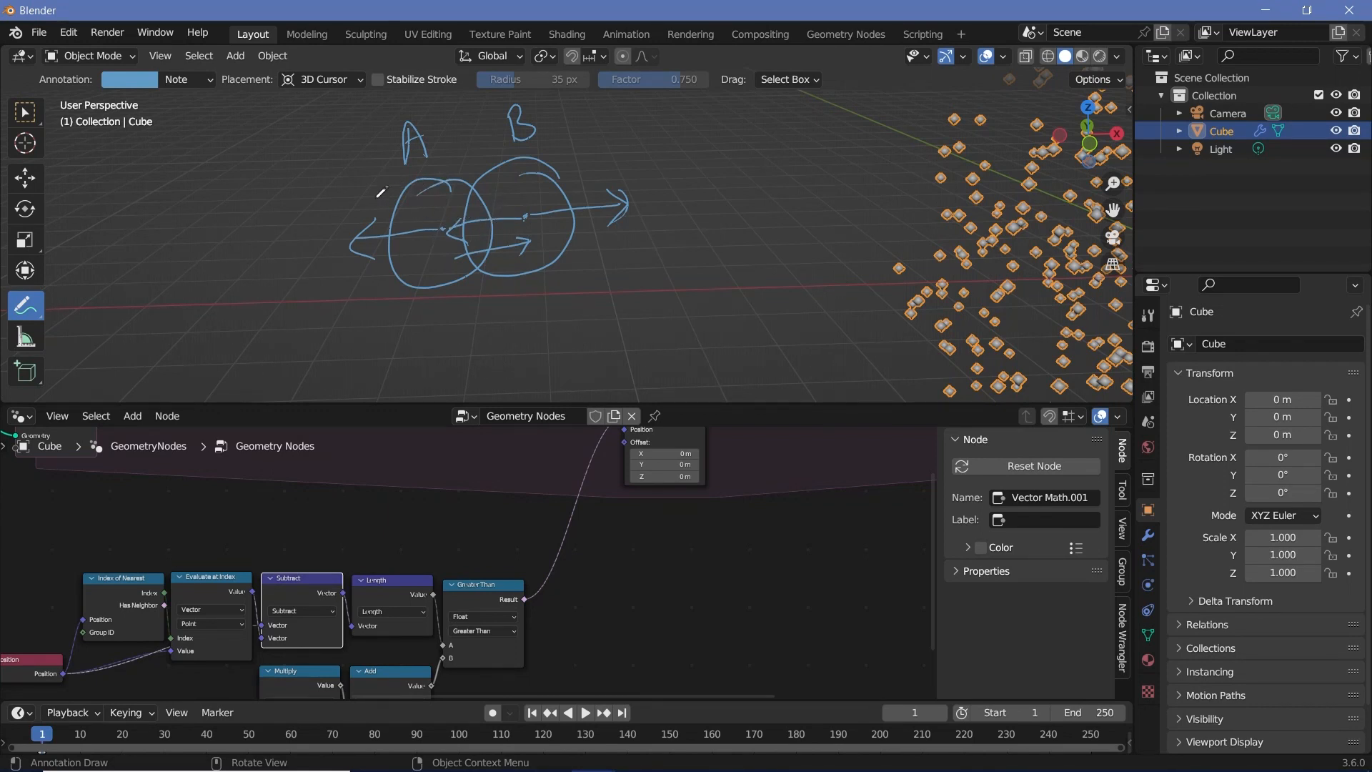
- Replace the sketch with two overlapping blue circles joined by an arrow, and draw green circles for their offset positions
mouse_move(387, 177)
left_mouse_down("ctrl")
mouse_move(475, 229)
mouse_move(560, 208)
mouse_move(482, 202)
left_mouse_up("ctrl")
left_click_drag(591, 191, 482, 214)
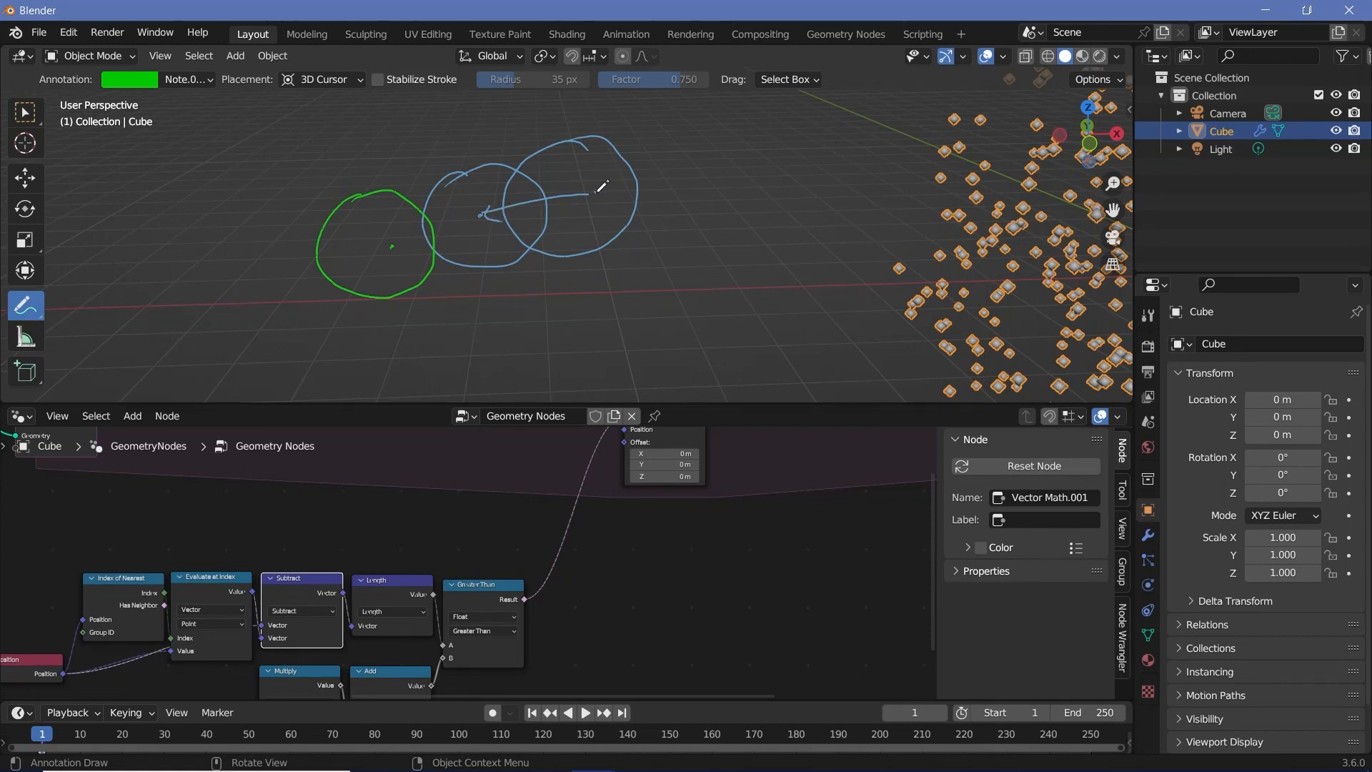
mouse_move(706, 129)
left_mouse_down()
mouse_move(744, 208)
mouse_move(691, 124)
left_mouse_up()
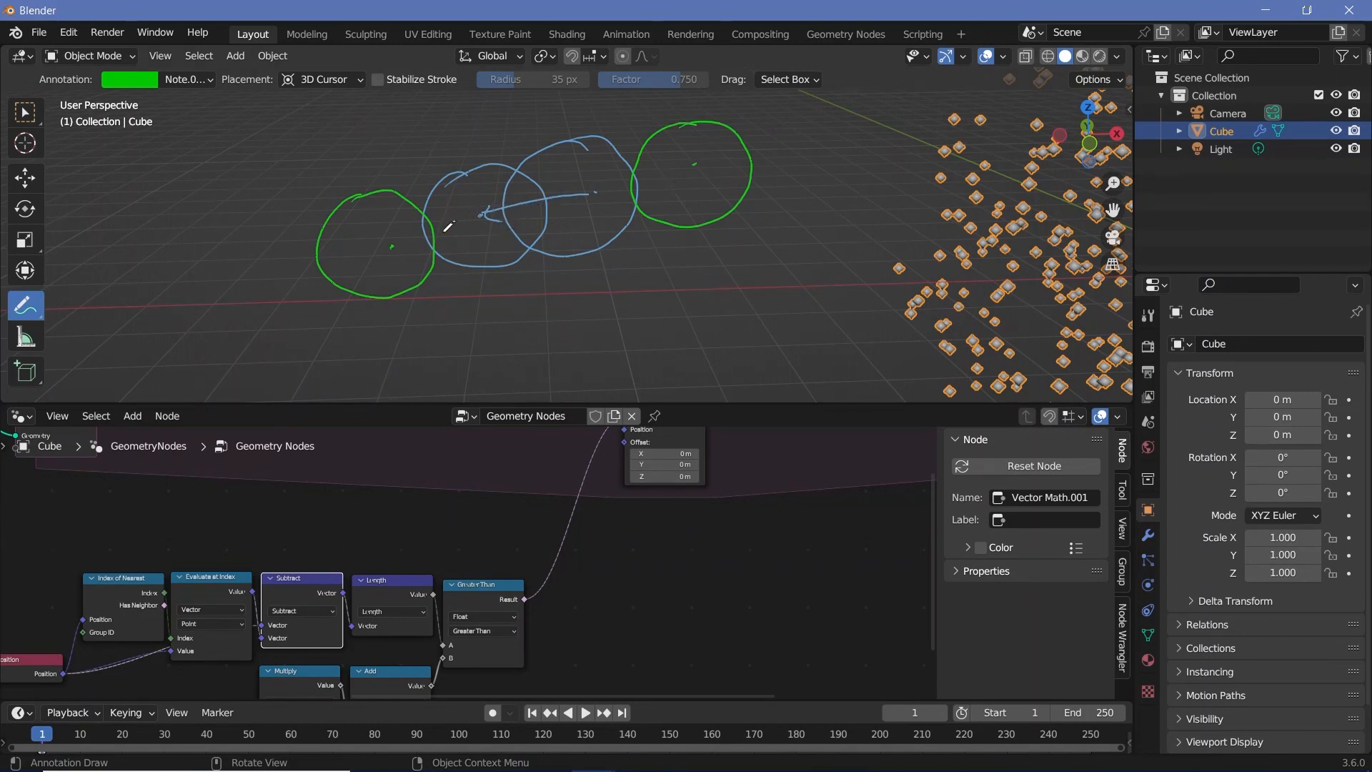
left_click_drag(470, 218, 513, 215)
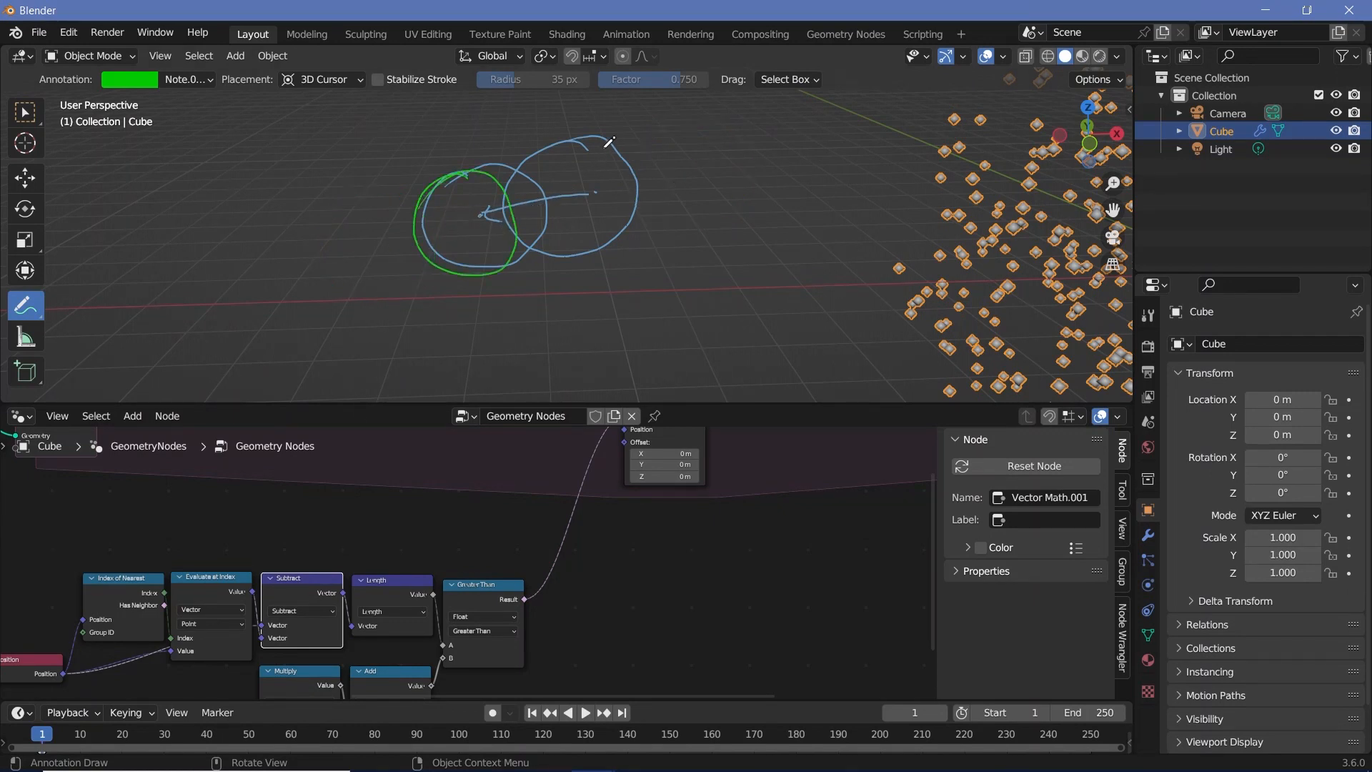
mouse_move(608, 144)
left_mouse_down()
mouse_move(561, 232)
mouse_move(593, 148)
left_mouse_up()
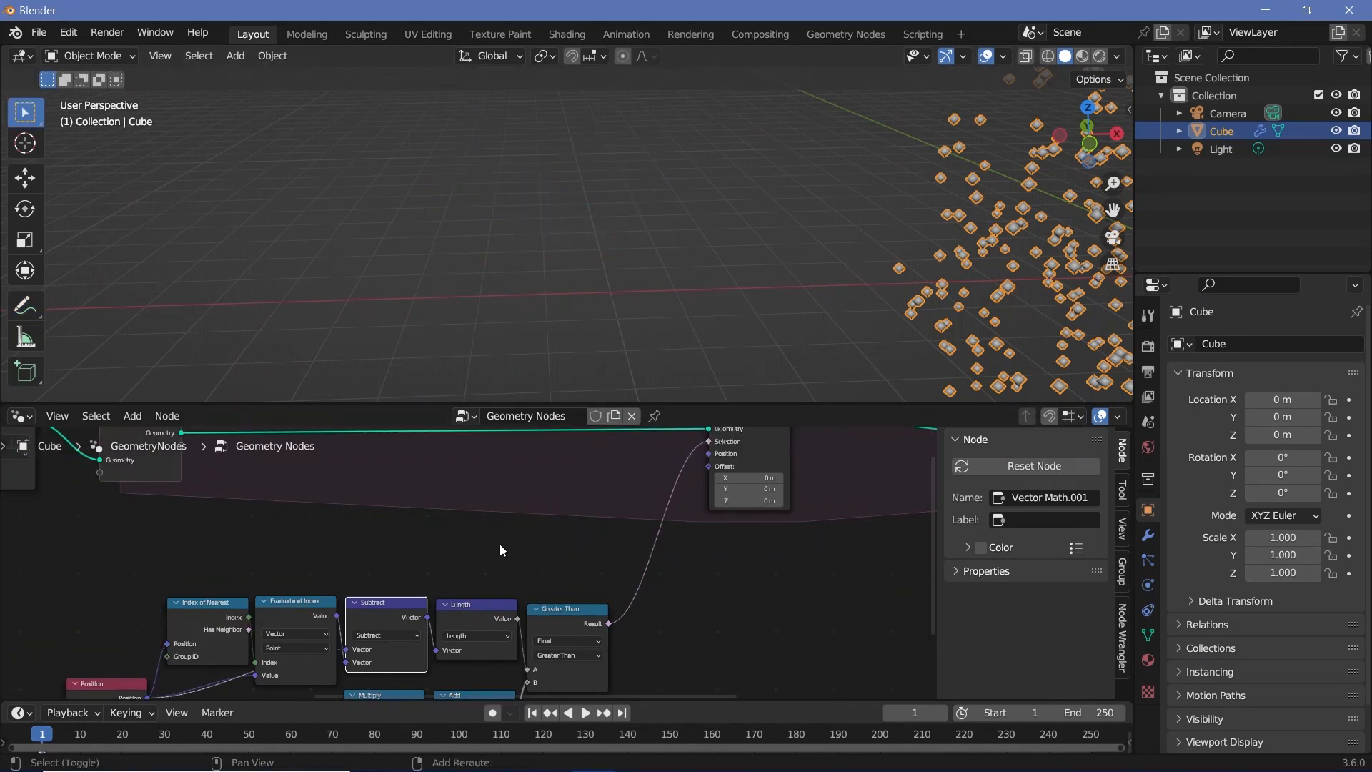
- Add a Vector Math node above the Length node and set its operation to Scale
key("shift+a")
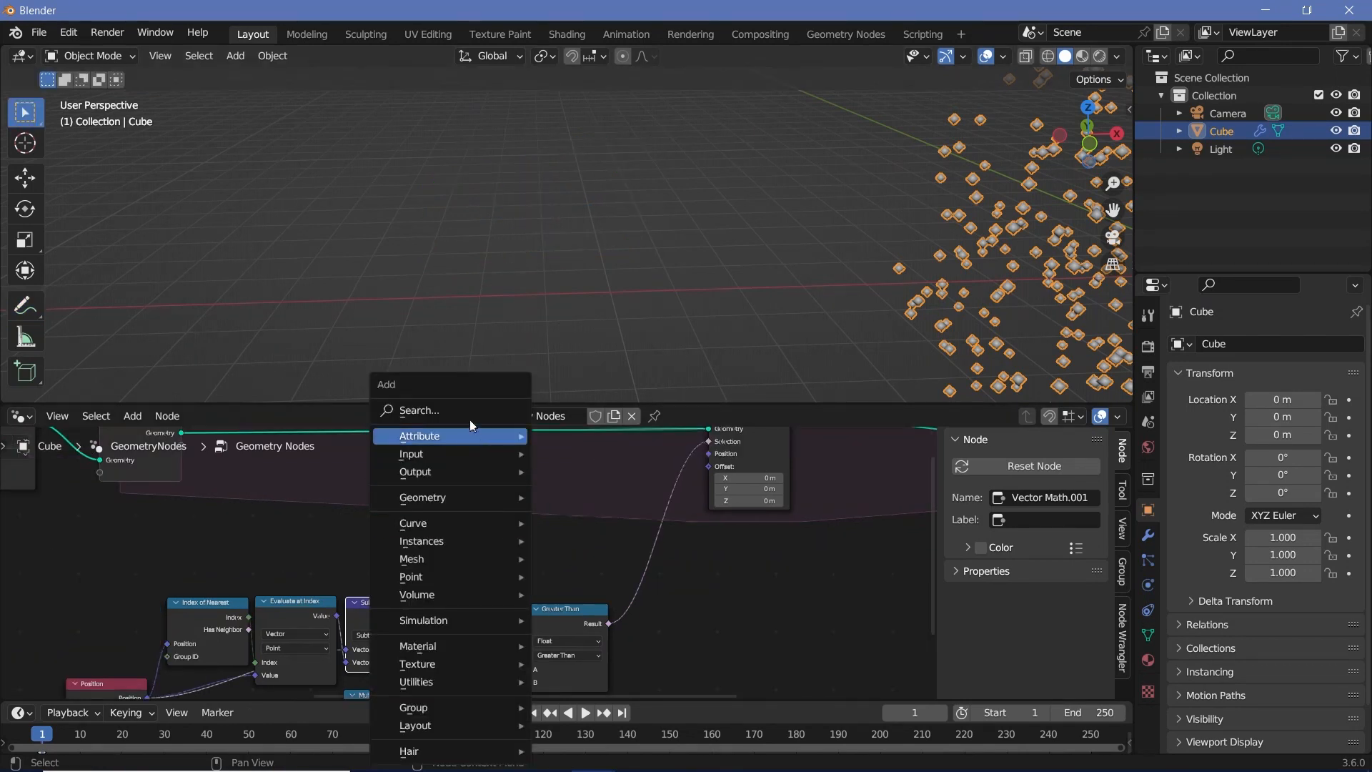
left_click(470, 417)
type("scale")
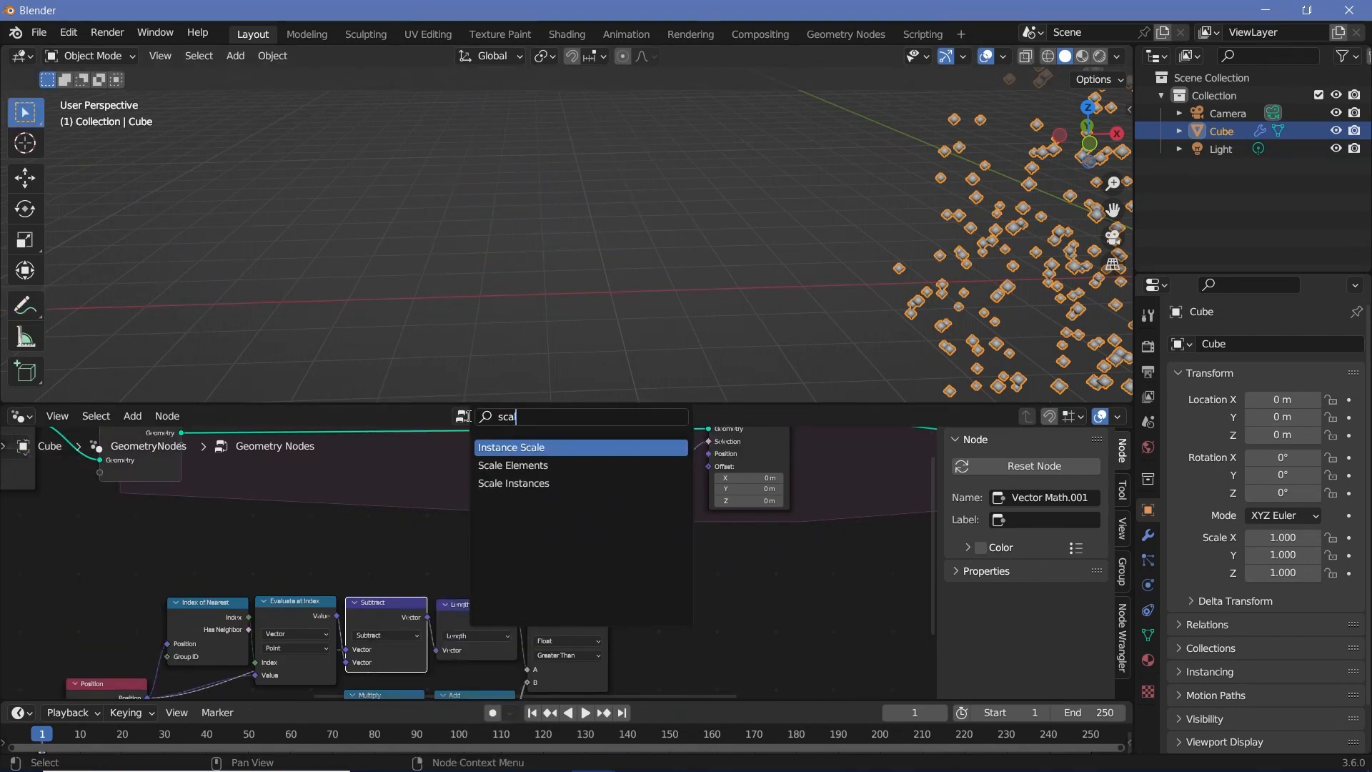
key("BackSpace")
key("BackSpace")
key("BackSpace")
key("BackSpace")
type("vector")
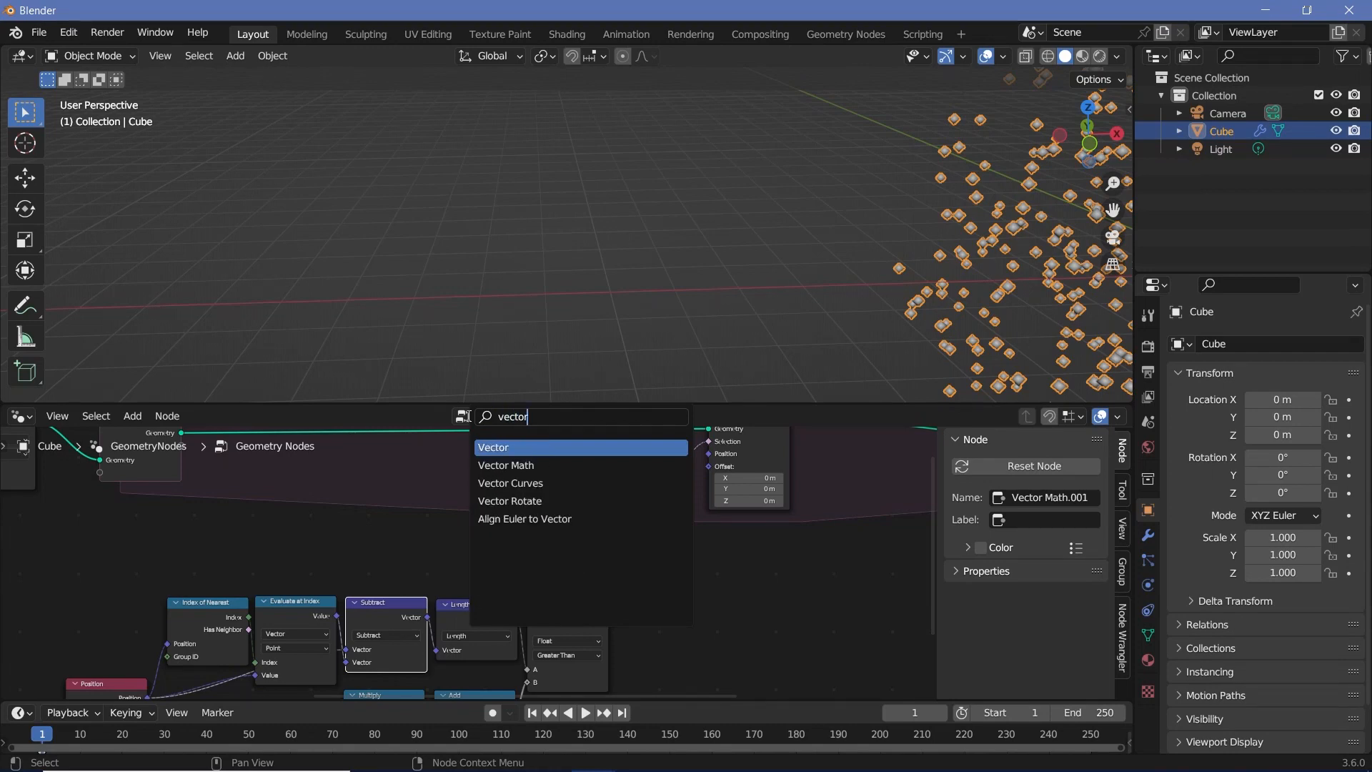
left_click(506, 466)
left_click(461, 474)
left_click(461, 475)
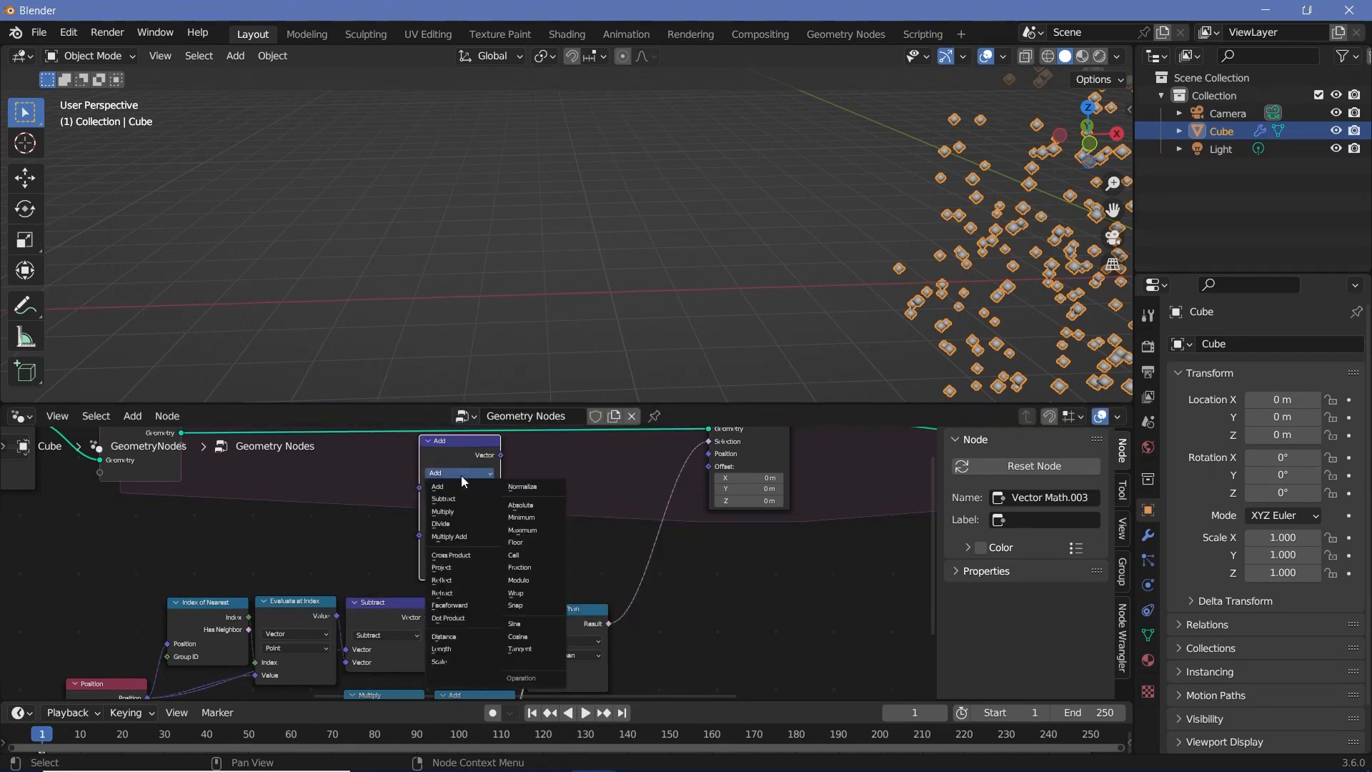
left_click(439, 661)
- Feed the Subtract vector into the Scale node and set its scale to 0.2
scroll(488, 626, "up", 2)
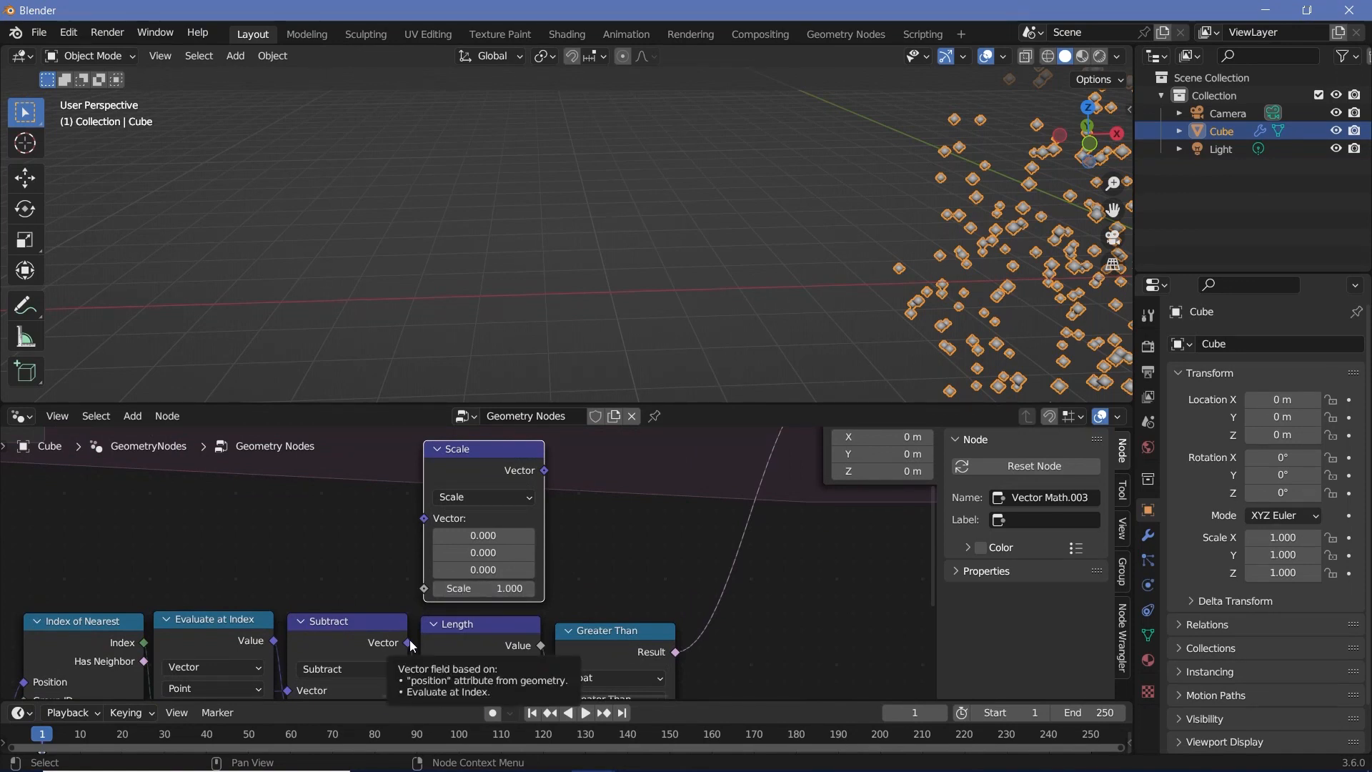
left_click_drag(407, 642, 424, 517)
left_click(511, 537)
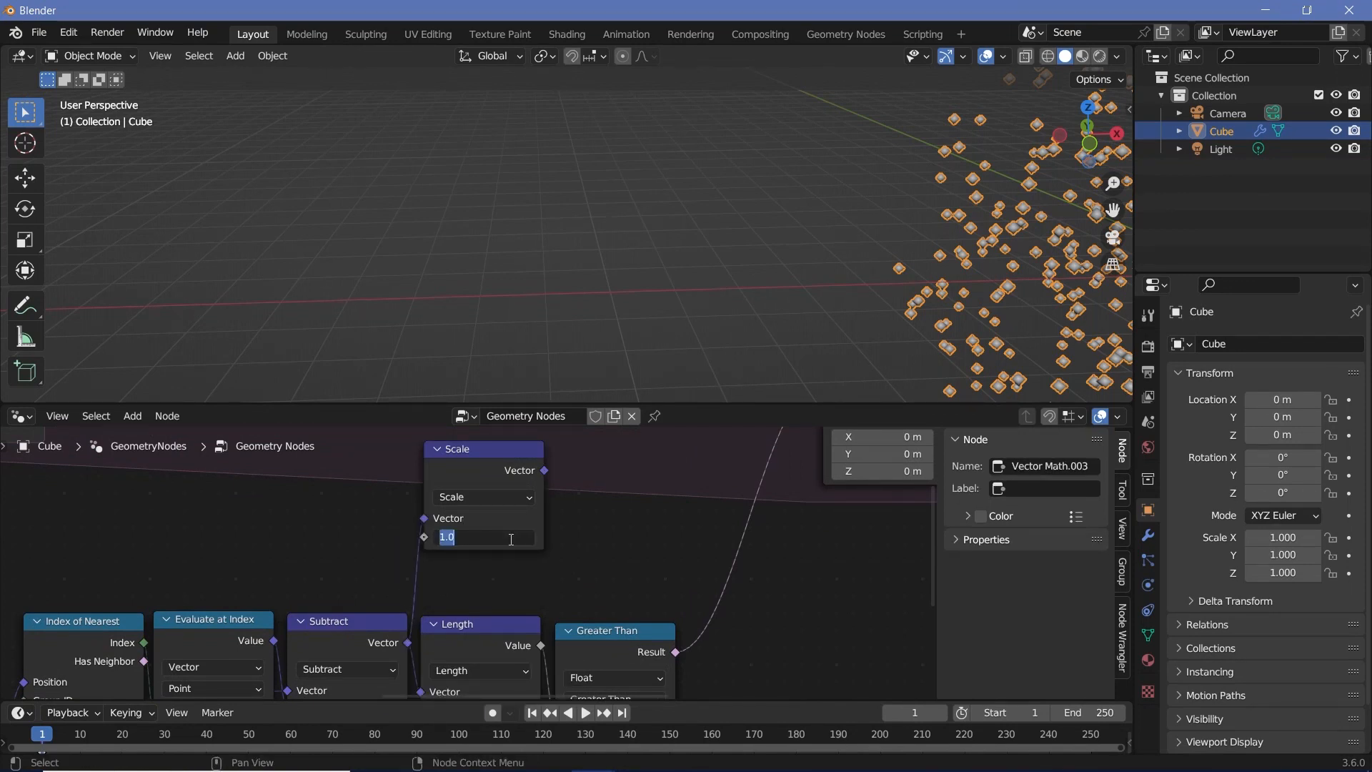
type("0.2")
key("Return")
- Connect the Scale vector to Set Position's Offset, frame the object in the viewport and play the simulation
middle_click_drag(554, 459, 440, 594)
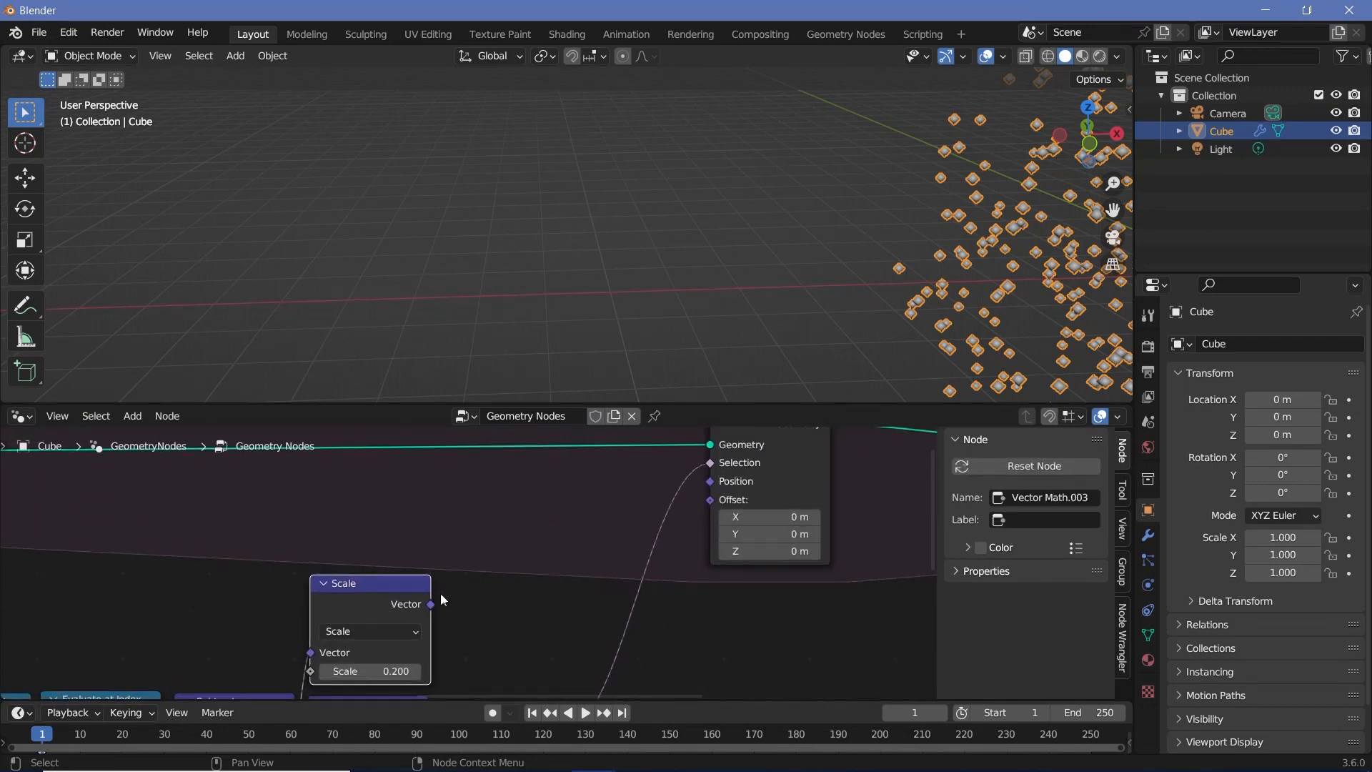
left_click_drag(431, 604, 692, 511)
scroll(706, 504, "down", 3)
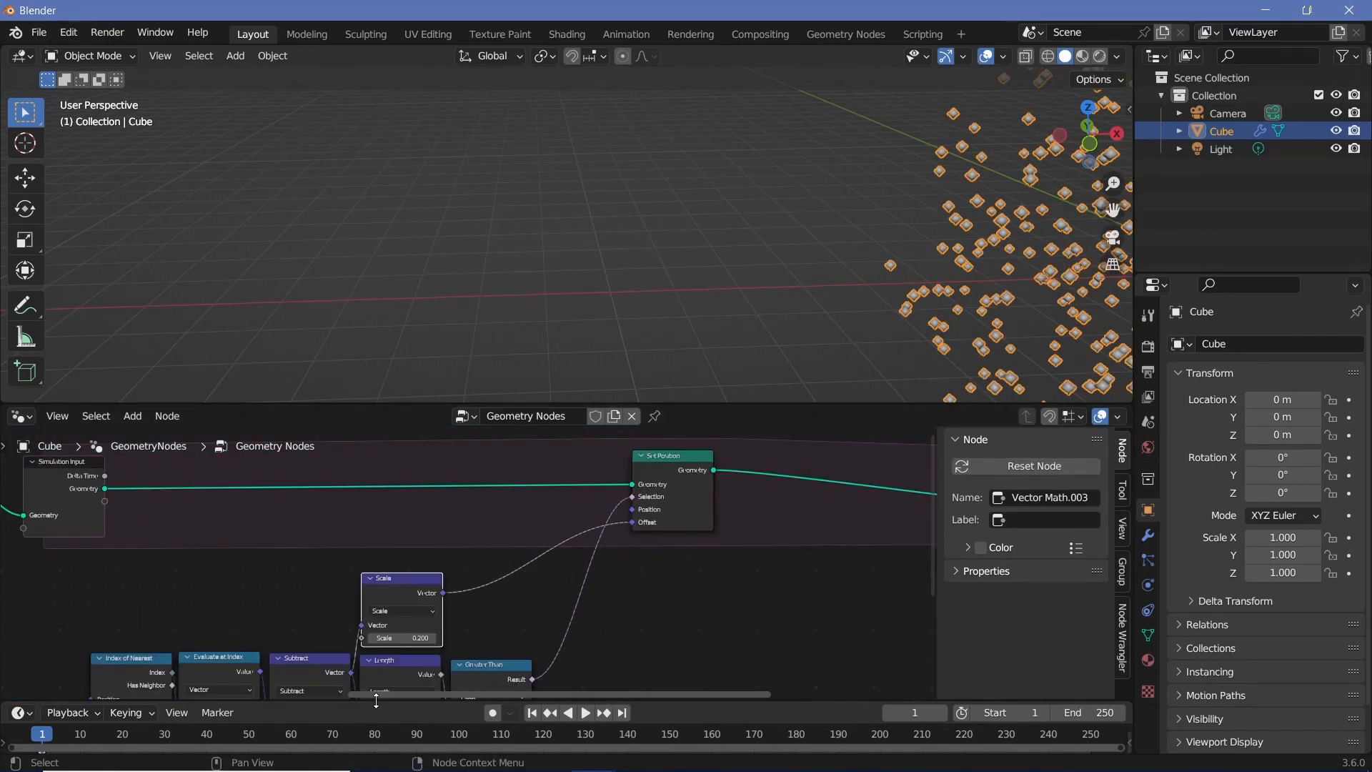
key("KP_Decimal")
key("space")
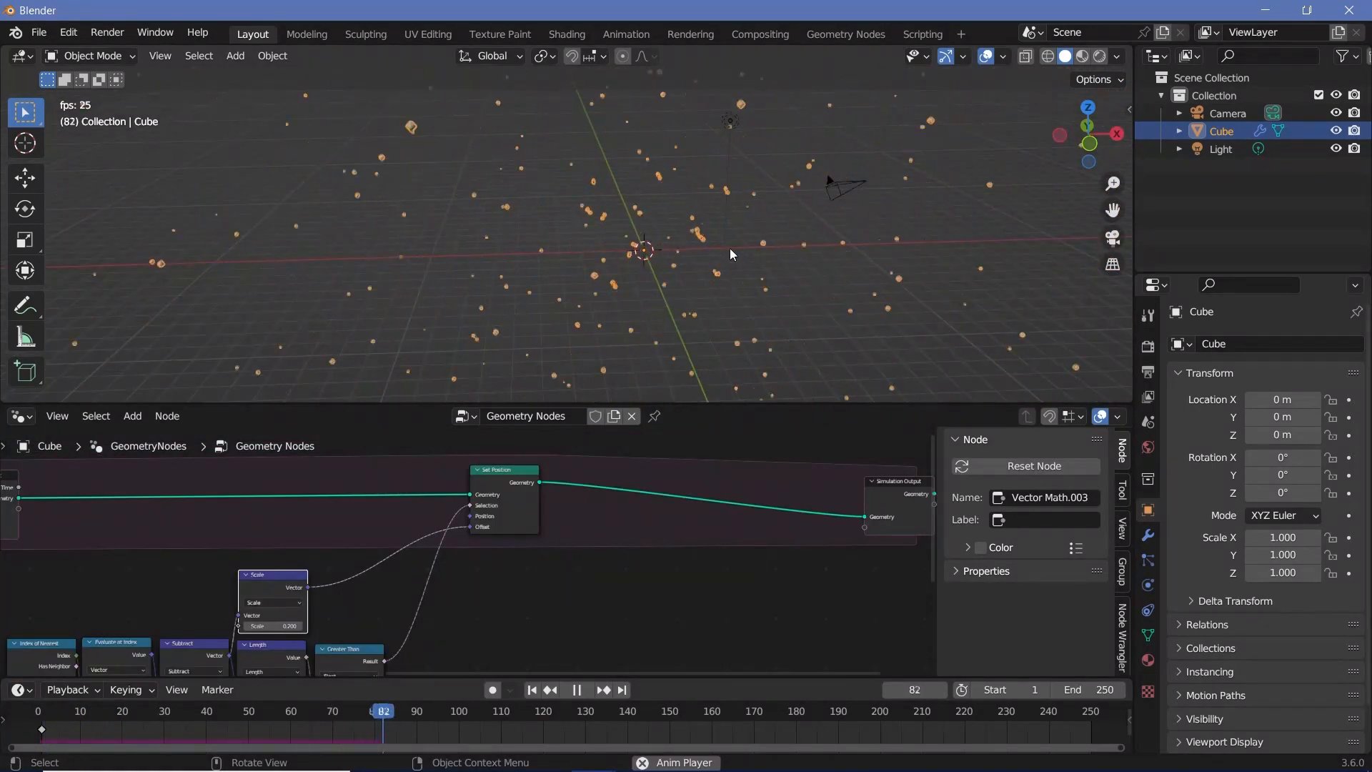
- Change the Compare node that drives Set Position's Selection to Less Than
middle_click_drag(464, 596, 523, 516)
left_click(430, 550)
scroll(466, 484, "up", 2)
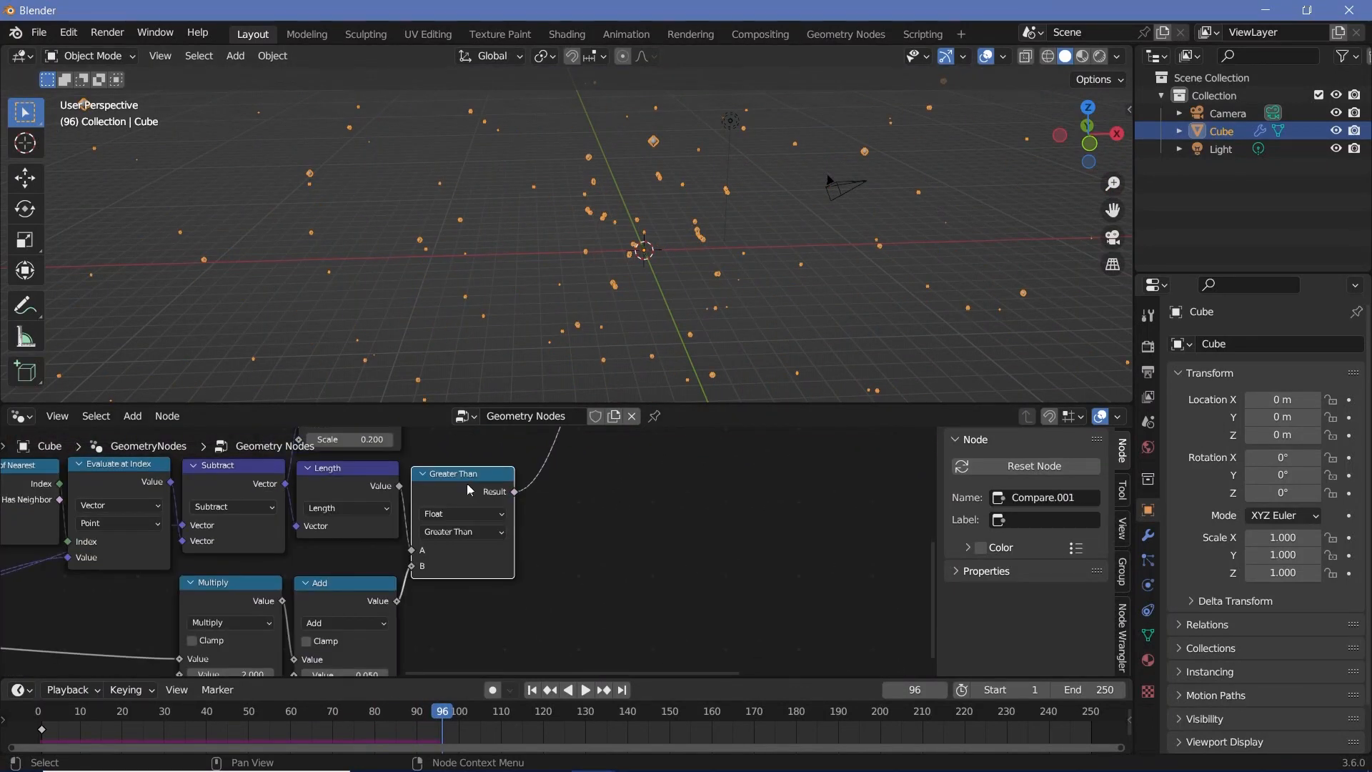
scroll(476, 499, "up", 1)
scroll(476, 498, "down", 3)
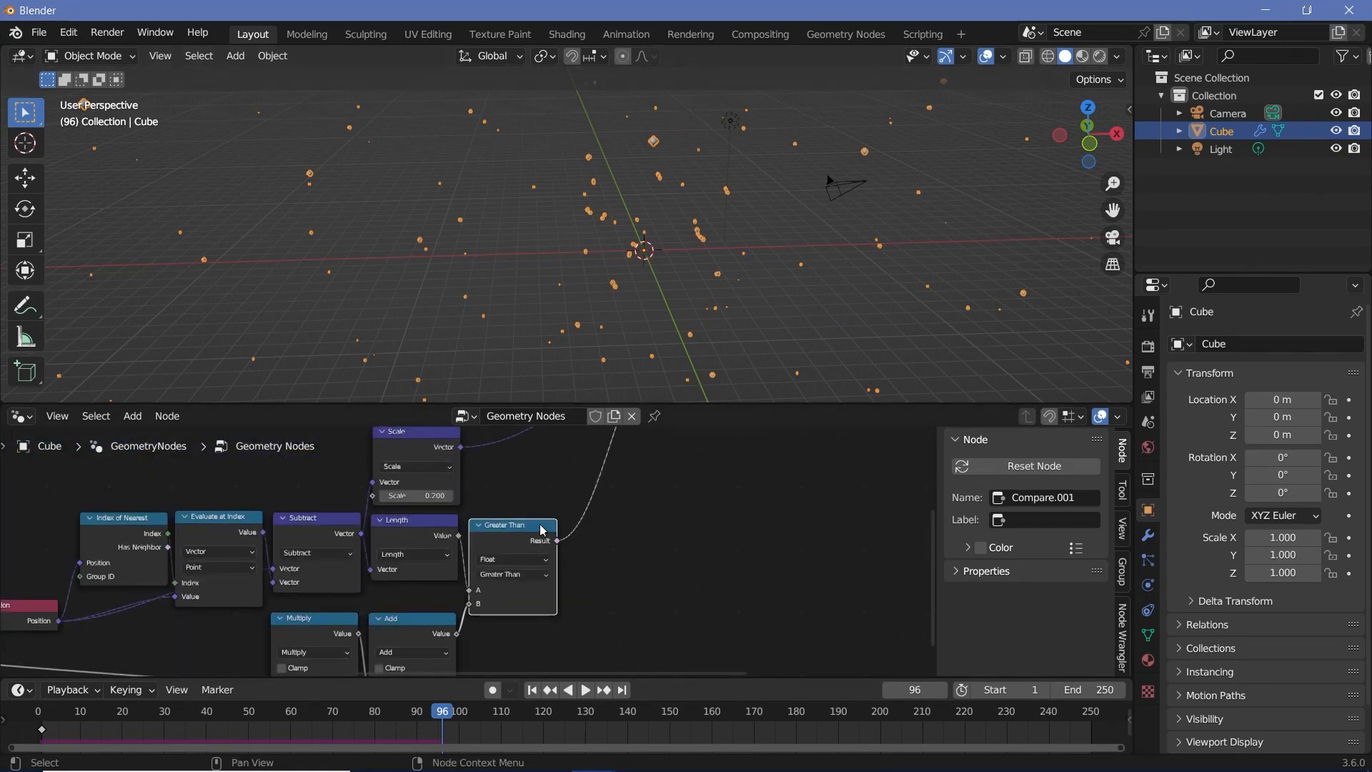
left_click(349, 636)
middle_click_drag(349, 636, 357, 593)
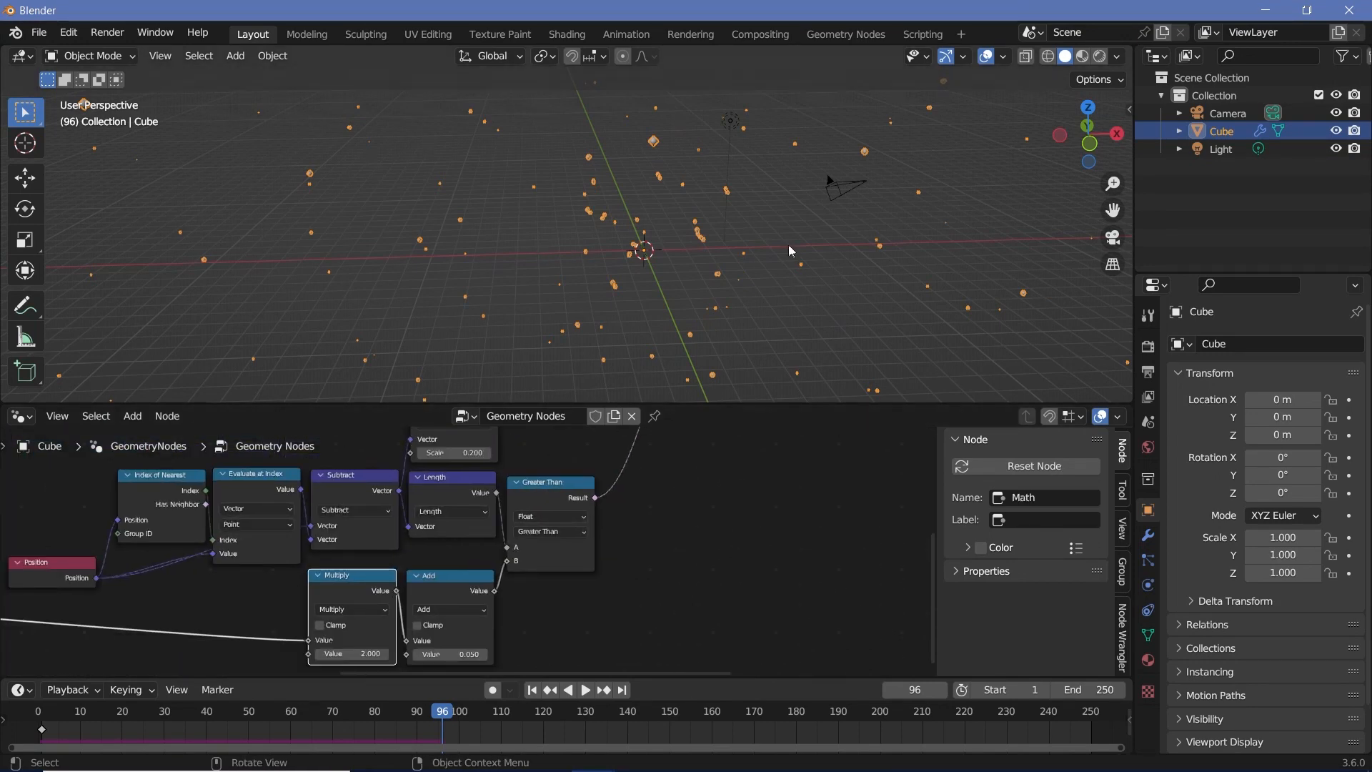
scroll(546, 491, "up", 2)
left_click(564, 472)
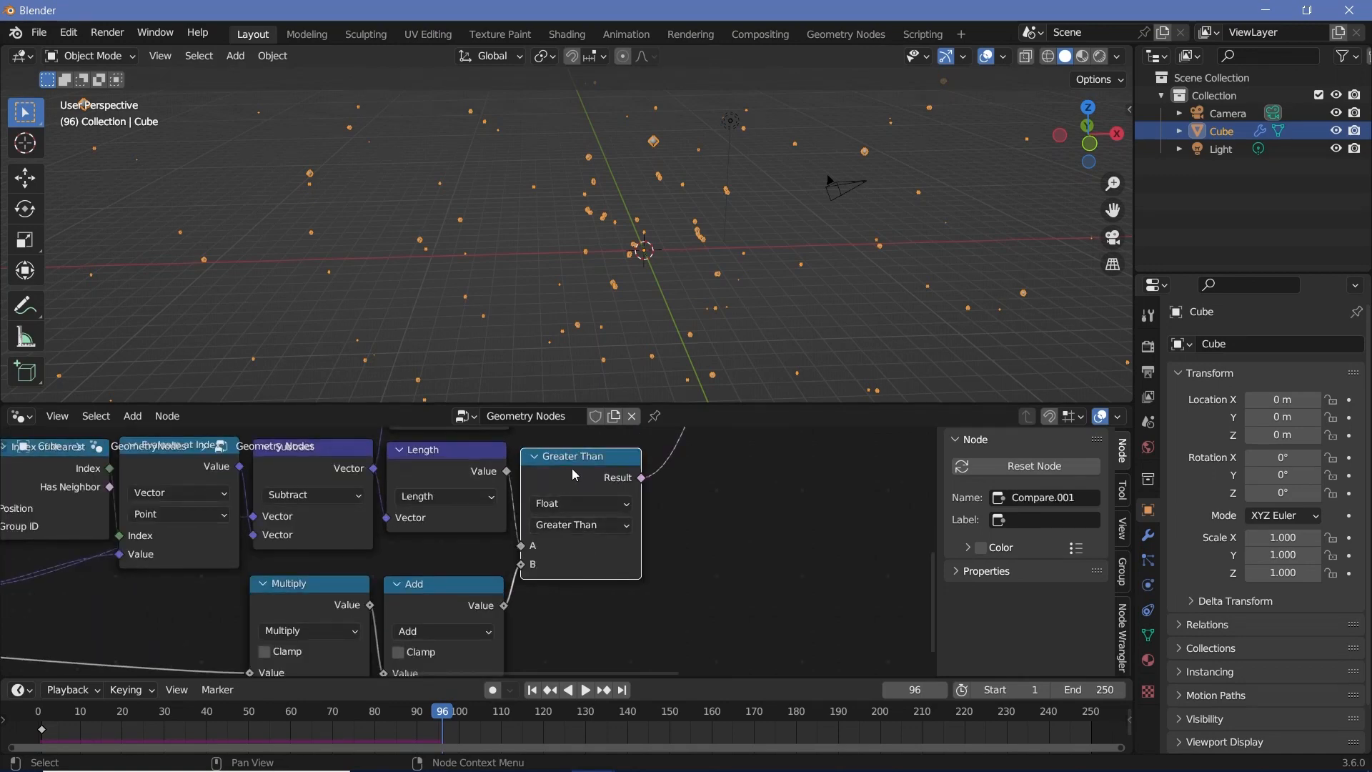
middle_click_drag(576, 474, 539, 503)
left_click(554, 551)
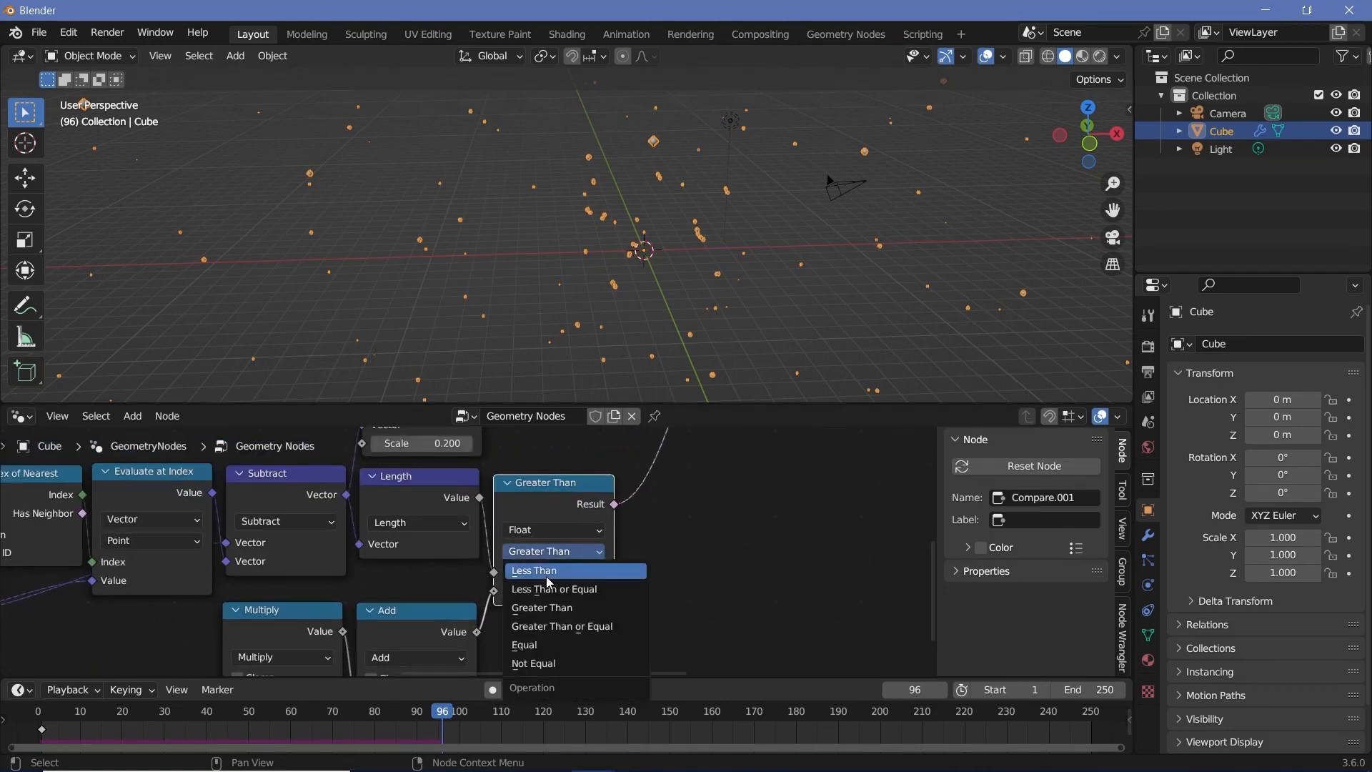
left_click(546, 575)
- Replay the simulation from frame 1 and examine up close how the points push apart
scroll(307, 629, "down", 2)
left_click(41, 709)
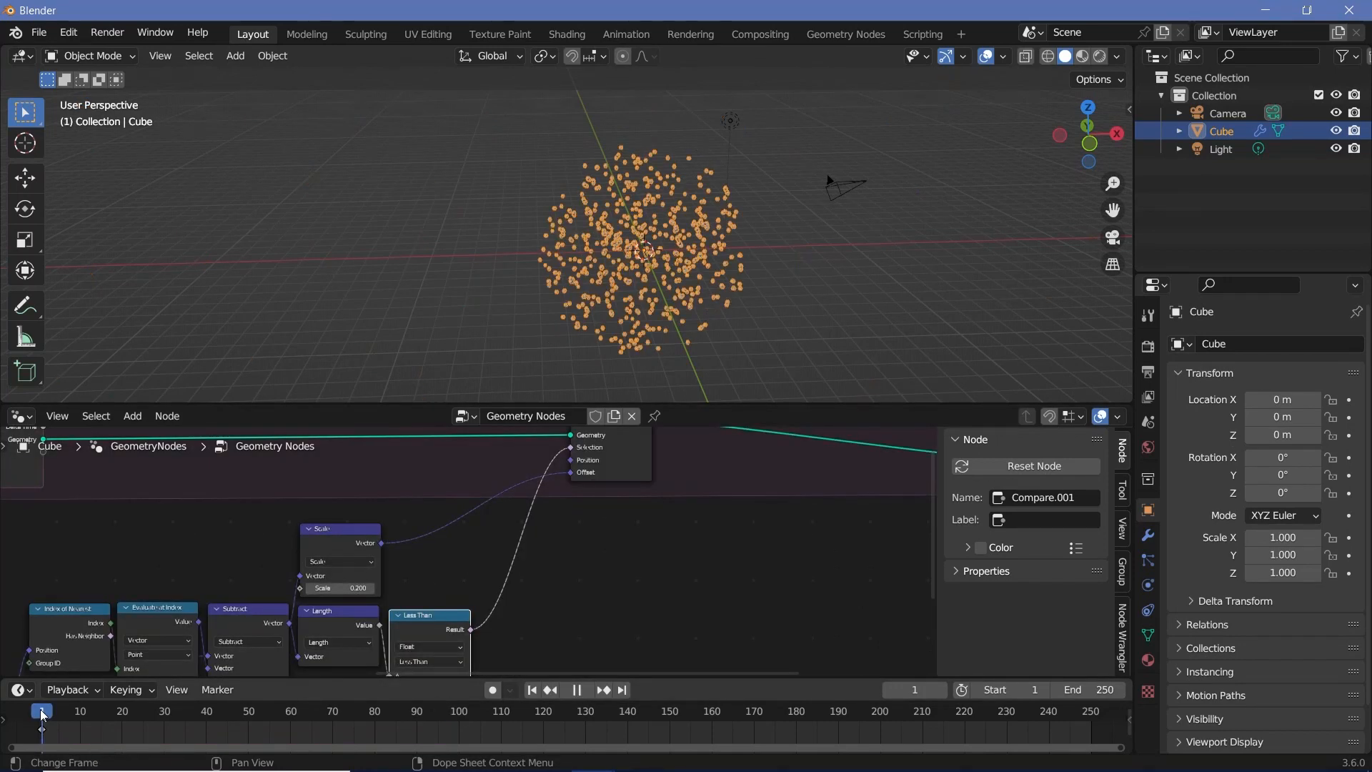
key("space")
scroll(715, 240, "up", 5)
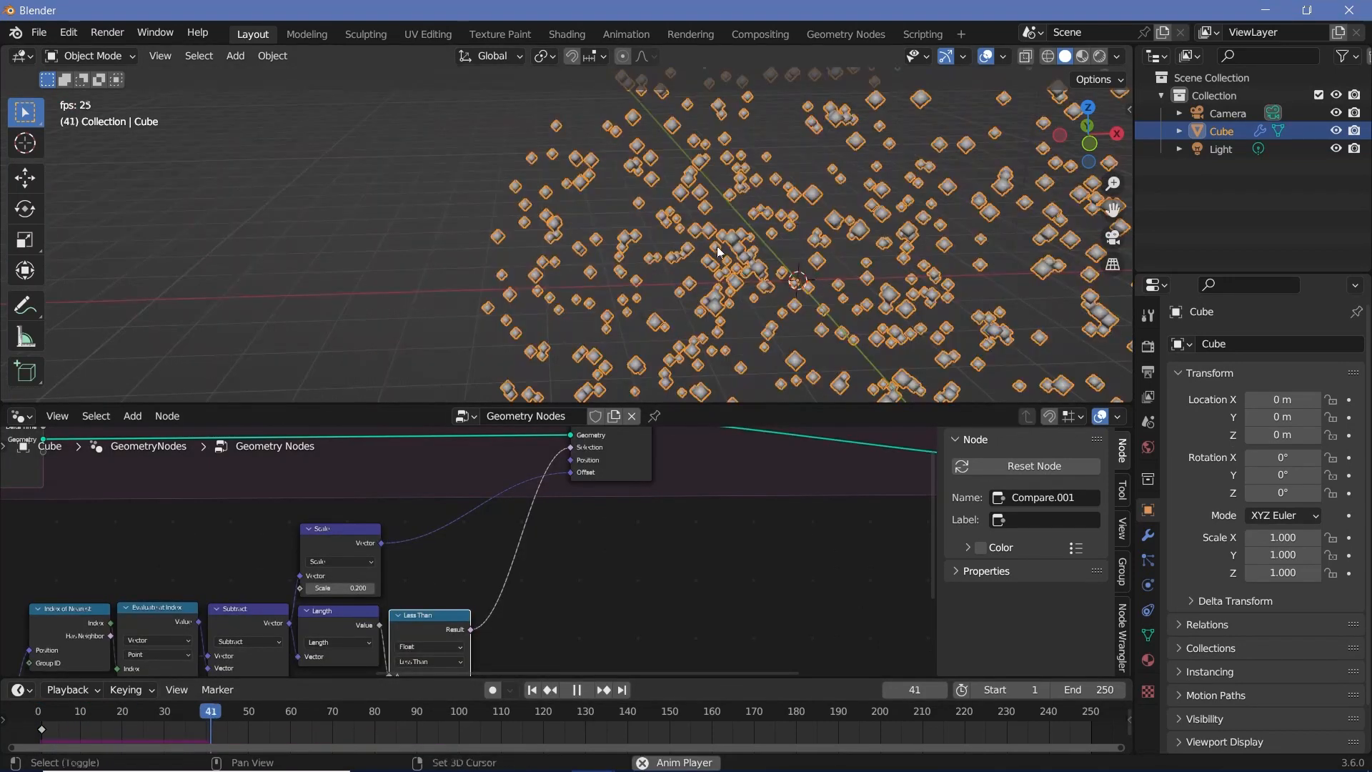
middle_click_drag(718, 246, 513, 306)
left_click_drag(628, 712, 43, 709)
key("space")
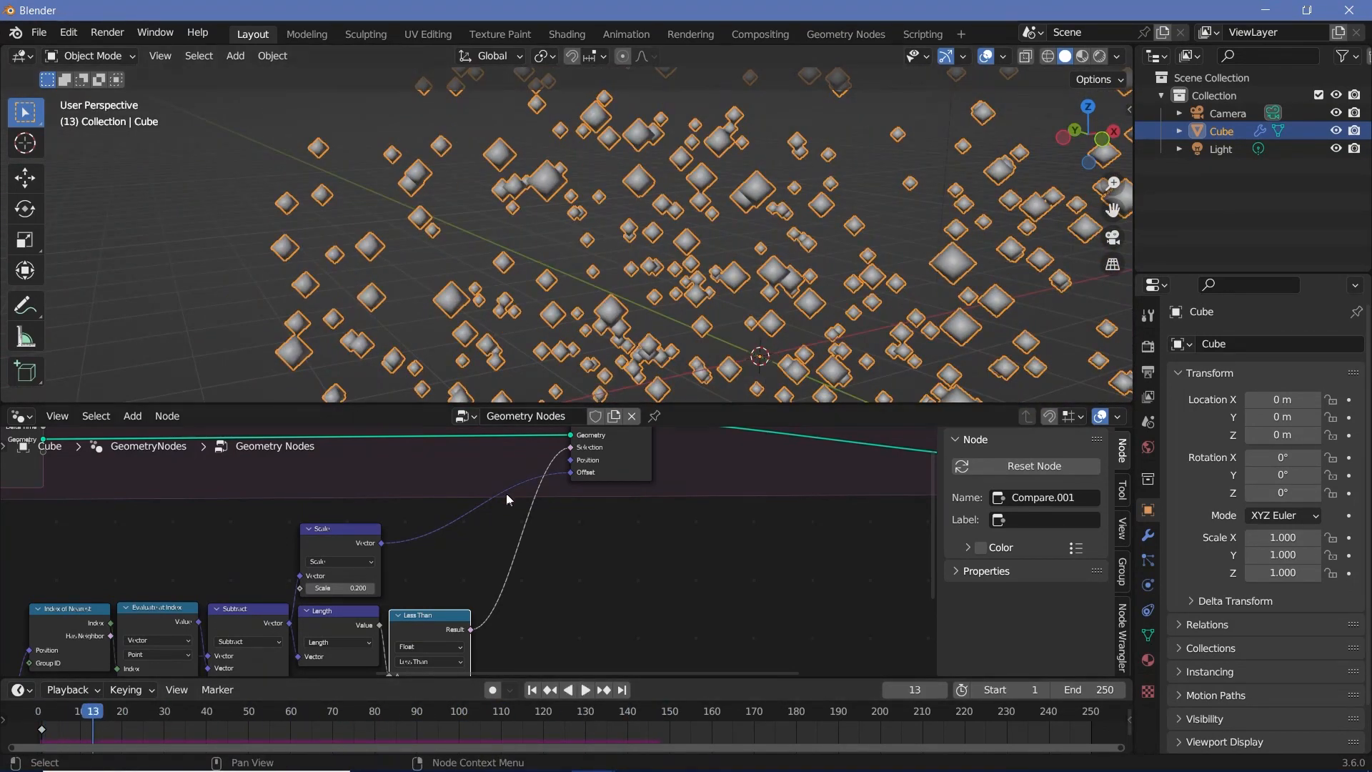
- Raise the density of the Distribute Points in Volume node and play the simulation from the first frame
key("Home")
key("shift+Left")
scroll(576, 530, "up", 6)
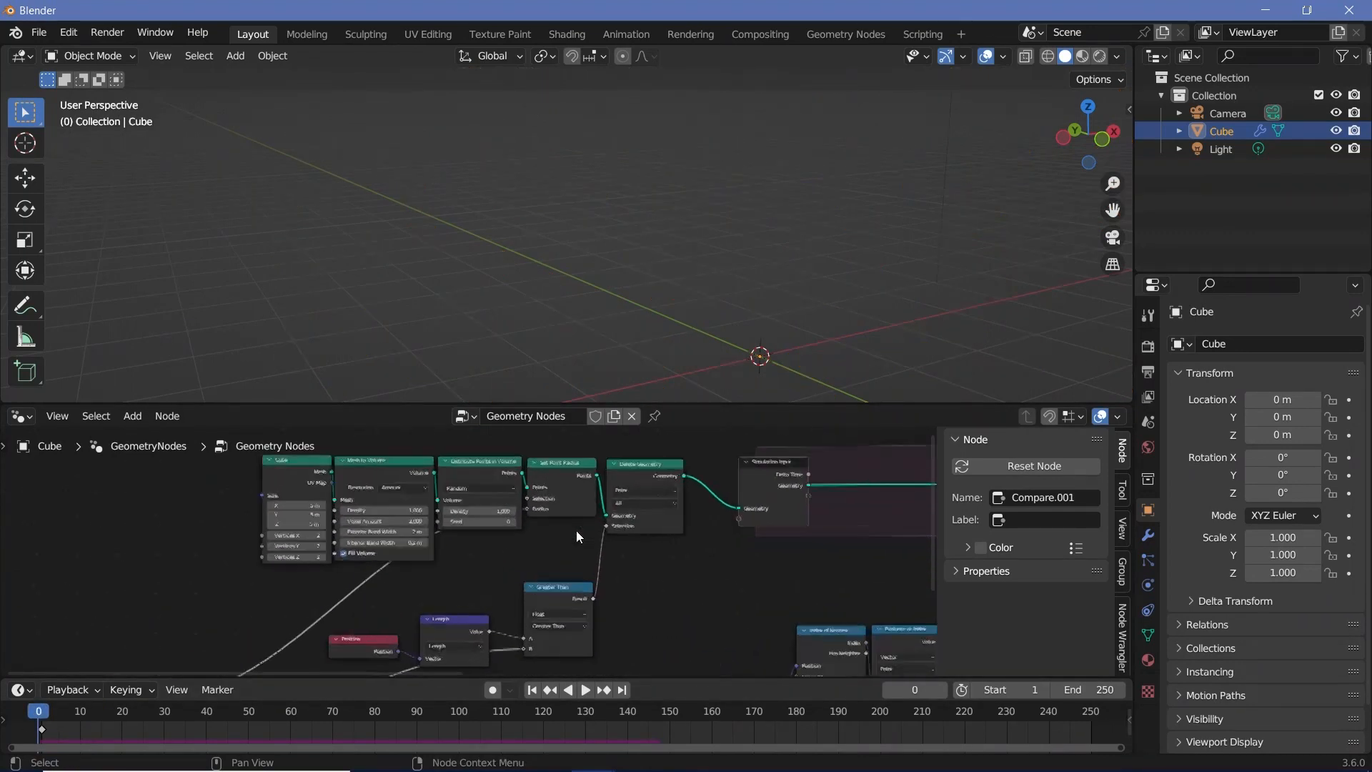
left_click(477, 509)
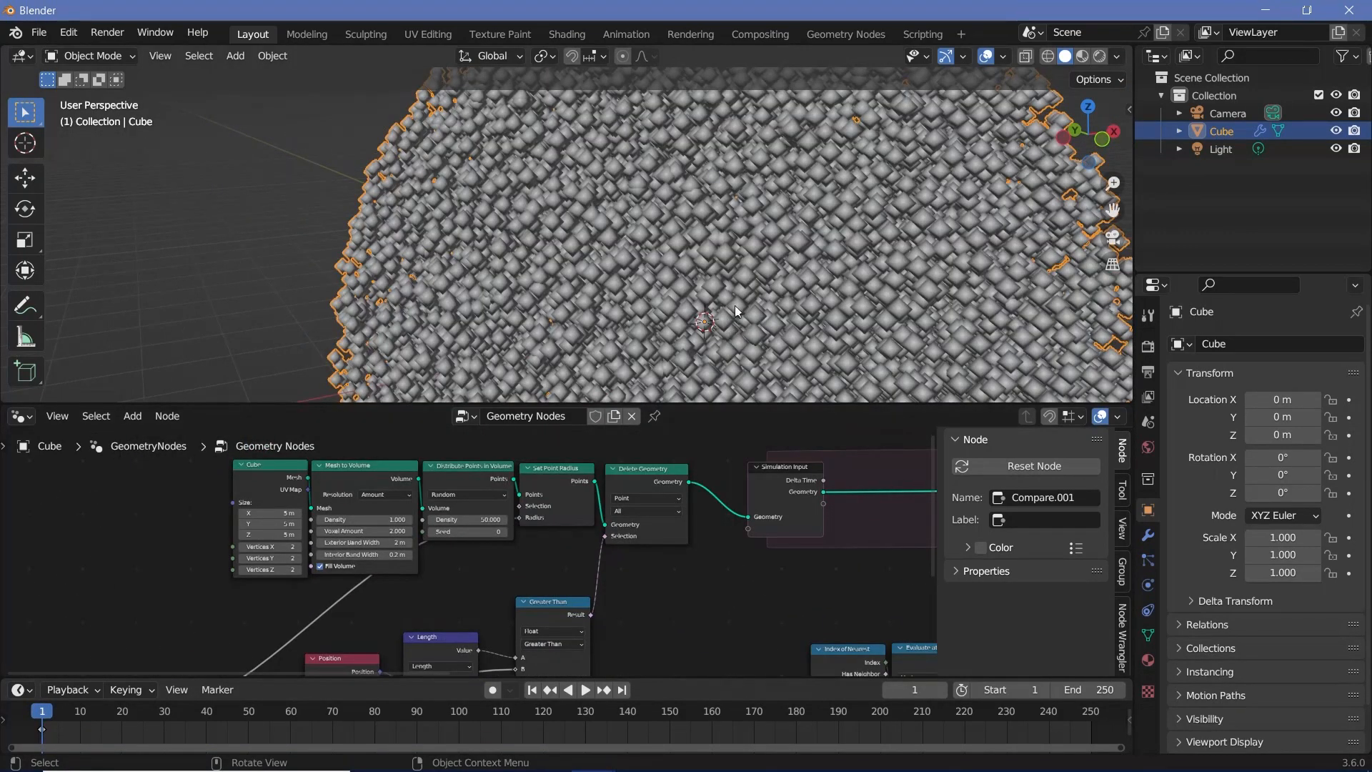
key("space")
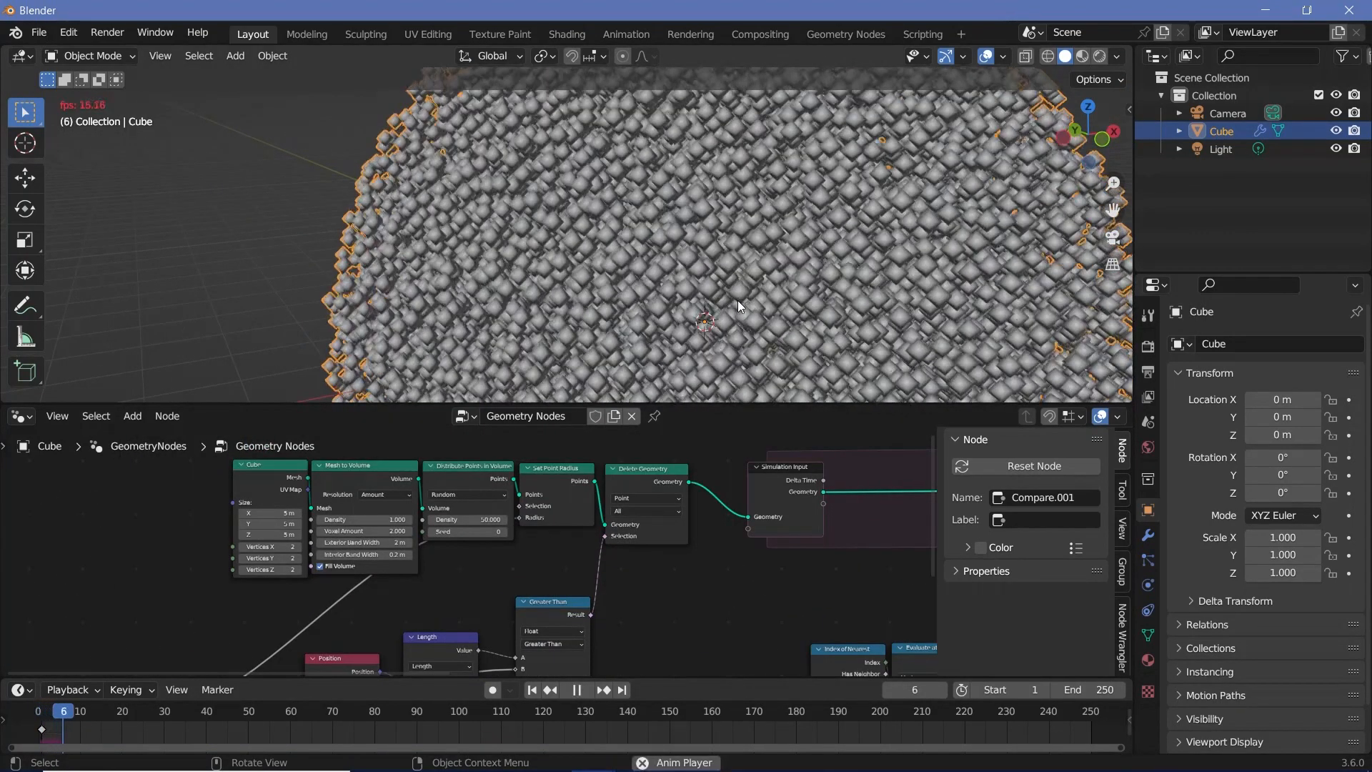
middle_click_drag(737, 300, 586, 203)
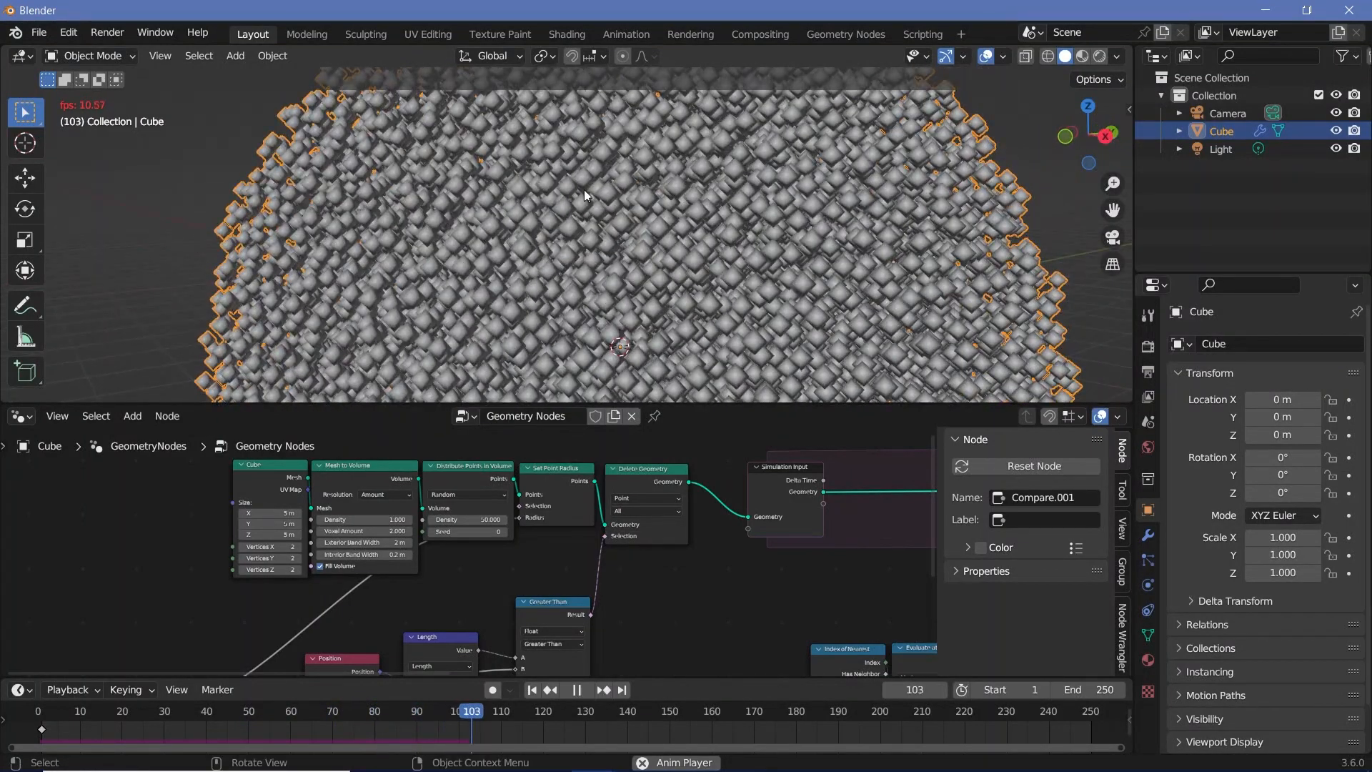
key("Escape")
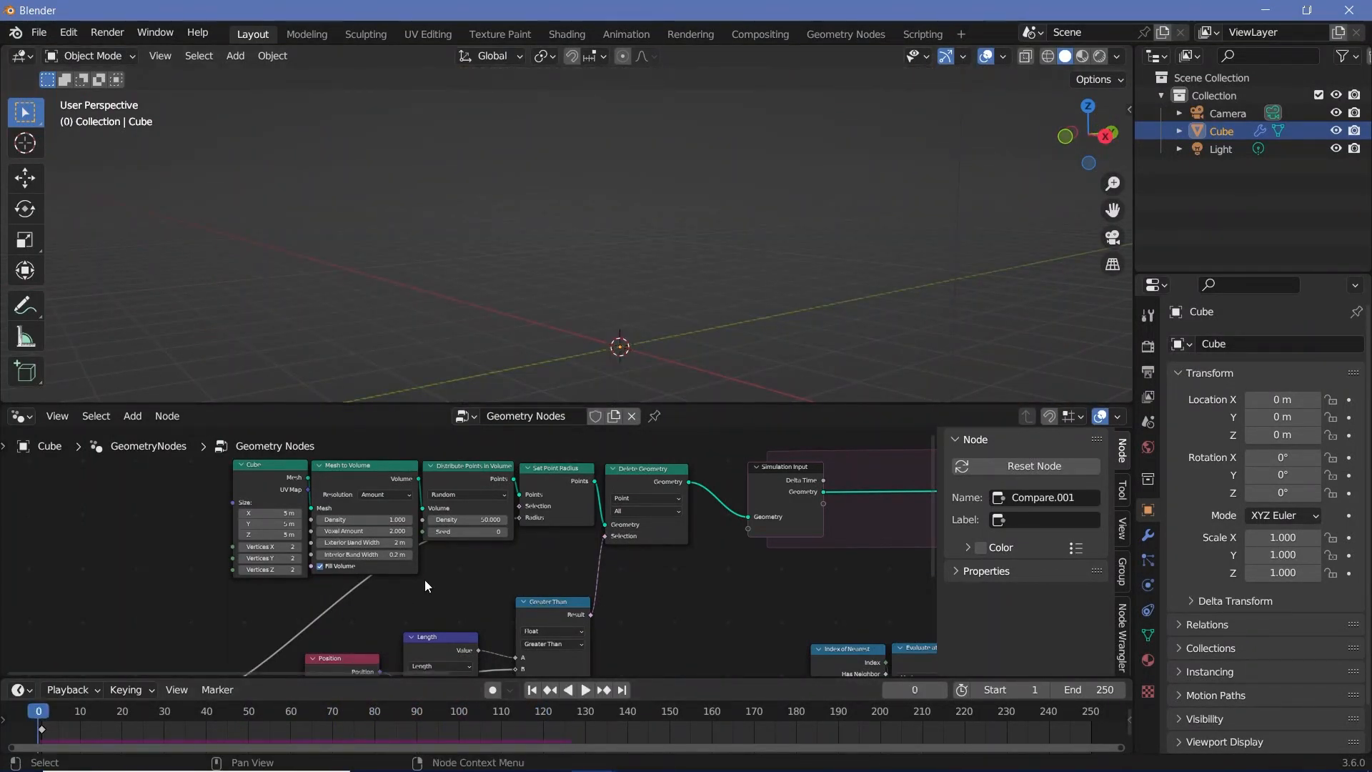
- Set the Distribute Points in Volume density to 10, play the simulation and return to frame 1
key("Right")
scroll(479, 543, "up", 2)
double_click(461, 507)
type("10")
key("Return")
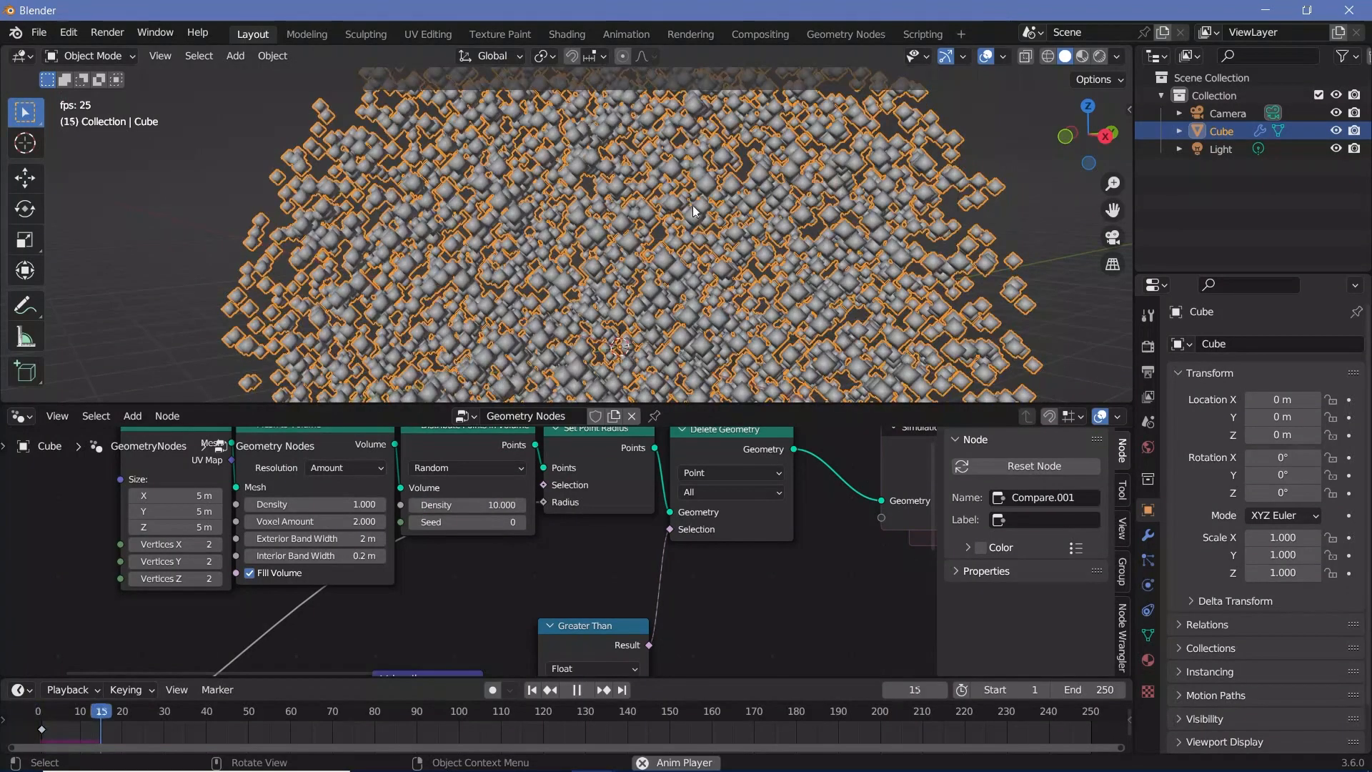
key("Left")
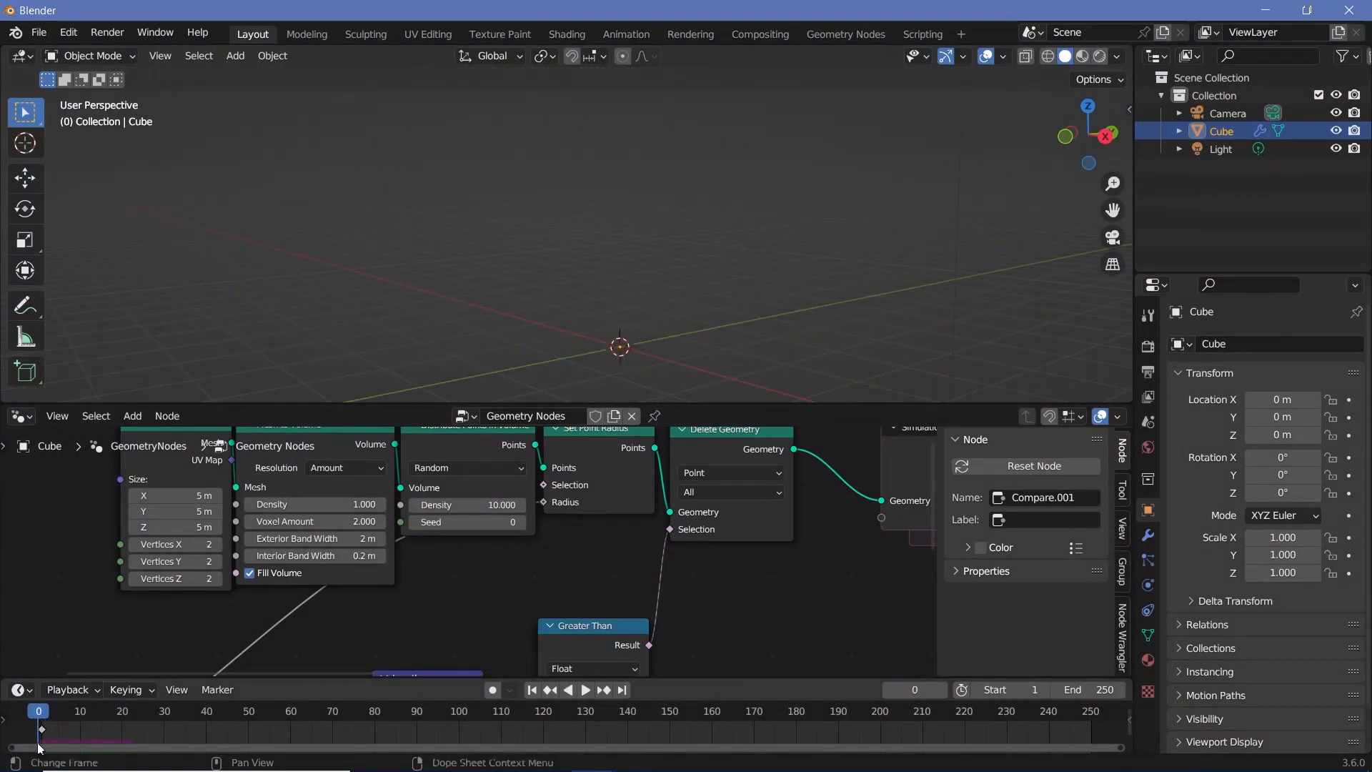
key("Right")
- Move the Simulation Output and Group Output nodes farther from Set Position to make room in the simulation zone
scroll(472, 515, "down", 2)
scroll(551, 497, "down", 2)
scroll(551, 498, "right", 5, "ctrl")
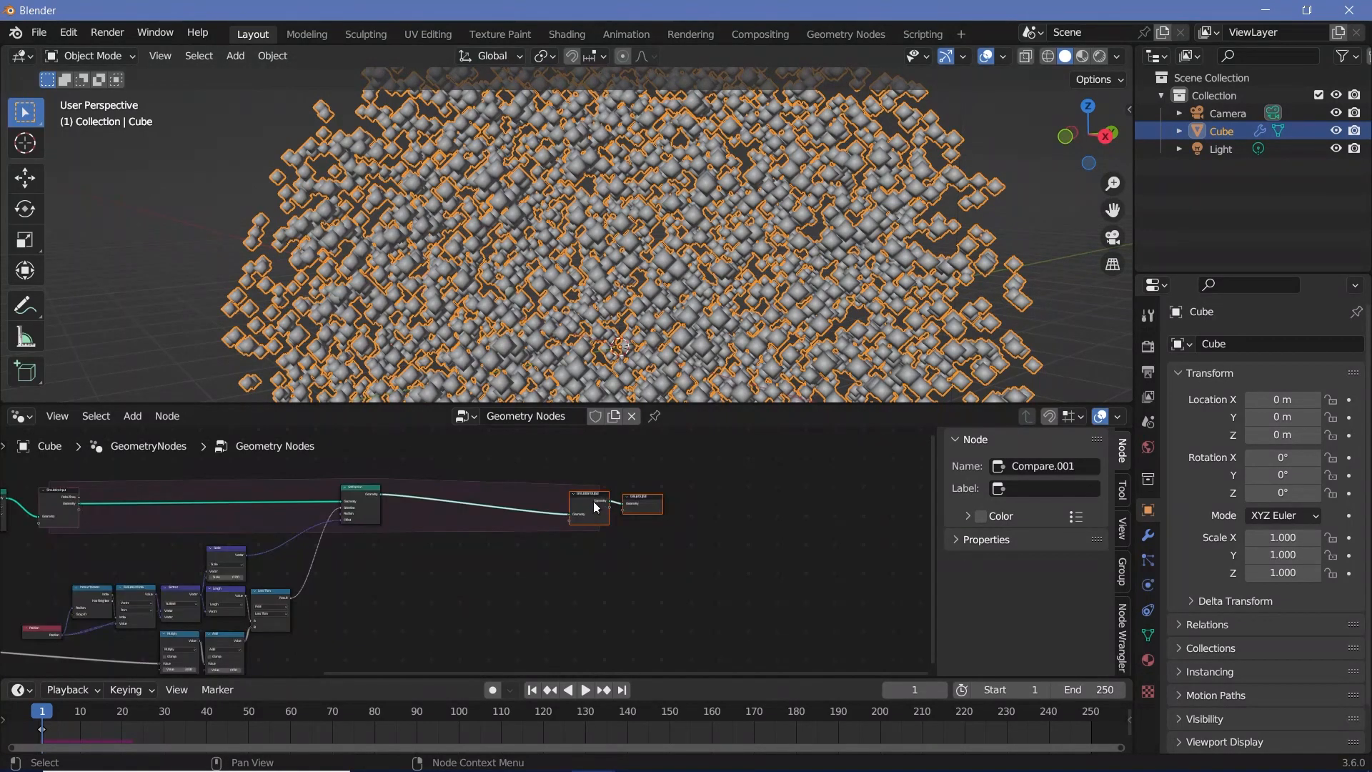
left_click_drag(596, 503, 709, 497)
scroll(460, 248, "up", 4)
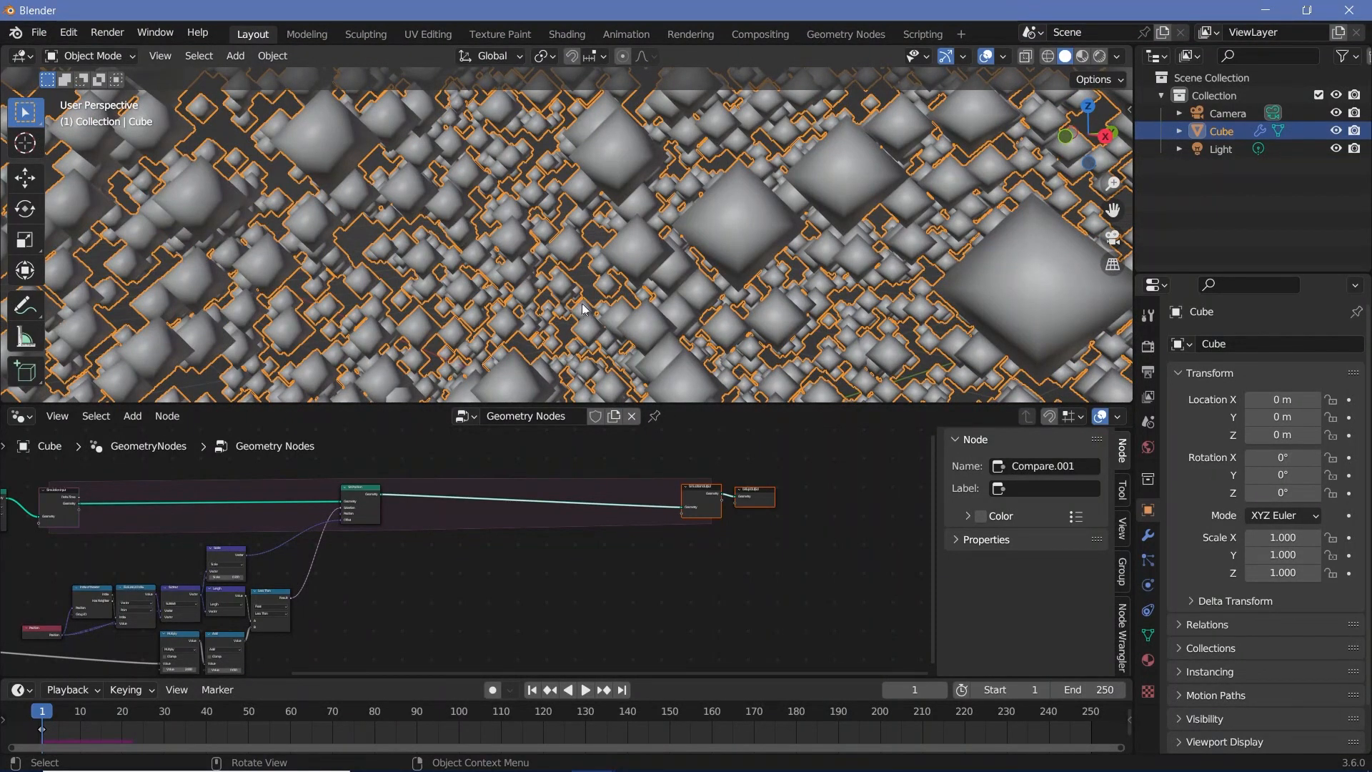
scroll(629, 273, "down", 5)
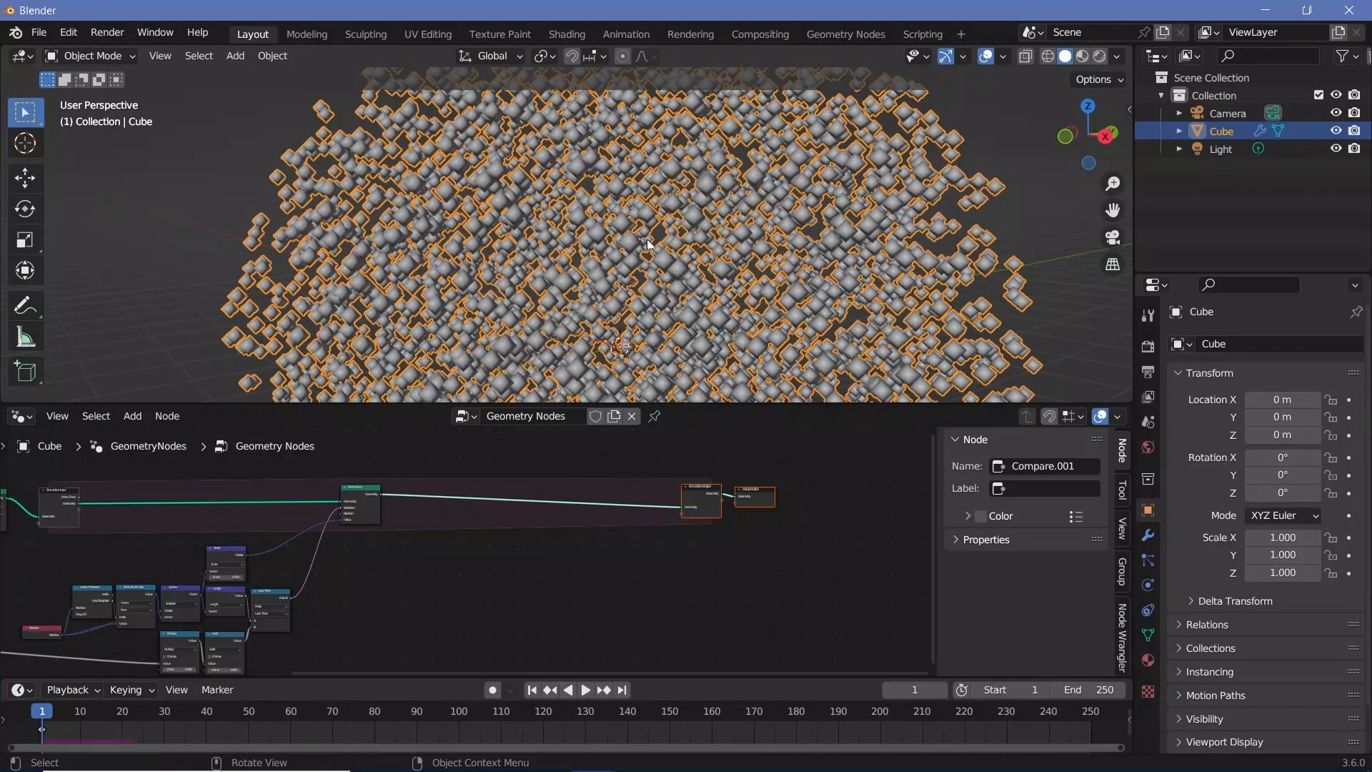
- Insert a Capture Attribute node right after the Simulation Input and set its data type to Vector
scroll(294, 539, "up", 4)
middle_click_drag(341, 564, 478, 516)
key("shift+a")
type("ca")
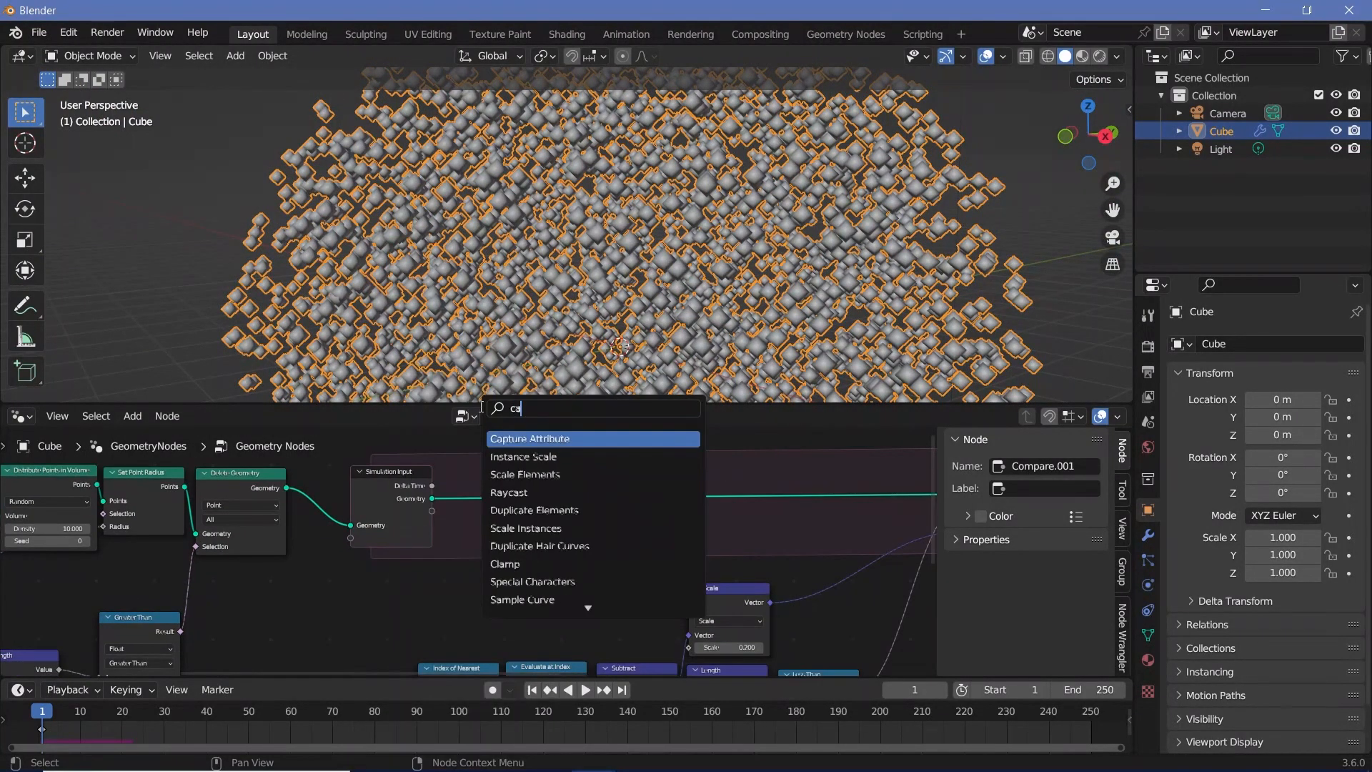
type("p")
key("Return")
left_click(505, 518)
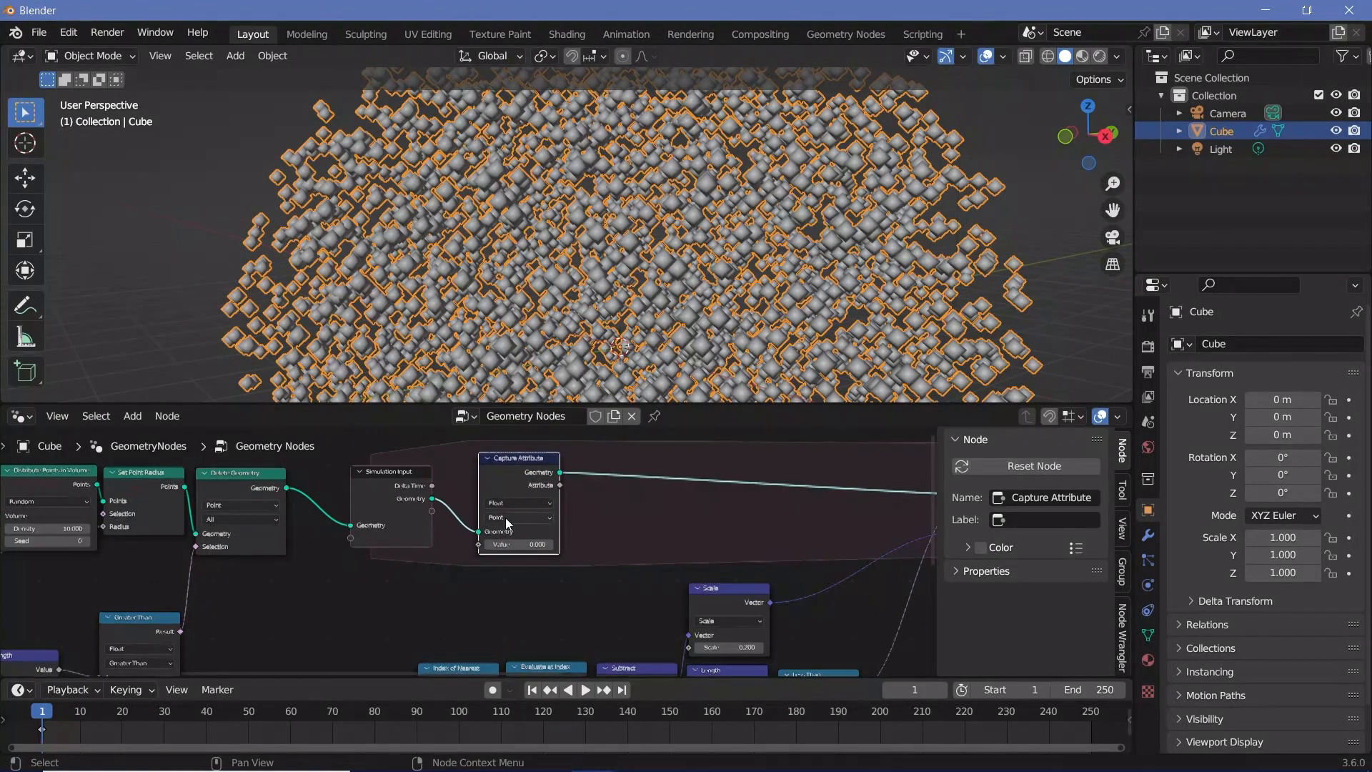
scroll(504, 517, "up", 2)
left_click(542, 483)
left_click(528, 538)
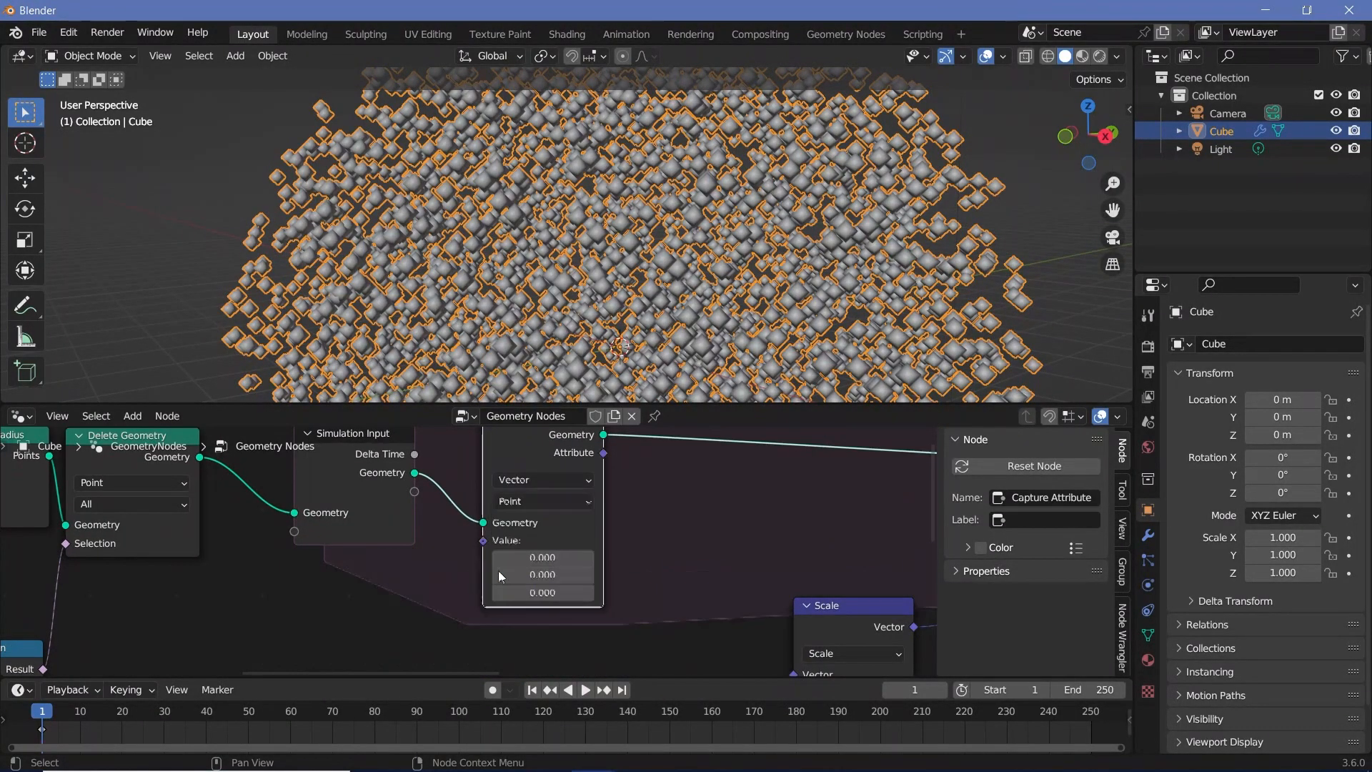
- Add a Position node below the Simulation Input and connect it to the Capture Attribute node's Value
key("shift+a")
type("pos")
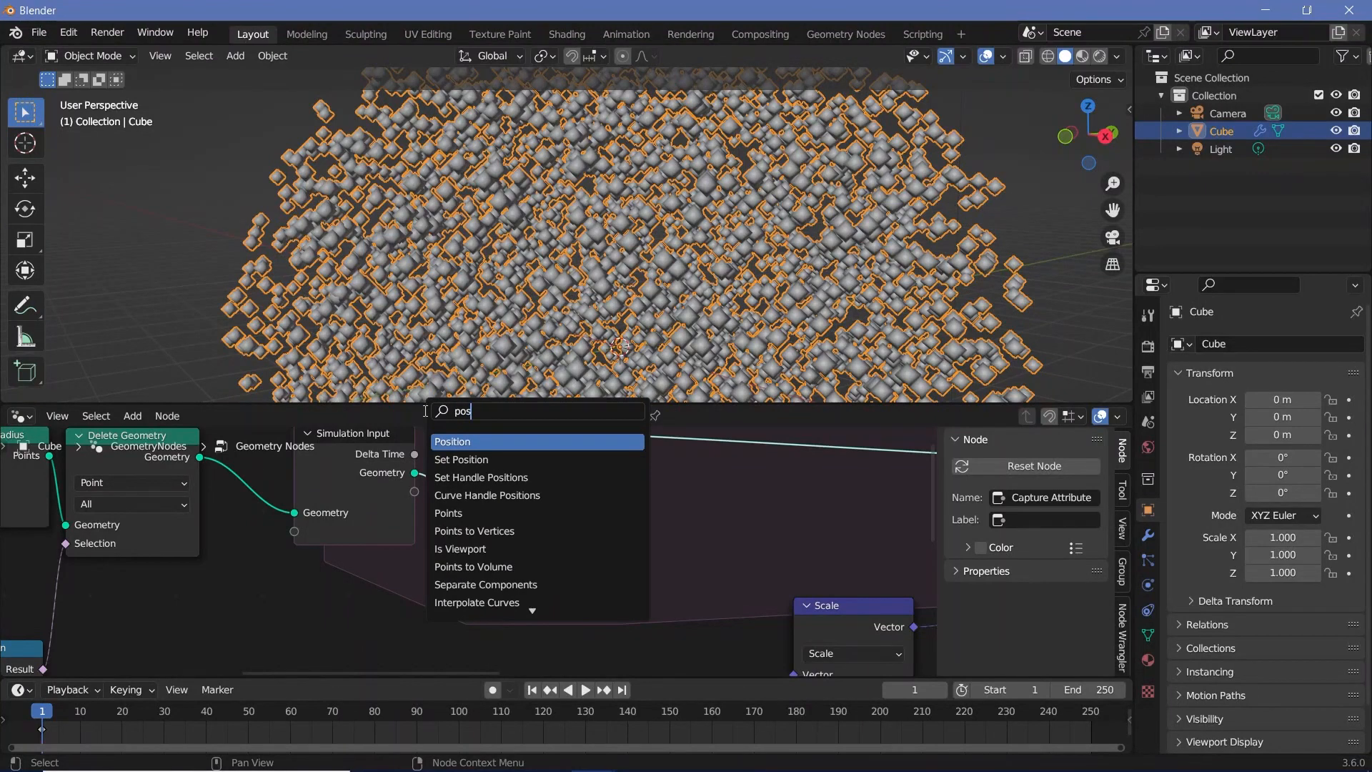
type("ition")
key("Return")
left_click(348, 619)
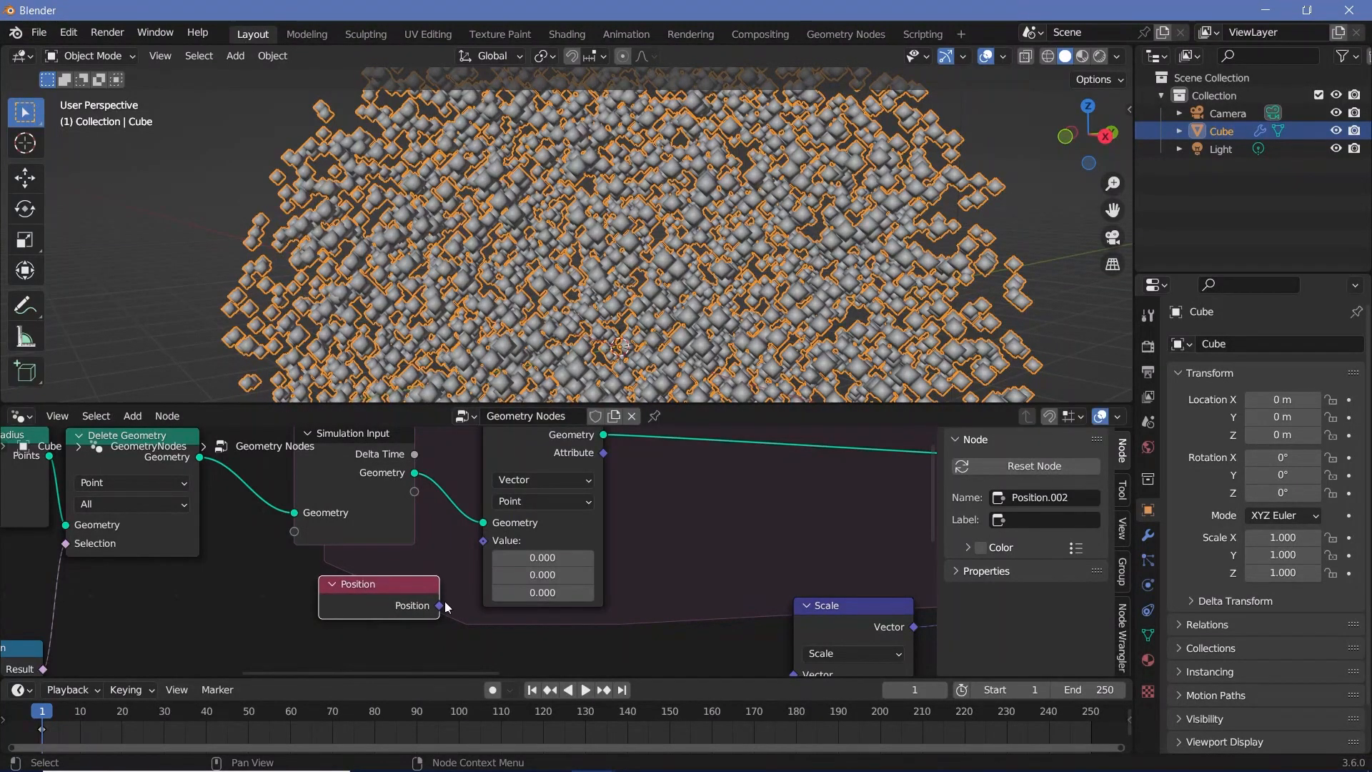
scroll(500, 532, "down", 1)
left_click_drag(439, 605, 564, 568)
- Add another Position node between Set Position and the Simulation Output, just below the geometry link
scroll(564, 568, "down", 3)
middle_click_drag(776, 556, 94, 533)
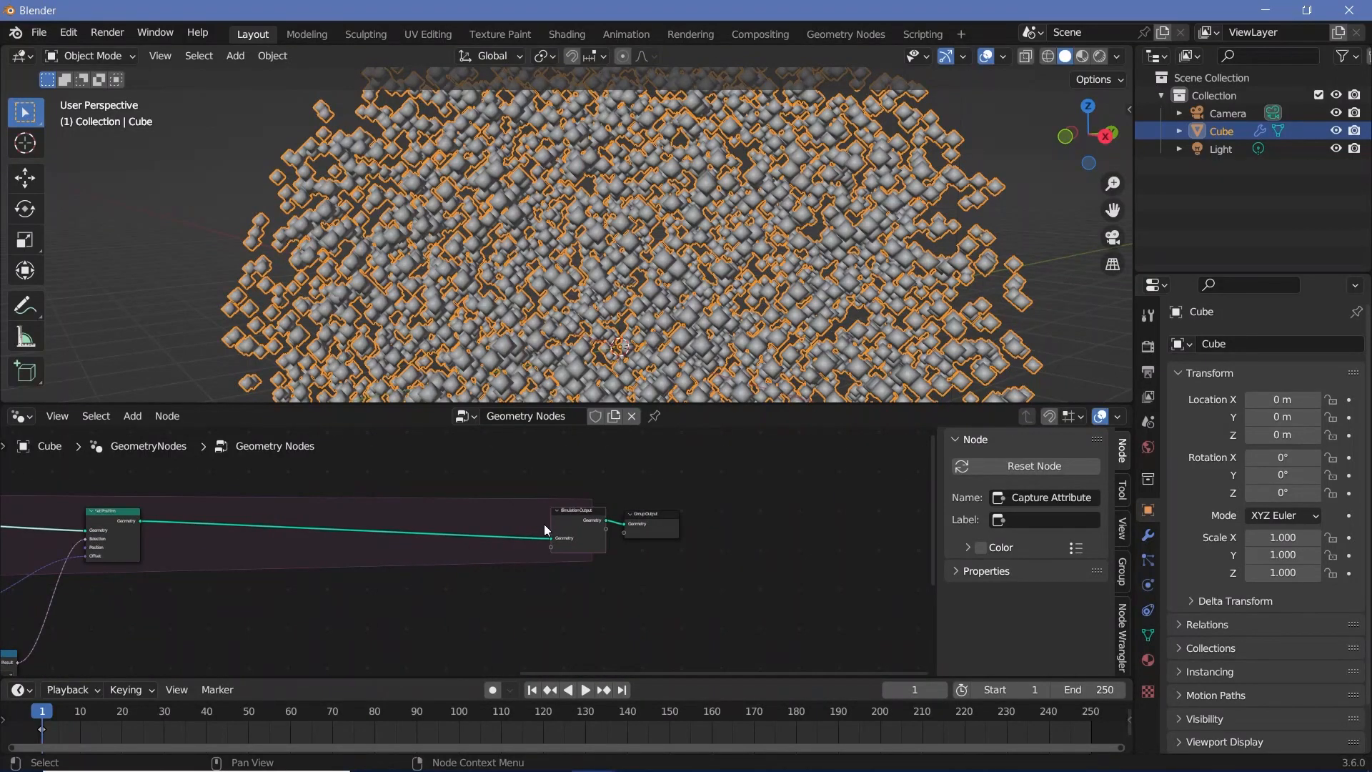
scroll(544, 525, "up", 2)
key("shift+a")
left_click(466, 406)
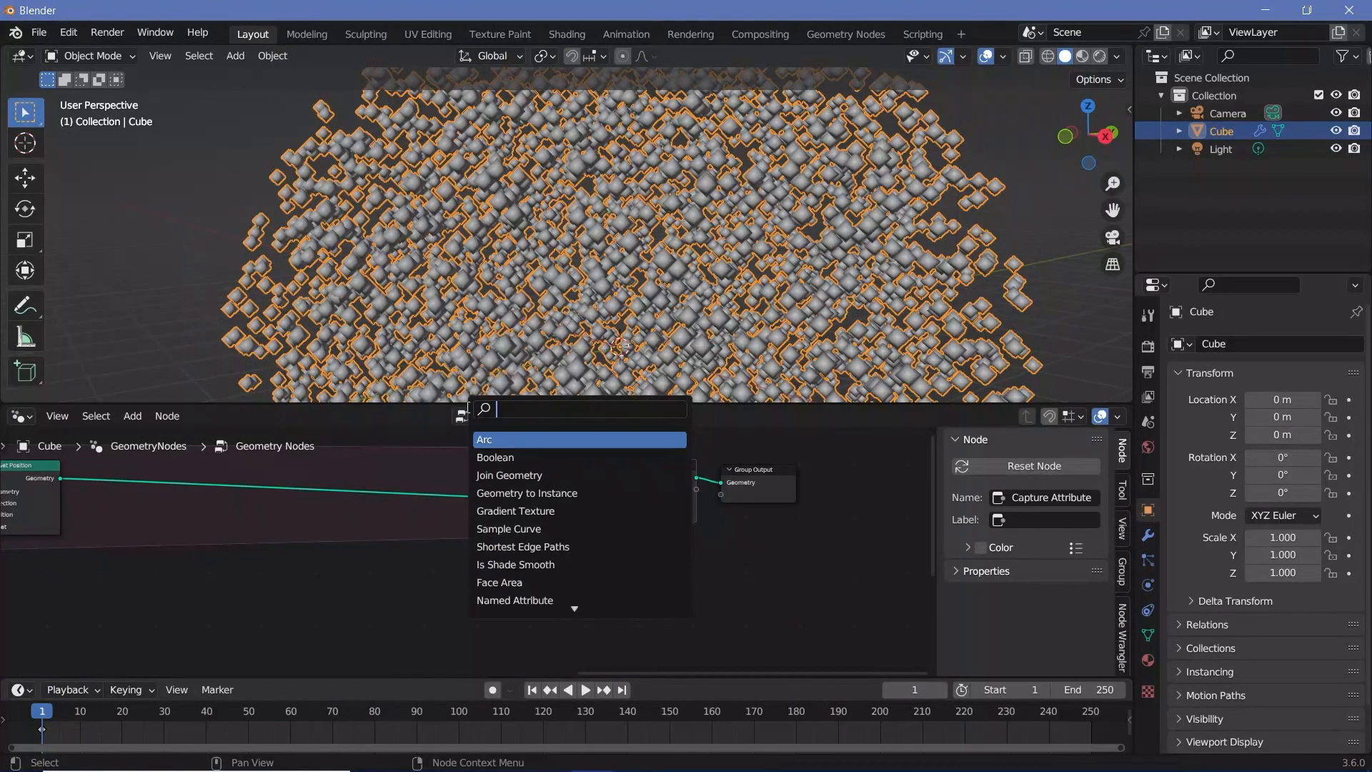
type("position")
key("Return")
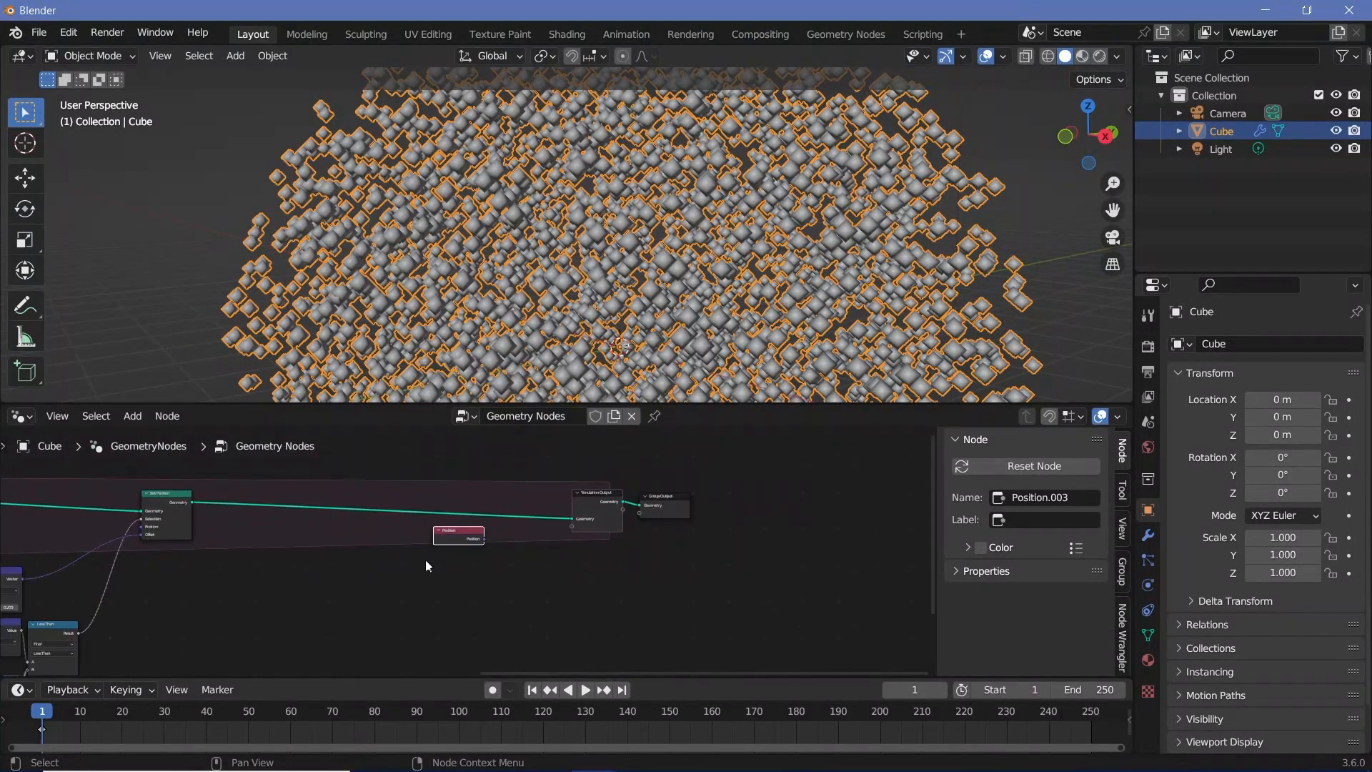
middle_click_drag(426, 560, 685, 564)
left_click(50, 581)
left_click(703, 543)
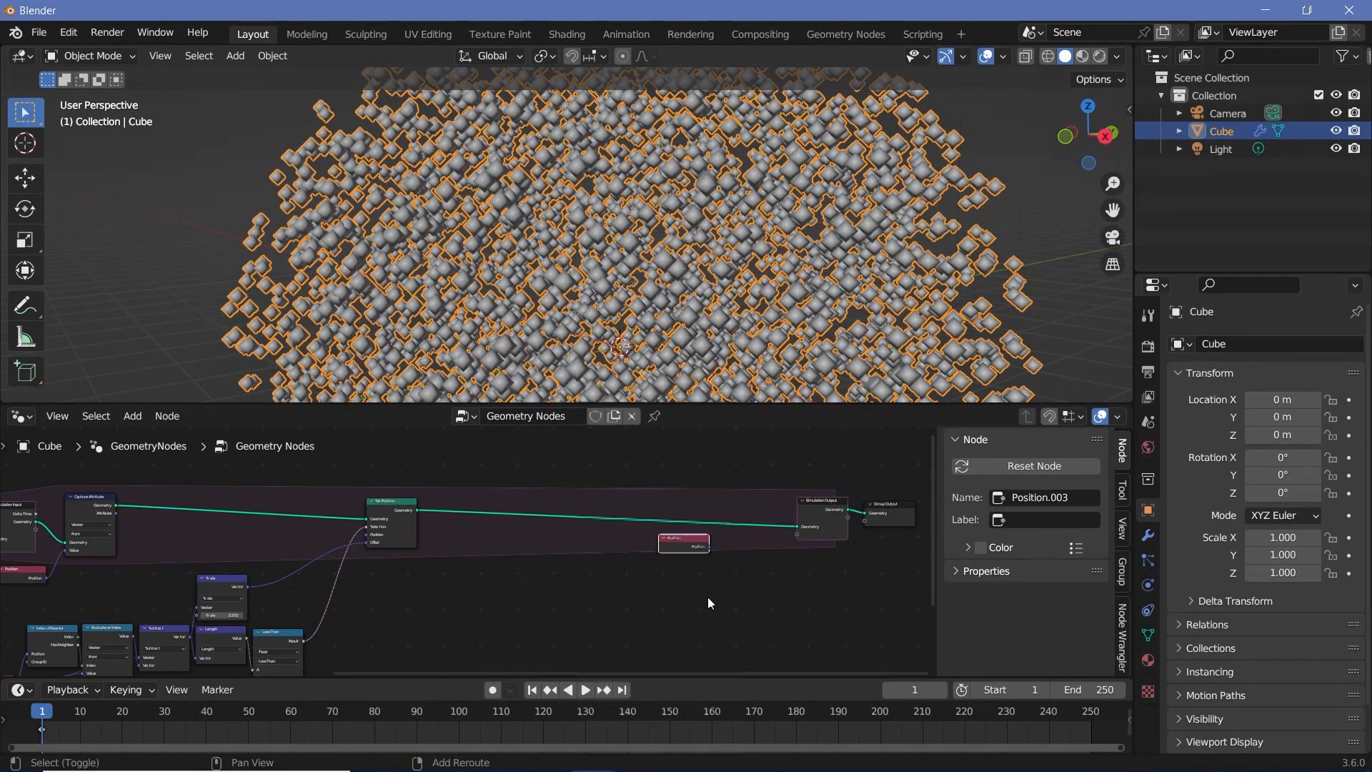
- Add a Vector Math node beside the new Position node and set its operation to Subtract
key("shift+a")
left_click(684, 409)
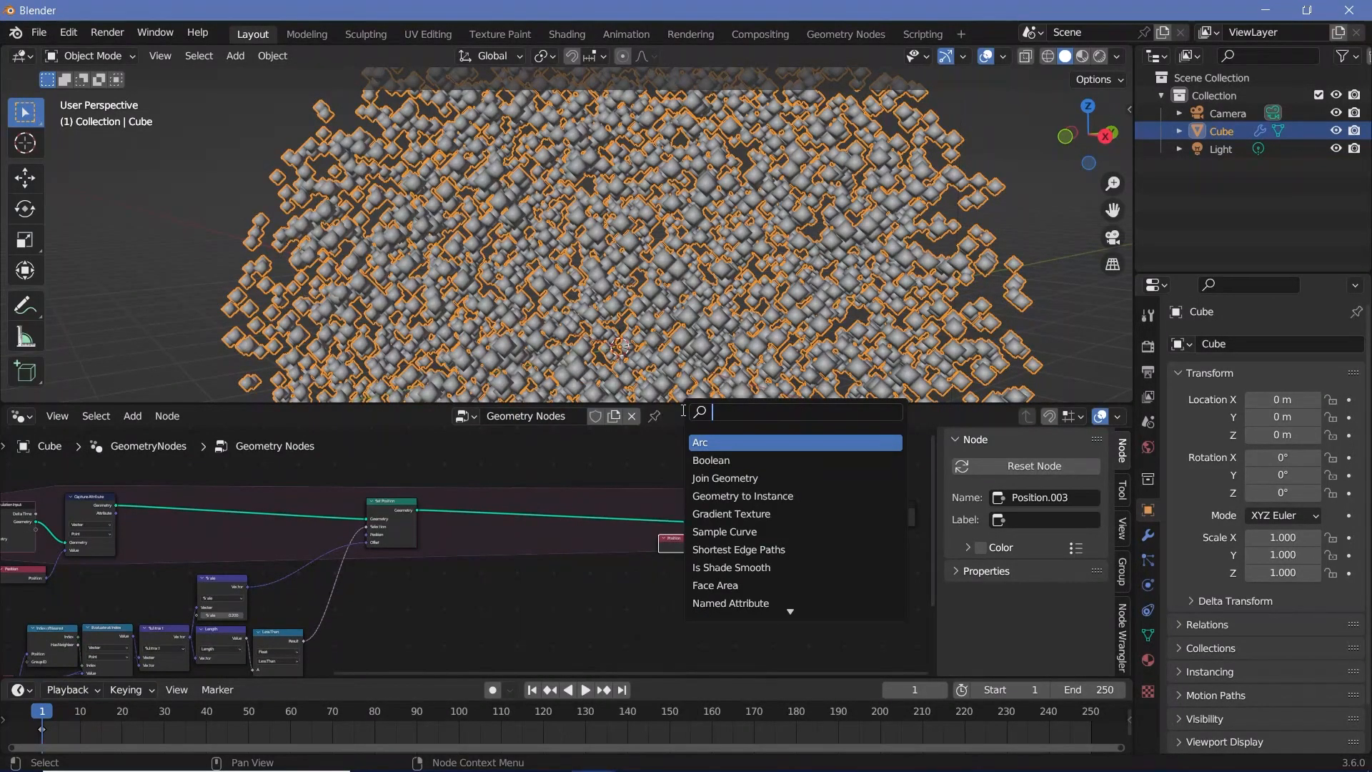
type("vect")
key("Return")
left_click(768, 584)
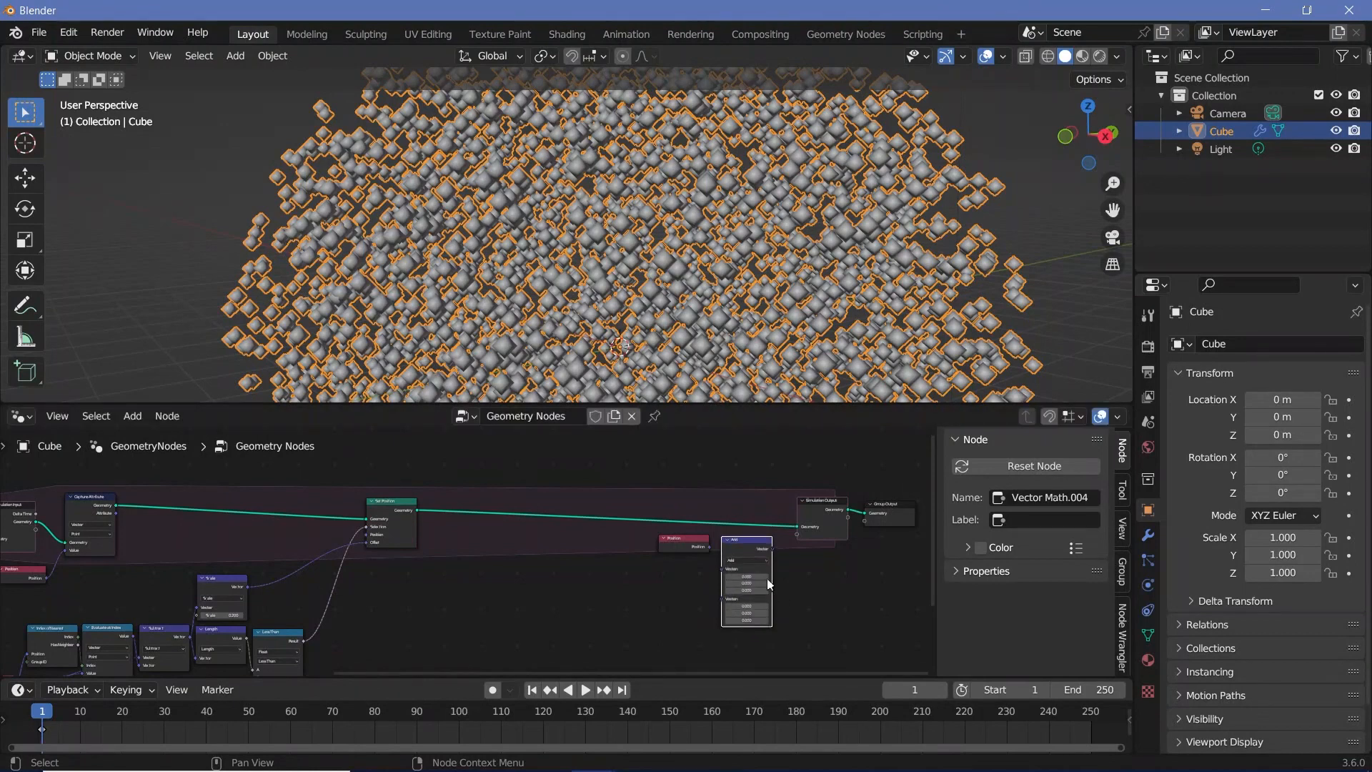
left_click(746, 559)
left_click(753, 572)
- Subtract the captured attribute from the new Position and feed the result into a new Simulation Output socket
left_click_drag(683, 545, 725, 572)
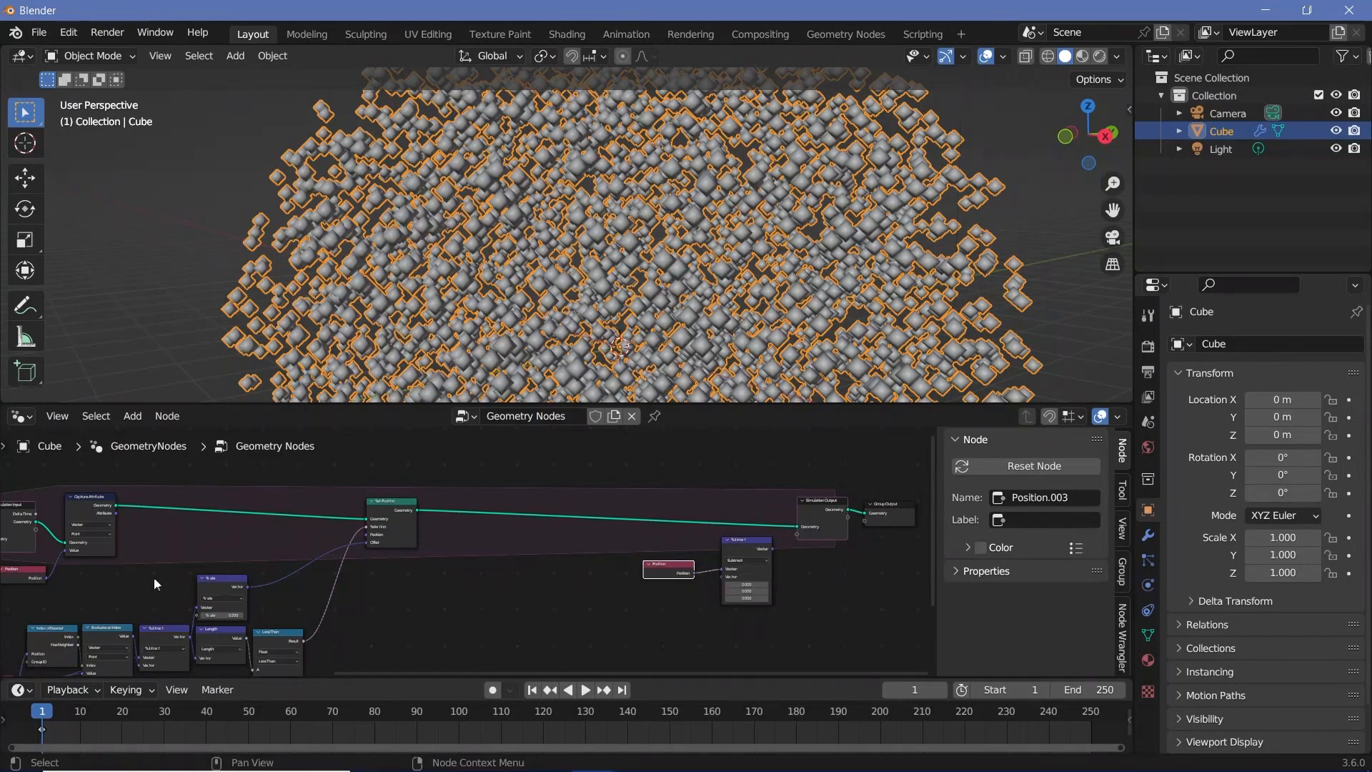
left_click_drag(118, 513, 800, 536)
left_click(672, 572)
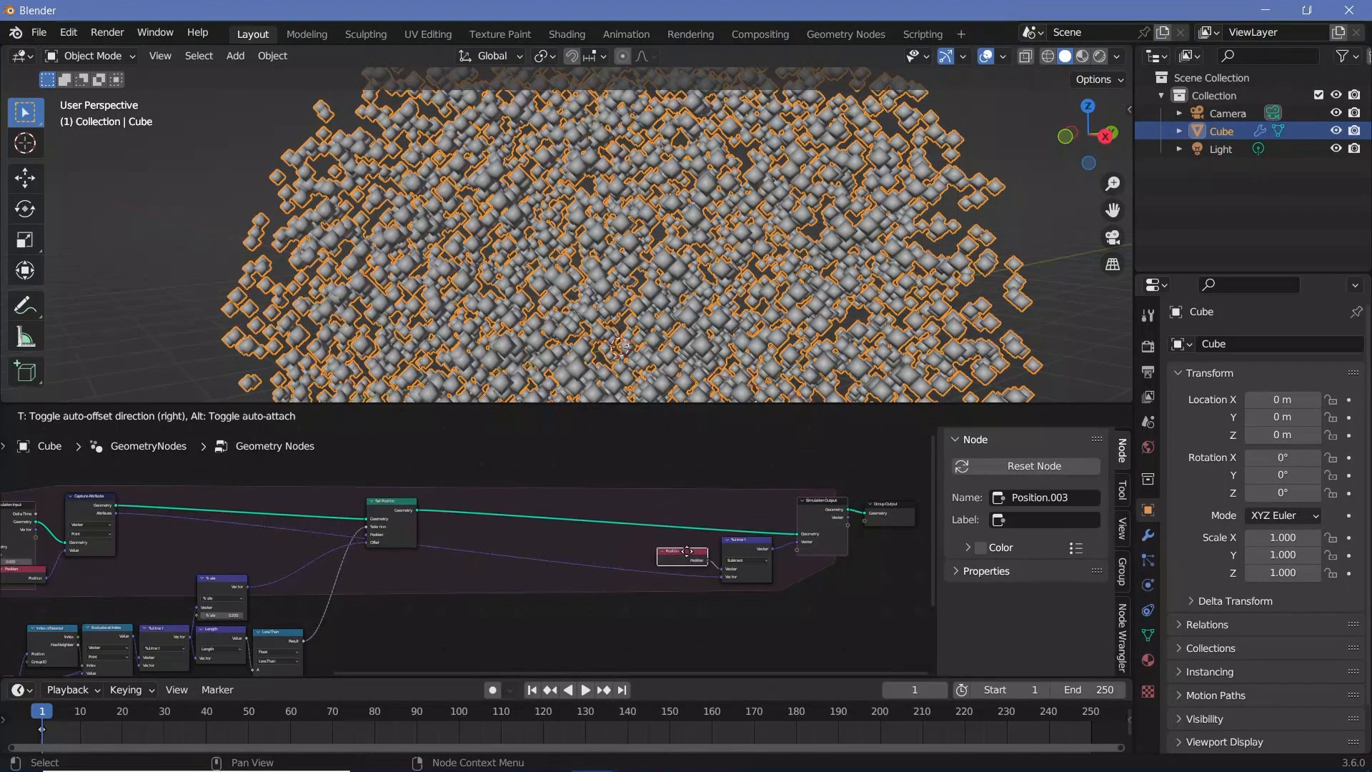
scroll(464, 565, "up", 4)
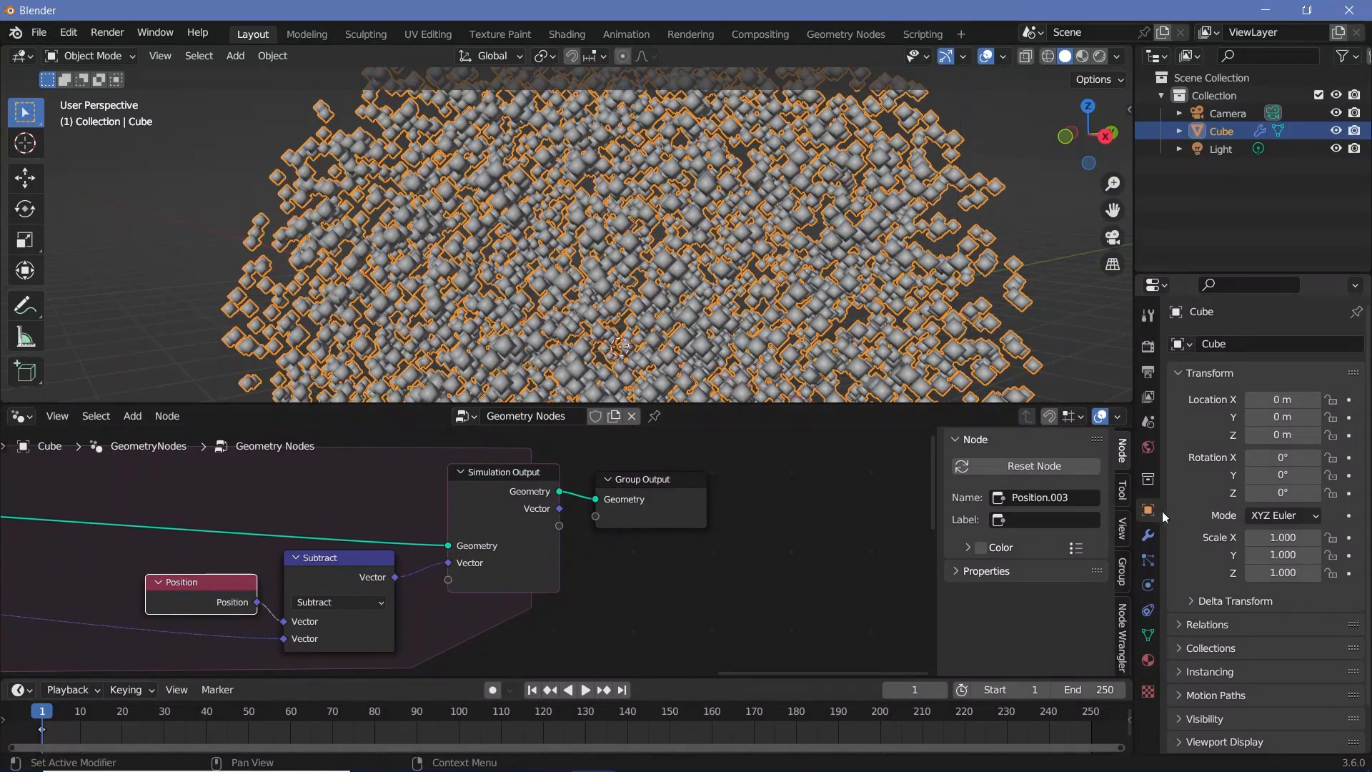
- Rename the Simulation Output node's Vector state to Velocity
left_click(502, 479)
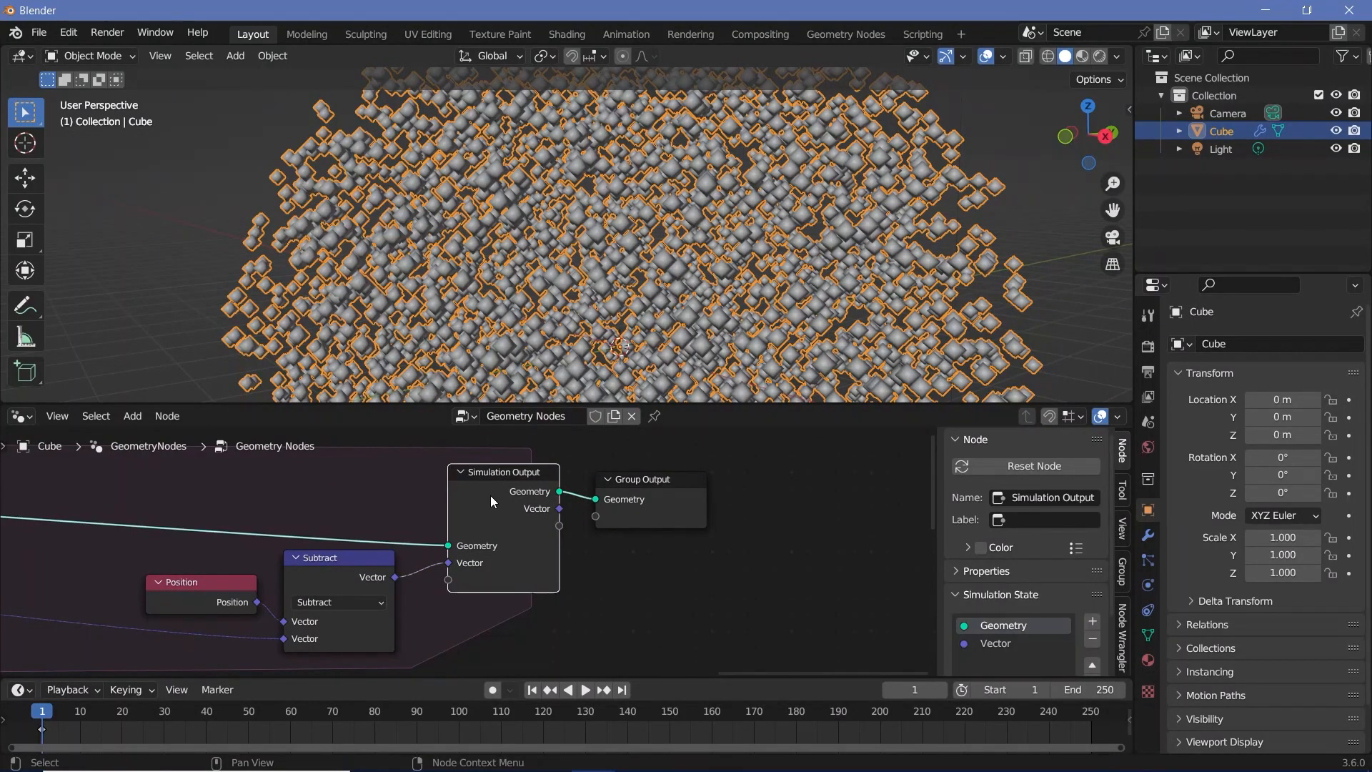
scroll(968, 528, "down", 3)
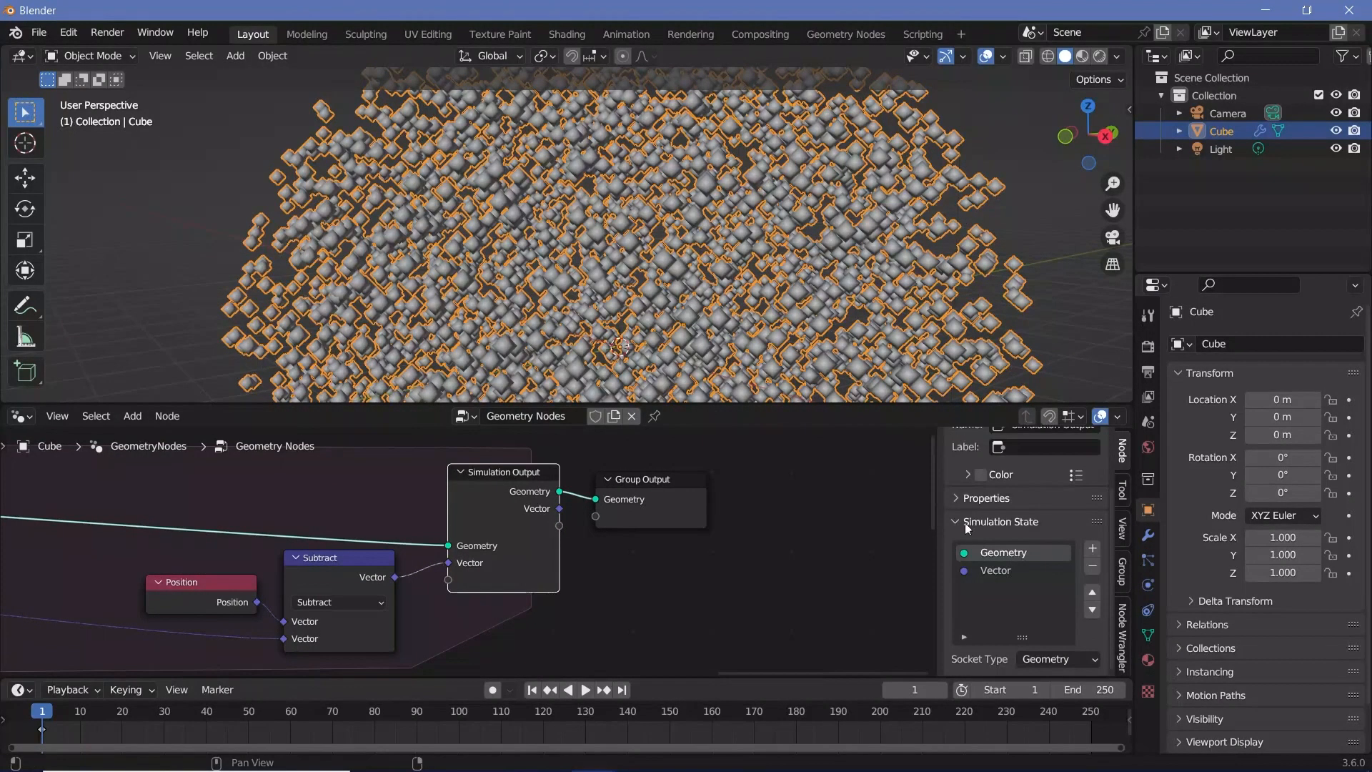
double_click(997, 571)
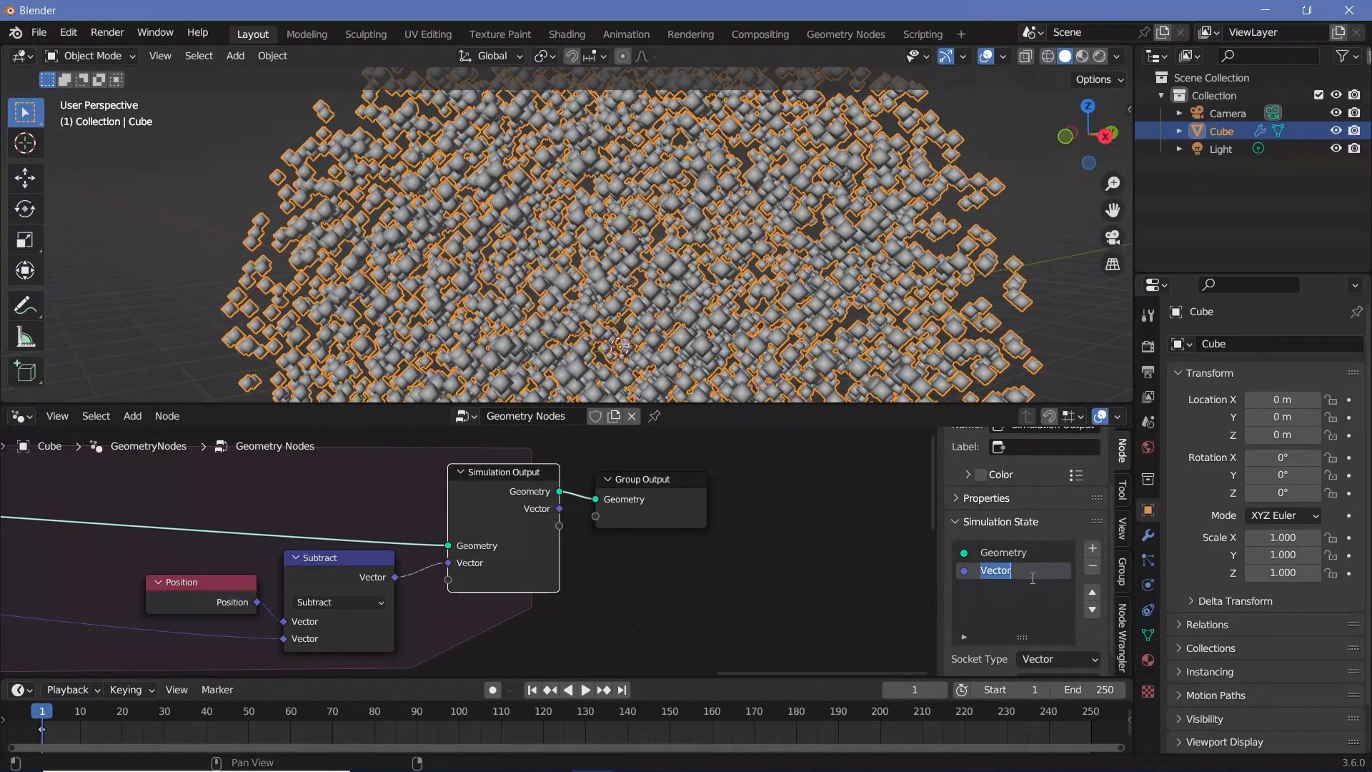
type("Velocity")
key("Return")
- Move the Position node that feeds Capture Attribute clear of the Simulation Input node, placing it just below
scroll(500, 557, "down", 2)
left_click_drag(408, 570, 515, 579)
middle_click_drag(474, 585, 930, 600)
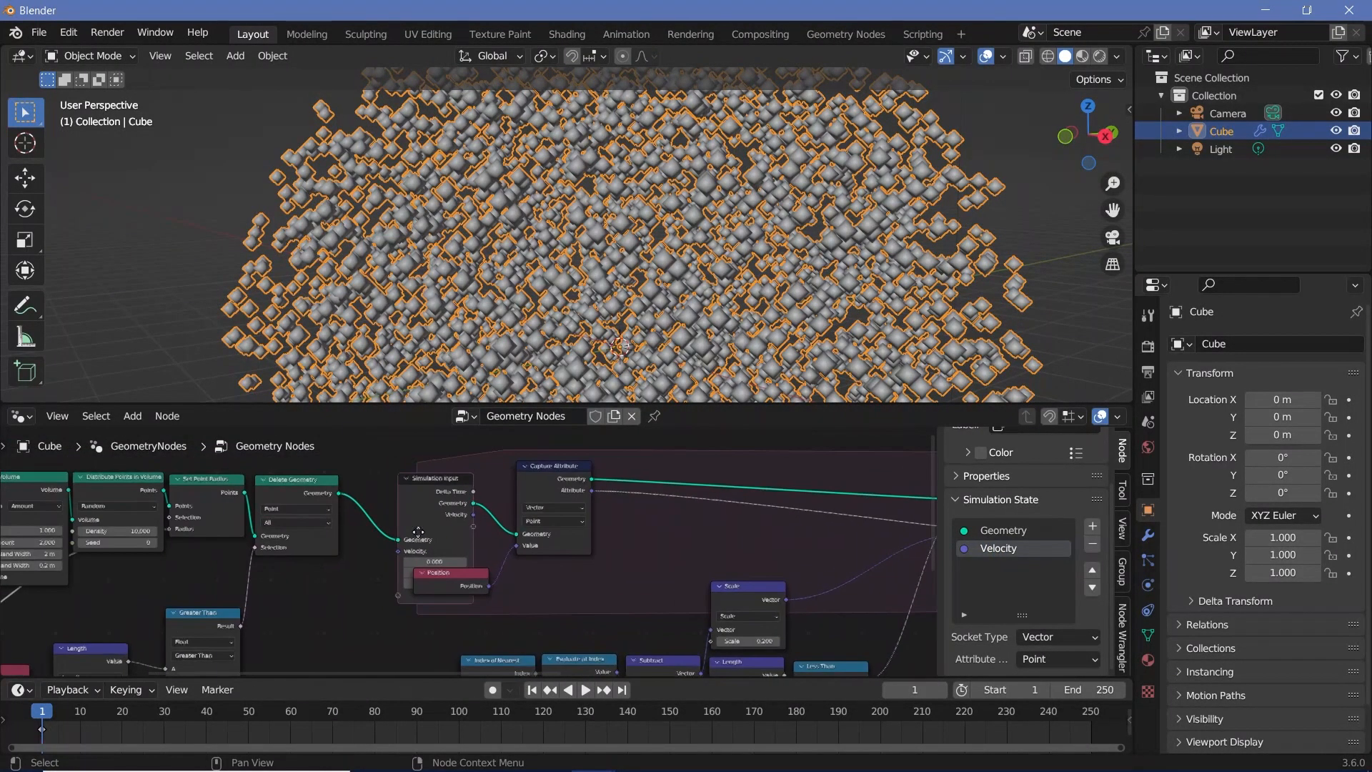
scroll(468, 541, "up", 2)
left_click(432, 493)
mouse_move(484, 599)
left_mouse_down()
mouse_move(461, 657)
mouse_move(461, 601)
left_mouse_up()
middle_click_drag(516, 538, 359, 564)
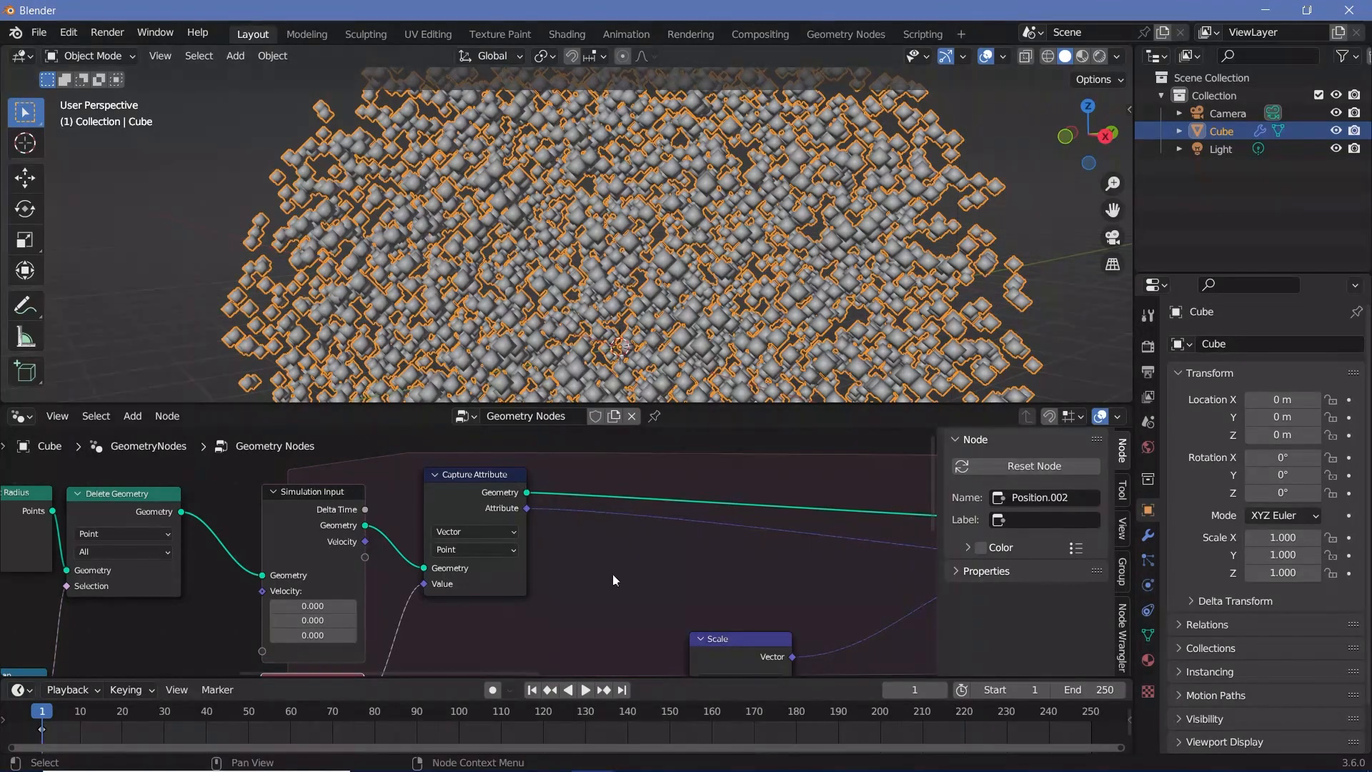
- Insert a Set Position node right after Capture Attribute and connect the Simulation Input's Velocity to its Offset
scroll(611, 573, "right", 5)
key("shift+a")
left_click(513, 415)
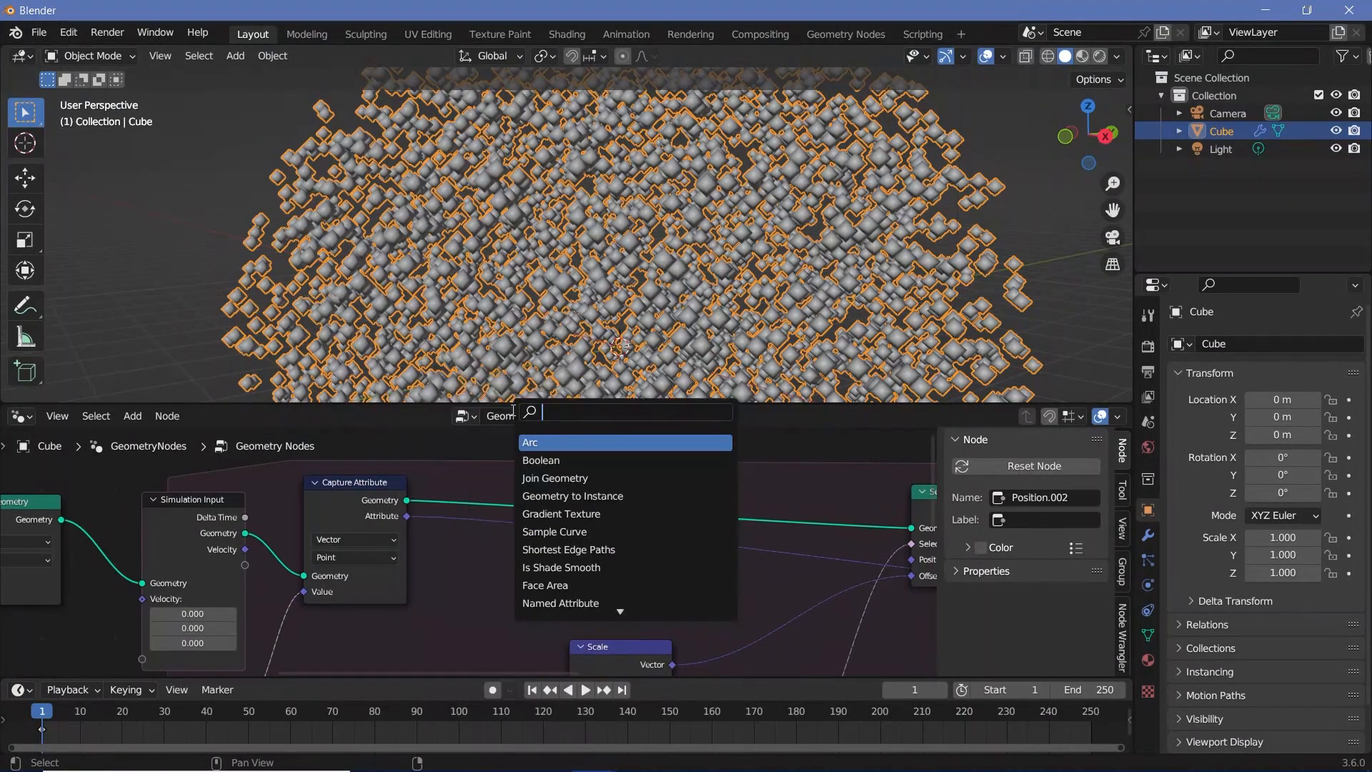
type("set pos")
key("Return")
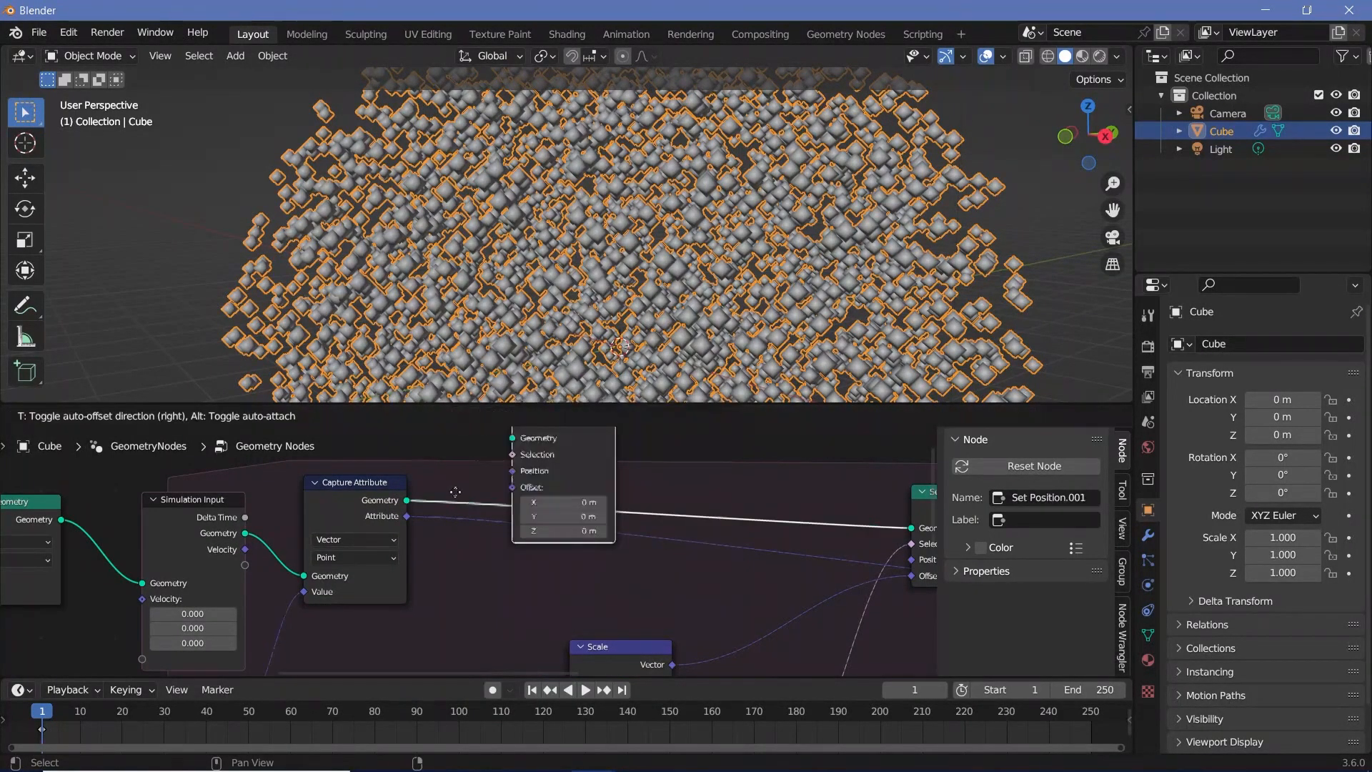
left_click(565, 488)
scroll(323, 611, "up", 1)
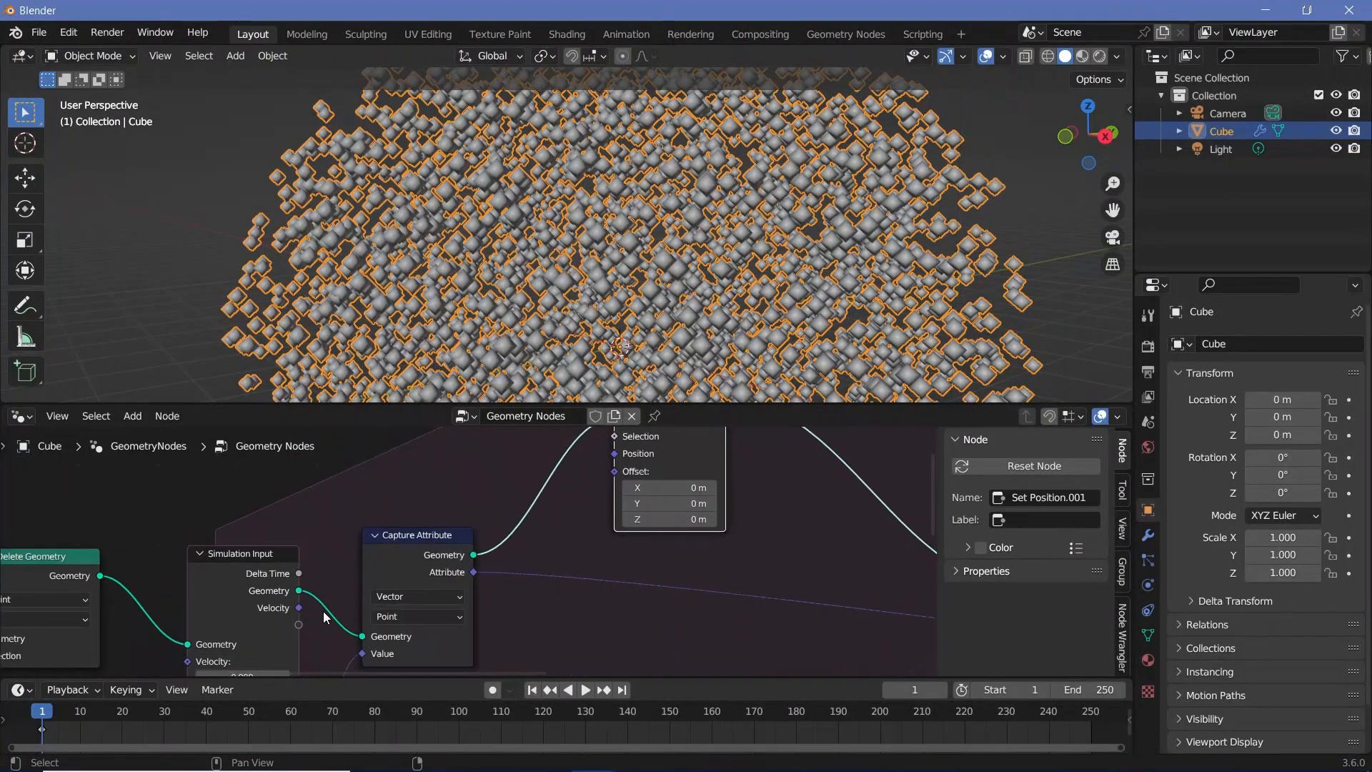
left_click_drag(300, 610, 622, 497)
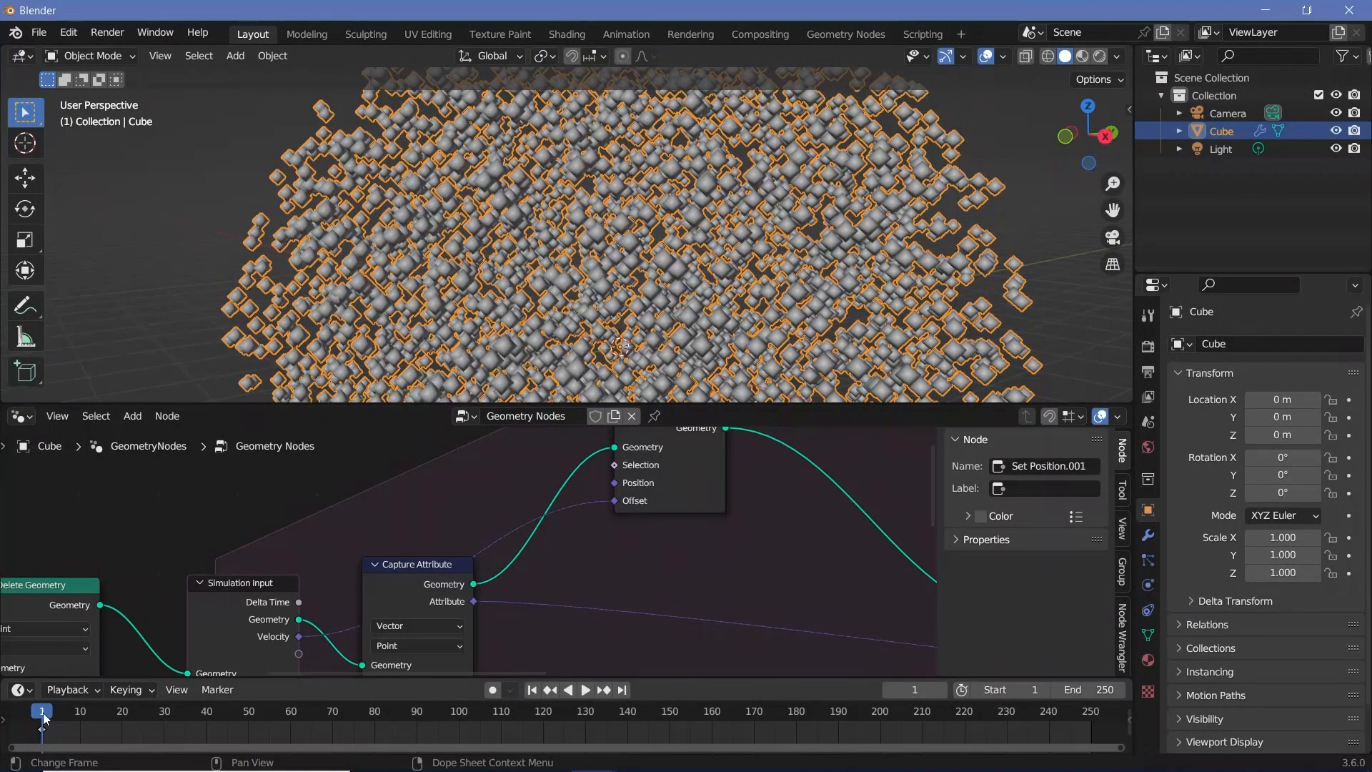
- Play the simulation to watch the points move, return to frame 1 and stop playback
key("space")
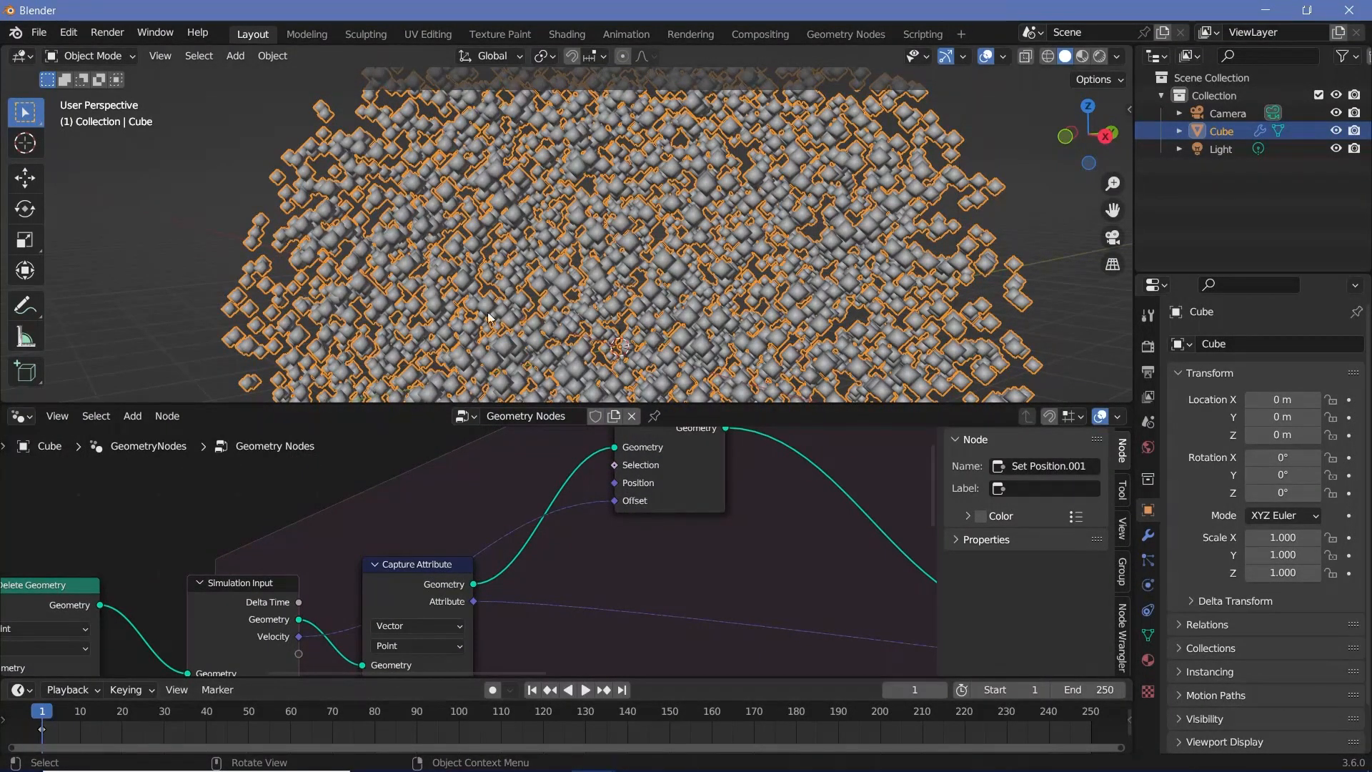
key("space")
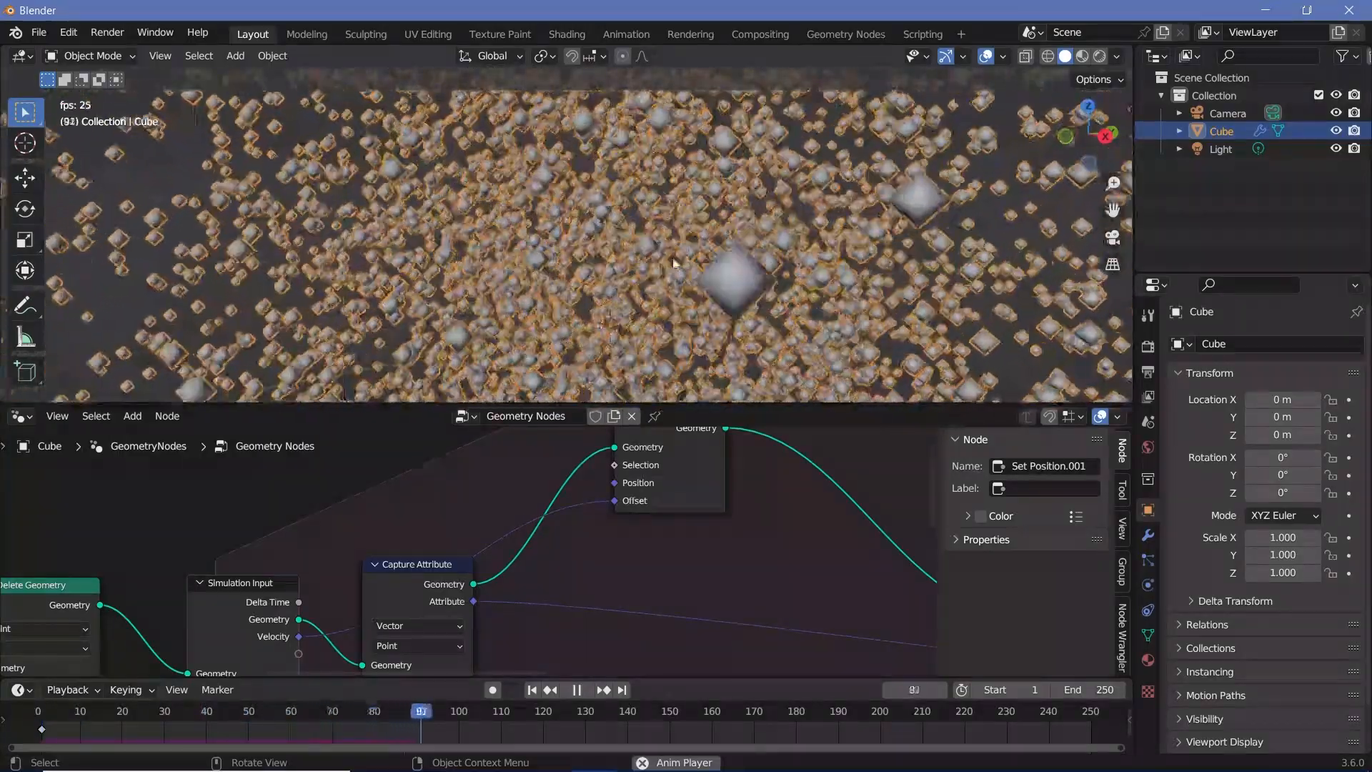
scroll(626, 234, "down", 3)
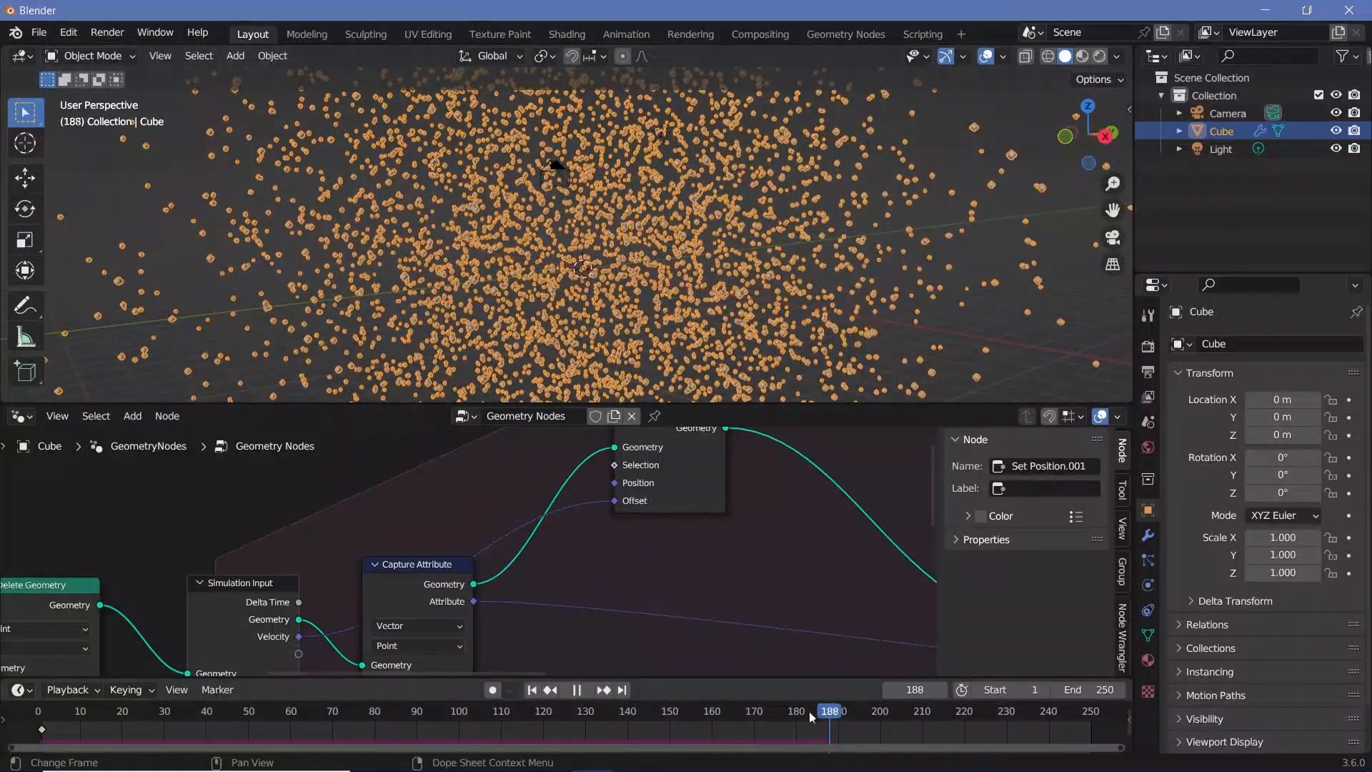
left_click(426, 700)
key("shift+Left")
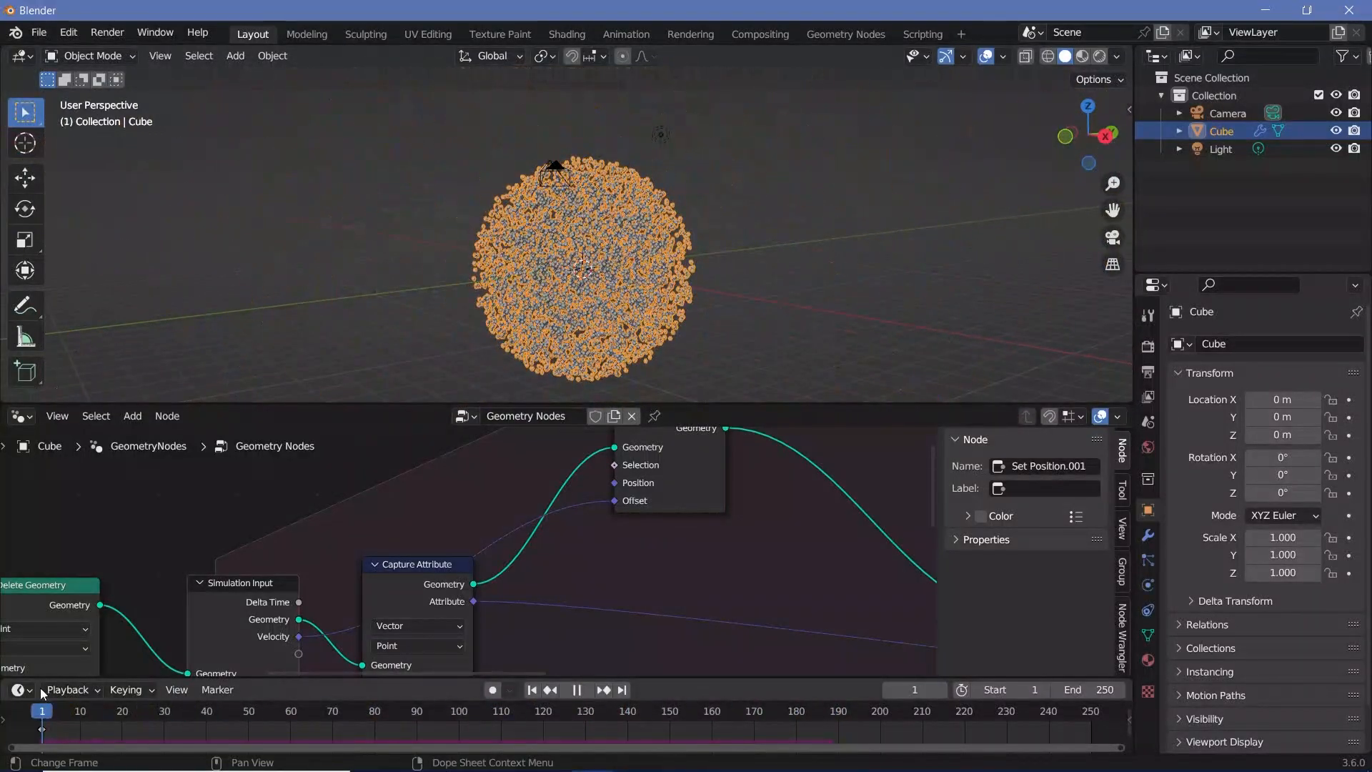
key("Escape")
- Insert a Vector Math node on the link between Velocity and the new Set Position node's Offset
middle_click_drag(693, 522, 575, 572)
scroll(671, 525, "up", 1)
left_click_drag(572, 525, 650, 533)
middle_click_drag(529, 528, 525, 498)
key("shift+a")
type("ev")
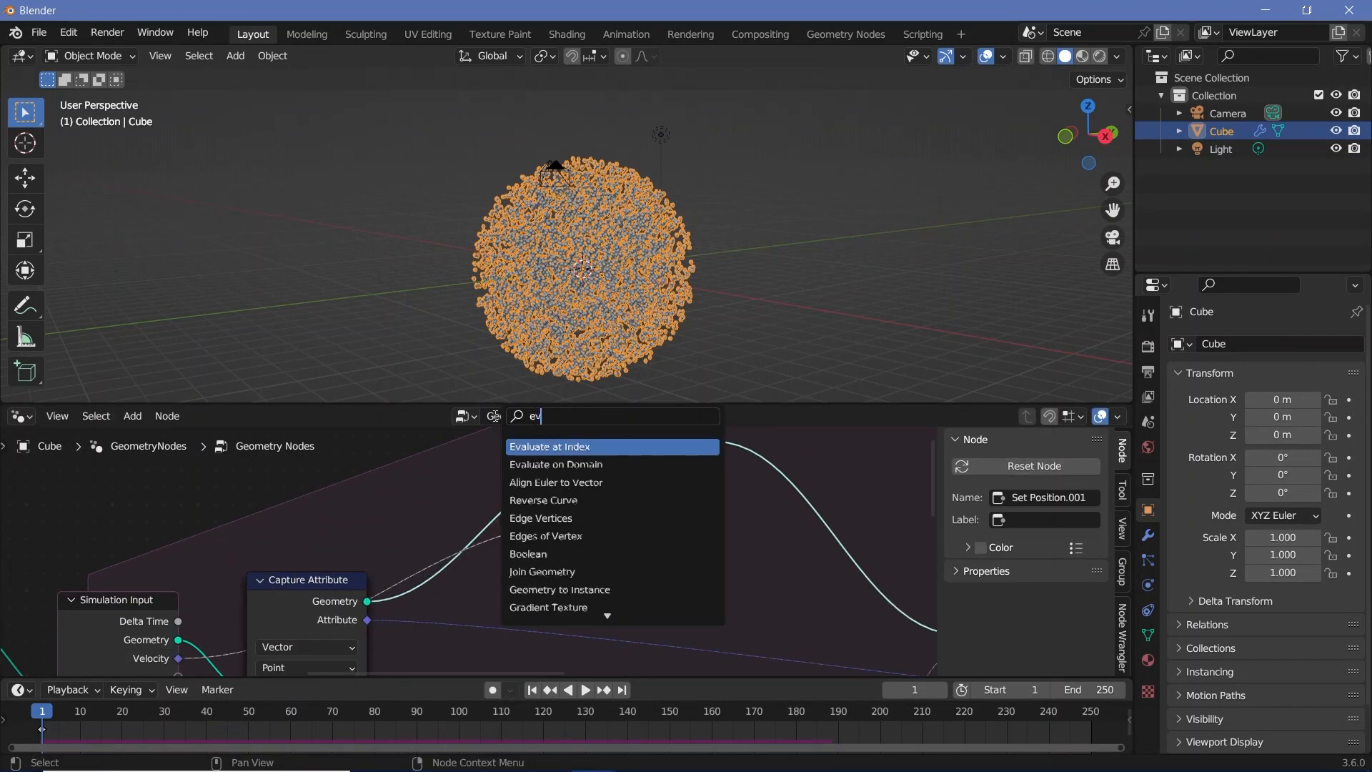
key("Return")
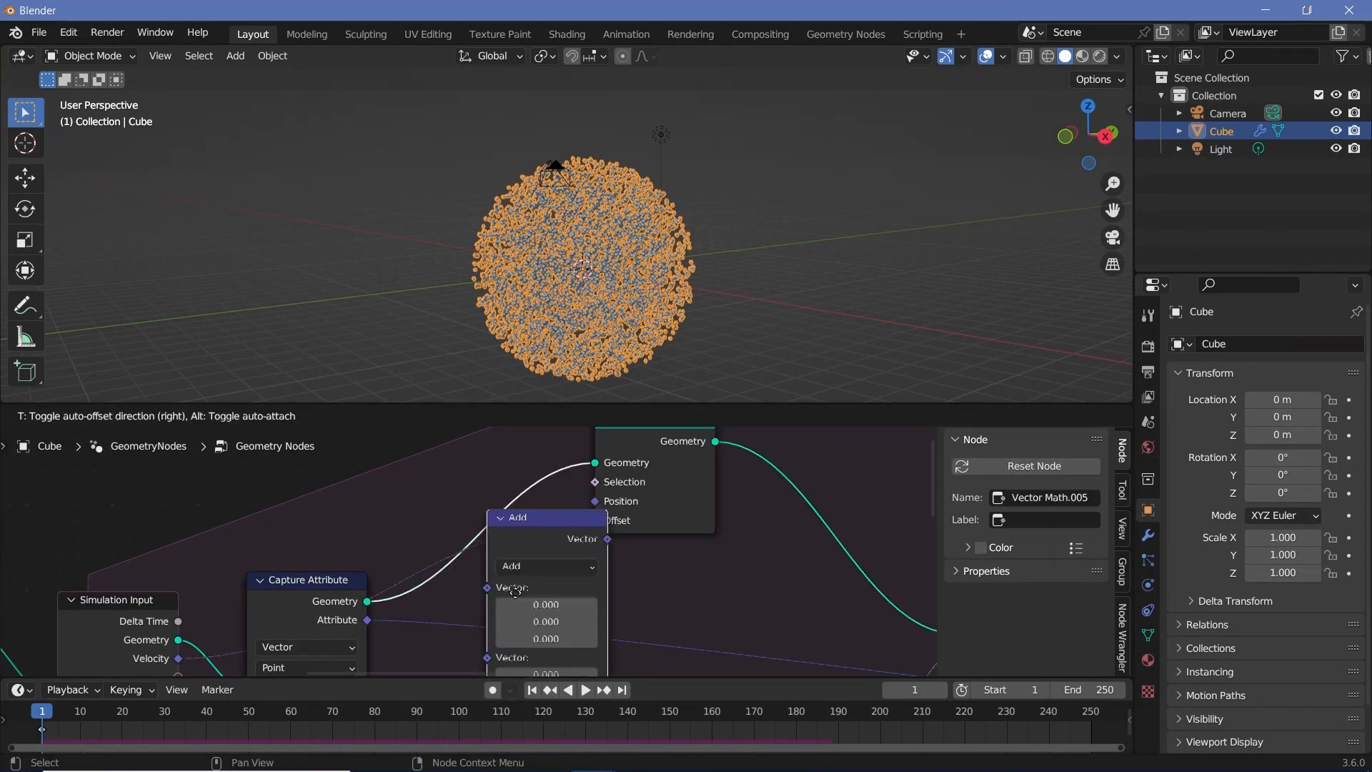
left_click(519, 596)
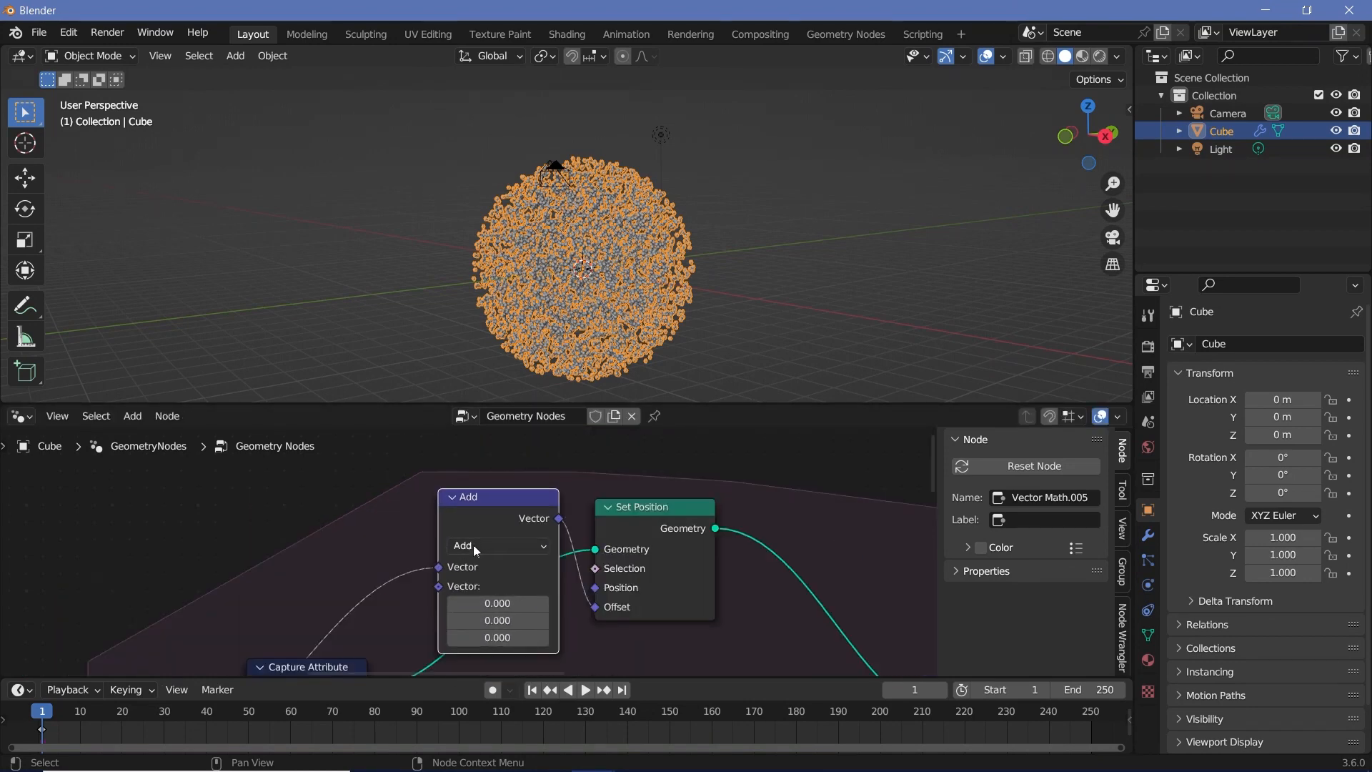
- Switch the new Vector Math node's operation to Scale and set its scale factor to 0.95
left_click(477, 547)
left_click(468, 268)
left_click(487, 588)
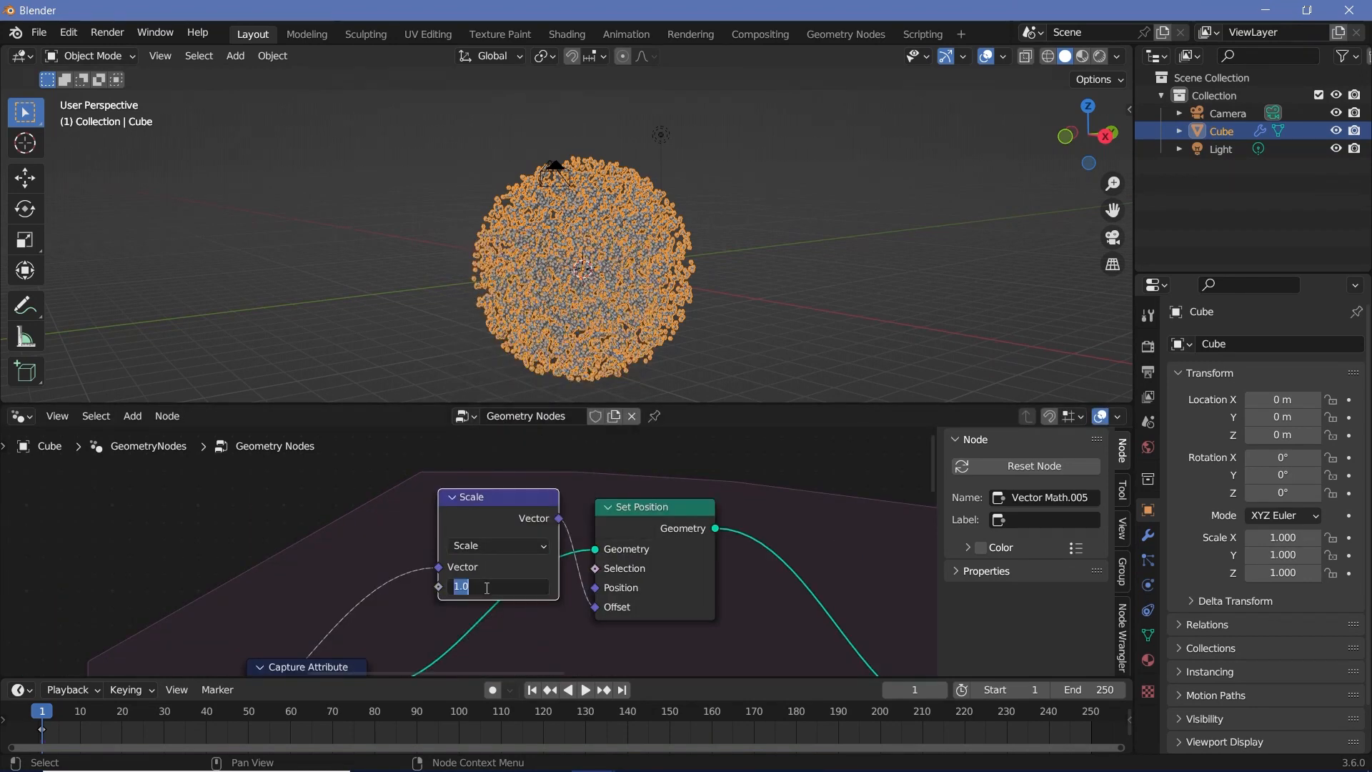
type("0.95")
key("Return")
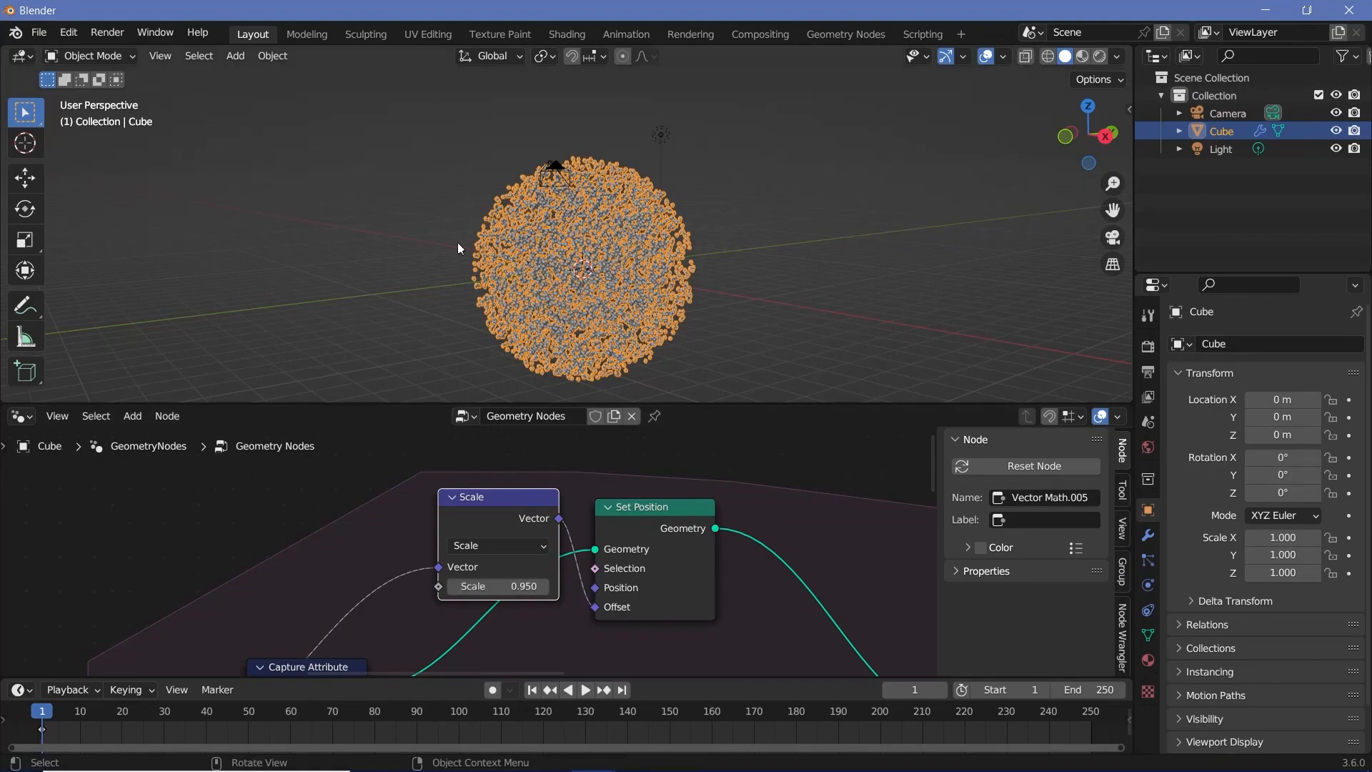
- Play the damped simulation, pause it and examine how the point cloud spreads from several angles
key("space")
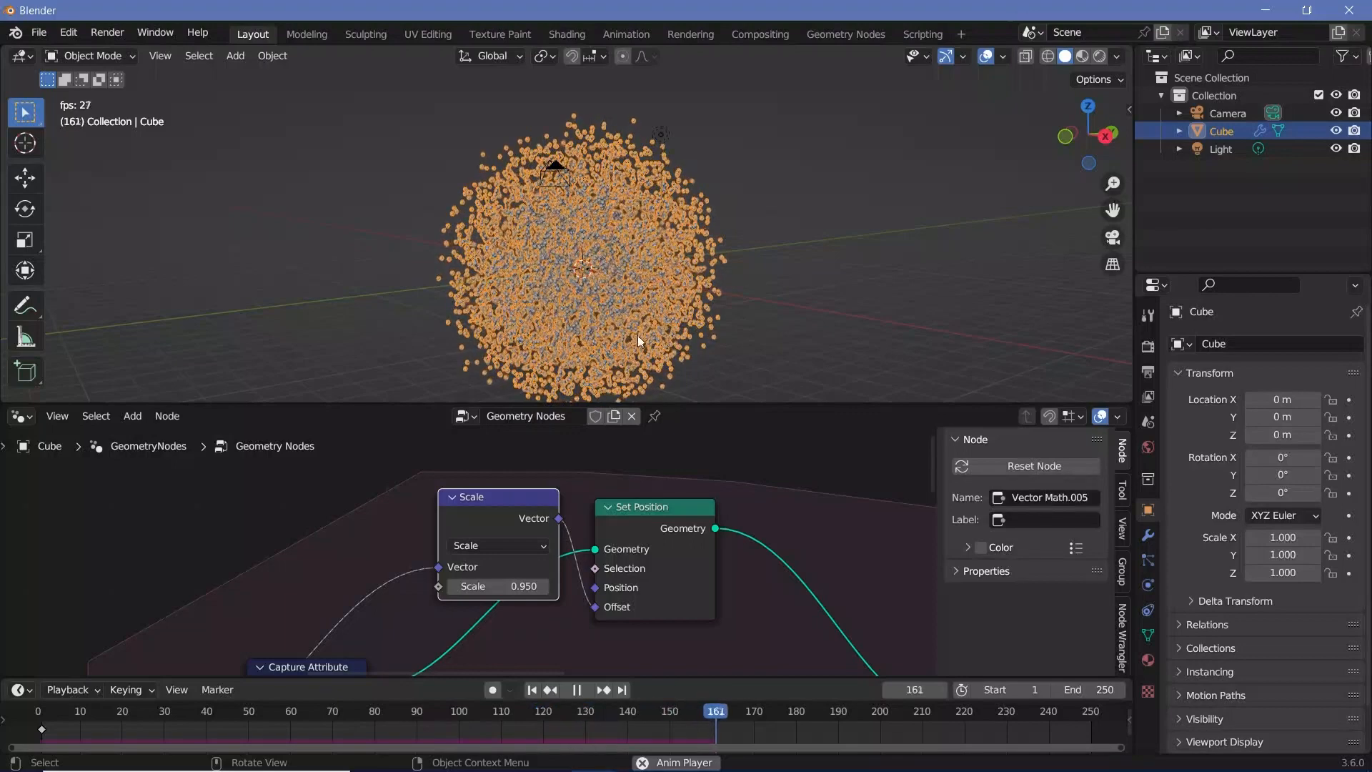
key("space")
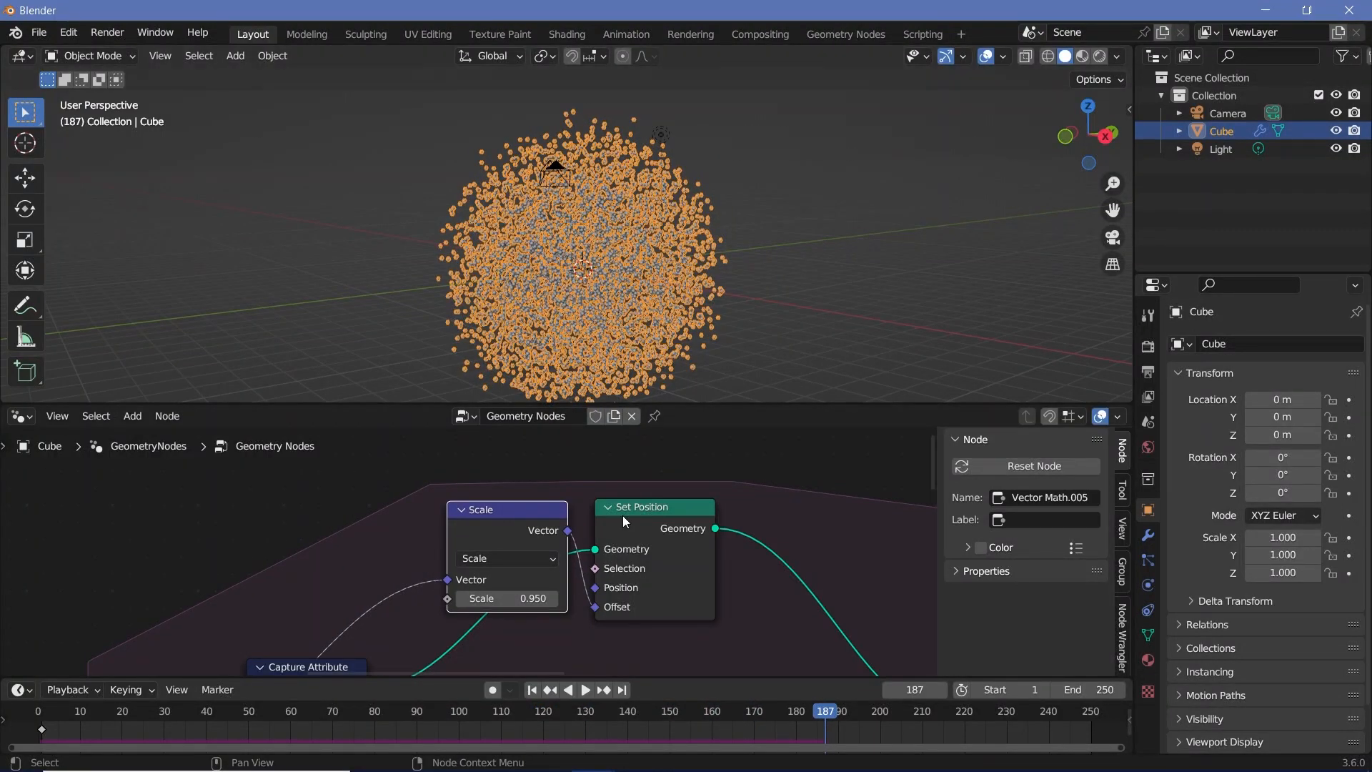
scroll(623, 516, "down", 3)
middle_click_drag(627, 506, 191, 377)
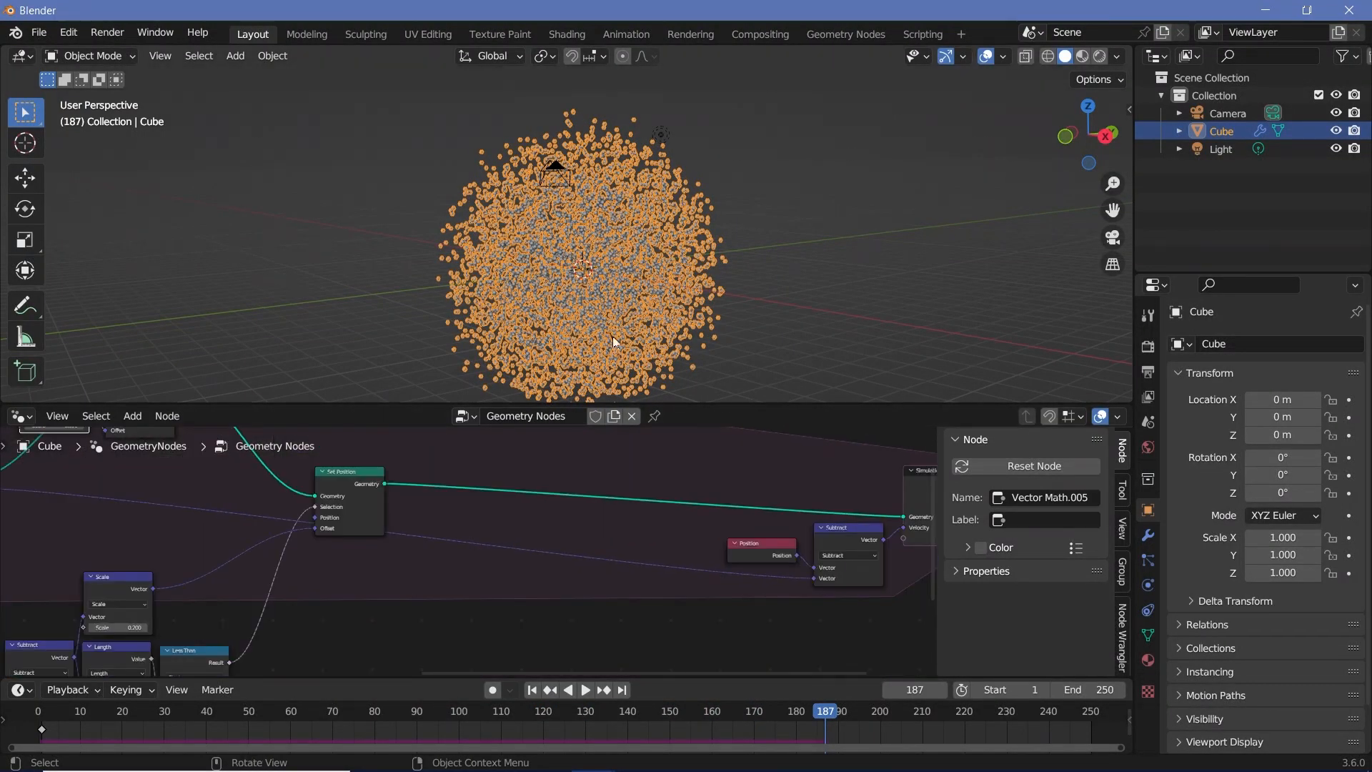
scroll(667, 271, "down", 3)
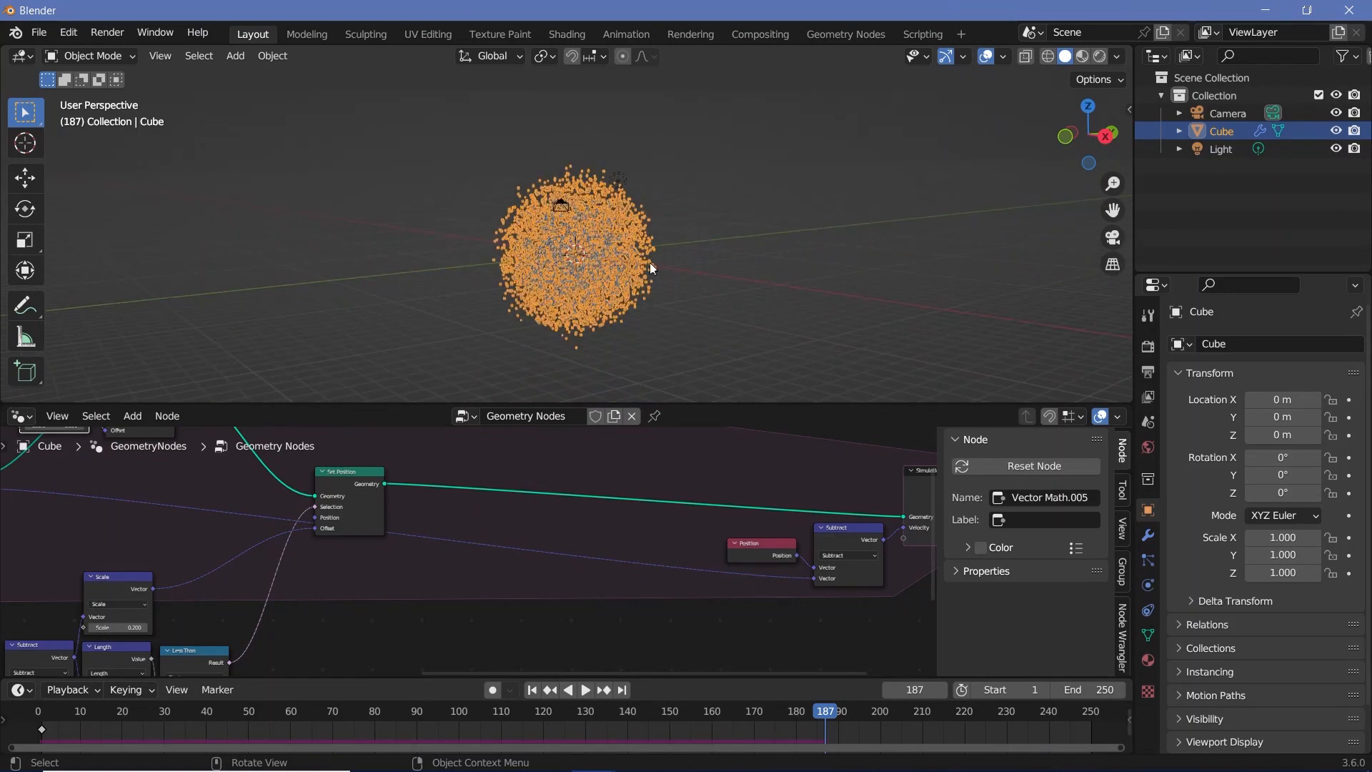
middle_click_drag(649, 263, 504, 285)
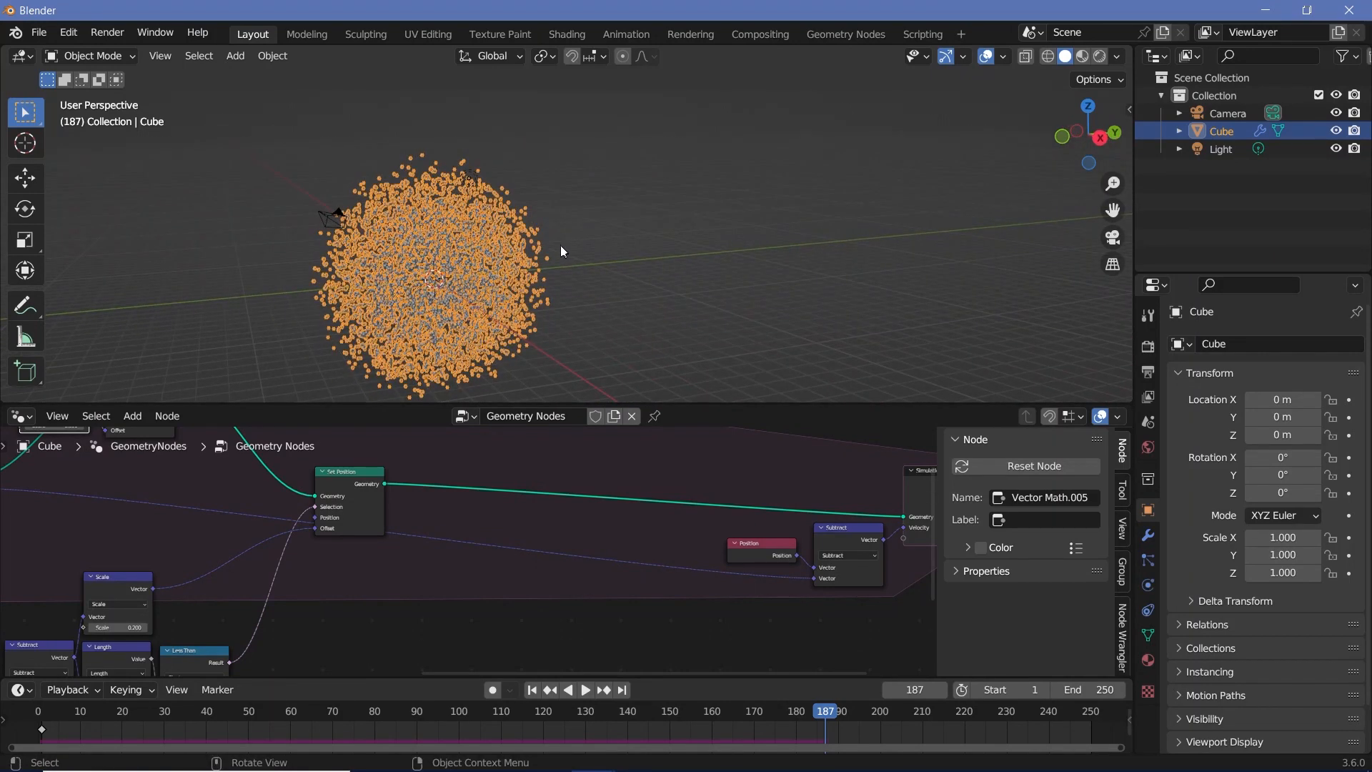
middle_click_drag(605, 269, 561, 276)
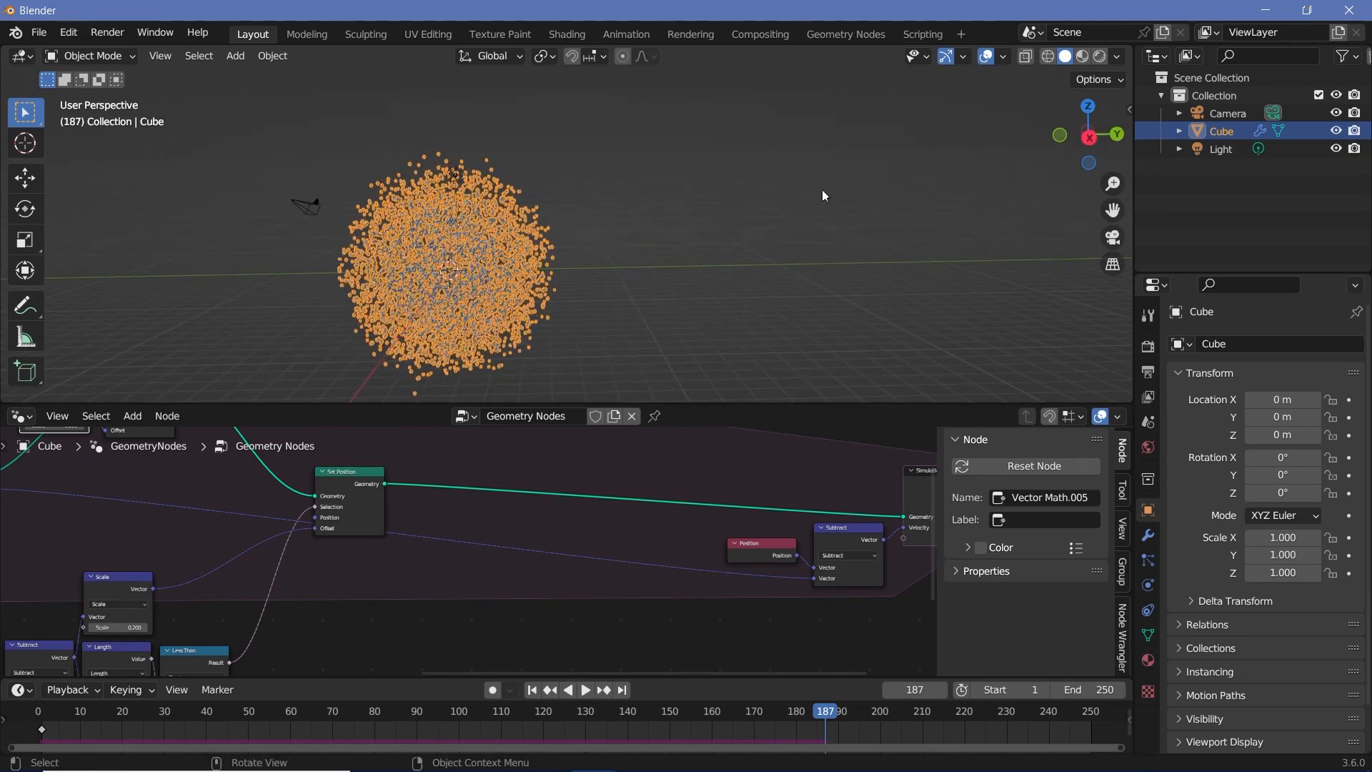
- Handwrite the annotation "9.8 m/s²" in the empty viewport space beside the point cloud
middle_click_drag(726, 251, 667, 266, "shift")
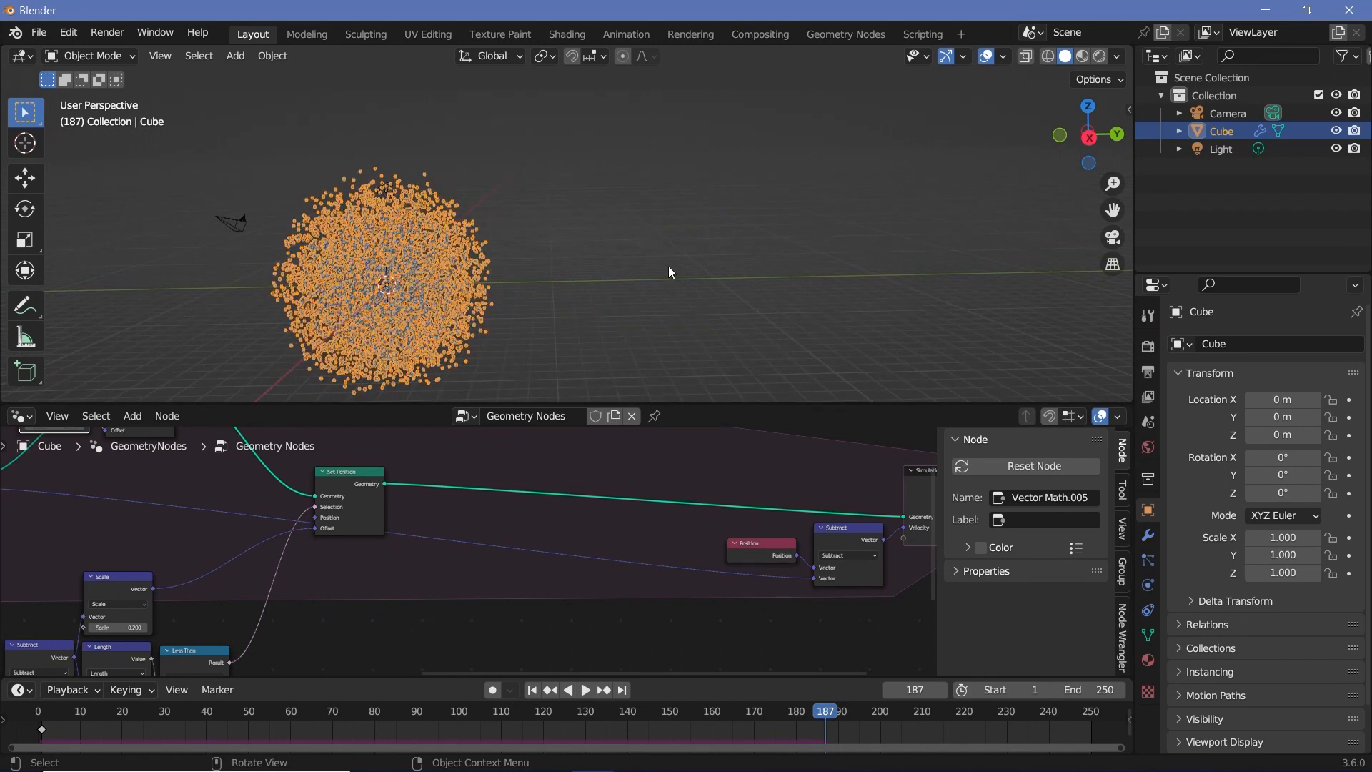
key("shift+space")
key("d")
mouse_move(773, 153)
left_mouse_down()
mouse_move(751, 150)
mouse_move(774, 191)
left_mouse_up()
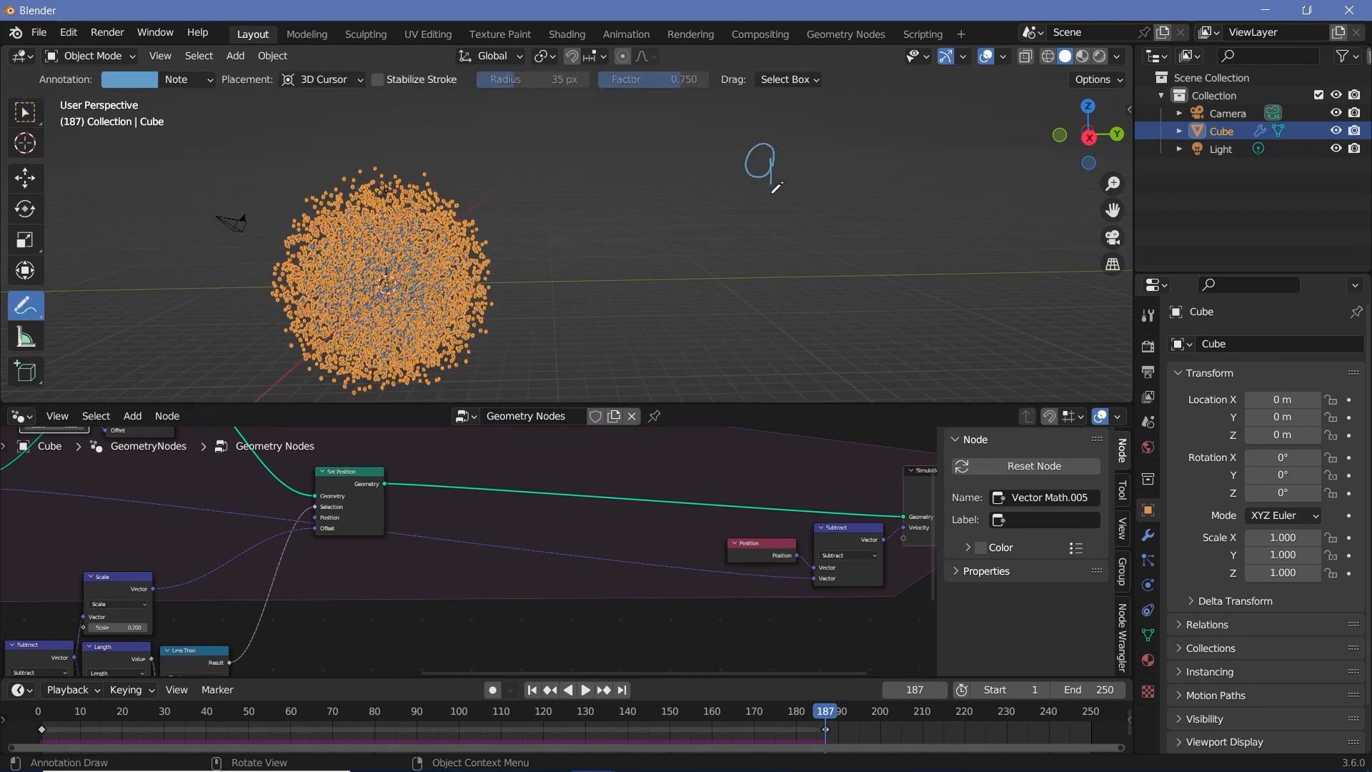
left_click_drag(829, 150, 830, 153)
left_click_drag(930, 143, 906, 197)
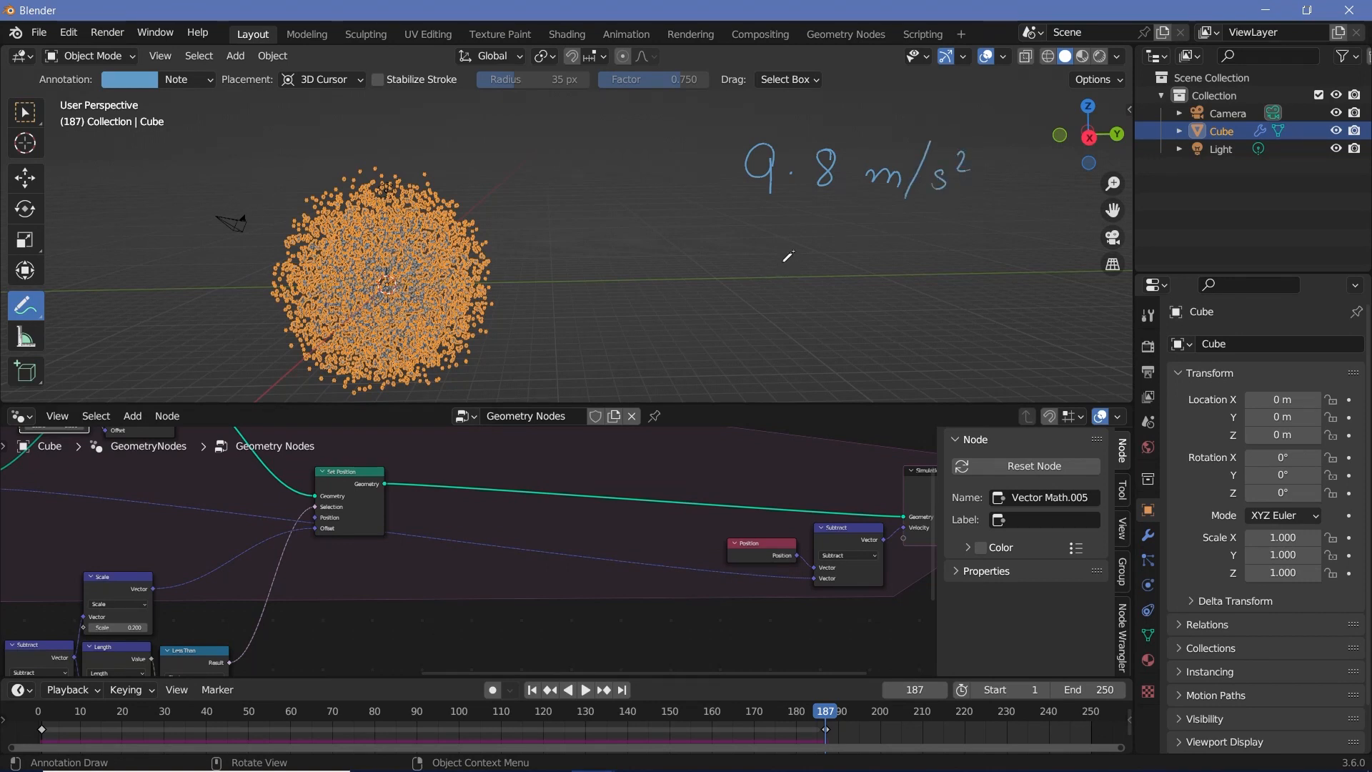
- Handwrite "S → V↑ by 9.8m" beneath the first annotation and underline the 9.8m
left_click_drag(794, 240, 777, 268)
left_click_drag(920, 264, 920, 231)
left_click_drag(907, 248, 958, 265)
left_click_drag(973, 250, 978, 284)
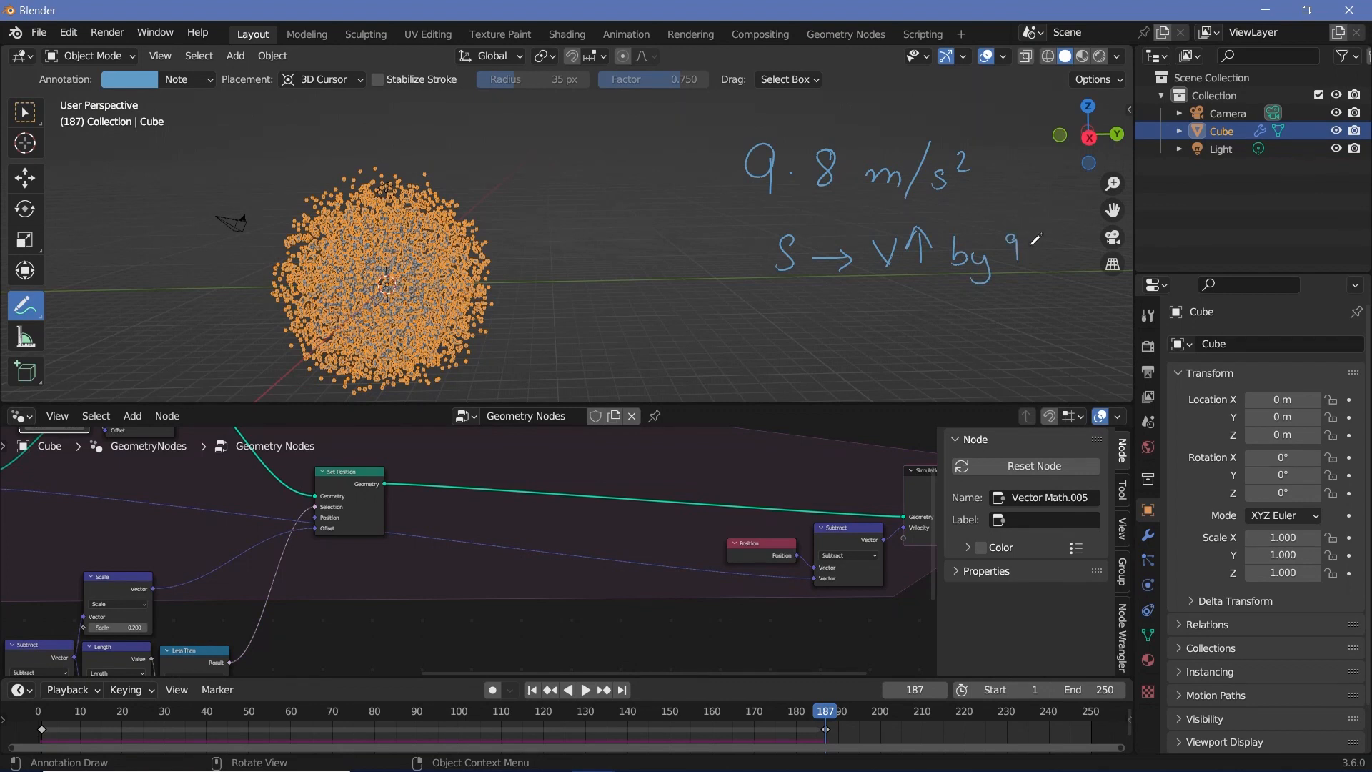
left_click_drag(1057, 238, 1072, 259)
left_click_drag(1031, 272, 1074, 273)
- Check the frame rate presets in the scene's output settings, including 30 fps
left_click(1148, 373)
left_click(1280, 506)
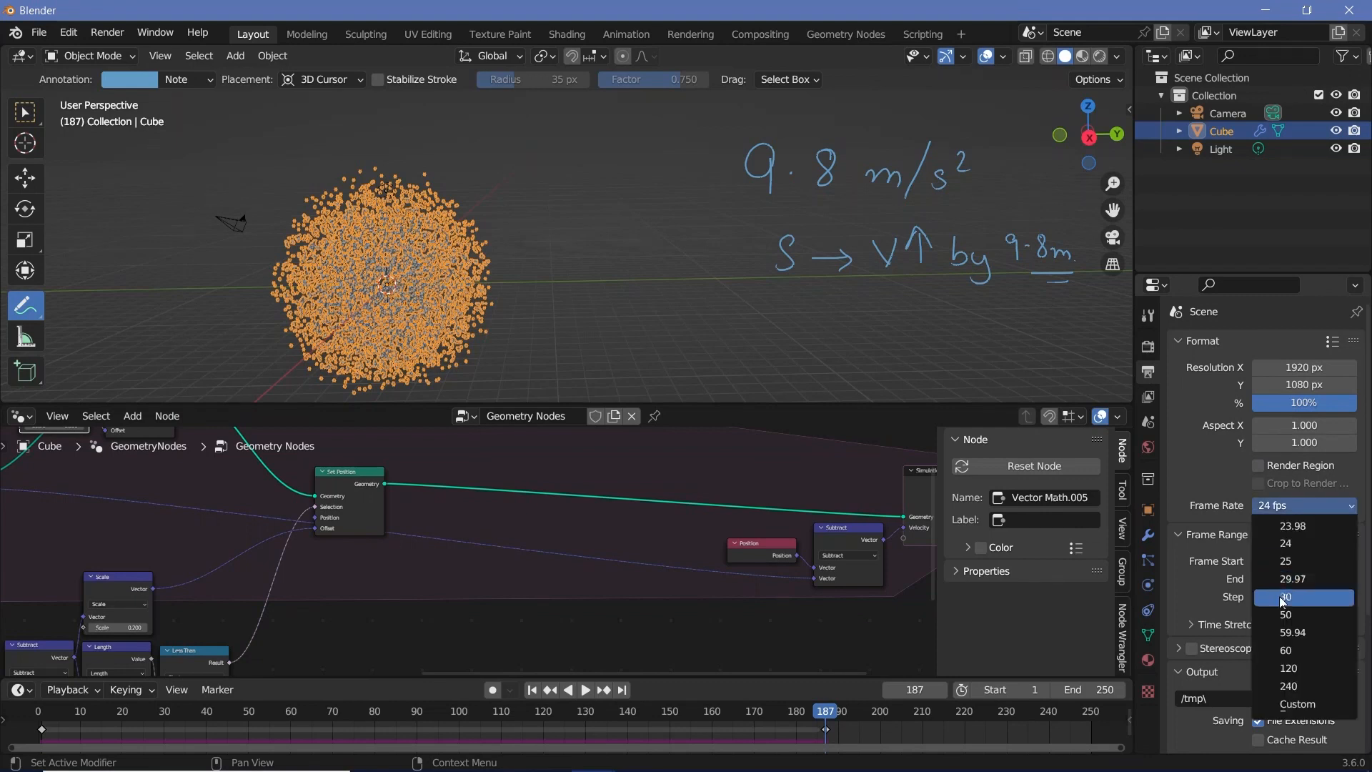
left_click(1300, 598)
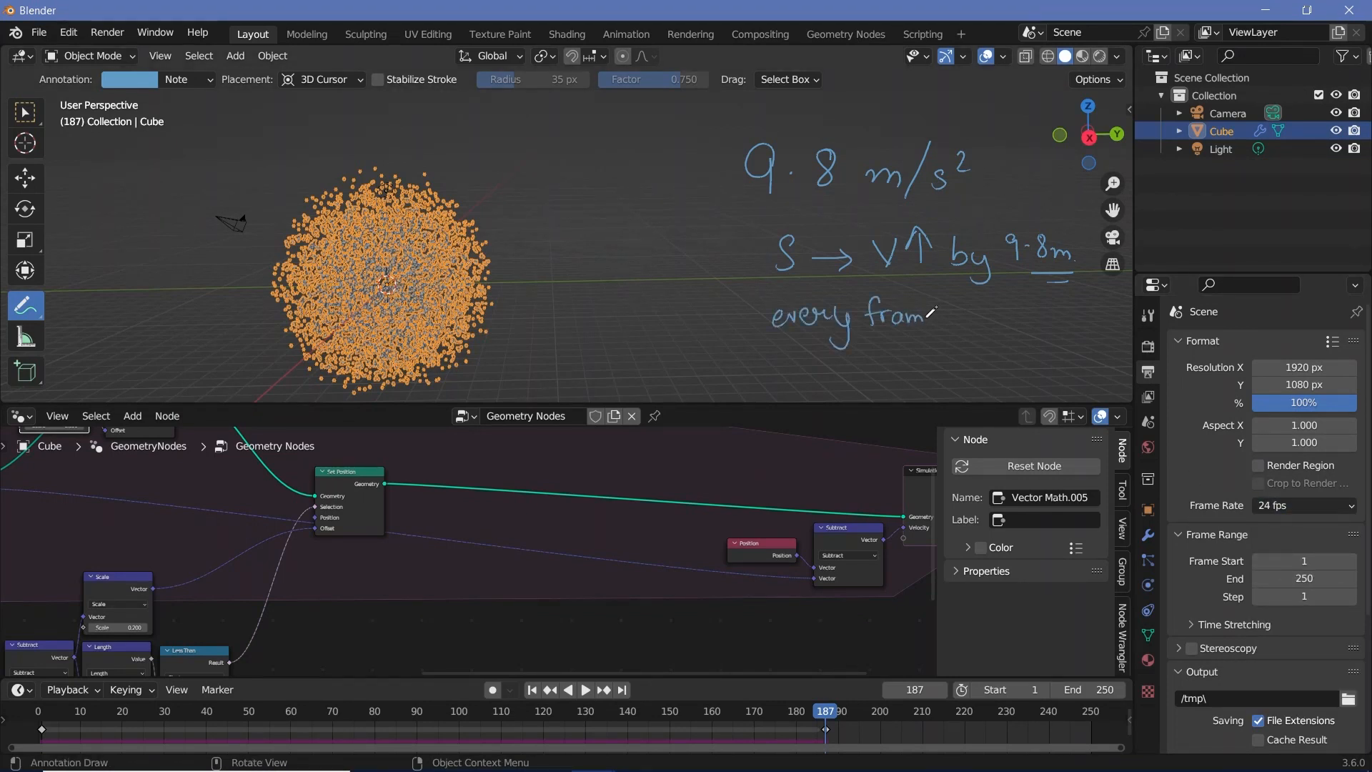
- Handwrite "every frame → v↑ by 9.8/30 m/f" as the last lines of the viewport annotation
left_click_drag(929, 314, 937, 326)
mouse_move(988, 311)
left_mouse_down()
mouse_move(1019, 324)
mouse_move(1028, 308)
left_mouse_up()
left_click_drag(1034, 298, 1057, 340)
mouse_move(943, 356)
left_mouse_down()
mouse_move(939, 376)
mouse_move(947, 366)
left_mouse_up()
mouse_move(965, 351)
left_mouse_down()
mouse_move(966, 389)
mouse_move(995, 380)
left_mouse_up()
left_click_drag(1020, 366, 1084, 380)
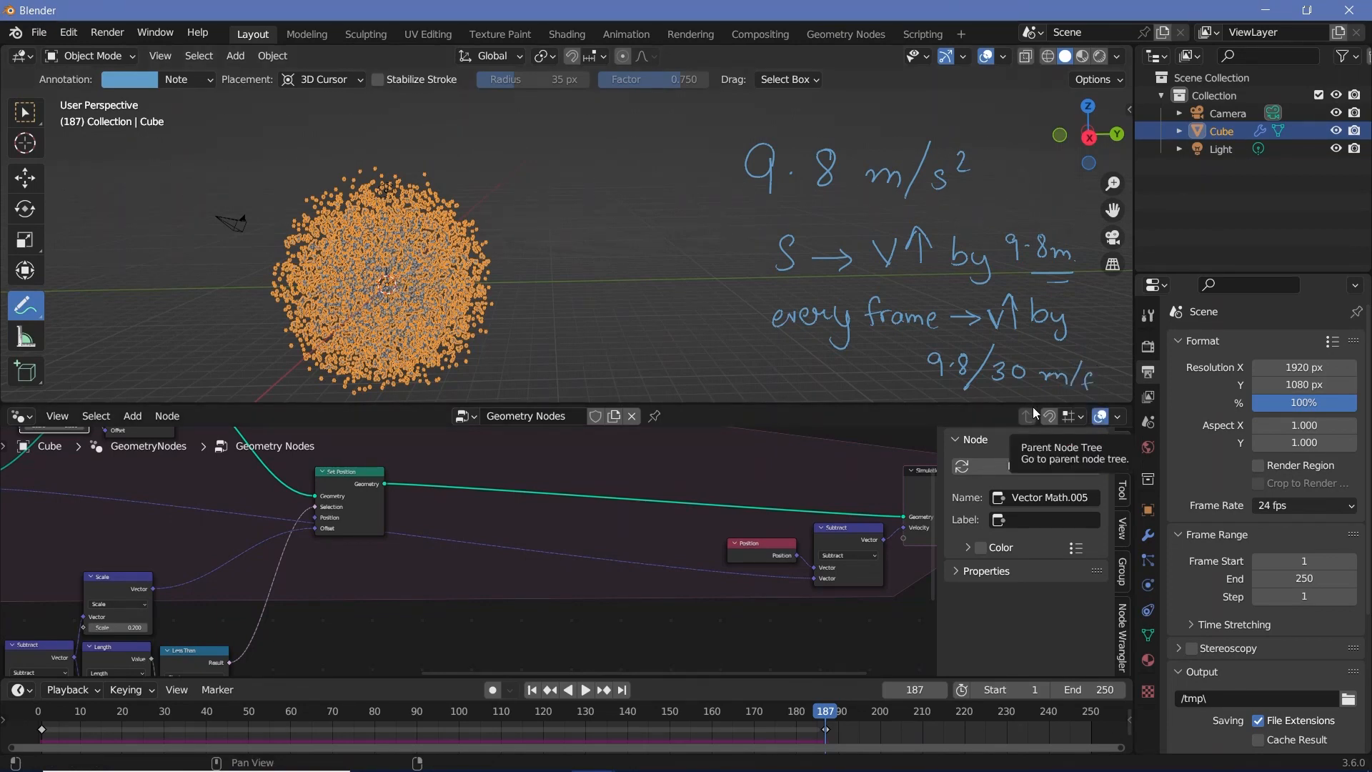
- Open Calculator, divide 9.8 by 30, and switch back to Blender
scroll(929, 286, "up", 3)
key("XF86Calculator")
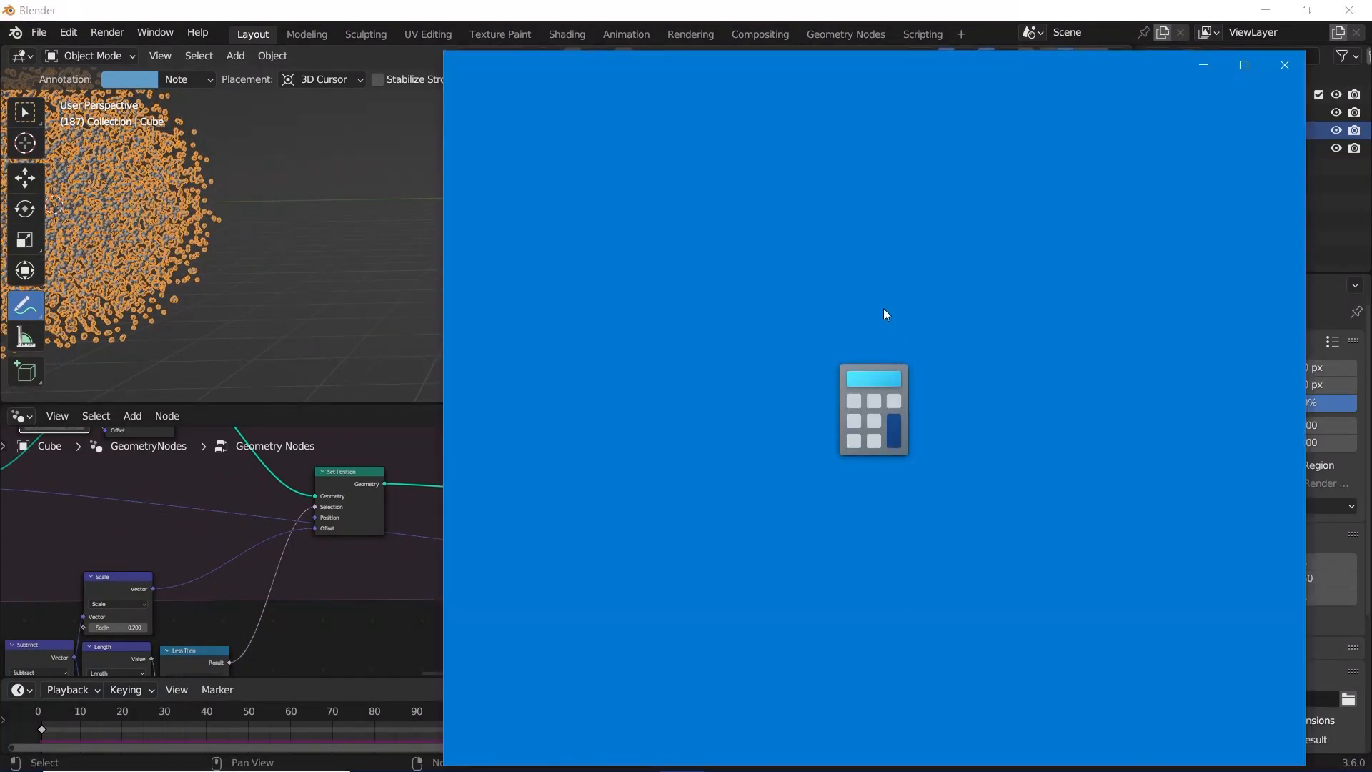
type("9.8/30")
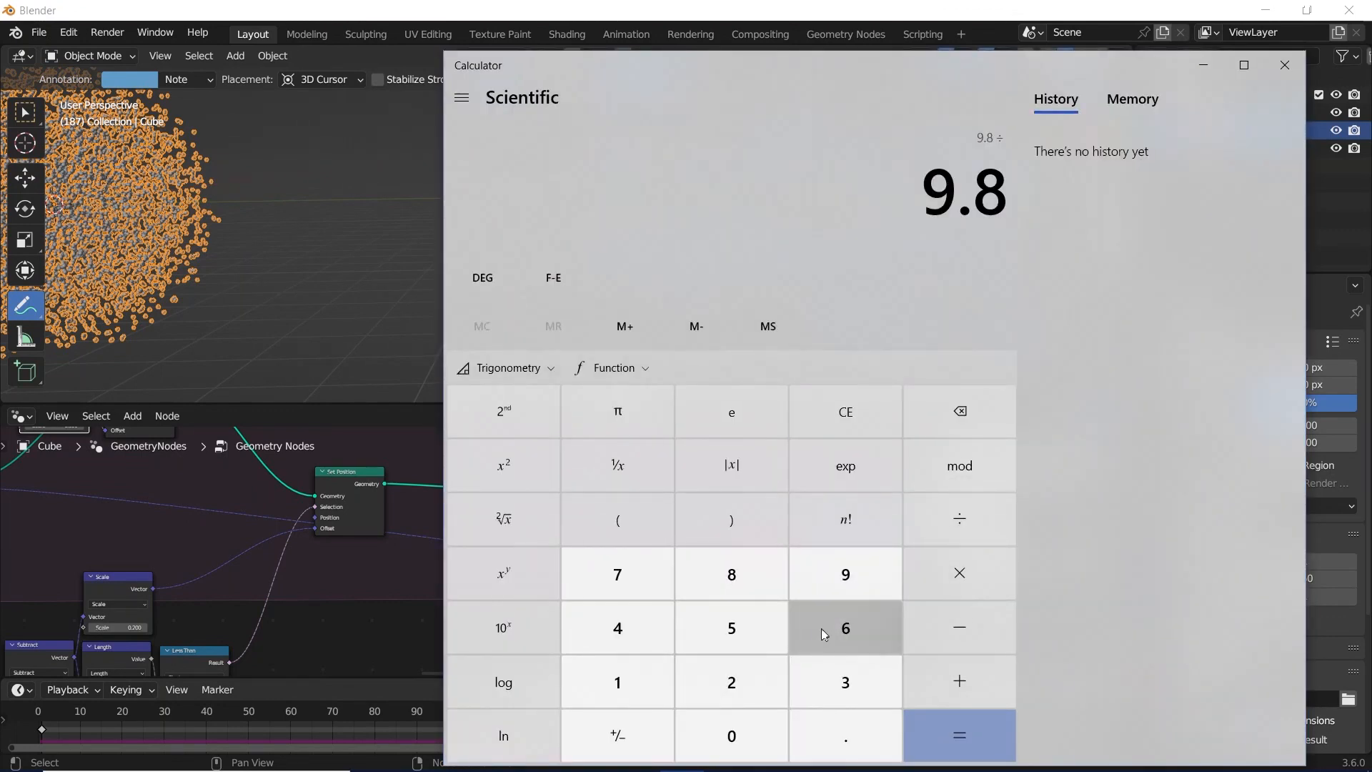
key("Return")
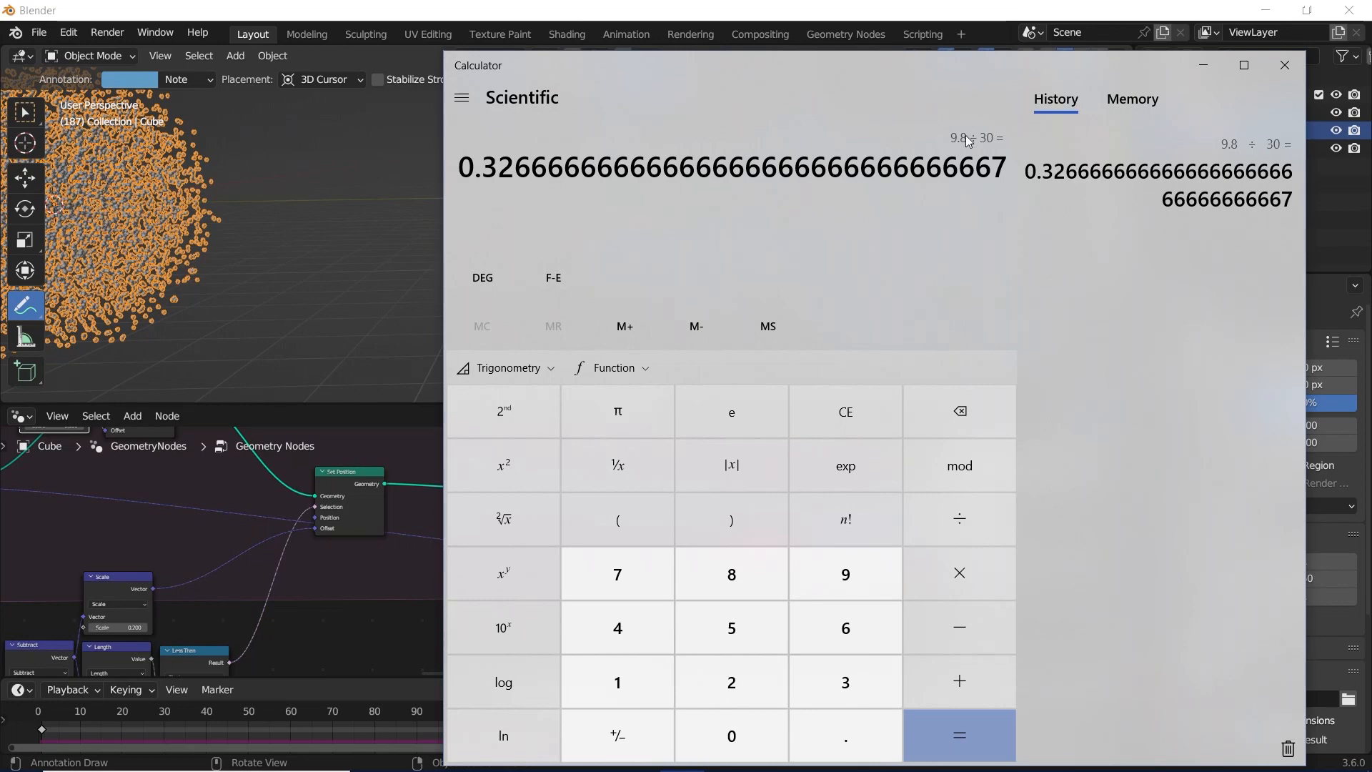
key("alt+Tab")
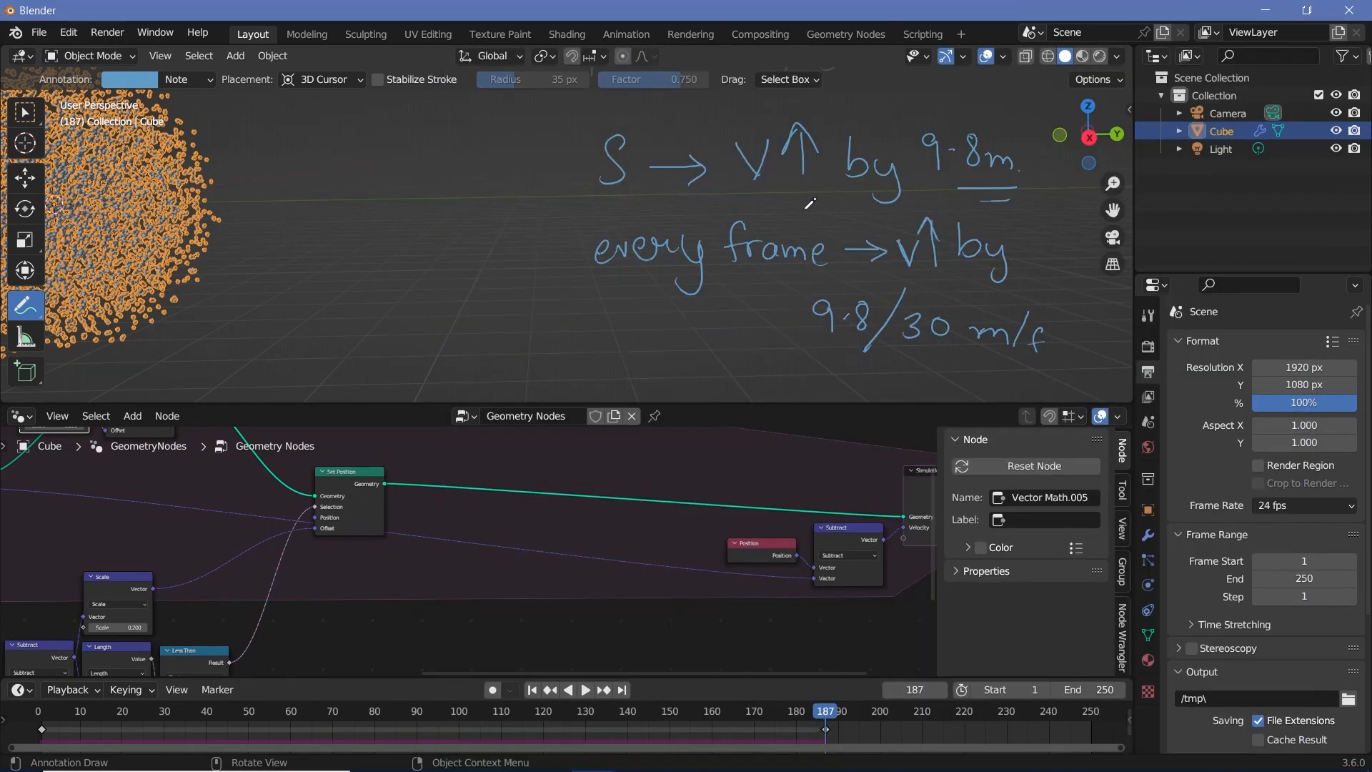
- Move the Simulation Output and Group Output nodes farther from the Subtract node to make room between them
scroll(500, 572, "down", 1)
middle_click_drag(500, 572, 264, 546)
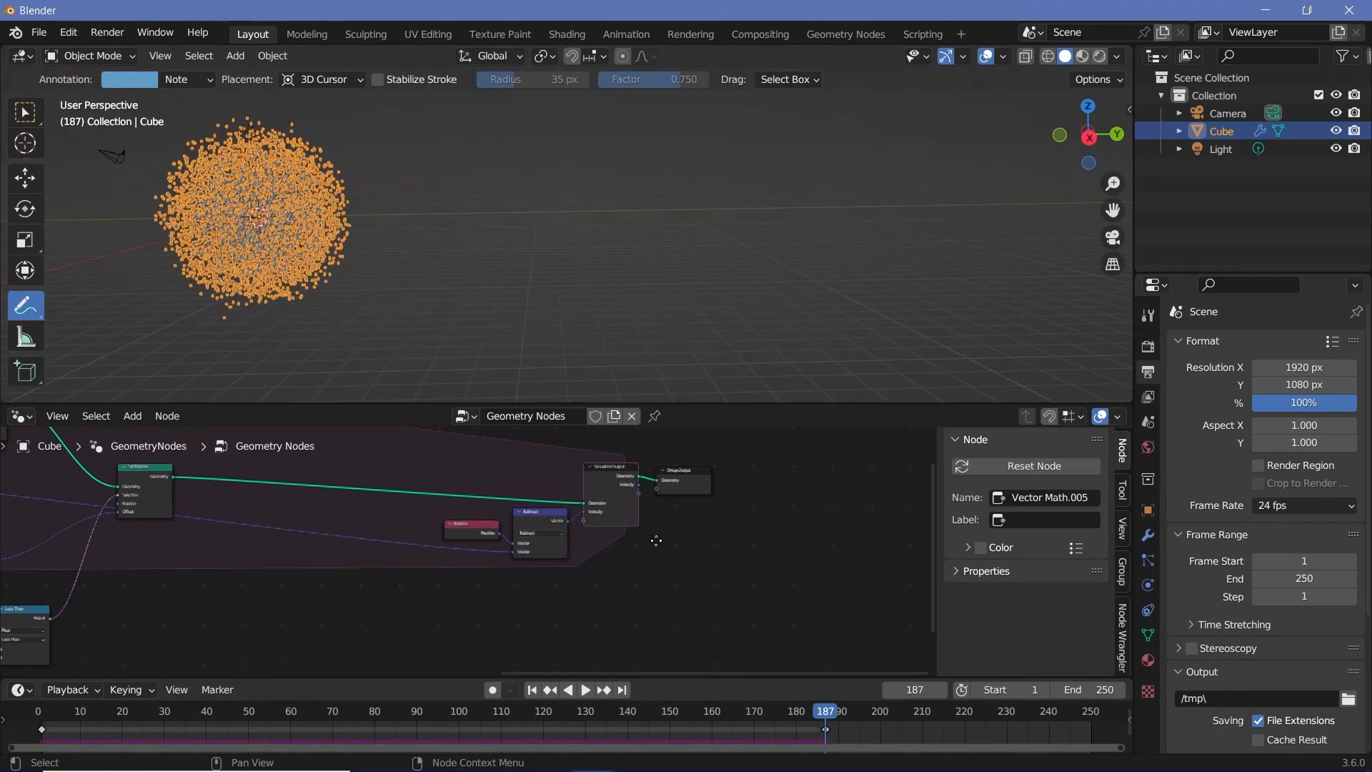
scroll(526, 556, "up", 2)
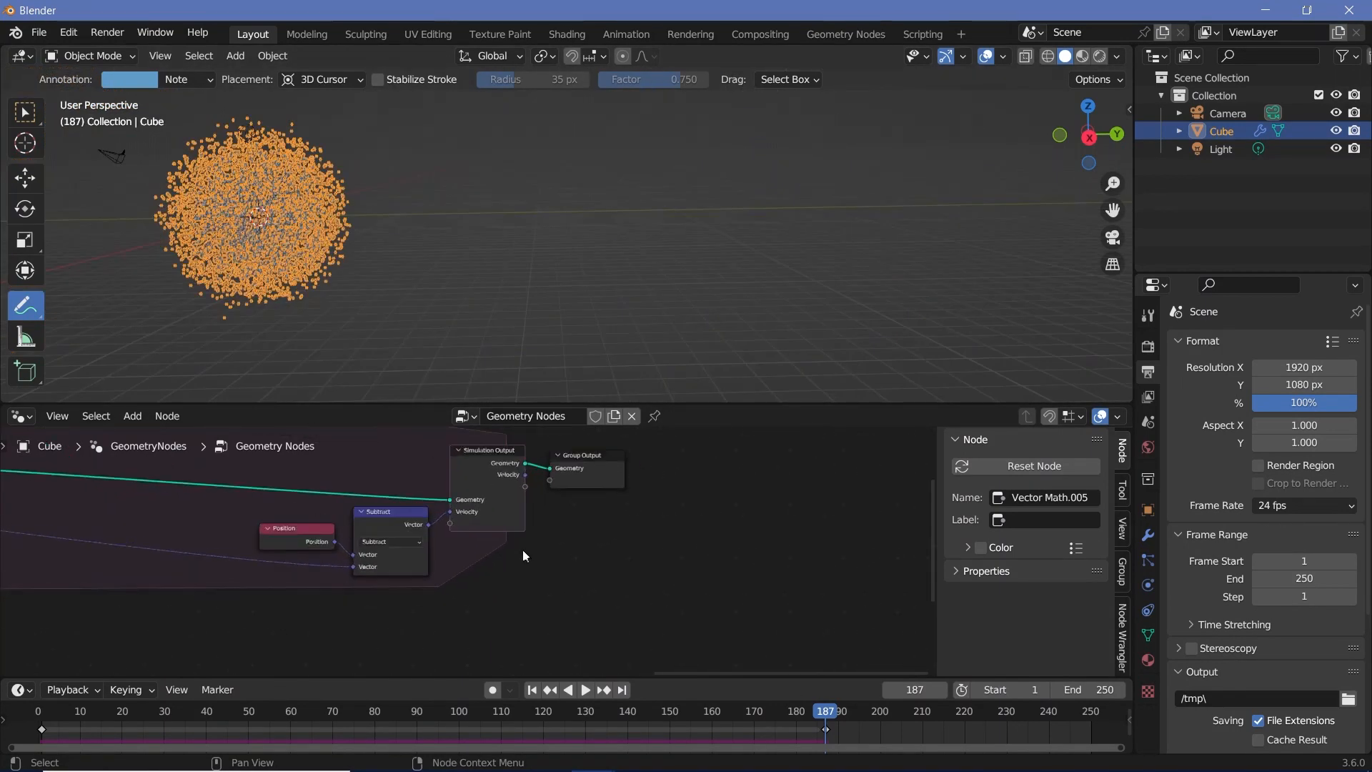
left_click_drag(484, 458, 542, 456)
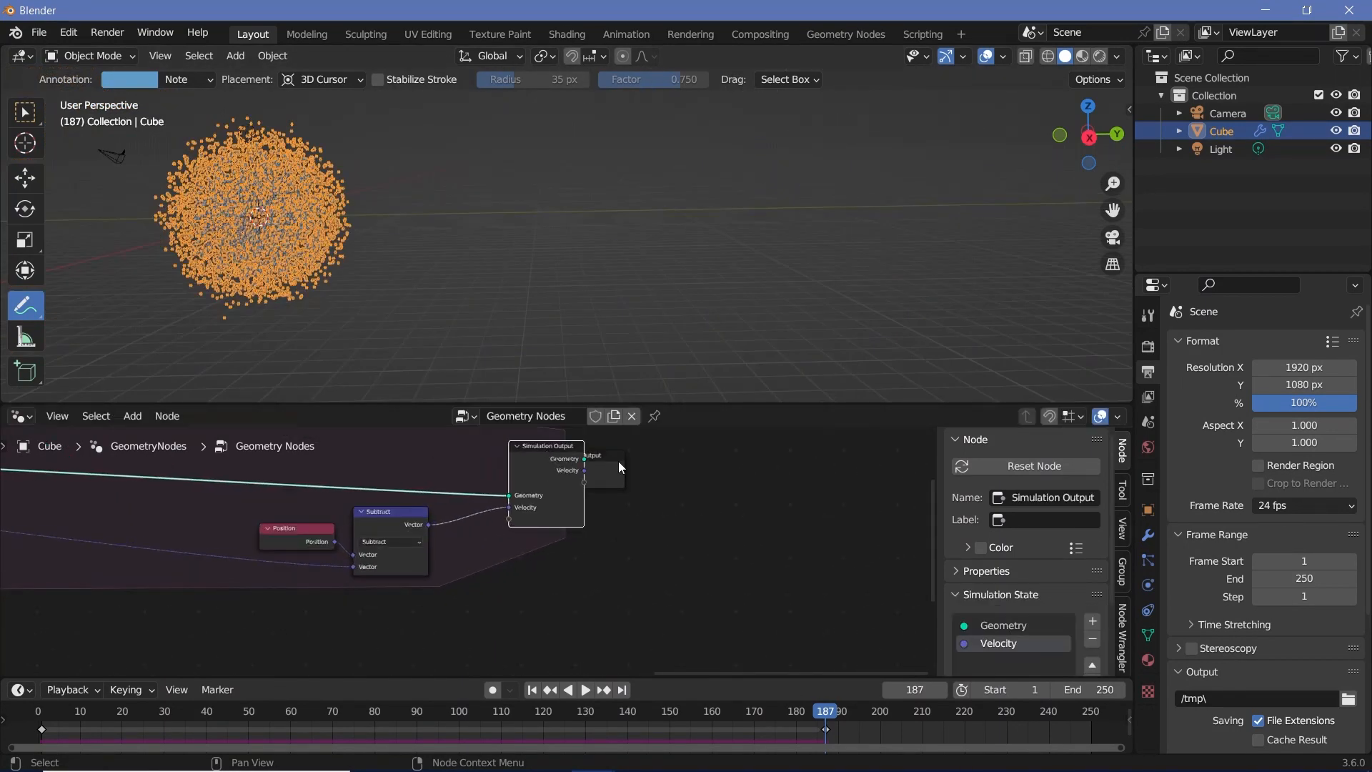
left_click(704, 468)
- Insert a Vector Math node set to Add between the final Subtract node and the Simulation Output's Velocity input
left_click(390, 514)
scroll(472, 547, "up", 1)
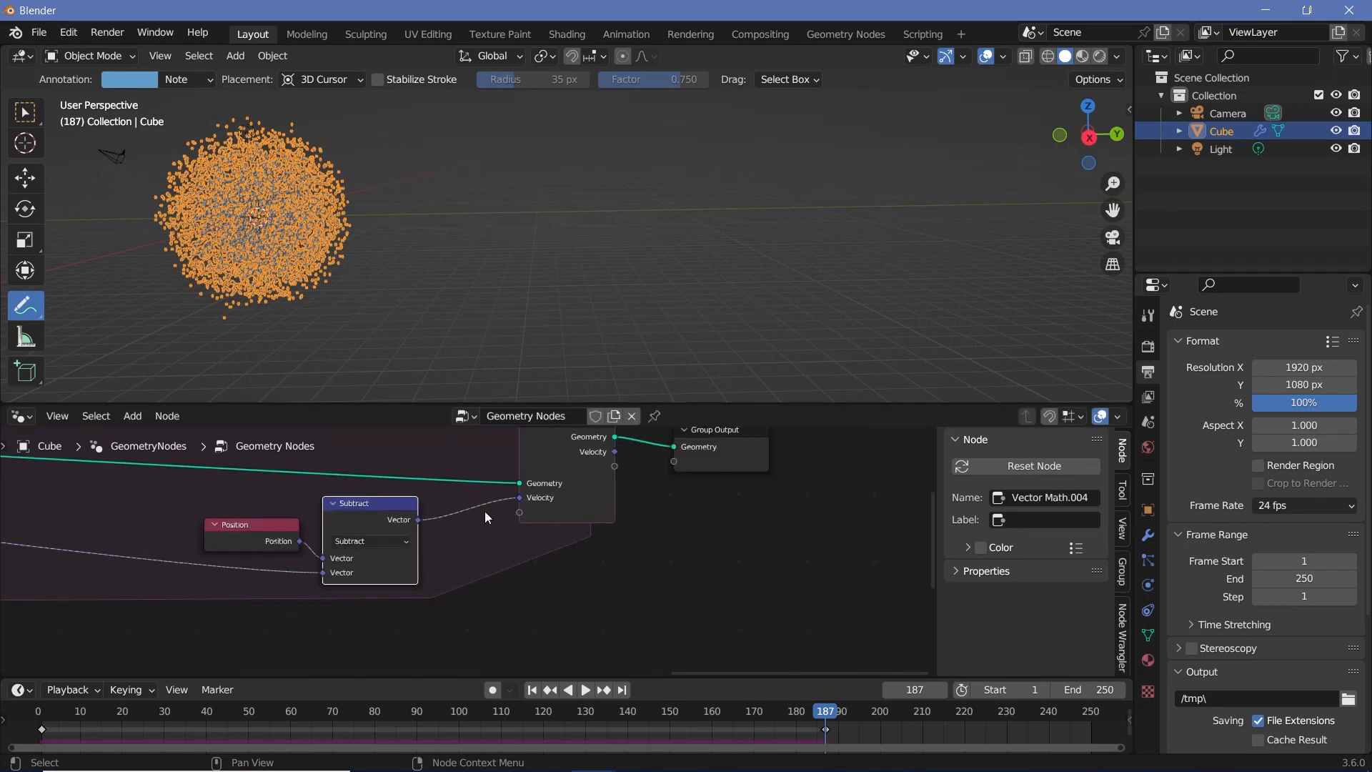
middle_click_drag(556, 487, 606, 544)
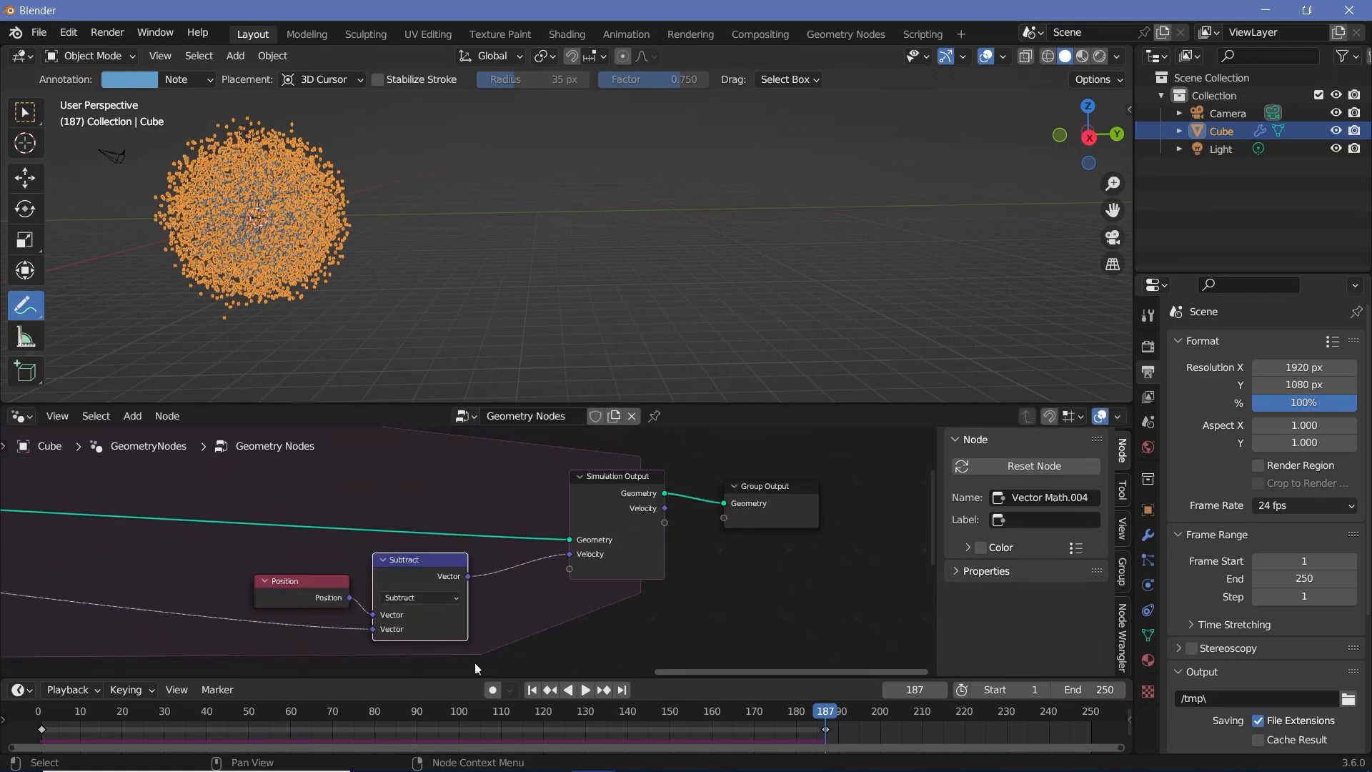
scroll(474, 663, "up", 1)
key("shift+a")
type("vector")
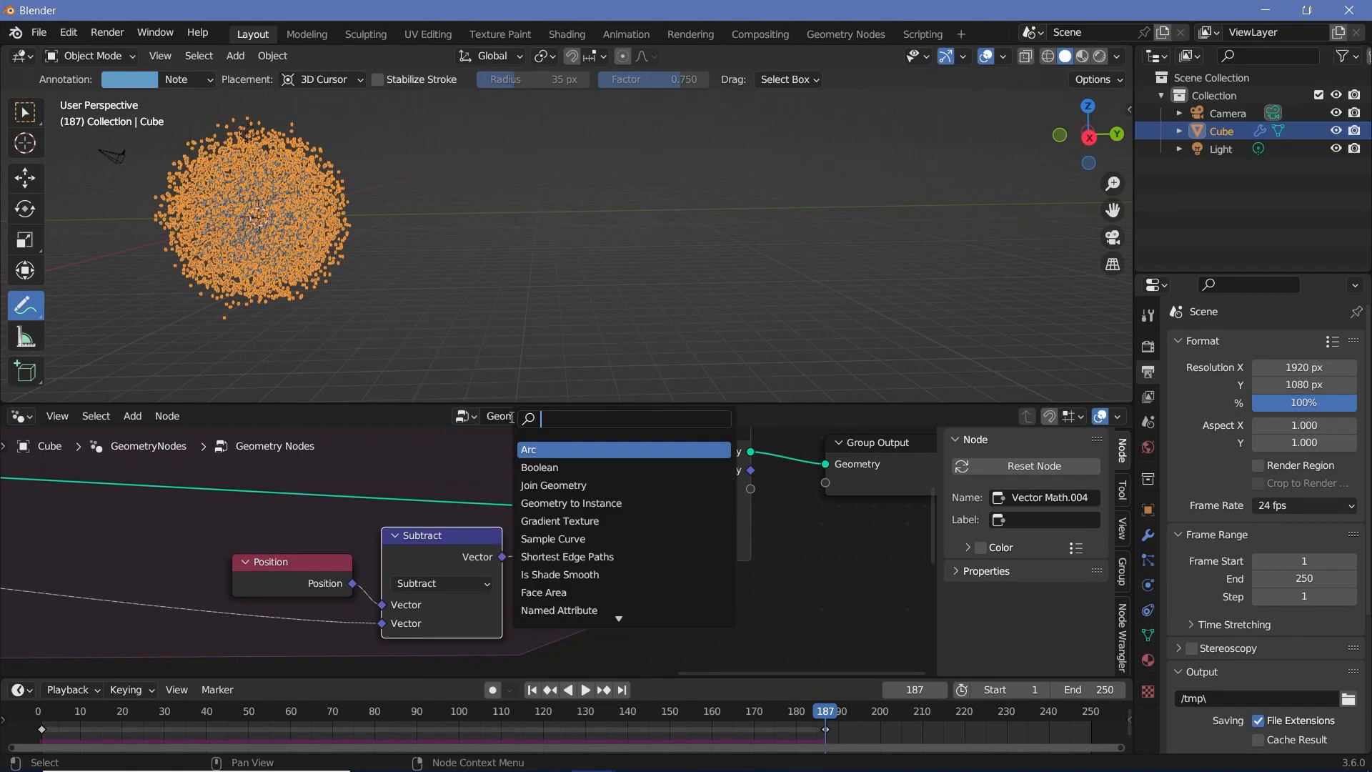
key("Return")
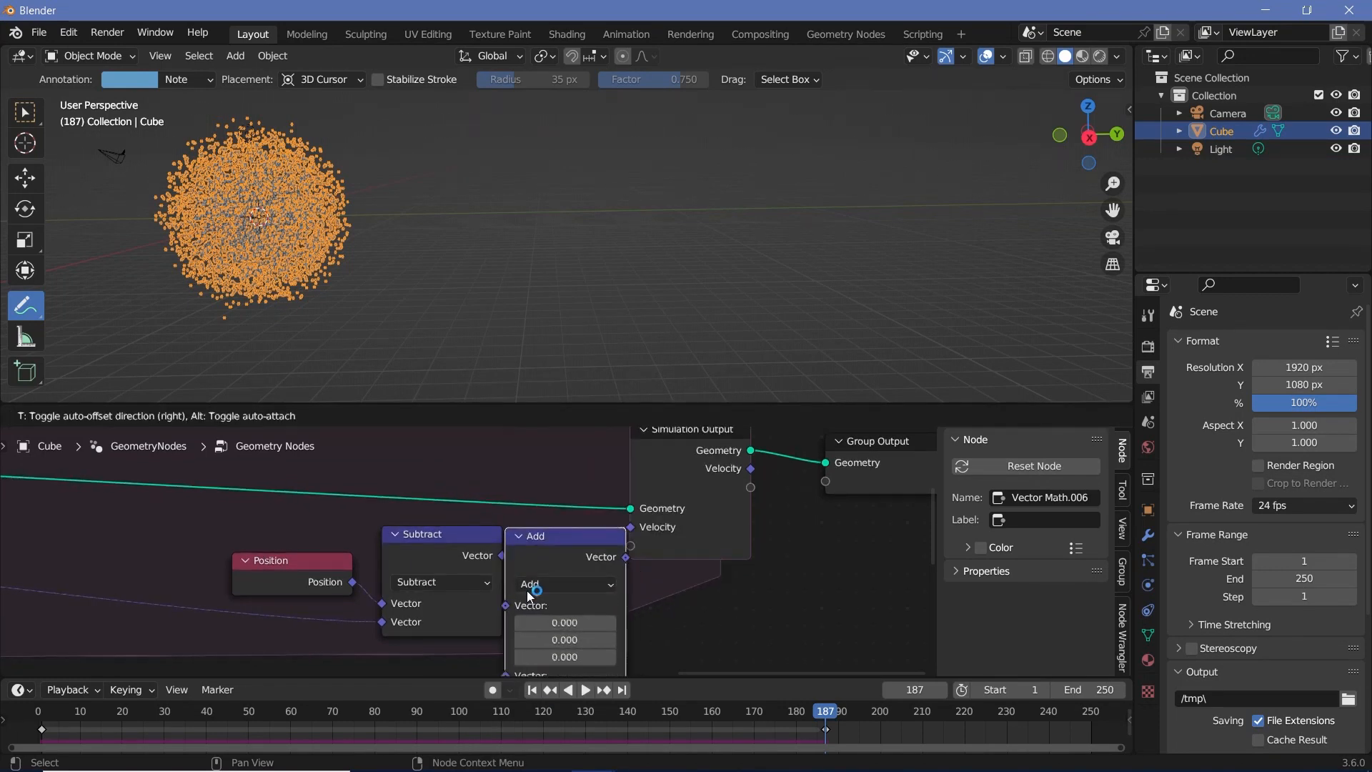
left_click(571, 556)
- Set the Z component of the Add node's second vector to -0.3
middle_click_drag(615, 598, 636, 516)
scroll(636, 526, "up", 1)
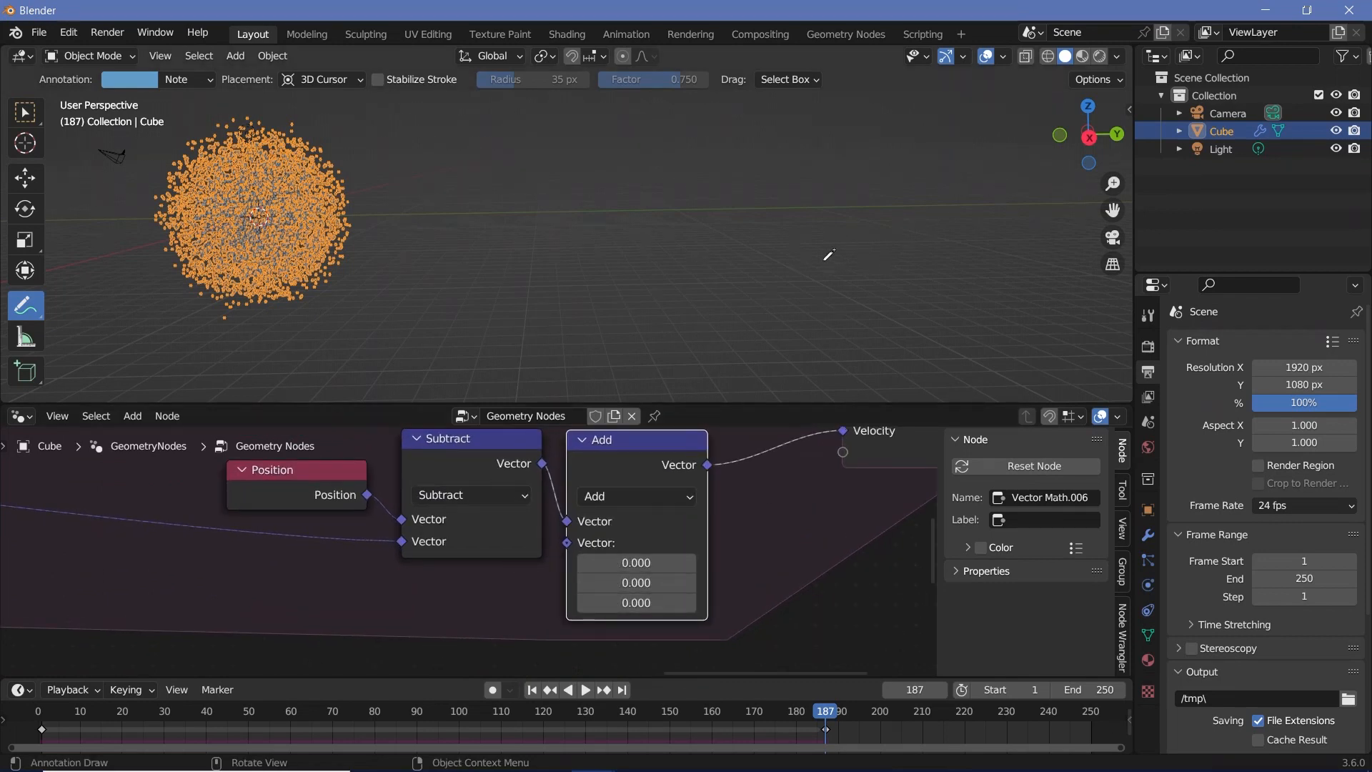
left_click(632, 609)
key("BackSpace")
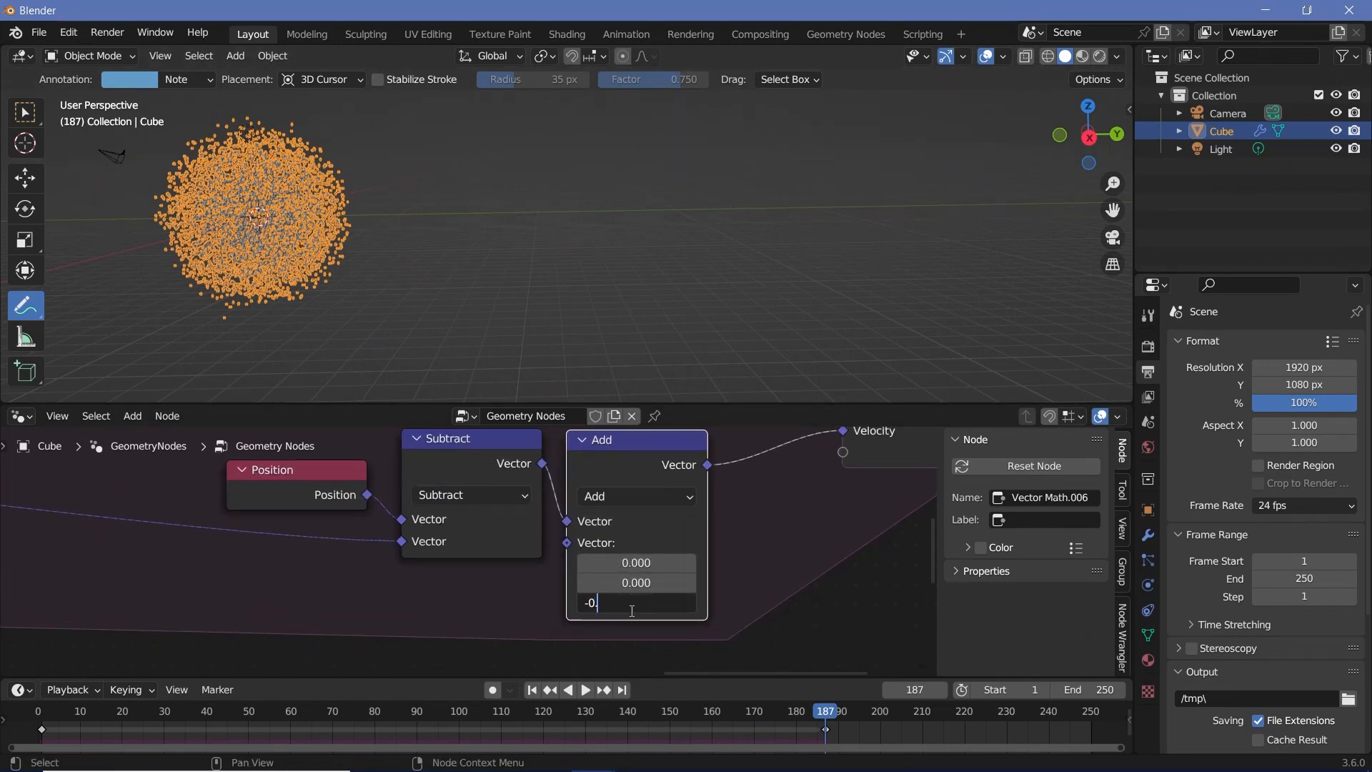
key("Return")
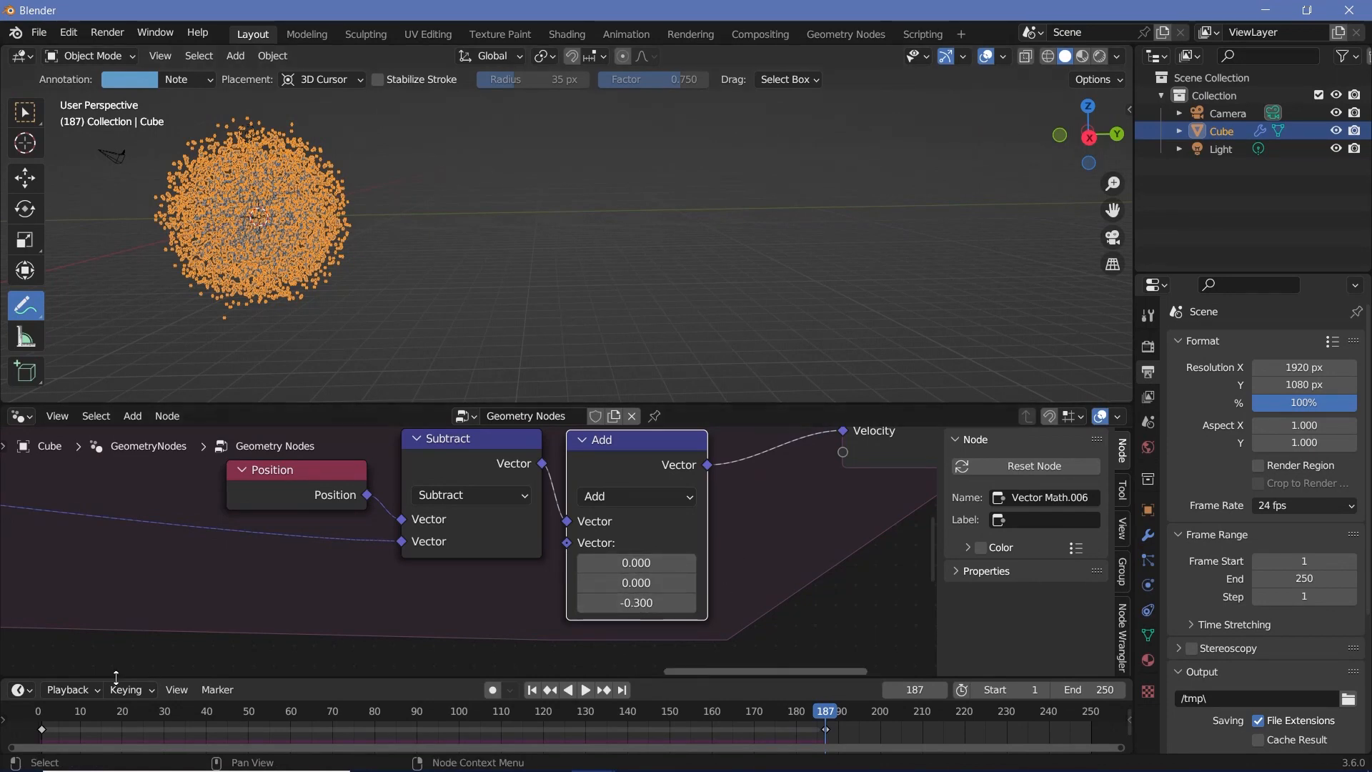
- Play the simulation from the start and replay it to check how the points fall
left_click(44, 715)
key("space")
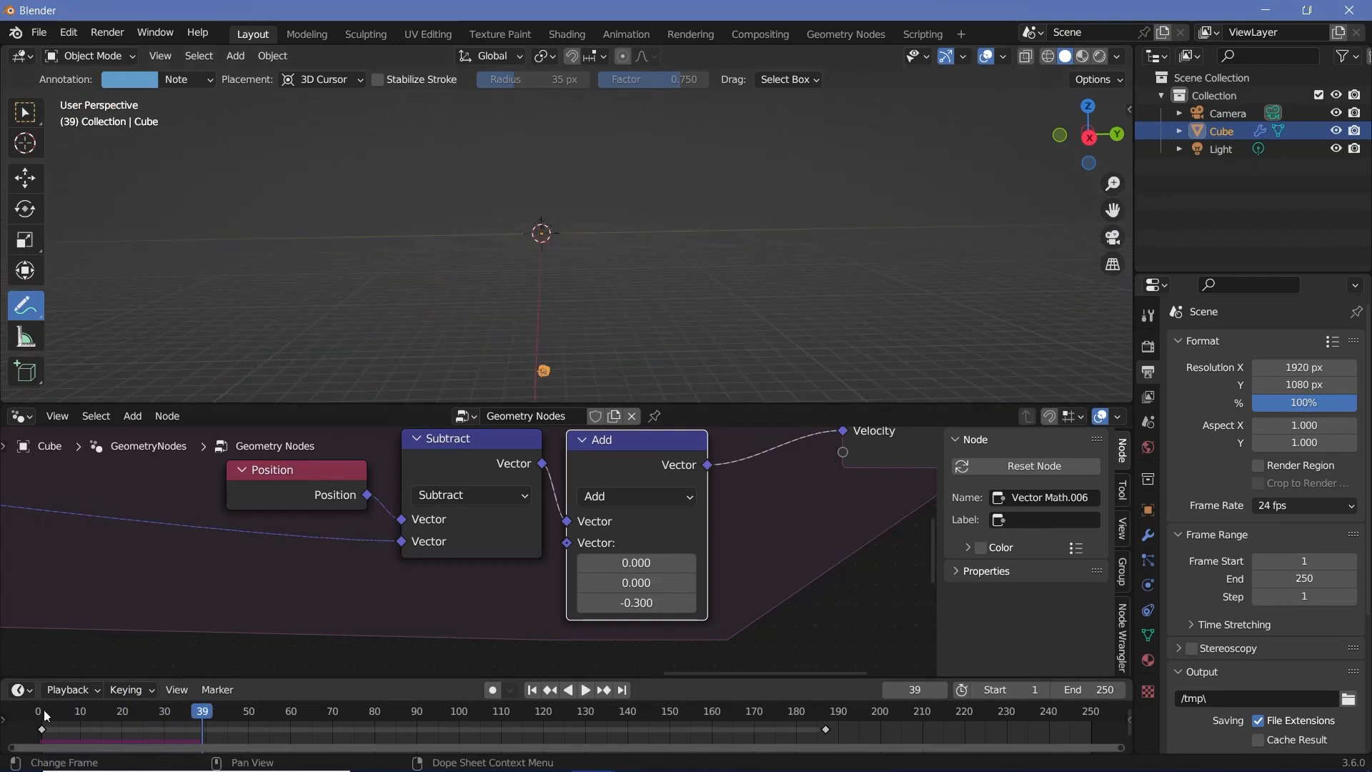
key("shift+Left")
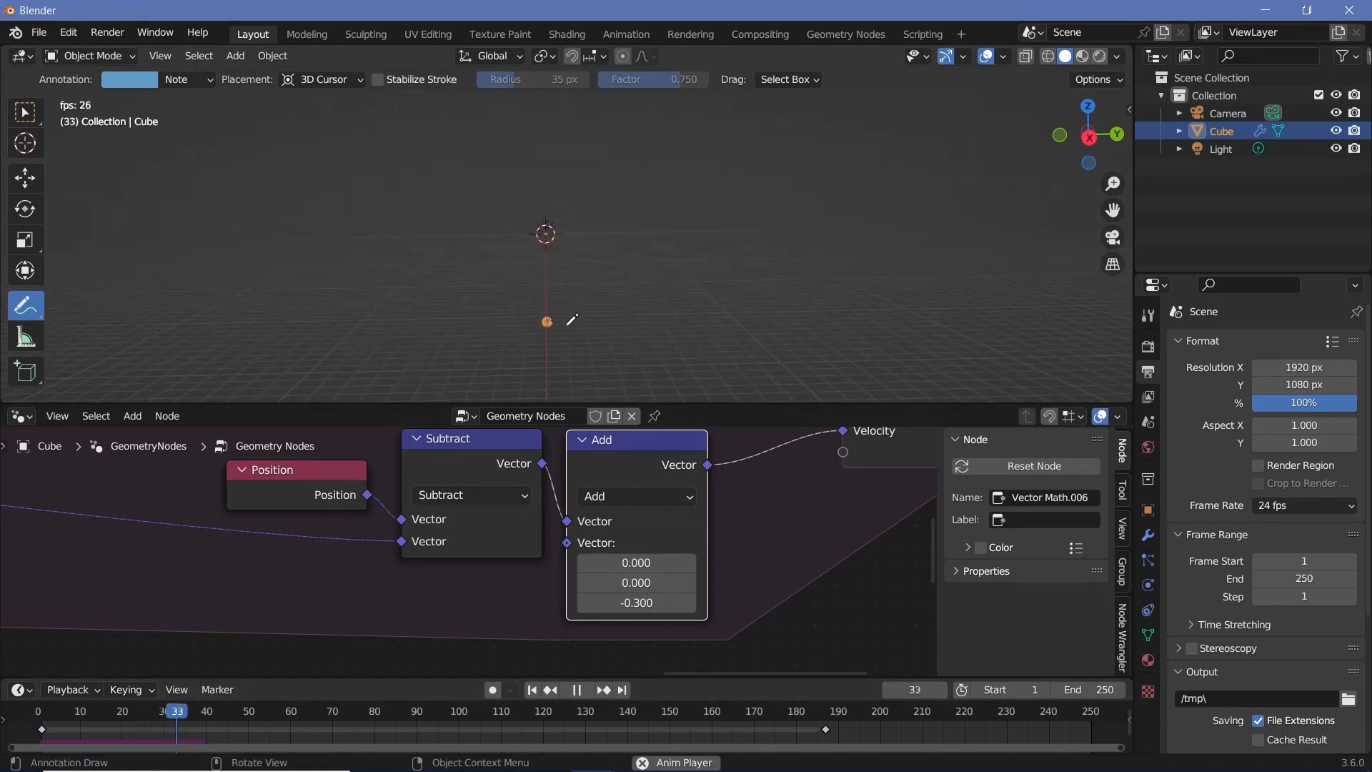
key("space")
key("shift+Left")
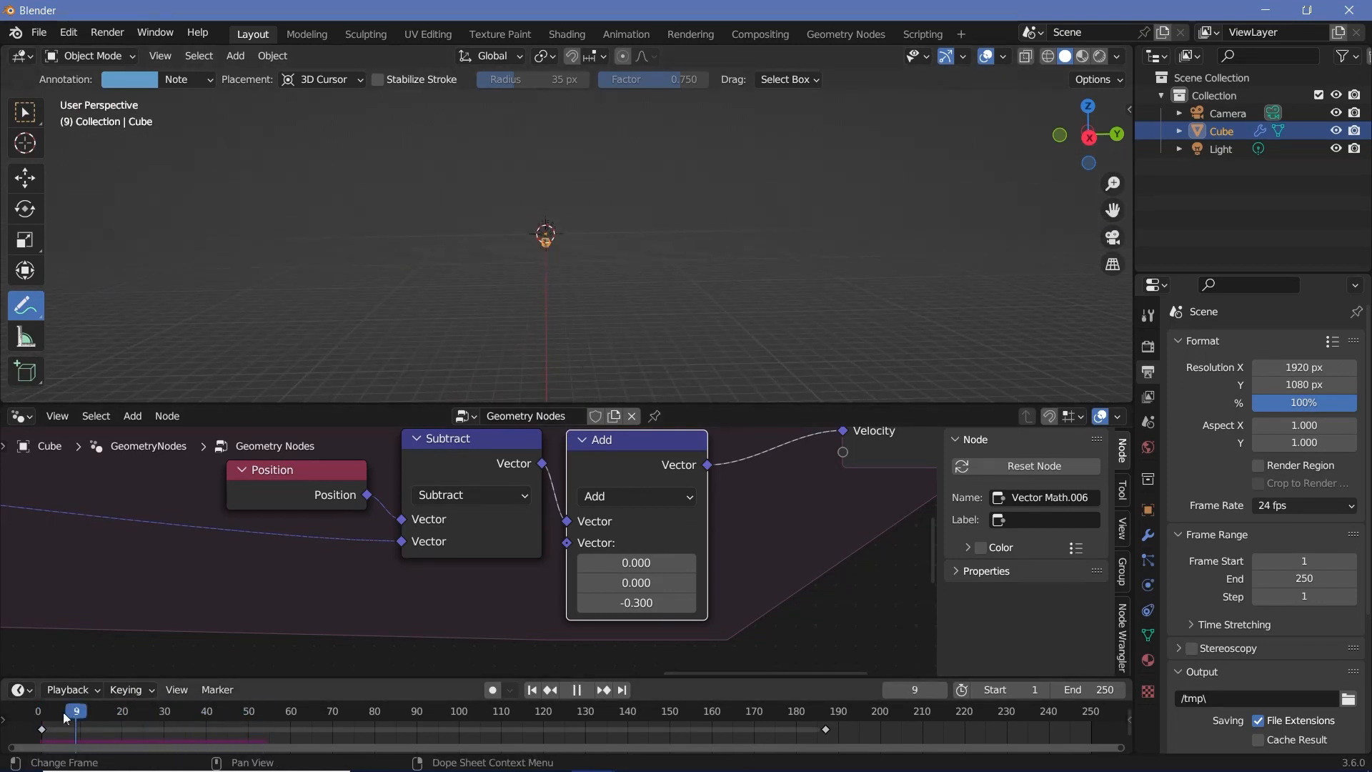
- Set the Z component of the Add node's second vector to -0.1 and play the simulation
middle_click_drag(461, 260, 164, 566)
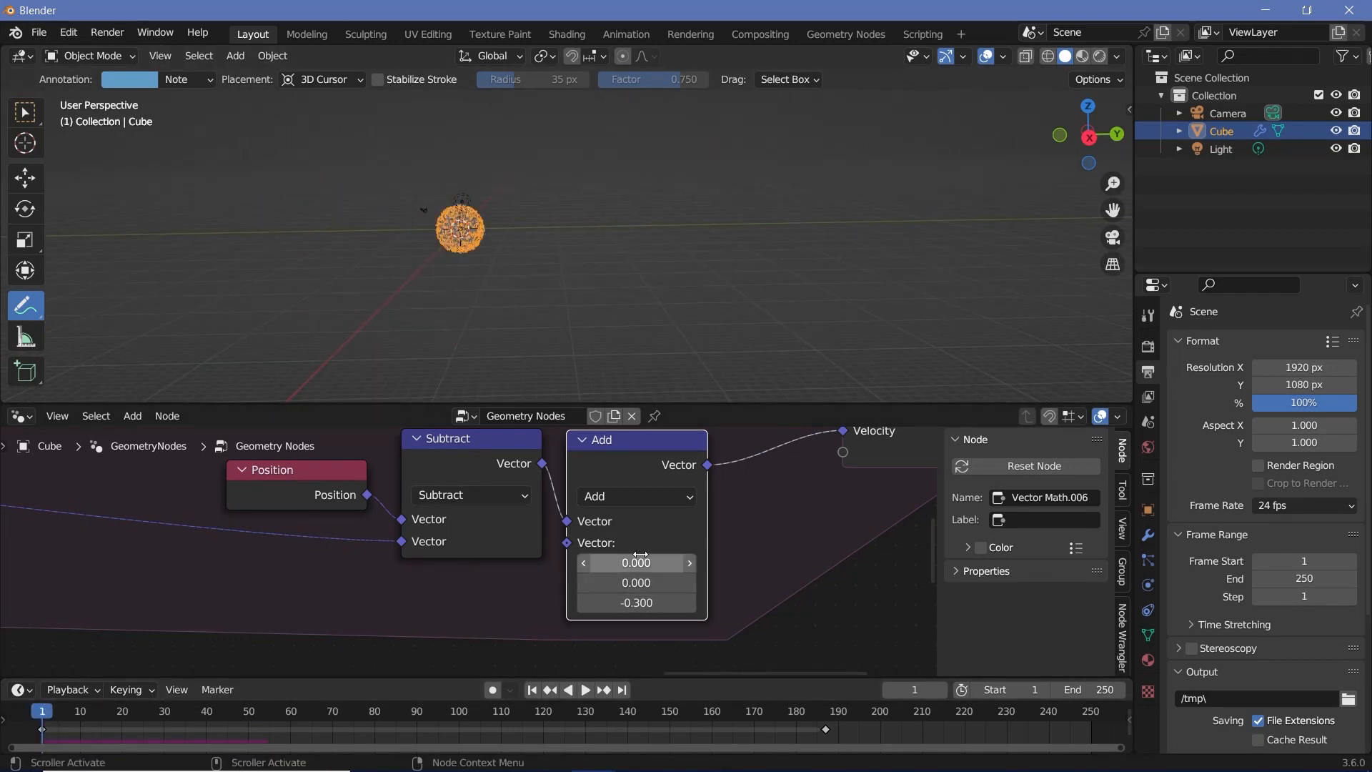
scroll(434, 163, "up", 5)
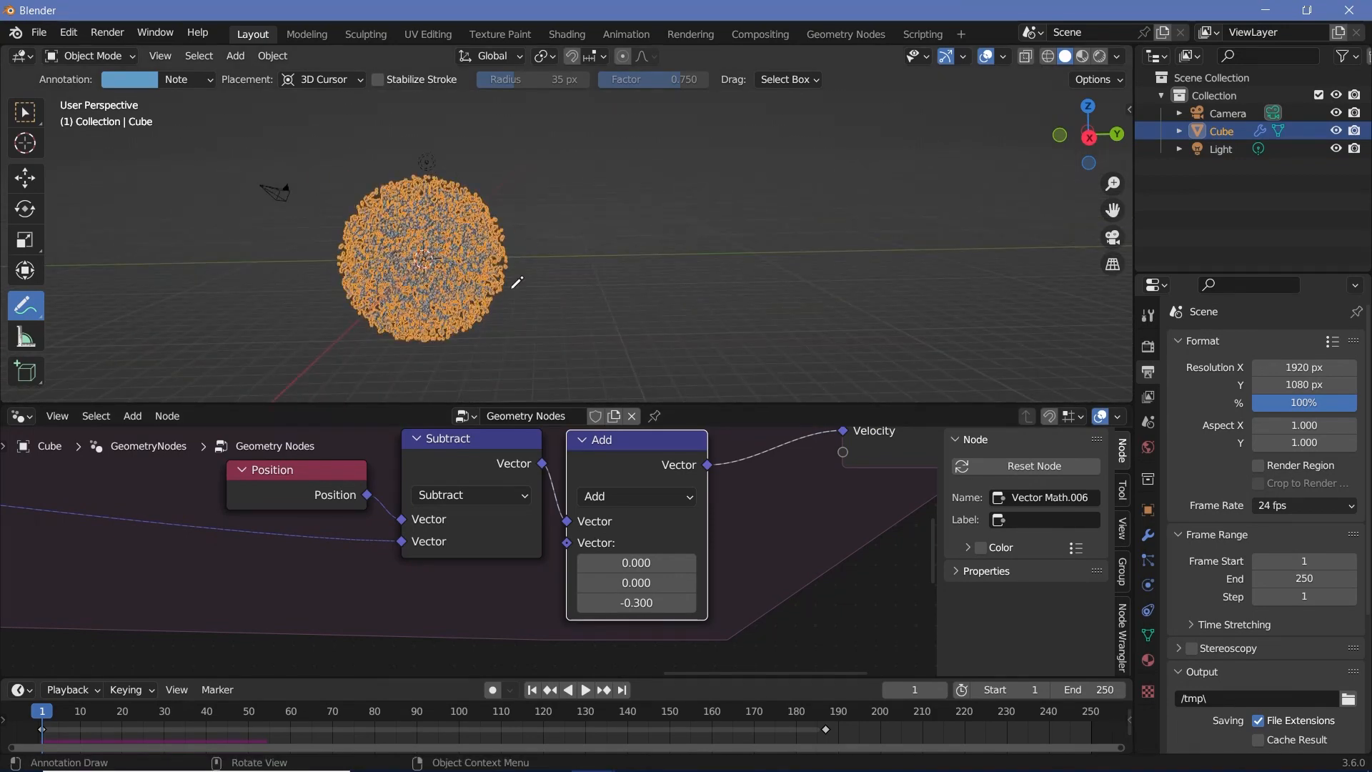
double_click(638, 603)
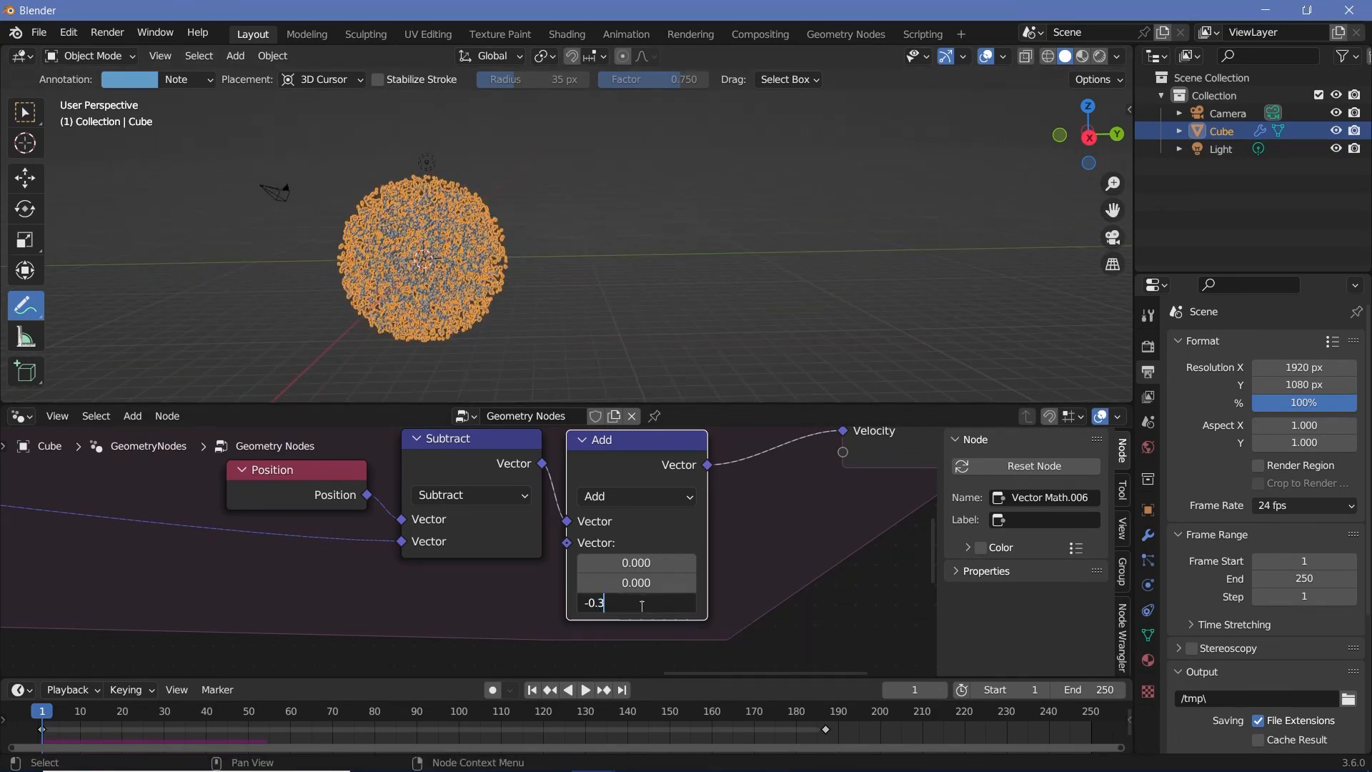
key("BackSpace")
type("1")
key("Return")
key("space")
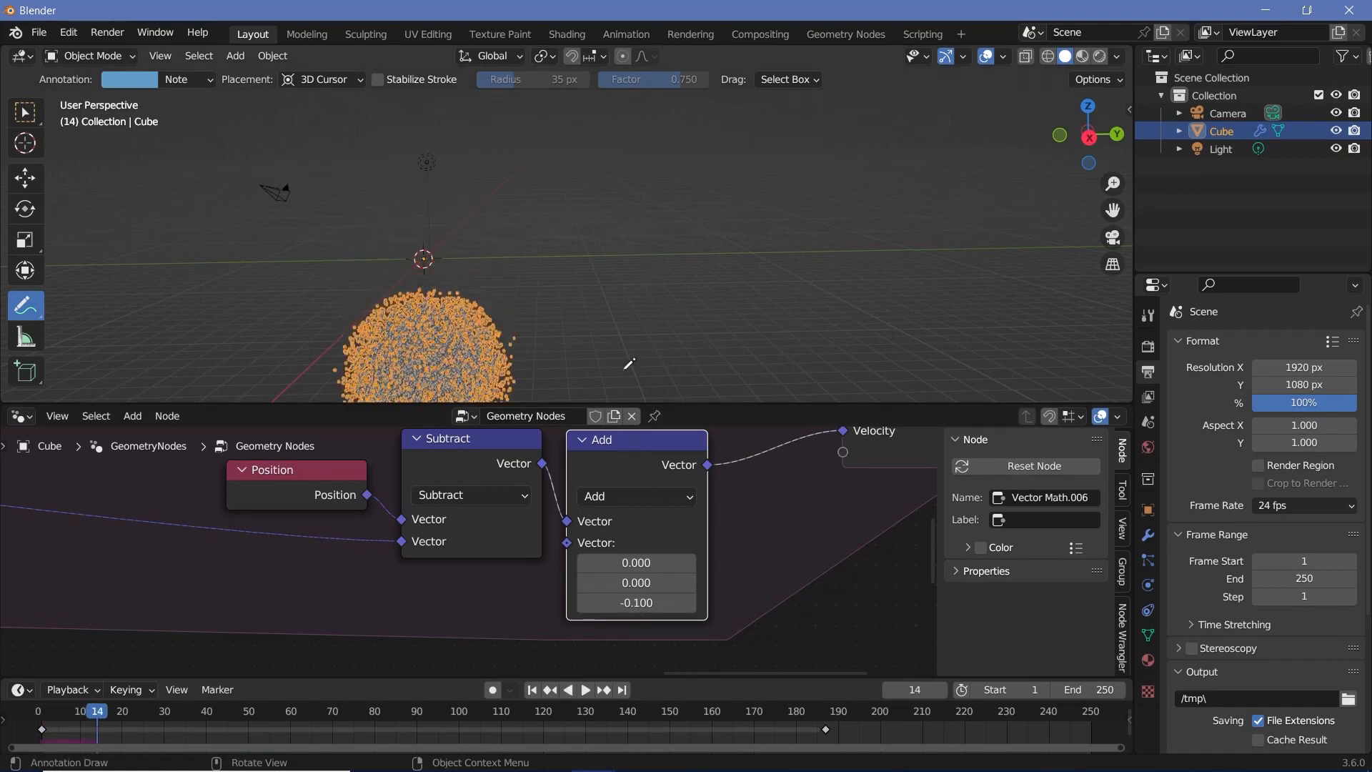
middle_click_drag(429, 236, 469, 222)
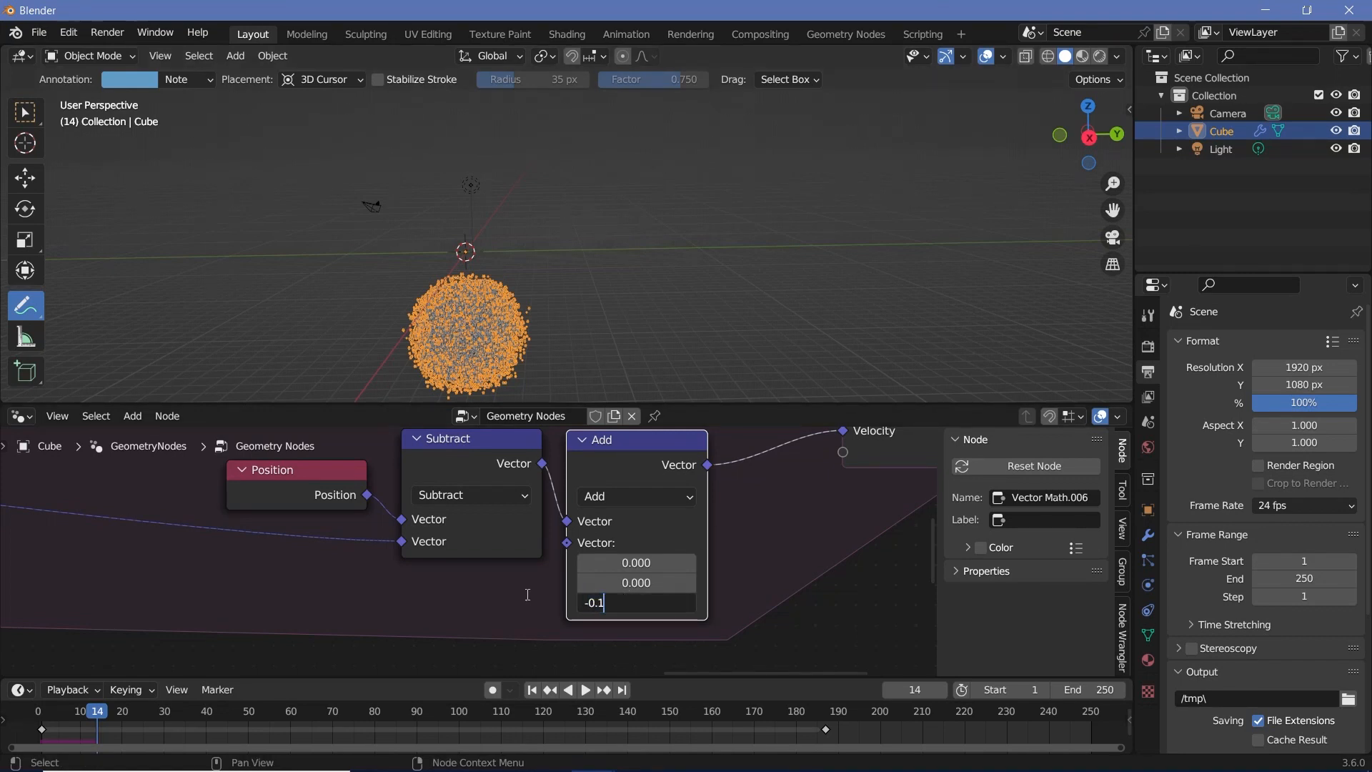
- Add a Vector input node beneath the Bounding Radius node
scroll(465, 623, "down", 2)
middle_click_drag(465, 624, 220, 368)
left_click(440, 500)
key("shift+a")
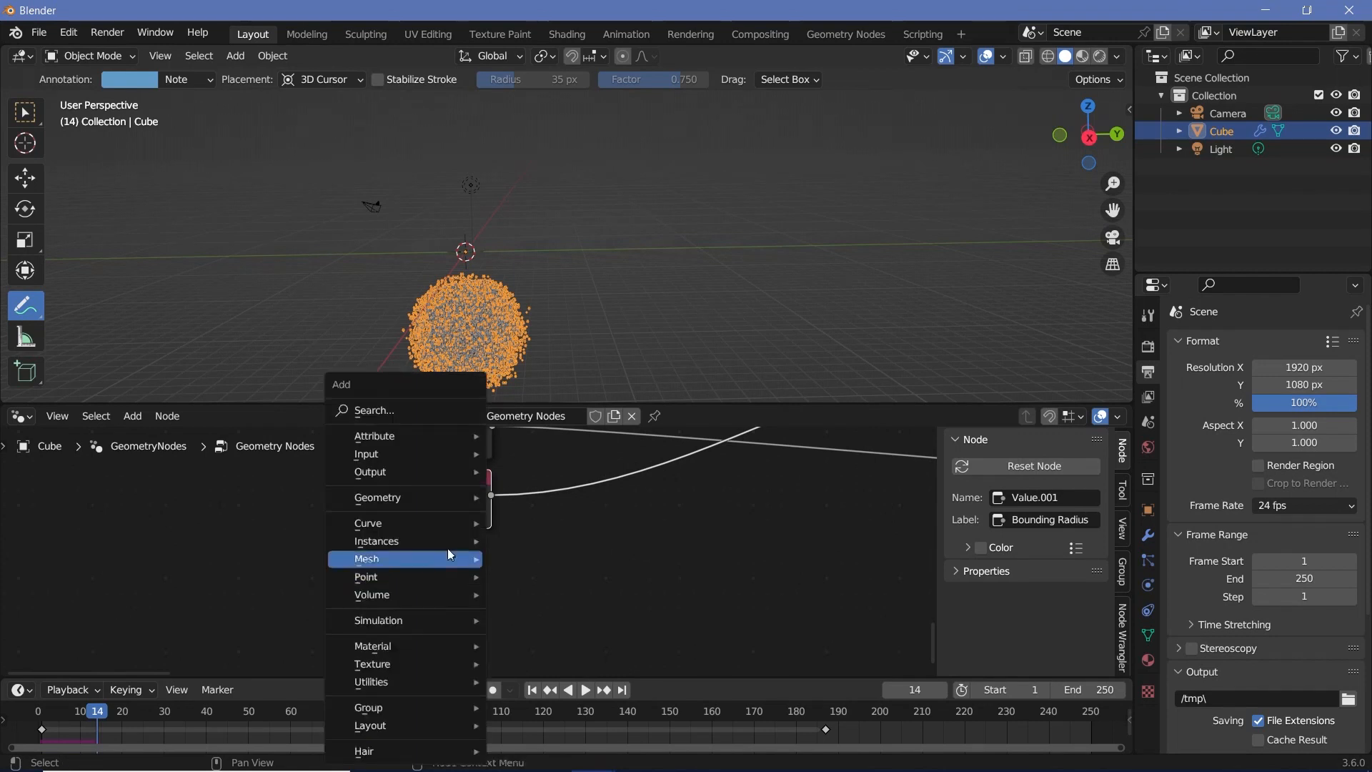
left_click(406, 410)
type("vector")
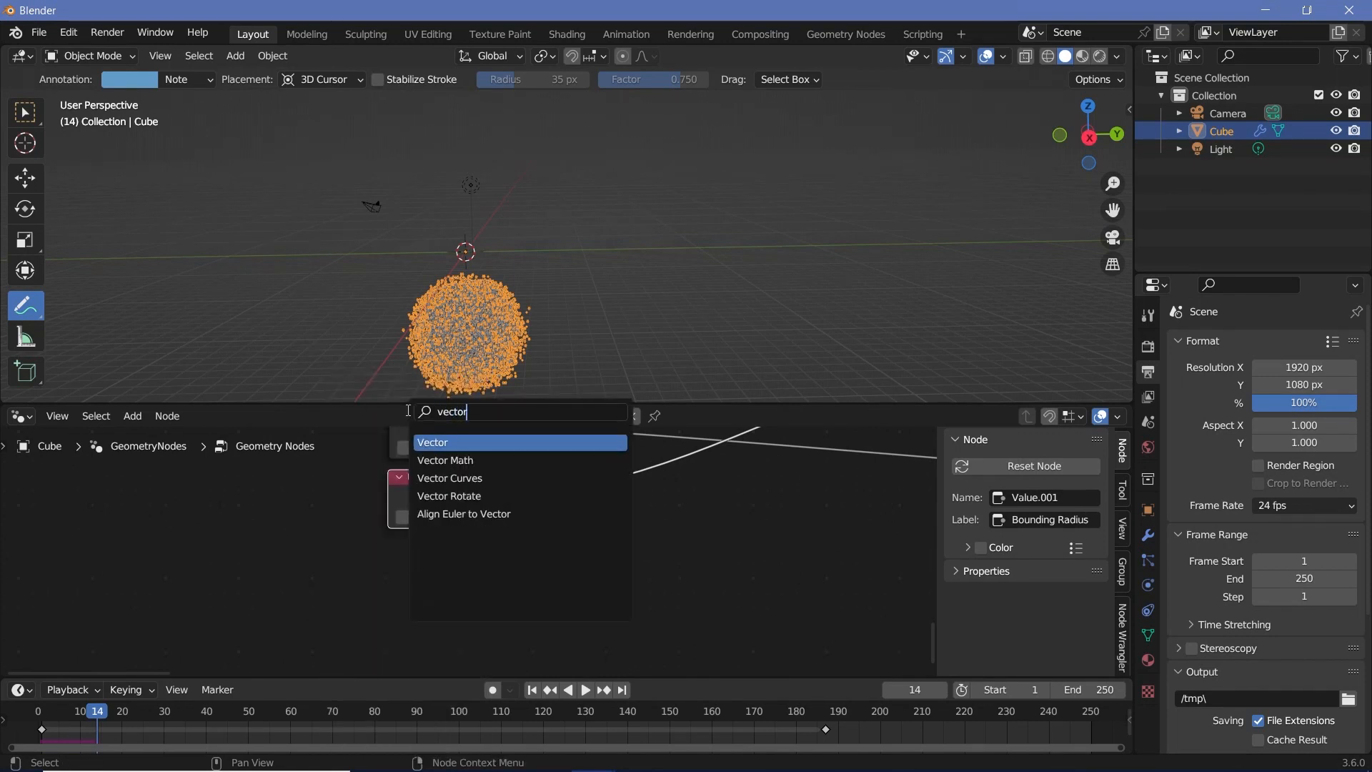
key("Return")
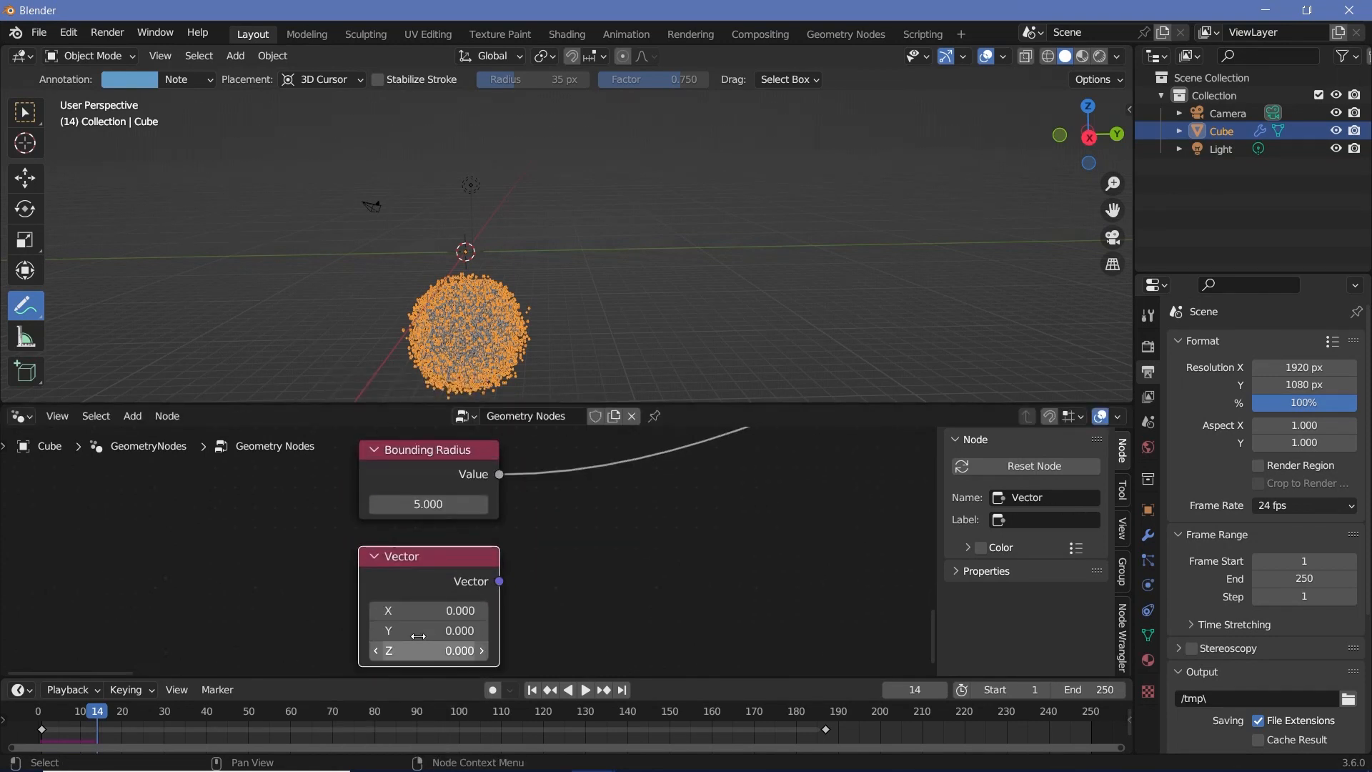
- Set the new Vector node's Z value to -0.3
left_click(429, 630)
left_click(422, 651)
type("-")
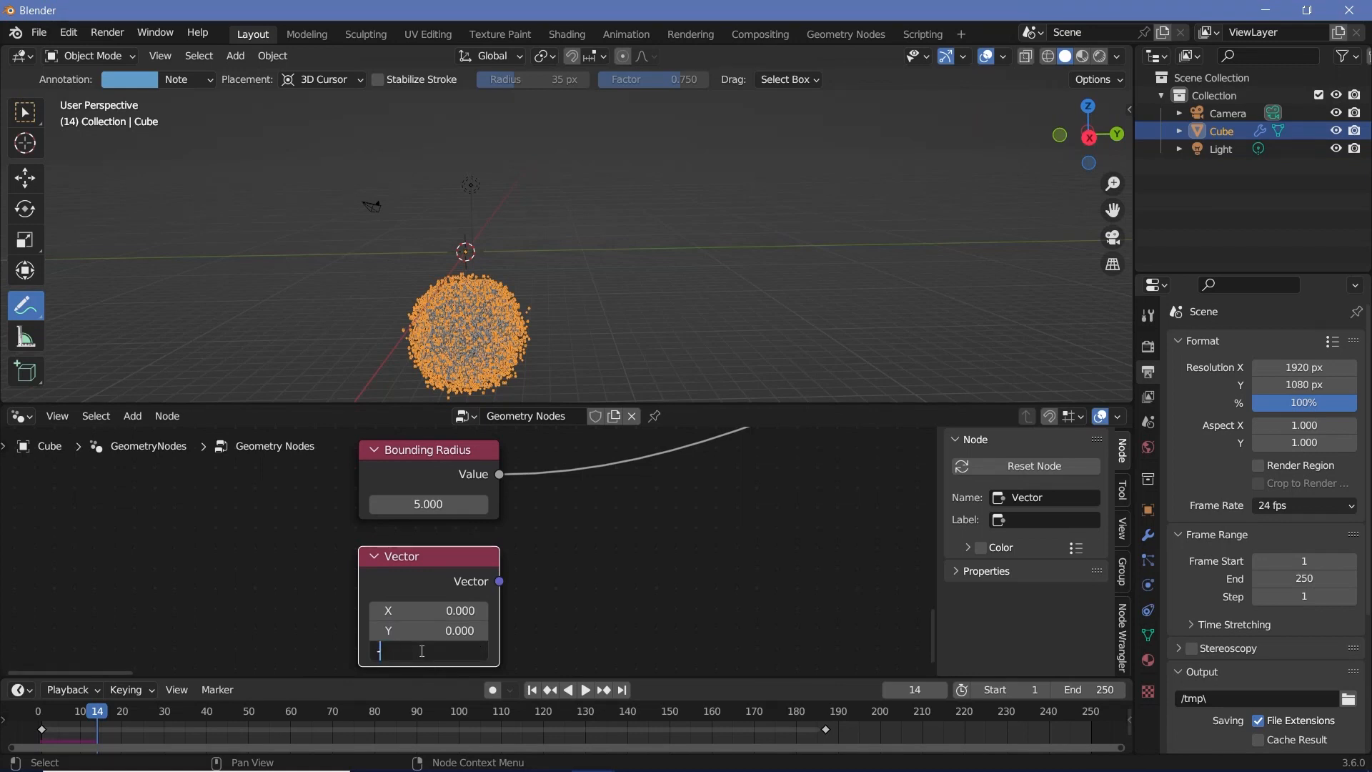
type("0.3")
key("Return")
- Connect the Vector node's output to the Add node's second vector input and return to frame 1
scroll(421, 647, "down", 2)
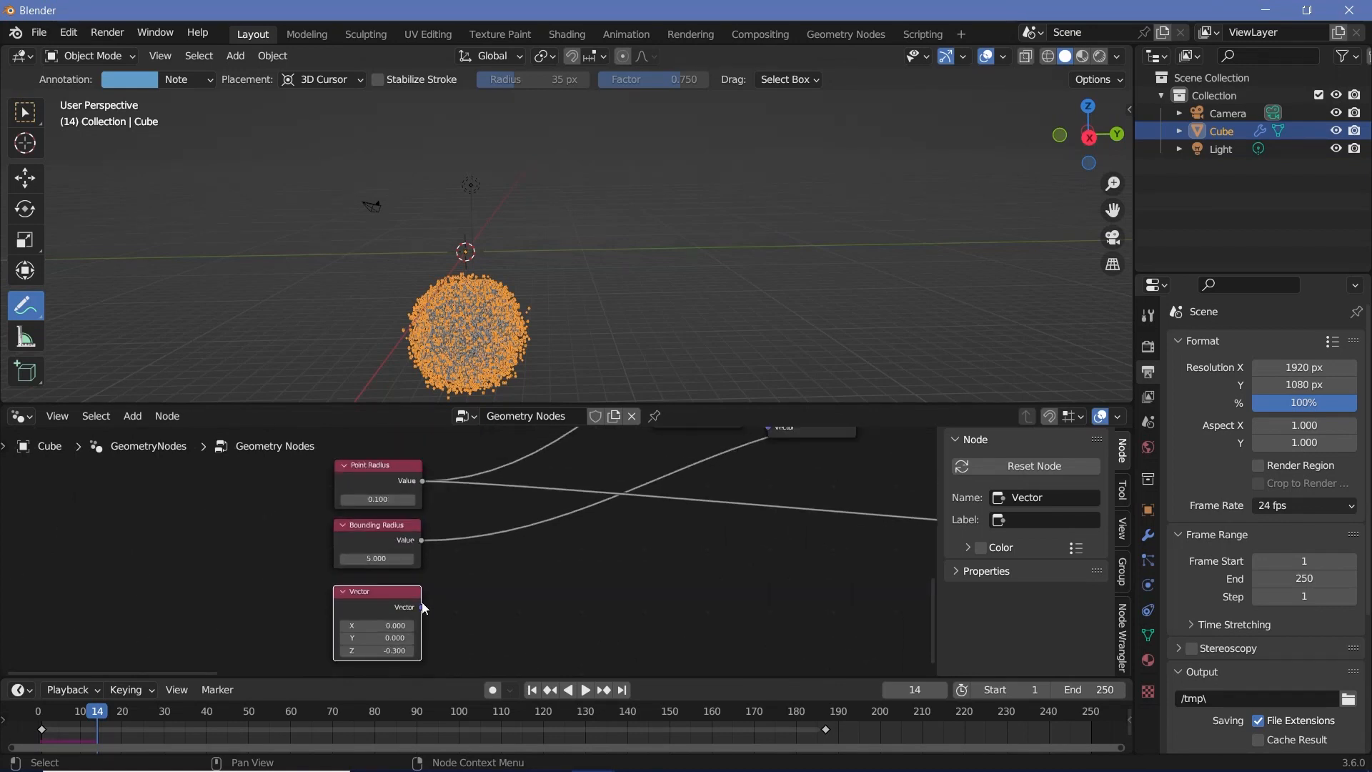
left_click_drag(423, 607, 596, 569)
scroll(386, 560, "left", 10, "ctrl")
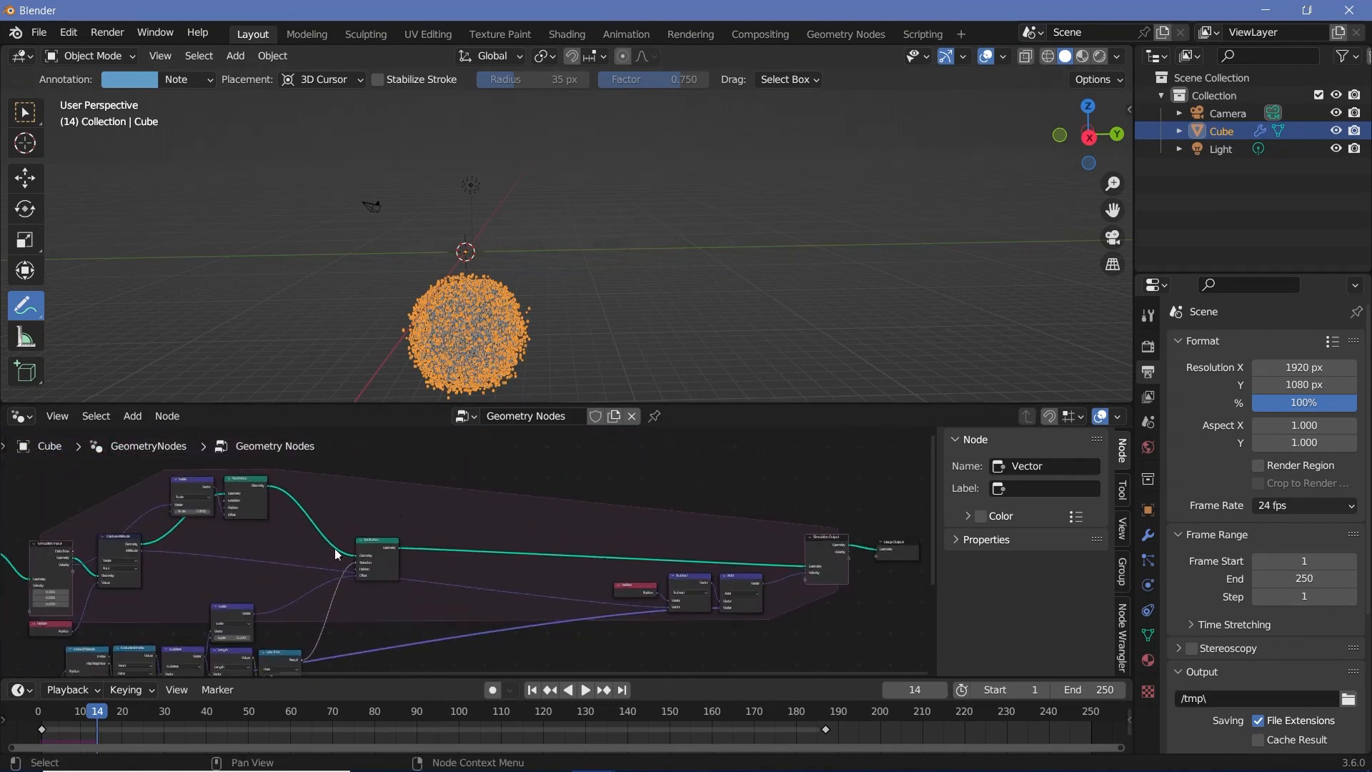
key("shift+Left")
scroll(458, 530, "right", 10, "ctrl")
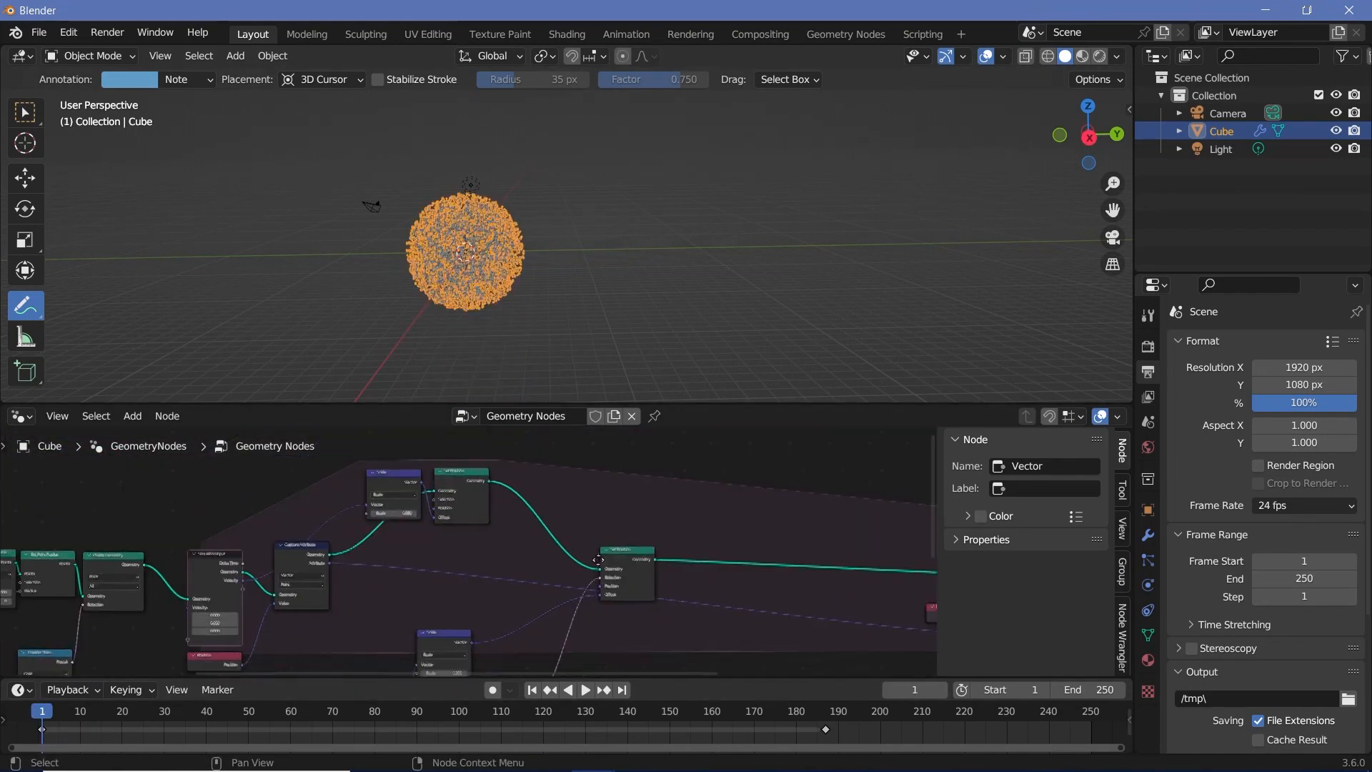
scroll(341, 616, "up", 2)
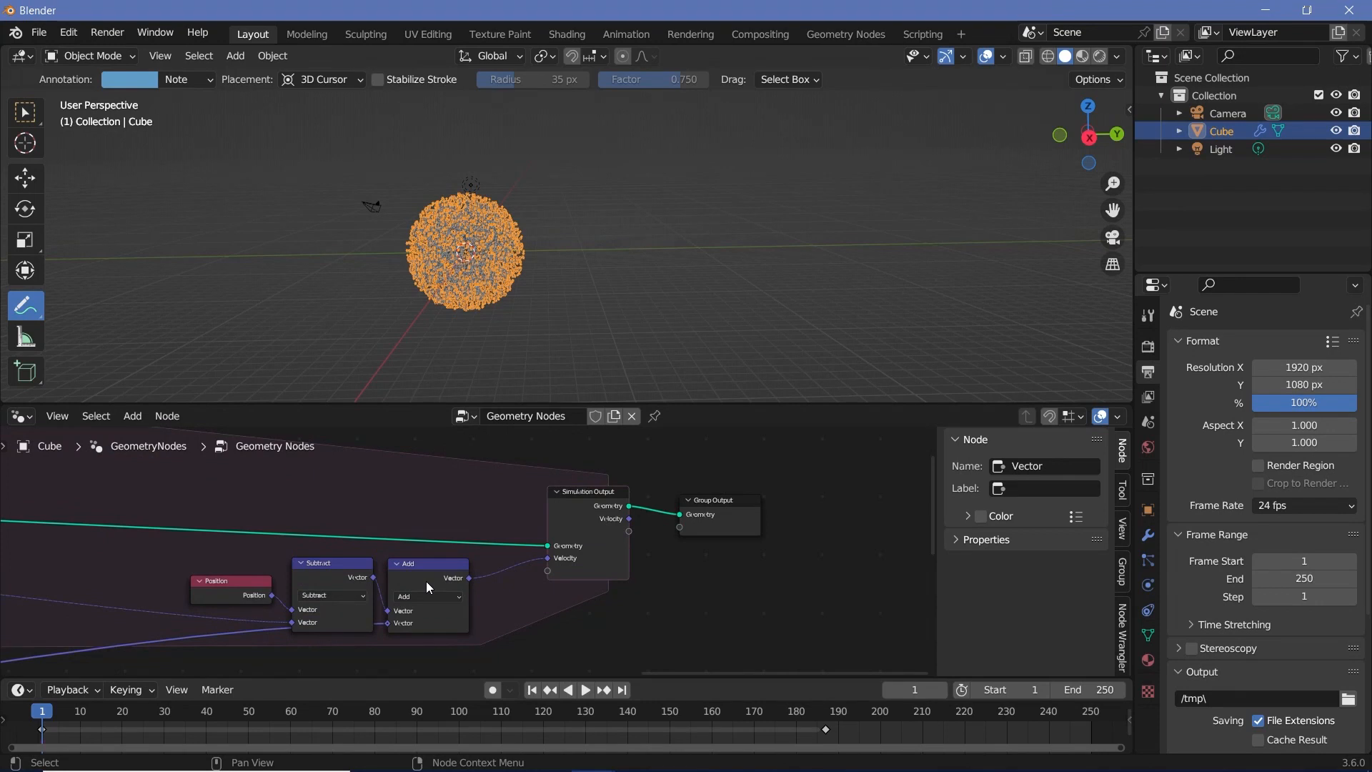
scroll(465, 550, "down", 1)
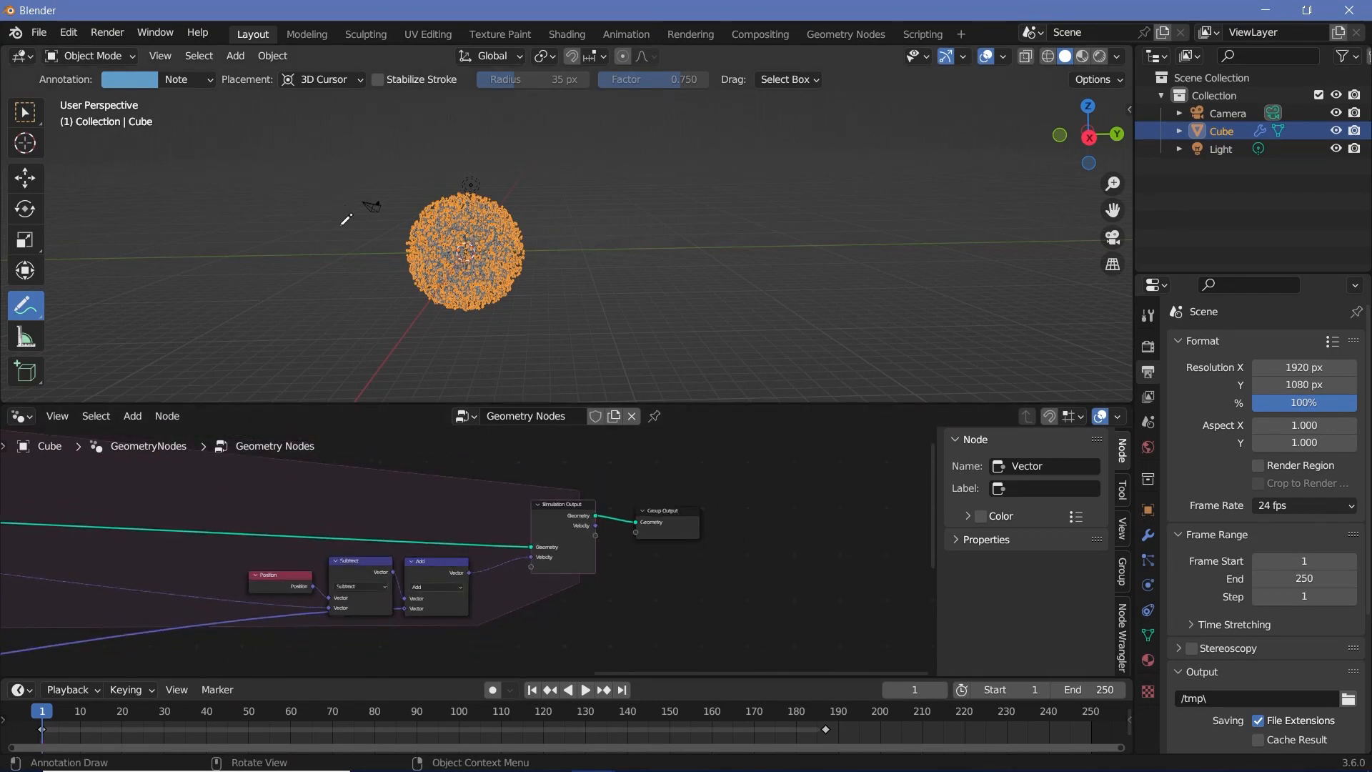
- Move the Position, Subtract, Add, Simulation Output and Group Output nodes together farther away from the last Set Position node
middle_click_drag(341, 530, 526, 523)
scroll(590, 552, "down", 5)
left_click_drag(419, 486, 739, 619)
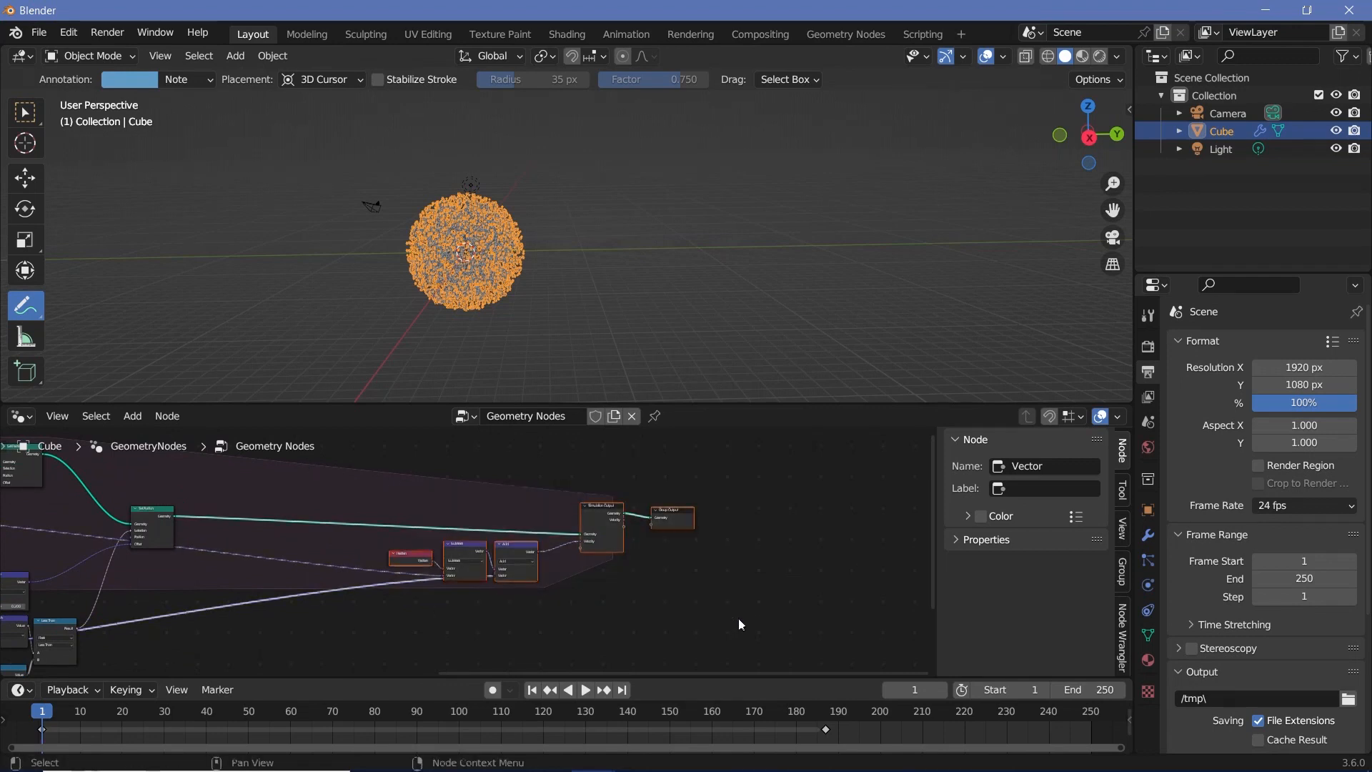
left_click_drag(617, 527, 774, 516)
middle_click_drag(348, 507, 474, 496)
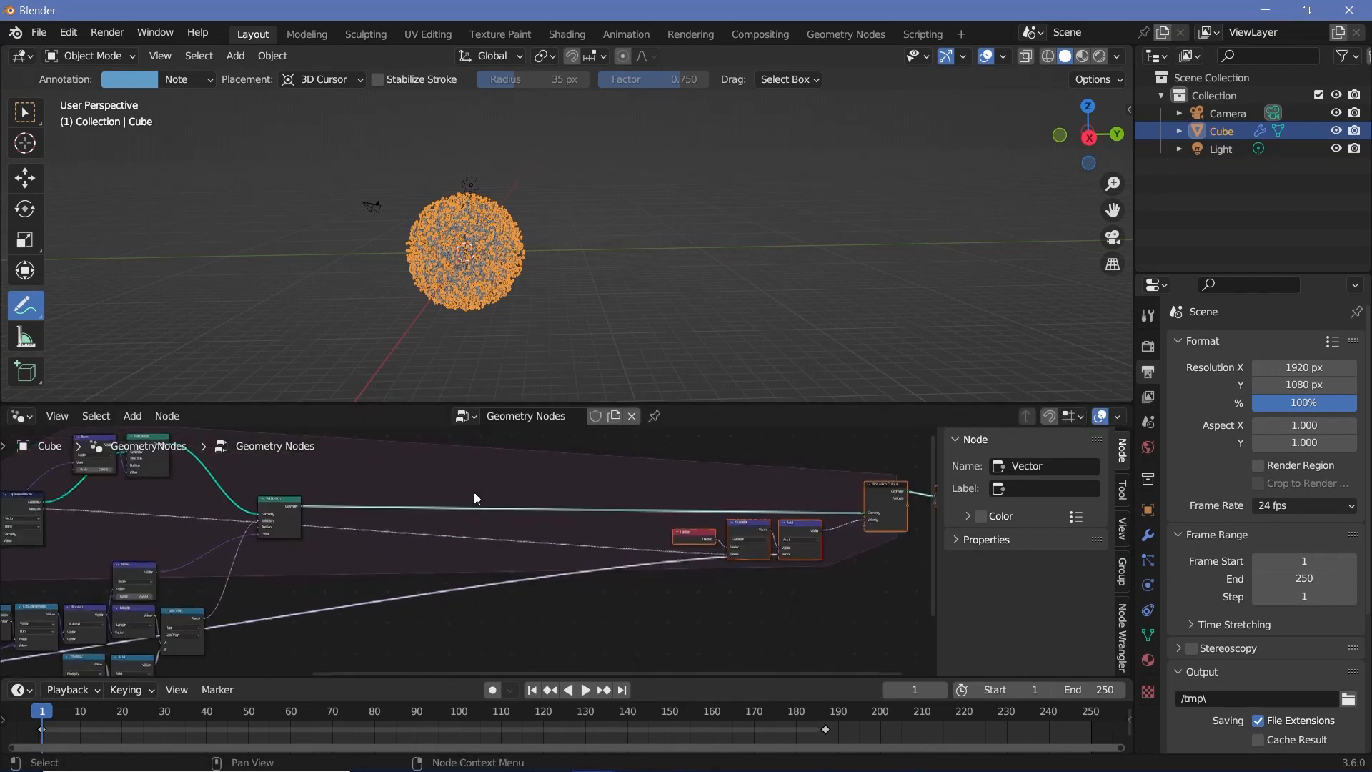
scroll(473, 526, "up", 3)
key("shift+a")
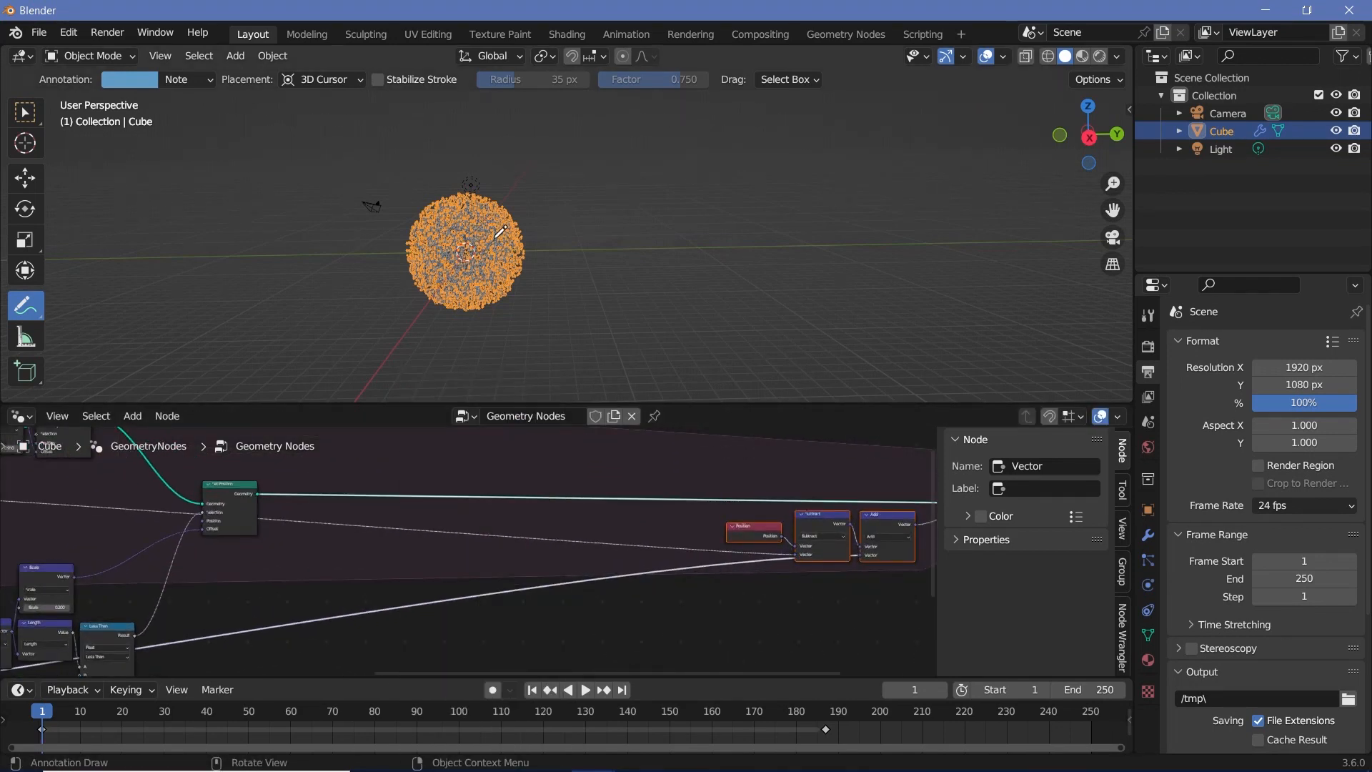
- Add an ico sphere at the world origin with 6 subdivisions
key("shift+a")
mouse_move(429, 240)
left_click(573, 310)
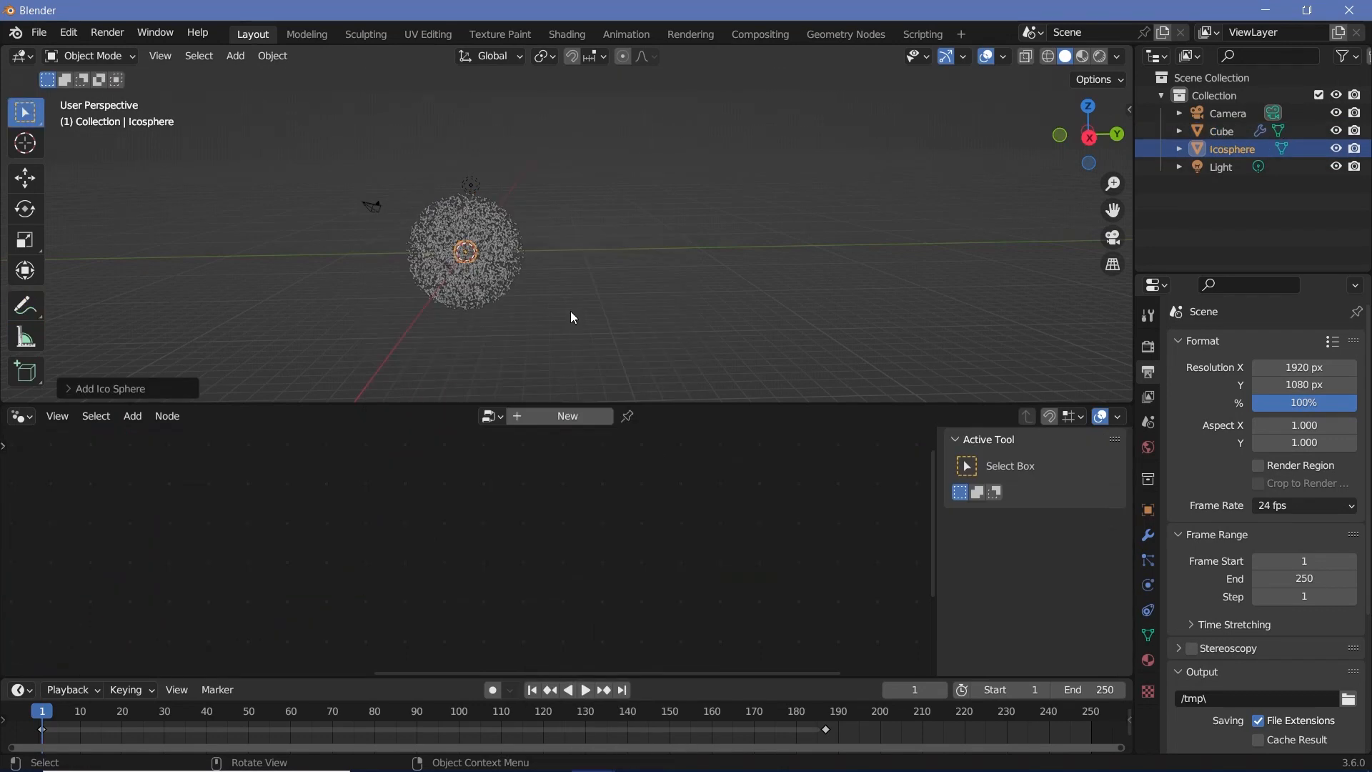
left_click(69, 388)
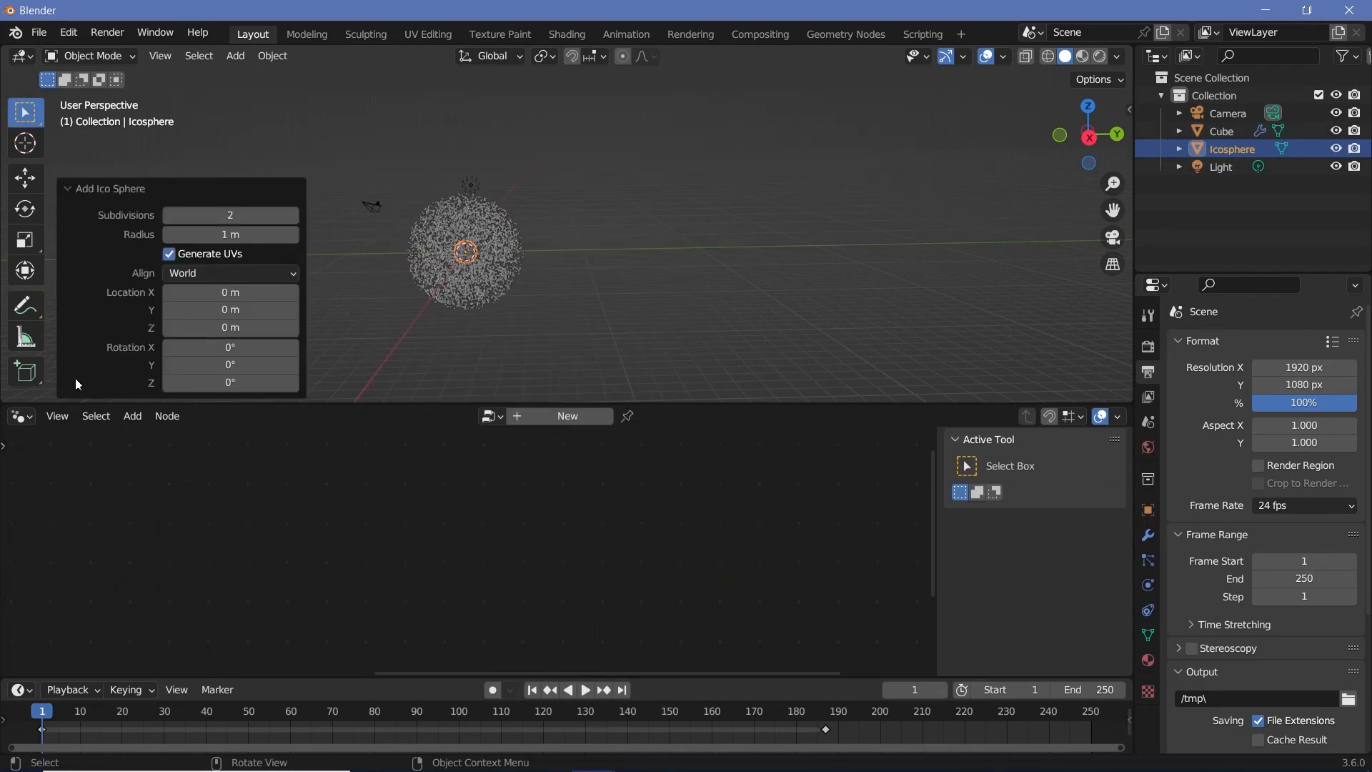
left_click(215, 216)
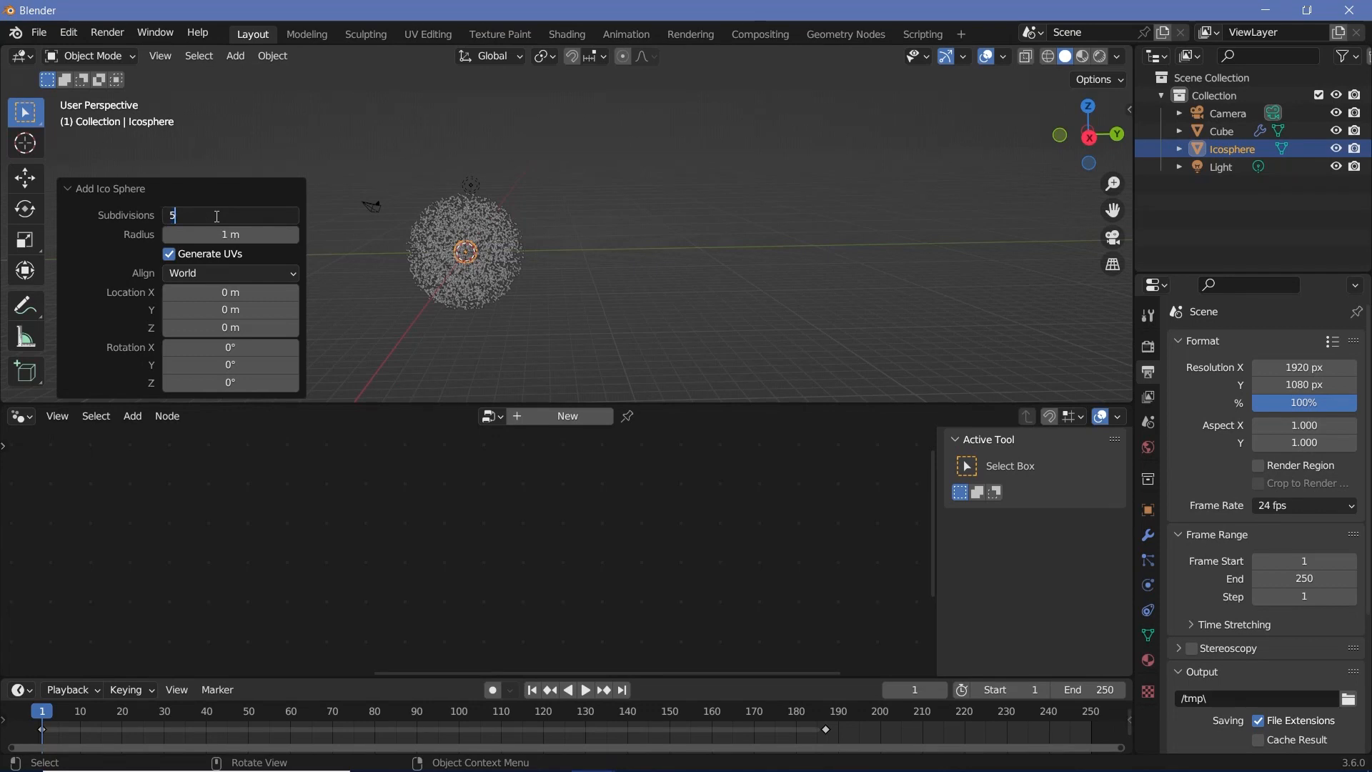
key("Return")
left_click(295, 216)
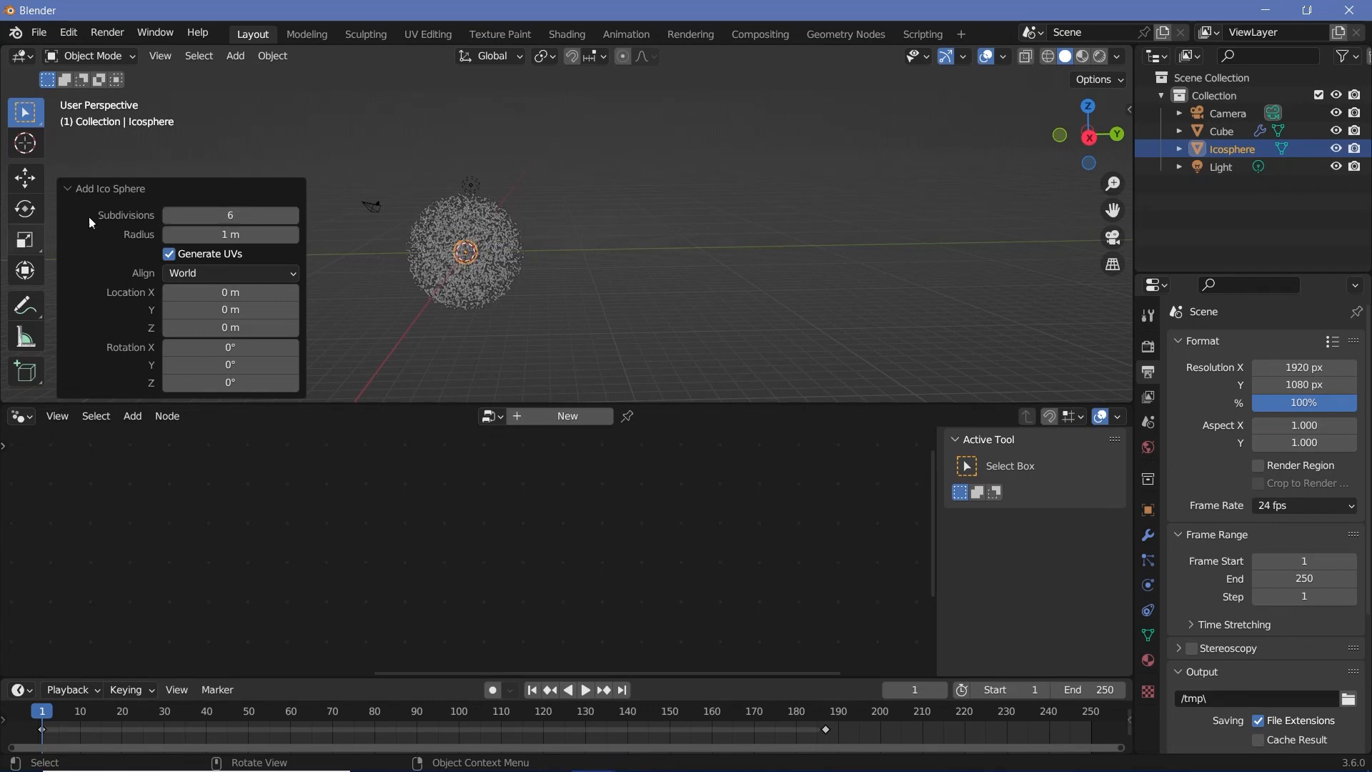
left_click(75, 190)
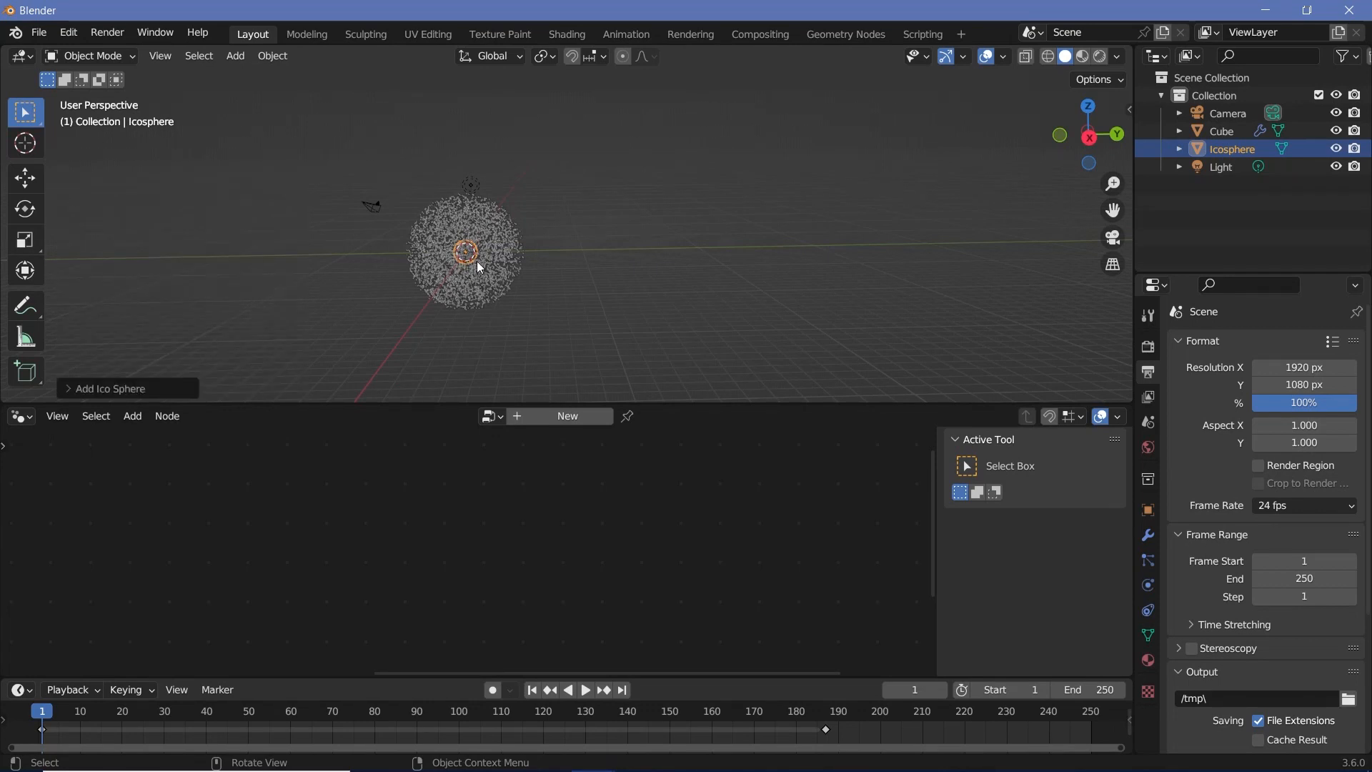
- Scale the ico sphere uniformly by a factor of 5
key("s")
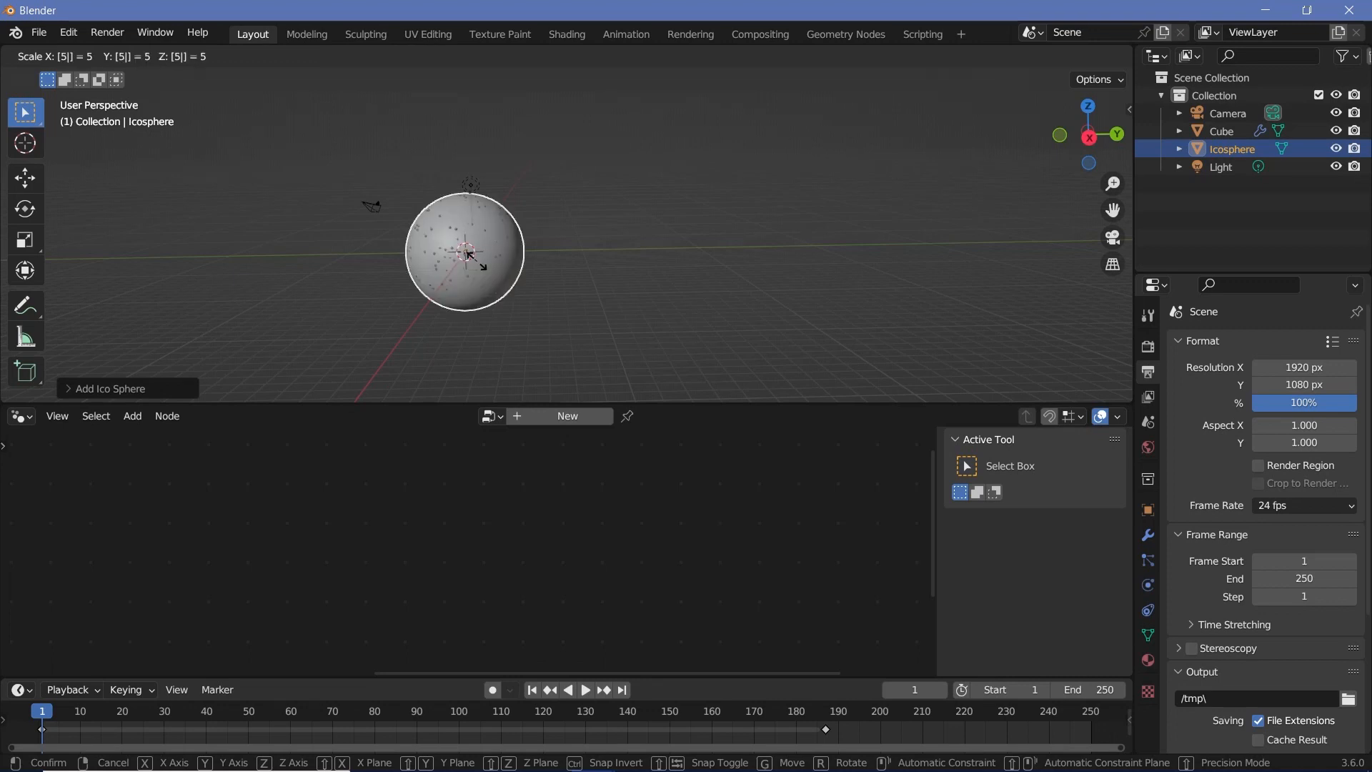
left_click(477, 260)
scroll(478, 260, "up", 5)
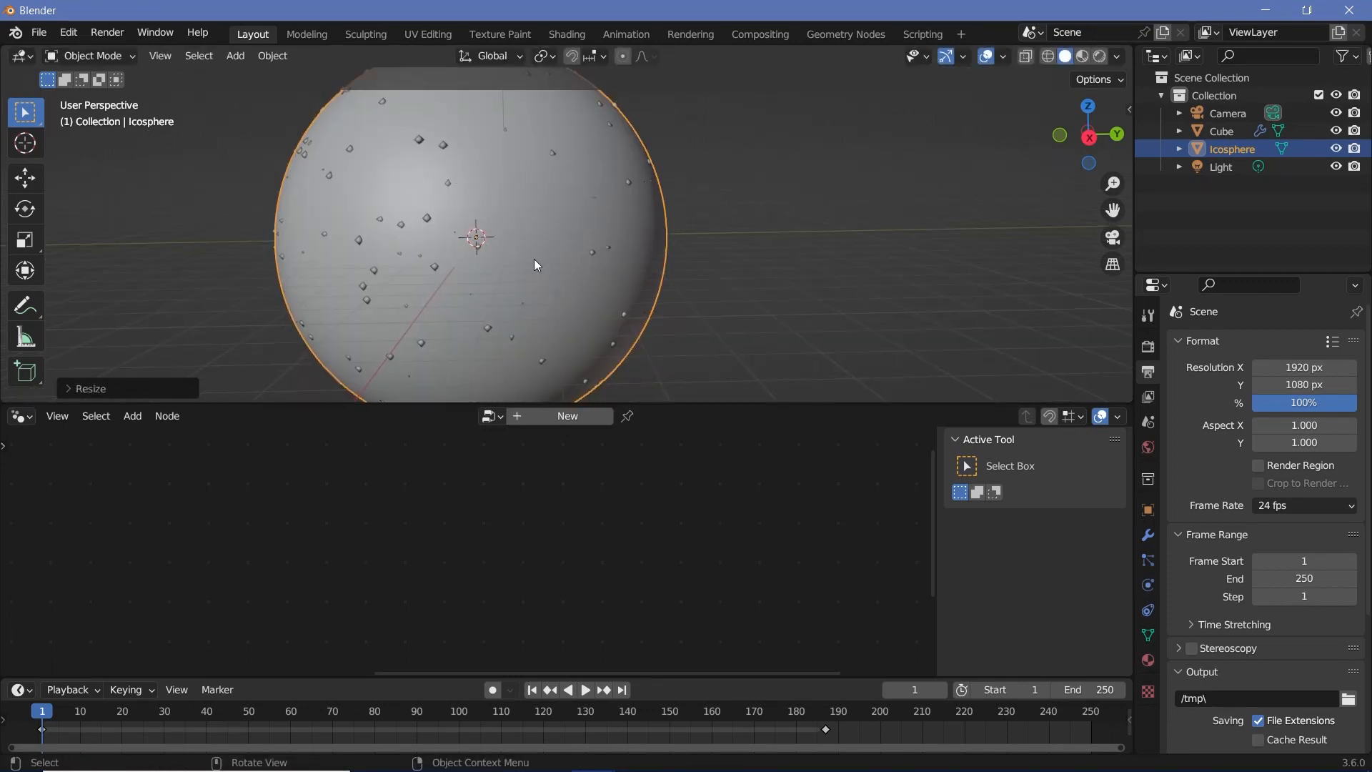
- Rename the ico sphere object as Bounding Box
double_click(1238, 151)
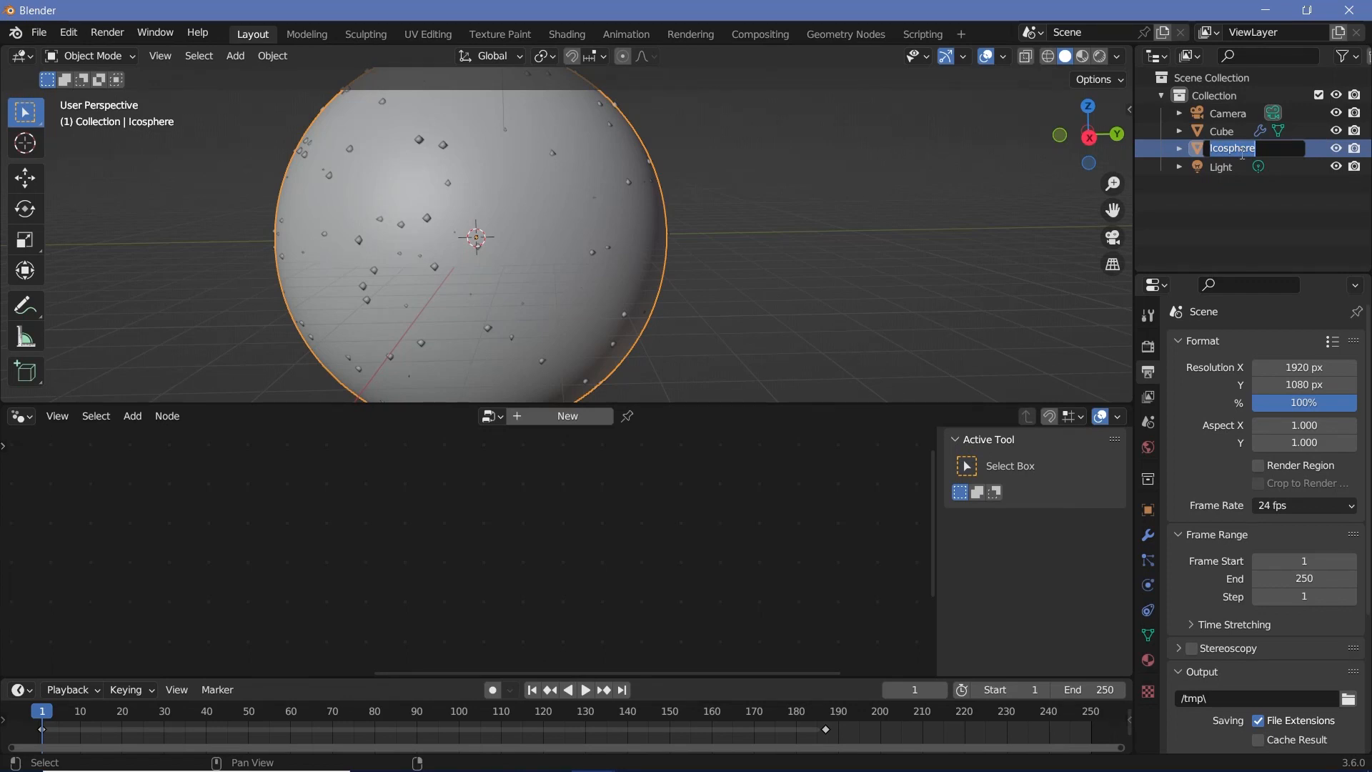
type("Bounding Box")
key("Return")
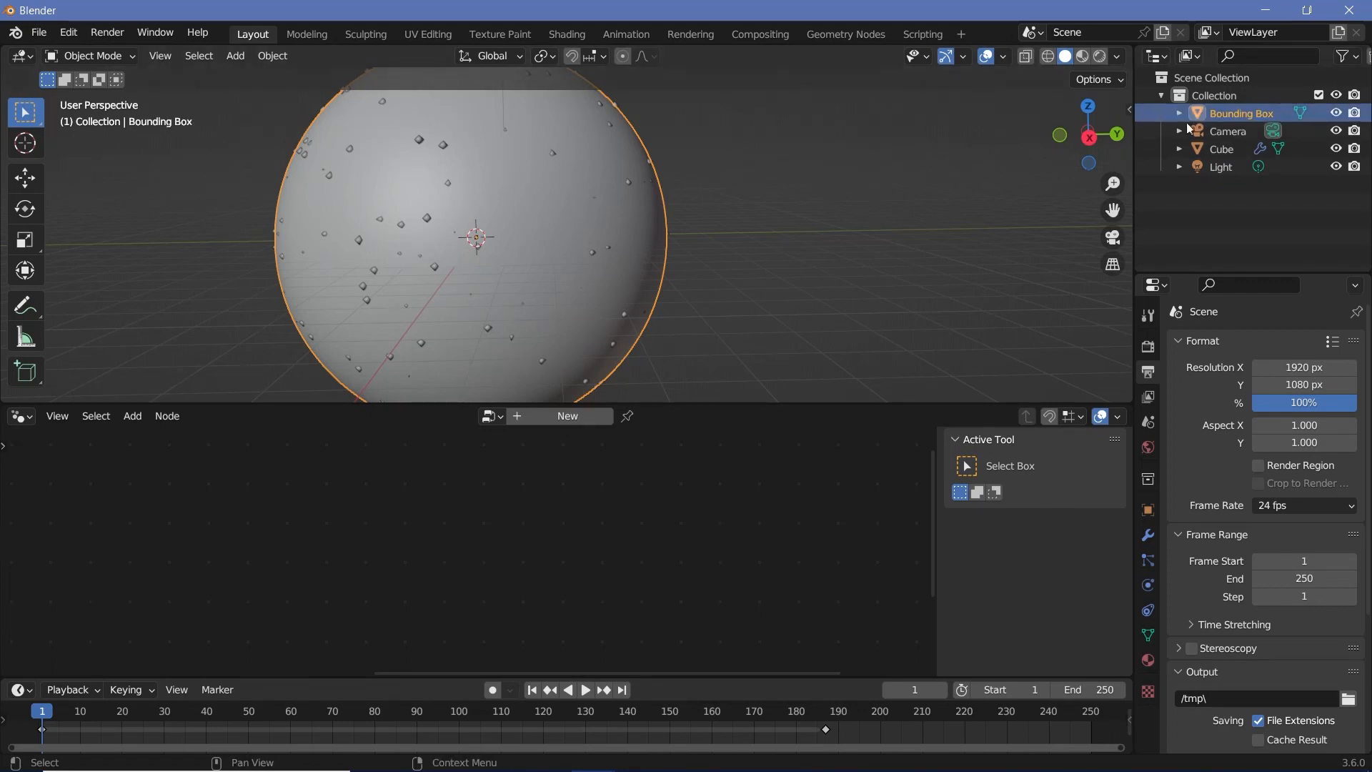
- Bring the Bounding Box object into the Cube's node tree as an Object Info node
left_click(1228, 148)
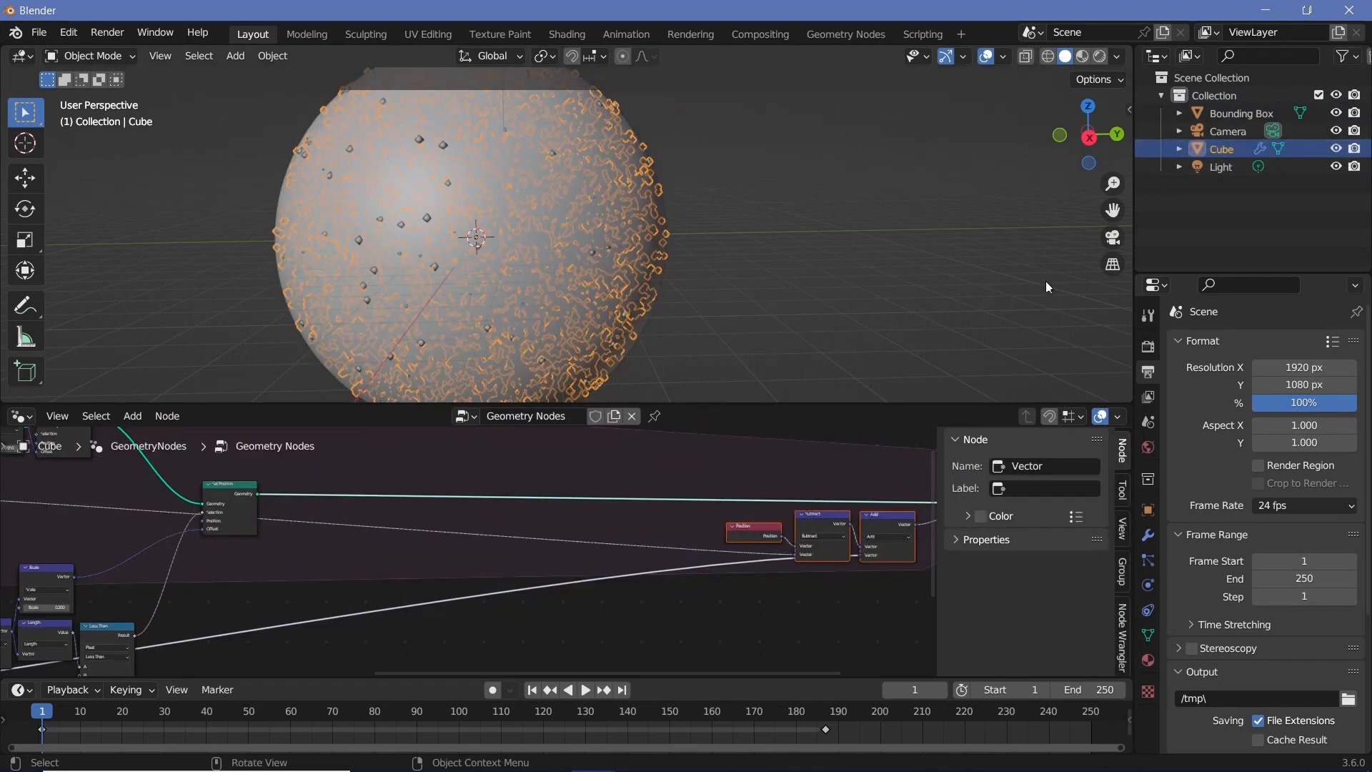
left_click_drag(1245, 113, 555, 649)
- Move the Position, Subtract, Add, Simulation Output and Group Output nodes together even farther from the last Set Position node
scroll(757, 528, "down", 4)
middle_click_drag(758, 529, 590, 512)
left_click_drag(569, 446, 835, 529)
key("g")
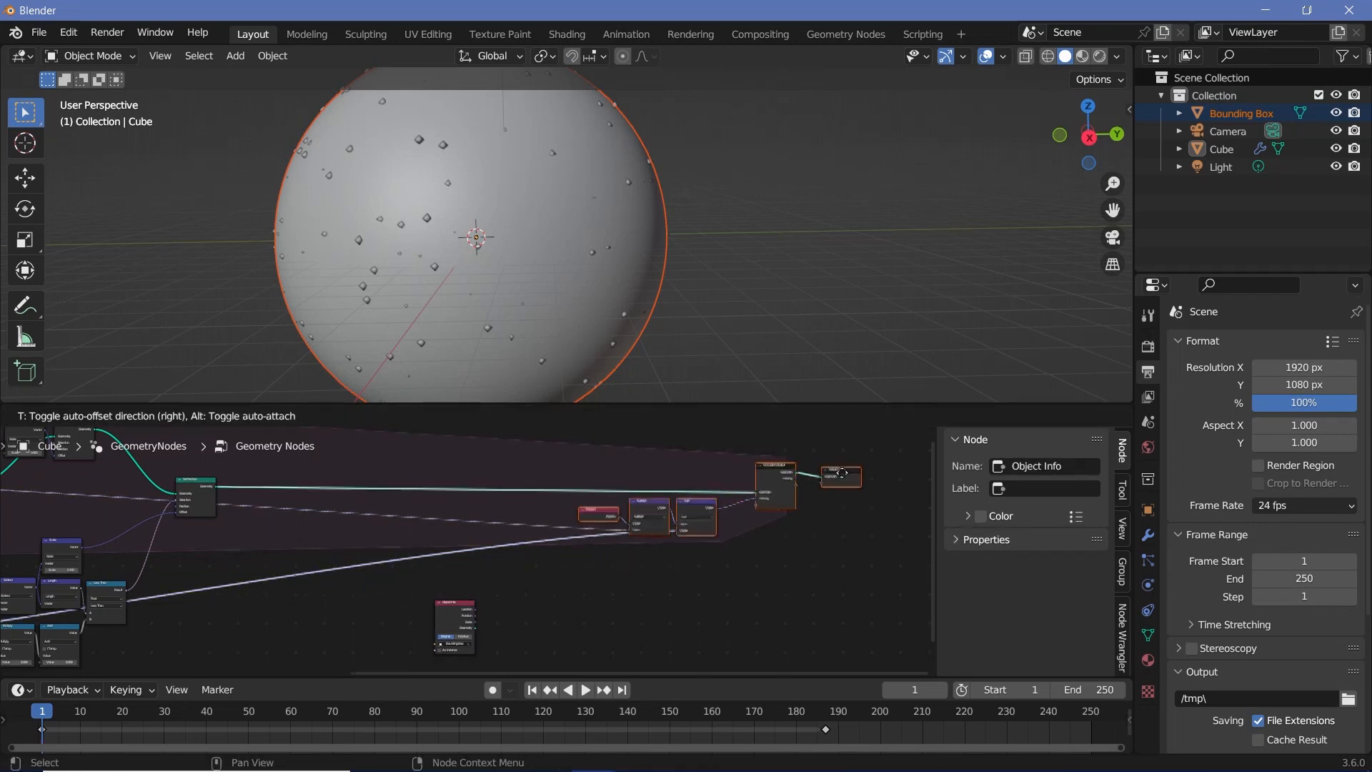
left_click(837, 504)
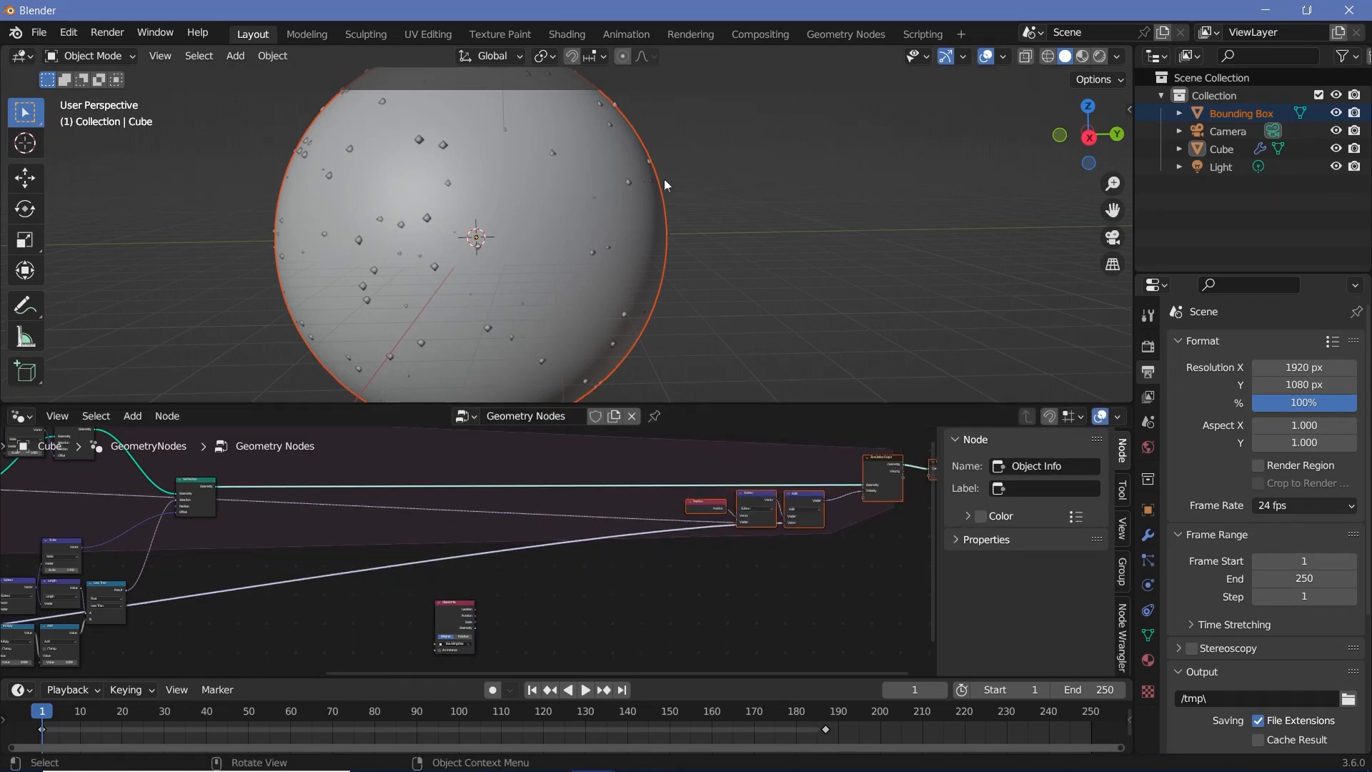
- Add a Position node just above the Bounding Box's Object Info node
scroll(583, 550, "up", 2)
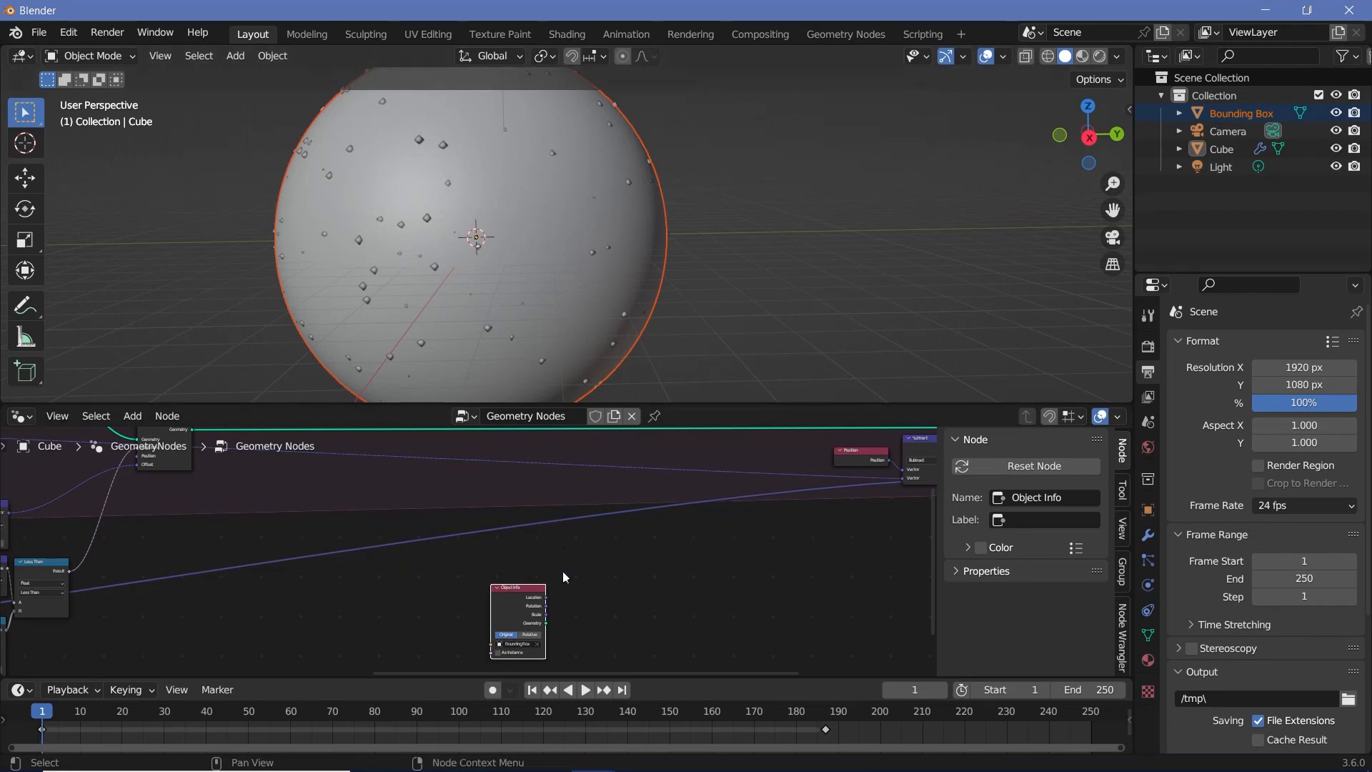
middle_click_drag(554, 589, 516, 526)
scroll(516, 500, "up", 3)
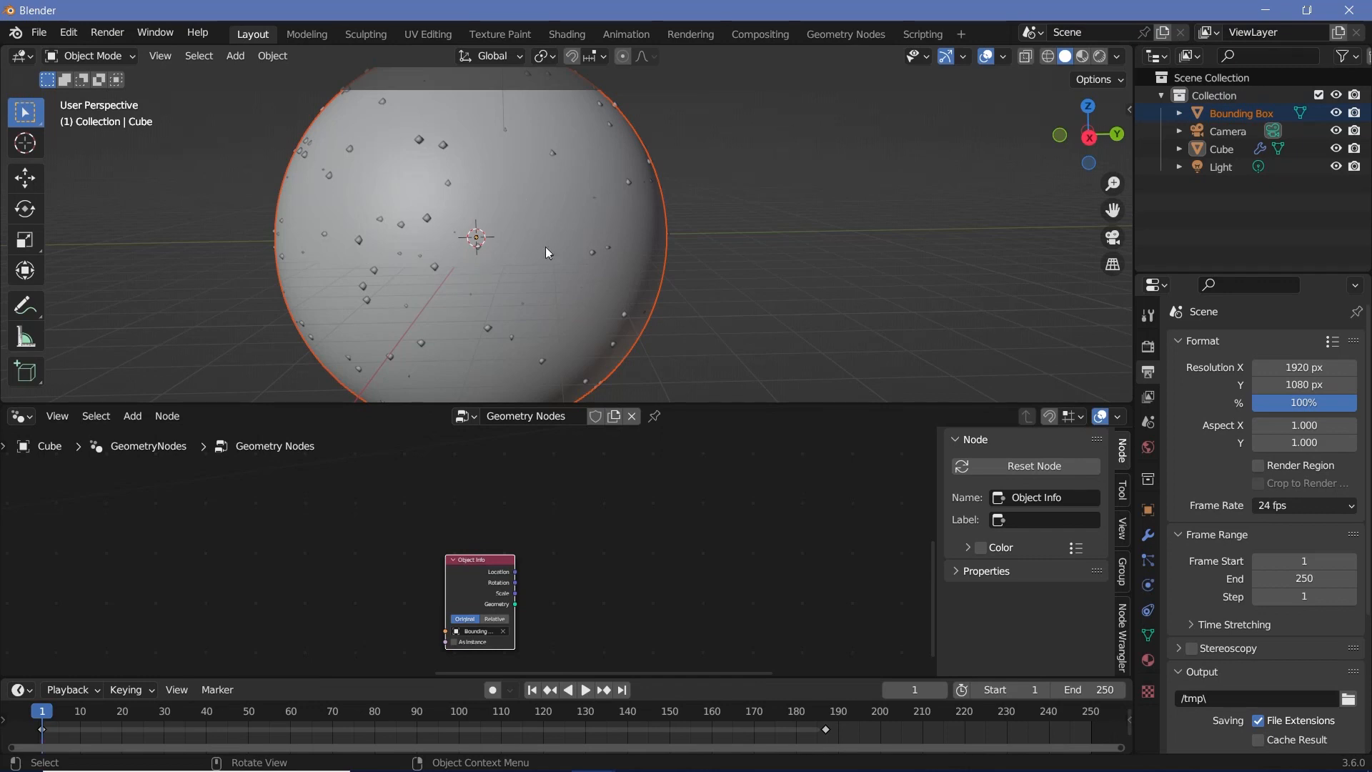
key("shift+a")
left_click(490, 377)
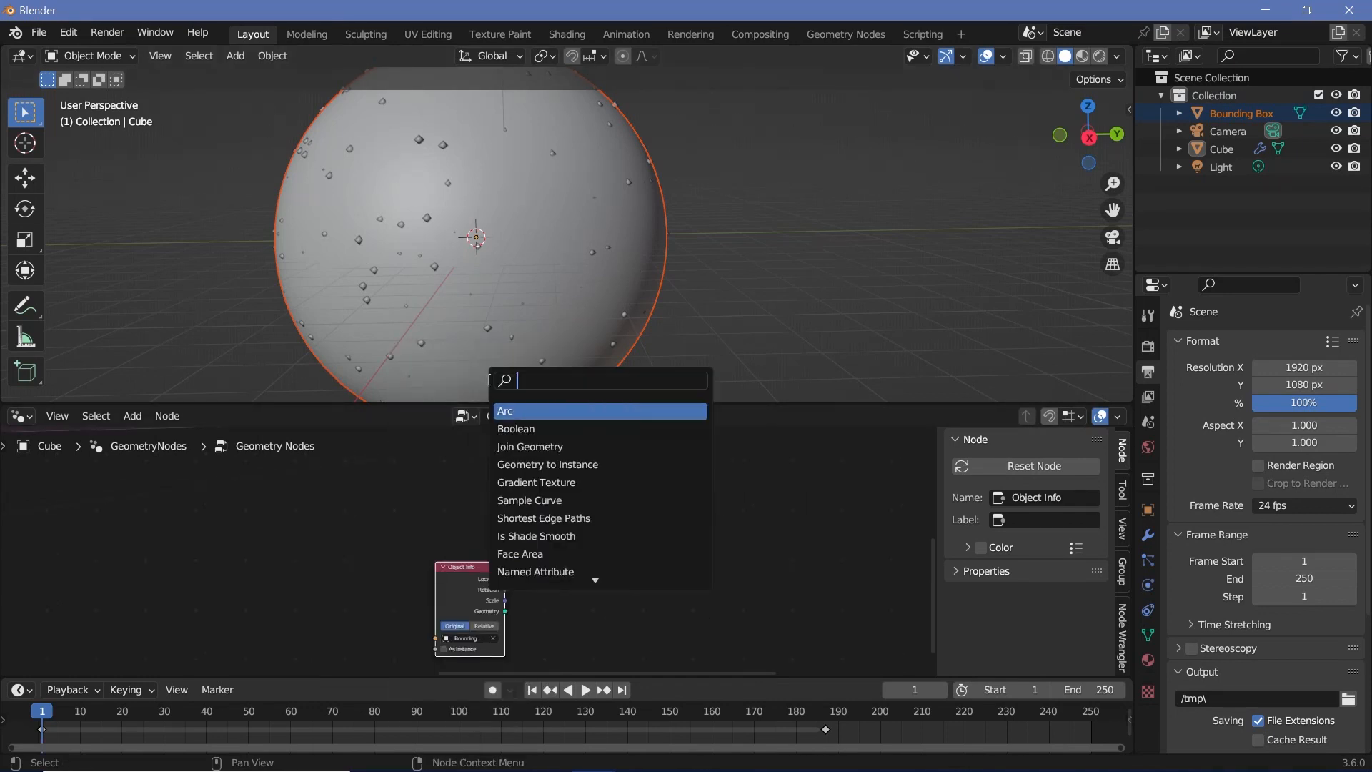
type("pos")
key("Return")
left_click(469, 548)
scroll(469, 549, "up", 1)
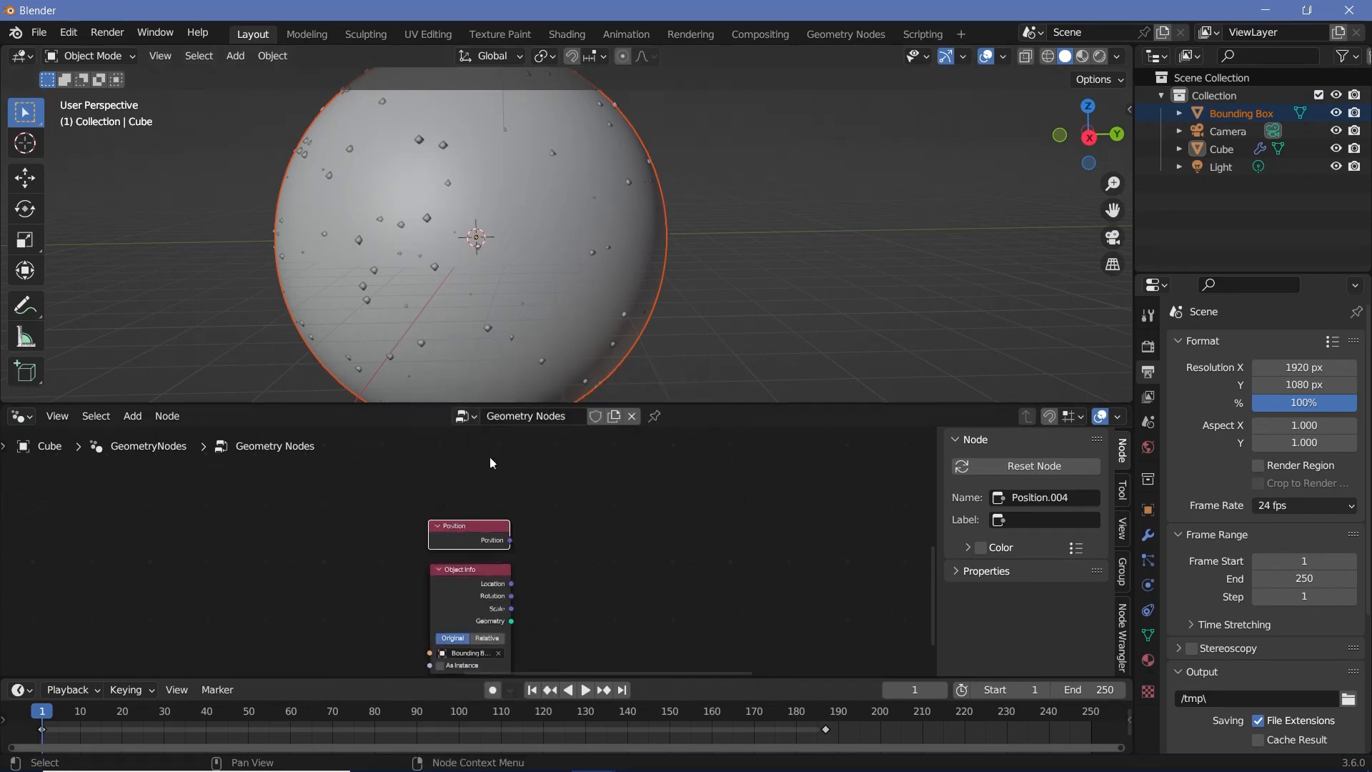
- Set the Bounding Box's Object Info node to Relative transform space
left_click(485, 592)
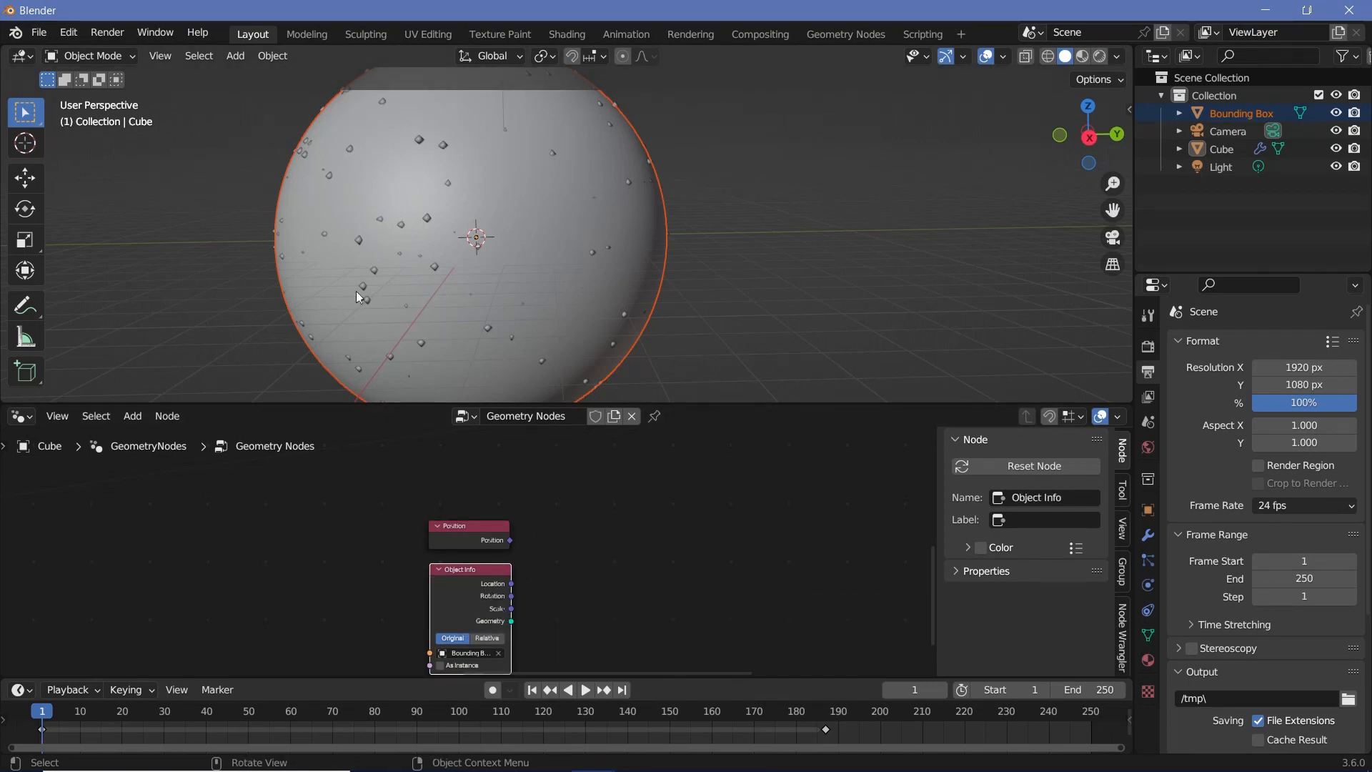
key("KP_Decimal")
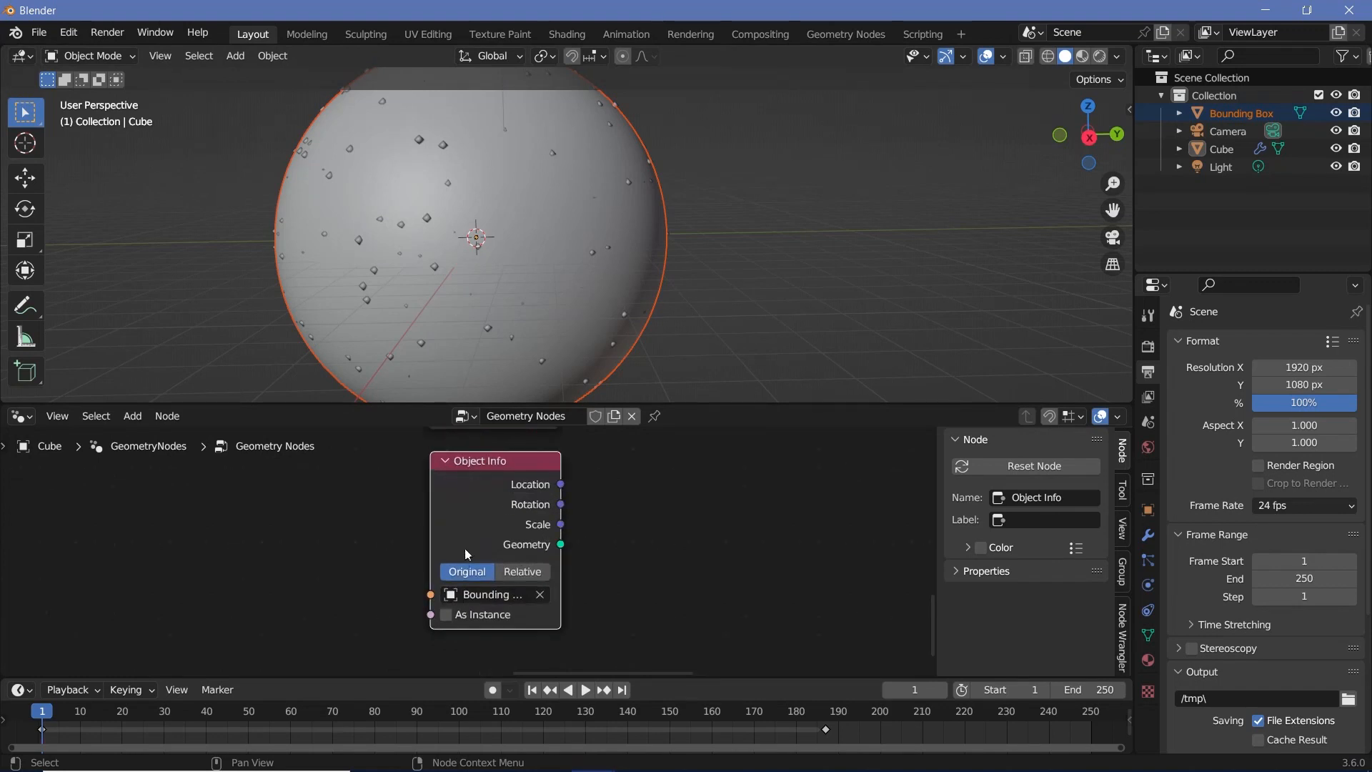
scroll(535, 593, "down", 3)
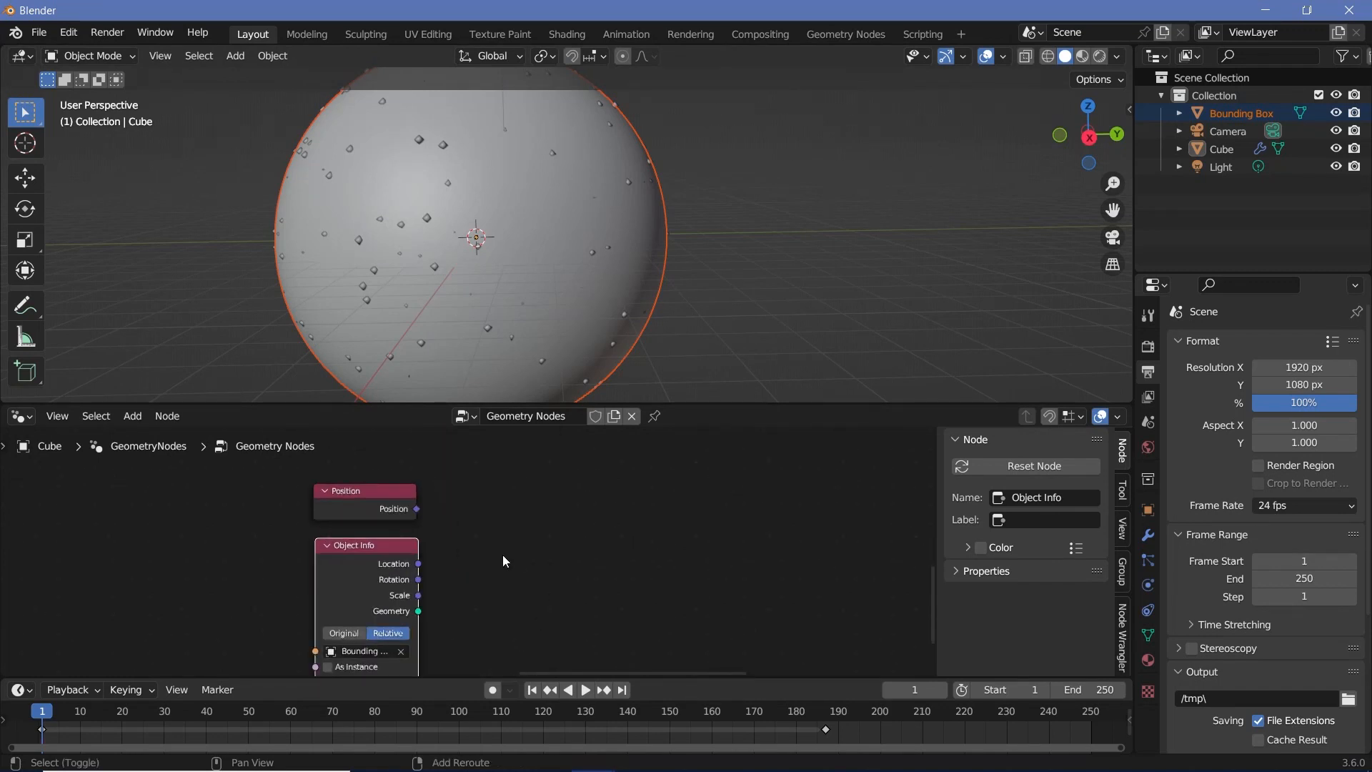
- Add a Vector Math node set to Subtract beside the new Position and Object Info nodes
key("shift+a")
left_click(495, 411)
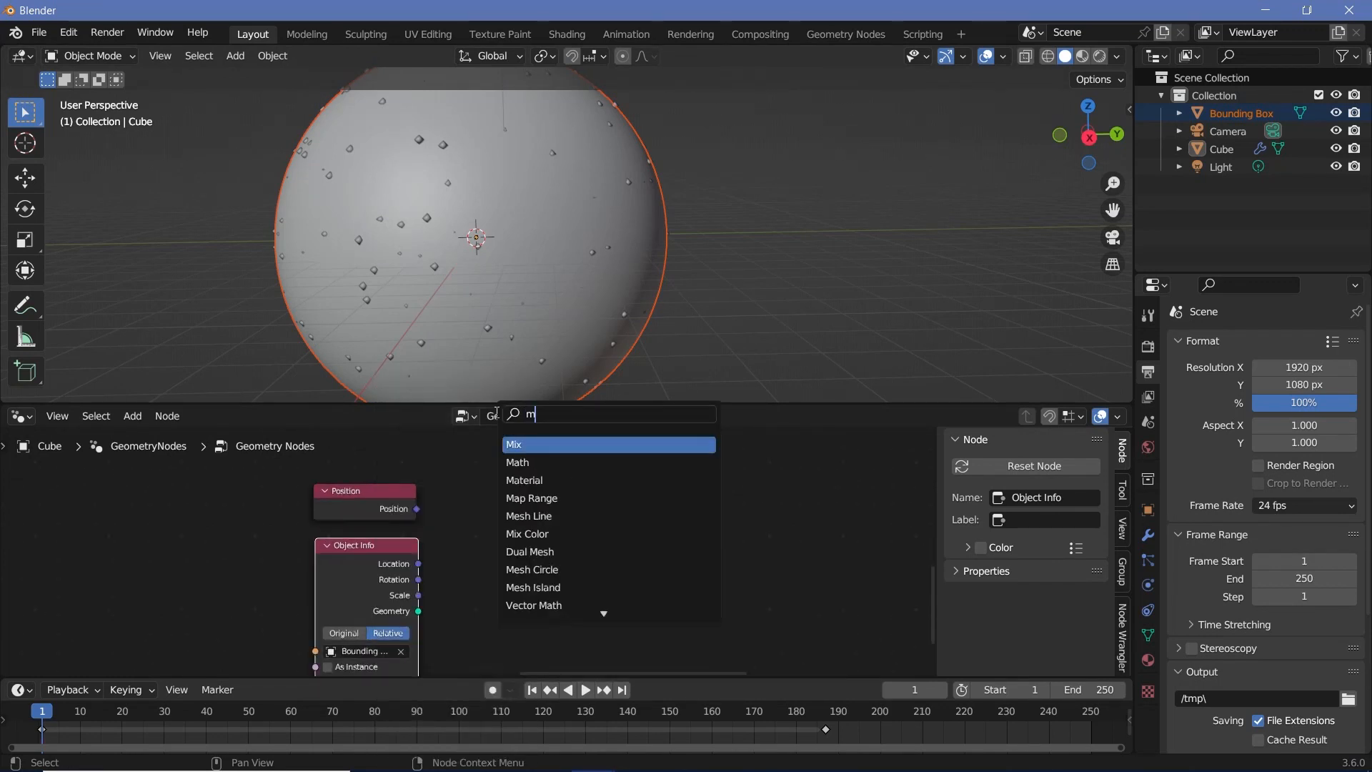
type("vec")
left_click(533, 462)
left_click(529, 486)
left_click(526, 505)
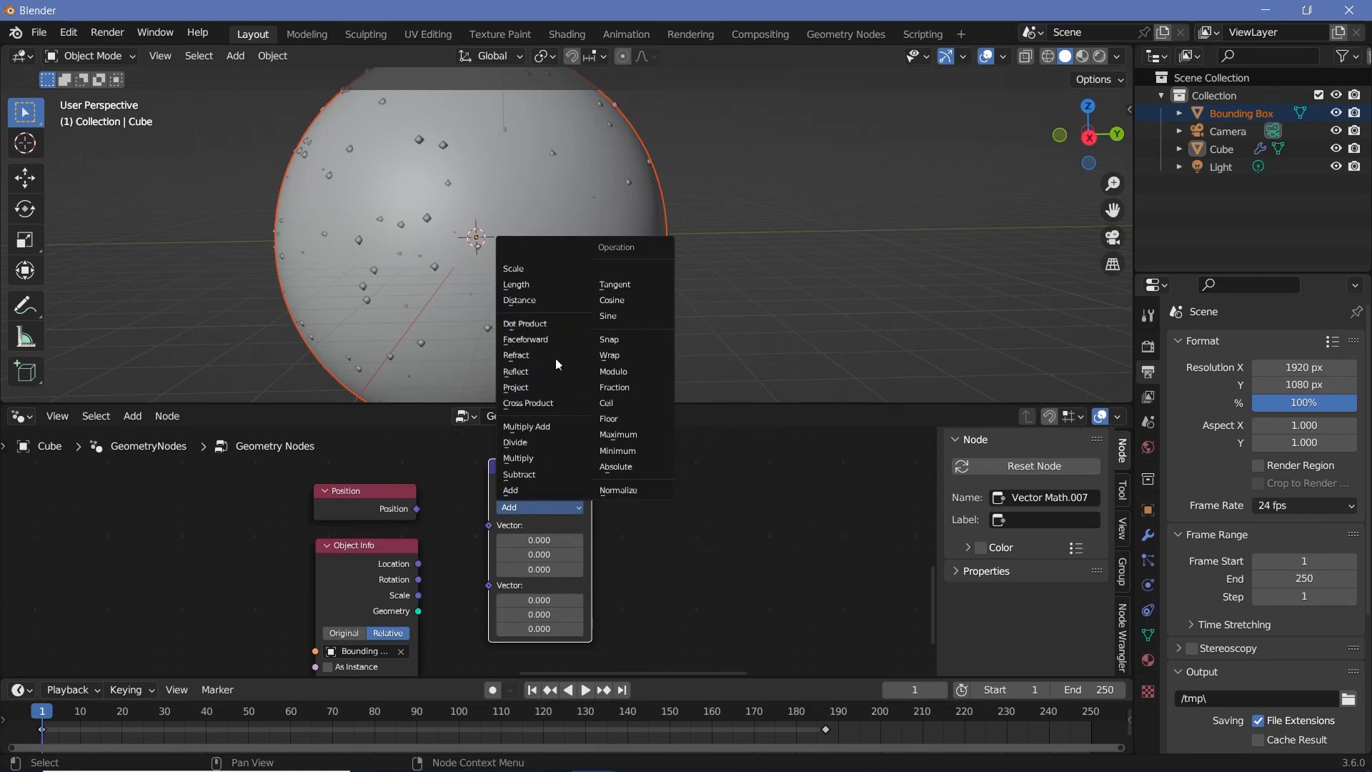
left_click(536, 473)
left_click_drag(536, 473, 523, 461)
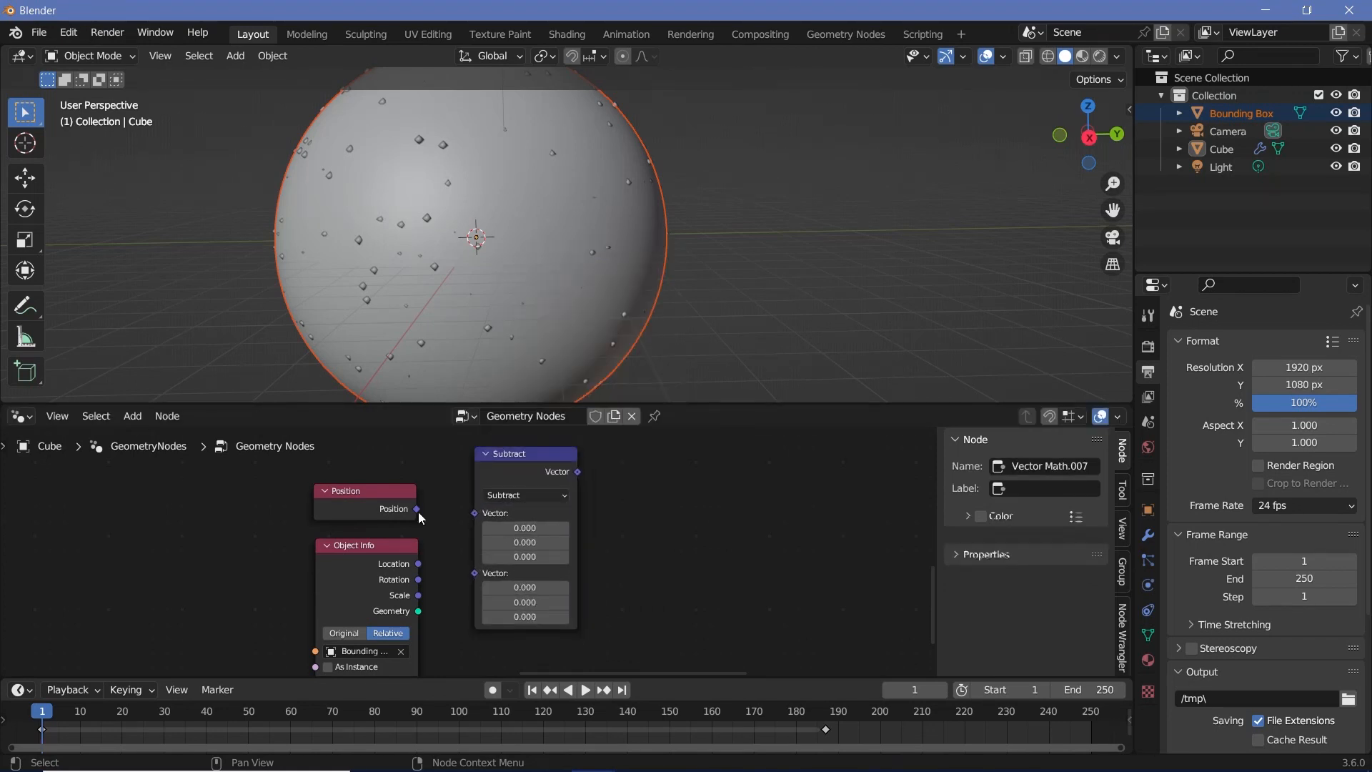
- Connect Position to the Subtract node's first vector input and the Object Info's Location to its second
left_click_drag(418, 510, 486, 516)
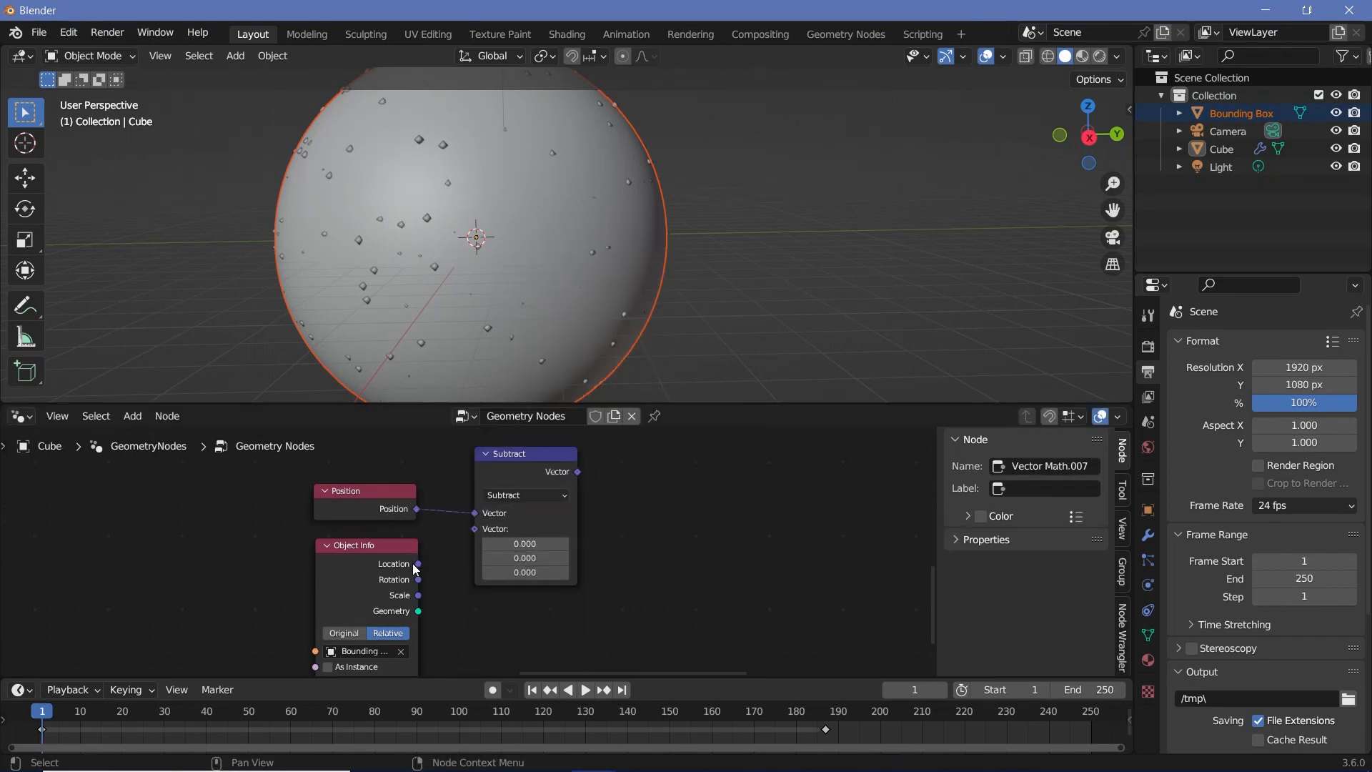
left_click_drag(418, 564, 474, 529)
left_click_drag(587, 478, 560, 499)
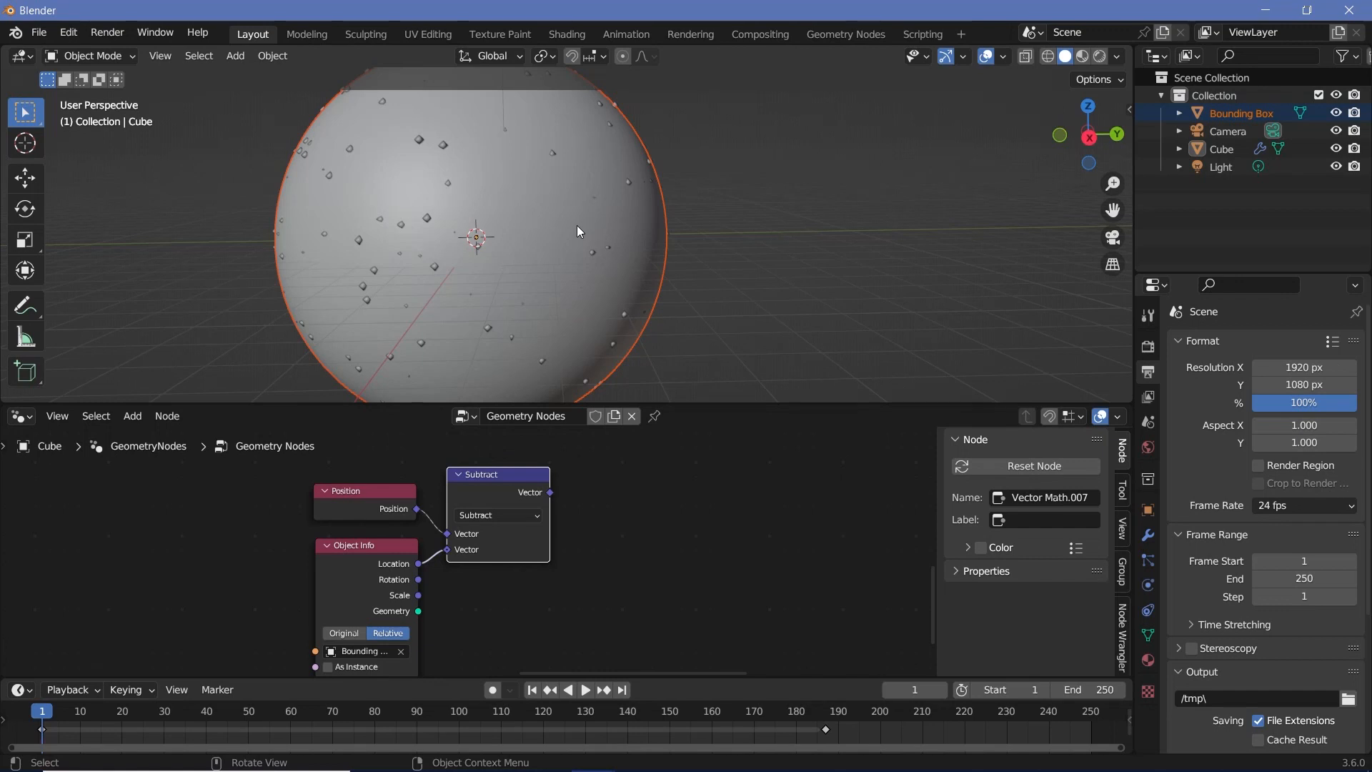
left_click(361, 494)
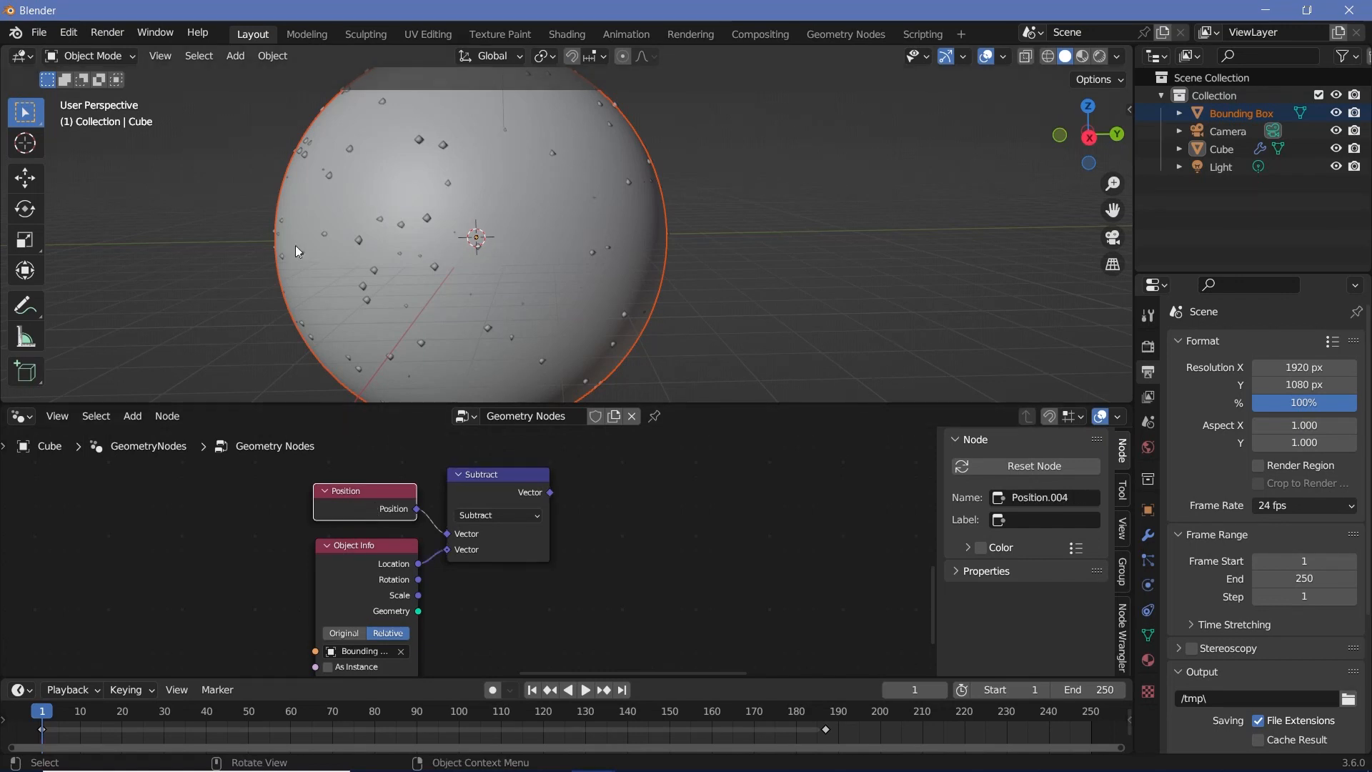
- Add a Vector Math node set to Length after the new Subtract node and feed it the Subtract result
scroll(543, 581, "down", 2)
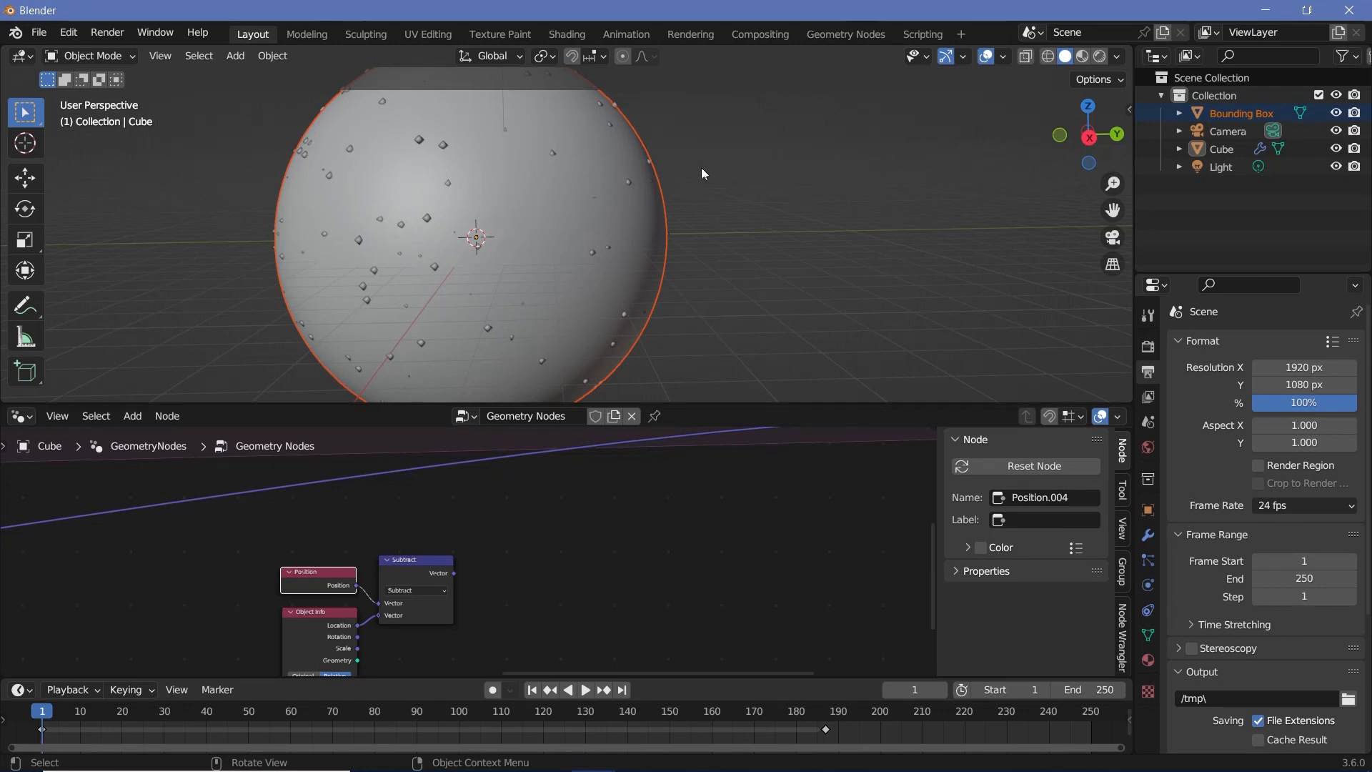
middle_click_drag(537, 573, 469, 542)
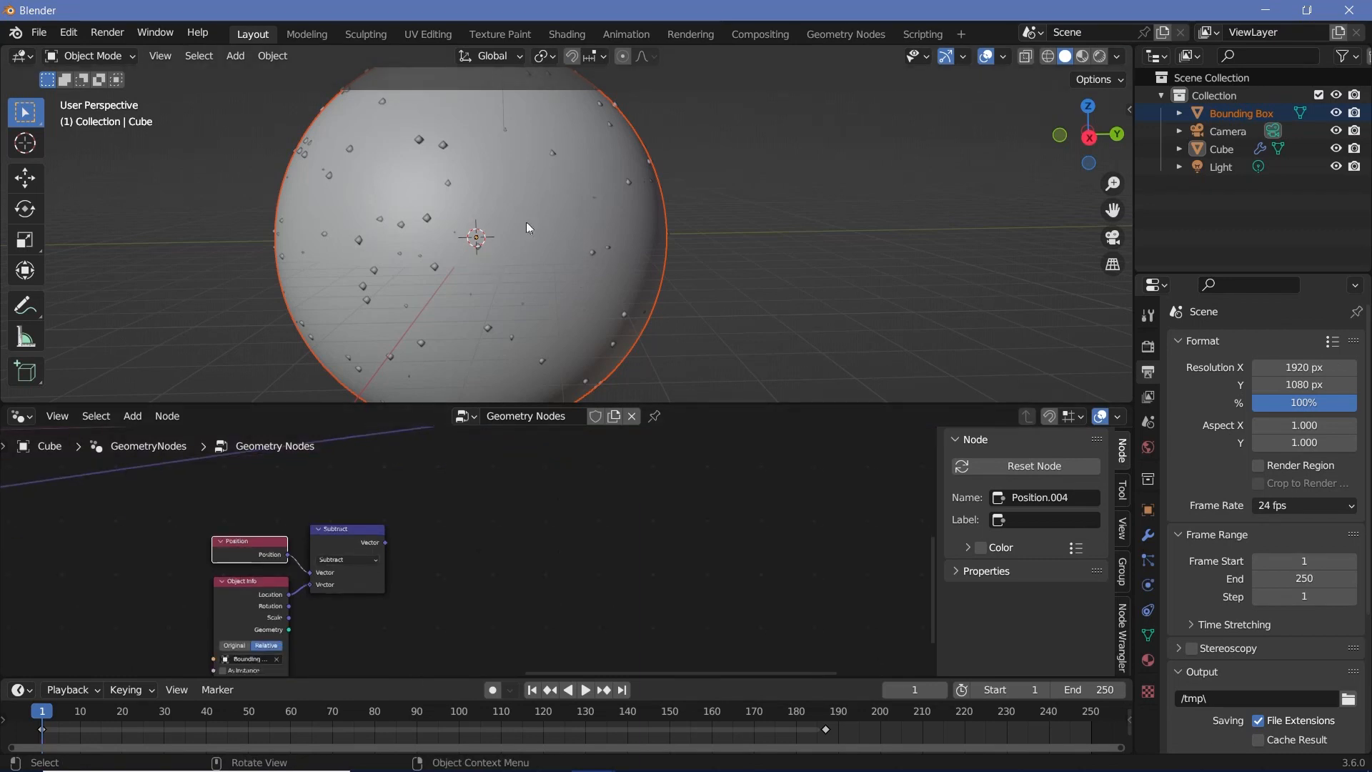
left_click(353, 534)
middle_click_drag(353, 535, 385, 513)
key("shift+a")
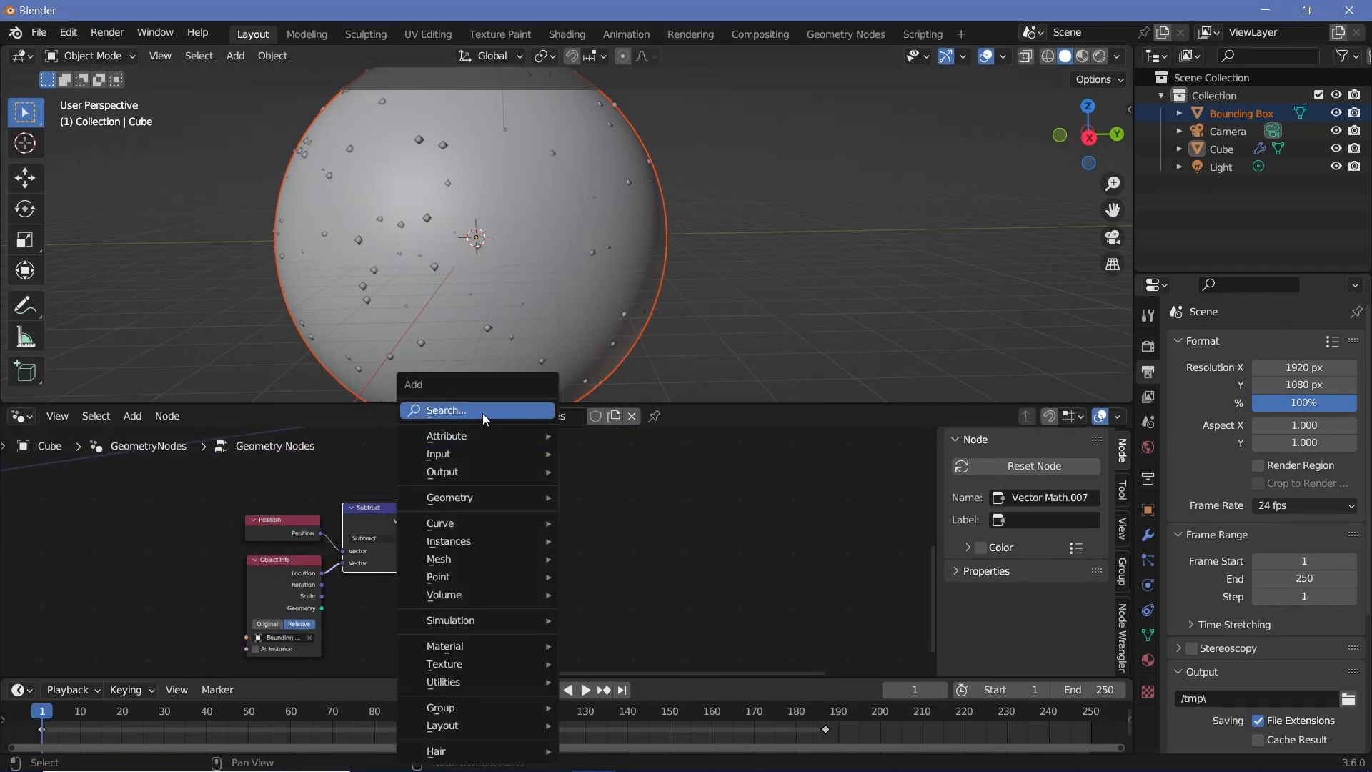
left_click(482, 413)
type("vector")
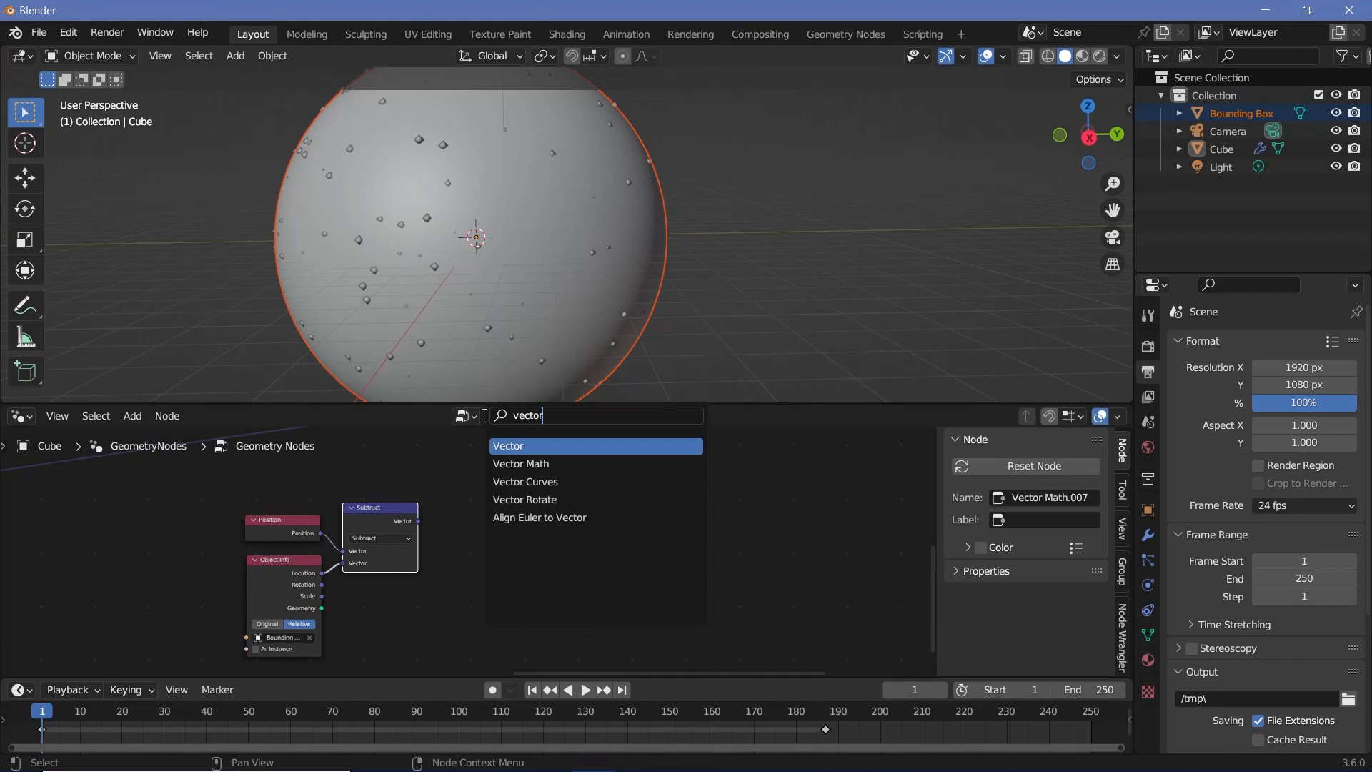
key("Return")
left_click(482, 526)
left_click(482, 525)
left_click(476, 542)
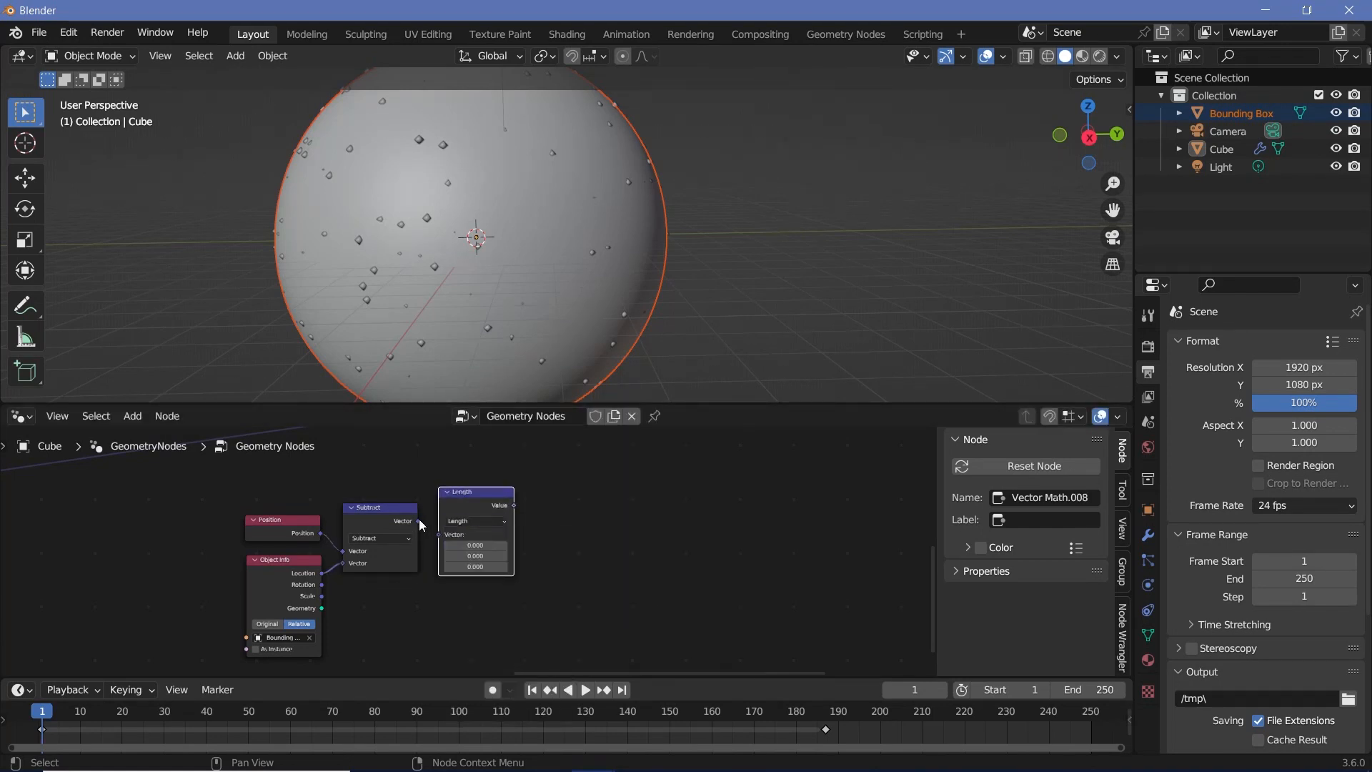
left_click_drag(419, 521, 439, 536)
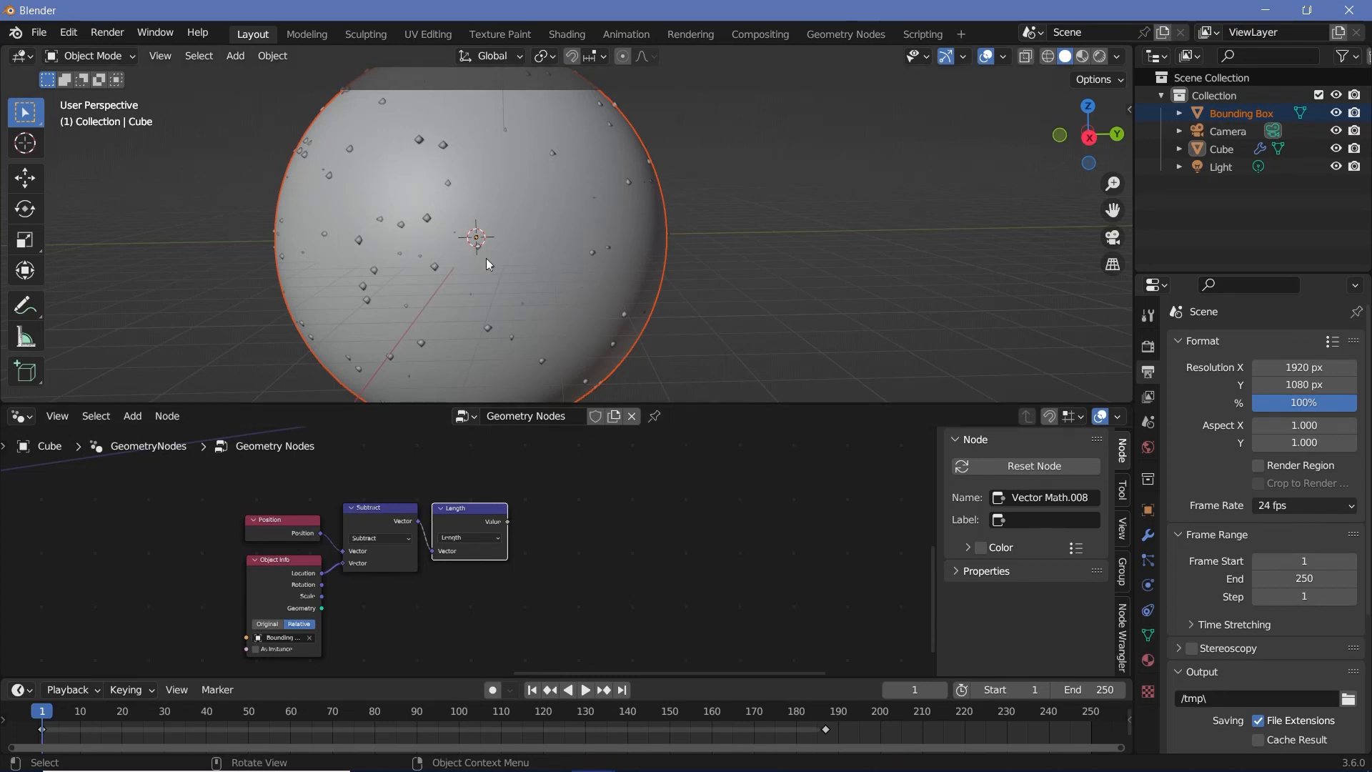
middle_click_drag(480, 241, 483, 236)
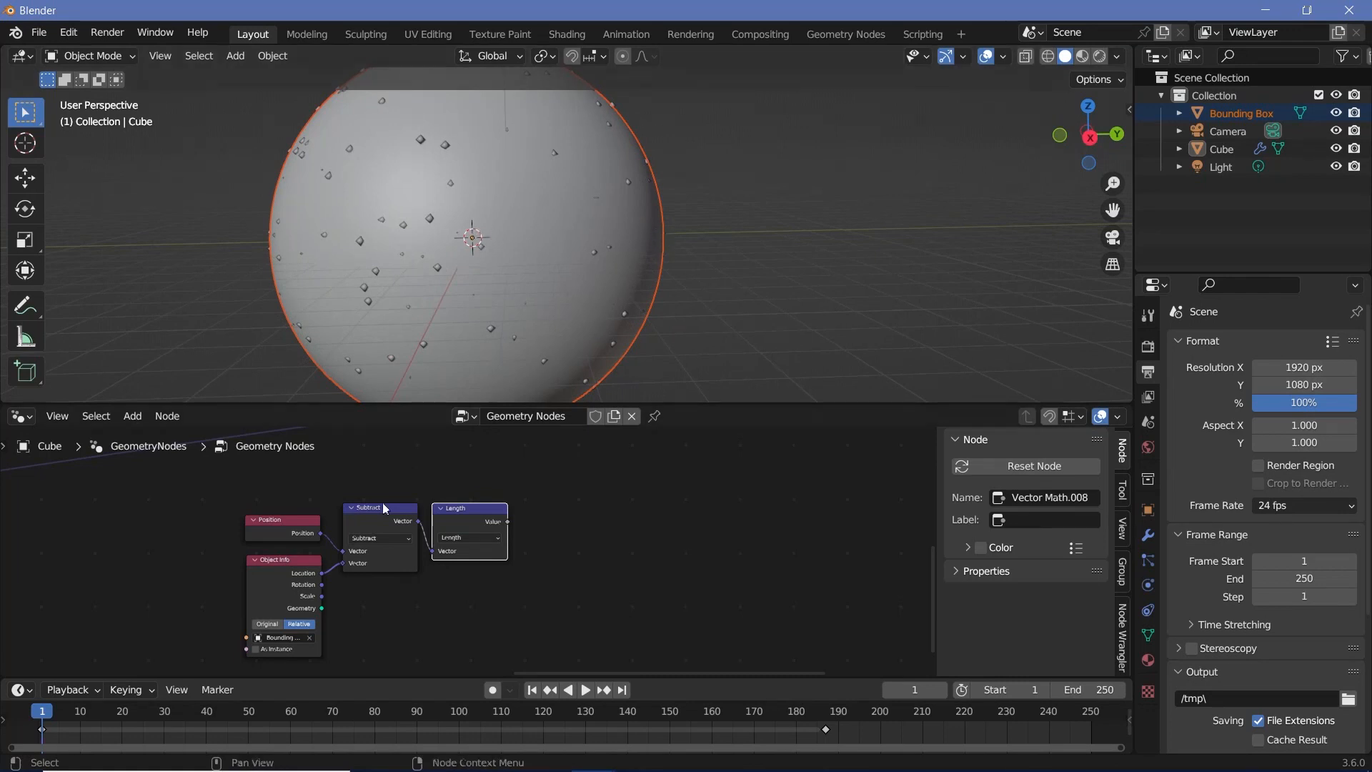
left_click(277, 579)
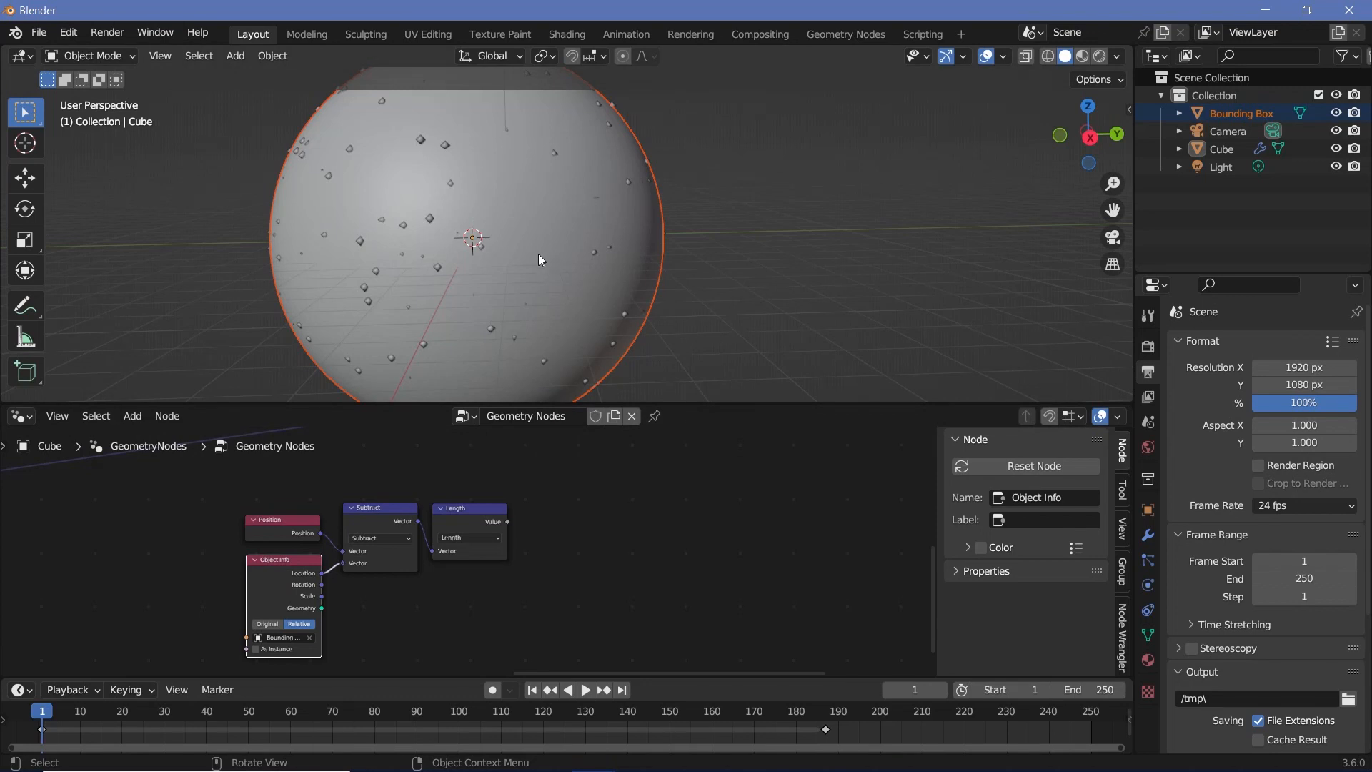
key("ctrl+a")
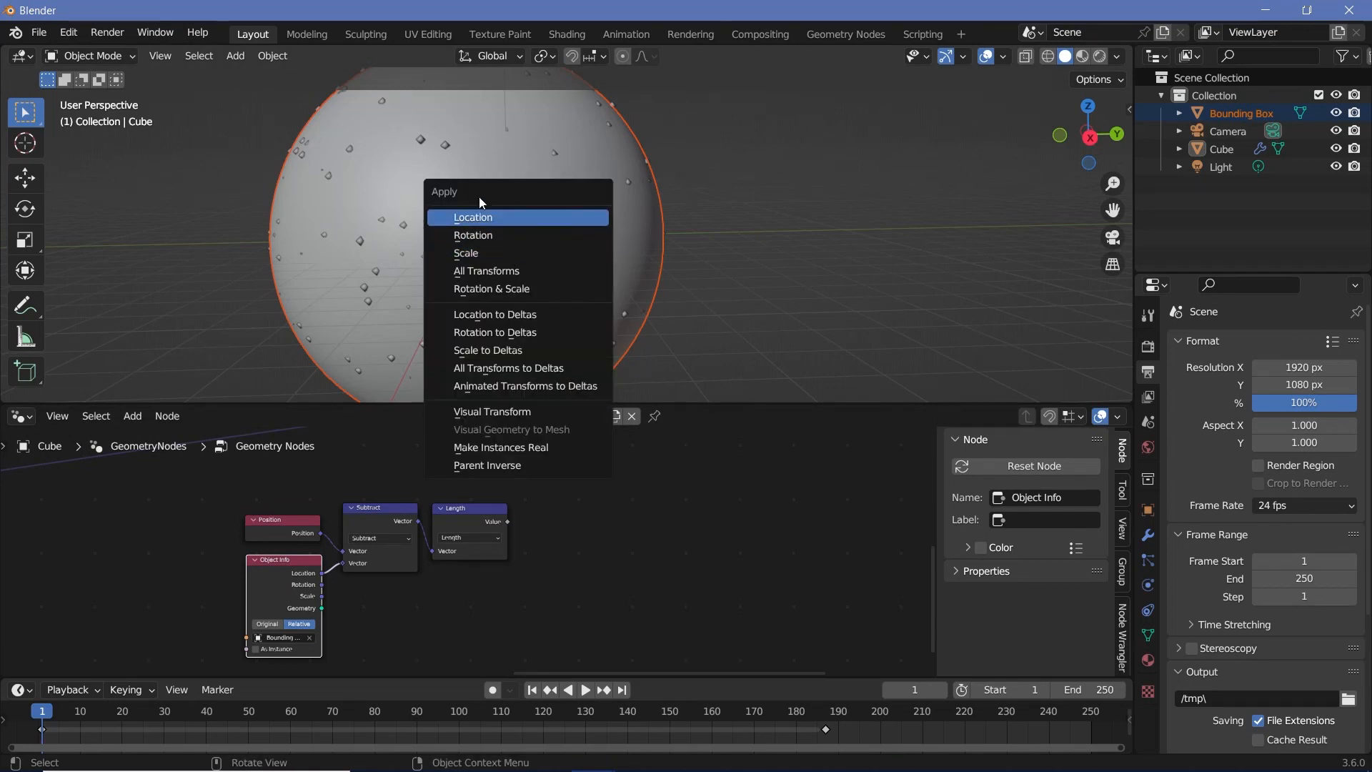
left_click(482, 255)
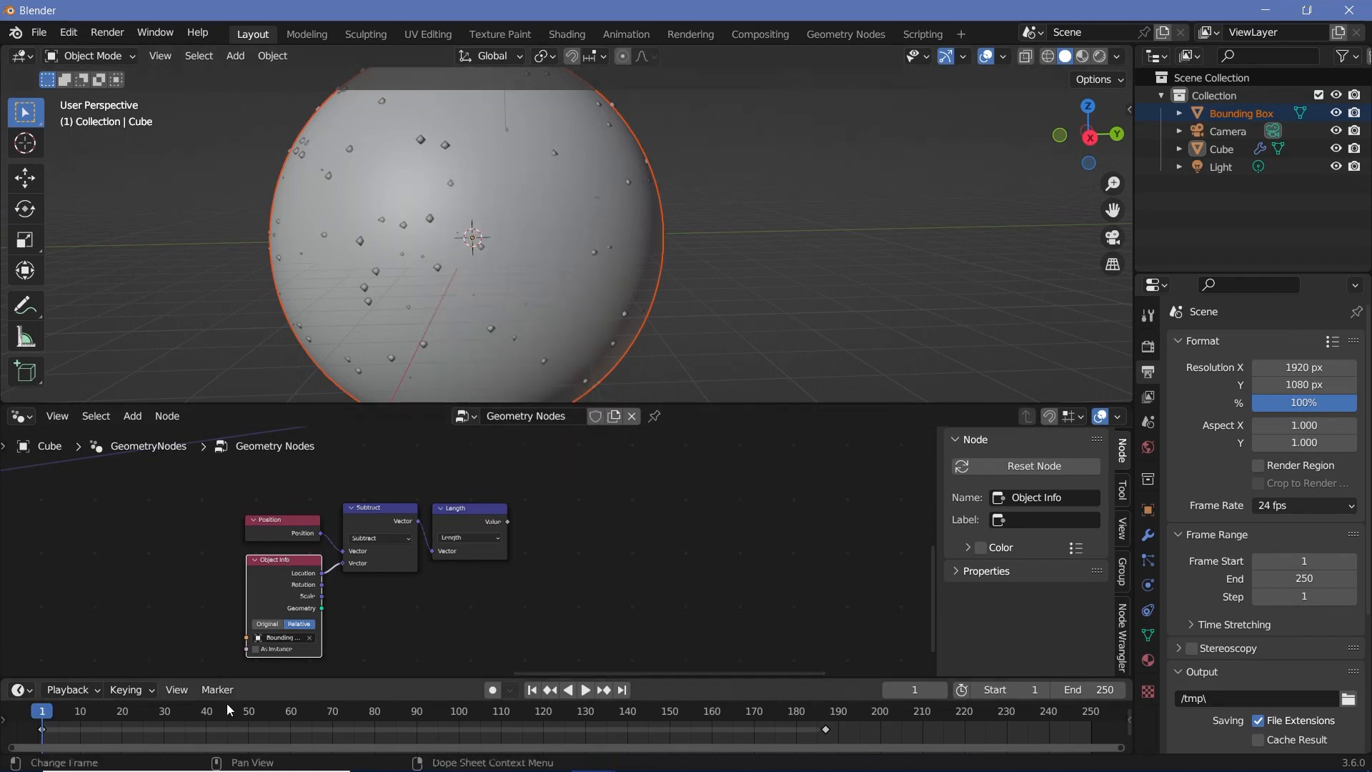
- Add a Compare node using Float and Greater Than, and connect the Length value to its A input
left_click_drag(321, 596, 522, 603)
key("shift+a")
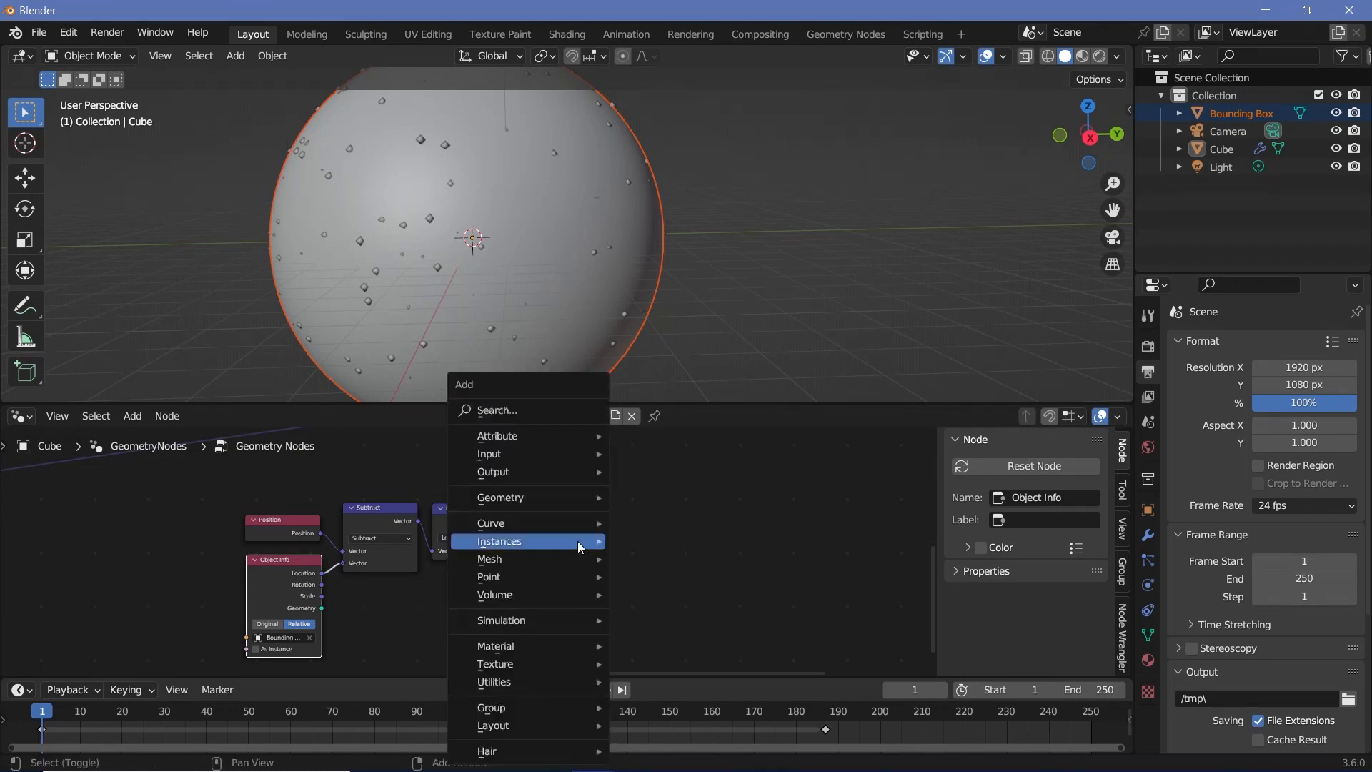
left_click(531, 409)
type("compa")
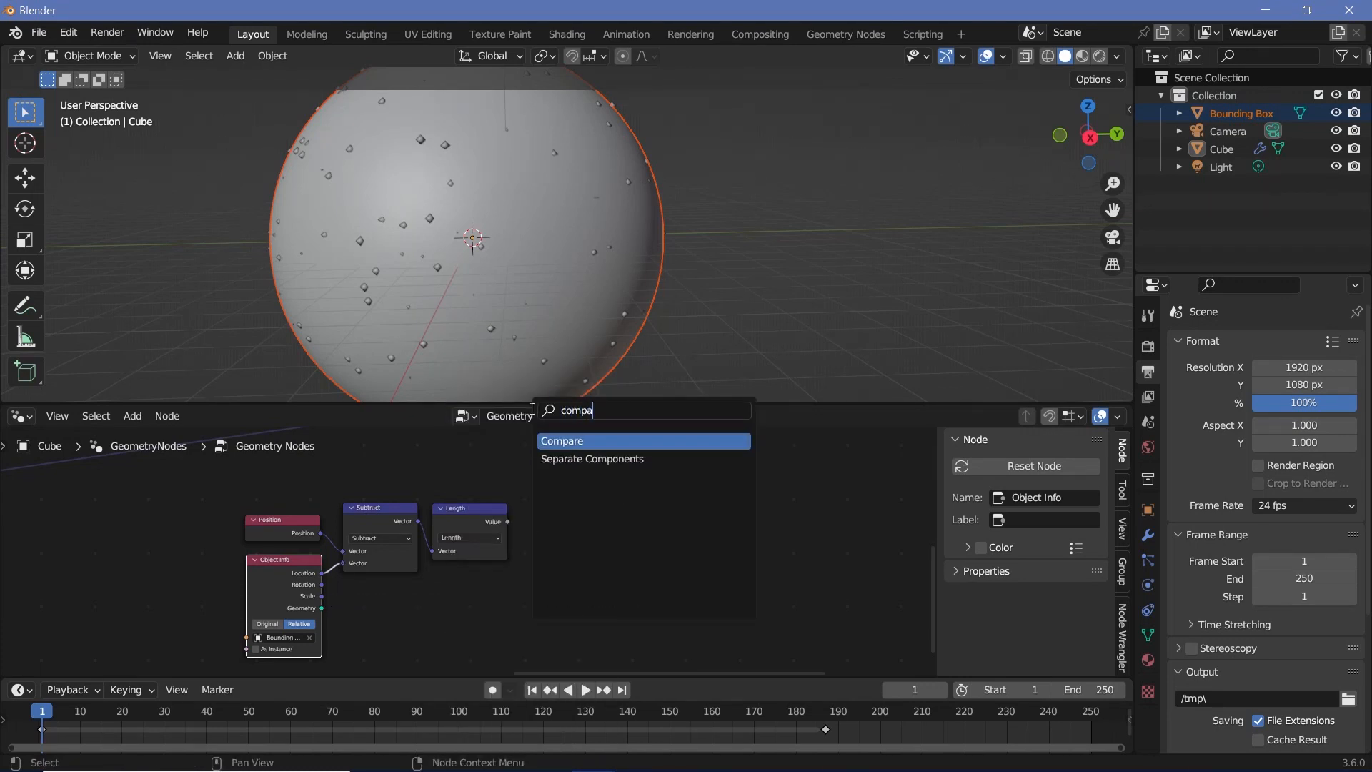
key("Return")
left_click(504, 519)
left_click_drag(508, 521, 554, 555)
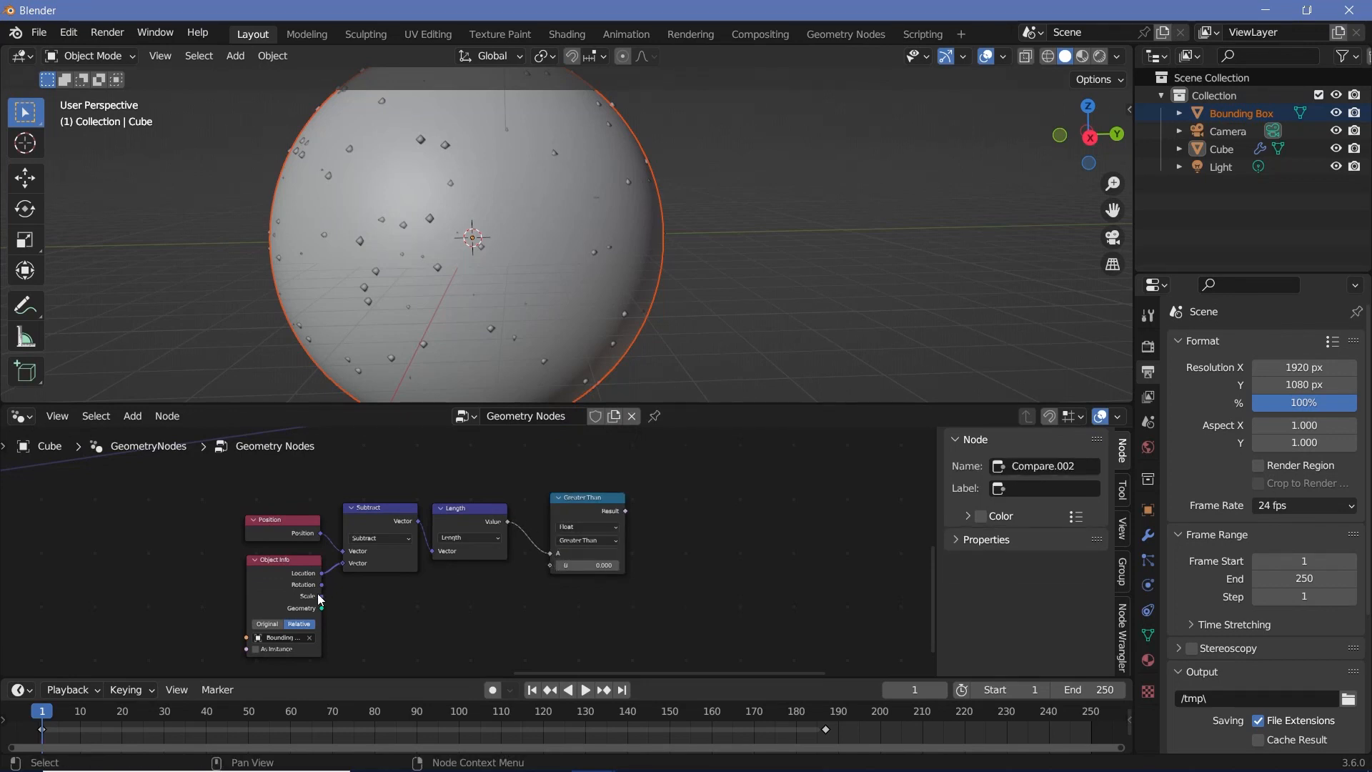
- Connect the Object Info's Scale output to the Compare node's B input and place the node beside the Length node
left_click_drag(320, 595, 564, 578)
left_click_drag(583, 509, 551, 518)
scroll(617, 473, "up", 2)
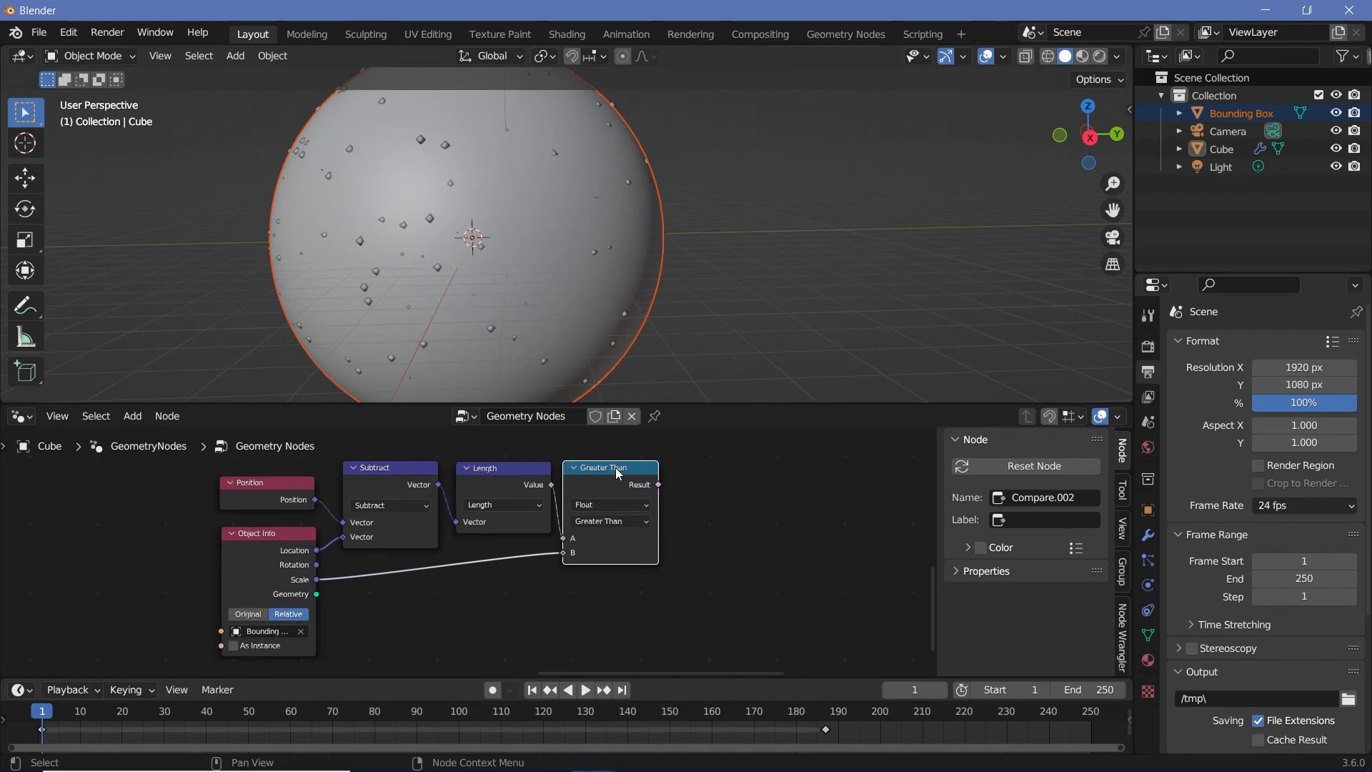
scroll(647, 249, "up", 3)
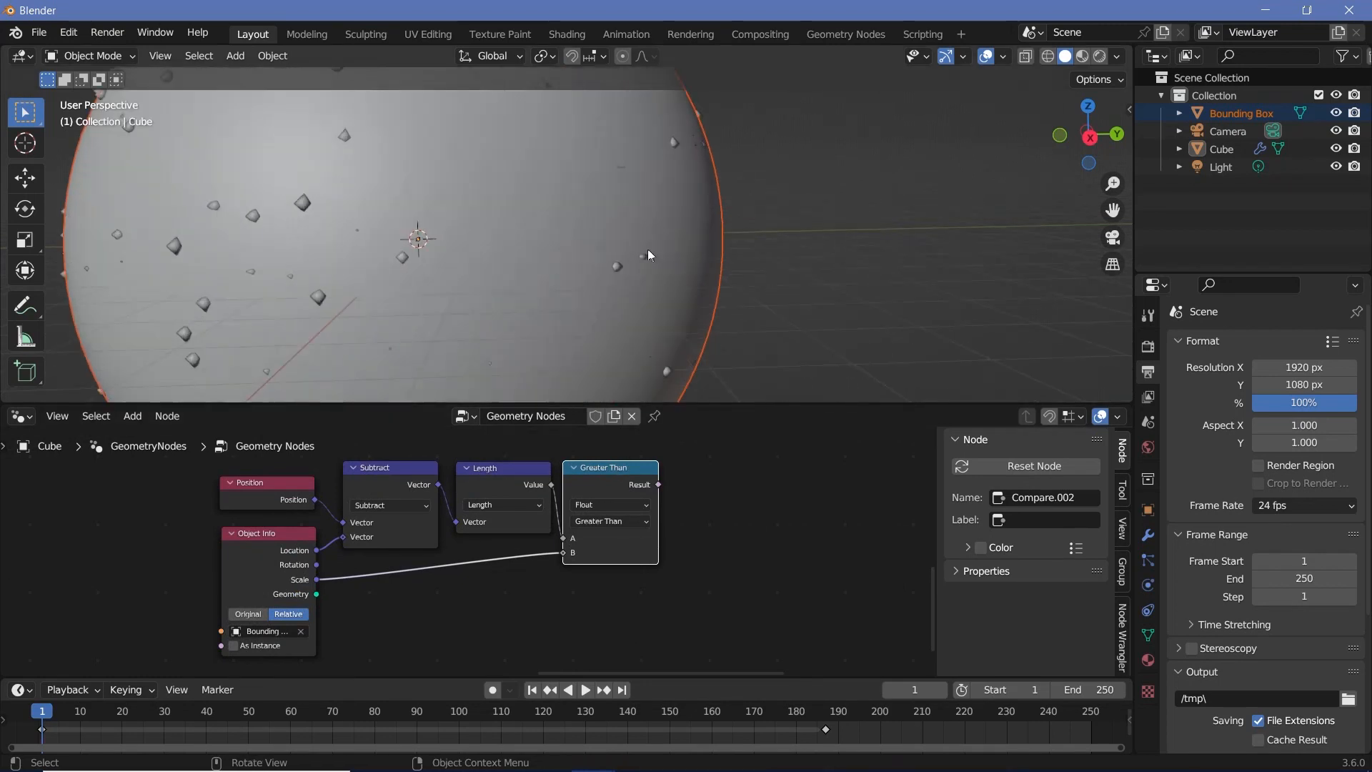
- Insert a Math node set to Subtract on the link between the Object Info's Scale and the Compare node's B input
middle_click_drag(356, 241, 482, 256)
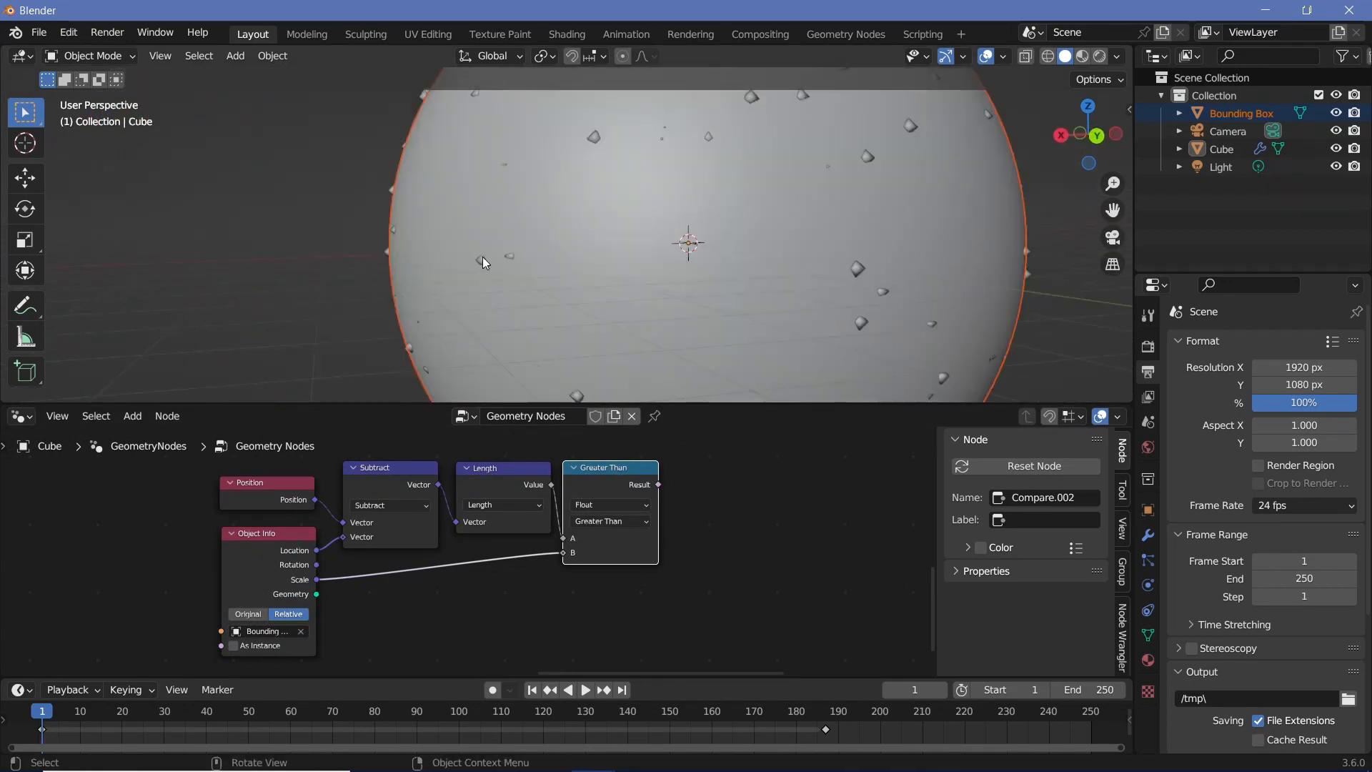
scroll(462, 557, "up", 2)
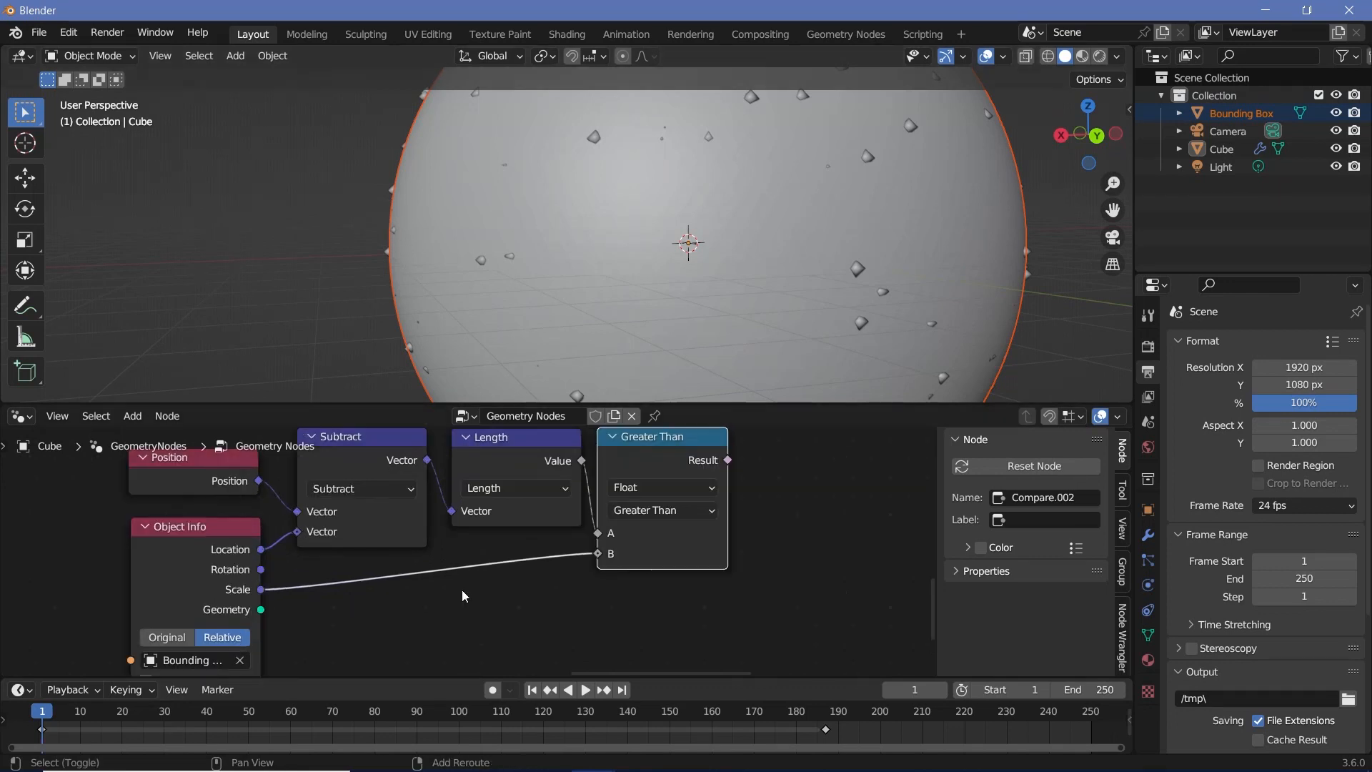
key("shift+a")
left_click(427, 412)
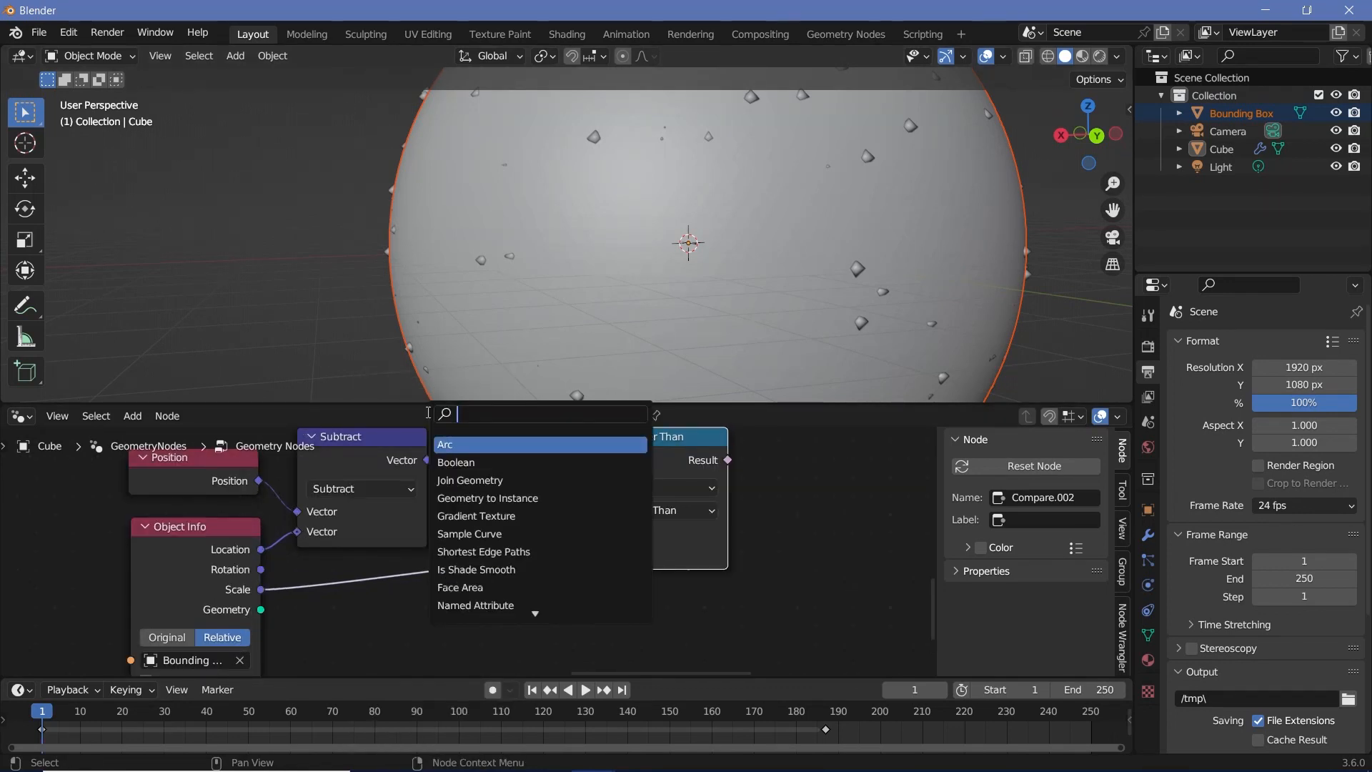
type("math")
key("Return")
left_click(527, 581)
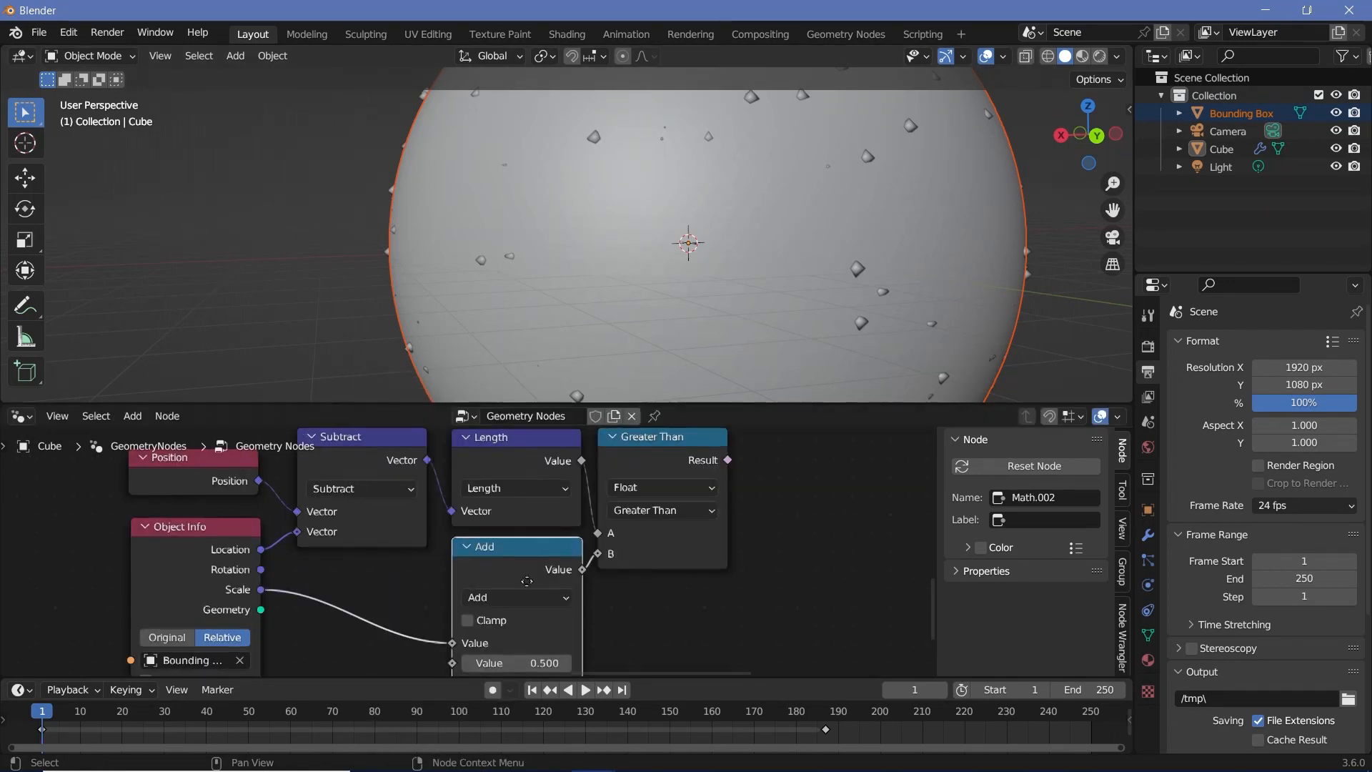
scroll(527, 581, "up", 1)
left_click(517, 597)
left_click(547, 626)
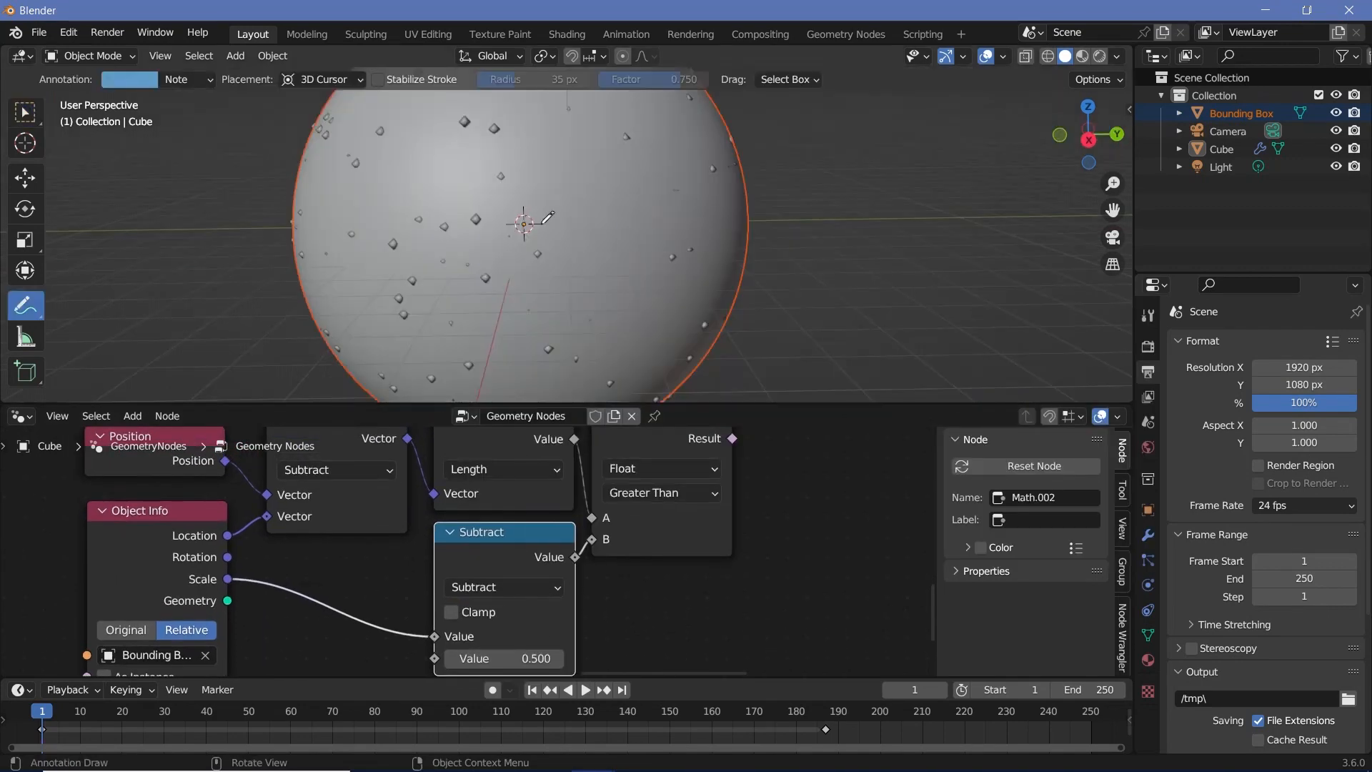
left_click_drag(529, 224, 746, 225)
mouse_move(530, 213)
left_mouse_down()
mouse_move(724, 209)
mouse_move(711, 187)
mouse_move(685, 185)
left_mouse_up()
key("ctrl+z")
right_click(563, 207)
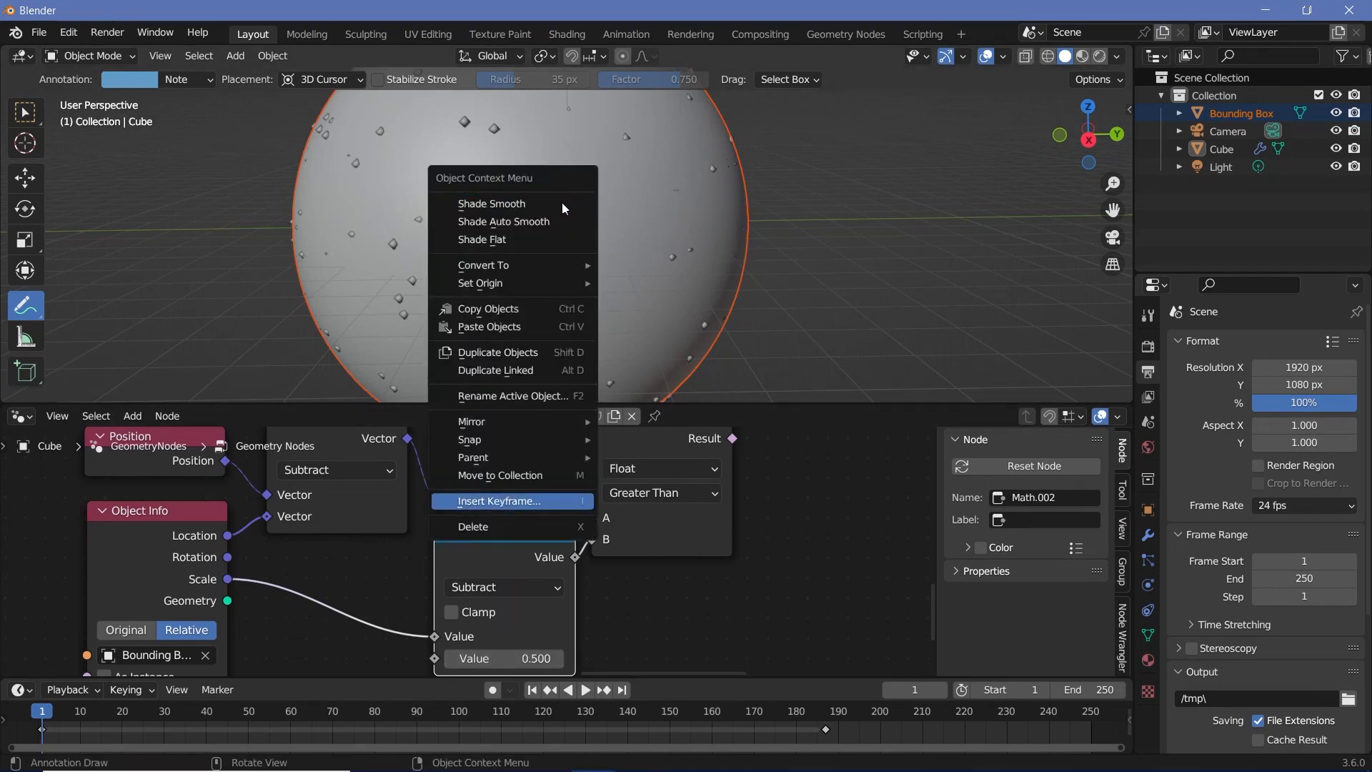
- Set the second value of the Math Subtract node to 0.2
scroll(589, 593, "up", 2)
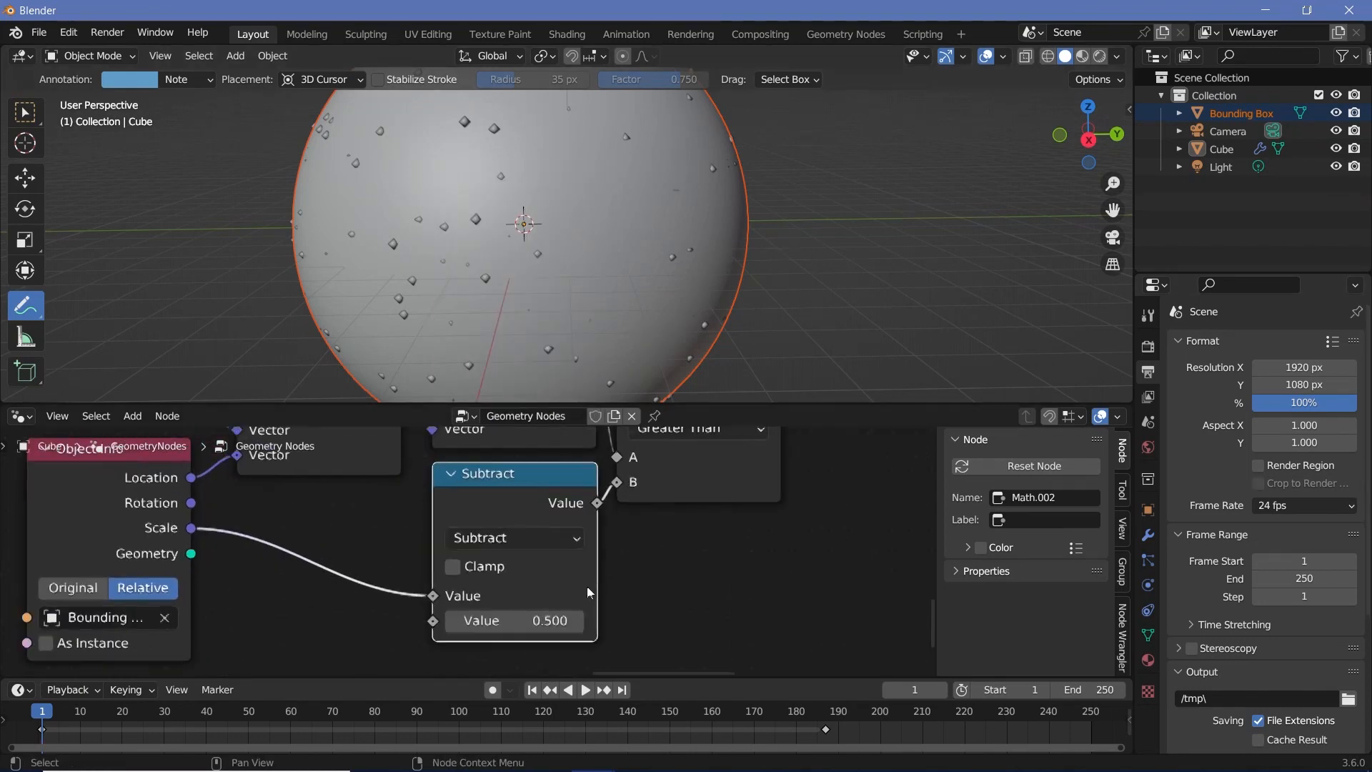
scroll(589, 592, "up", 1)
left_click(545, 627)
type("0.")
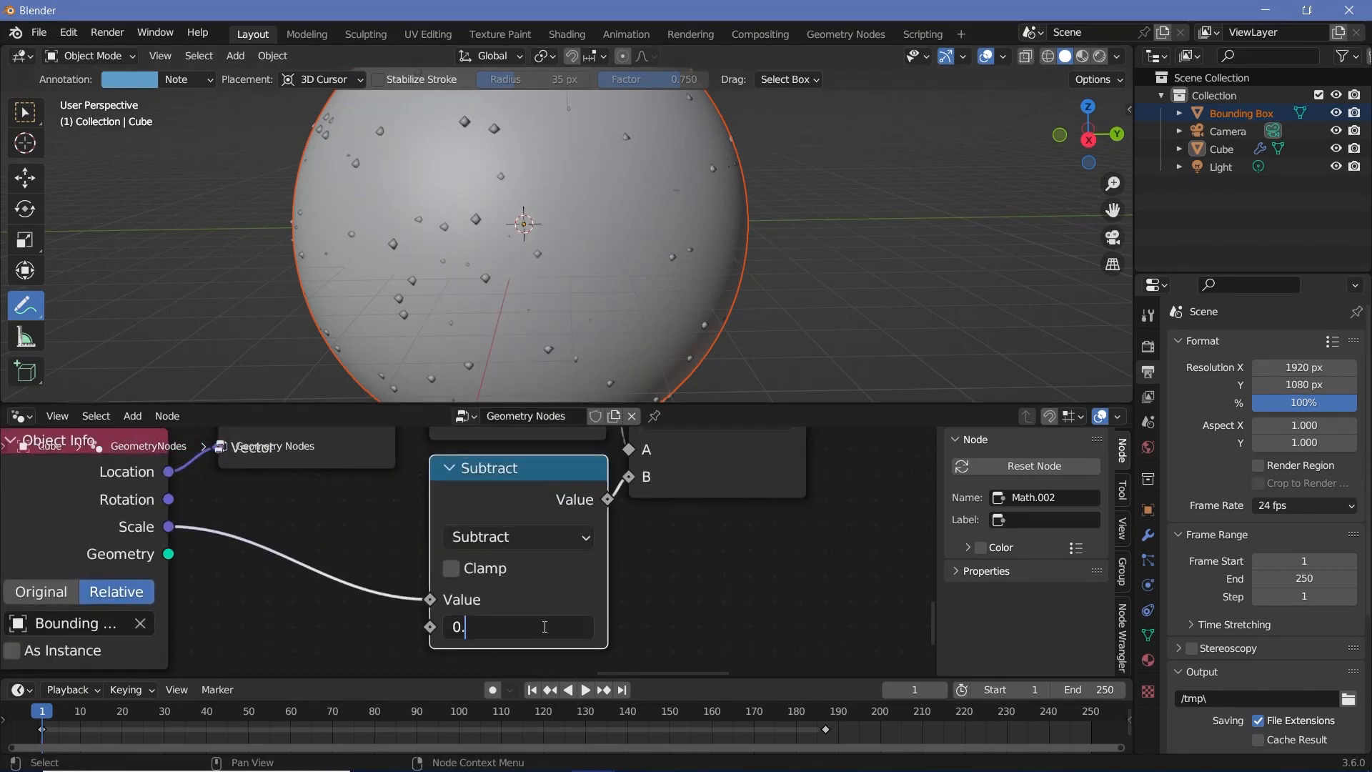
type("2")
key("Return")
- Insert a new Set Position node on the geometry link inside the simulation zone, ahead of the simulation output
scroll(545, 627, "down", 3)
middle_click_drag(544, 627, 457, 585)
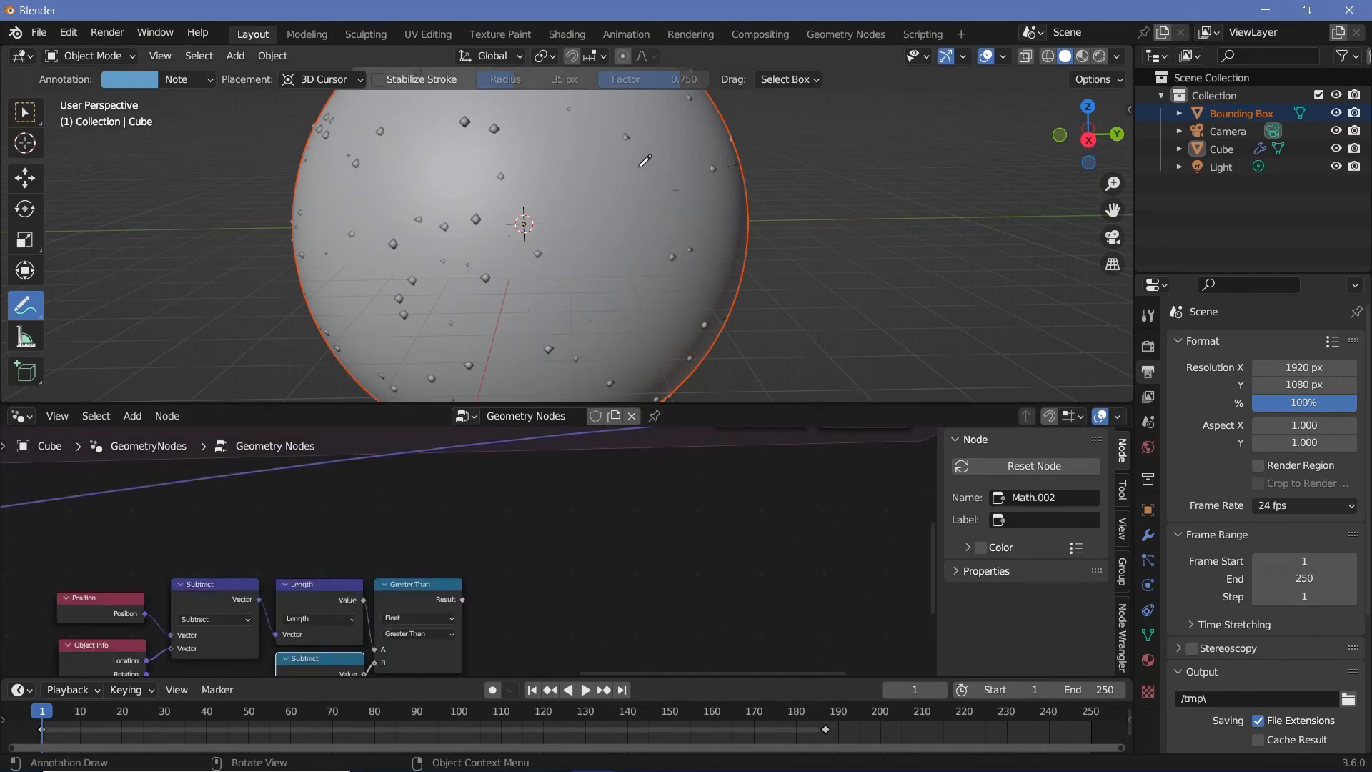
scroll(584, 560, "down", 5)
middle_click_drag(584, 560, 465, 551)
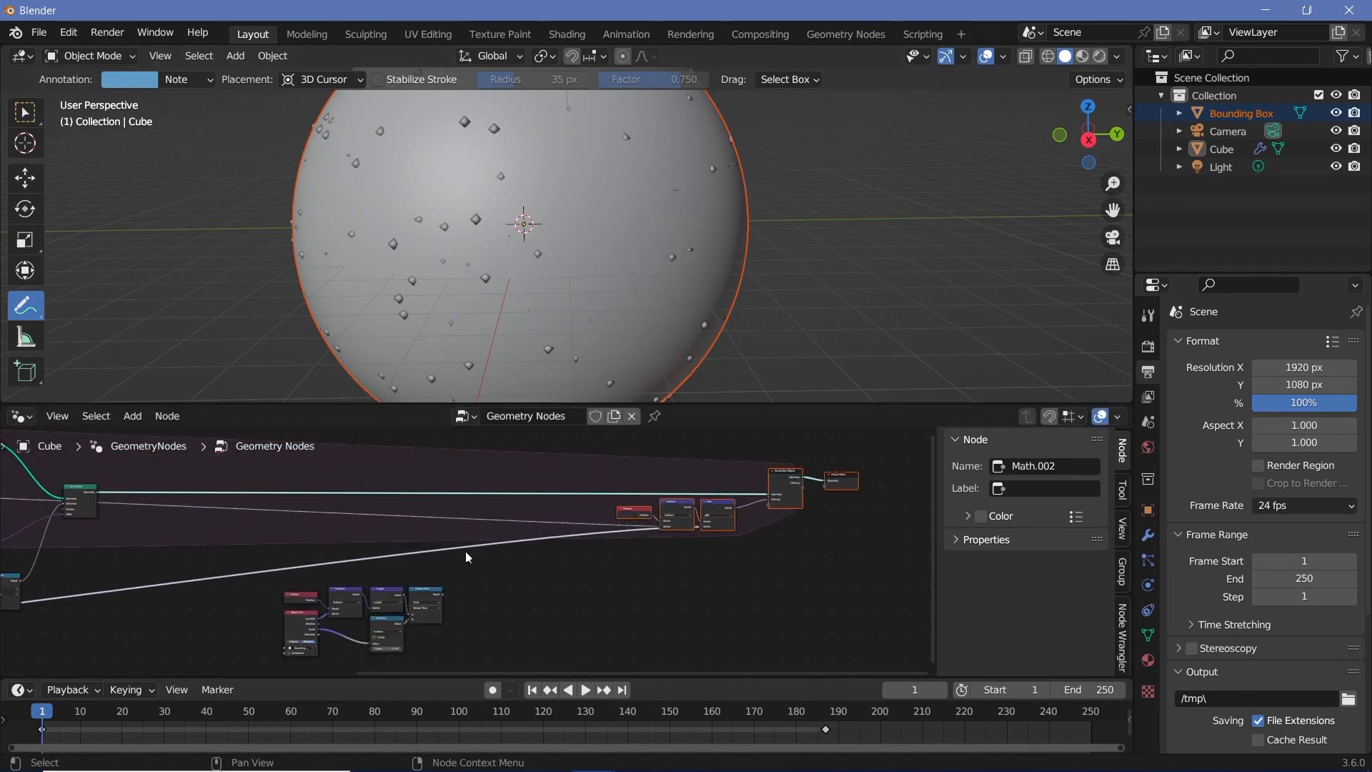
scroll(542, 551, "up", 4)
key("shift+a")
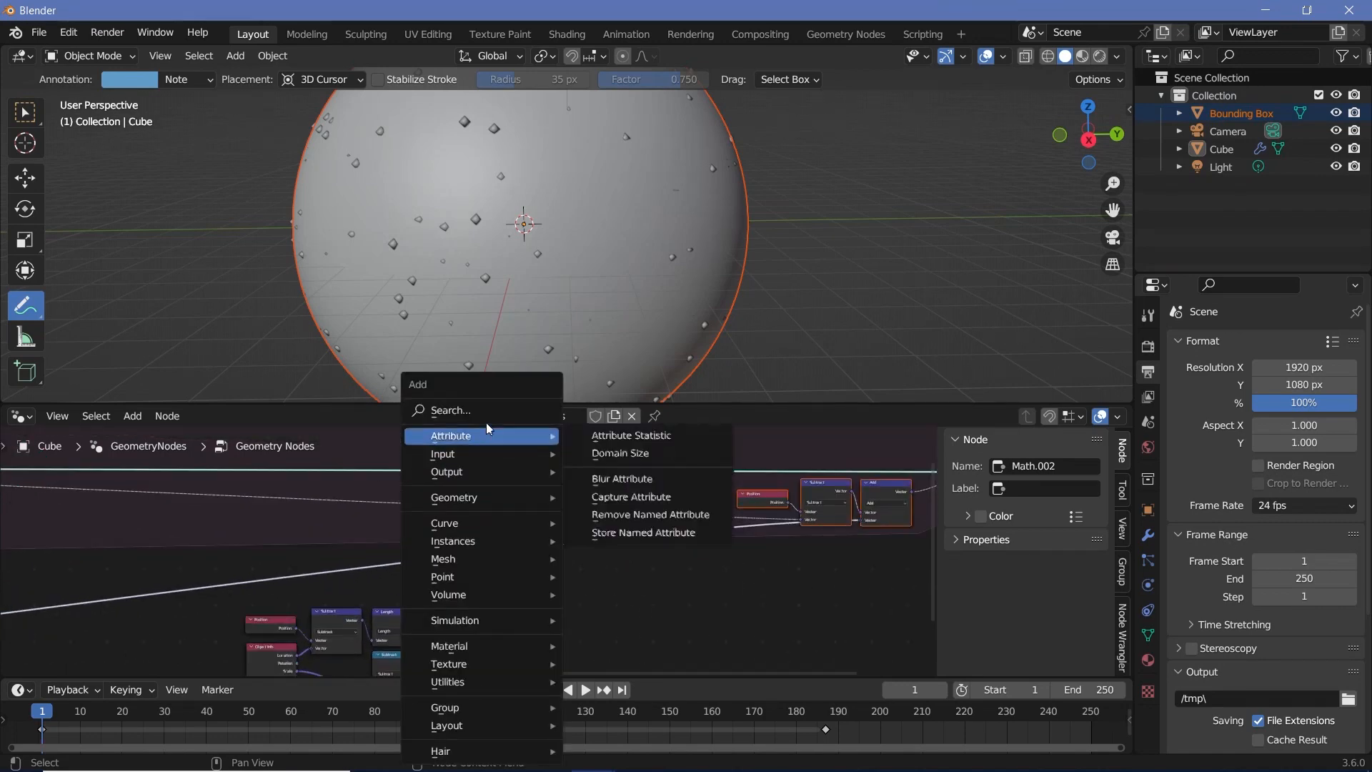
left_click(489, 410)
type("set pos")
key("Return")
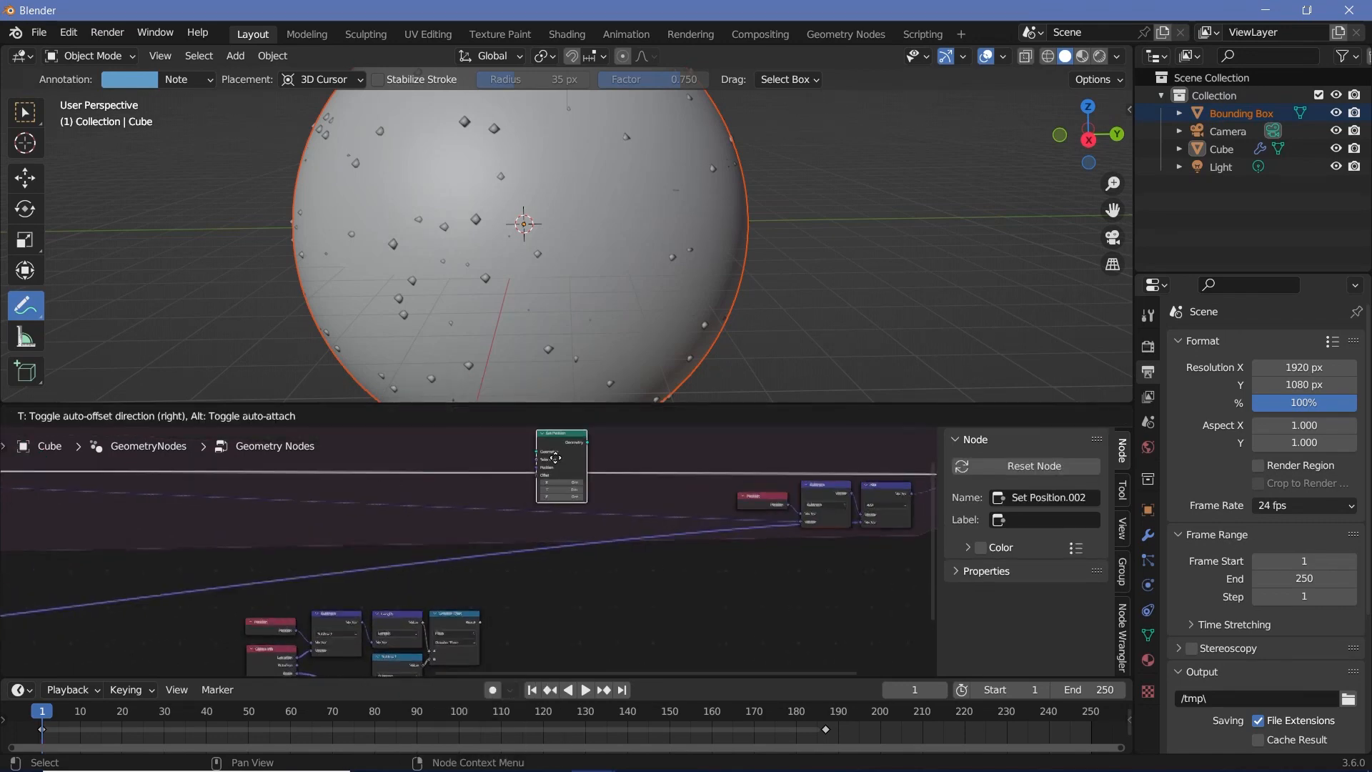
left_click(576, 455)
left_click_drag(574, 450, 594, 468)
- Connect the Greater Than node's Result to the Selection input of the new Set Position node
middle_click_drag(499, 601, 518, 572)
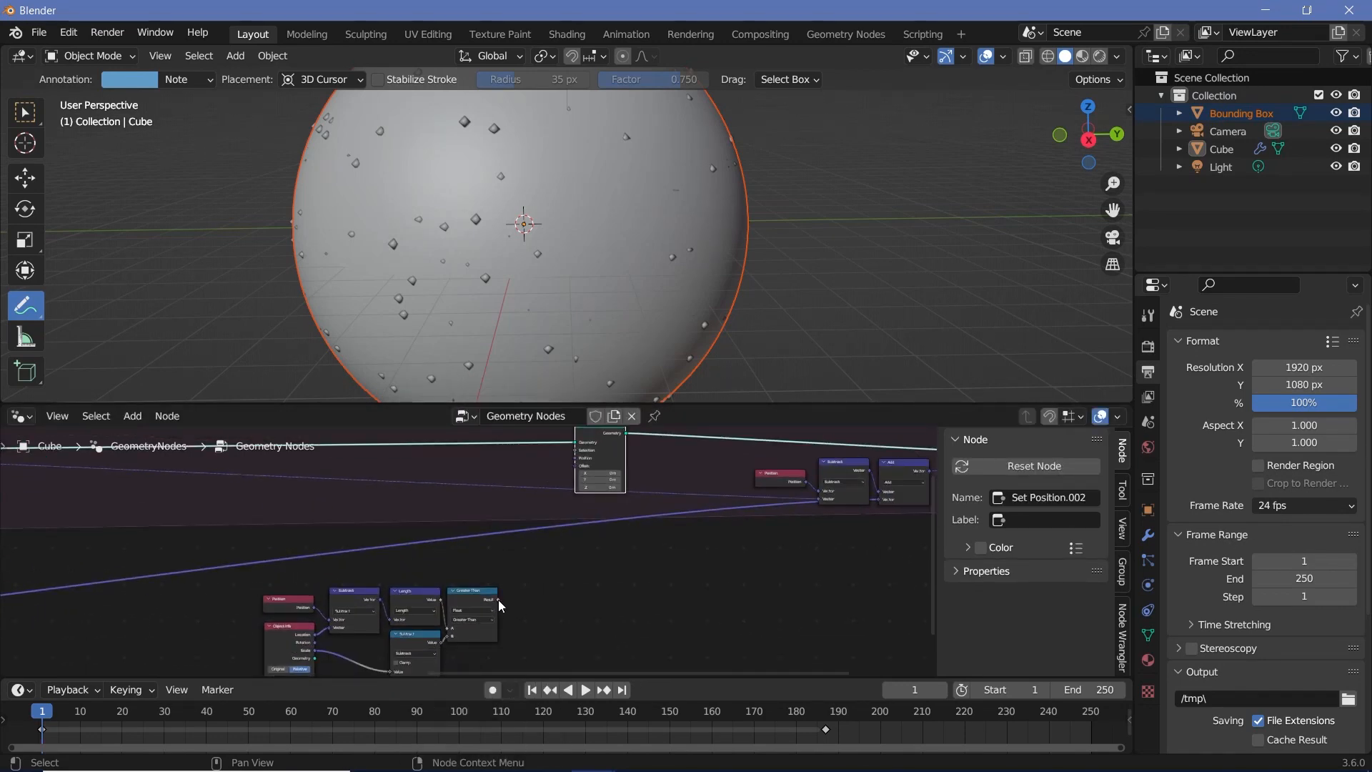
left_click_drag(500, 606, 576, 451)
scroll(560, 530, "up", 4)
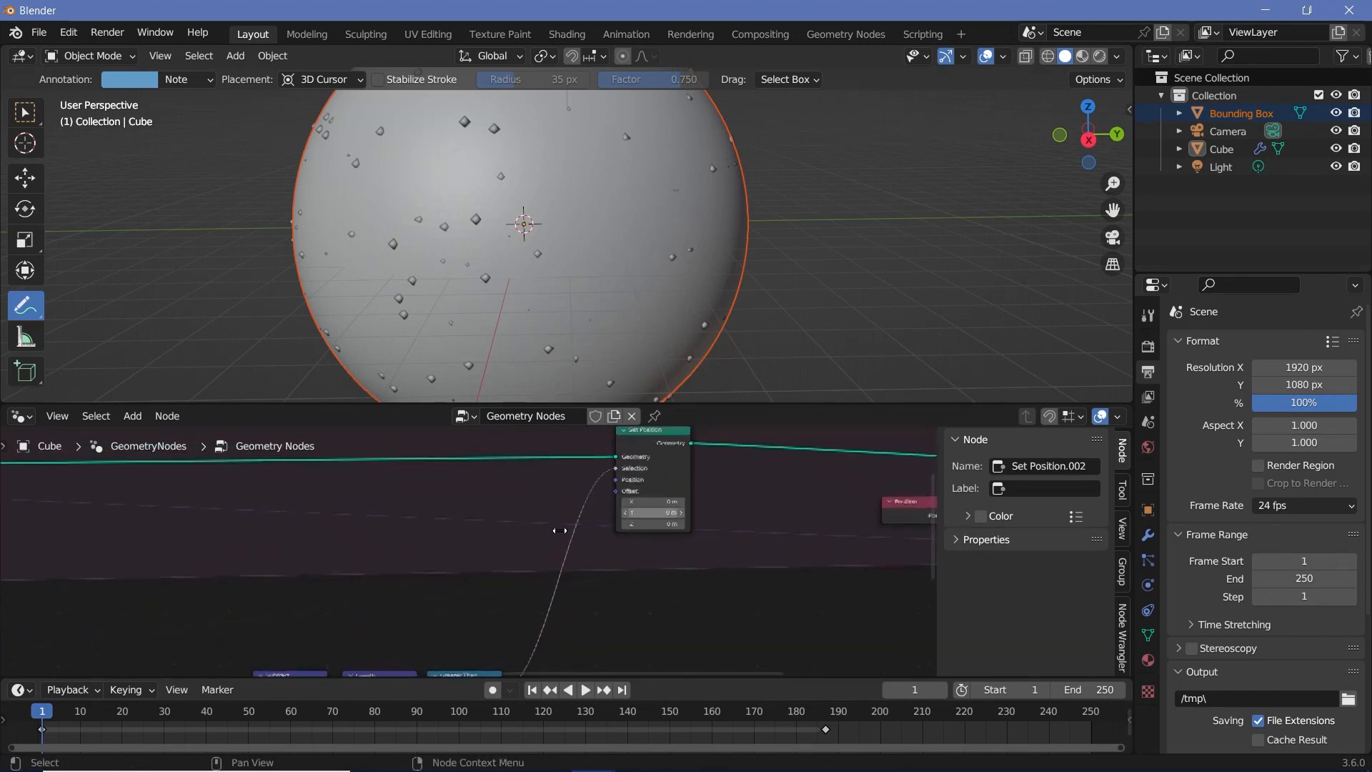
- Examine how the Position and Object Info nodes feed the vector Subtract node to give each point's direction from the sphere's centre
middle_click_drag(560, 530, 535, 531)
middle_click_drag(495, 596, 759, 438)
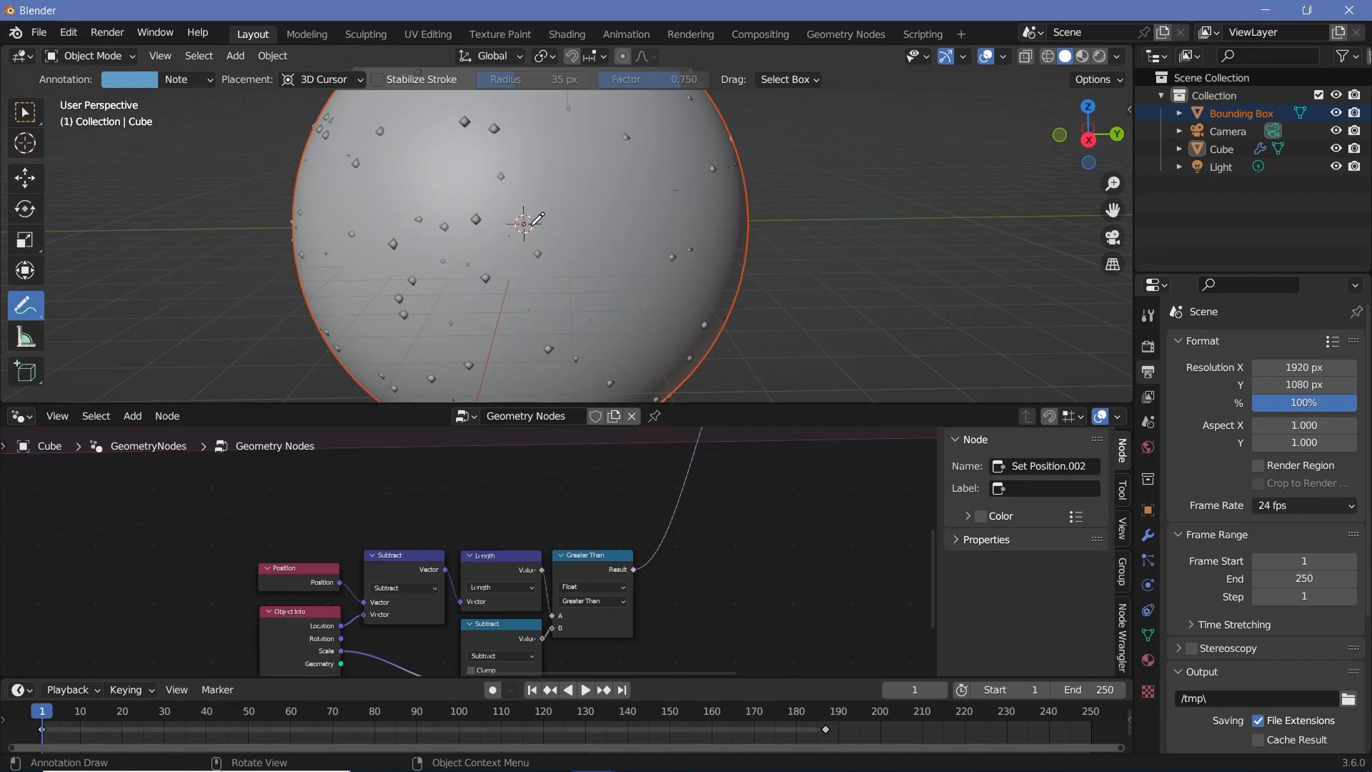
middle_click_drag(370, 529, 370, 474)
scroll(295, 497, "up", 2)
left_click(296, 498)
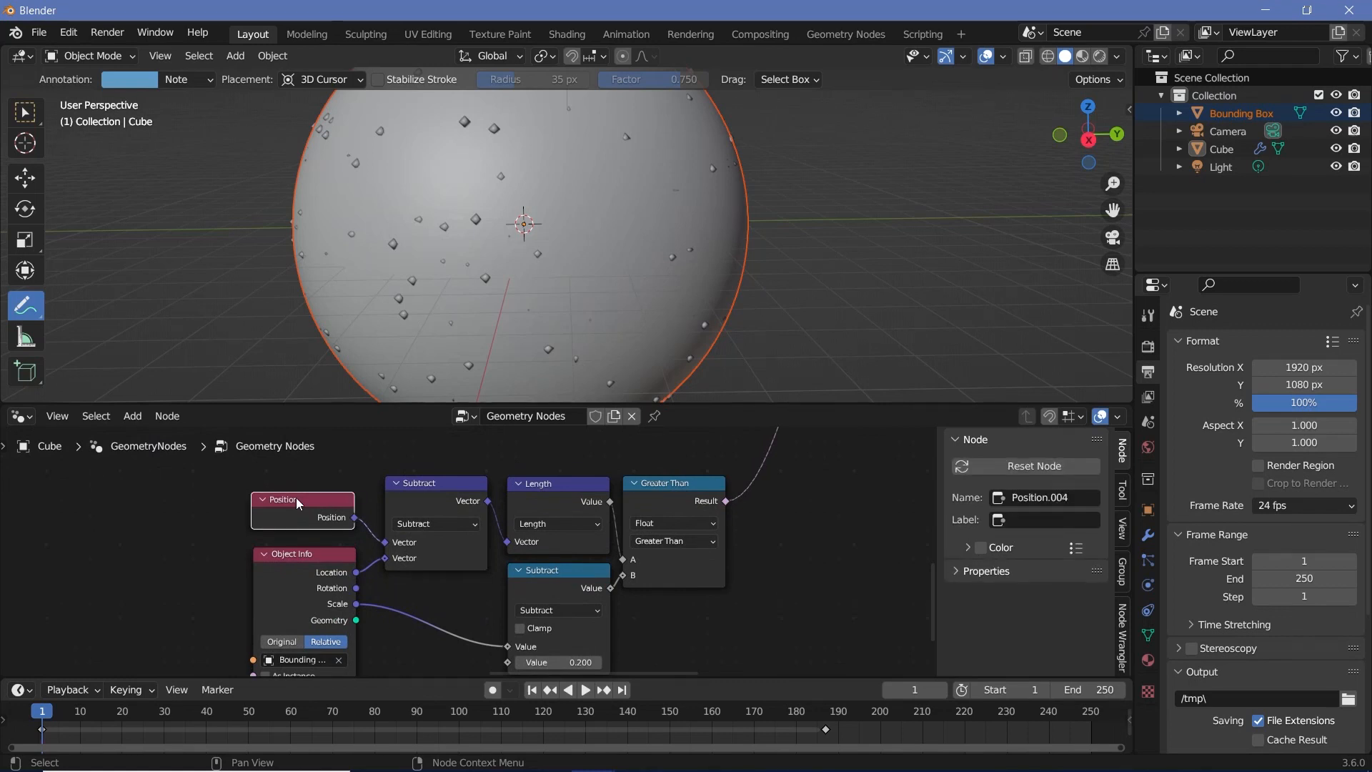
left_click(311, 586)
left_click(304, 509)
left_click(305, 580)
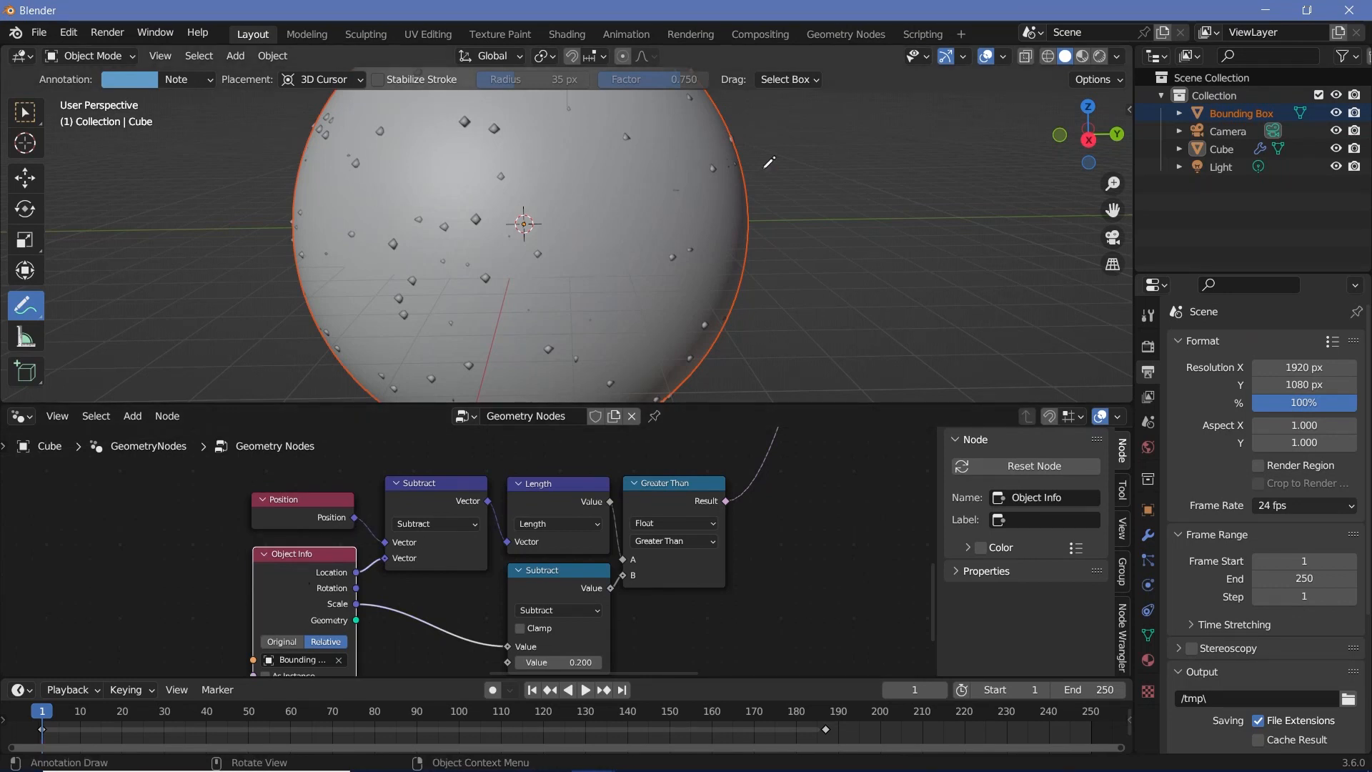
left_click(442, 483)
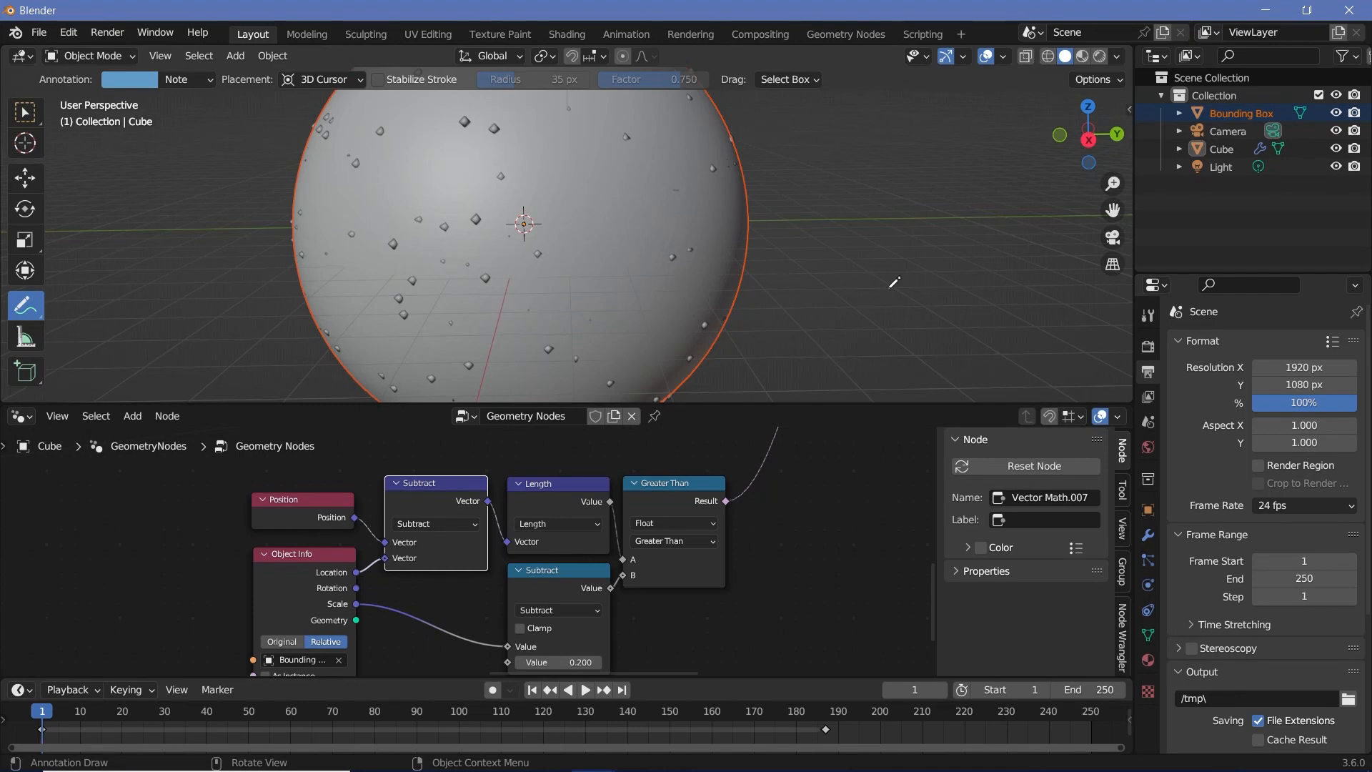
mouse_move(854, 218)
left_mouse_down()
mouse_move(811, 243)
mouse_move(897, 311)
mouse_move(838, 221)
mouse_move(954, 236)
left_mouse_up()
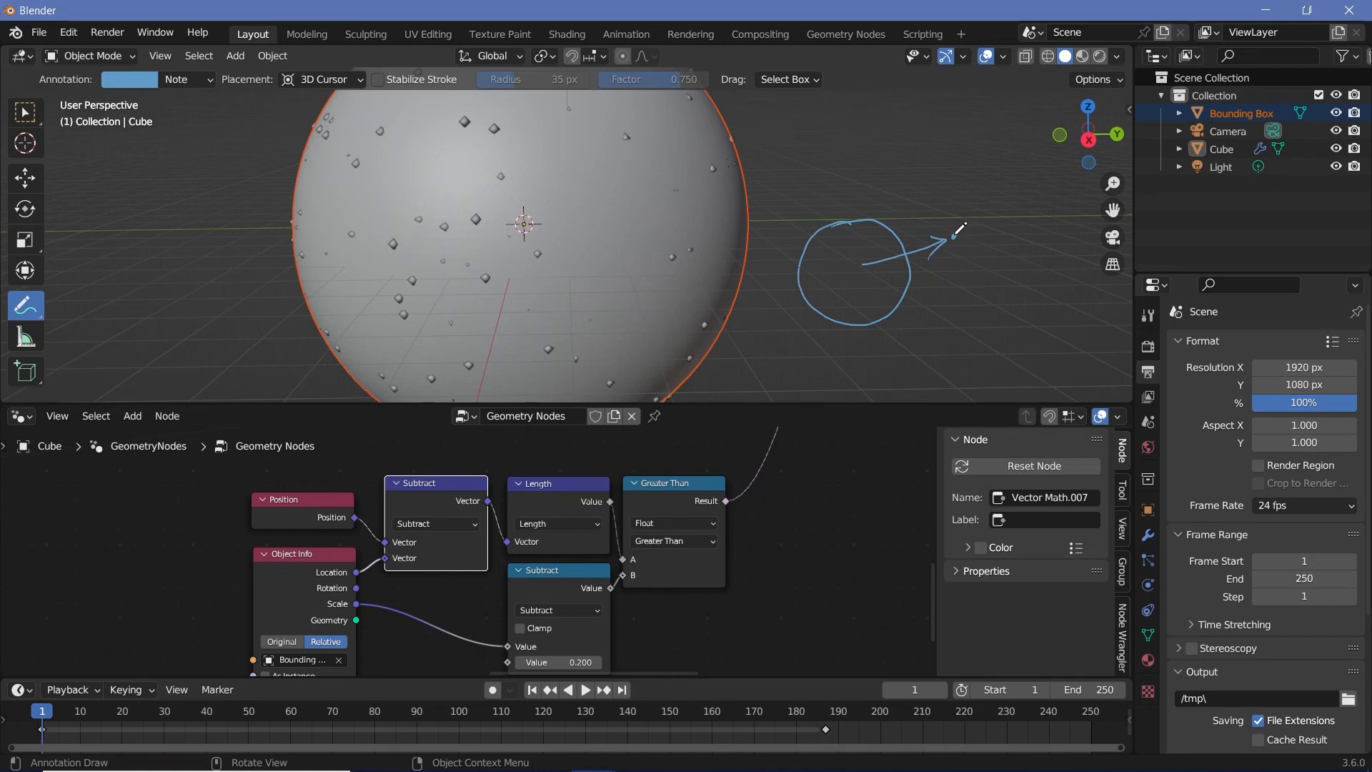
mouse_move(945, 221)
left_mouse_down()
mouse_move(917, 228)
mouse_move(942, 262)
mouse_move(877, 290)
mouse_move(881, 303)
left_mouse_up()
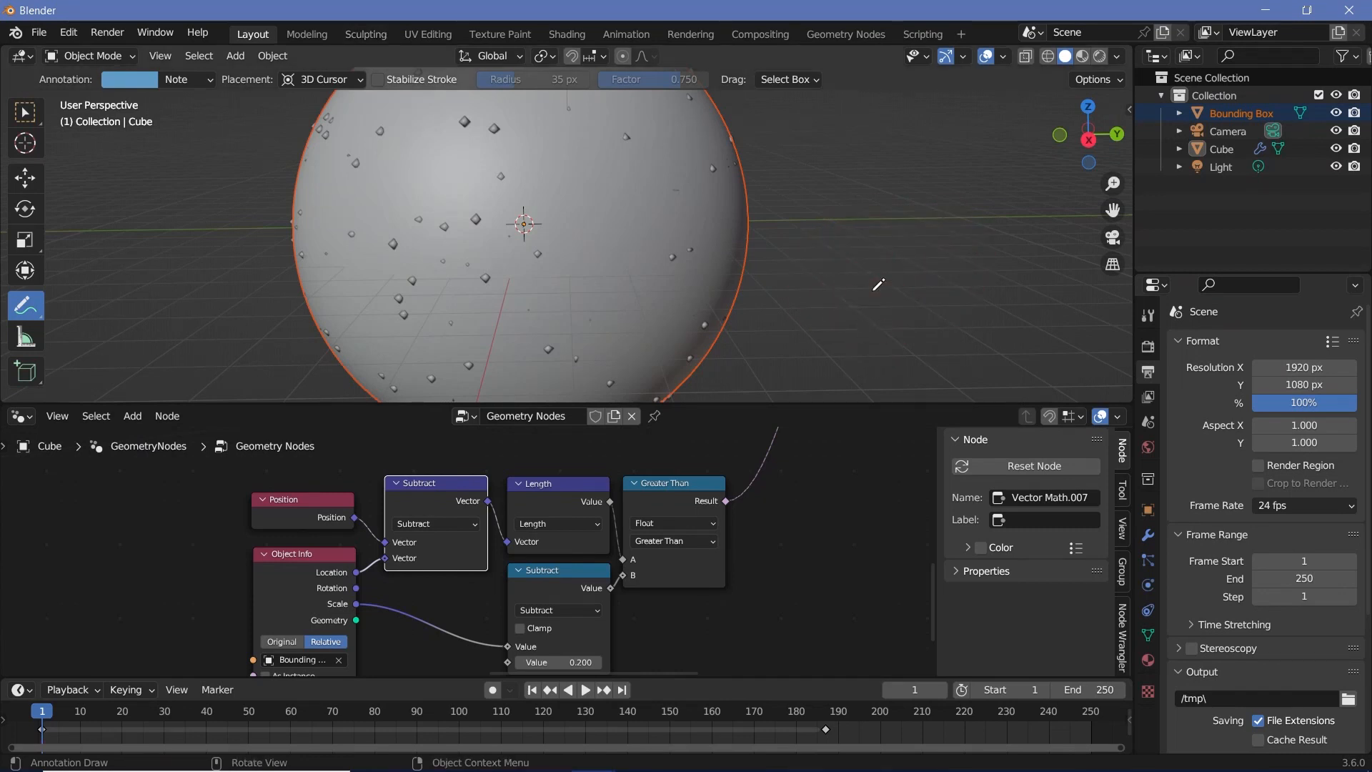
key("w")
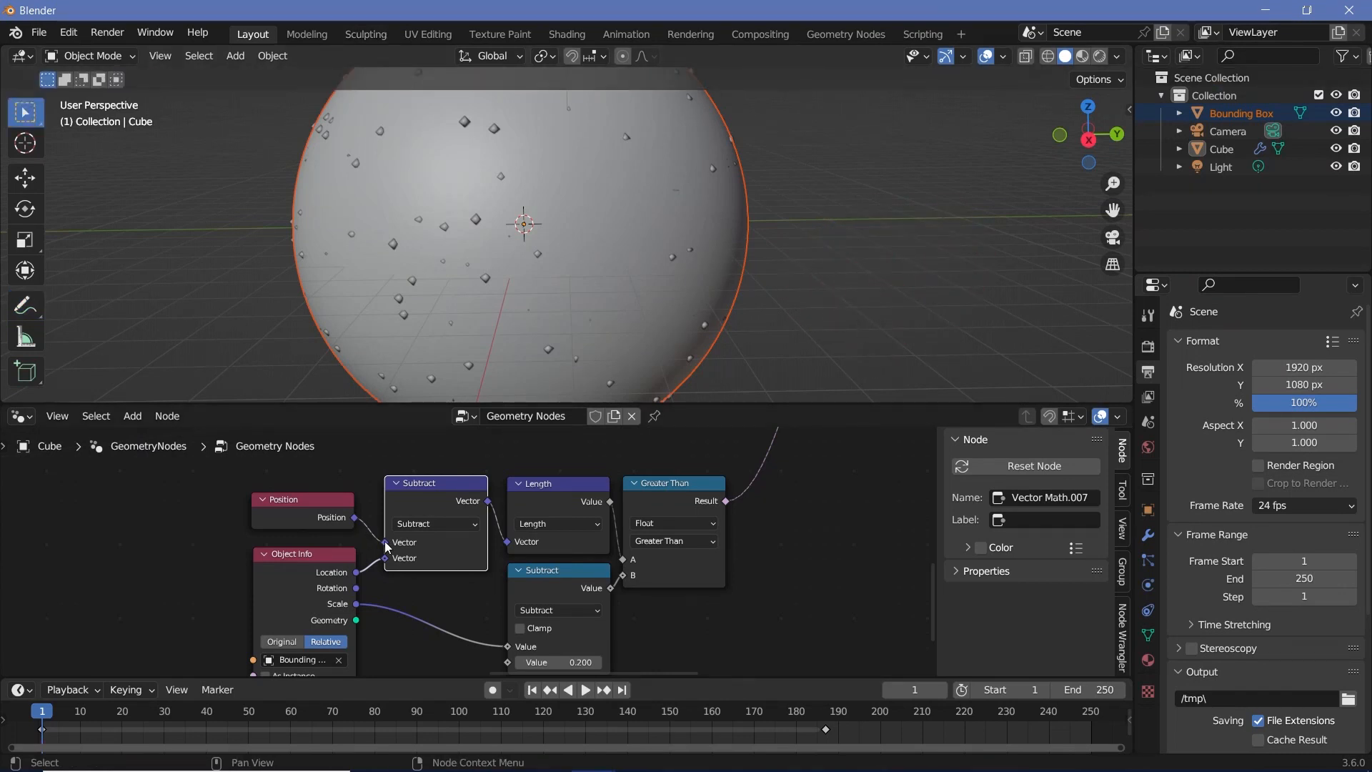
mouse_move(385, 542)
left_mouse_down()
mouse_move(386, 563)
mouse_move(385, 544)
left_mouse_up()
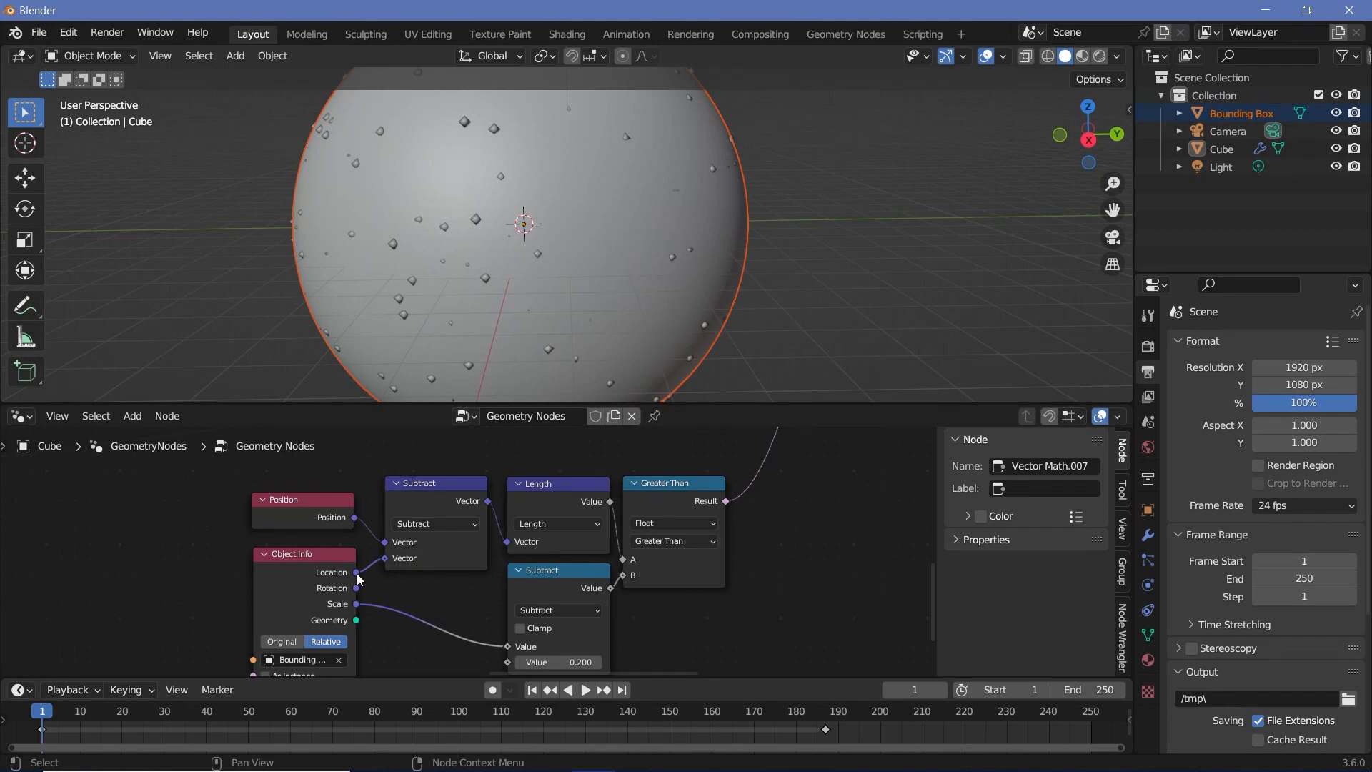
- Add a Vector Math node set to Scale above the Length node
scroll(589, 464, "down", 5)
middle_click_drag(589, 463, 544, 551)
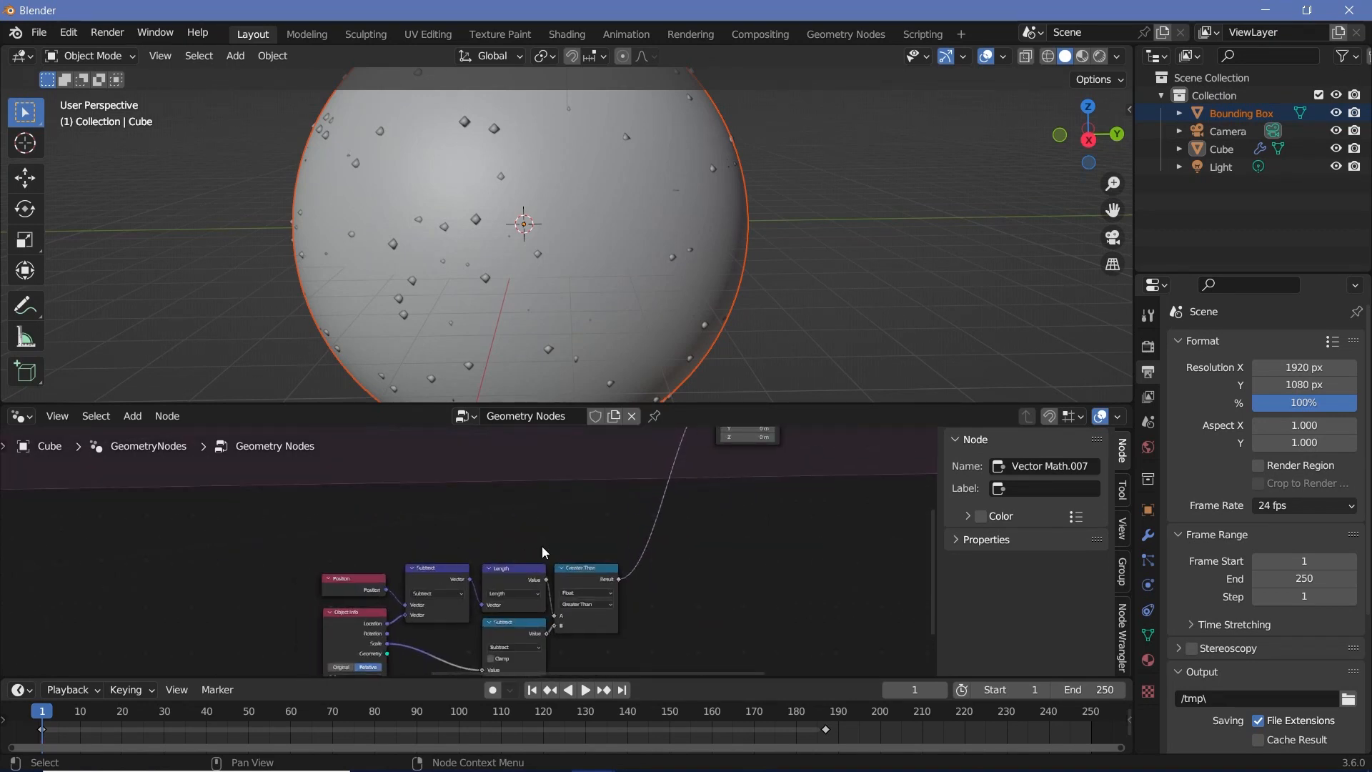
scroll(543, 551, "up", 3)
key("shift+a")
left_click(523, 408)
type("vector")
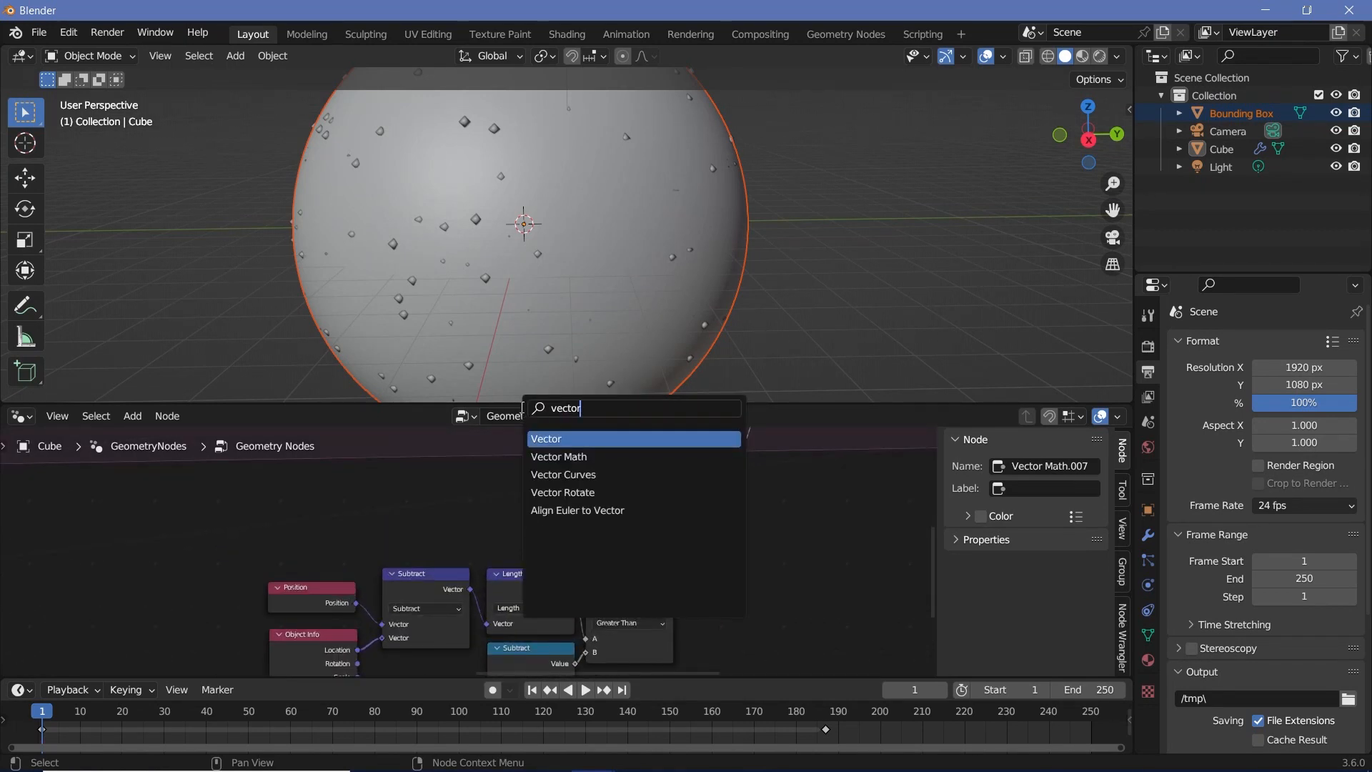
left_click(559, 456)
left_click(550, 451)
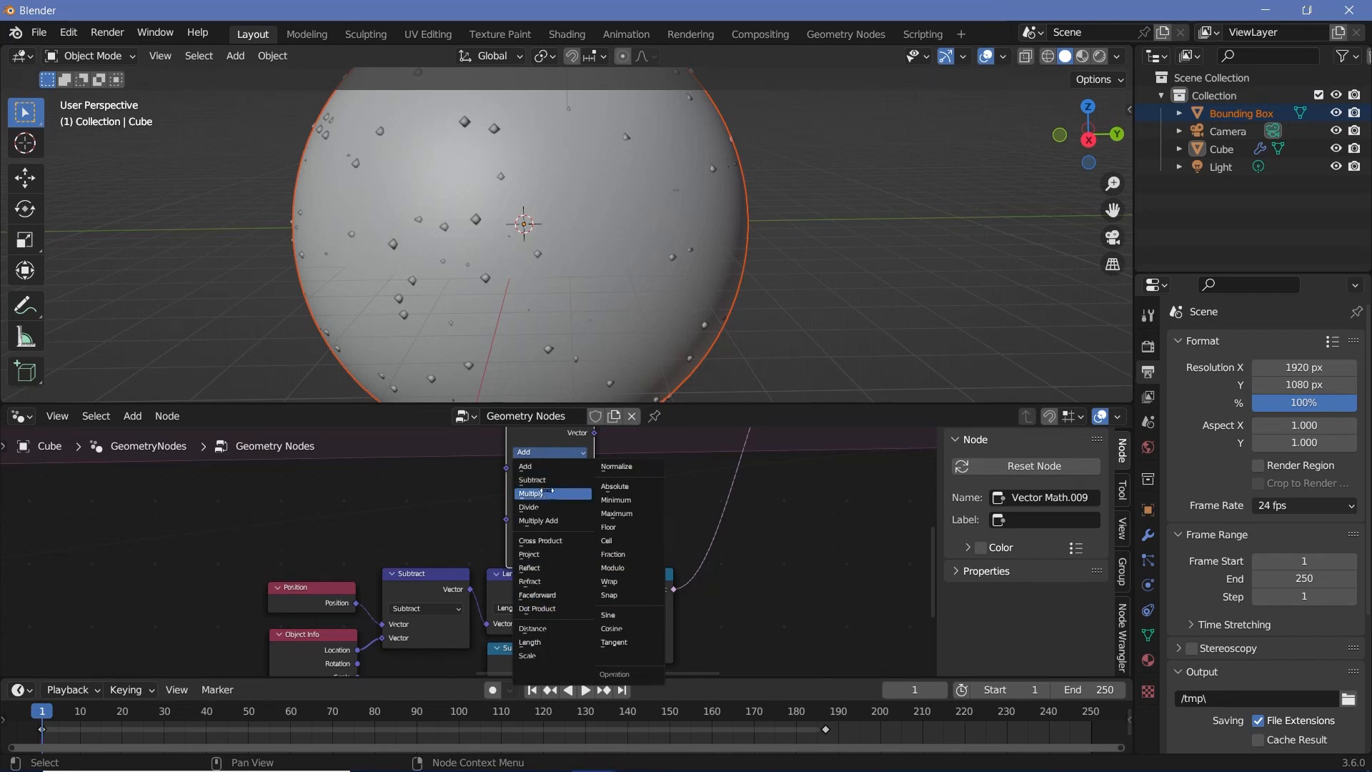
left_click(546, 491)
left_click(547, 453)
left_click(527, 656)
- Set the Scale node's factor to -1, feed it the vector Subtract result and place it just above the Length node
left_click(542, 520)
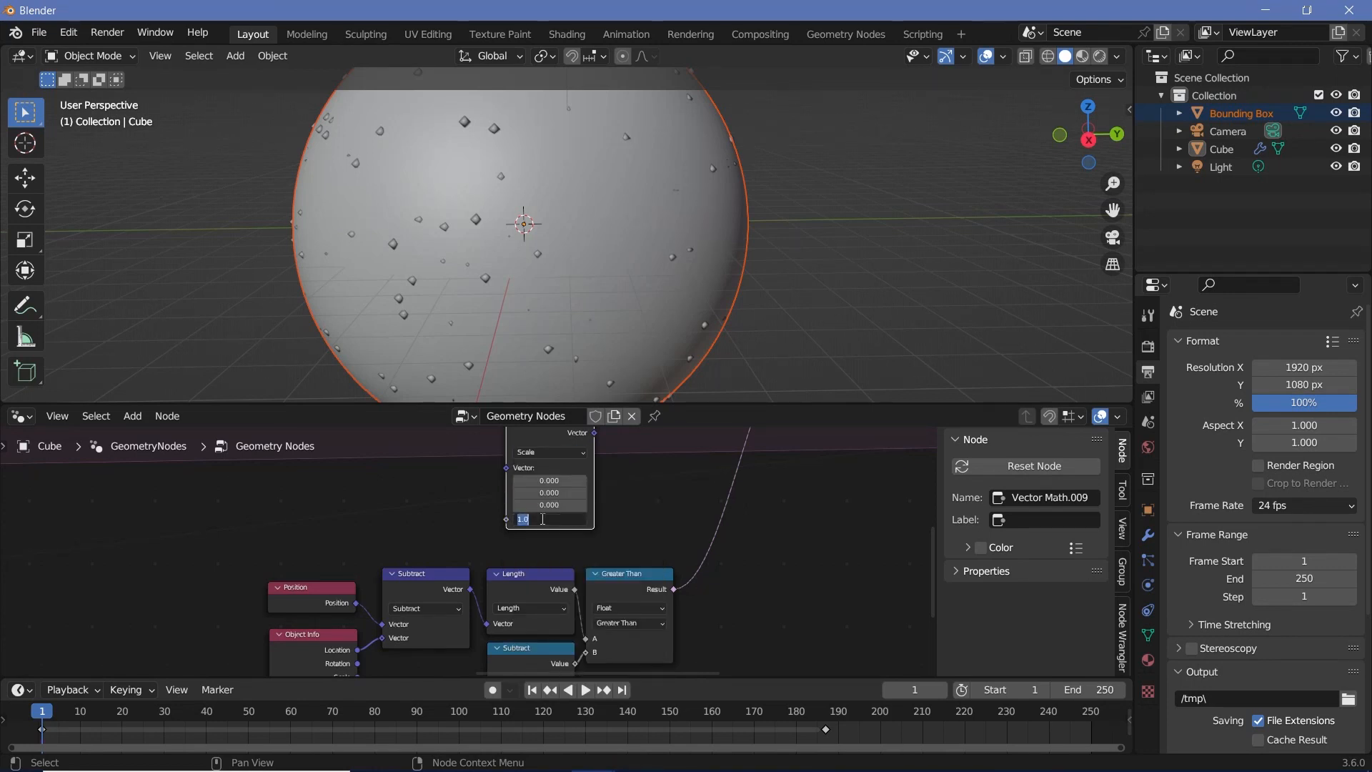
type("-1")
key("Return")
left_click_drag(529, 467, 518, 494)
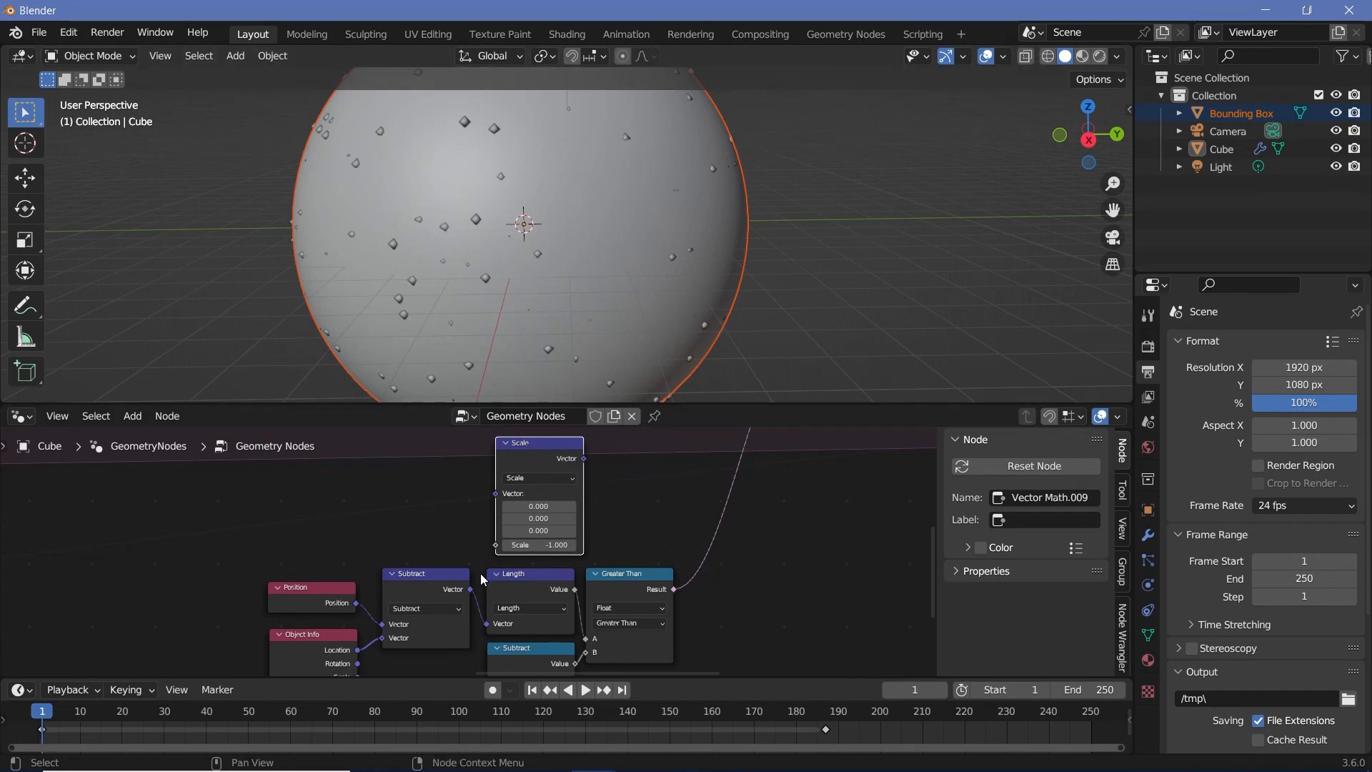
left_click_drag(470, 589, 496, 493)
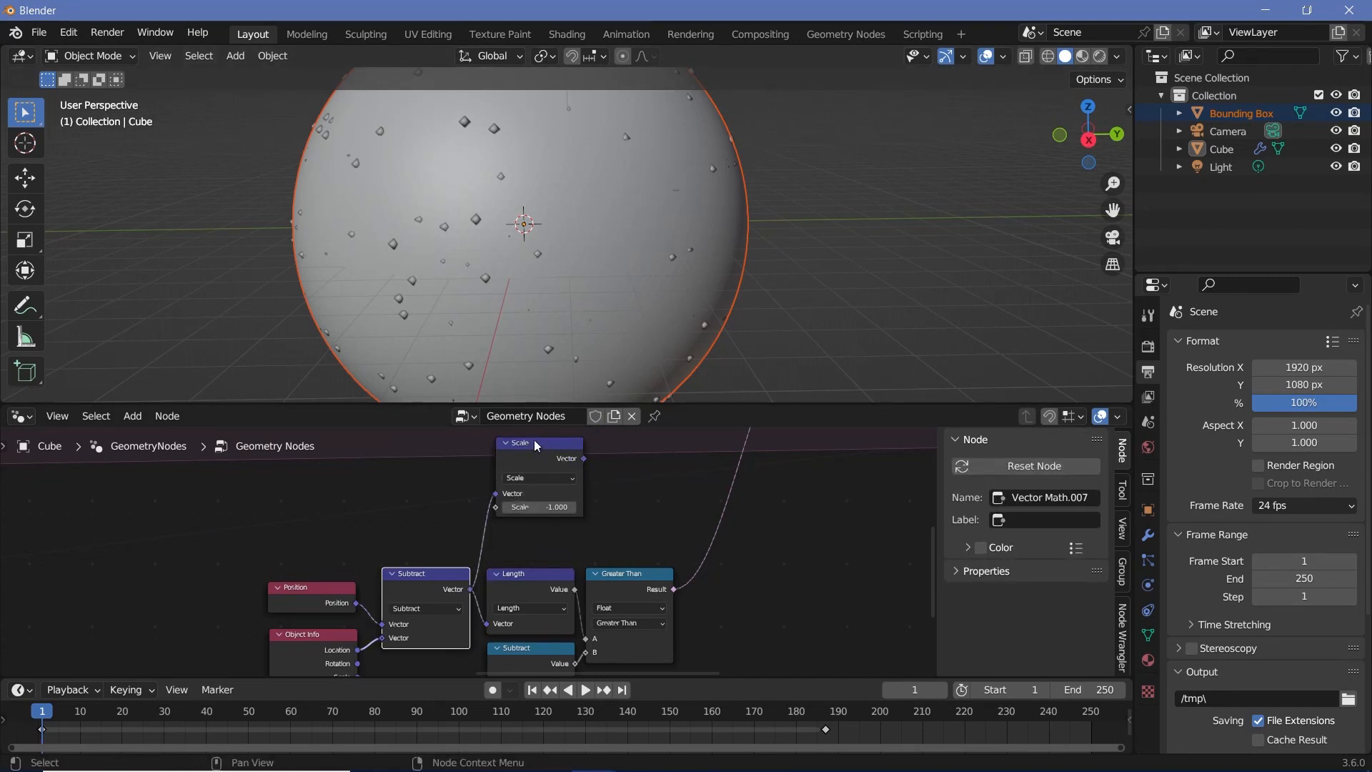
left_click_drag(534, 449, 564, 483)
scroll(529, 486, "up", 2)
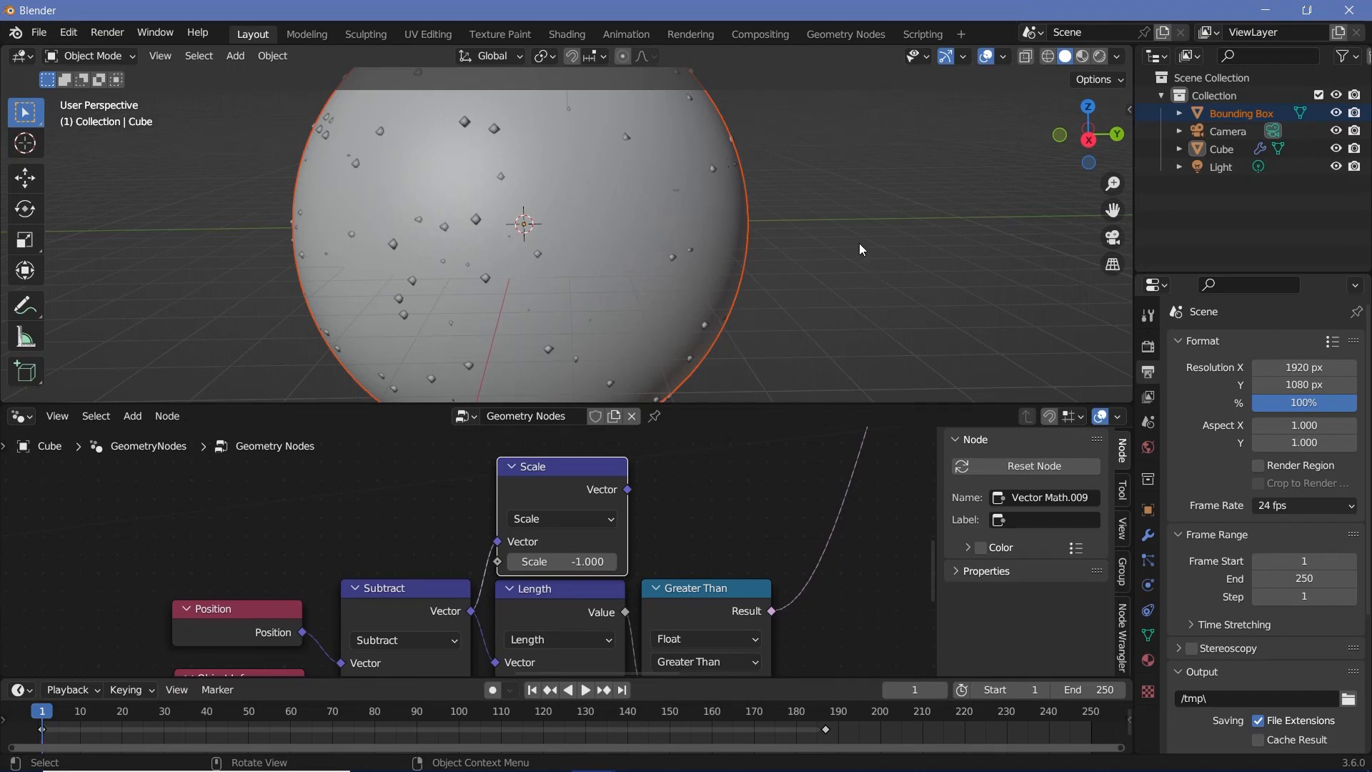
left_click_drag(573, 479, 572, 471)
- Duplicate the Scale node, feed it the first Scale's Vector, set its factor to 0.2 and place it beside the first
scroll(727, 494, "down", 4)
middle_click_drag(727, 494, 598, 572)
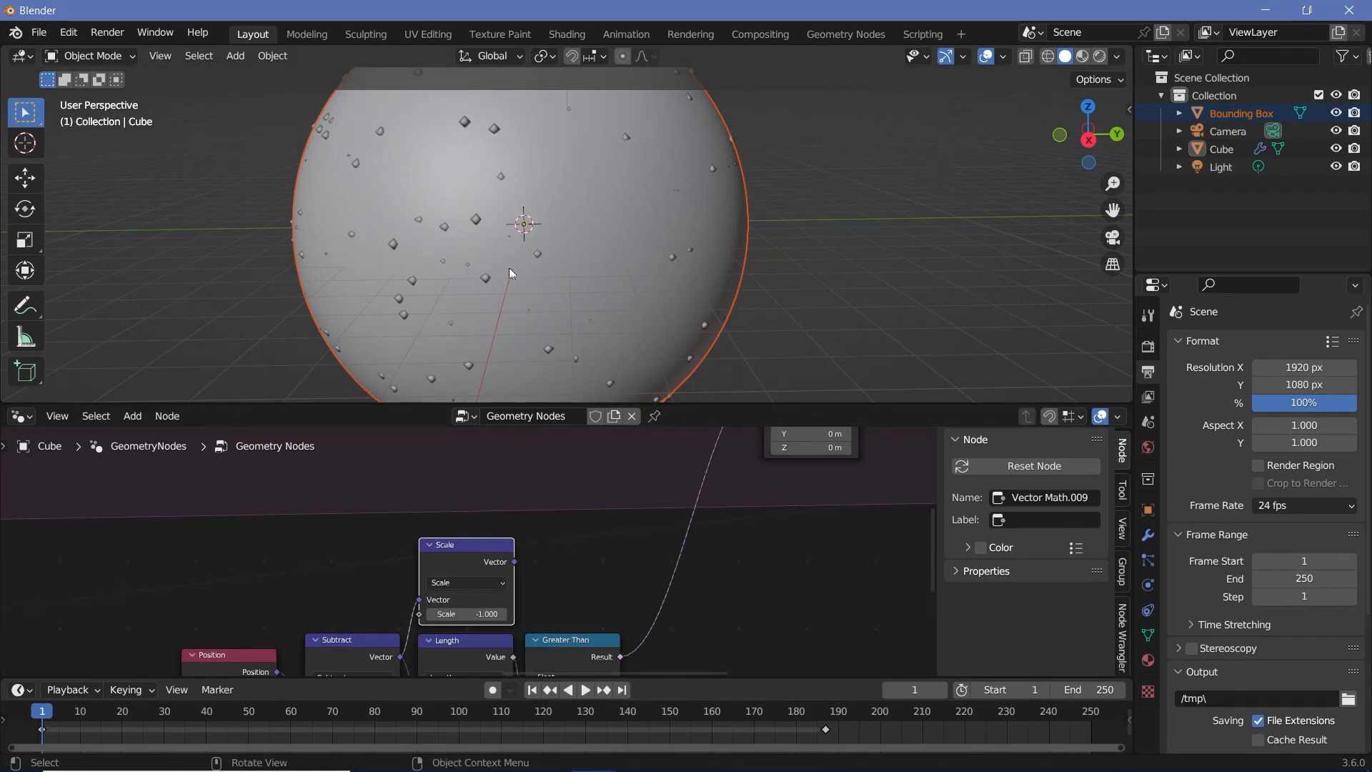
left_click(367, 640)
middle_click_drag(368, 638, 374, 565)
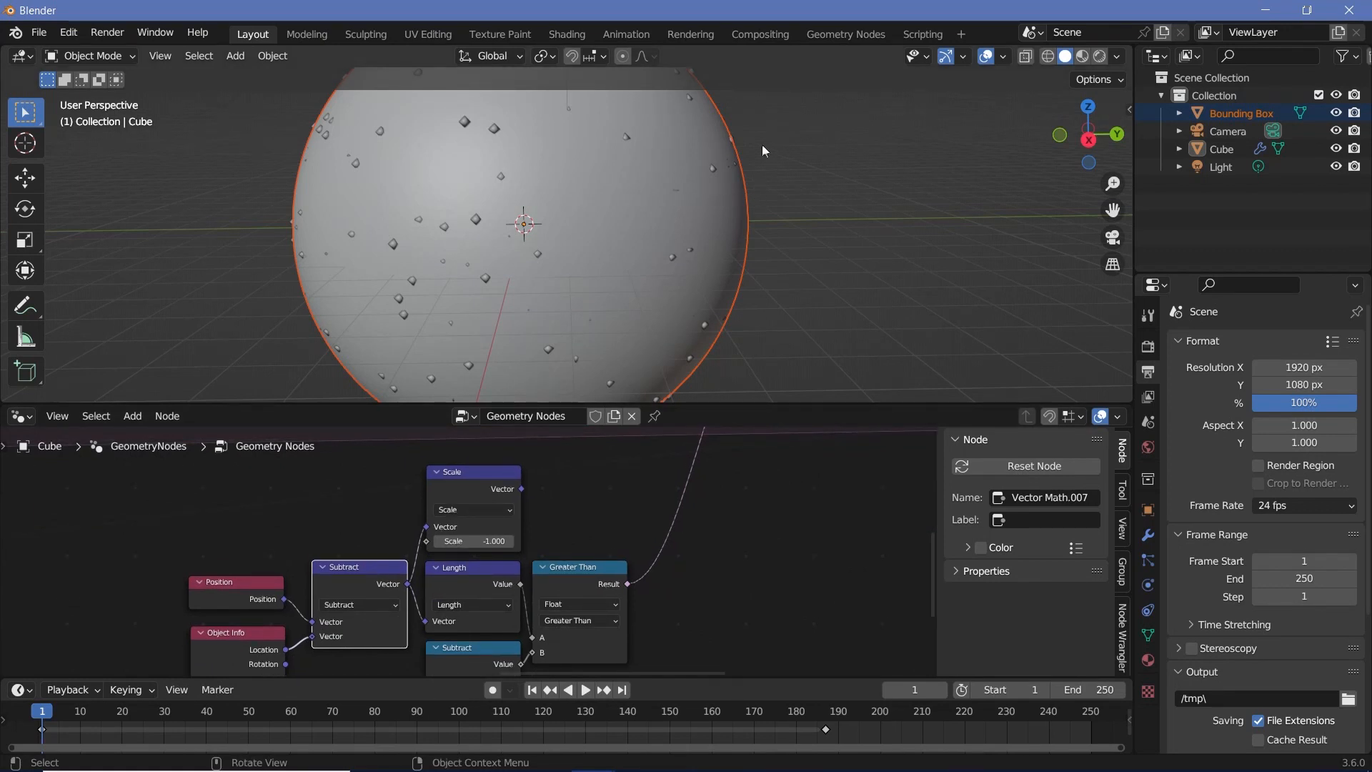
middle_click_drag(534, 494, 439, 519)
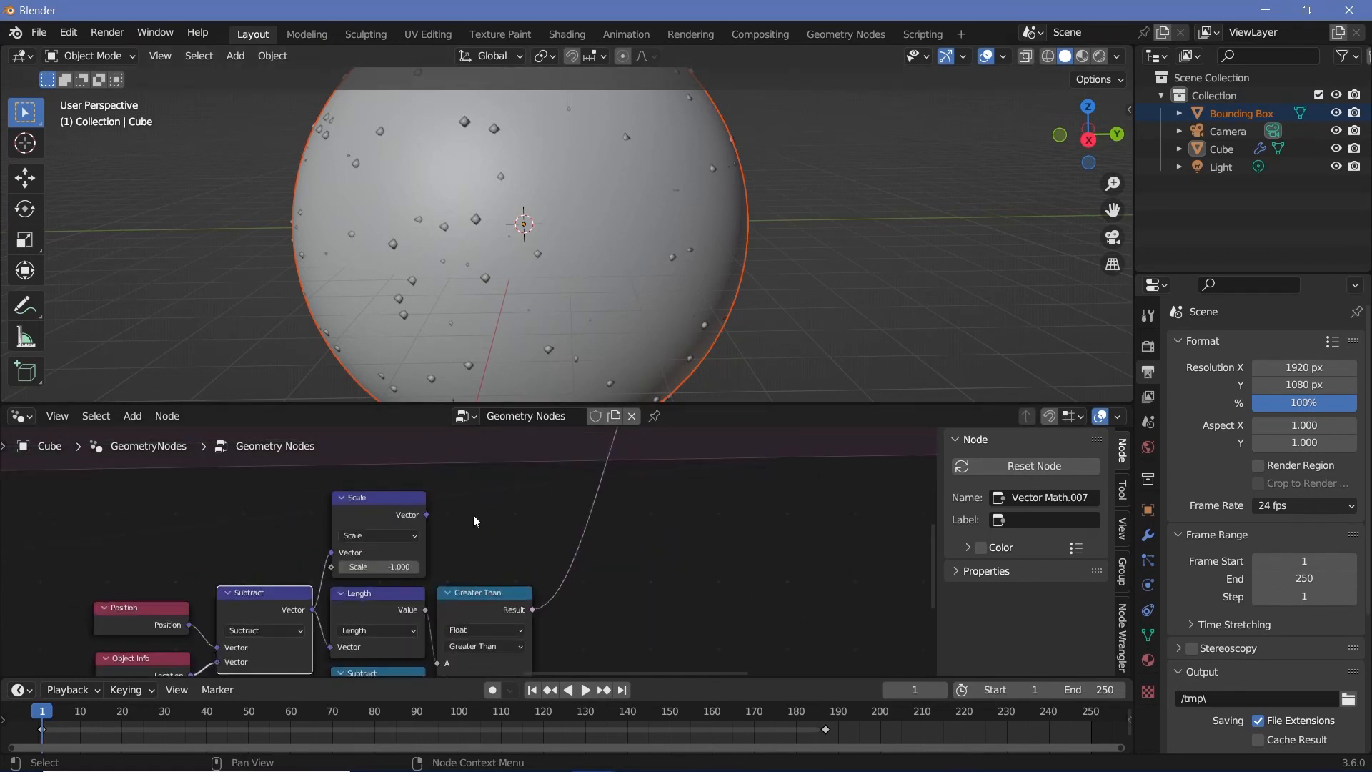
left_click(367, 500)
key("shift+d")
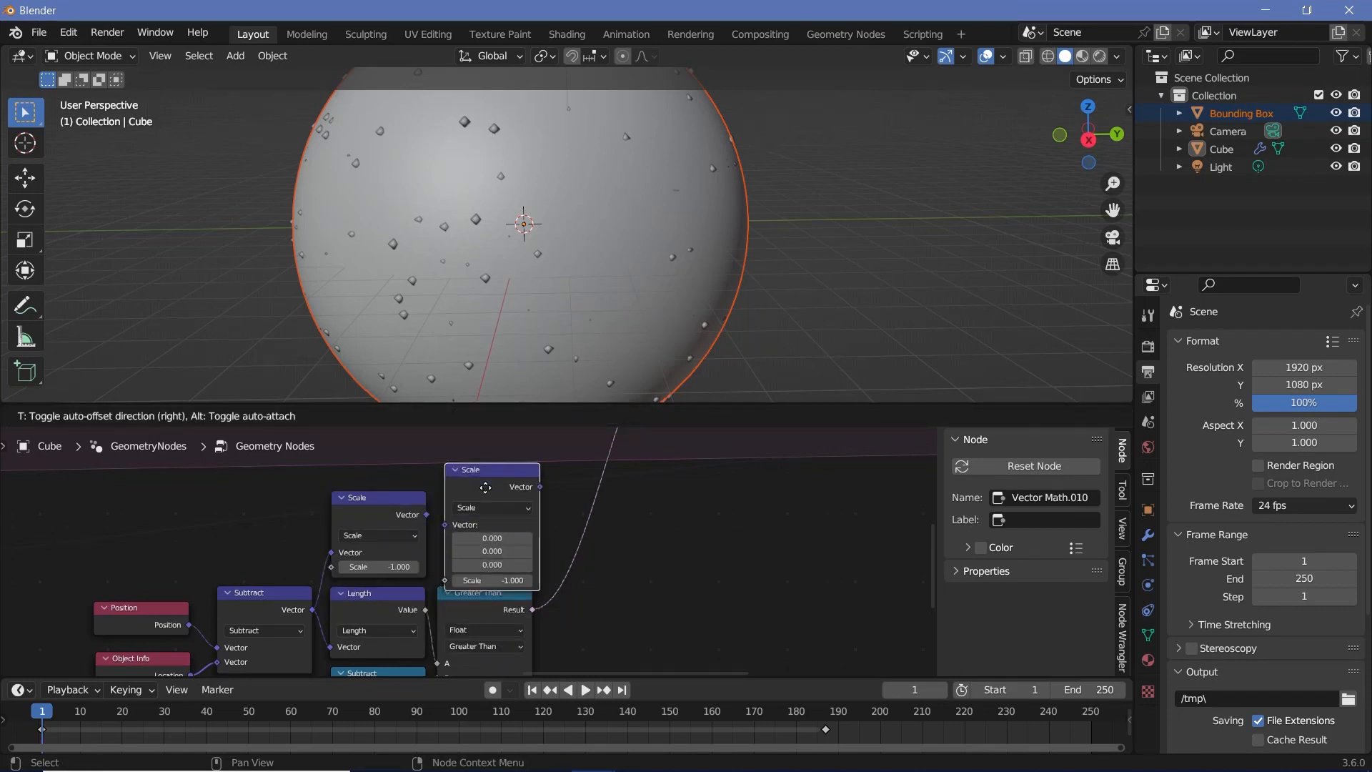
left_click(489, 477)
scroll(474, 523, "up", 1)
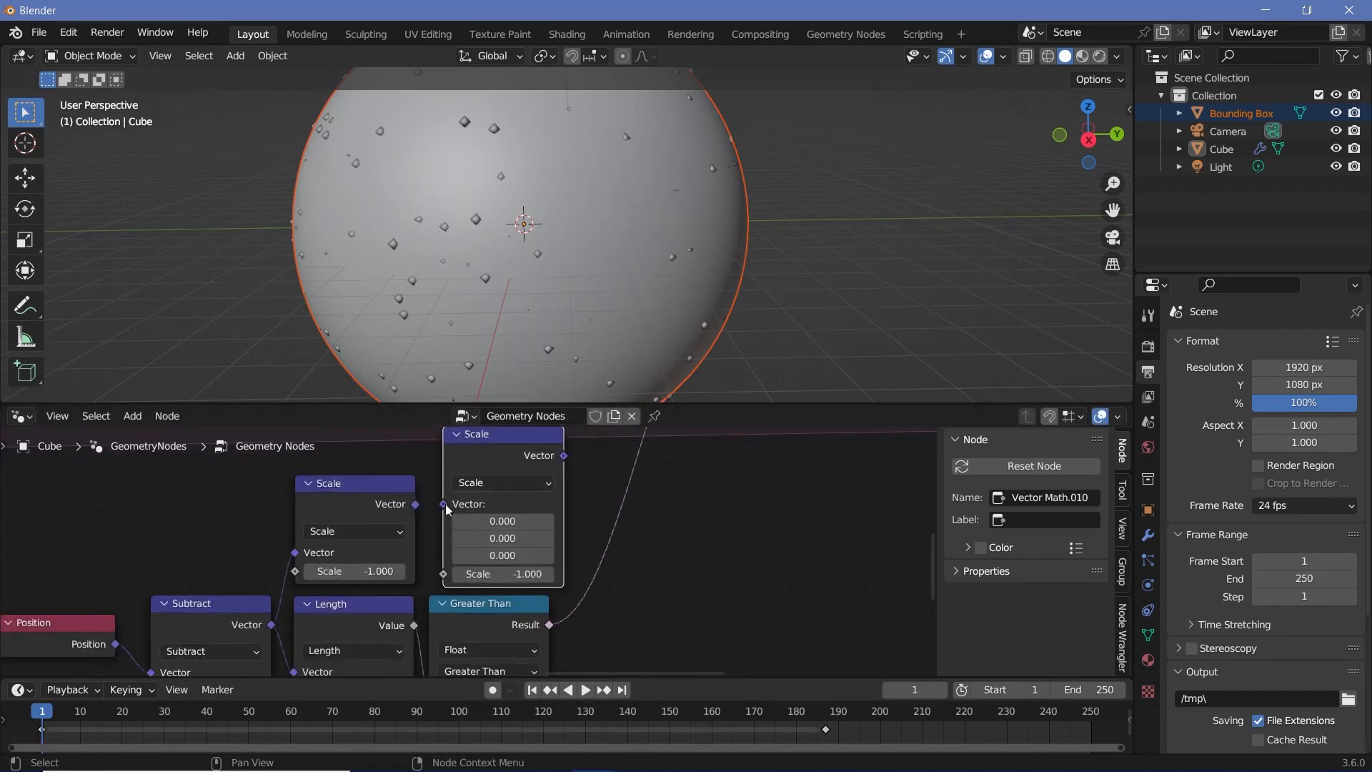
left_click_drag(417, 504, 443, 504)
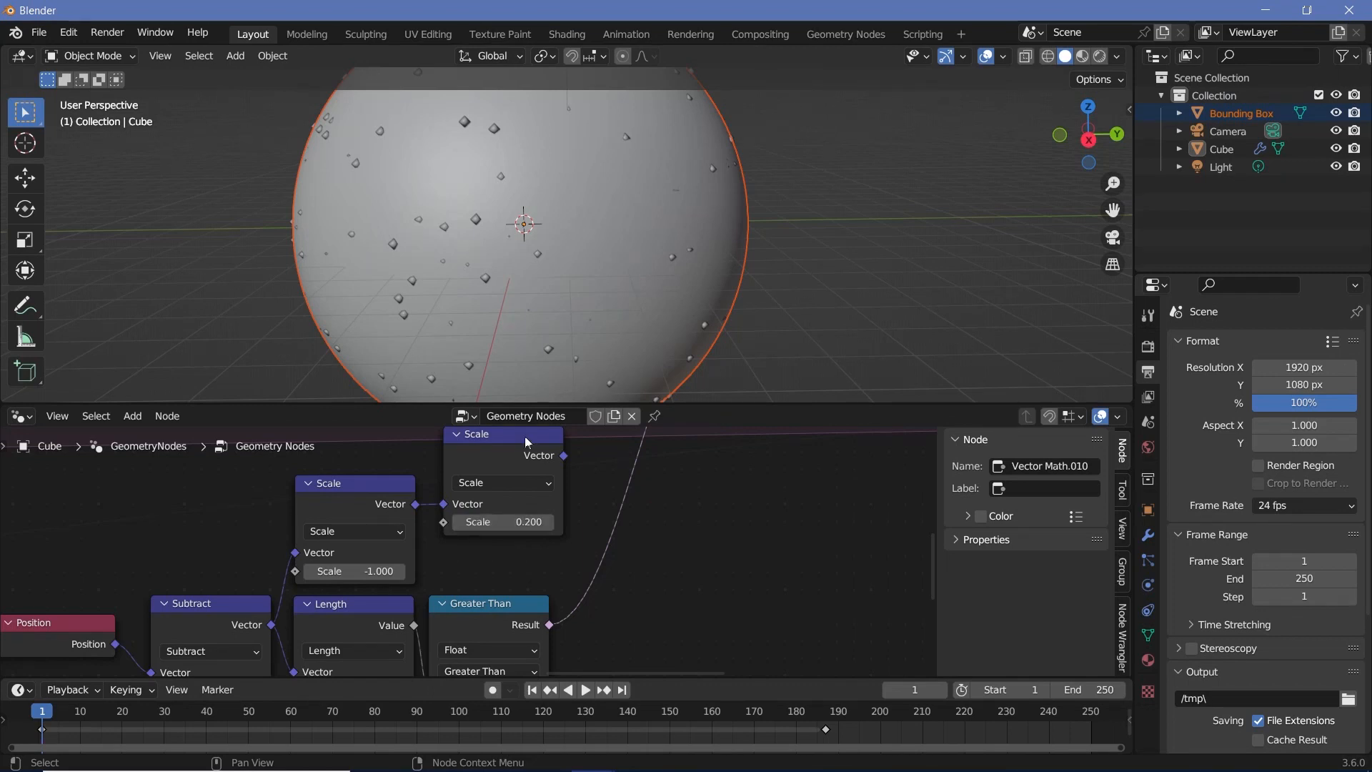
left_click_drag(525, 436, 509, 484)
- Connect the second Scale node's Vector output to the new Set Position node's Offset
scroll(569, 476, "down", 3)
middle_click_drag(571, 476, 509, 561)
left_click_drag(487, 581, 630, 492)
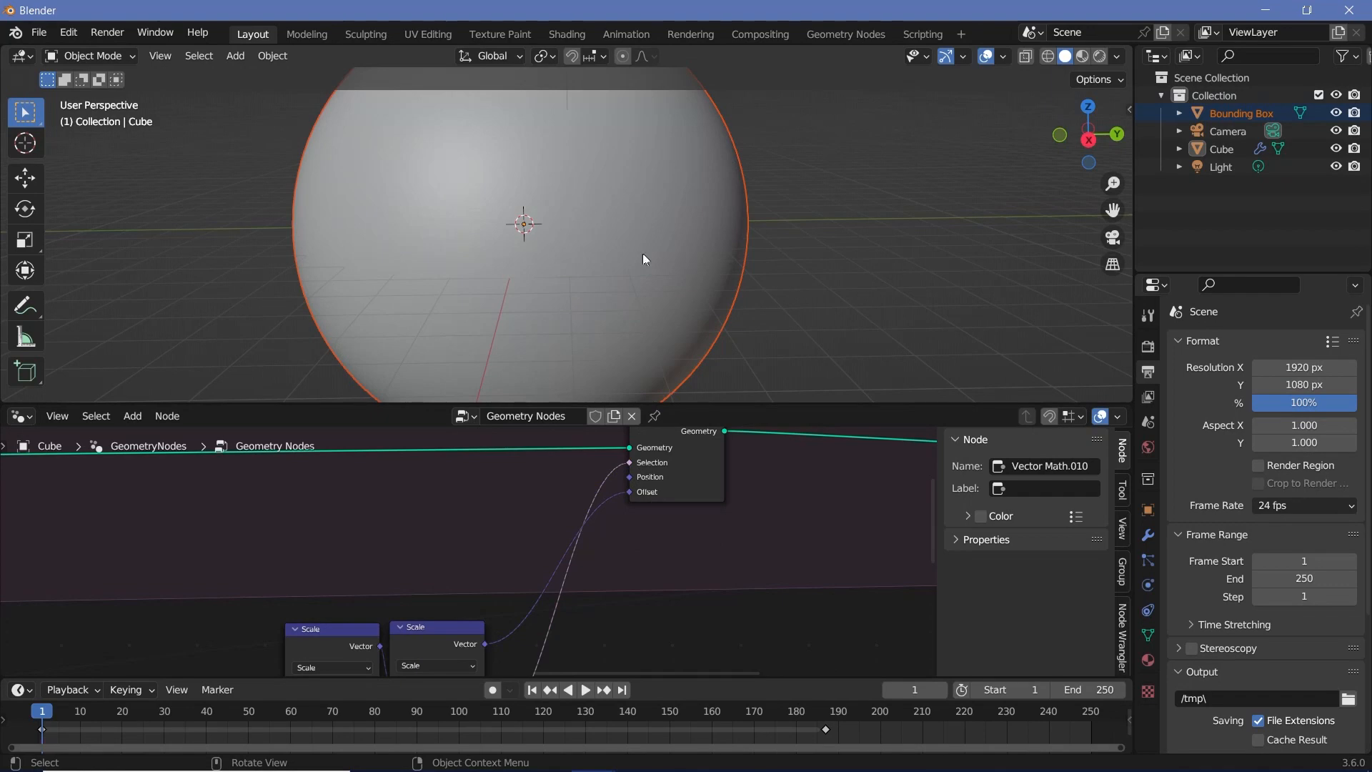
- Turn on X-ray in the viewport and play the simulation to check how the points behave inside the sphere, stopping at frame 76
left_click(1025, 56)
middle_click_drag(686, 192, 757, 193)
scroll(756, 192, "down", 3)
key("space")
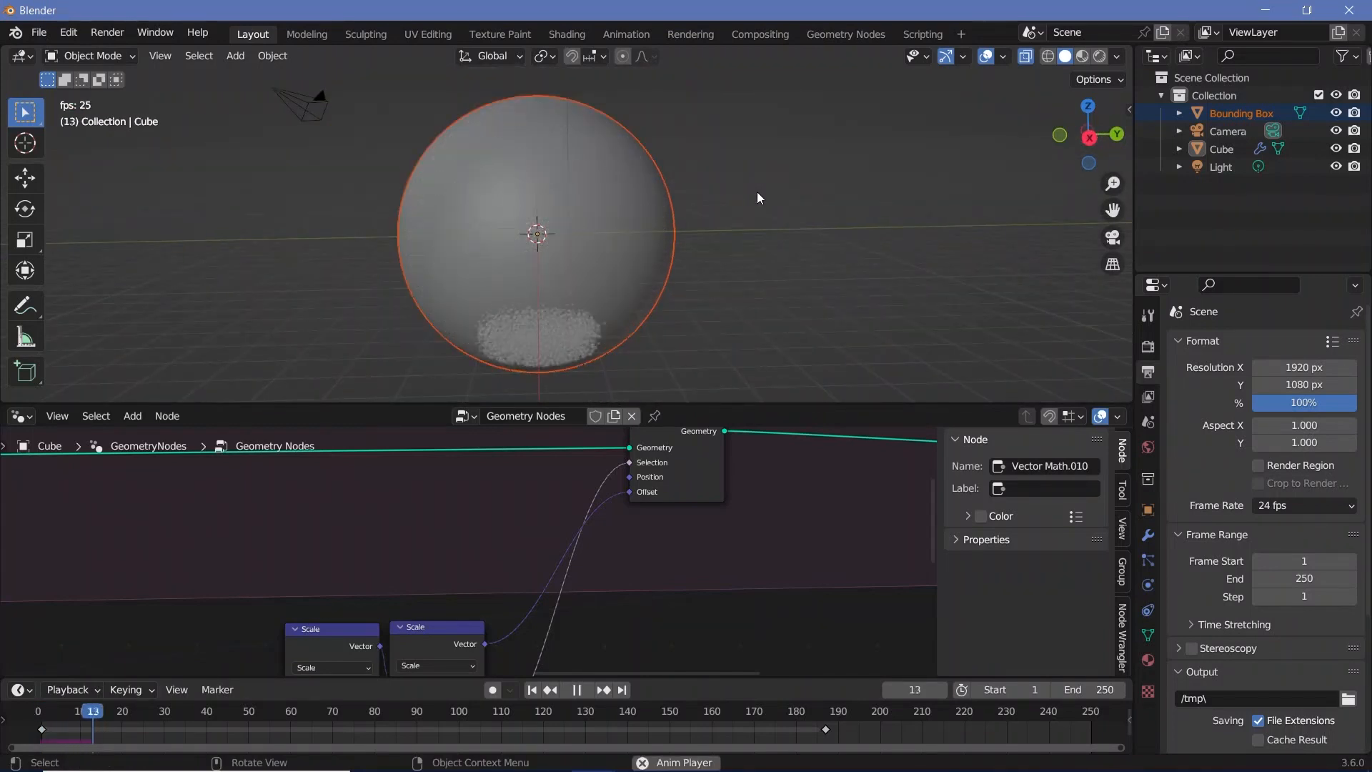
middle_click_drag(680, 286, 622, 343)
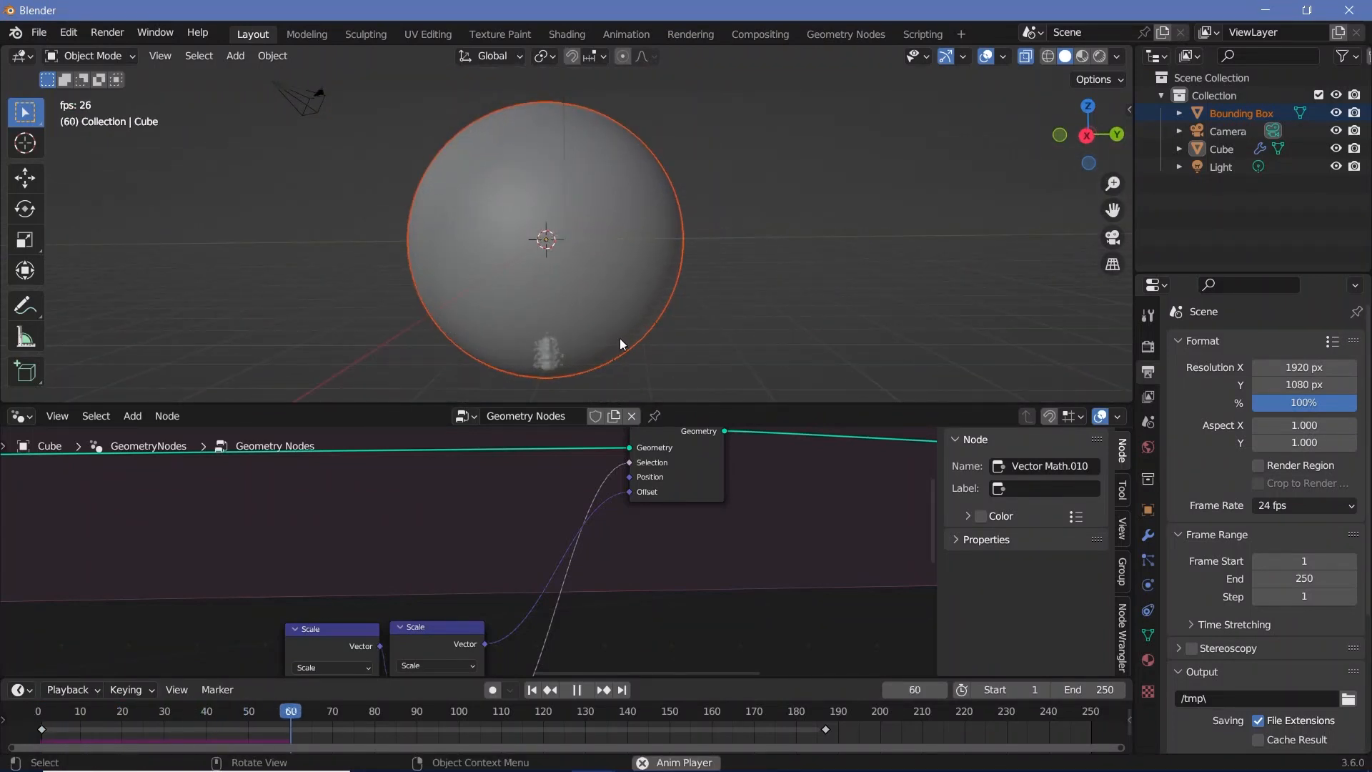
key("space")
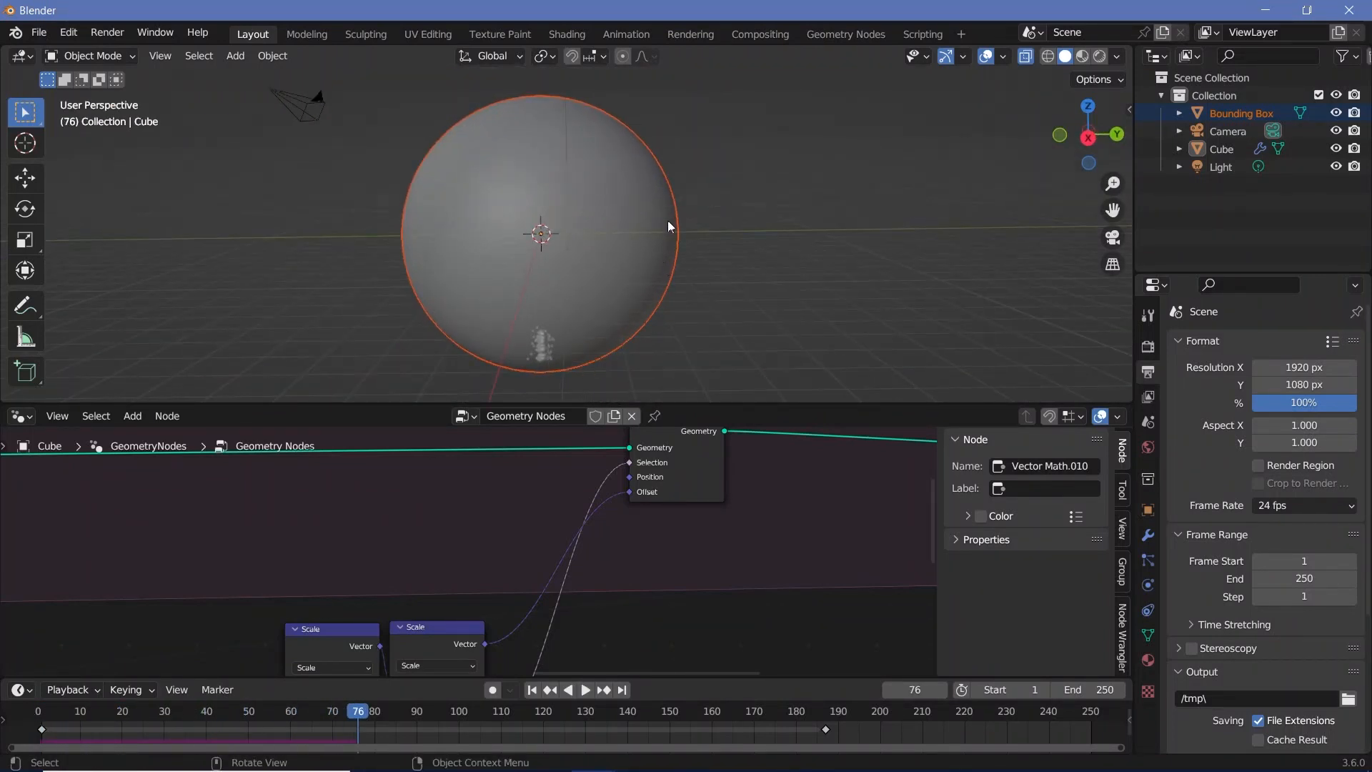
- Play back the simulation and inspect the particles clustered at the base of the sphere
middle_click_drag(591, 345, 582, 384)
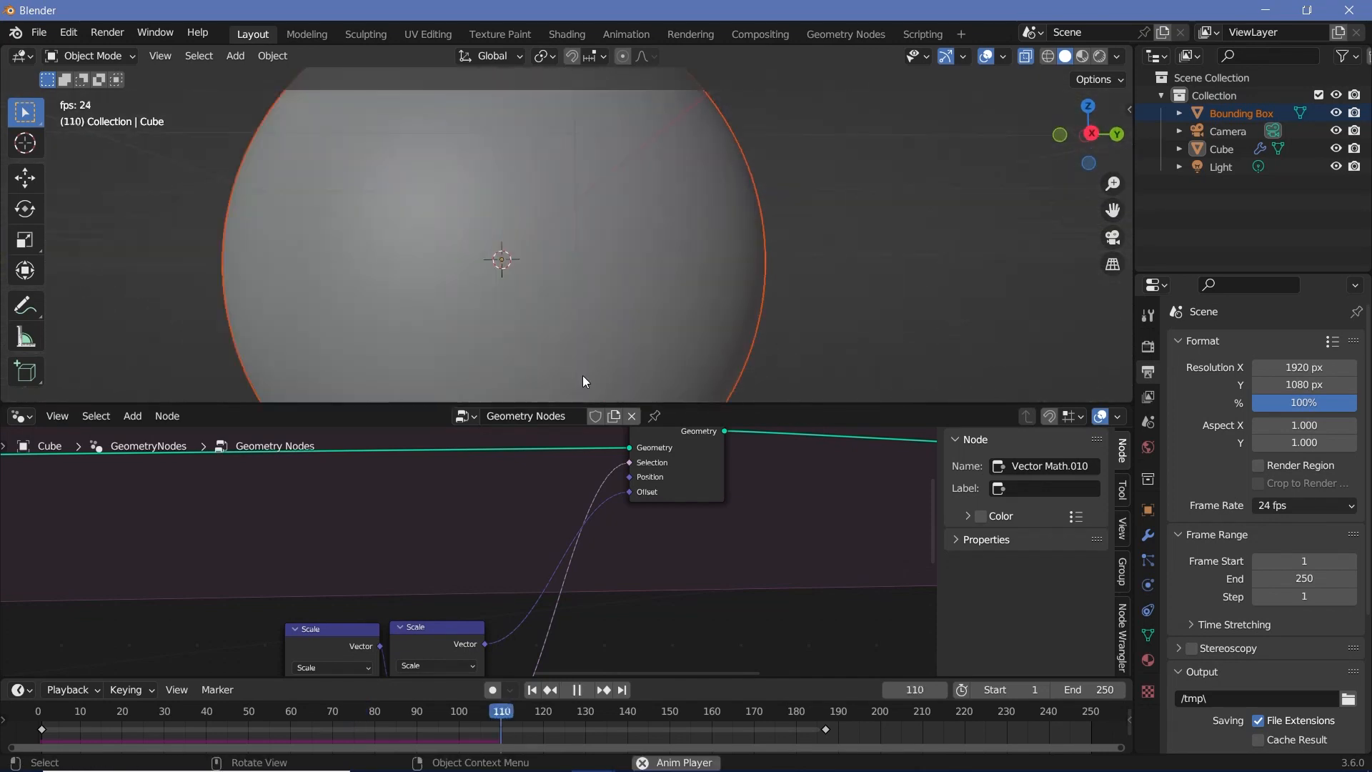
key("space")
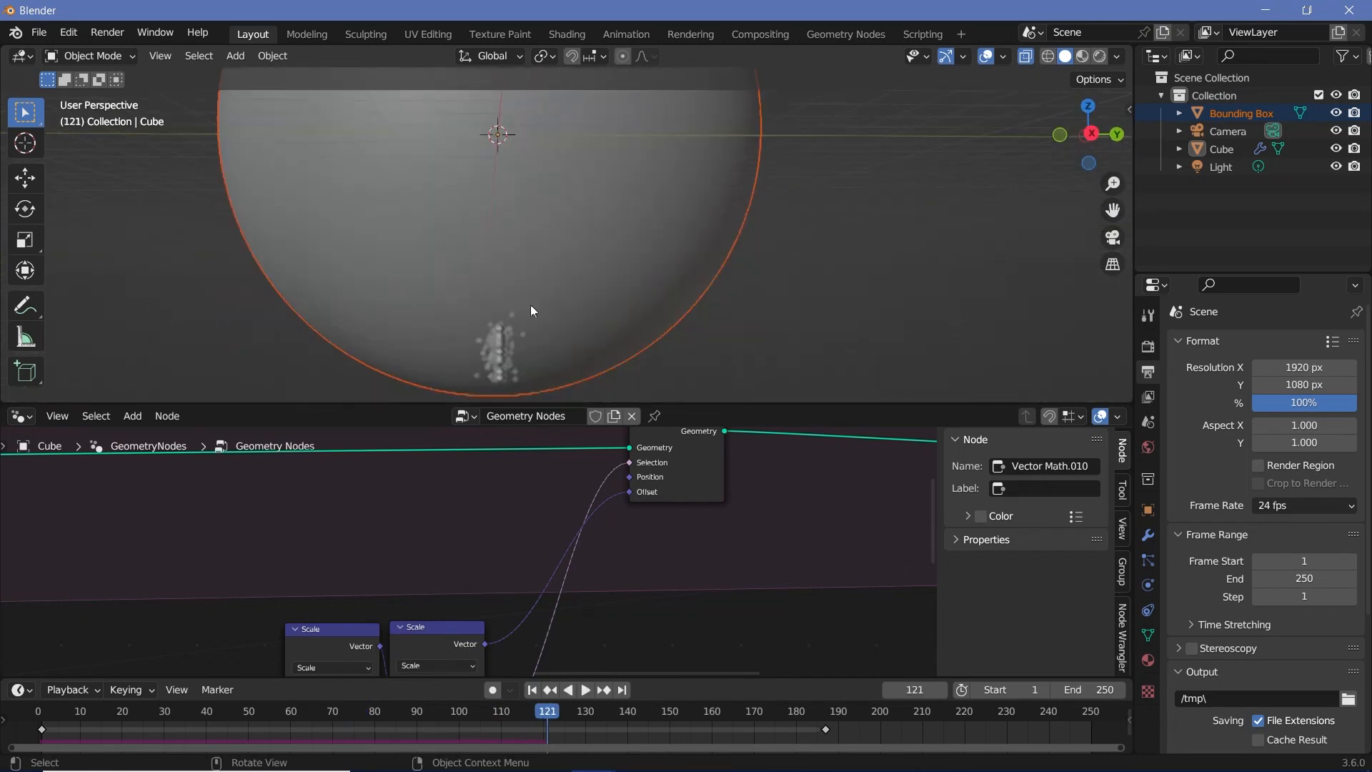
scroll(518, 289, "up", 5)
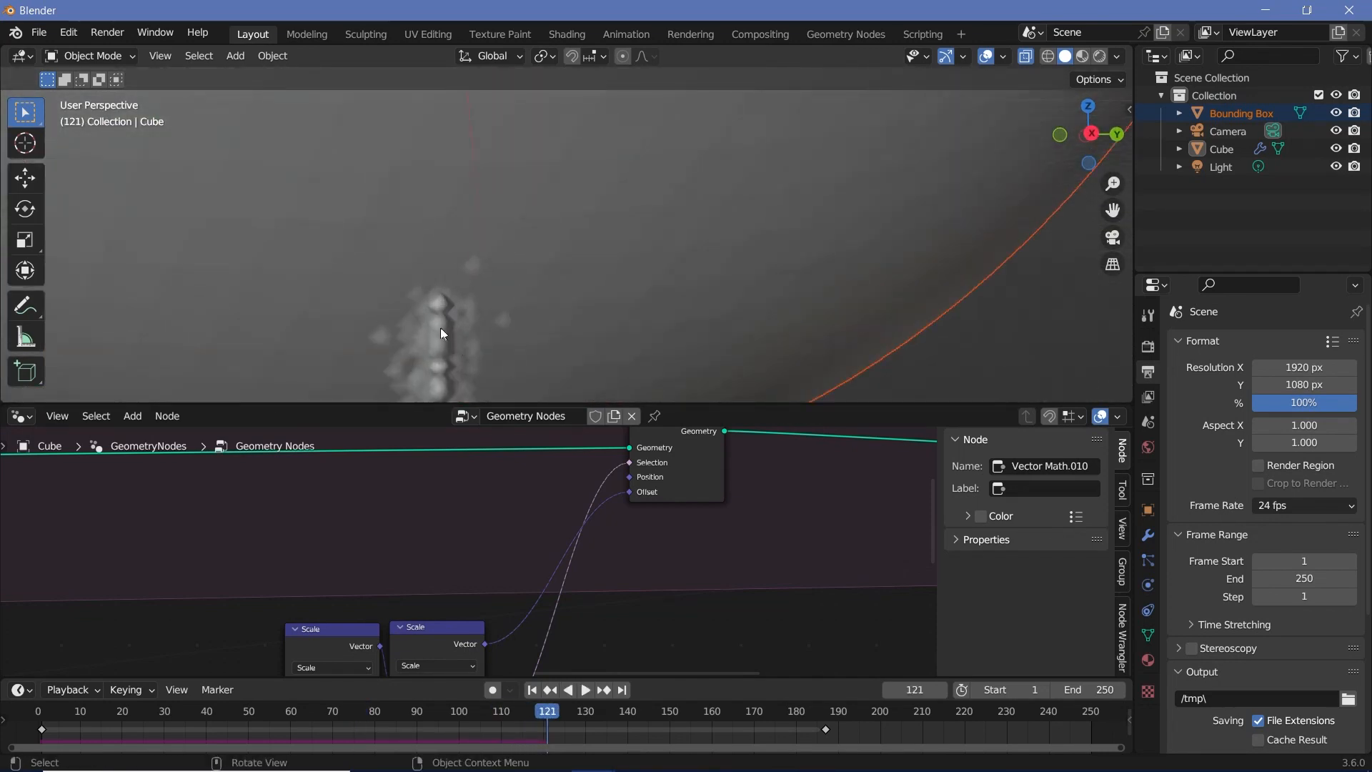
scroll(479, 569, "down", 5)
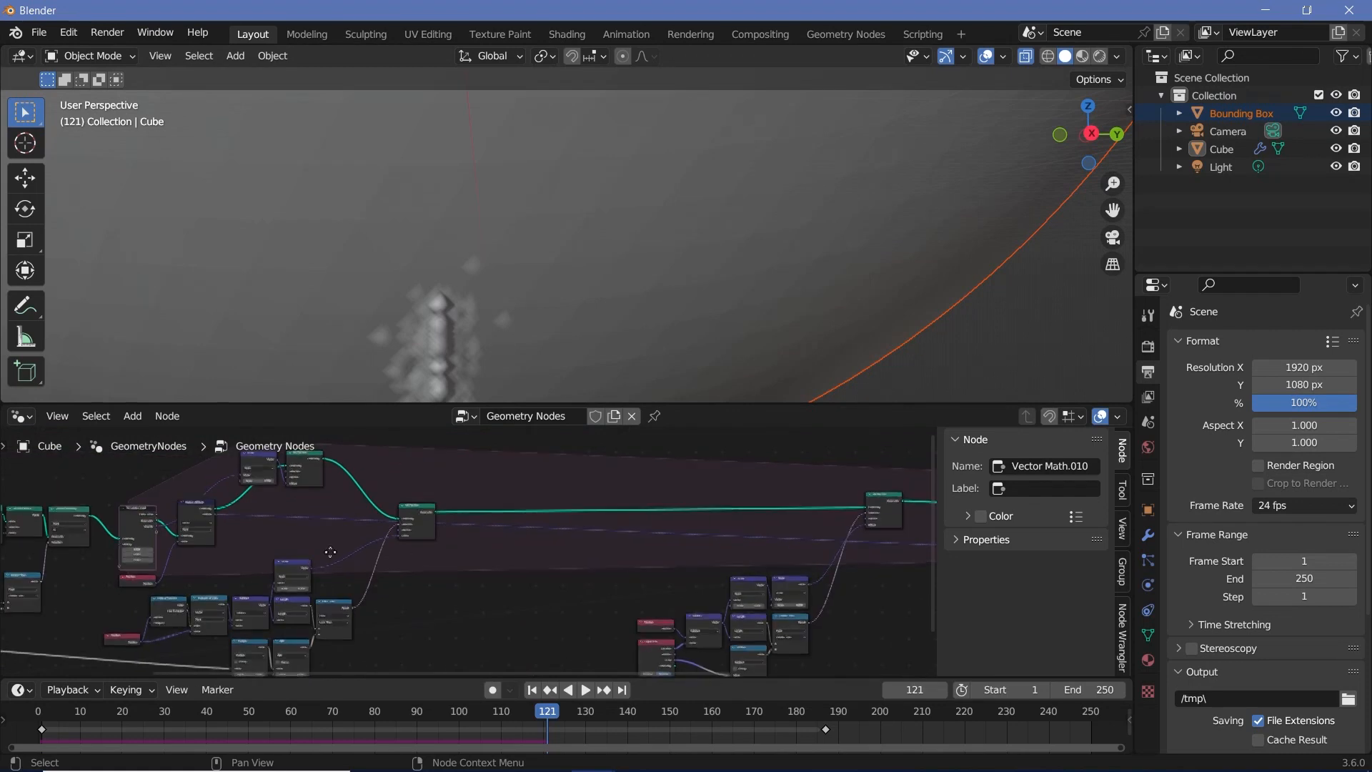
- Set the Add node's value in the self-collision distance check to 0.1 and replay the simulation from the first frame
scroll(505, 537, "up", 2)
left_click(663, 547)
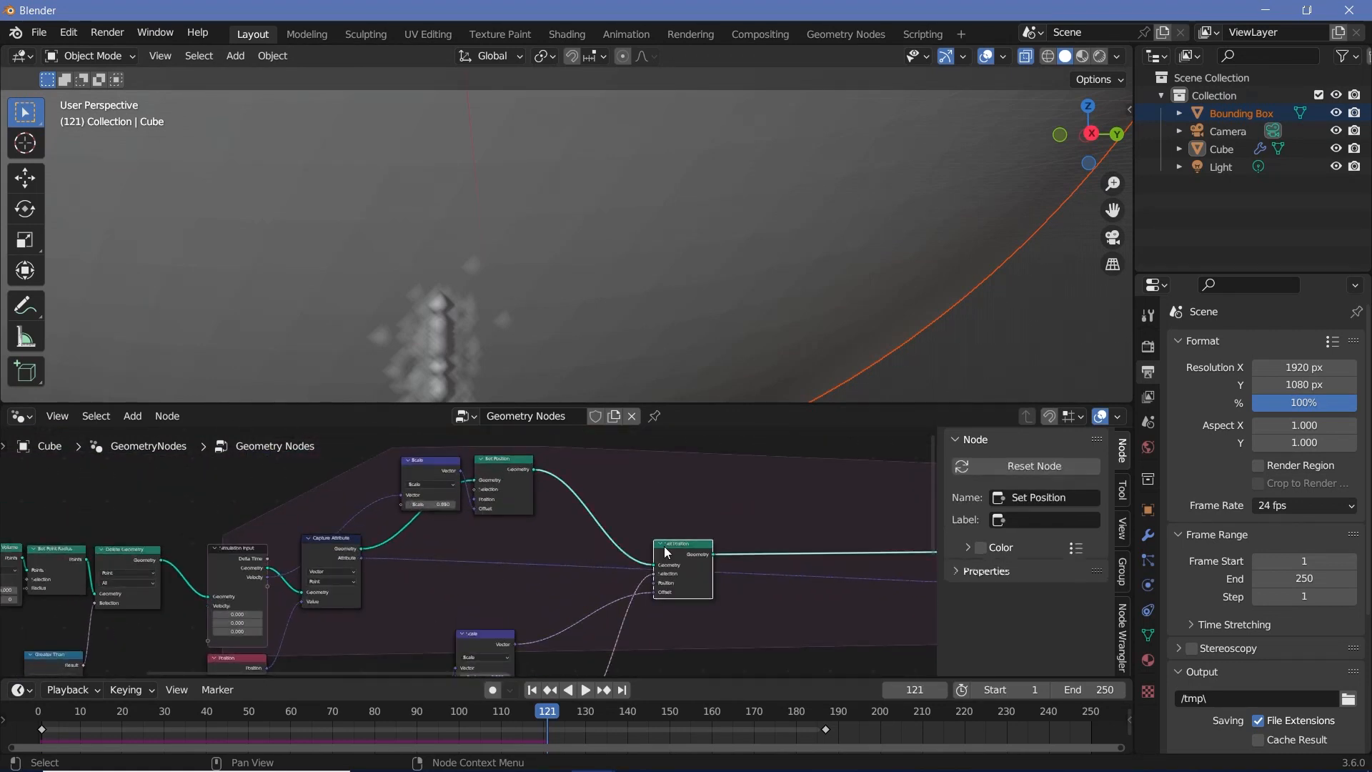
middle_click_drag(556, 541, 547, 489)
scroll(548, 489, "up", 4)
left_click(503, 490)
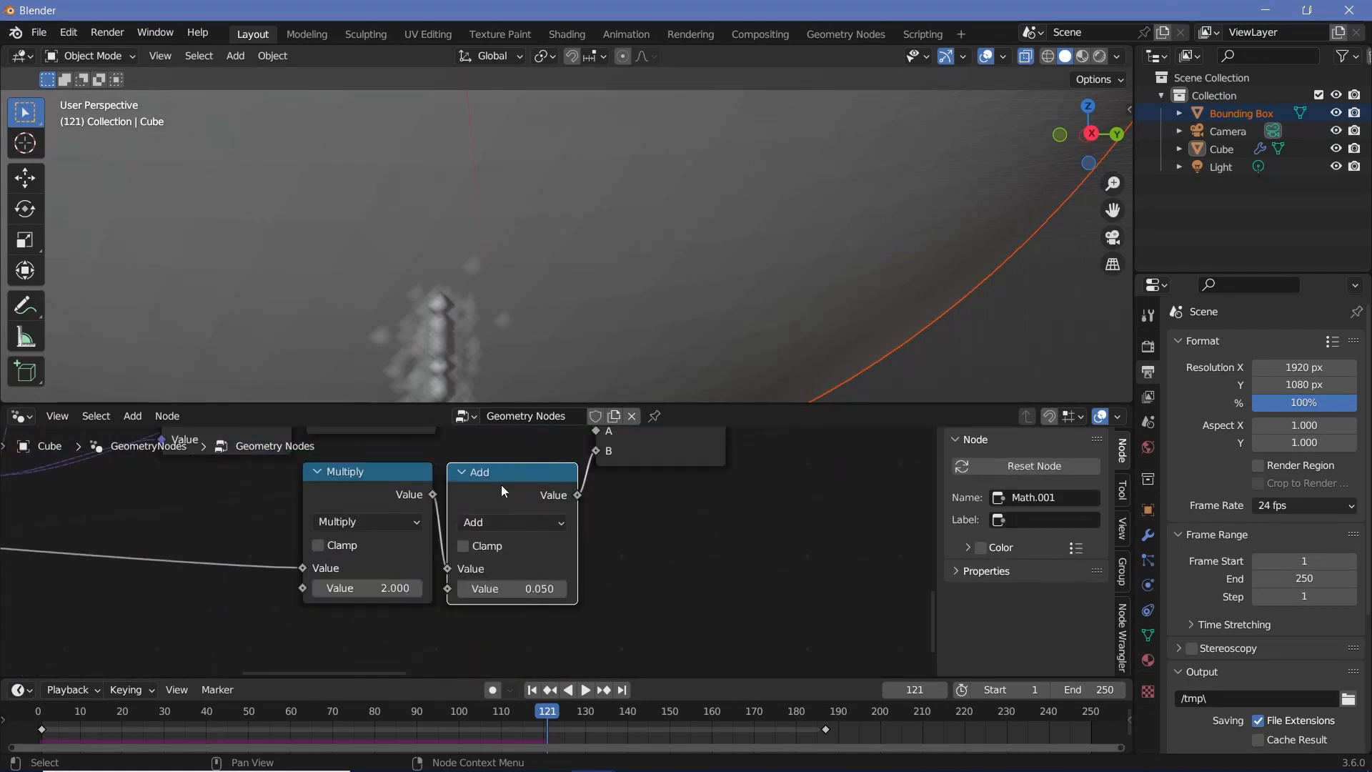
left_click(530, 596)
left_click(530, 595)
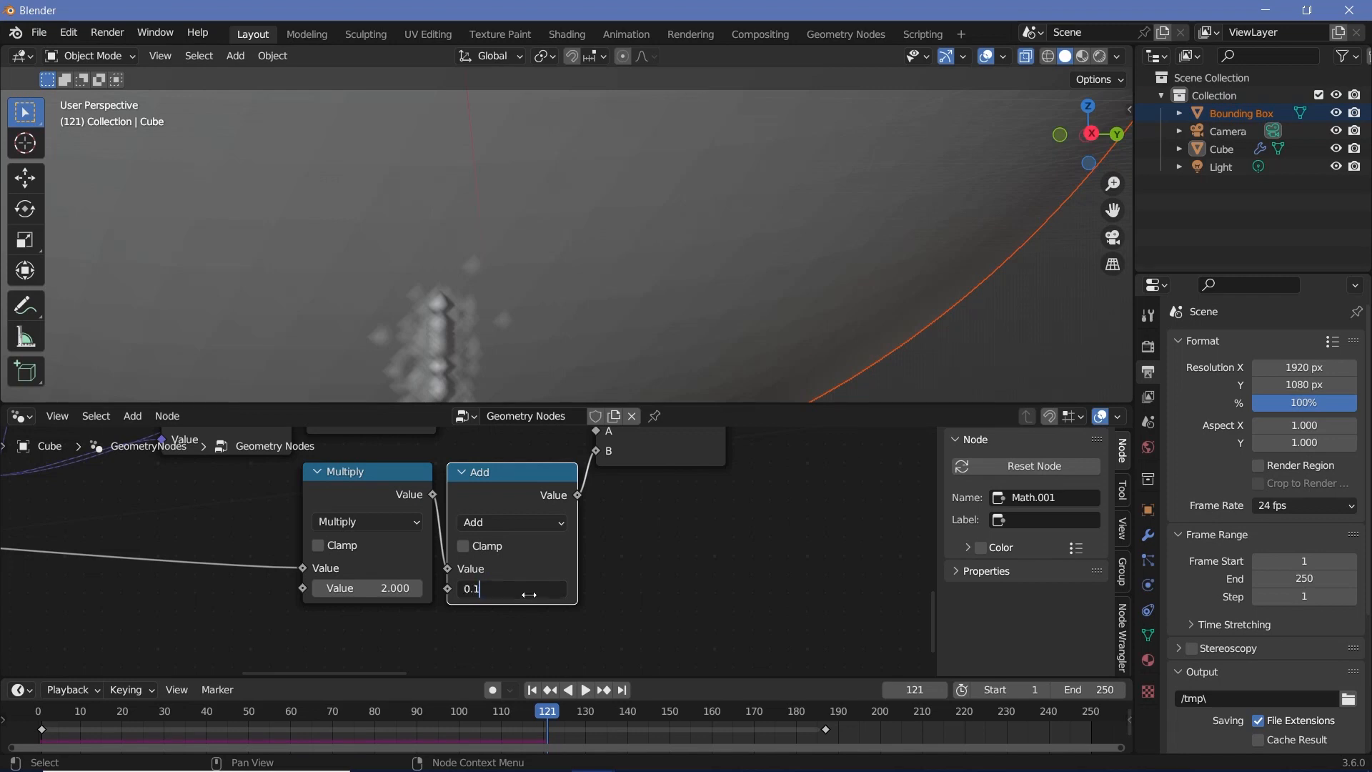
key("Return")
key("shift+Left")
key("space")
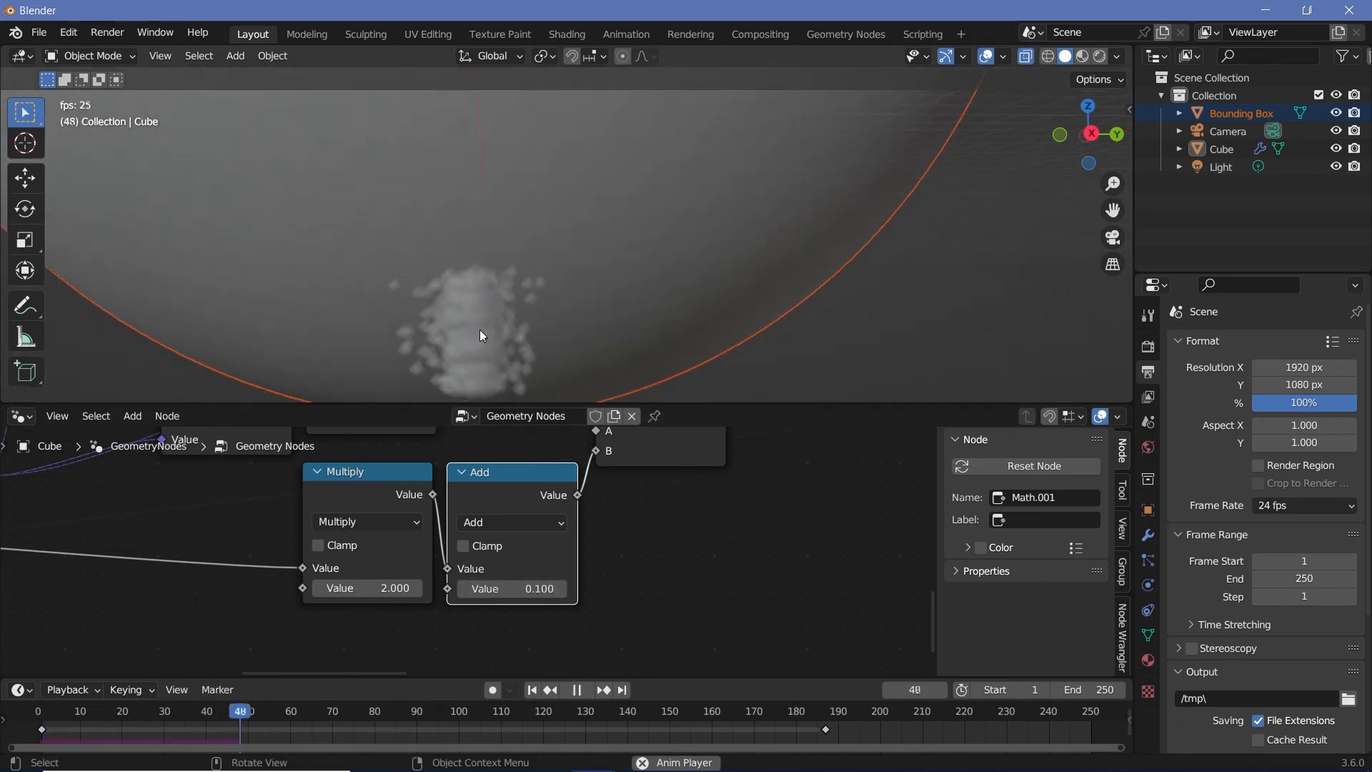
key("space")
scroll(469, 551, "up", 1)
- Set the Add node's value in the self-collision distance check to 0.2 and replay the simulation from the first frame
left_click(540, 596)
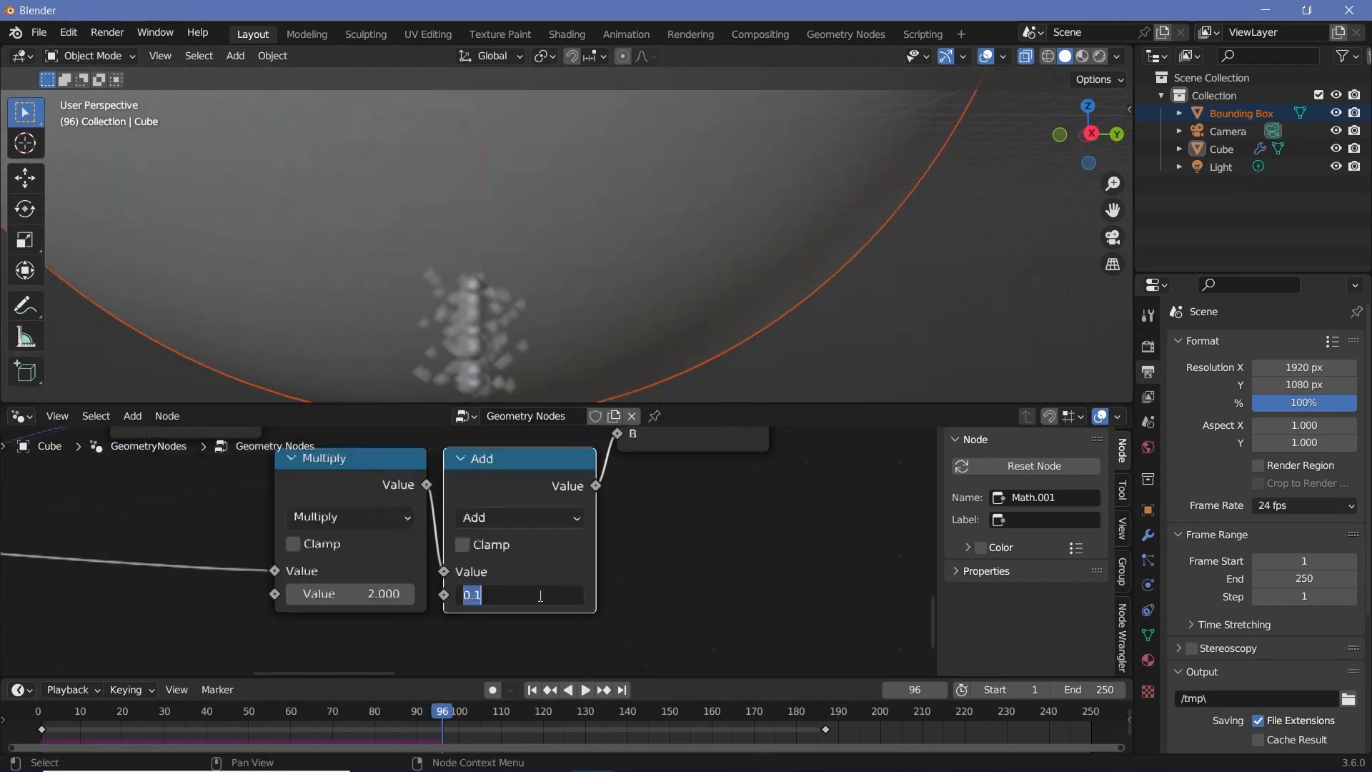
type("0.2")
key("Return")
key("shift+Left")
key("space")
scroll(602, 538, "down", 5)
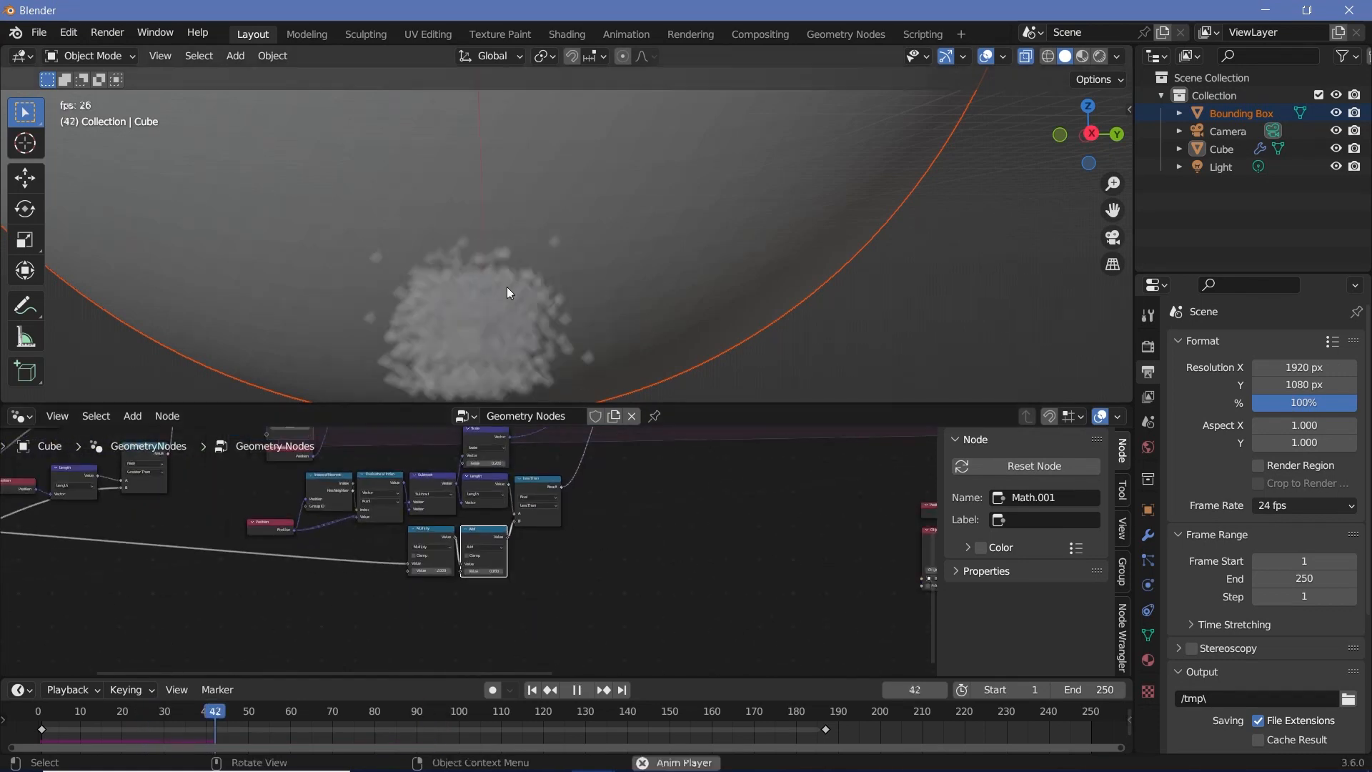
key("space")
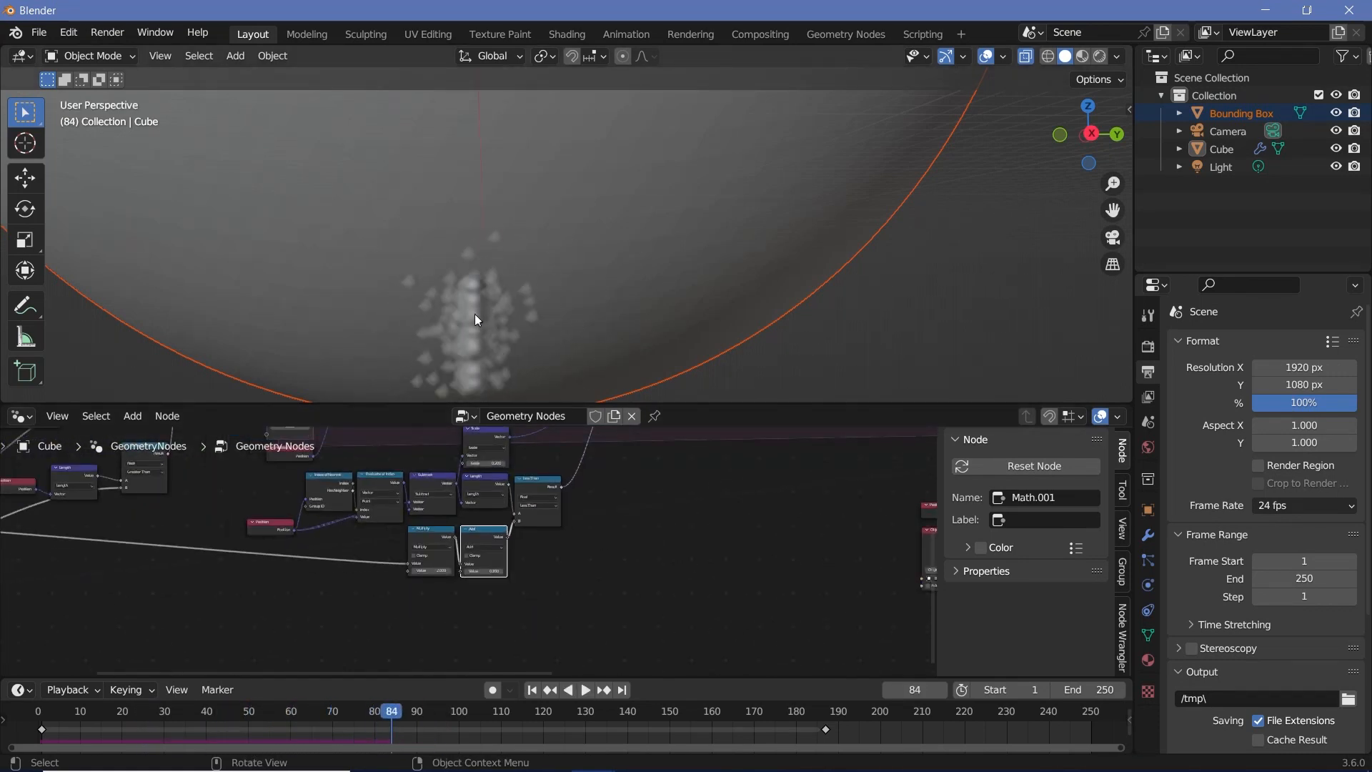
- Examine the simulation zone's node chain, from the Set Position nodes to the Simulation Output, along with the particle pile
scroll(438, 530, "down", 3)
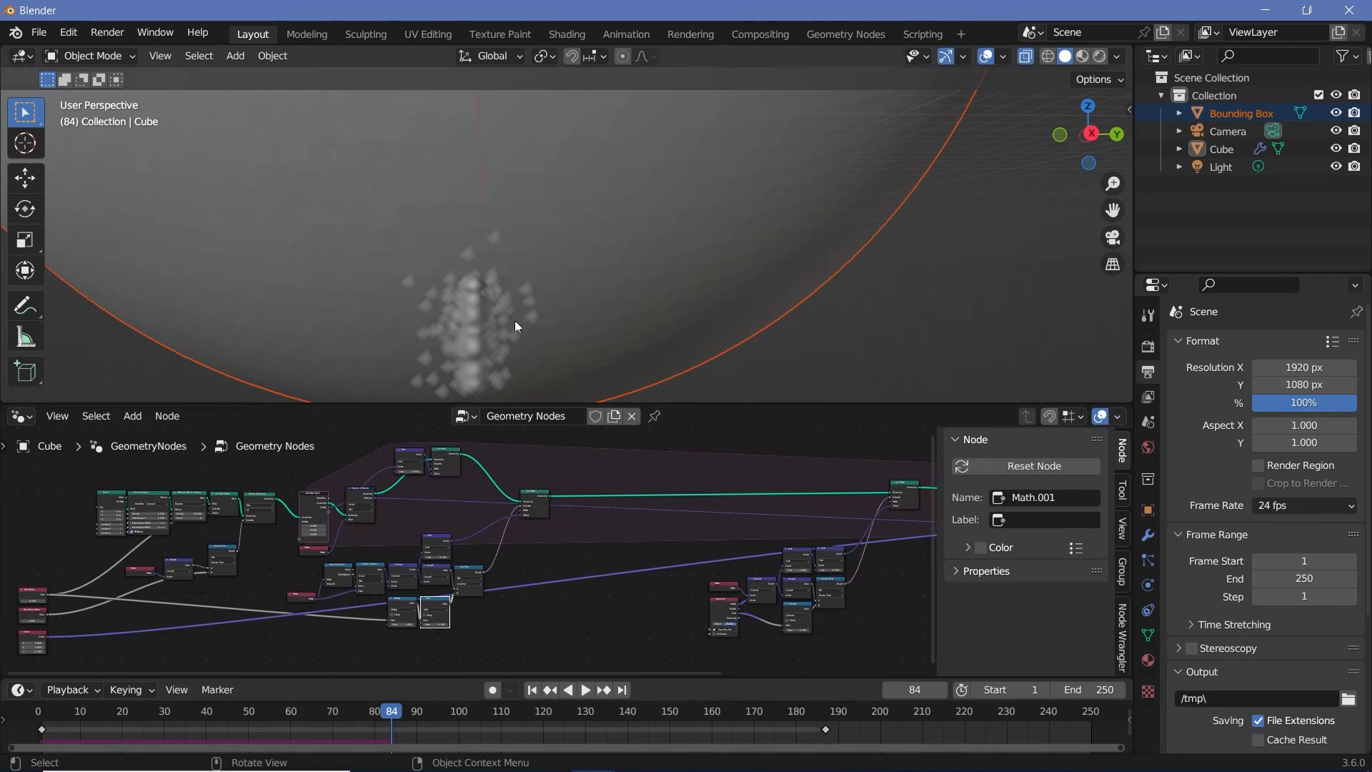
scroll(474, 523, "up", 2)
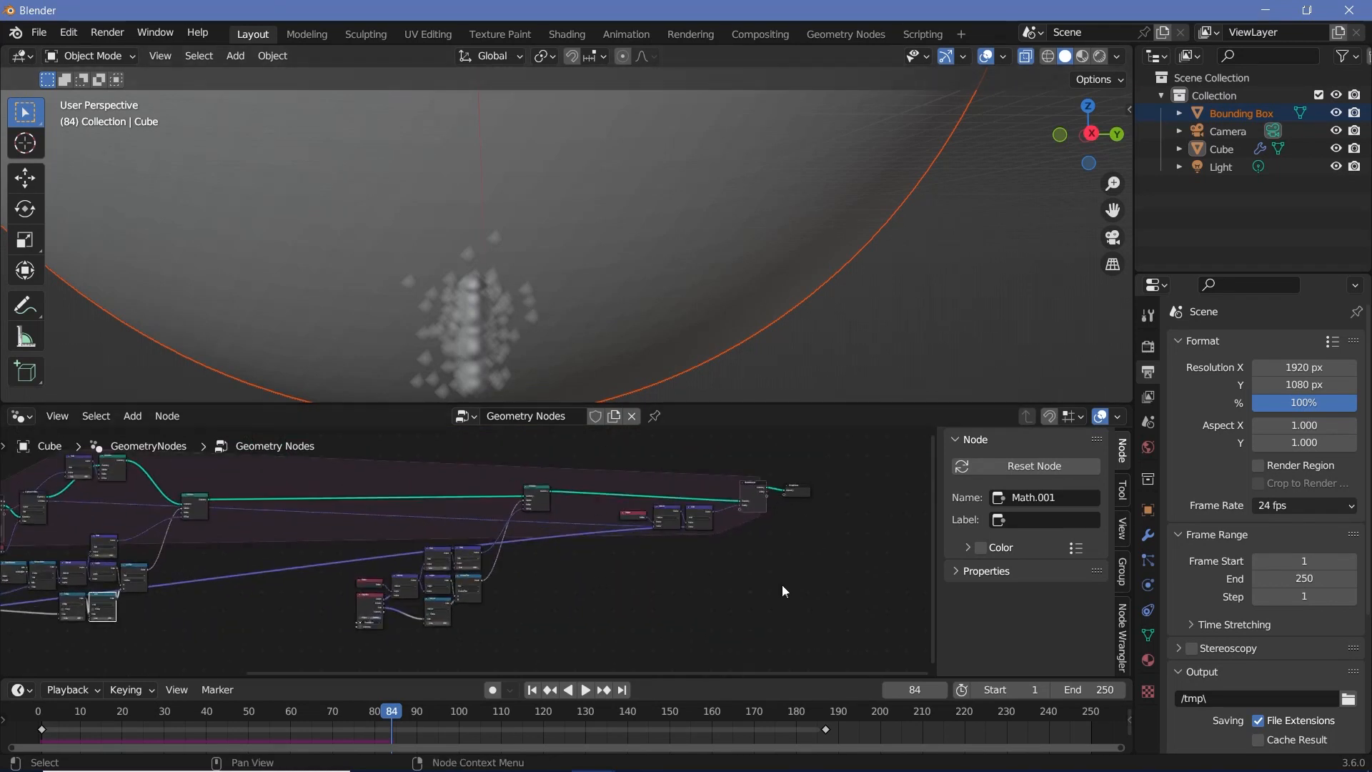
scroll(782, 585, "up", 2)
left_click(766, 516)
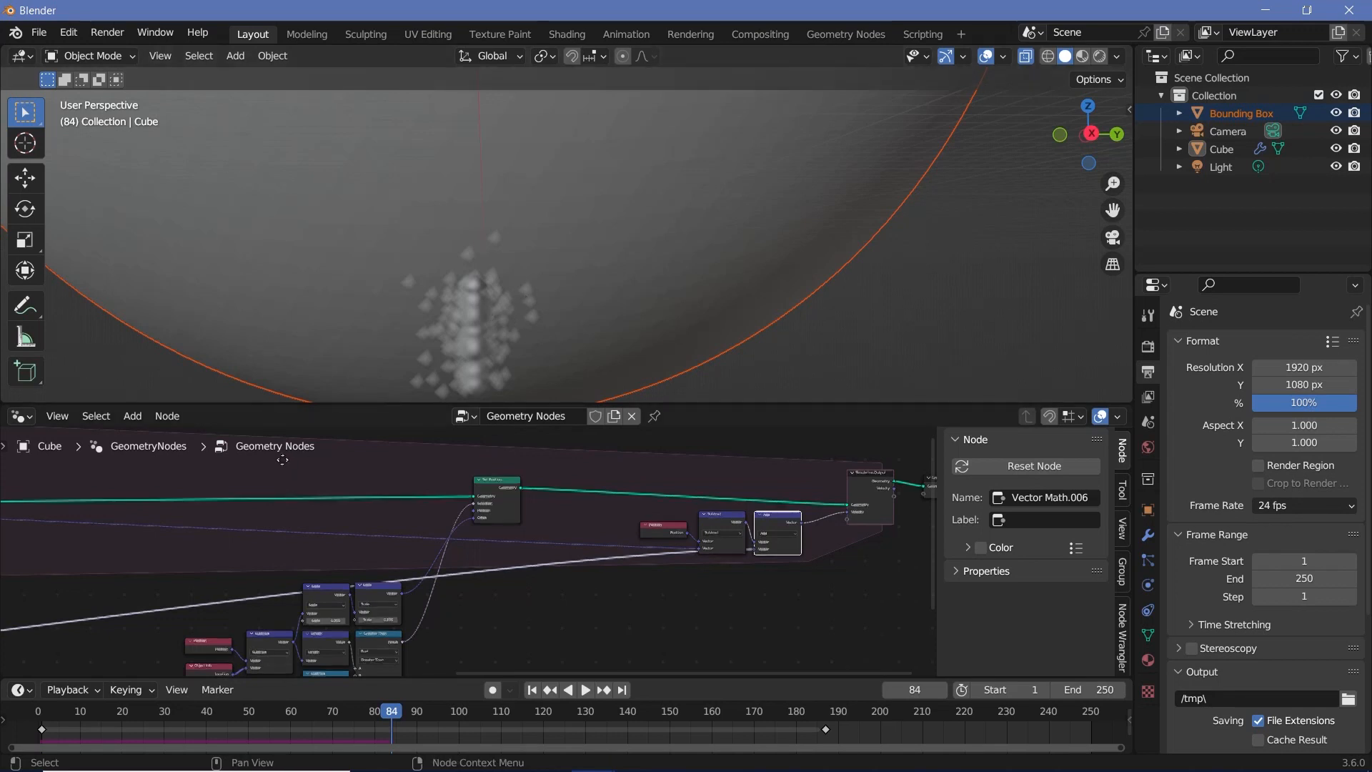
scroll(662, 522, "up", 3)
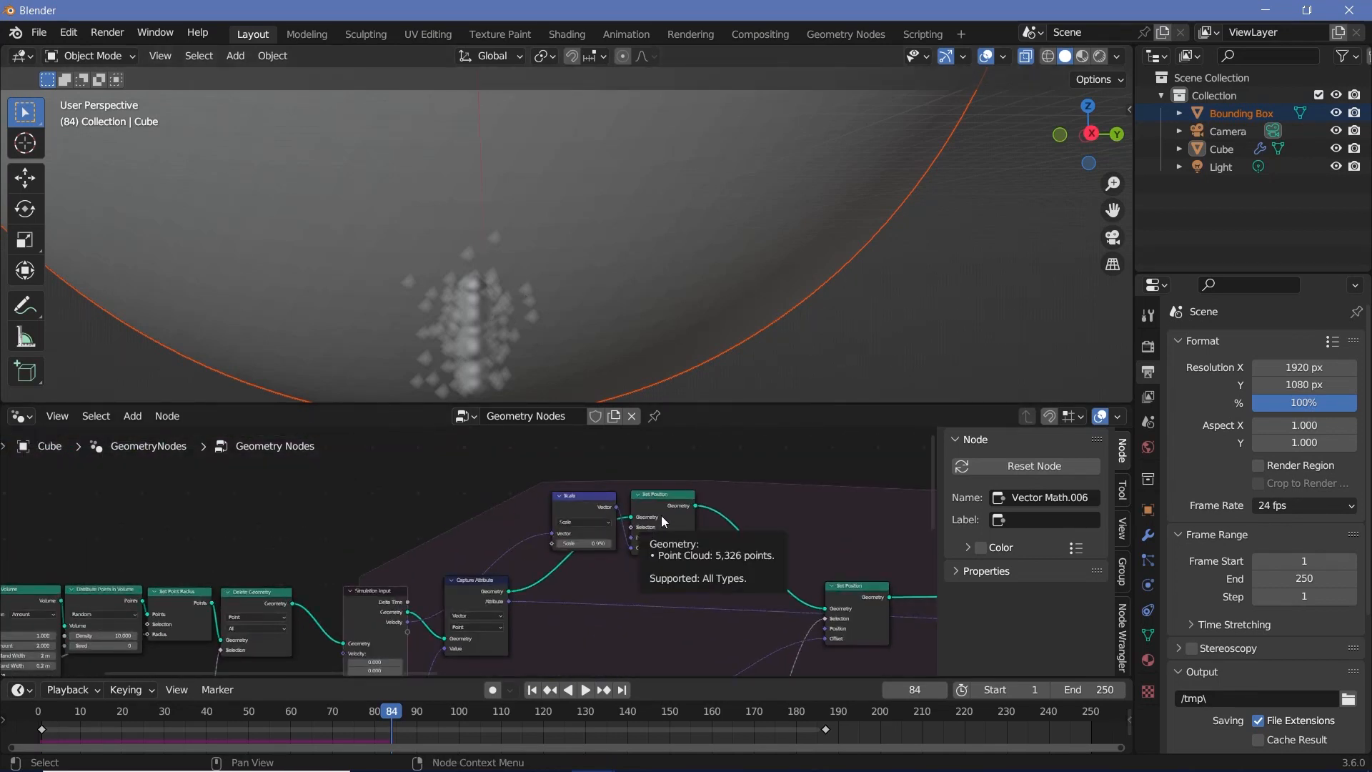
left_click(854, 590)
middle_click_drag(854, 590, 763, 470)
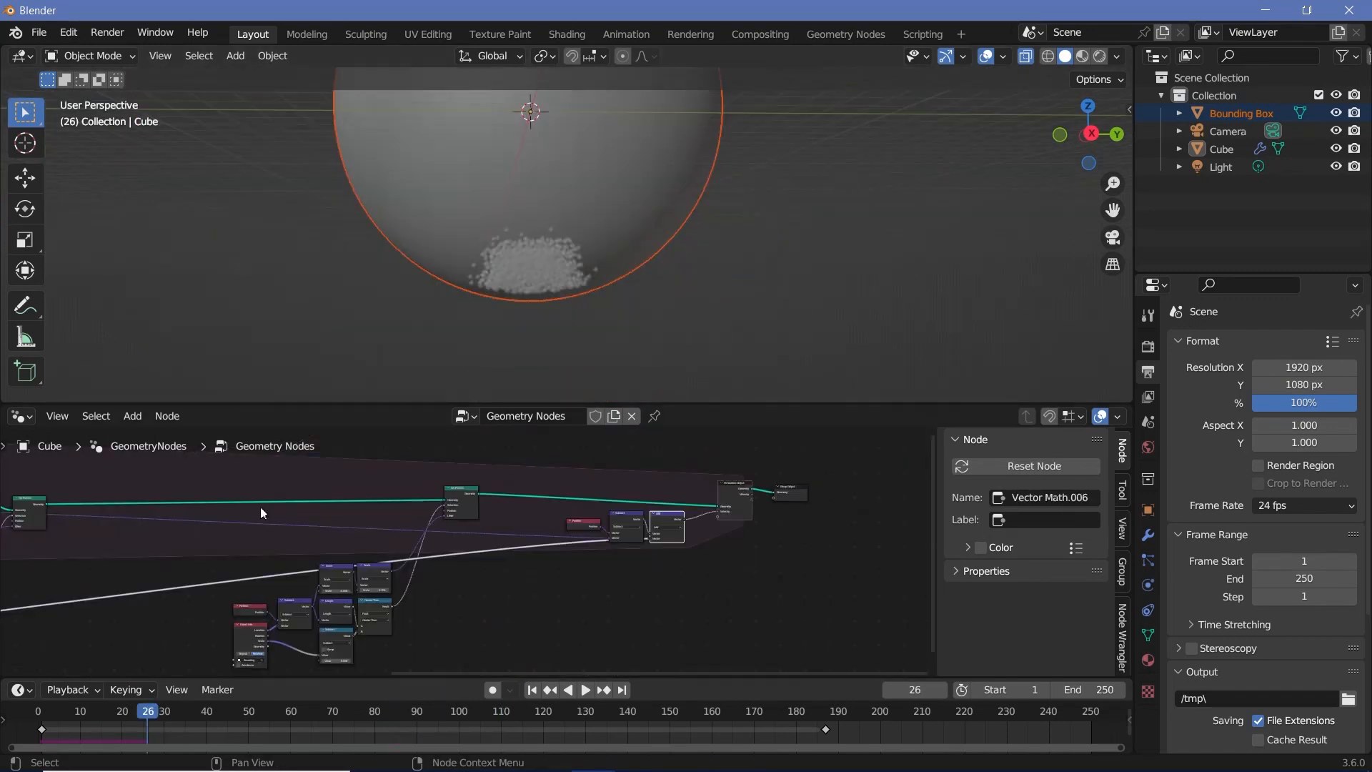
scroll(600, 560, "up", 4)
scroll(539, 483, "down", 3)
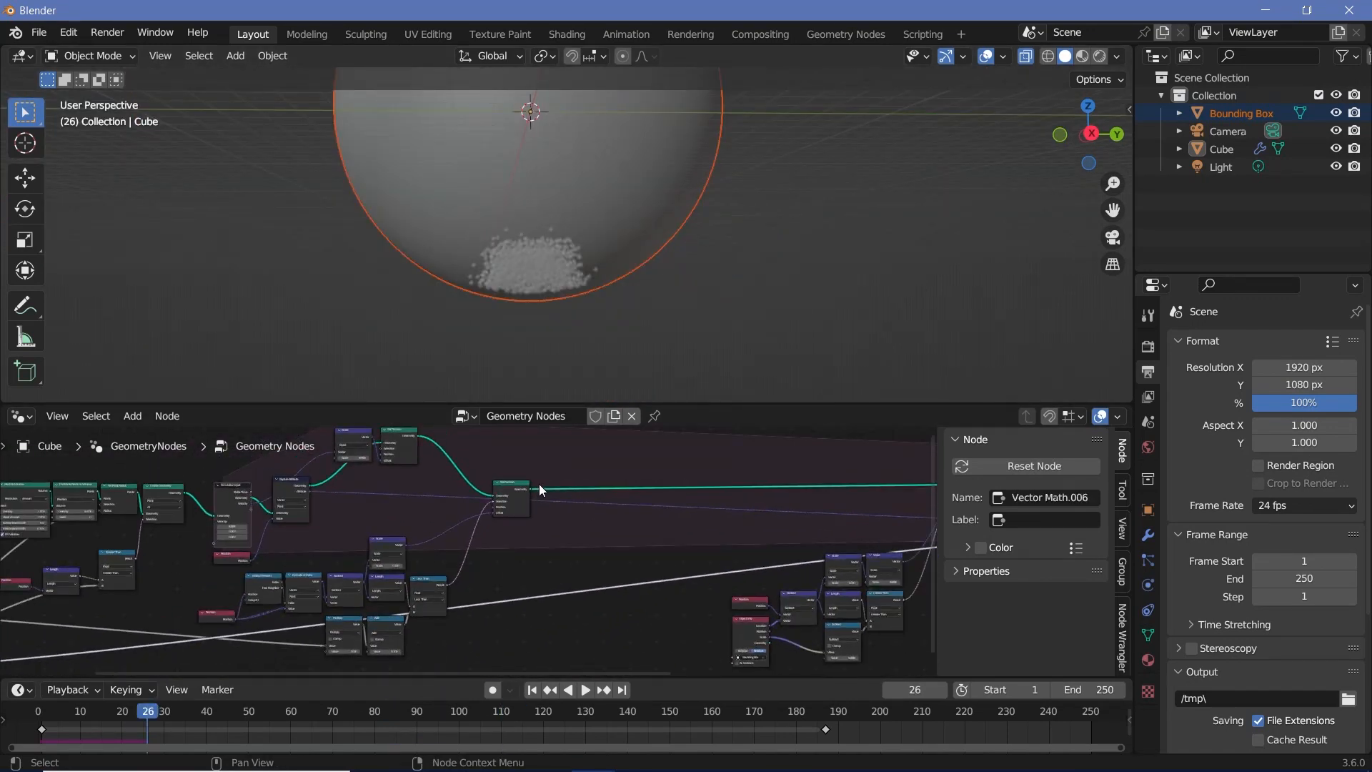
scroll(559, 266, "up", 3)
scroll(399, 580, "up", 4)
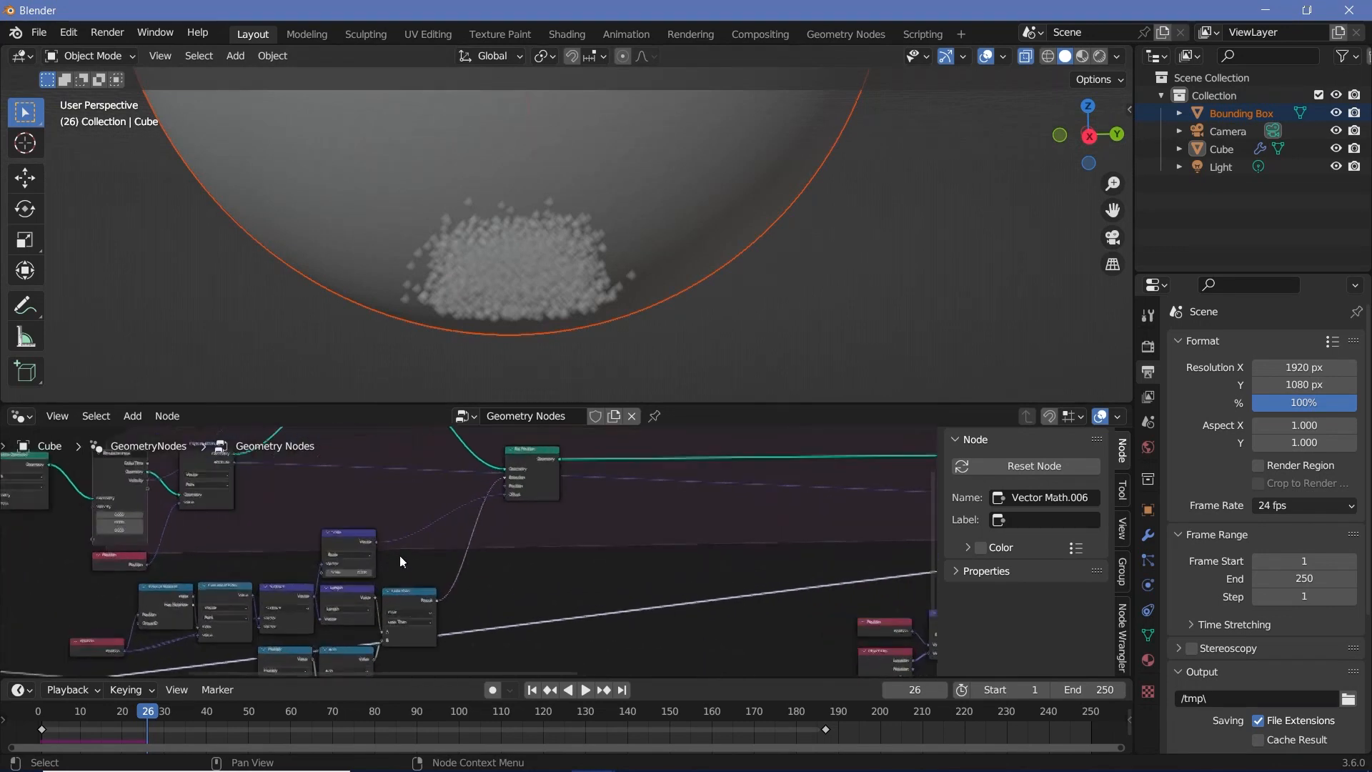
- Group the self-collision Set Position node with the nearest-neighbour, Scale, Multiply, Add and Less Than nodes feeding it
left_click(537, 472)
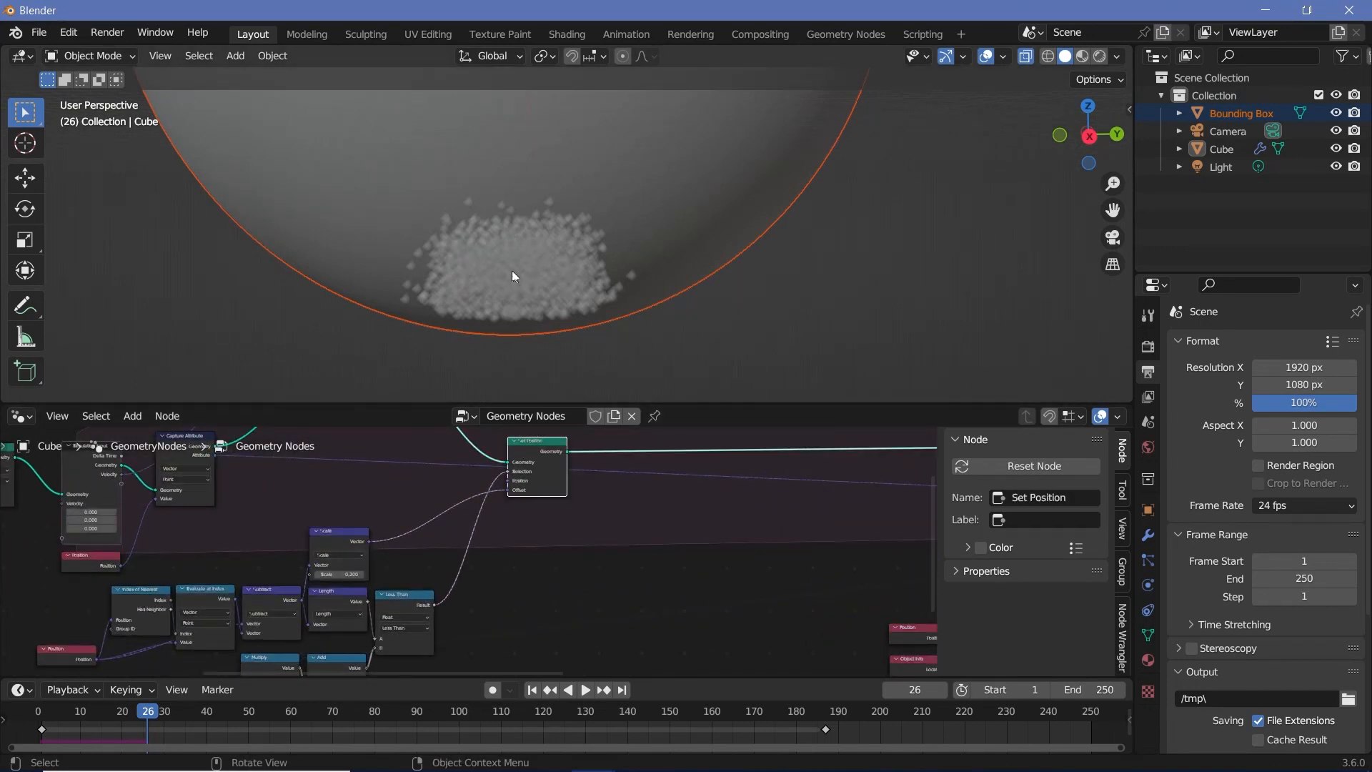
scroll(512, 492, "down", 2)
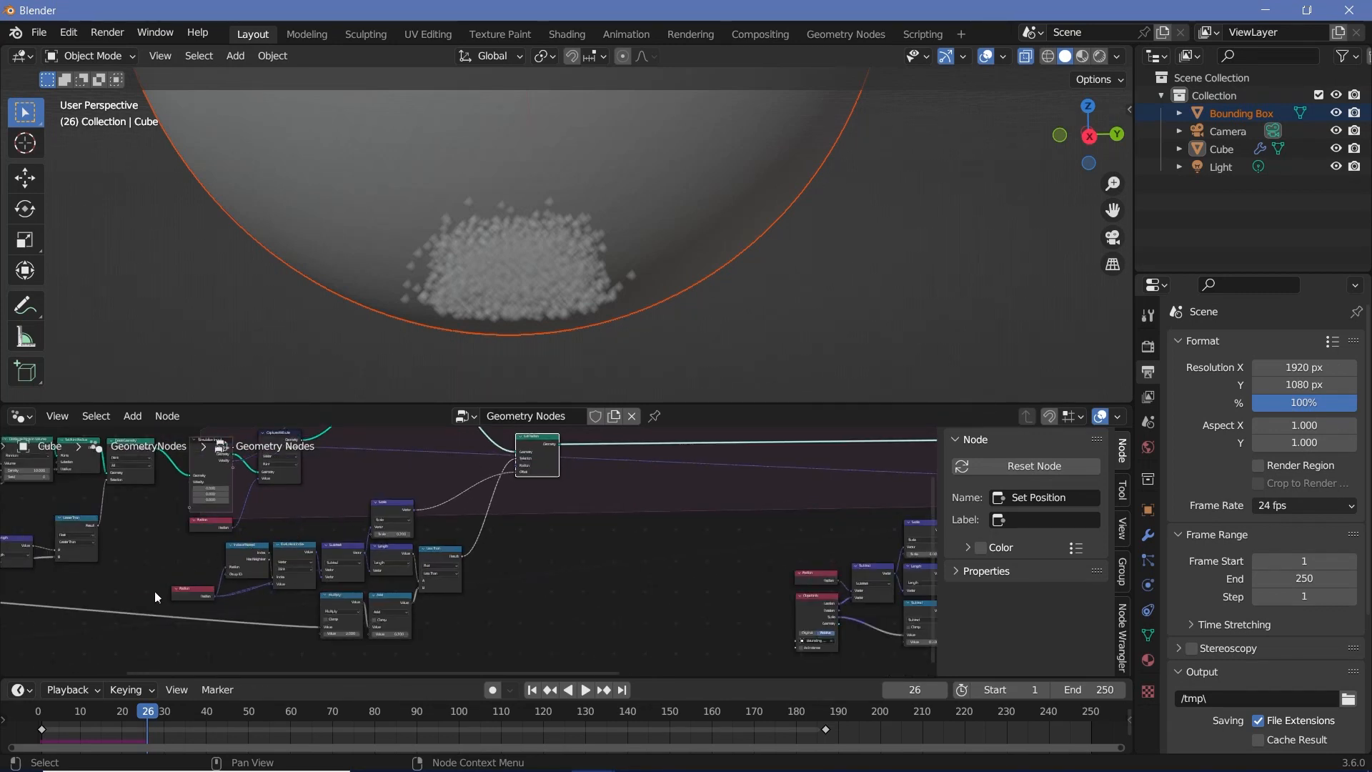
middle_click_drag(521, 447, 538, 457)
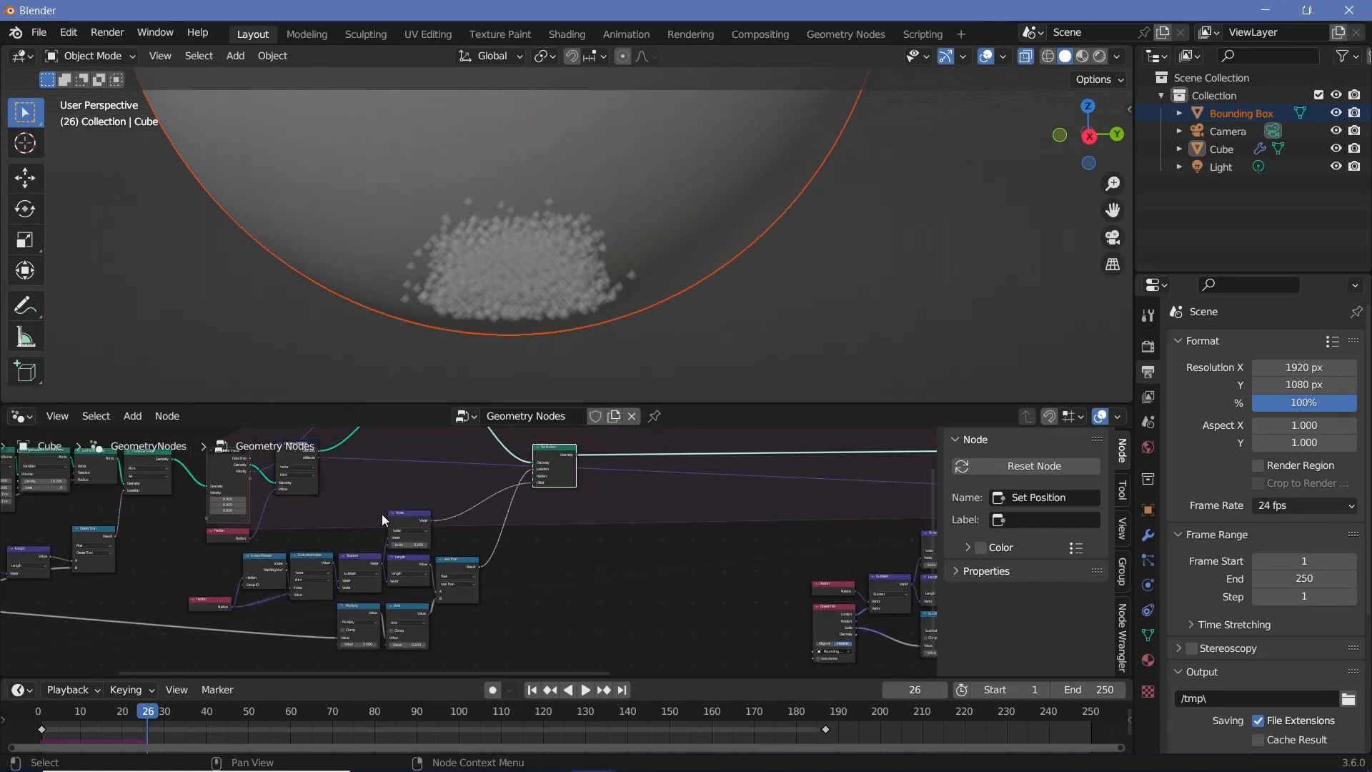
left_click_drag(193, 565, 501, 658)
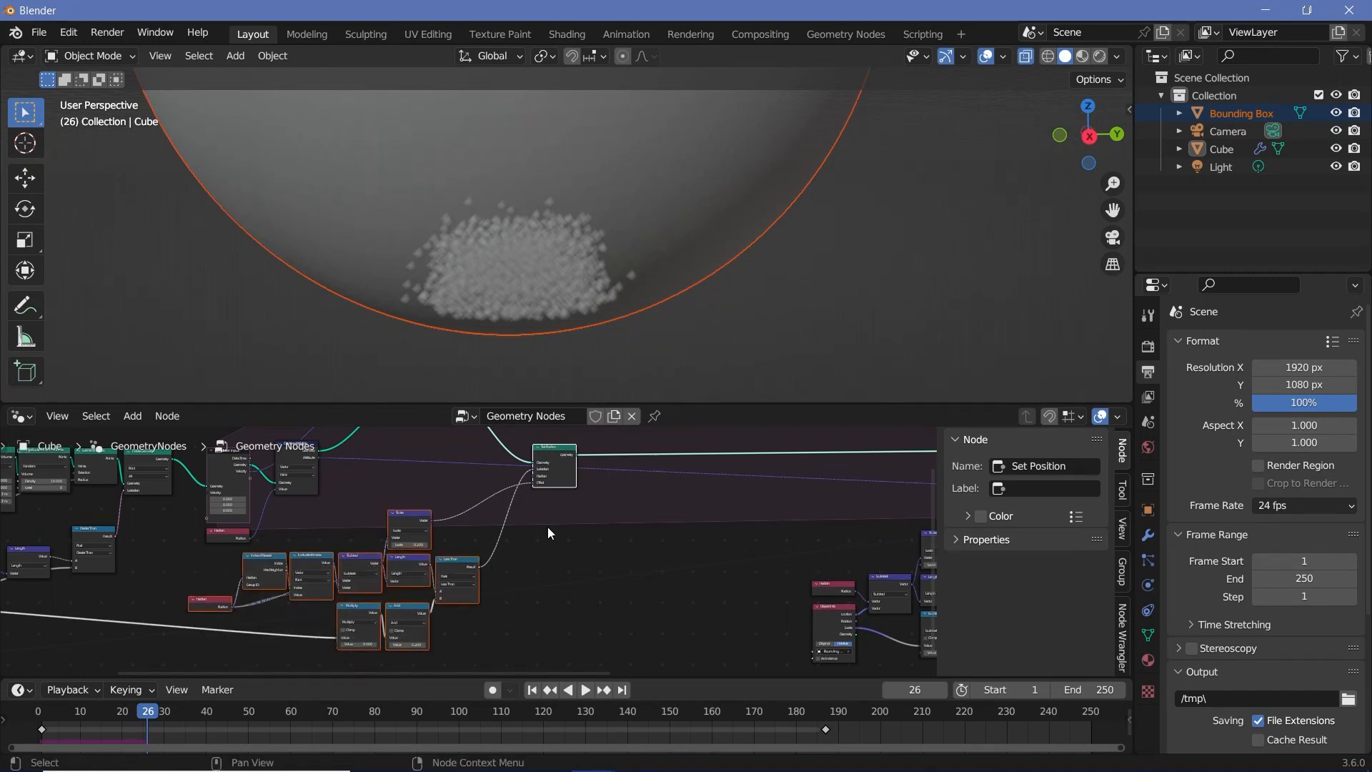
middle_click_drag(533, 520, 592, 547)
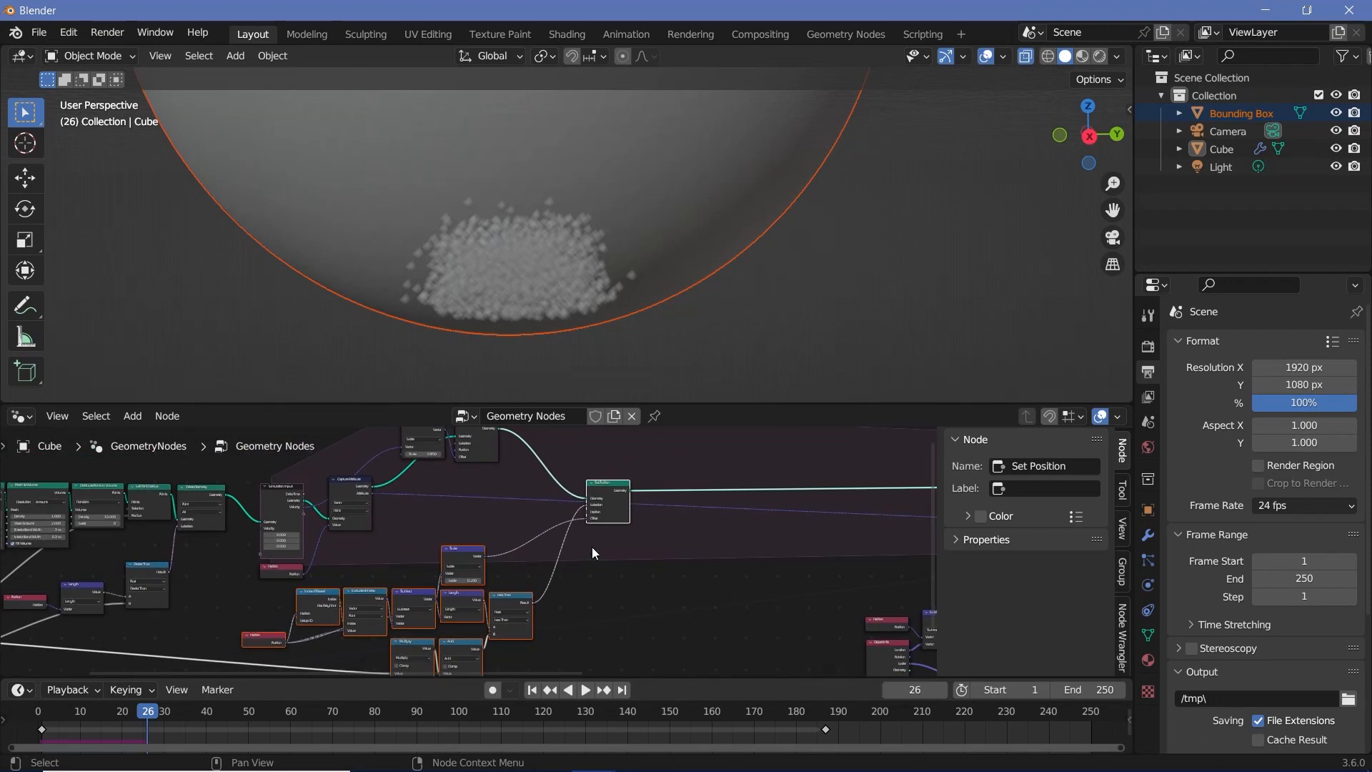
key("ctrl+g")
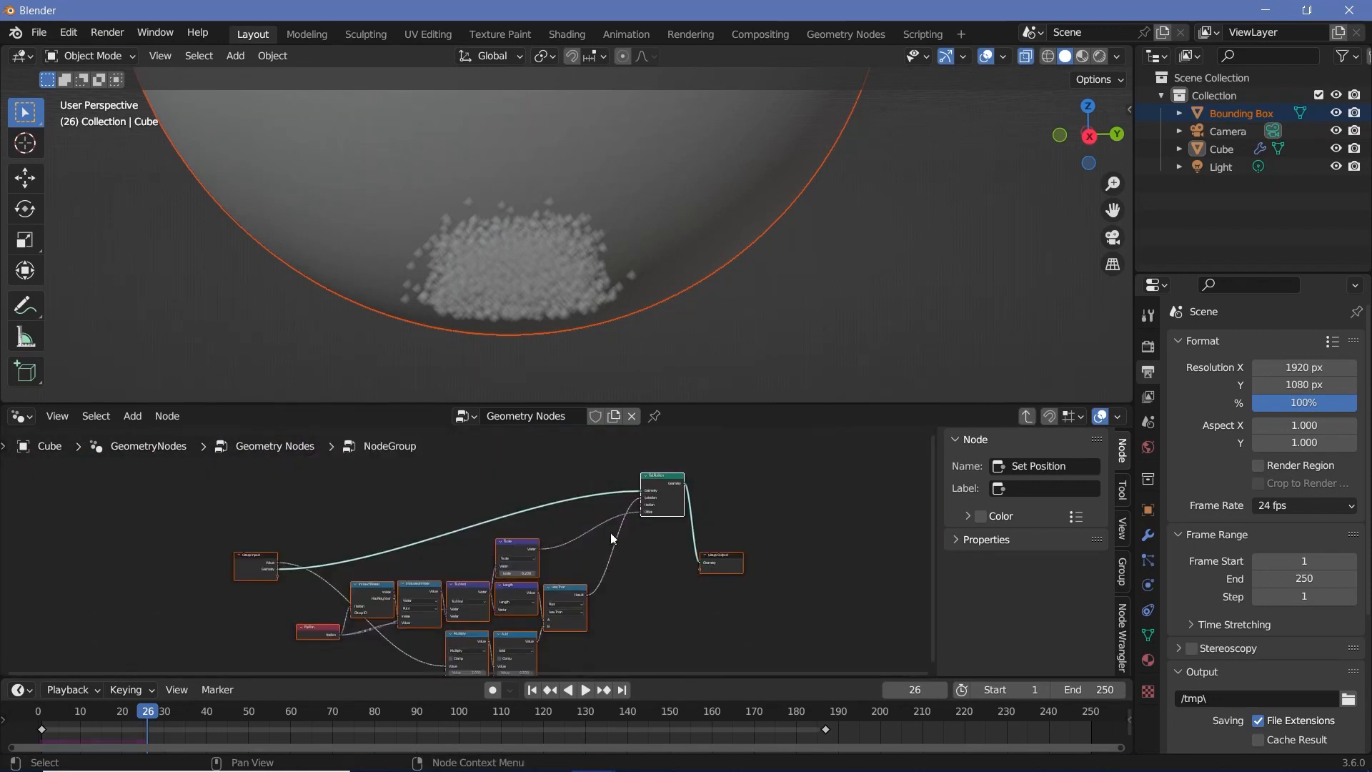
- Pass the Group Input's Value through to a new Group Output socket and return to the parent node tree
scroll(611, 533, "up", 2)
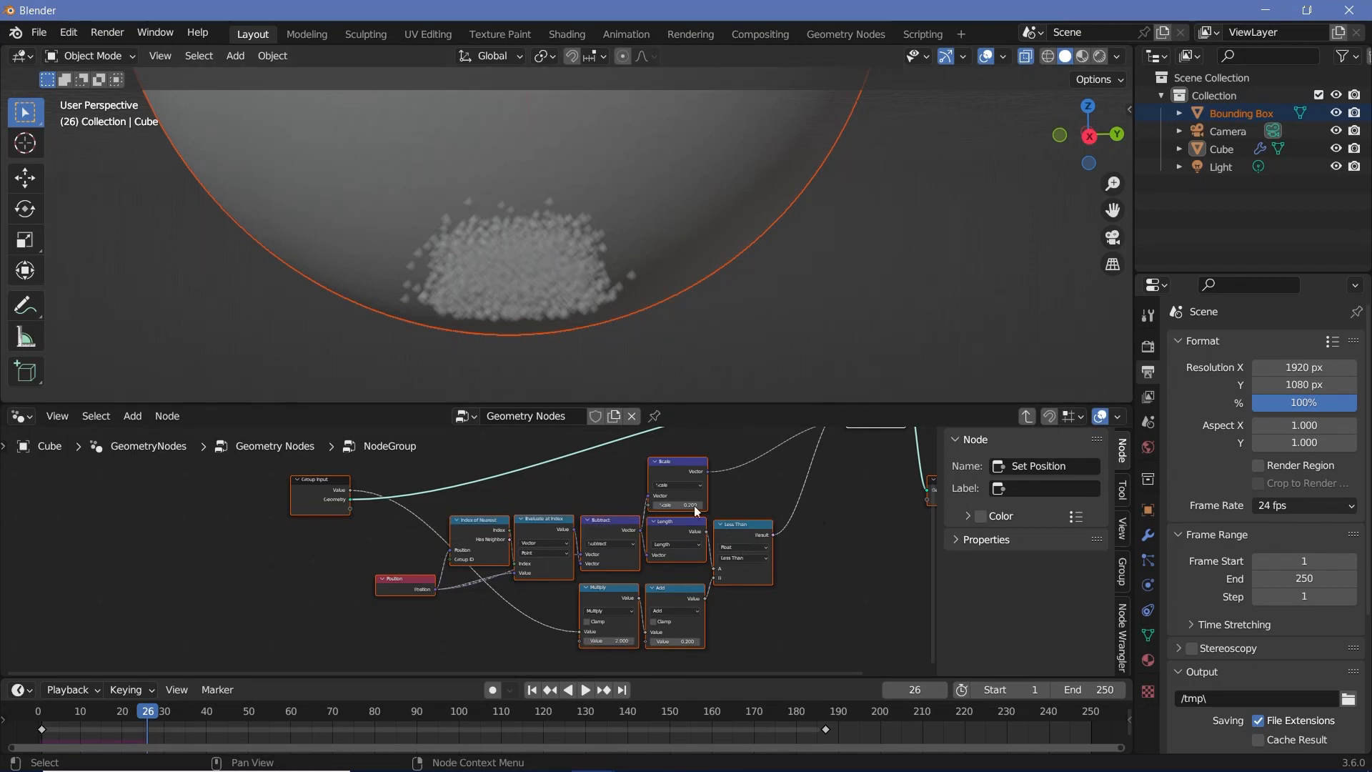
left_click_drag(350, 491, 726, 498)
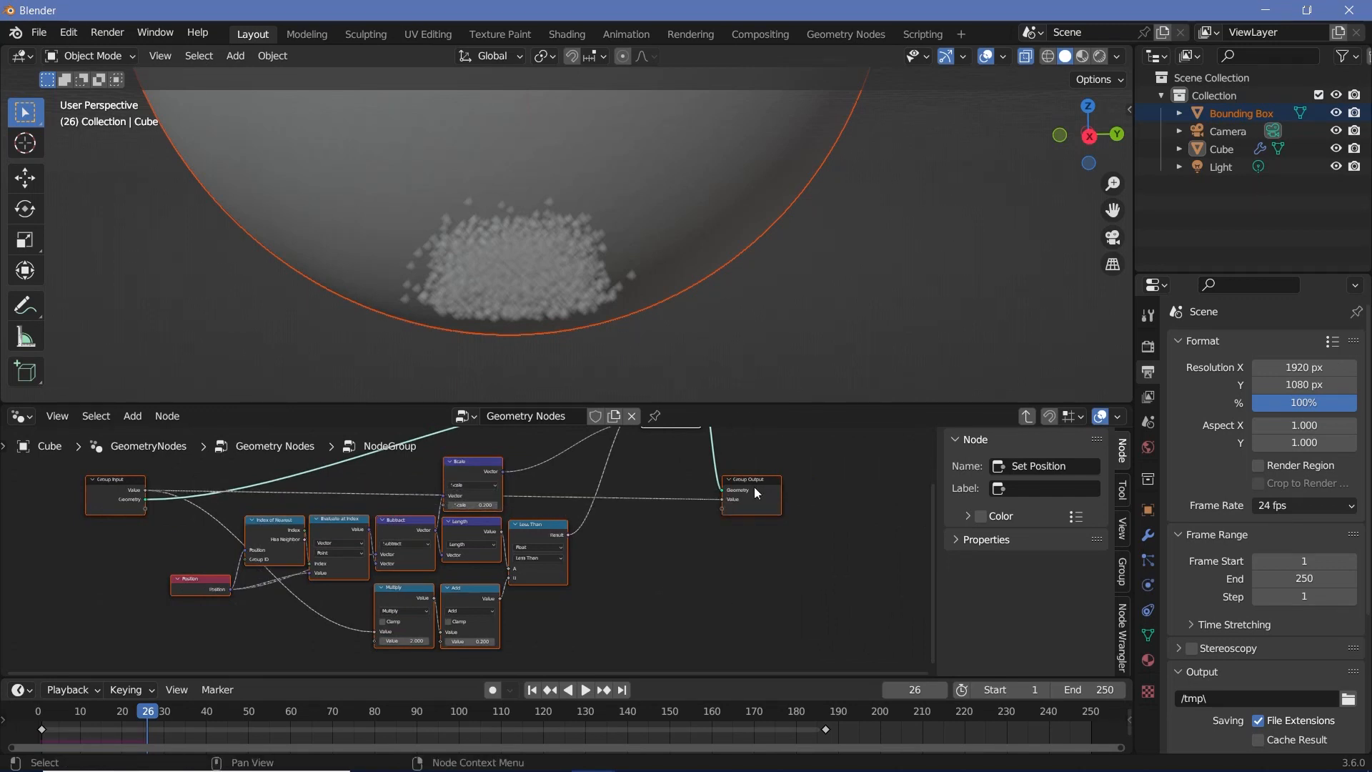
left_click(1026, 418)
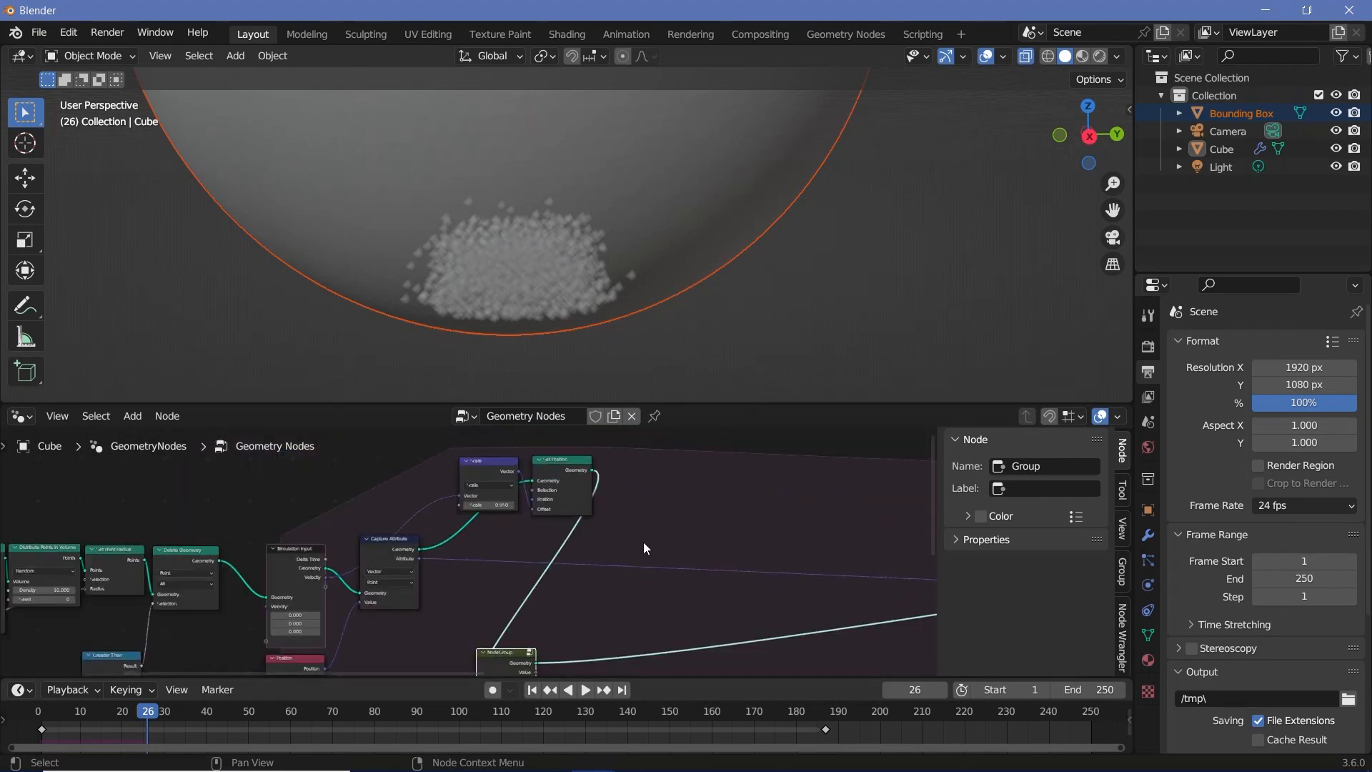
- Place the node group beside the Set Position node inside the simulation zone and label it SelfCollisionSubS
left_click_drag(441, 633, 620, 462)
scroll(620, 462, "up", 2)
middle_click_drag(619, 462, 483, 551)
scroll(483, 551, "up", 2)
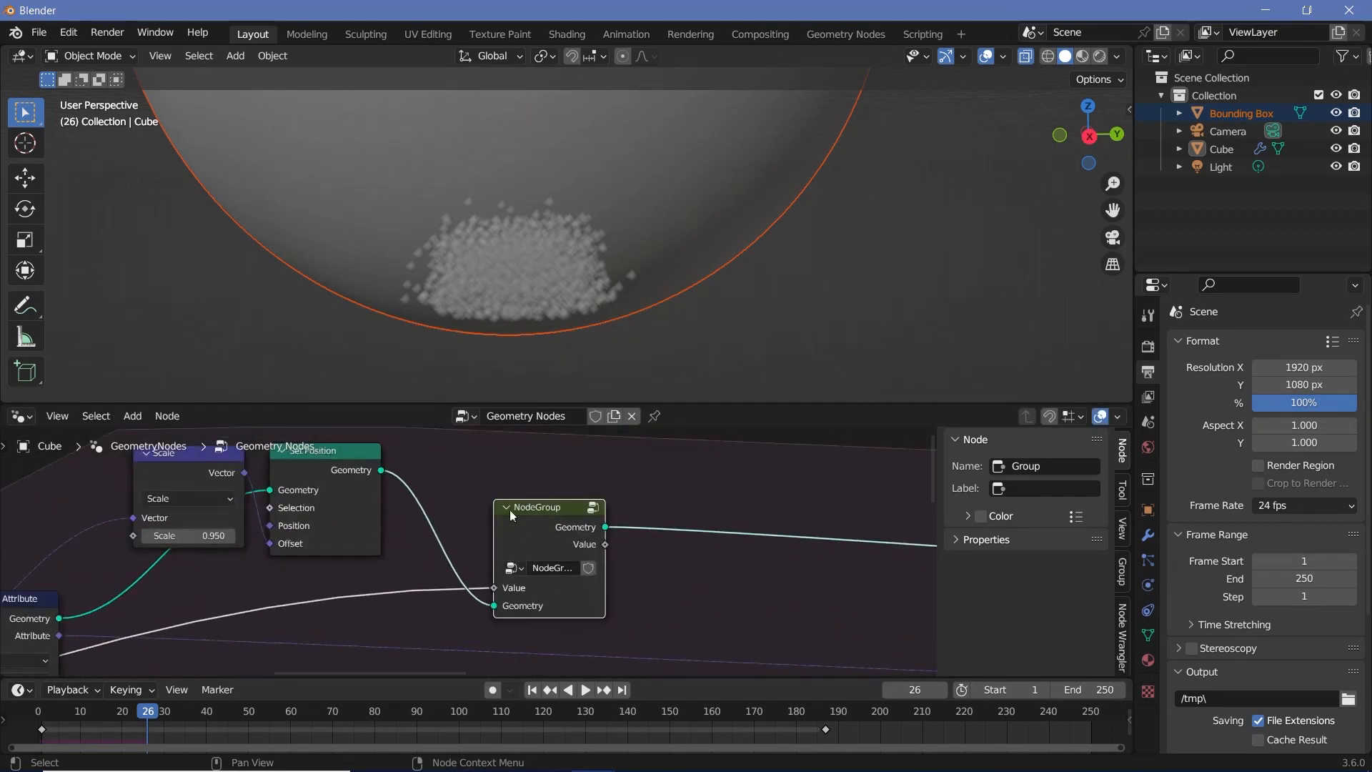
left_click(1030, 487)
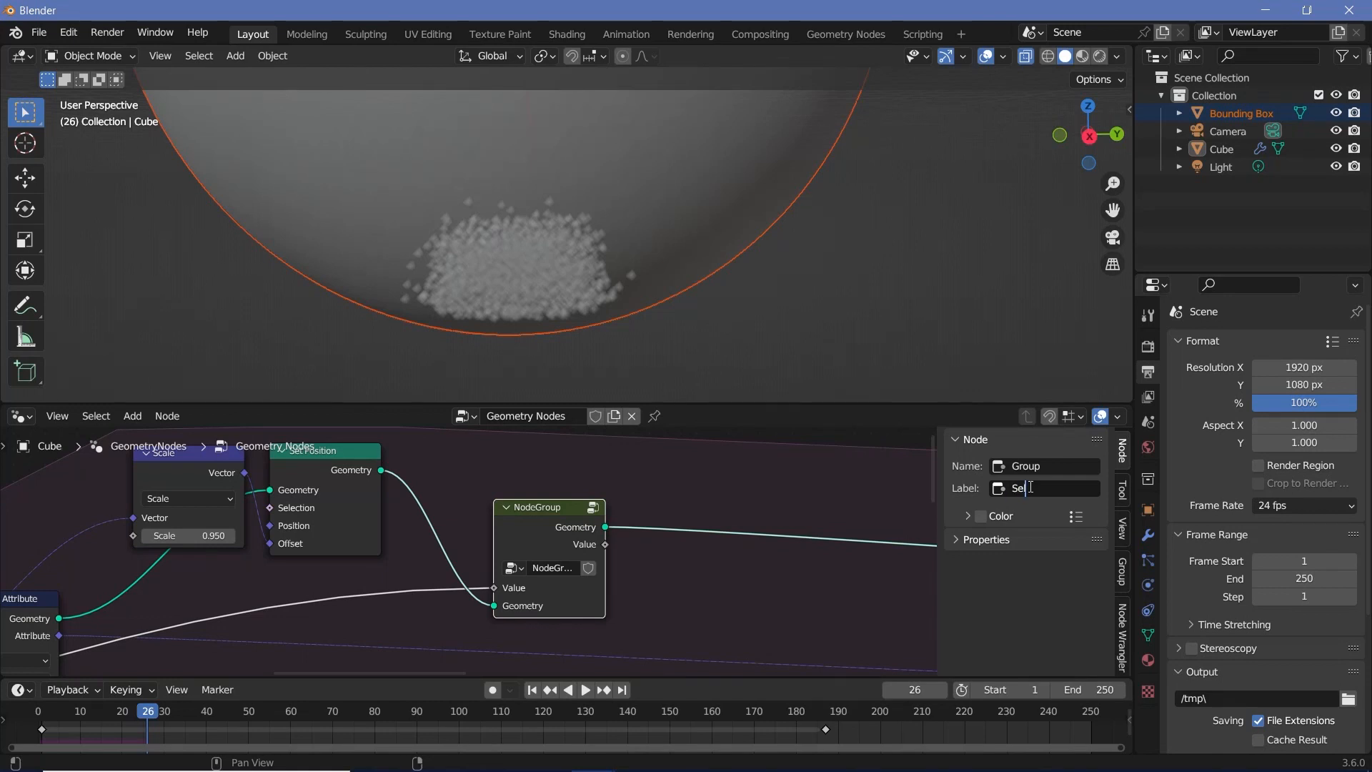
type("SelfCollisionSubS")
key("Return")
- Duplicate the self-collision substep group four times and chain the five groups in series through their Geometry and Value sockets
scroll(514, 513, "down", 1)
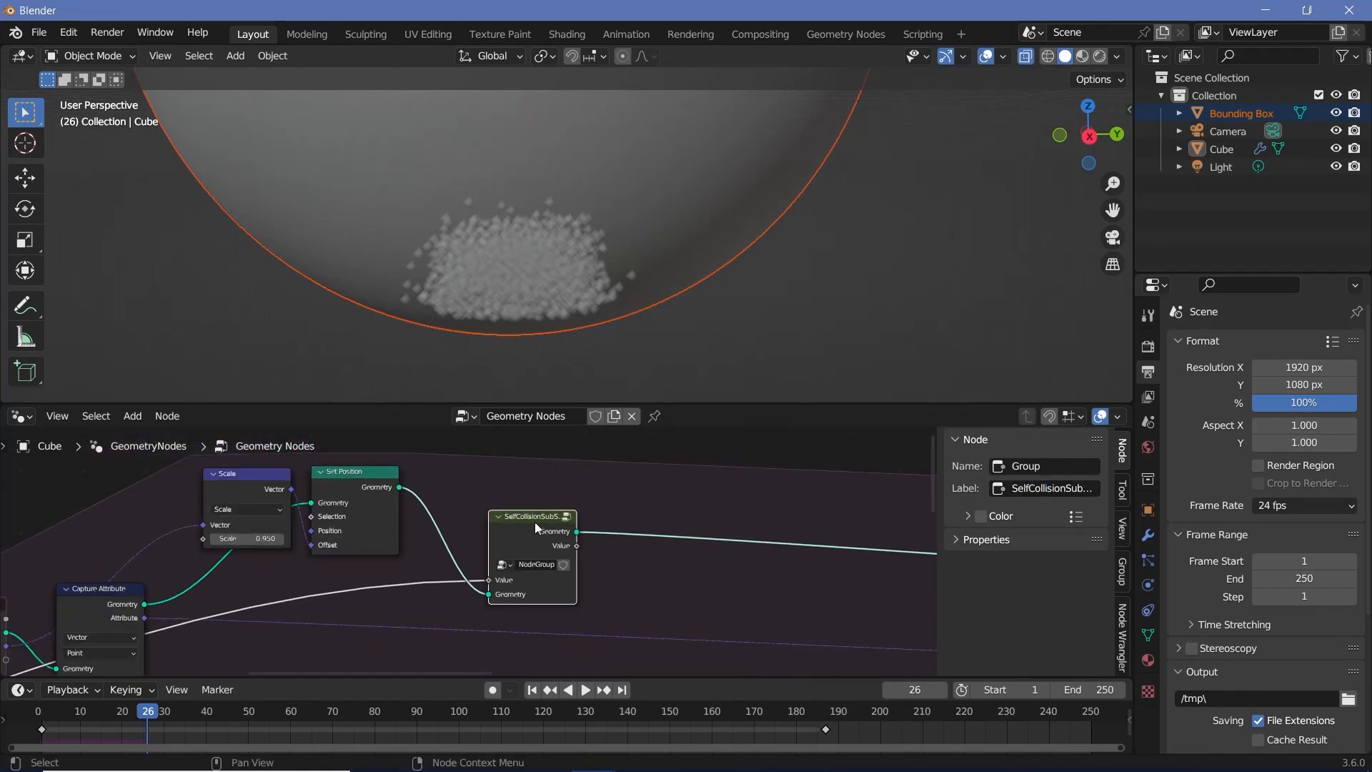
key("shift+d")
left_click(672, 517)
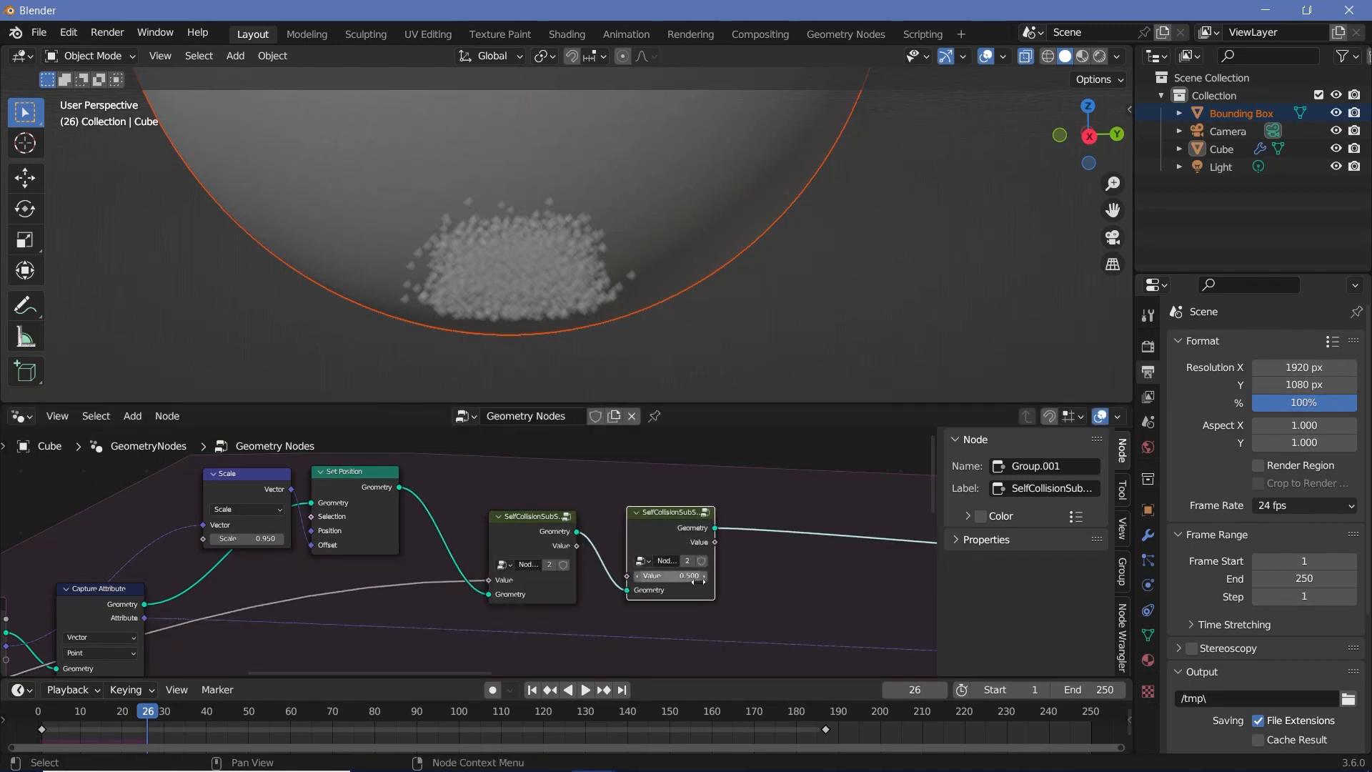
key("shift+d")
left_click(629, 518)
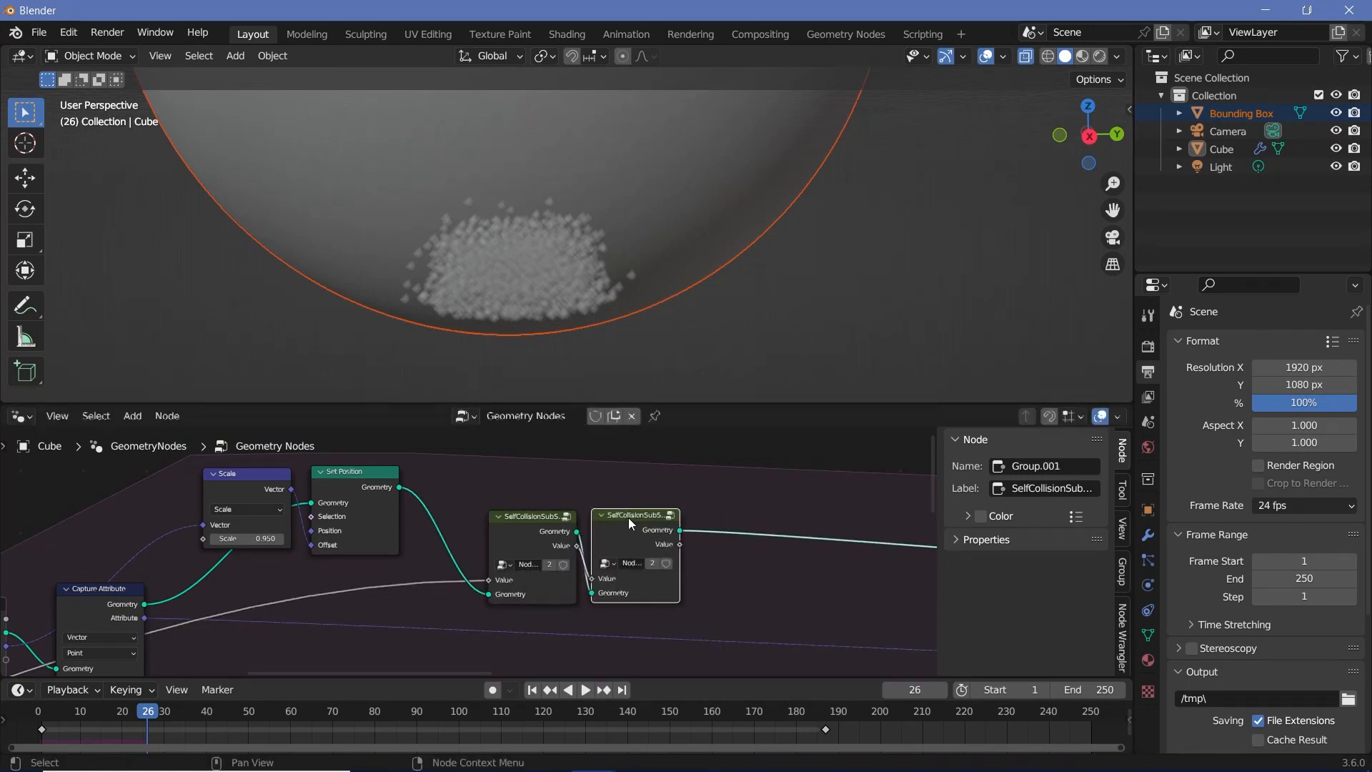
key("shift+d")
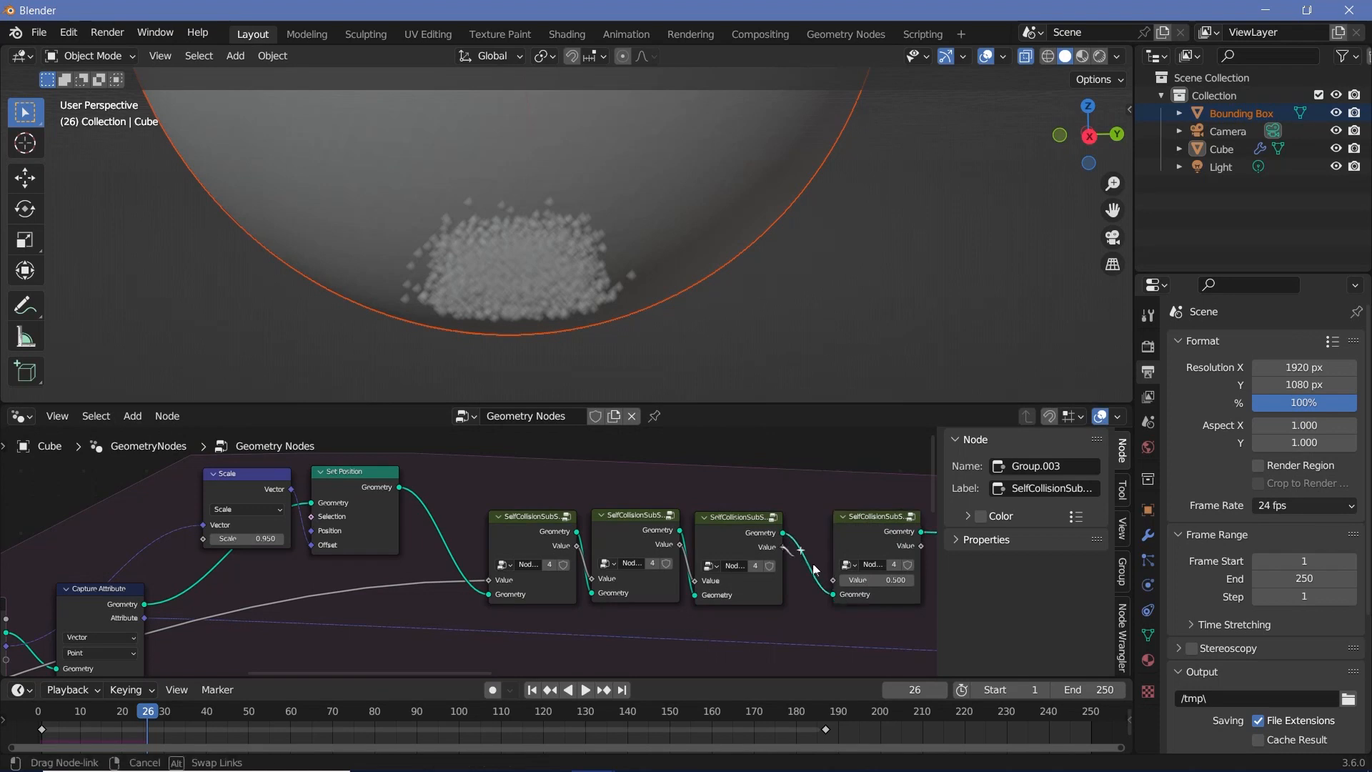
left_click(806, 521)
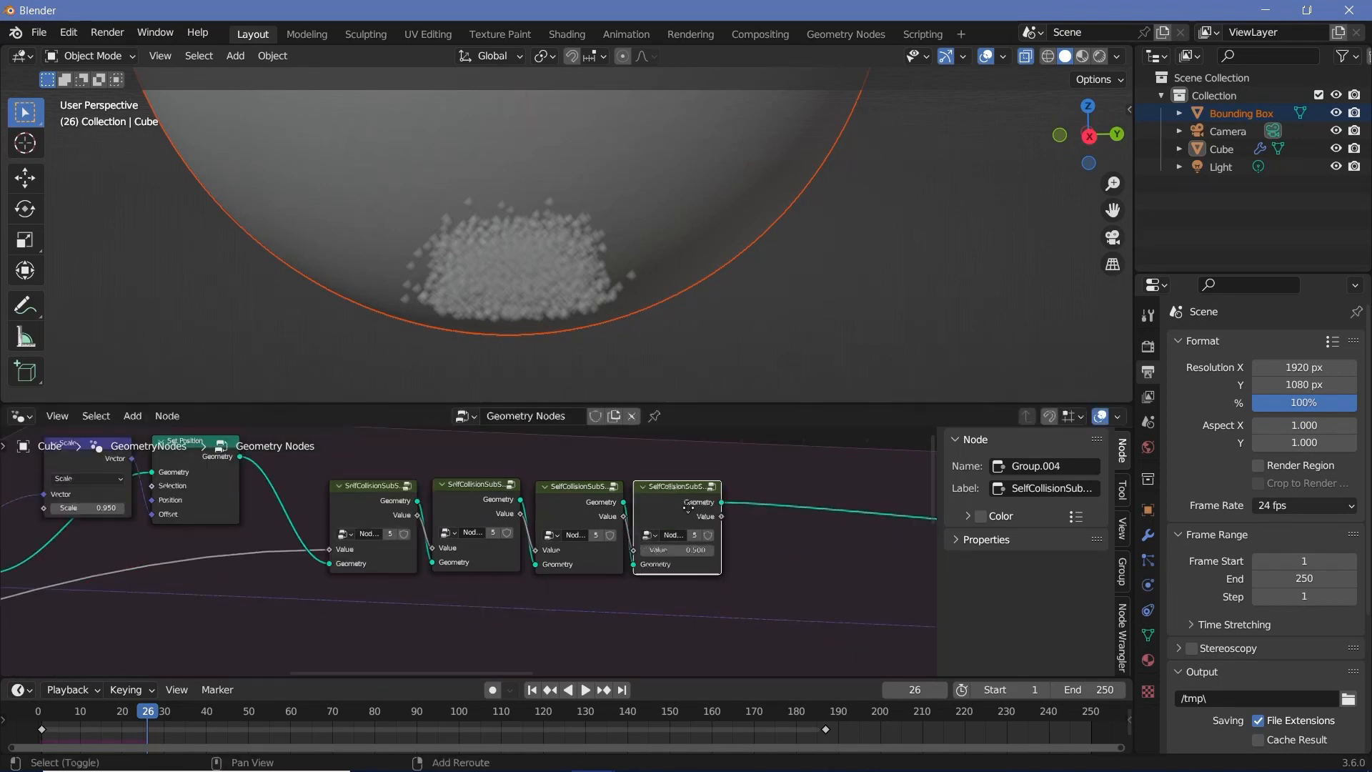
key("shift+d")
left_click(772, 505)
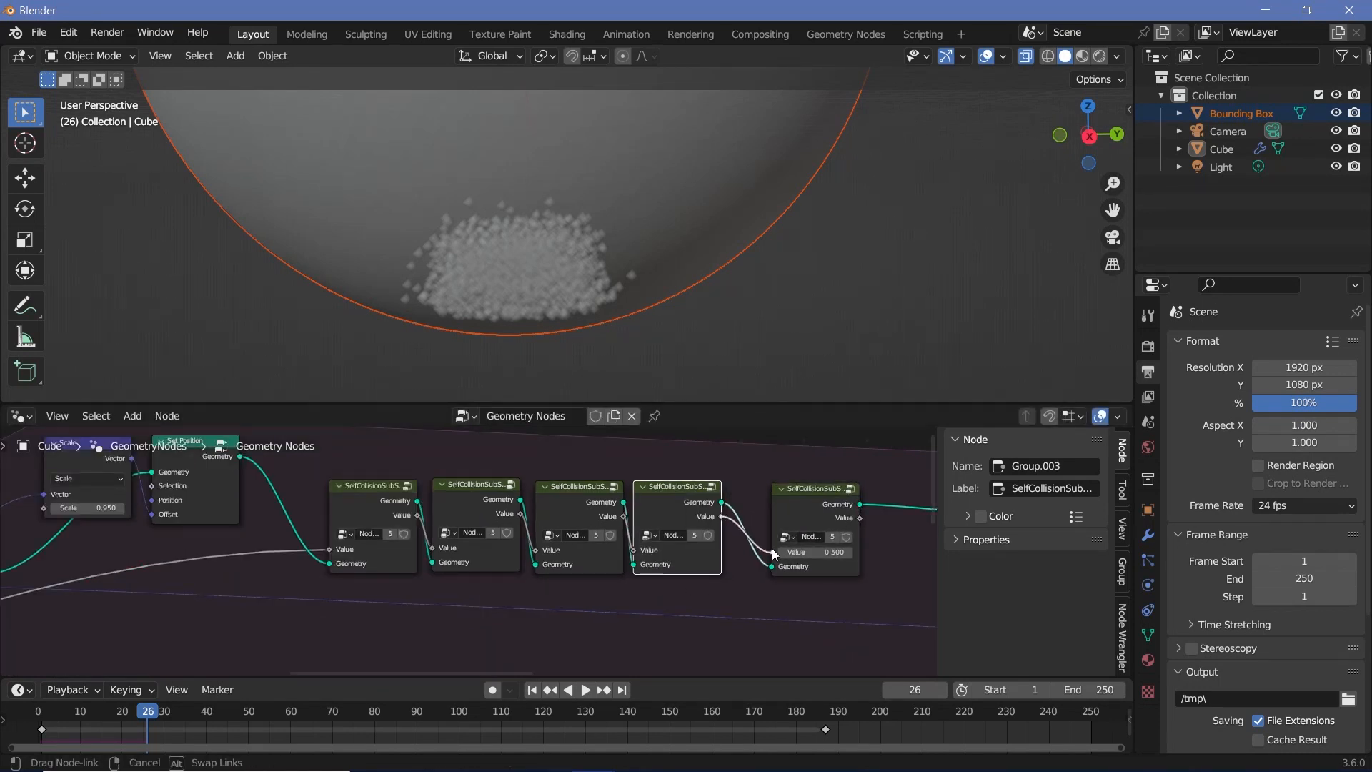
- Set the Point Radius value node to 0.1 and check it along with the nodes it feeds
key("Home")
middle_click_drag(557, 573, 569, 502)
scroll(473, 579, "up", 5)
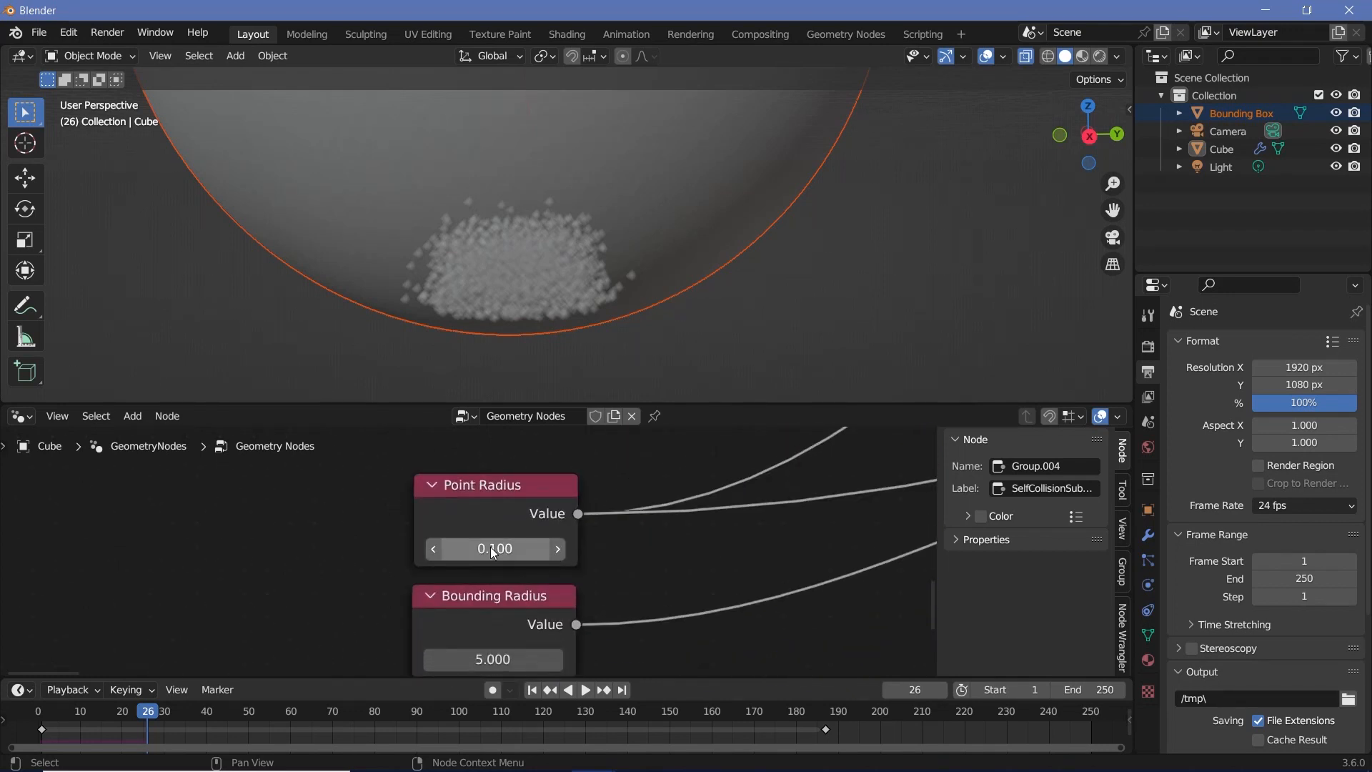
left_click(490, 547)
type("0.1")
key("Return")
scroll(494, 547, "down", 6)
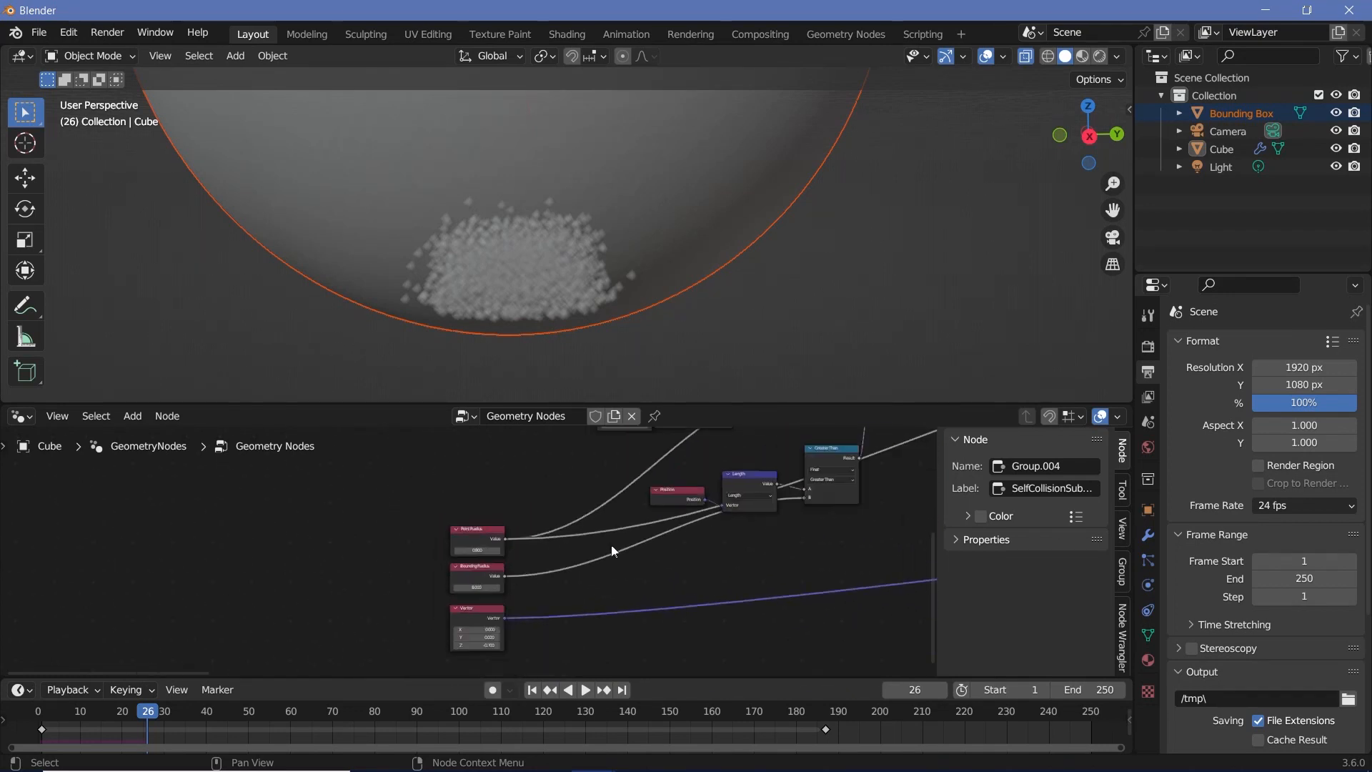
scroll(275, 557, "up", 5)
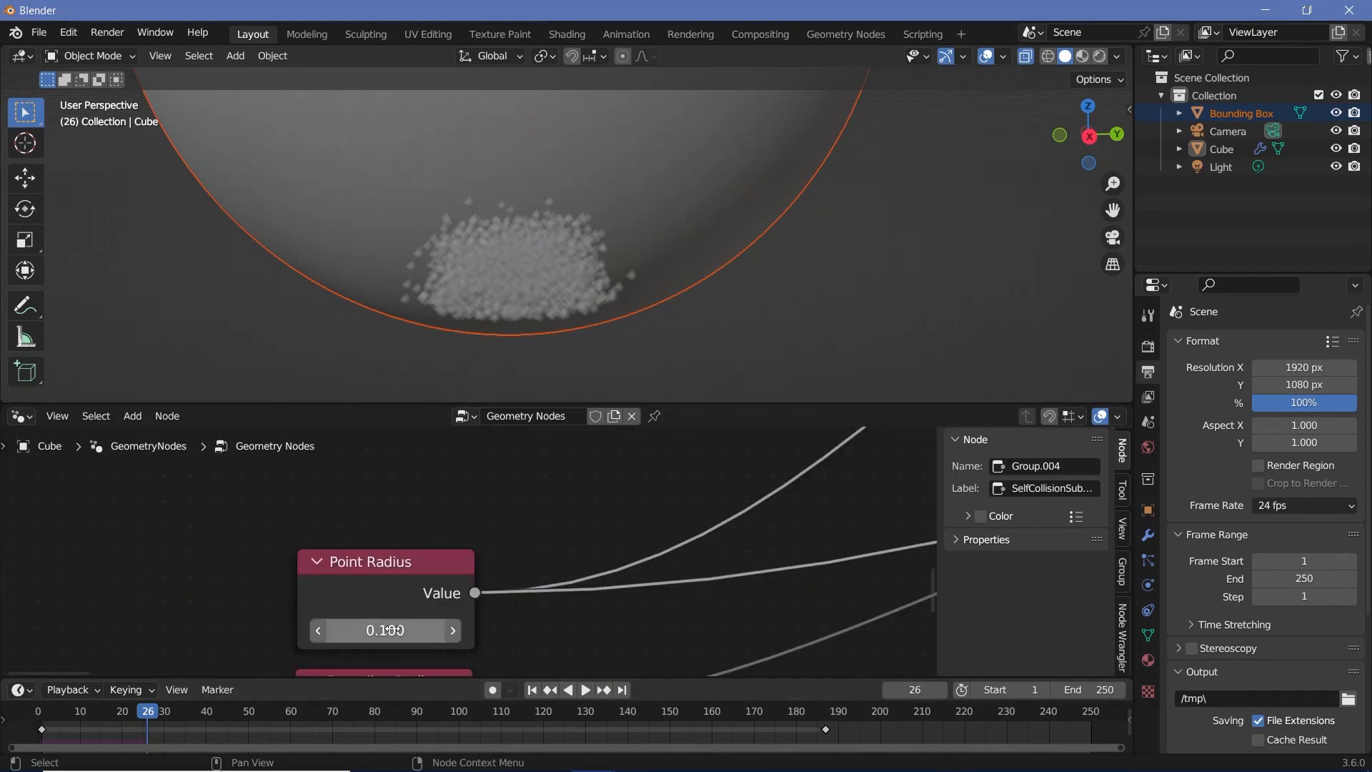
scroll(513, 509, "down", 2)
scroll(877, 606, "down", 4)
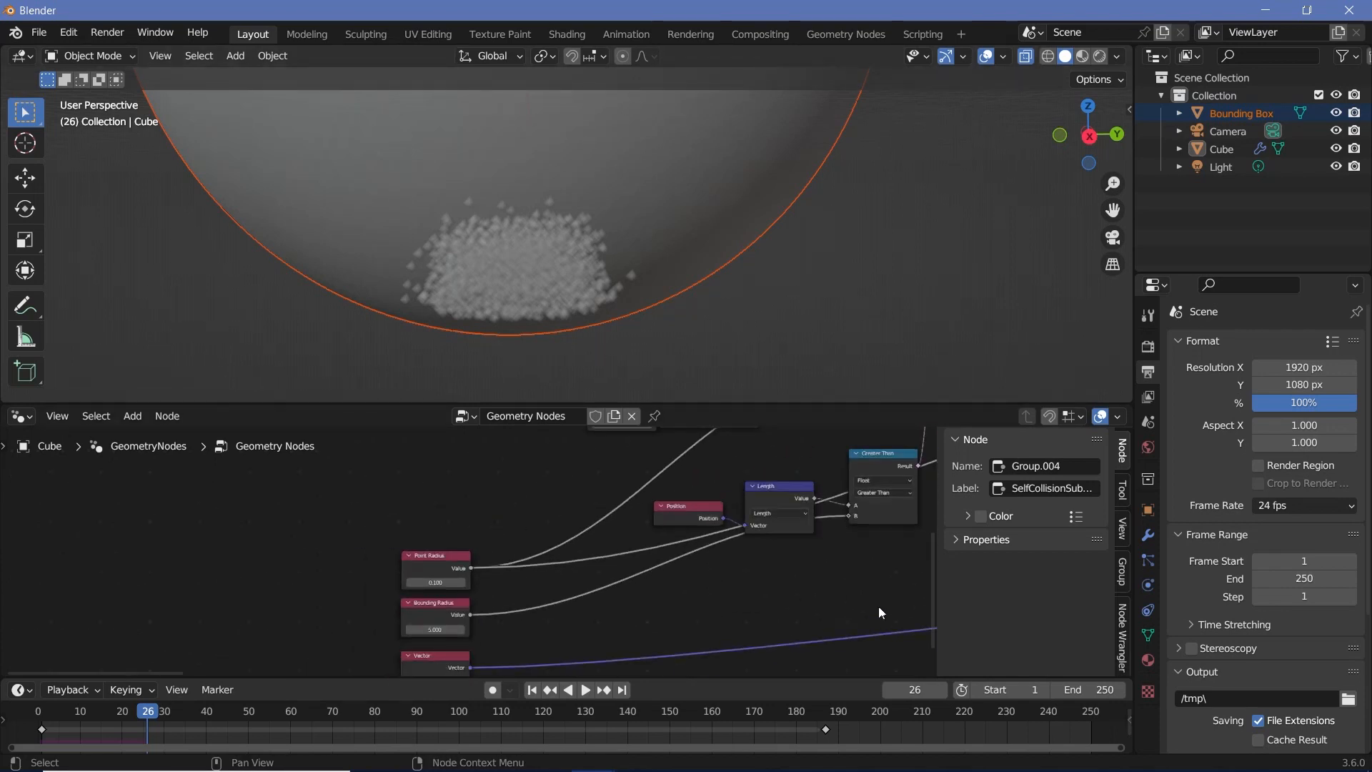
- Replay the simulation from frame 0 and examine the particle pile at the bottom of the sphere up close
scroll(759, 491, "up", 2)
left_click_drag(757, 487, 877, 456)
left_click(37, 711)
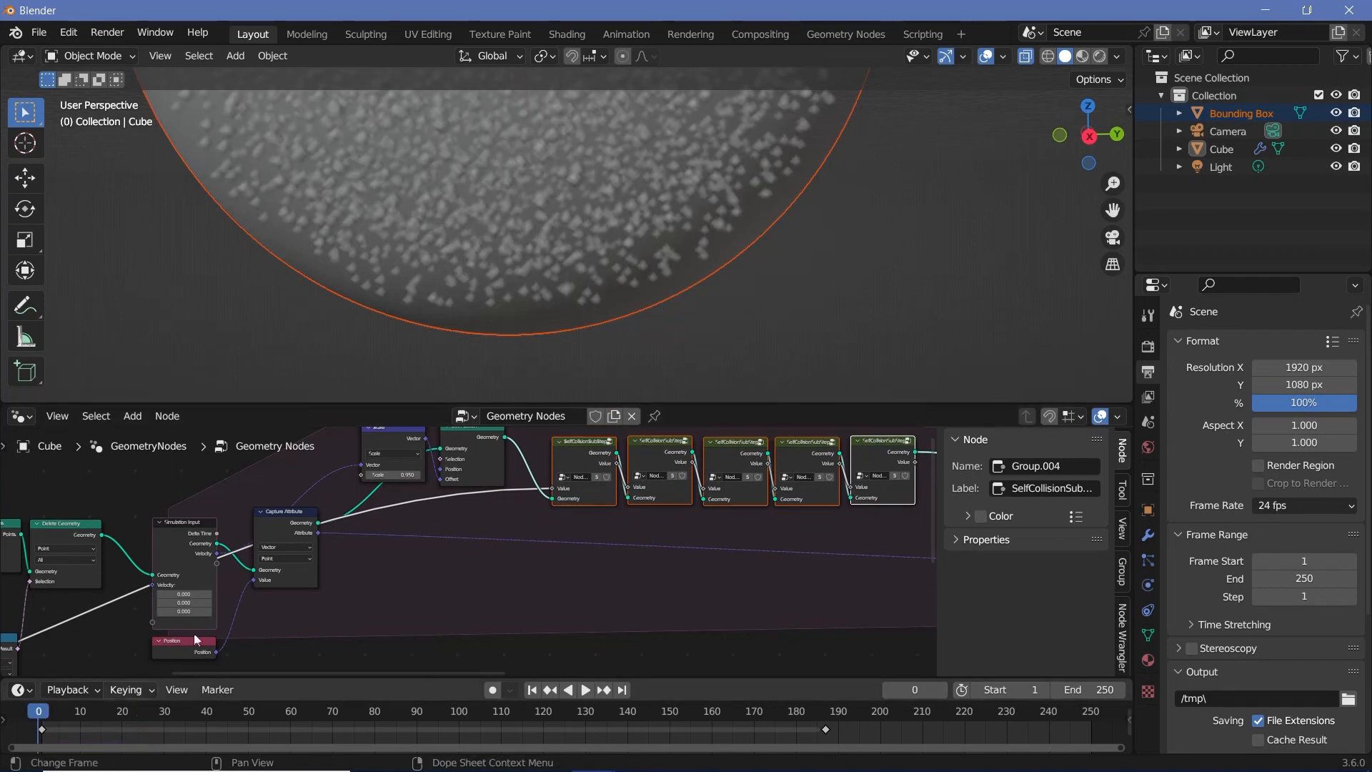
key("space")
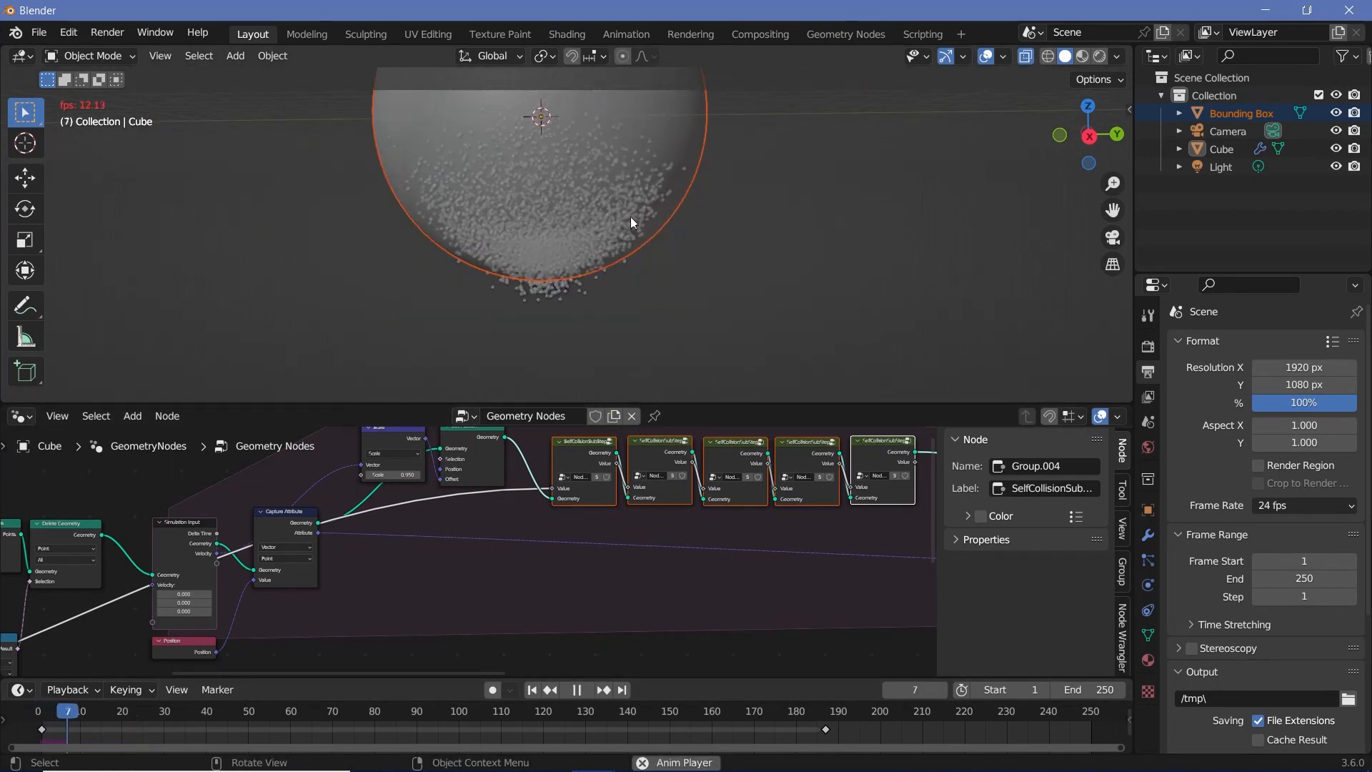
scroll(571, 253, "up", 2)
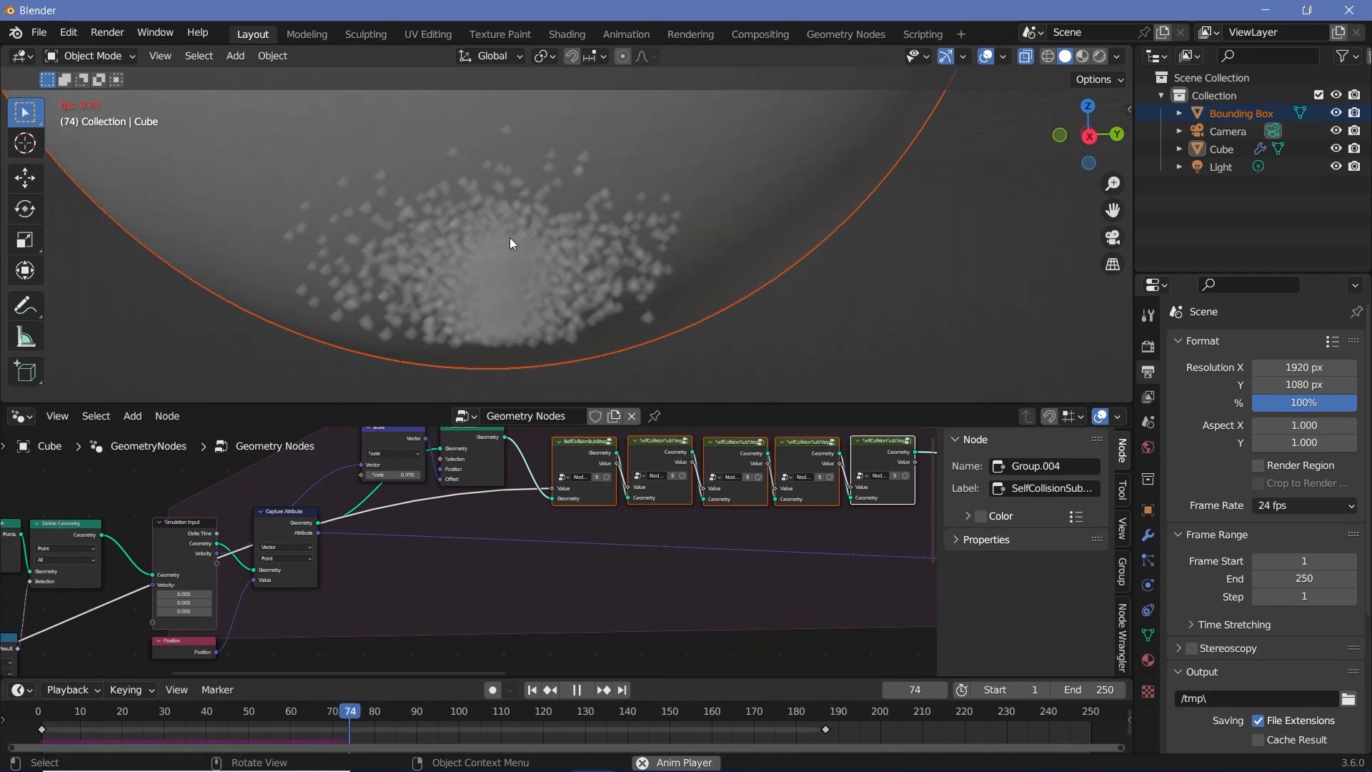
scroll(509, 237, "up", 1)
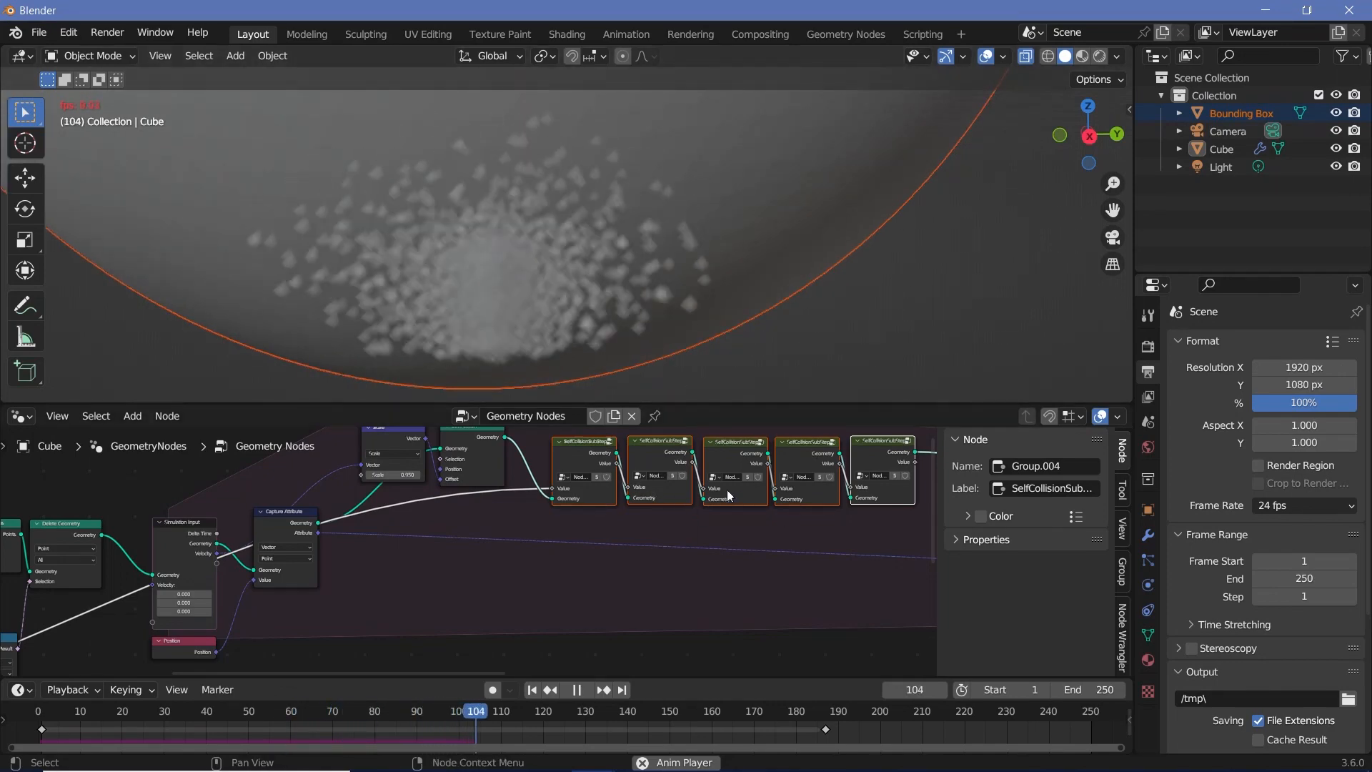
key("space")
- Set the Point Radius value to 0.5 and replay the simulation from the start
scroll(464, 564, "down", 2)
middle_click_drag(410, 582, 6, 604)
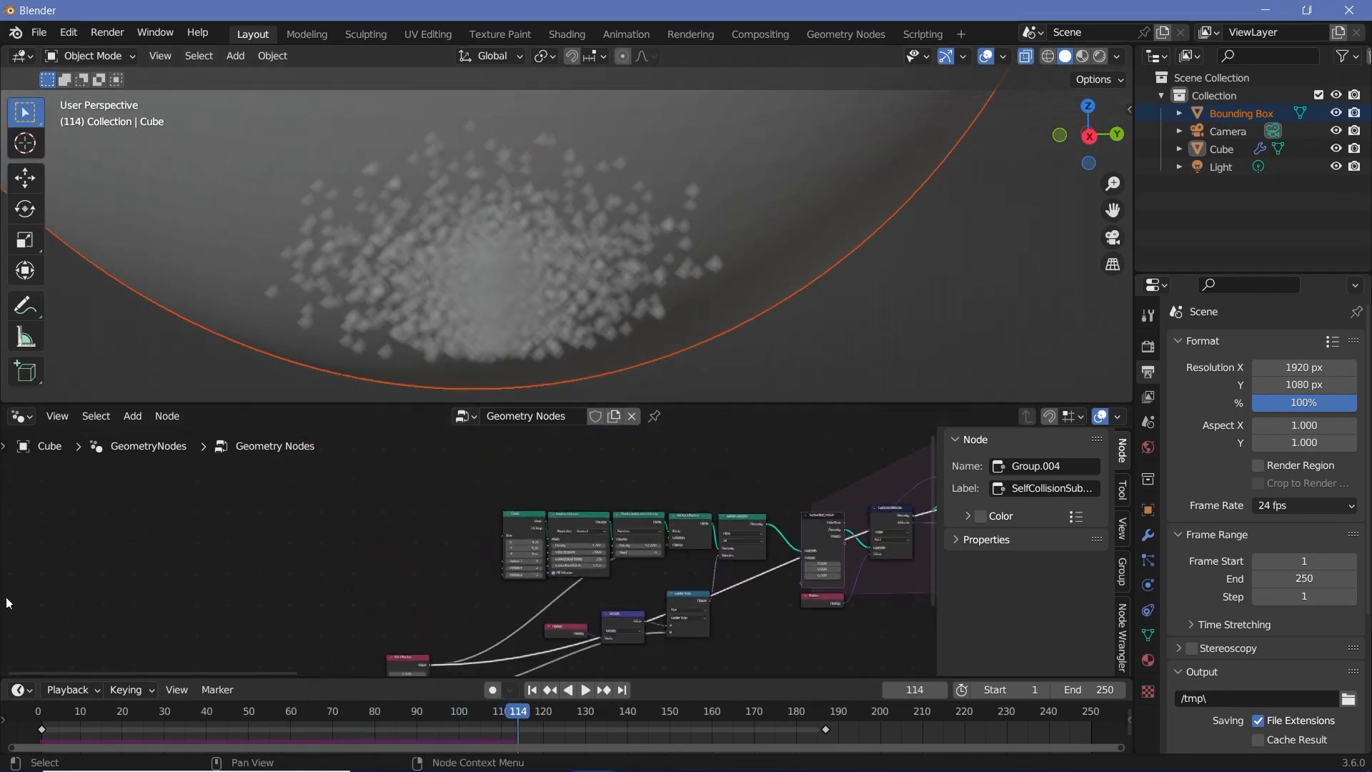
middle_click_drag(309, 524, 325, 629)
scroll(400, 536, "up", 5)
left_click(535, 477)
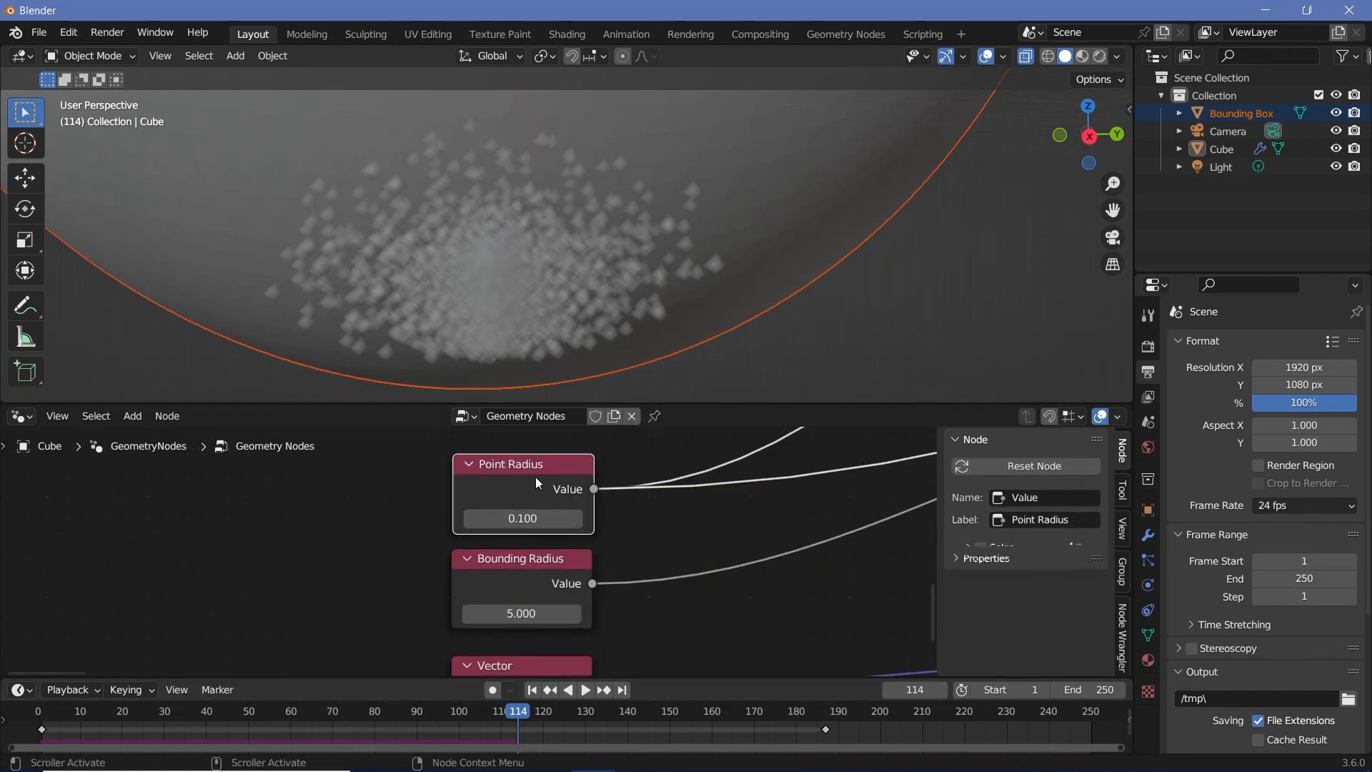
left_click(516, 519)
type("0.5")
key("Return")
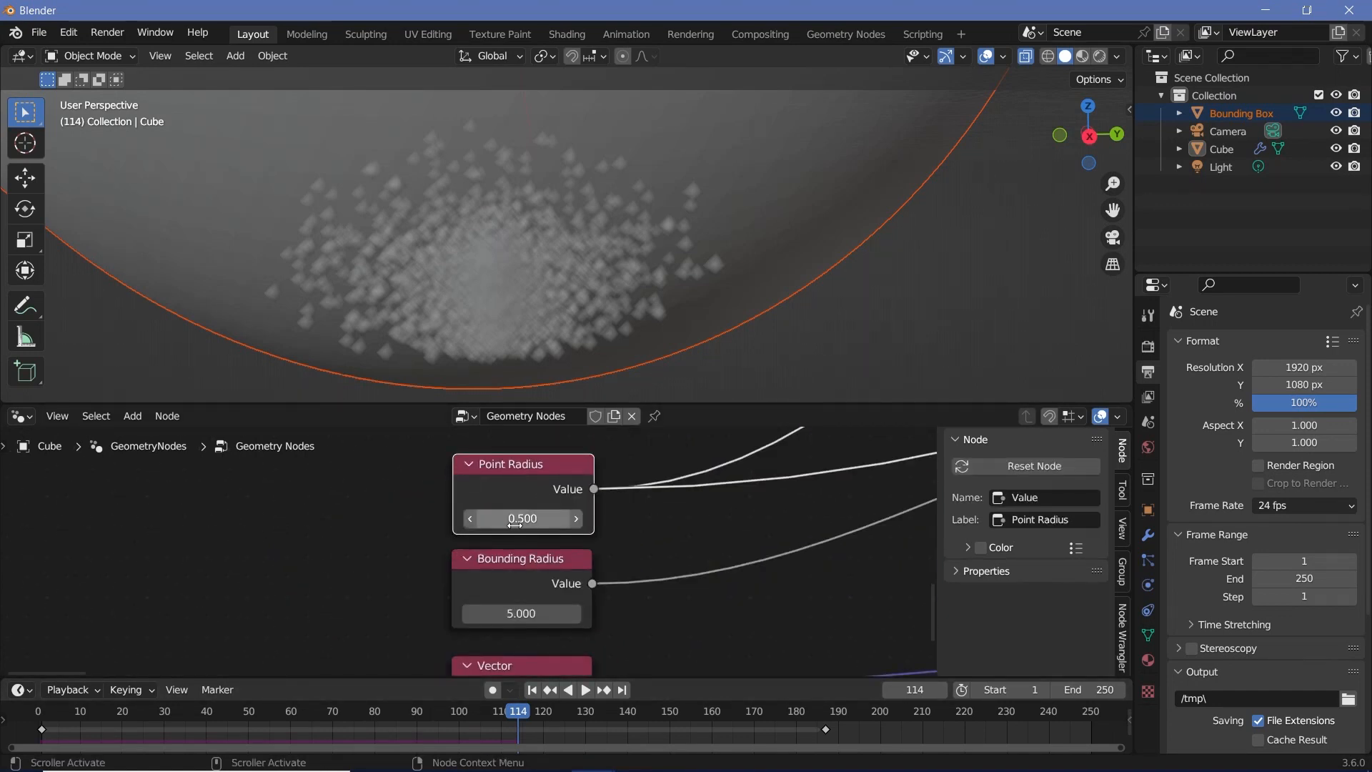
left_click_drag(40, 709, 474, 182)
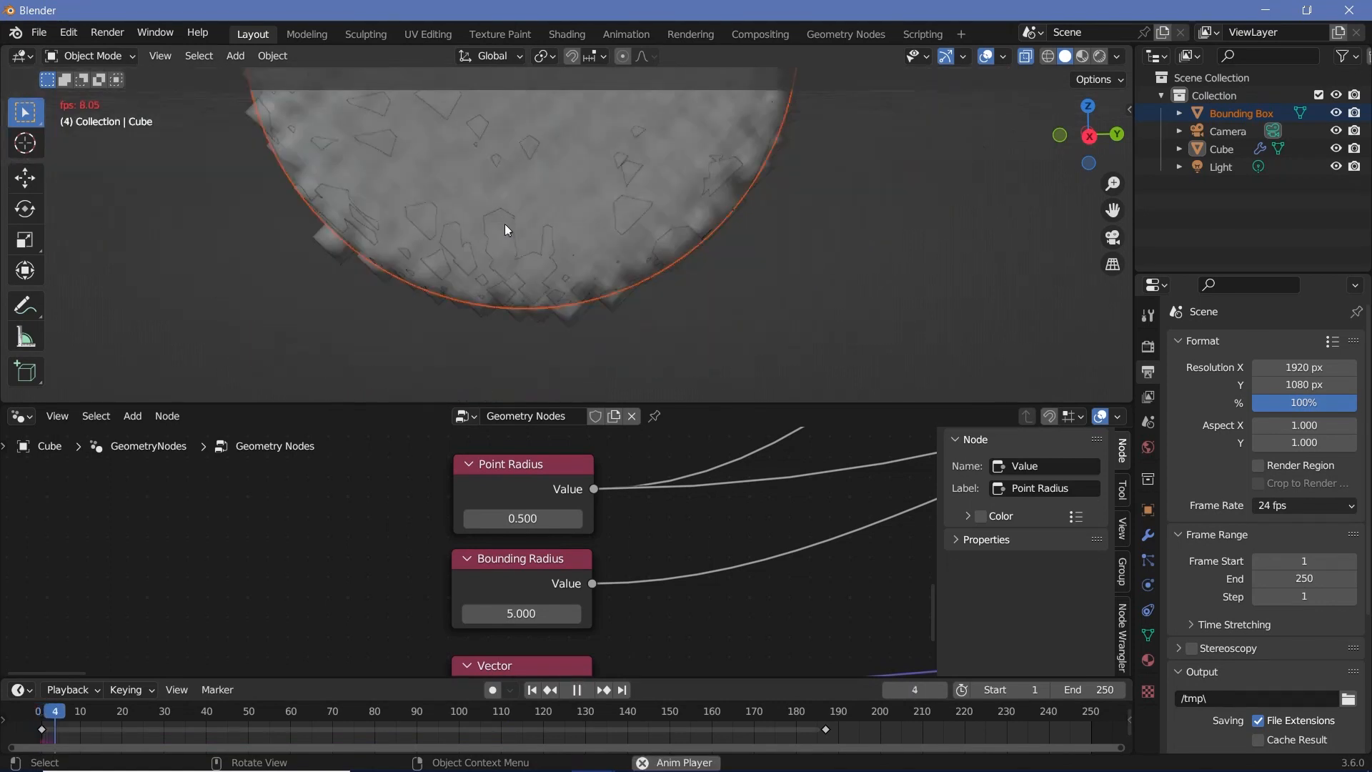
scroll(599, 559, "up", 2)
- Set the Point Radius value to 0.2 and play the simulation
double_click(538, 509)
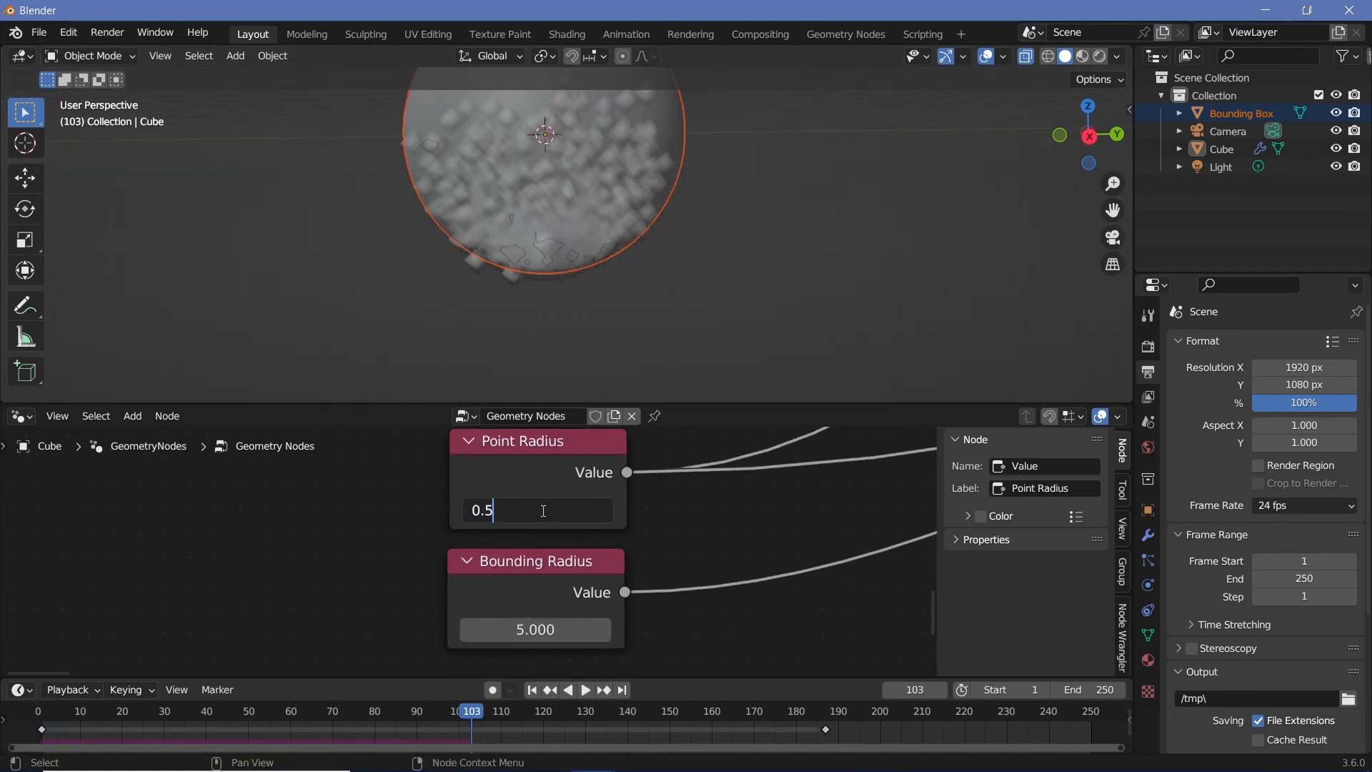
type("0.2")
key("Return")
key("space")
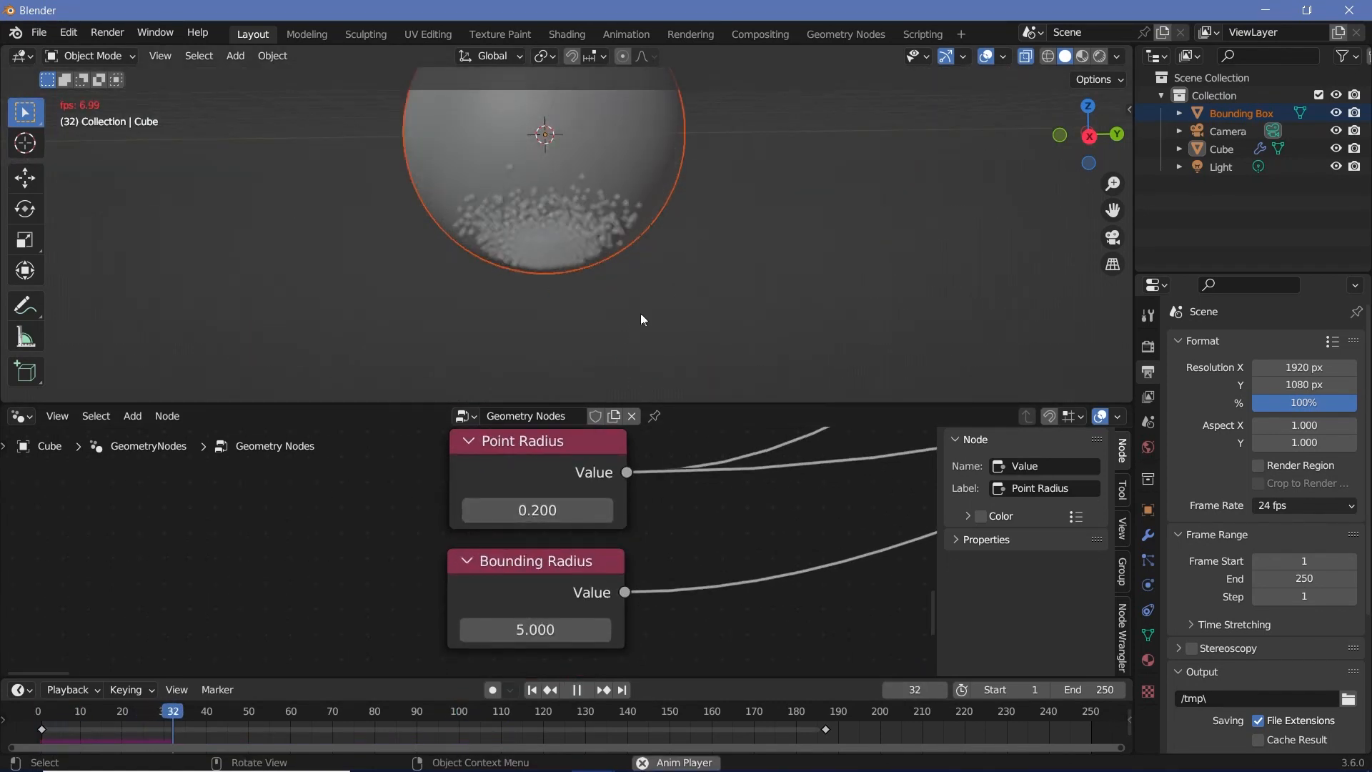
key("space")
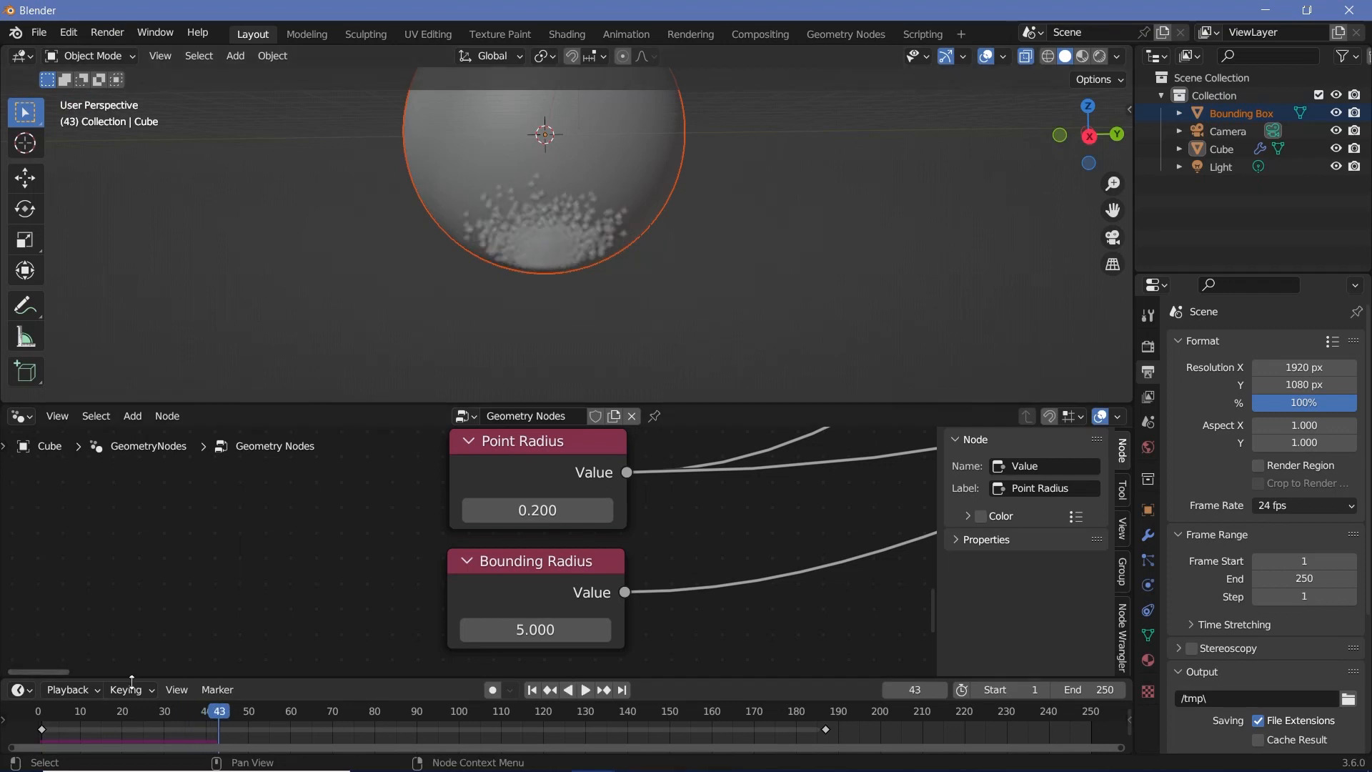
- Replay the simulation from the start a few times to judge how the particles settle and spread
left_click(39, 719)
key("space")
key("space")
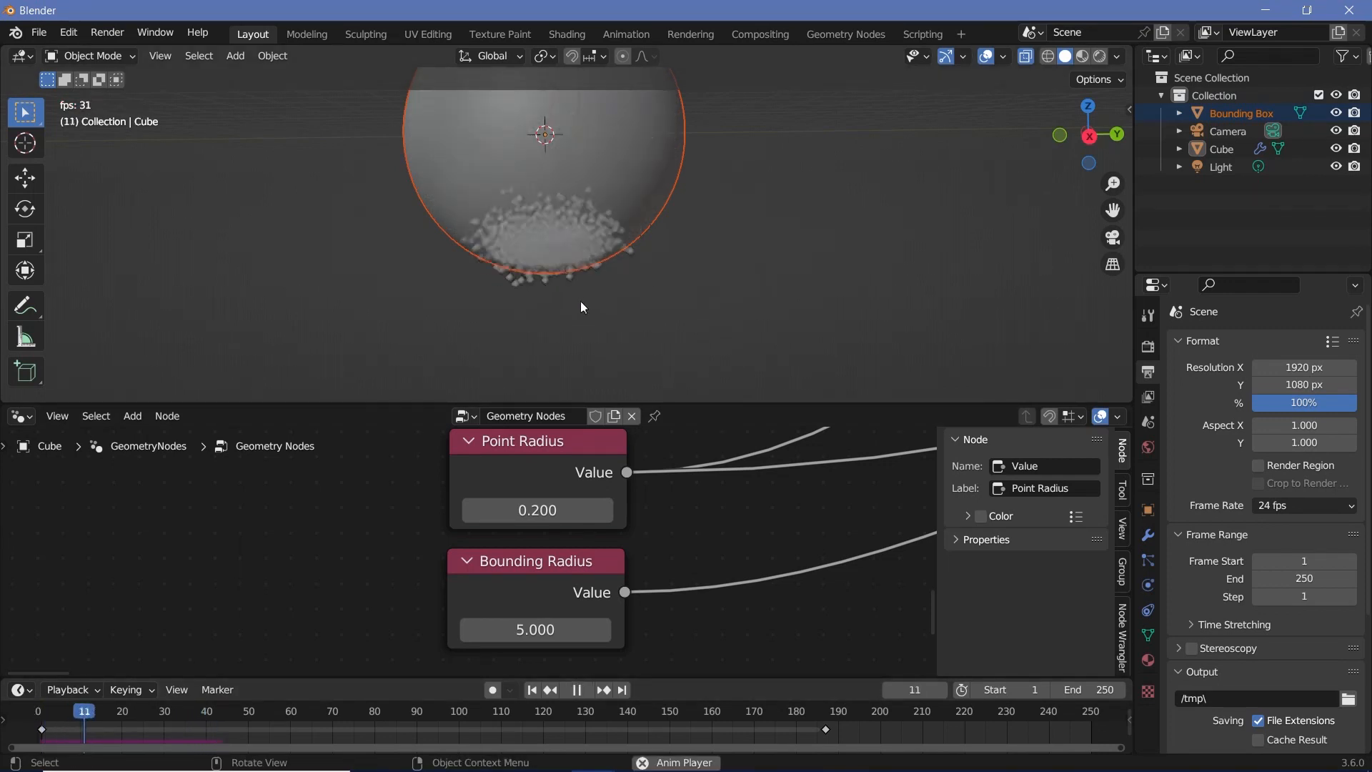
key("space")
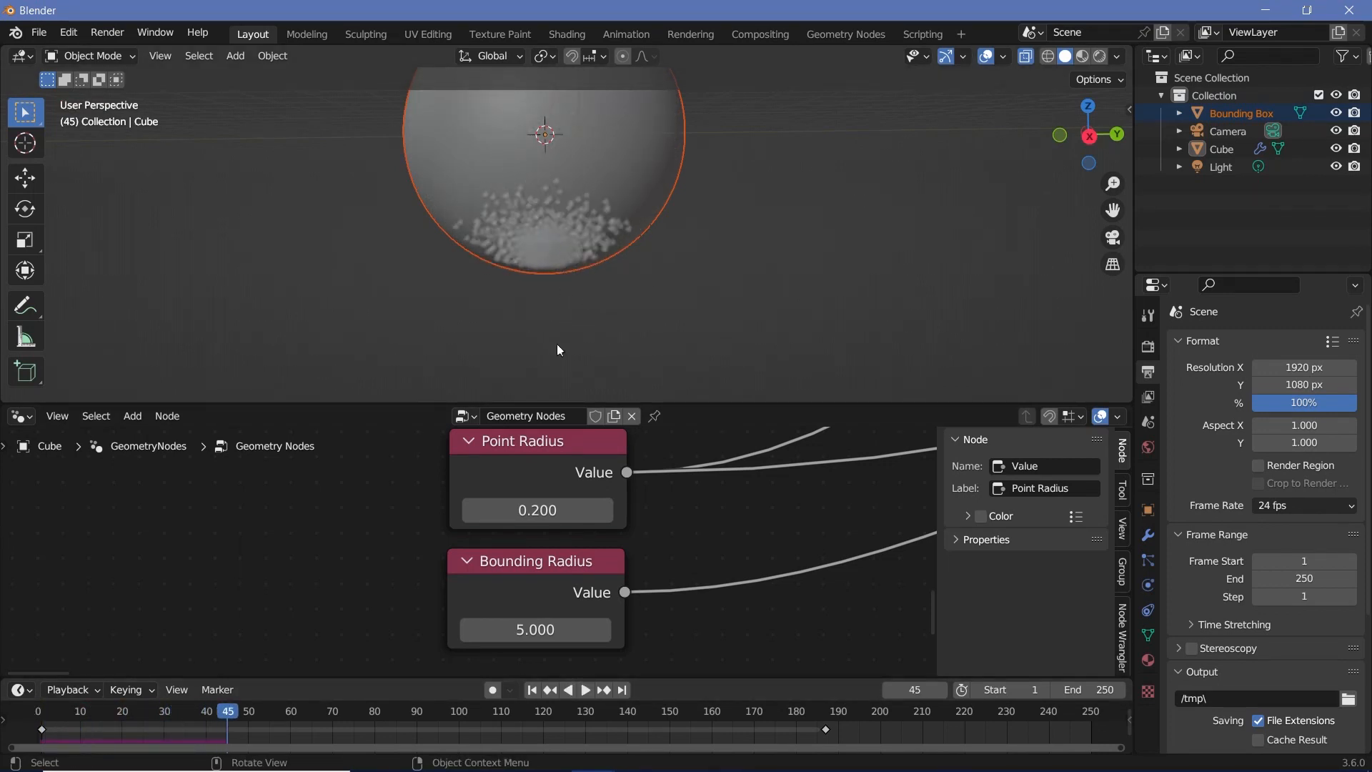
key("shift+Left")
key("space")
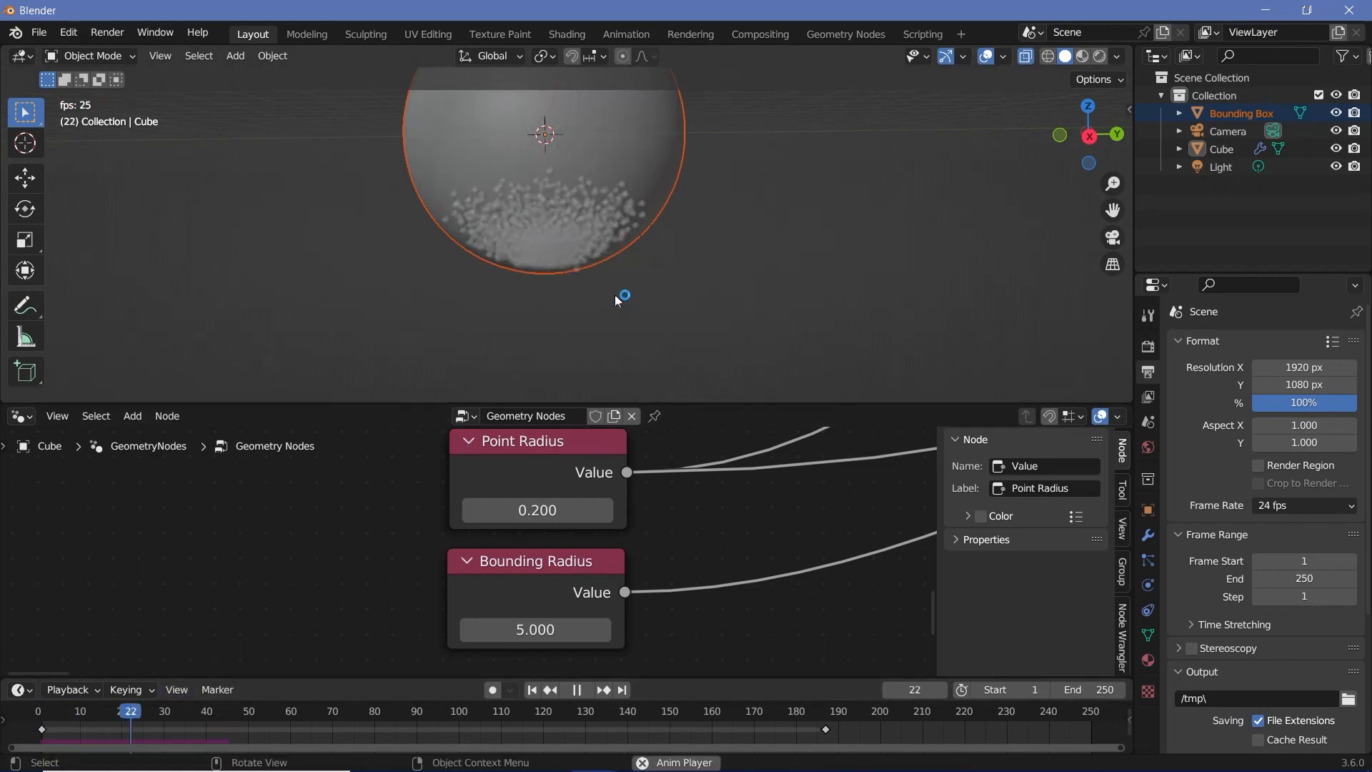
key("space")
- Move the Bounding Box sphere around during playback from the start to test the particle collisions, and cancel the move
scroll(691, 263, "down", 2)
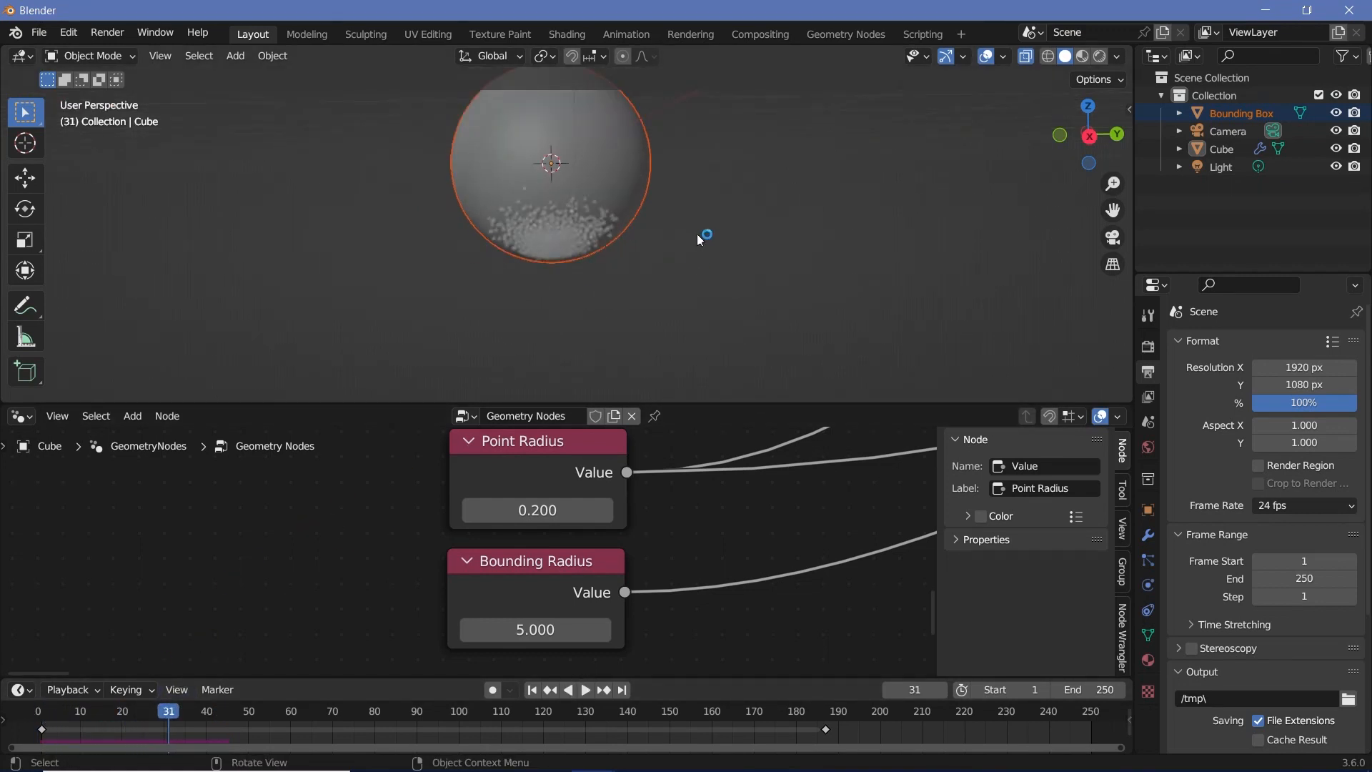
middle_click_drag(699, 239, 706, 291, "shift")
left_click(624, 214)
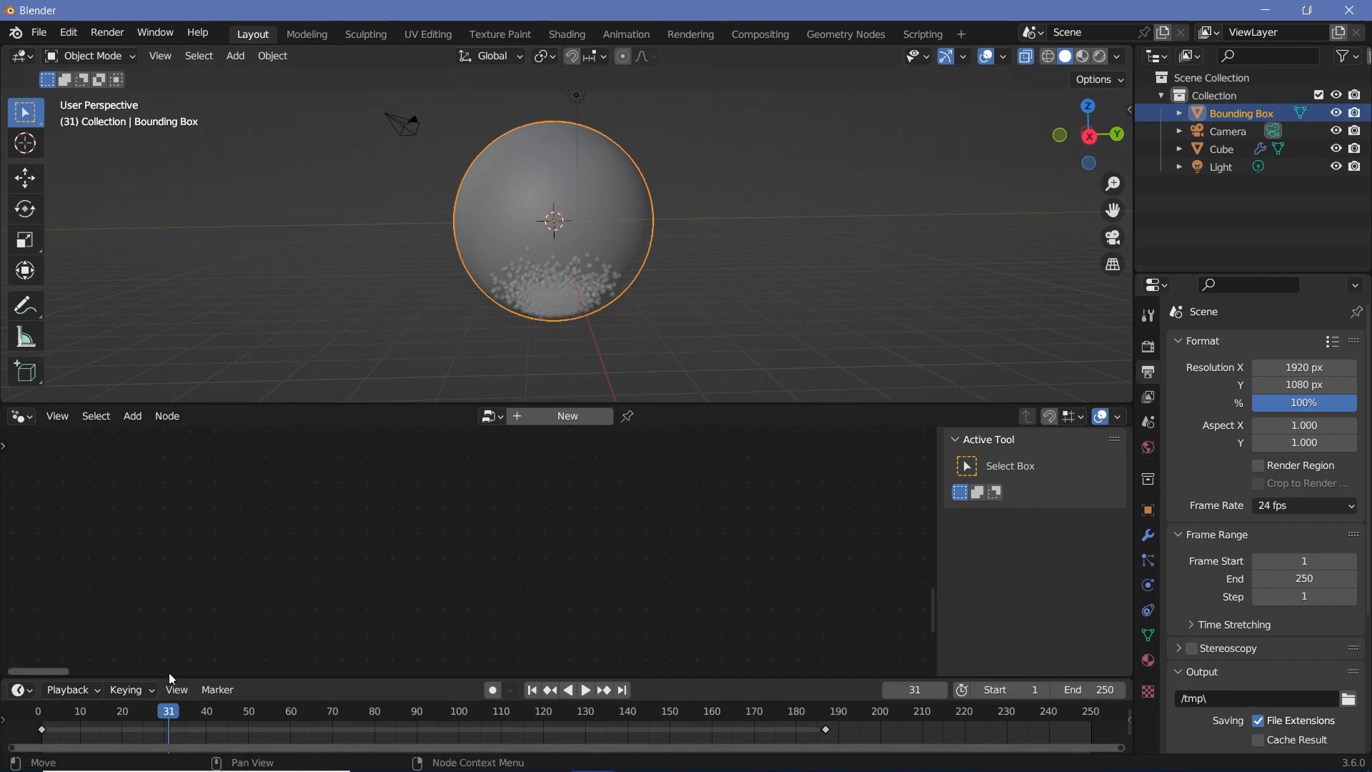
left_click_drag(54, 710, 41, 711)
key("space")
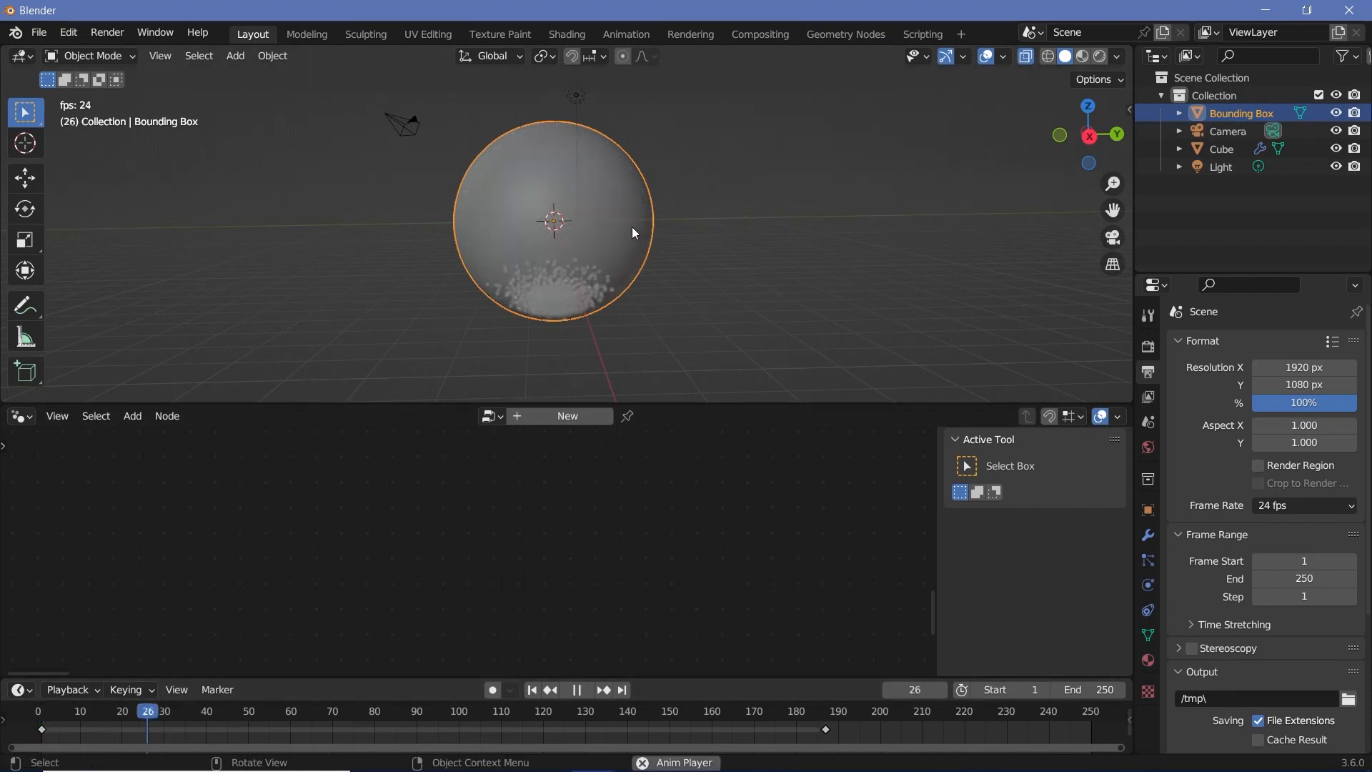
key("g")
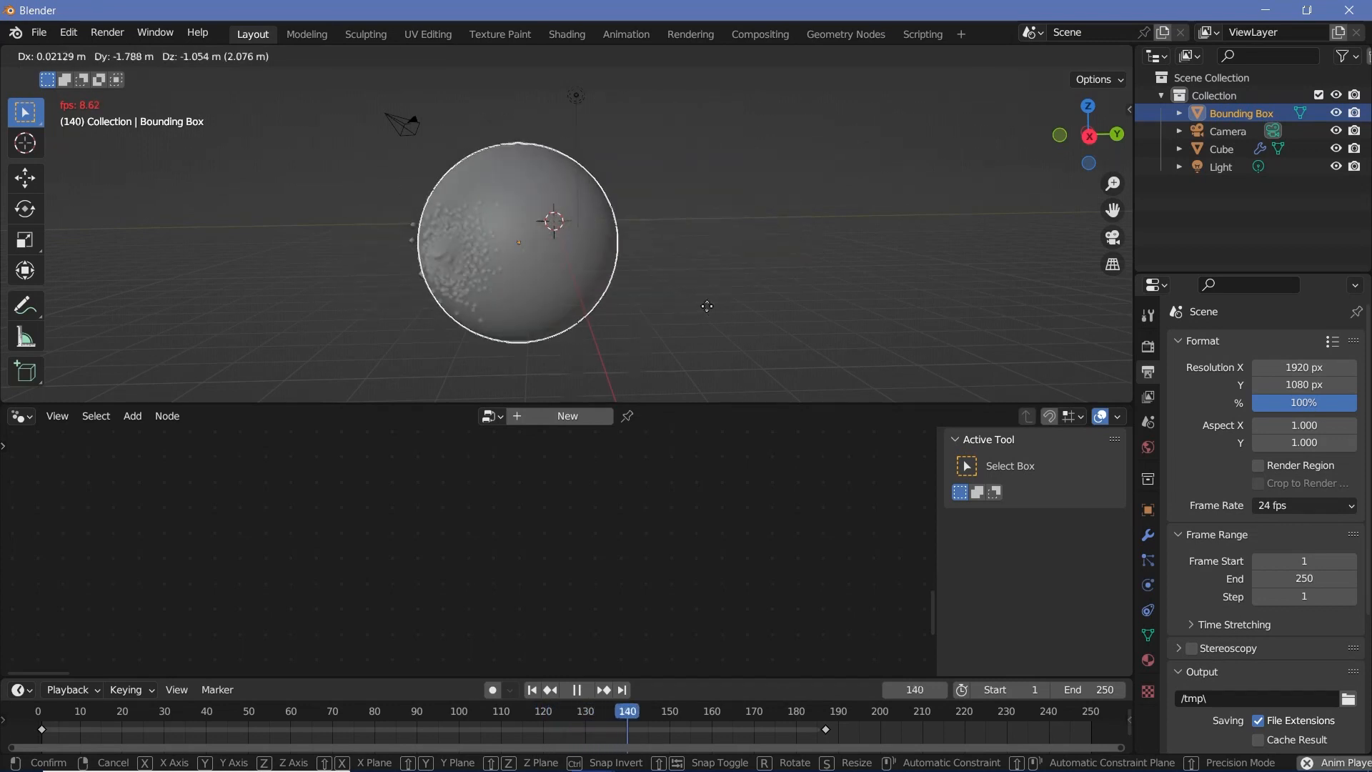
key("Escape")
key("Escape")
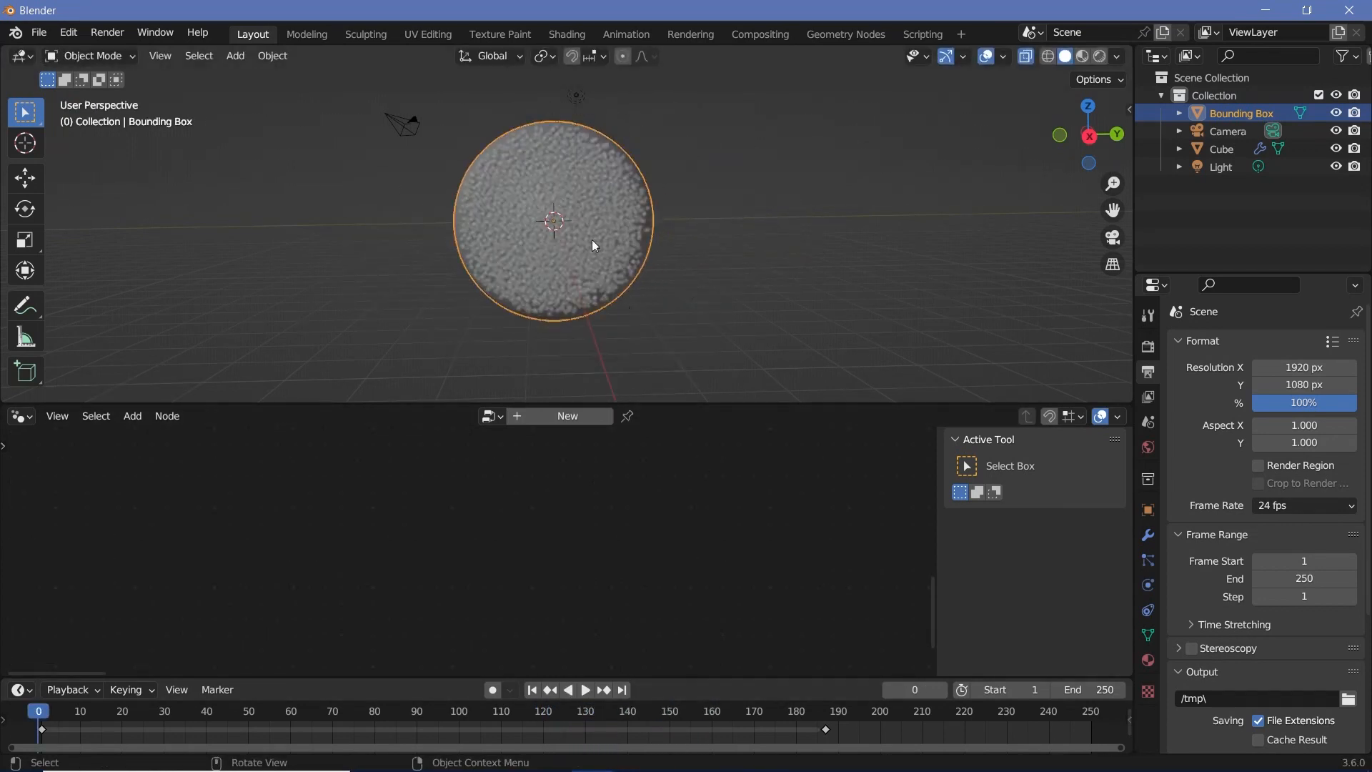
- Group the Cube's remaining collision Set Position node with its input nodes, and place the group beside the last self-collision substep in the parent tree
left_click(605, 177)
scroll(786, 515, "down", 5)
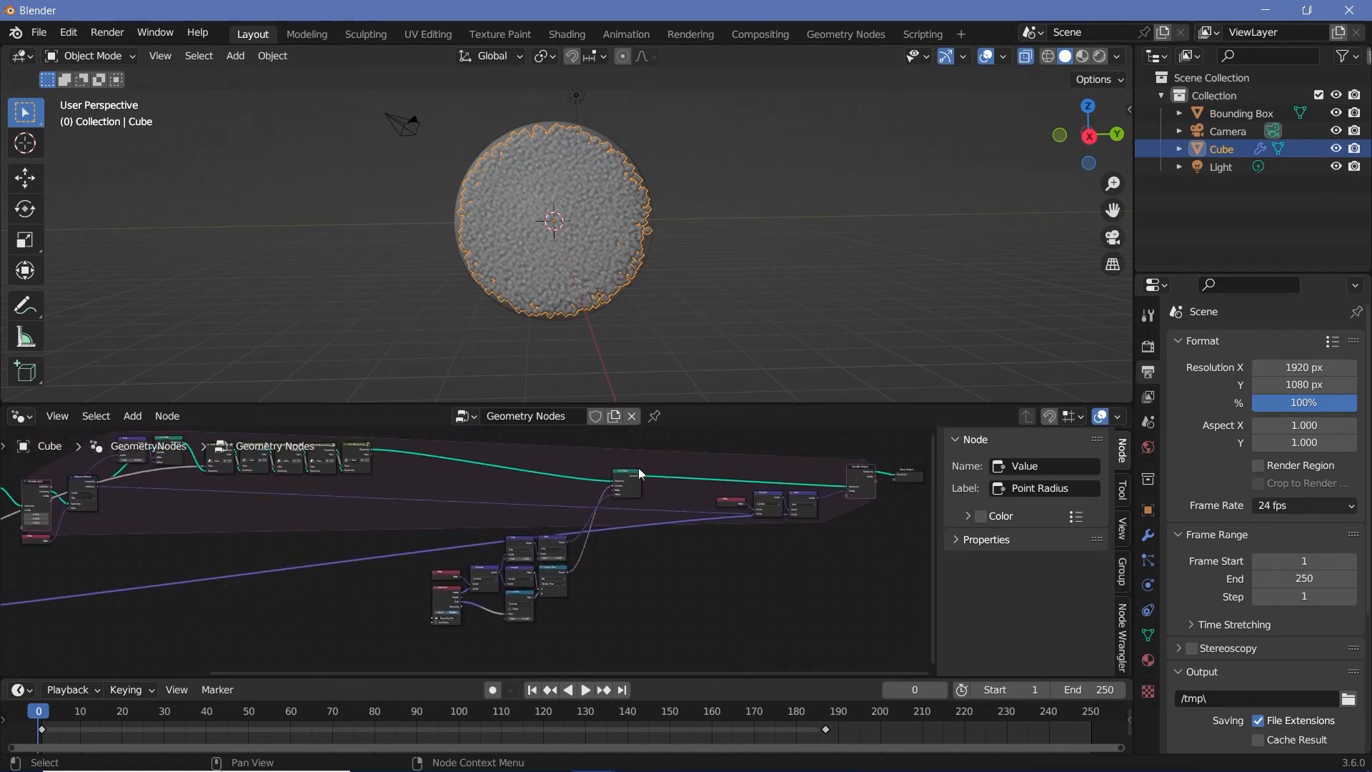
left_click(671, 452)
scroll(428, 547, "up", 4)
scroll(460, 436, "down", 3)
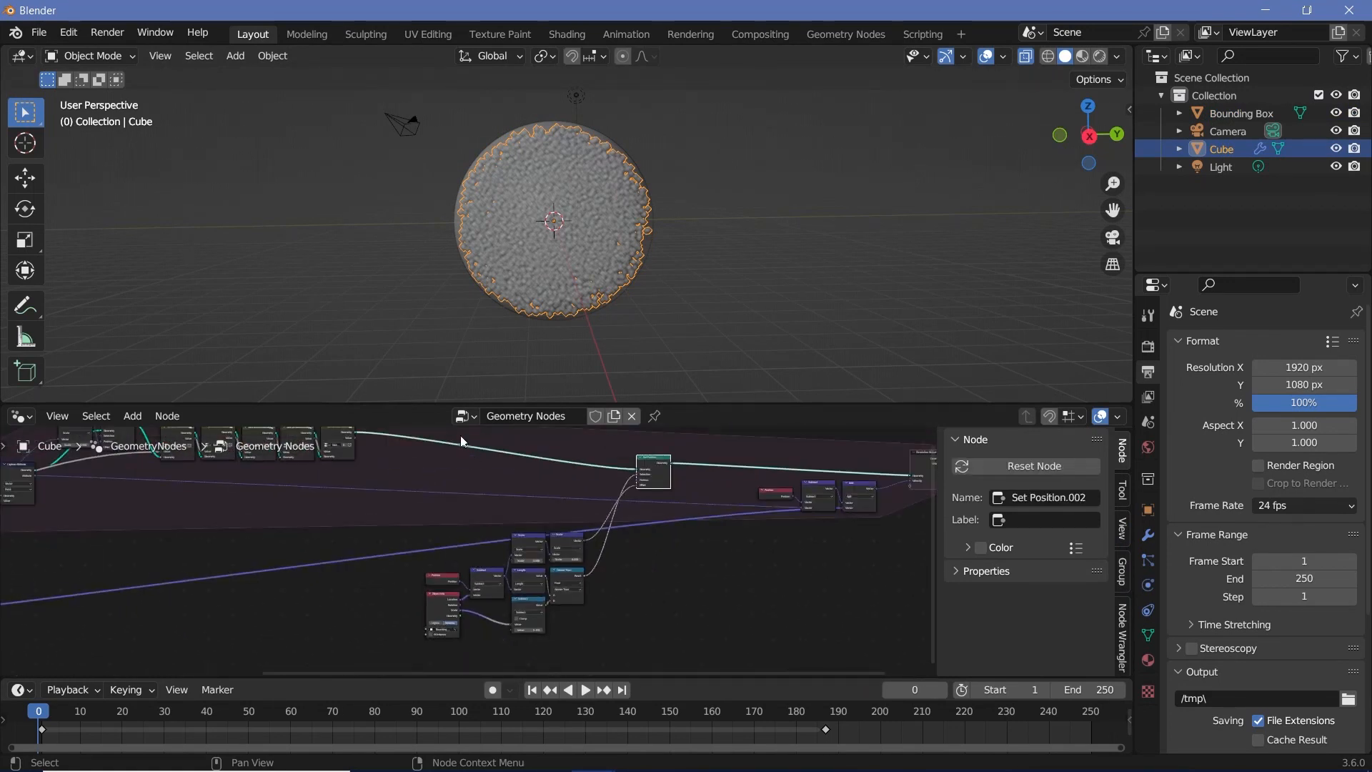
left_click_drag(413, 454, 658, 613)
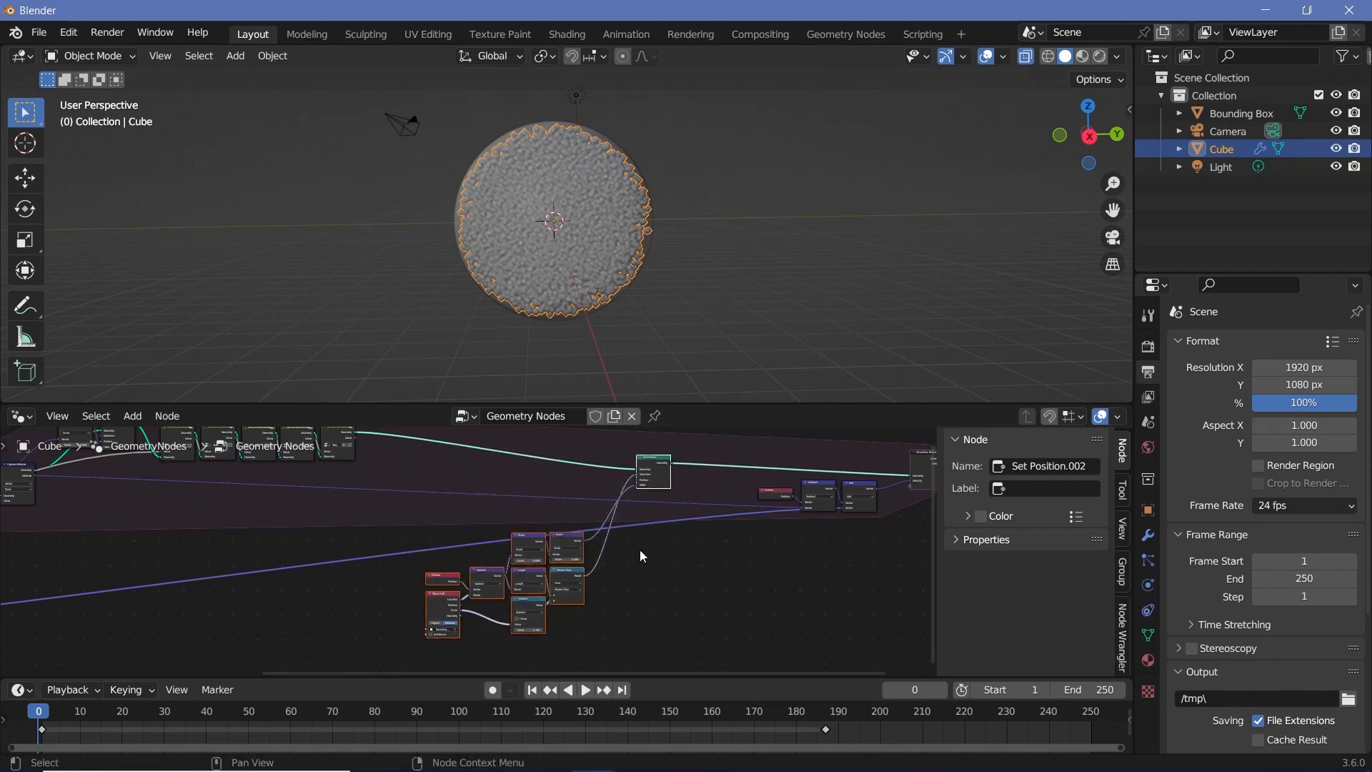
key("ctrl+g")
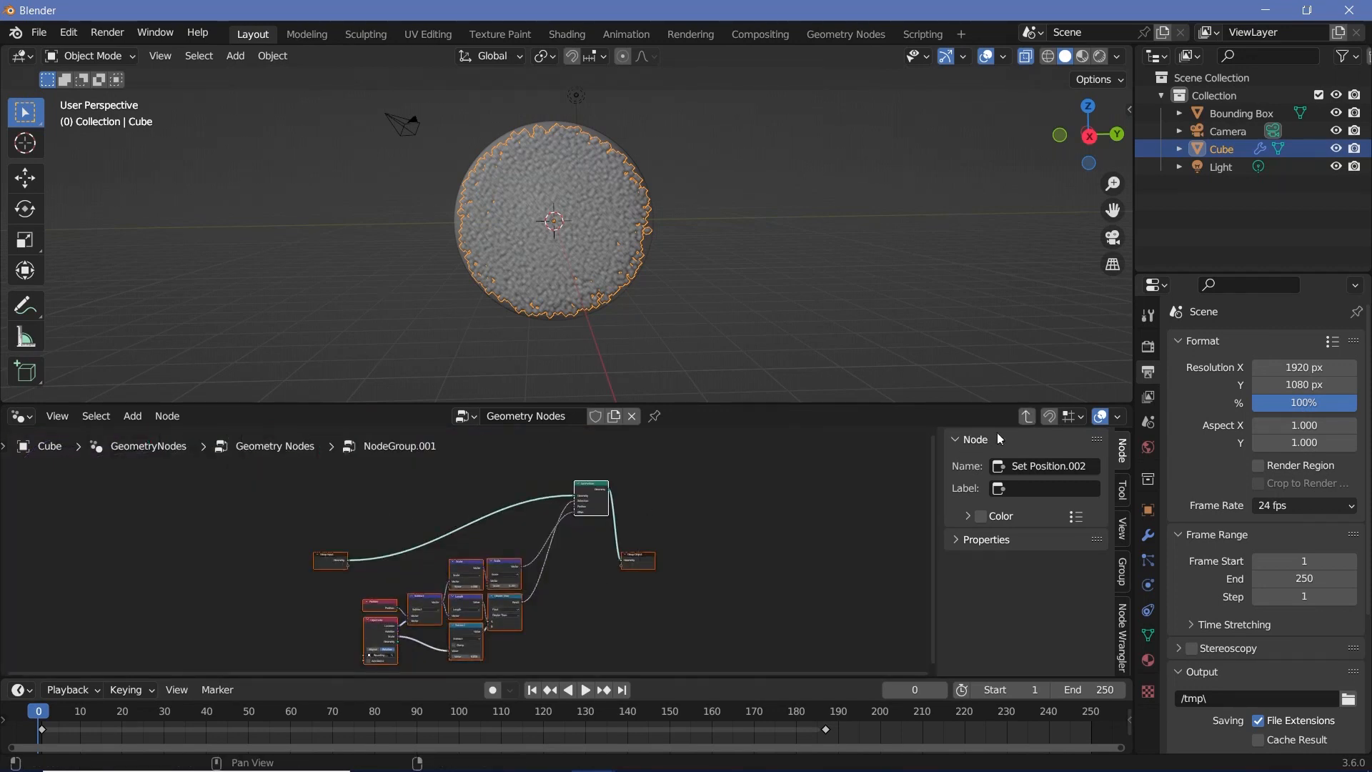
left_click(1026, 418)
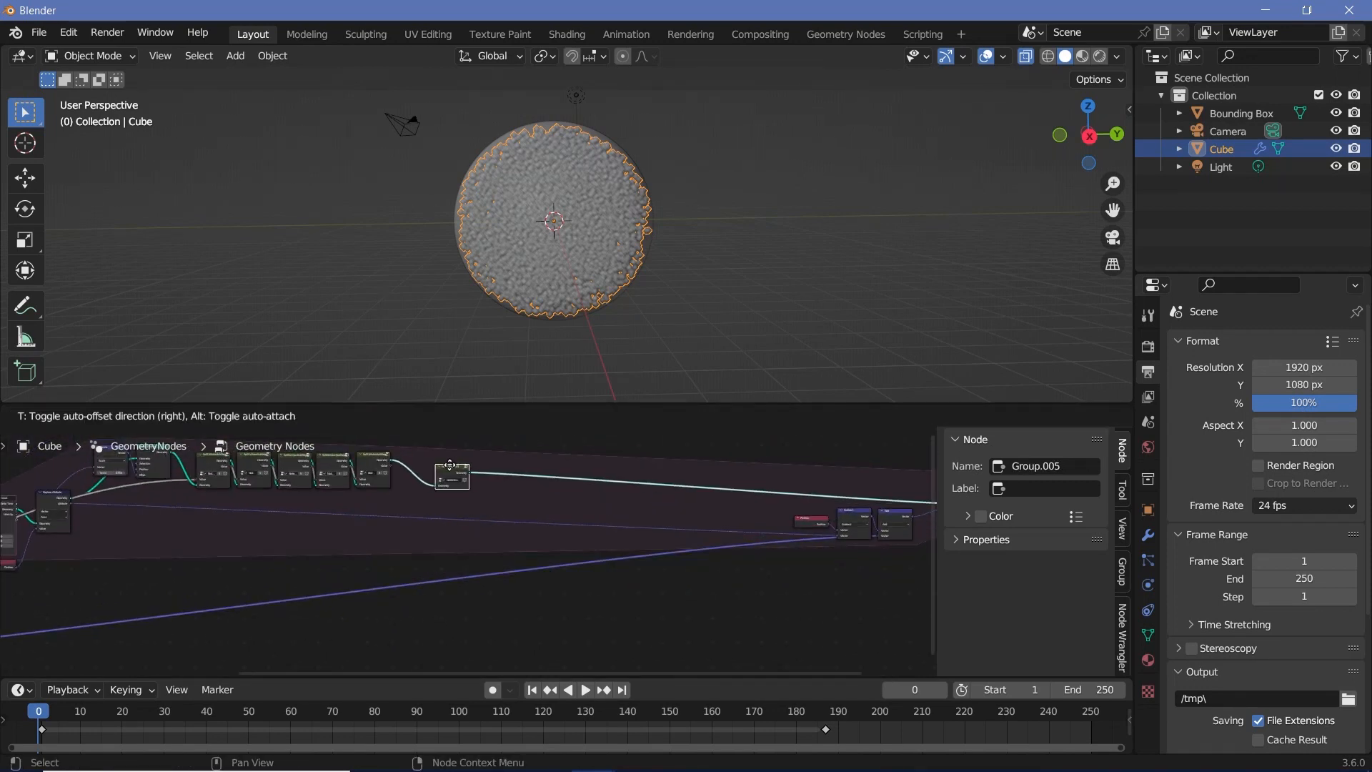
key("KP_Decimal")
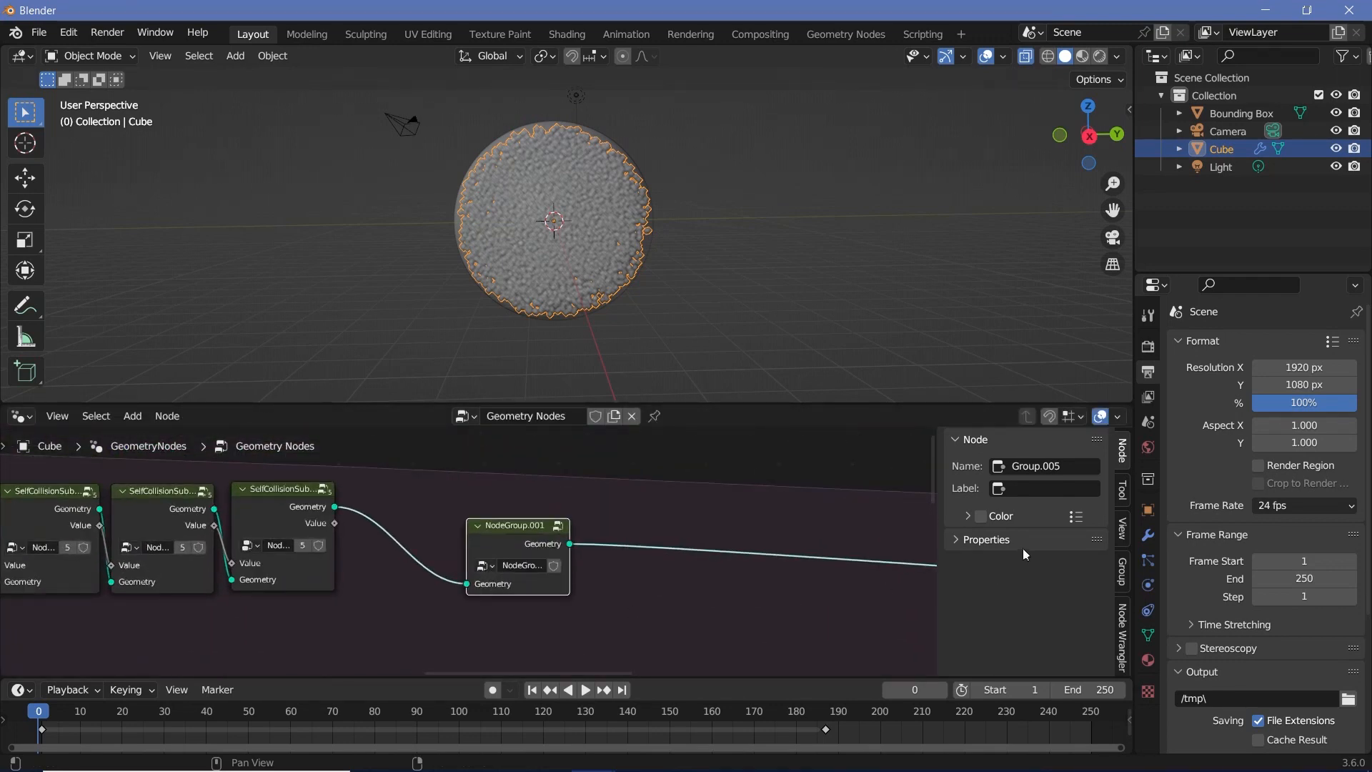
- Label the bounding collision group as a bounding box substep and chain four duplicates of it in series after it
key("Return")
scroll(466, 547, "down", 2)
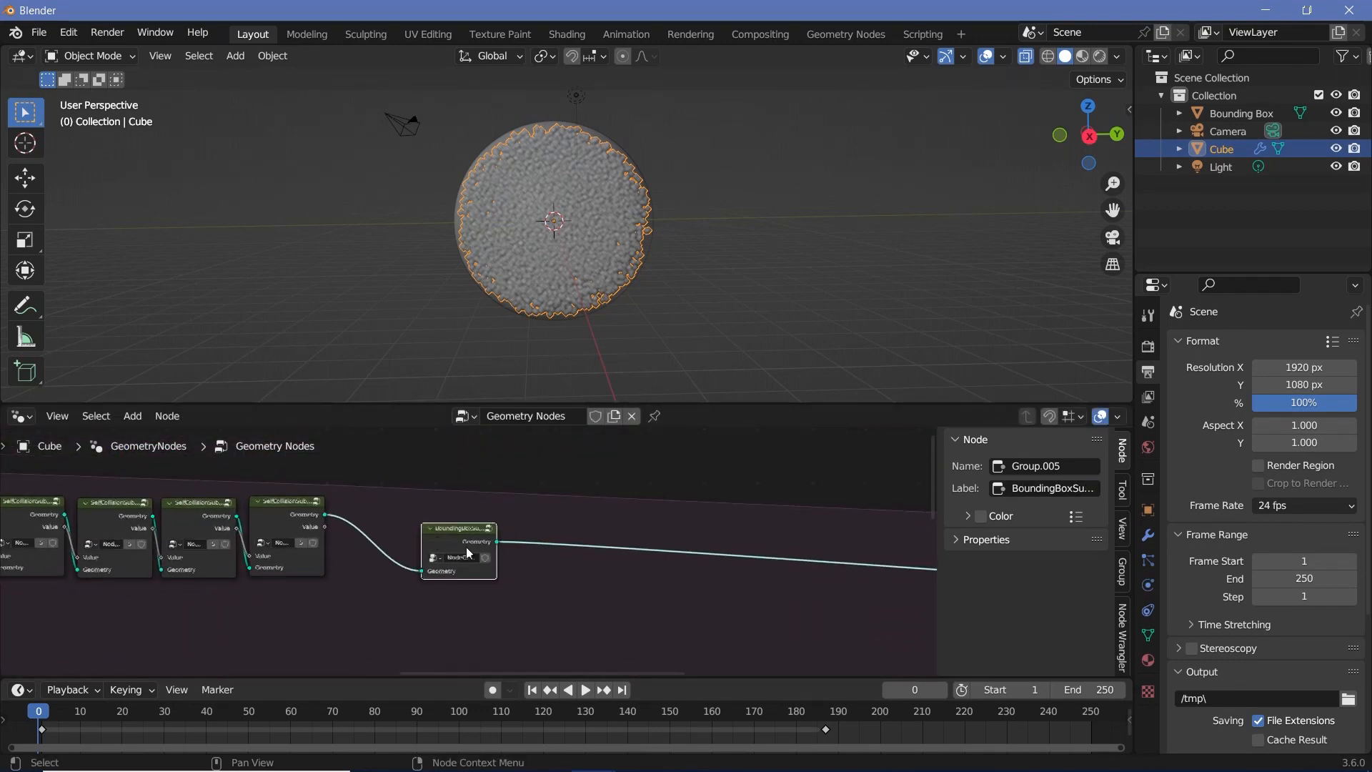
key("shift+d")
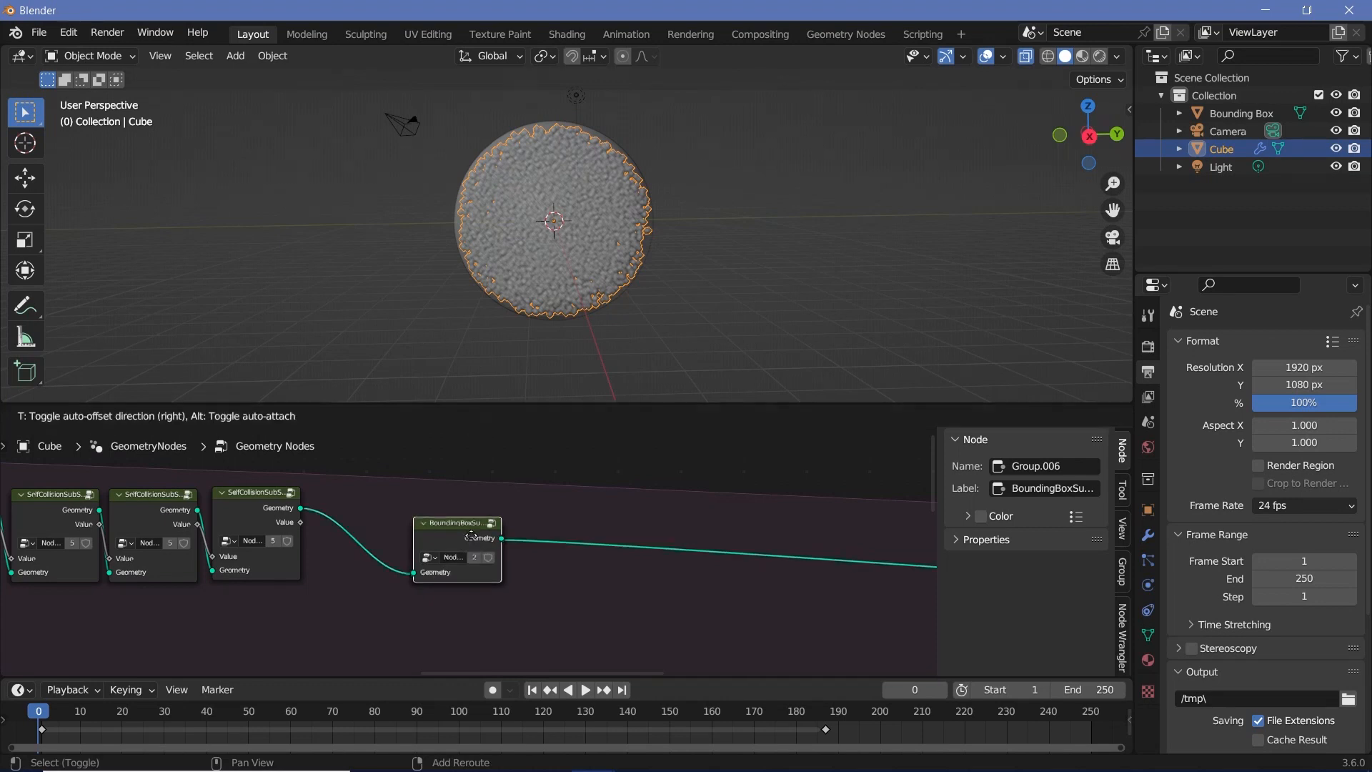
left_click(554, 545)
key("shift+d")
left_click(644, 543)
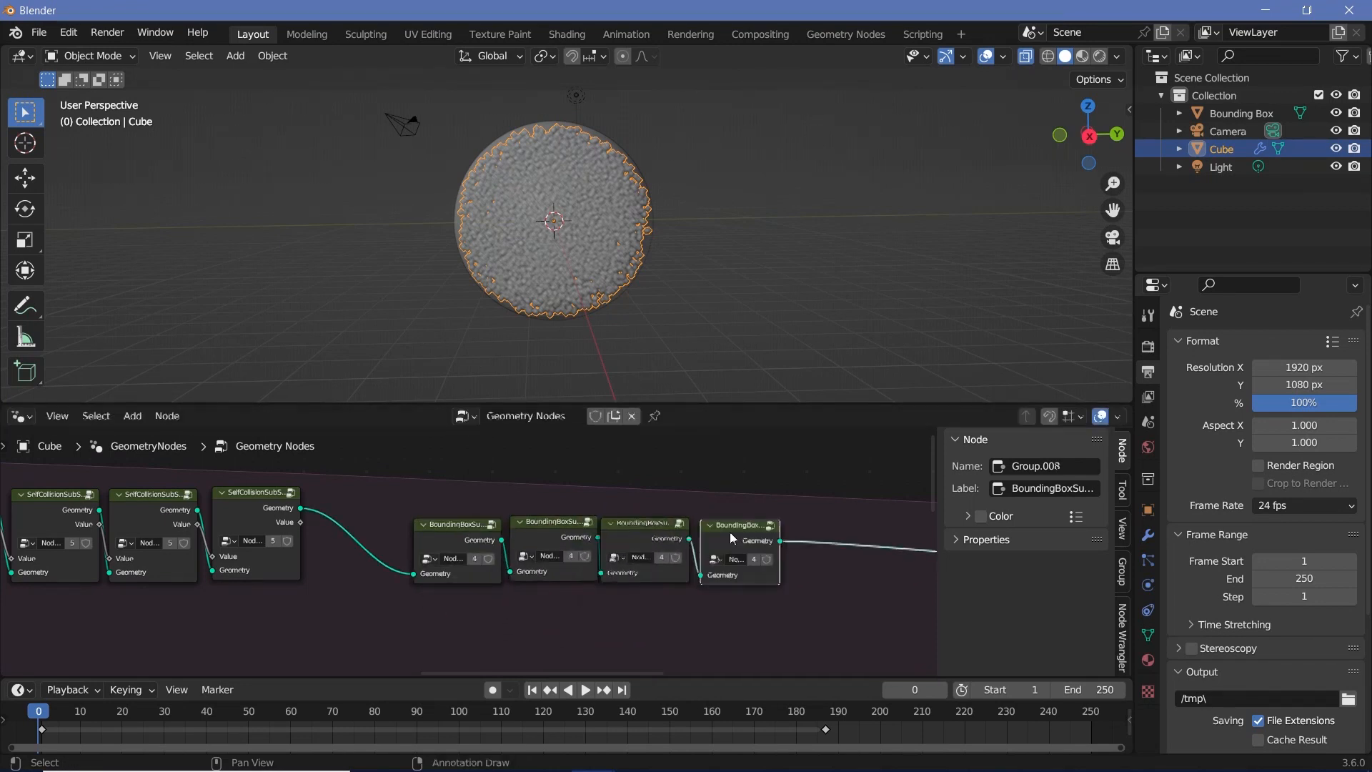
key("shift+d")
left_click(723, 526)
key("shift+d")
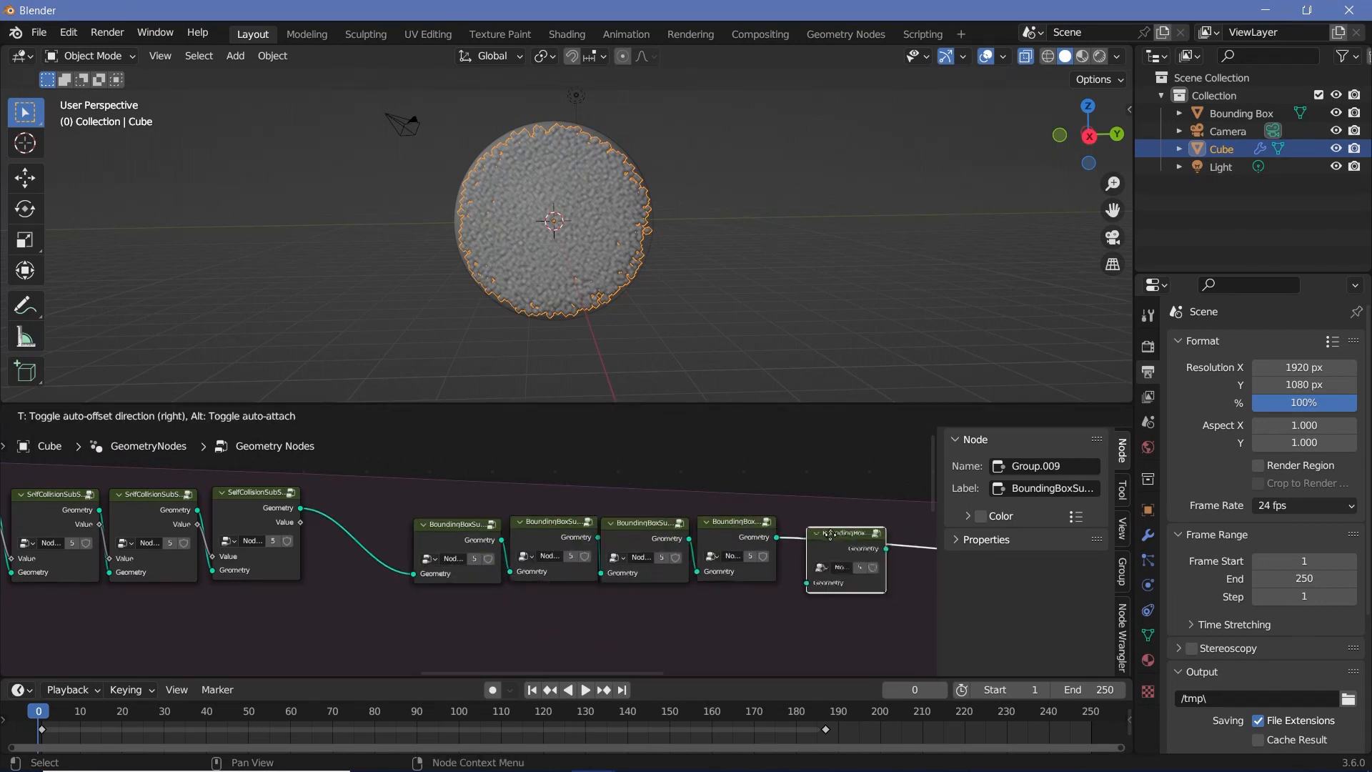
left_click(840, 541)
left_click_drag(847, 530, 806, 530)
left_click(748, 528)
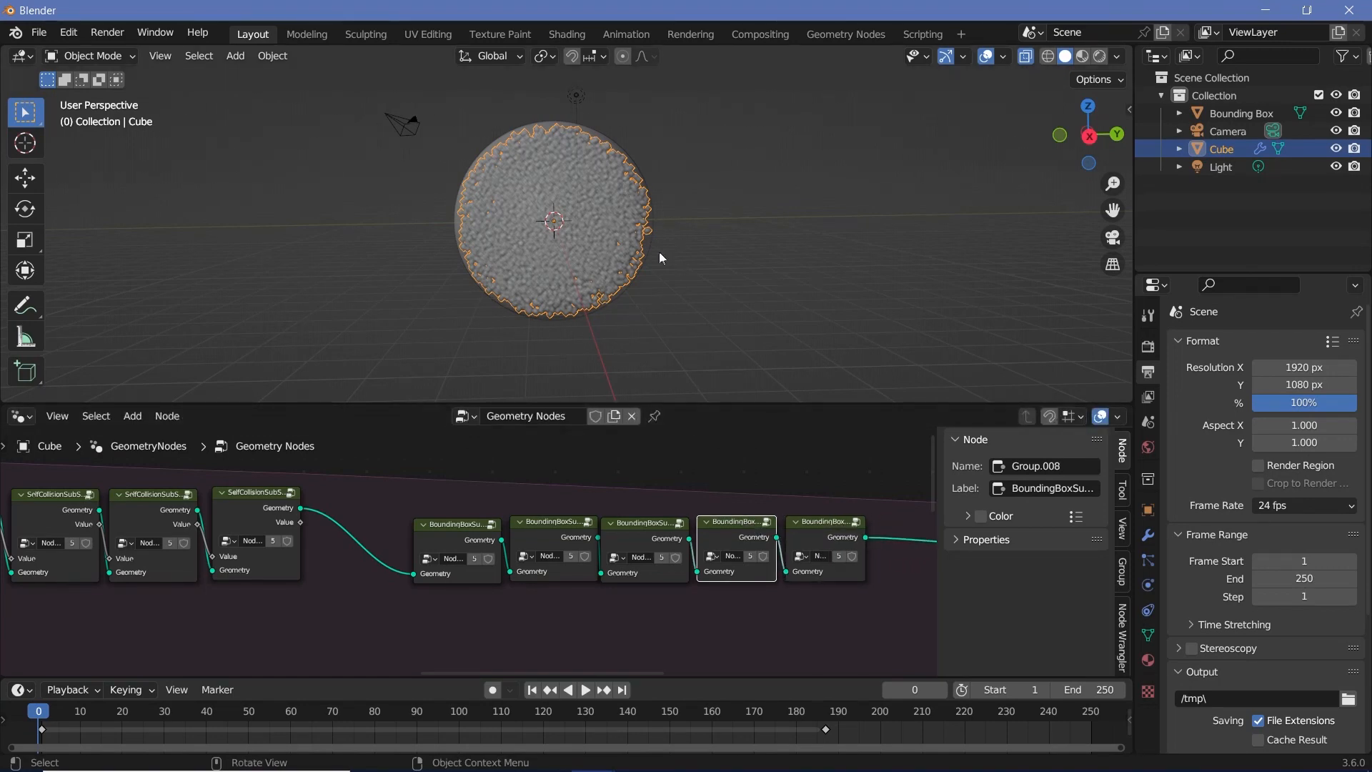
- Play the simulation and move the Bounding Box sphere around to test the chained substeps, cancel the move and stop playback
scroll(573, 566, "down", 3)
scroll(521, 555, "down", 2)
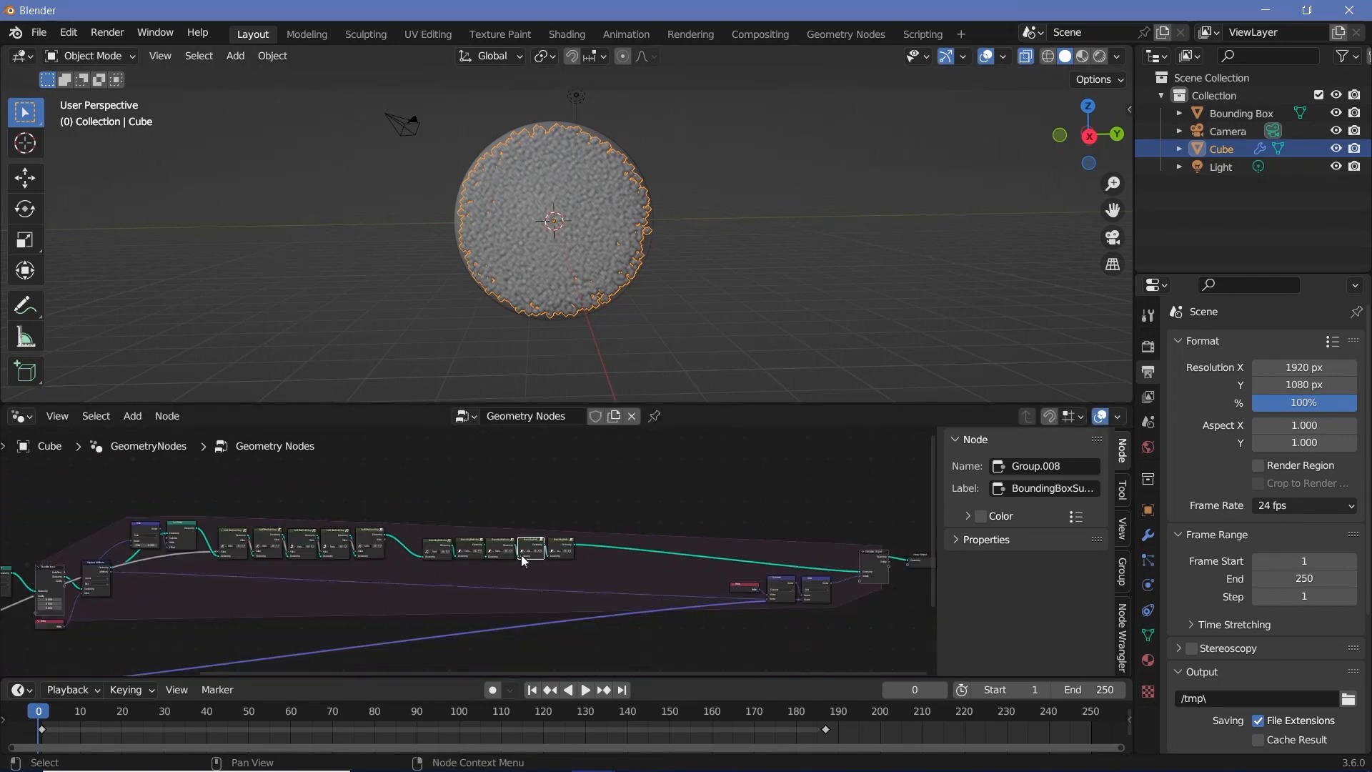
scroll(485, 584, "down", 2)
scroll(471, 547, "up", 6)
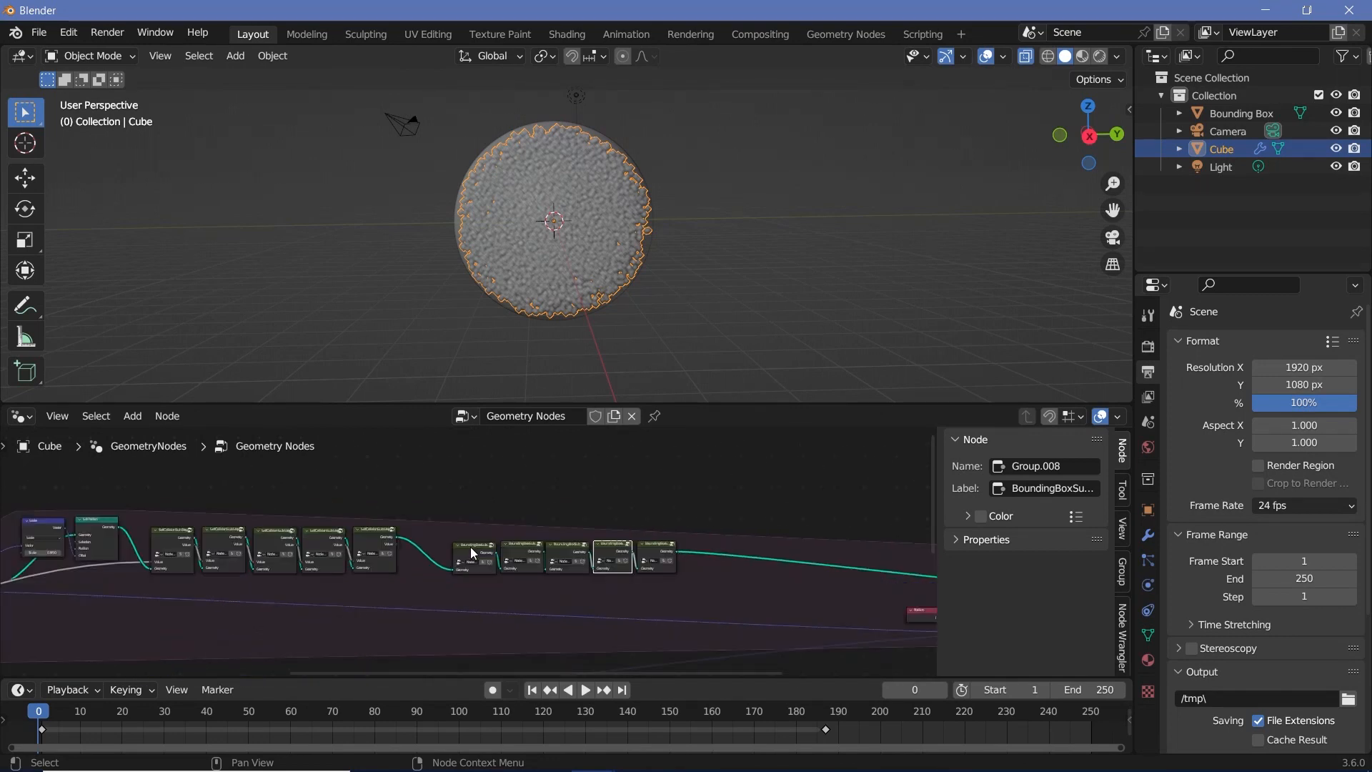
scroll(606, 513, "down", 3)
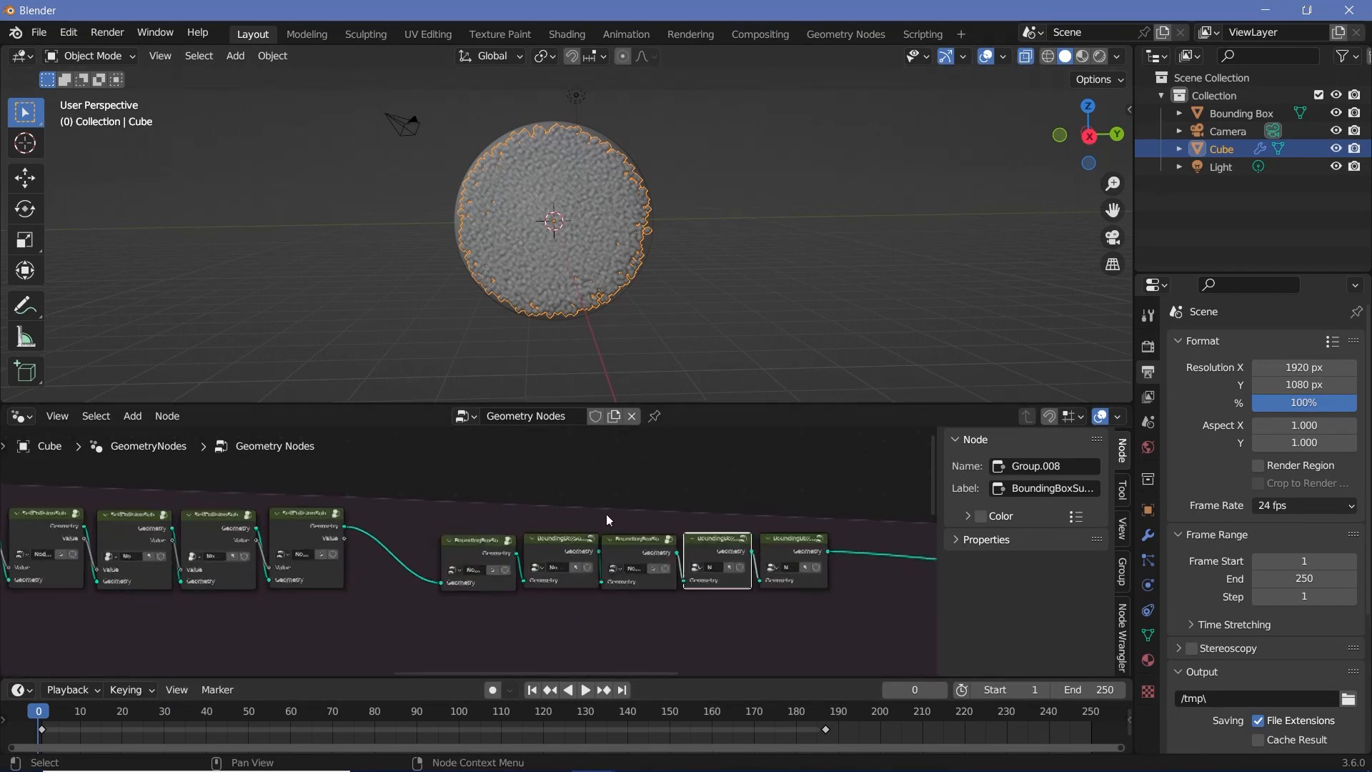
key("space")
left_click(622, 195)
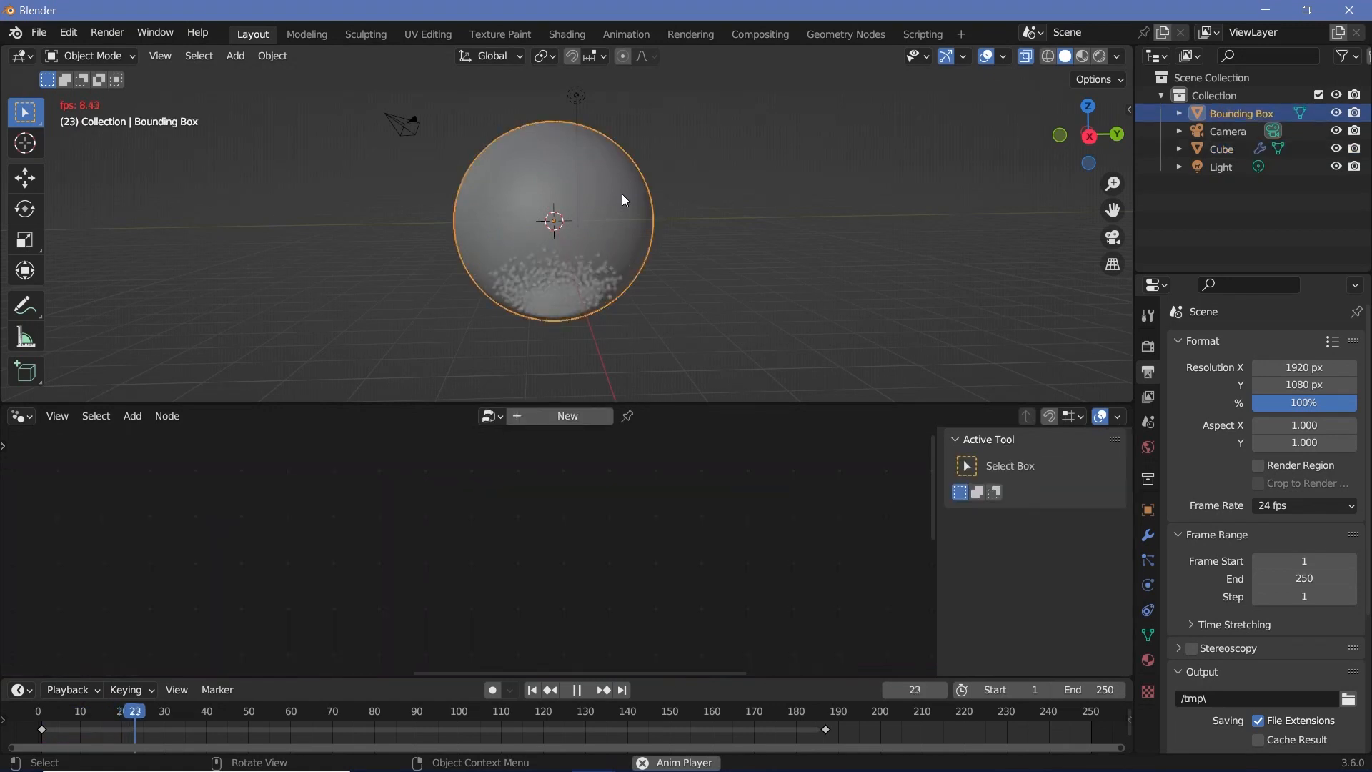
key("g")
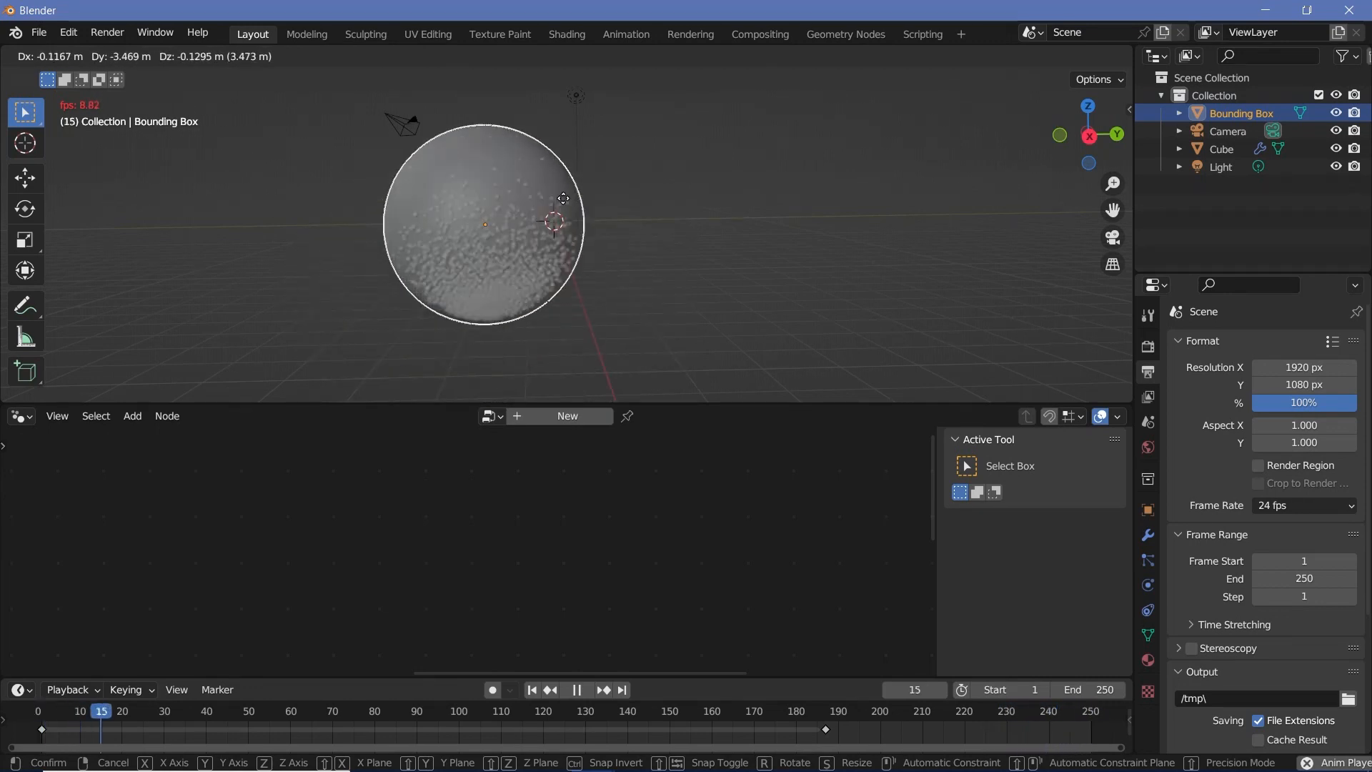
key("Escape")
key("space")
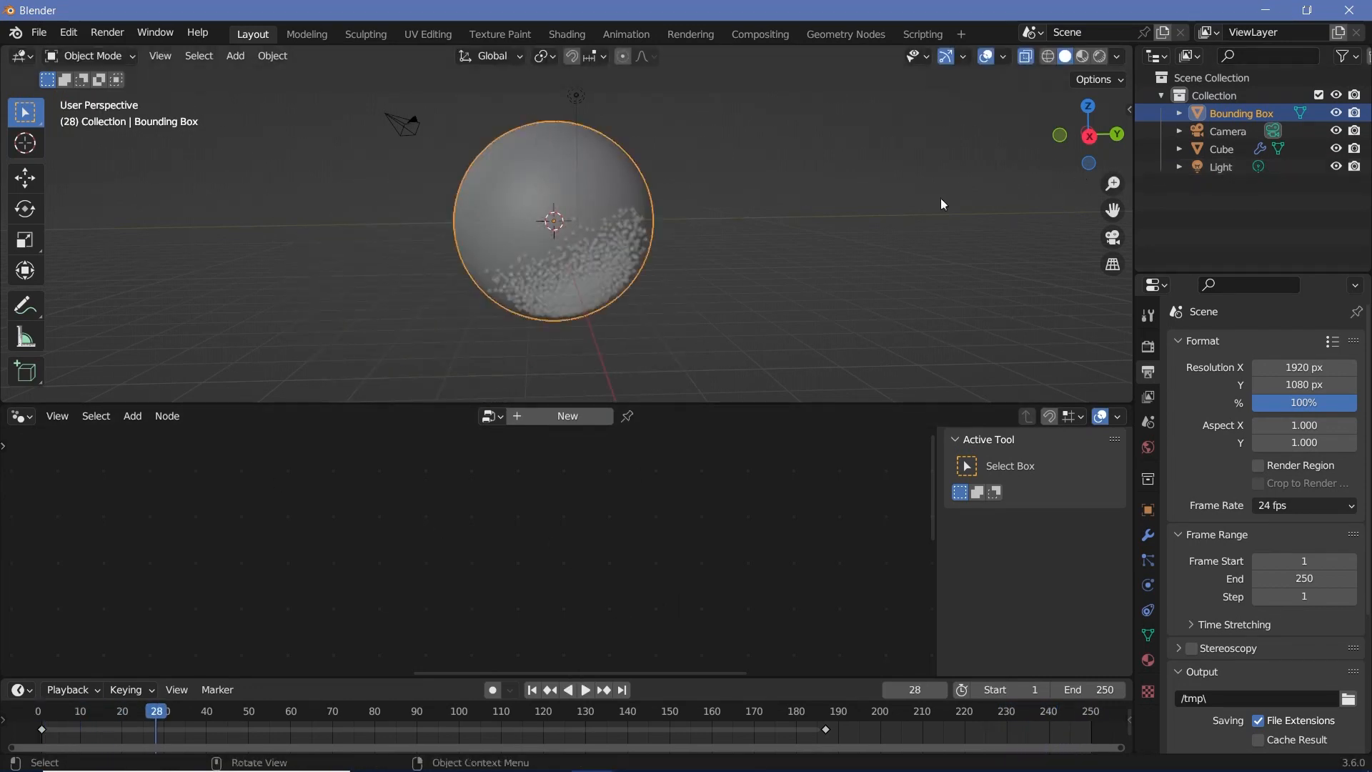
- Select the Cube to show the output end of its node tree, and turn off the viewport overlays
left_click(607, 250)
key("Home")
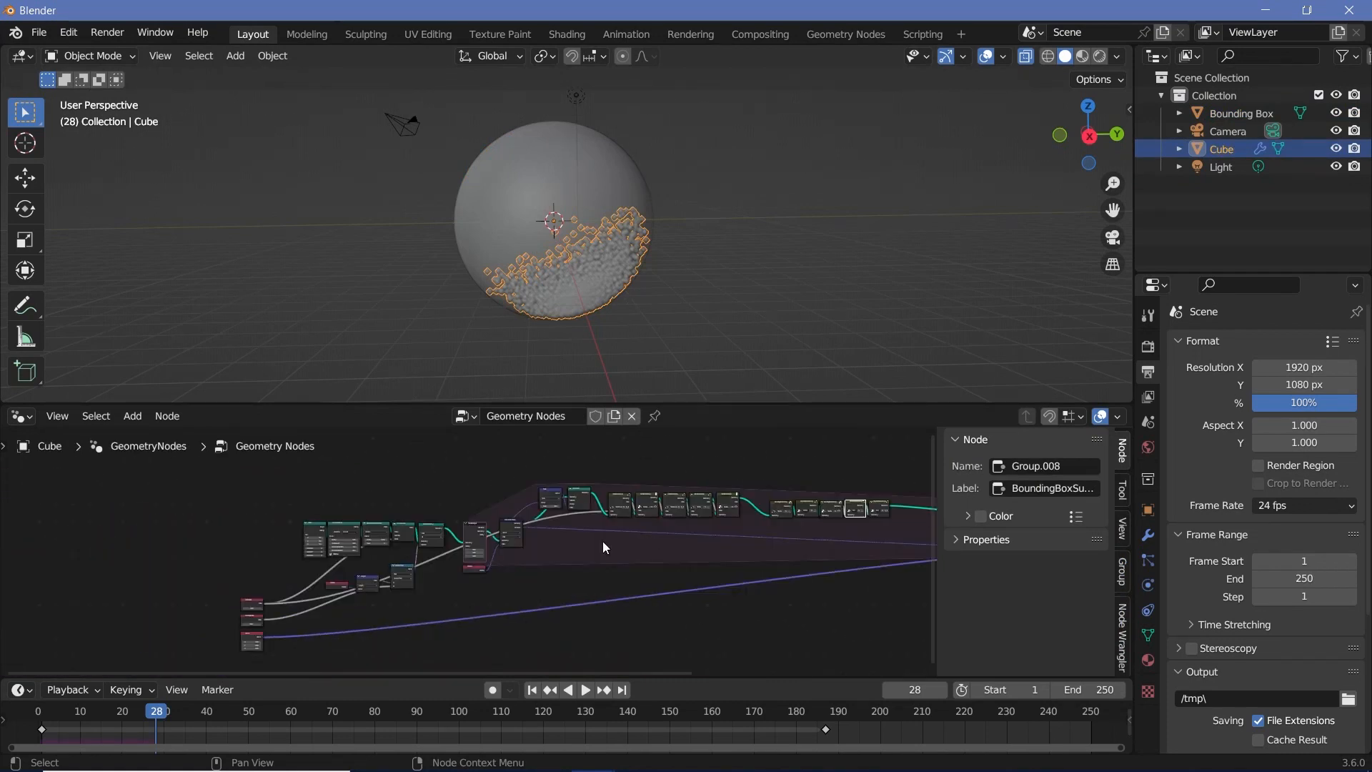
scroll(603, 540, "up", 2)
middle_click_drag(603, 541, 476, 603)
scroll(476, 603, "up", 1)
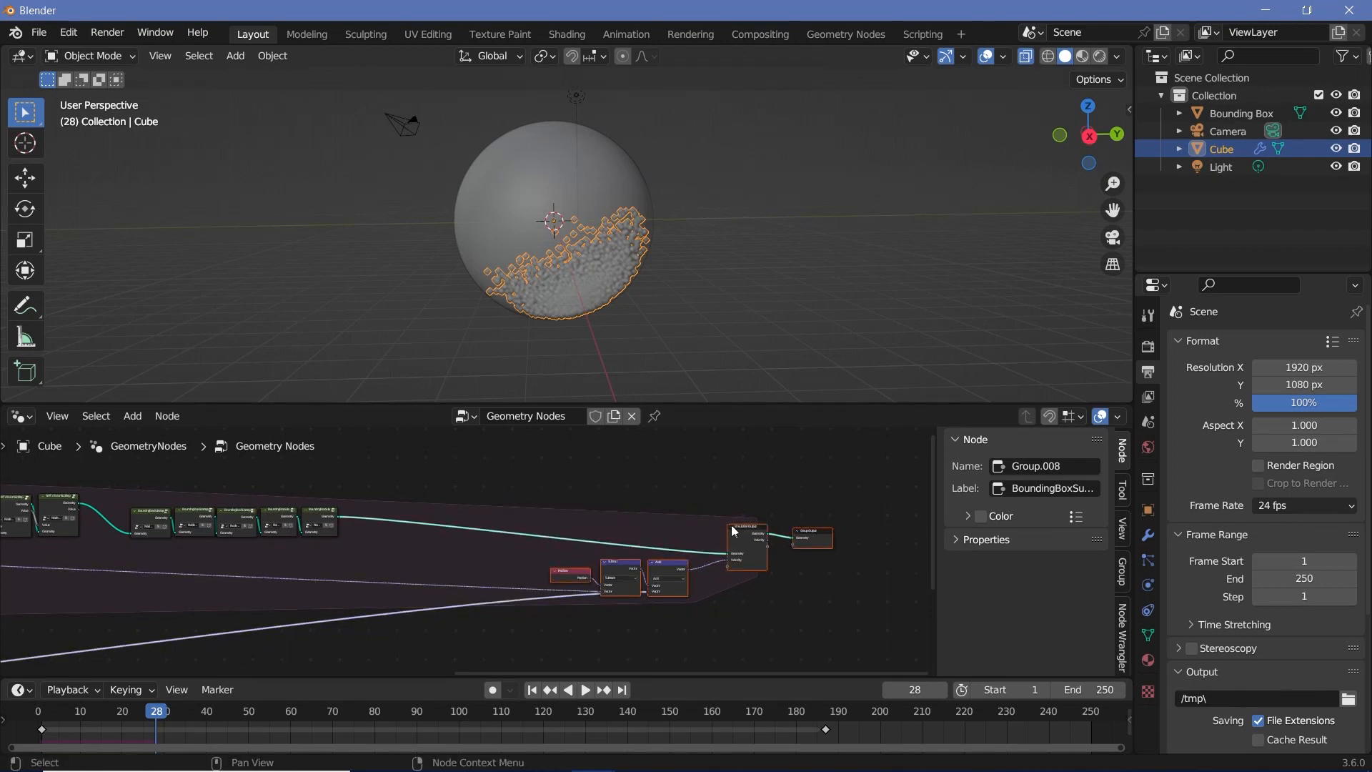
scroll(731, 524, "up", 2)
middle_click_drag(731, 525, 564, 431)
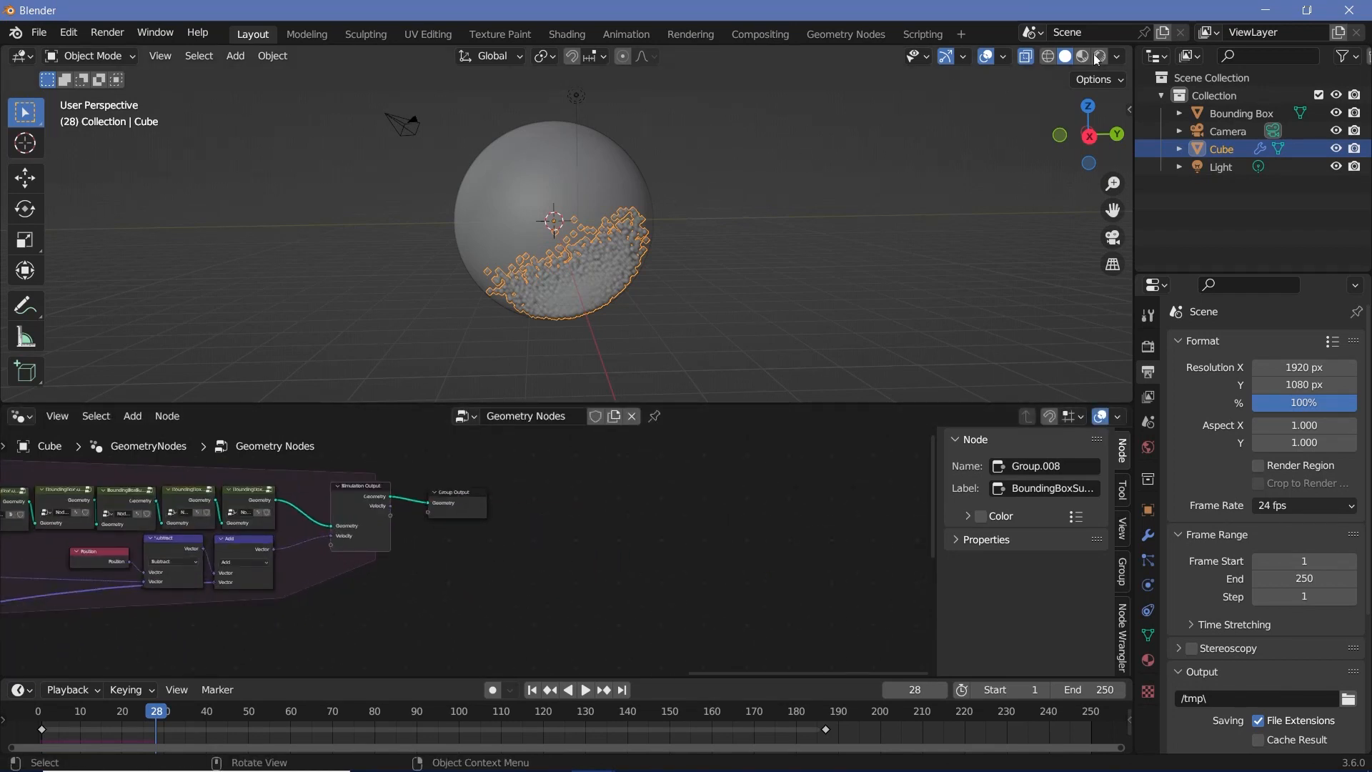
left_click(986, 59)
scroll(771, 227, "up", 5)
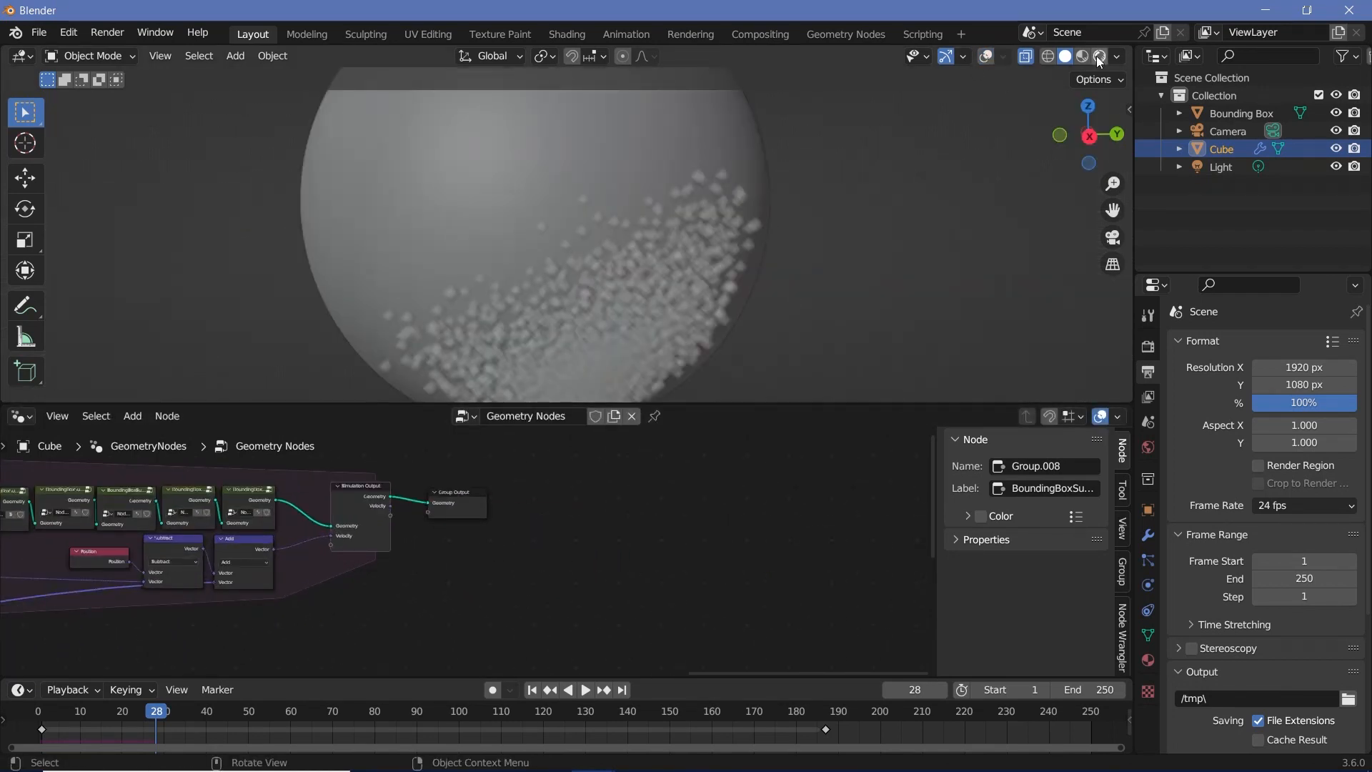
- Try rendered shading with the Bounding Box hidden, and restore the sphere's visibility and solid shading
left_click(1099, 57)
left_click(1335, 113)
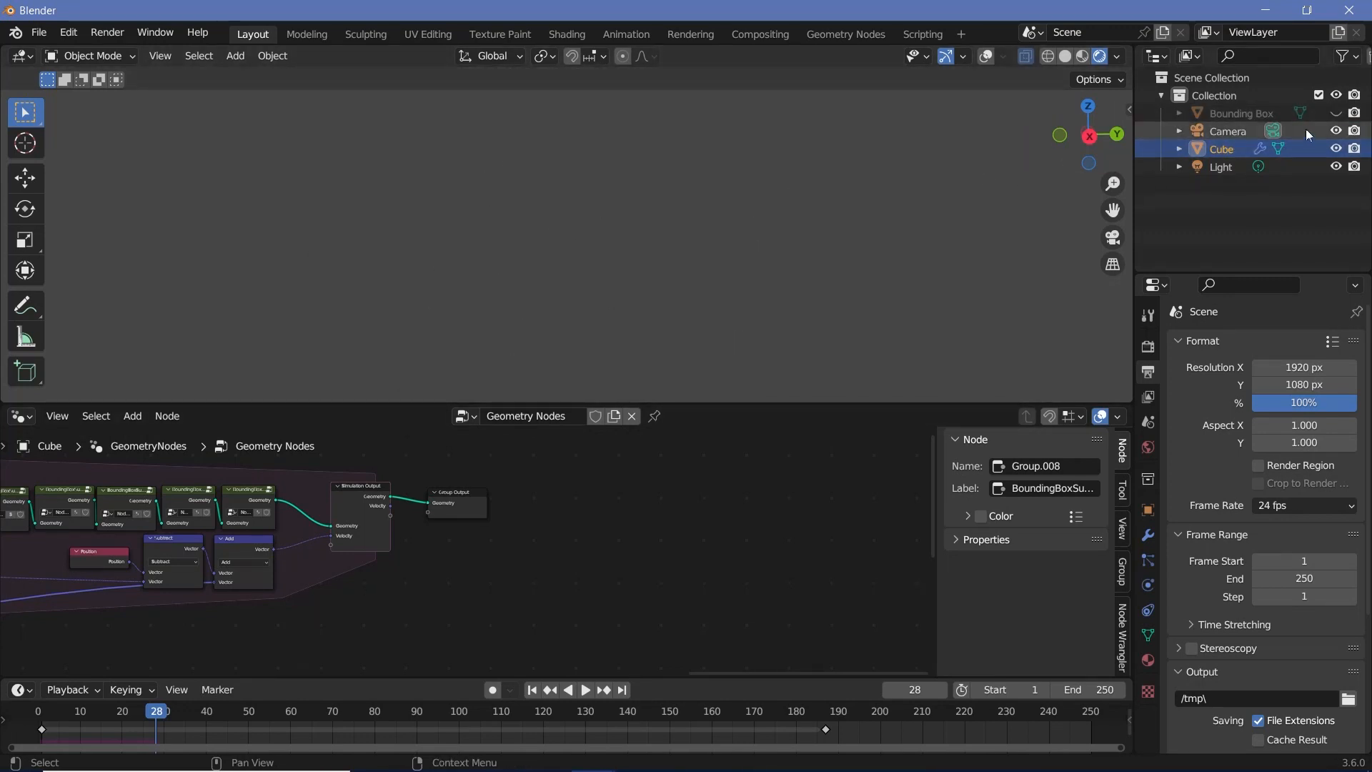
left_click(1336, 113)
key("z")
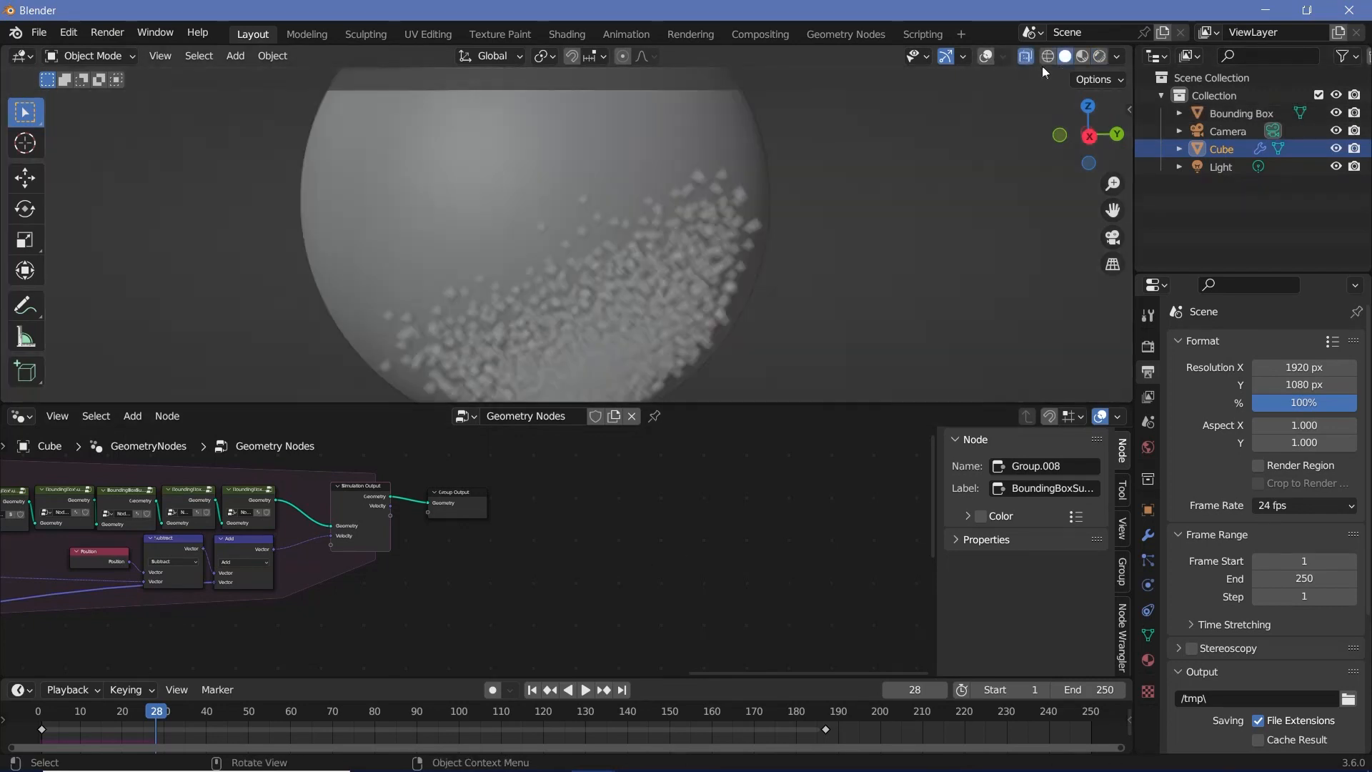
- Move the Group Output away and insert an Instance on Points node between it and the Simulation Output
left_click_drag(457, 501, 707, 502)
scroll(485, 556, "up", 1)
key("shift+a")
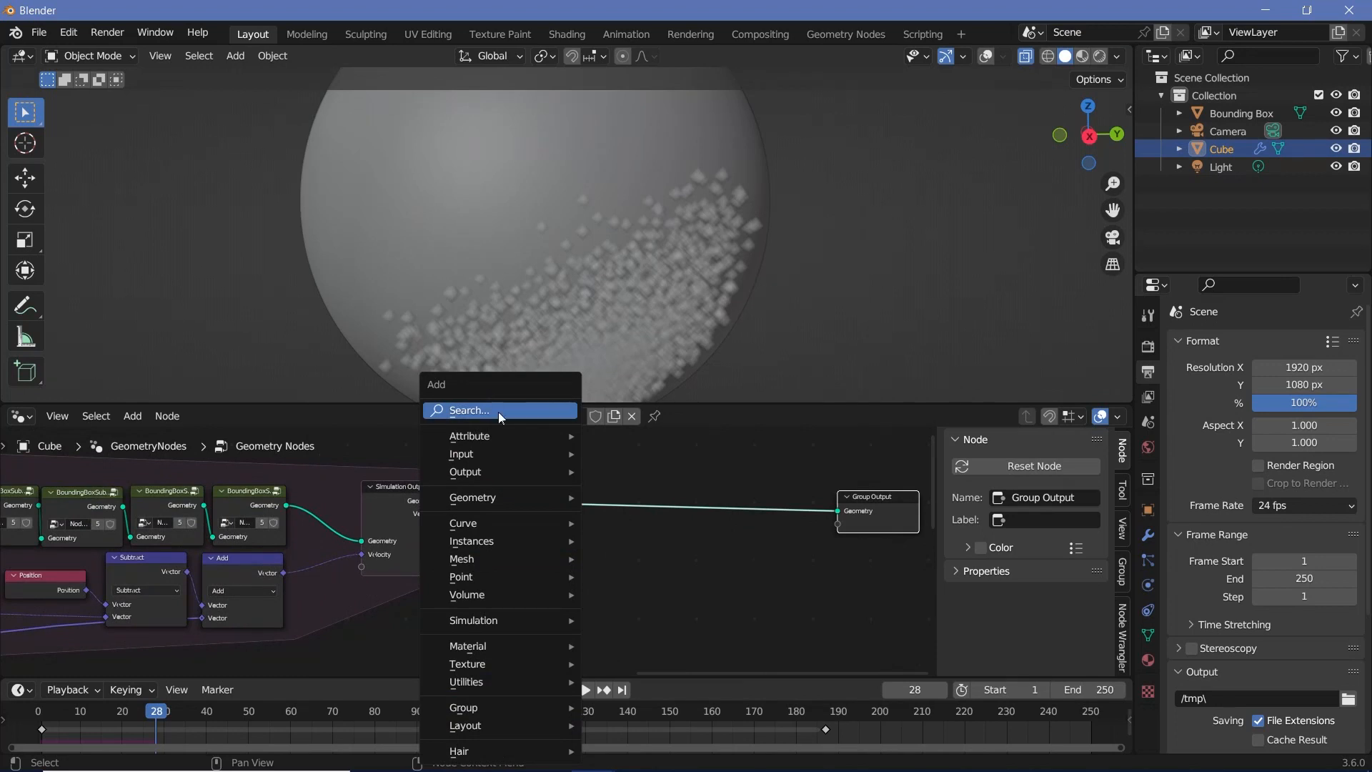
left_click(499, 412)
type("instance on")
key("Return")
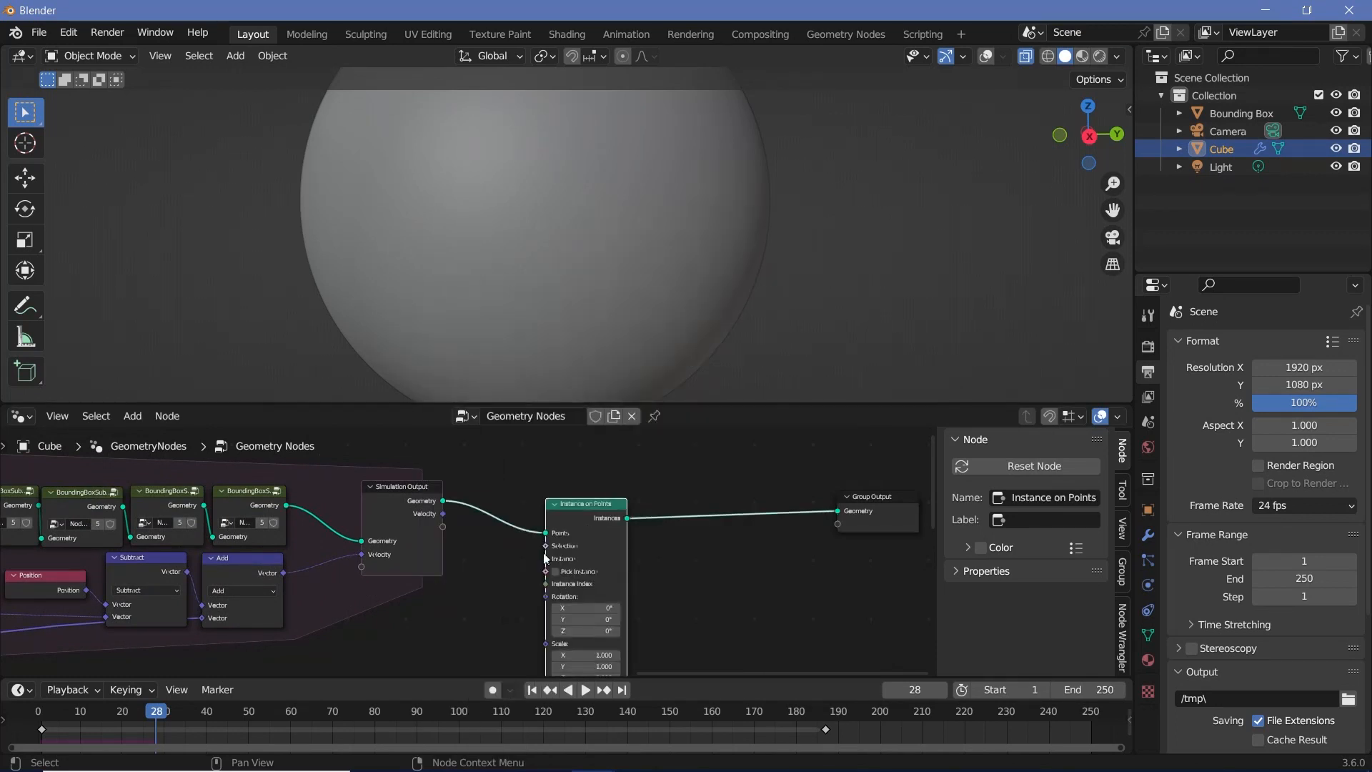
left_click(568, 505)
- Add an Ico Sphere node and connect its mesh to the Instance input of Instance on Points
key("shift+a")
left_click(538, 411)
type("ico")
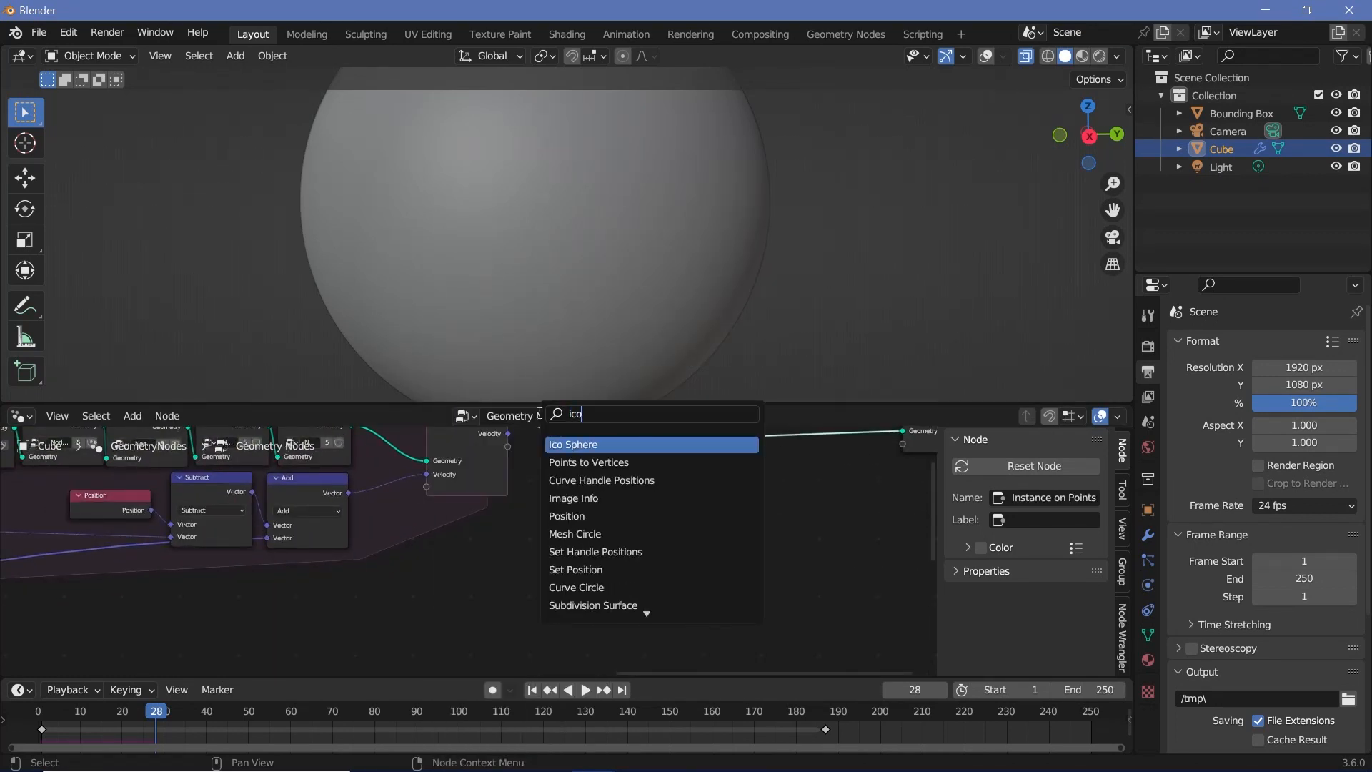
key("Return")
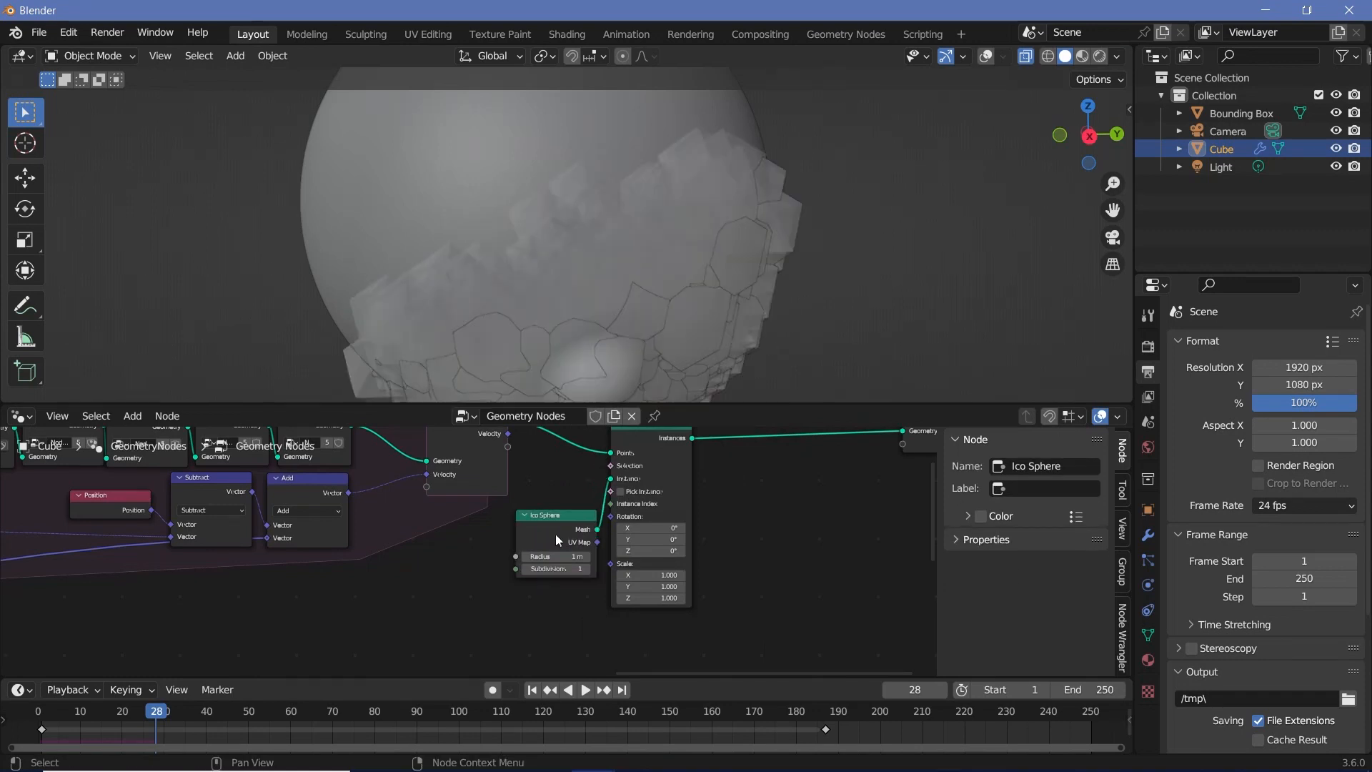
left_click(512, 550)
- Connect the Point Radius value to the Ico Sphere's Radius, and set its Subdivisions to 4
scroll(506, 534, "down", 4)
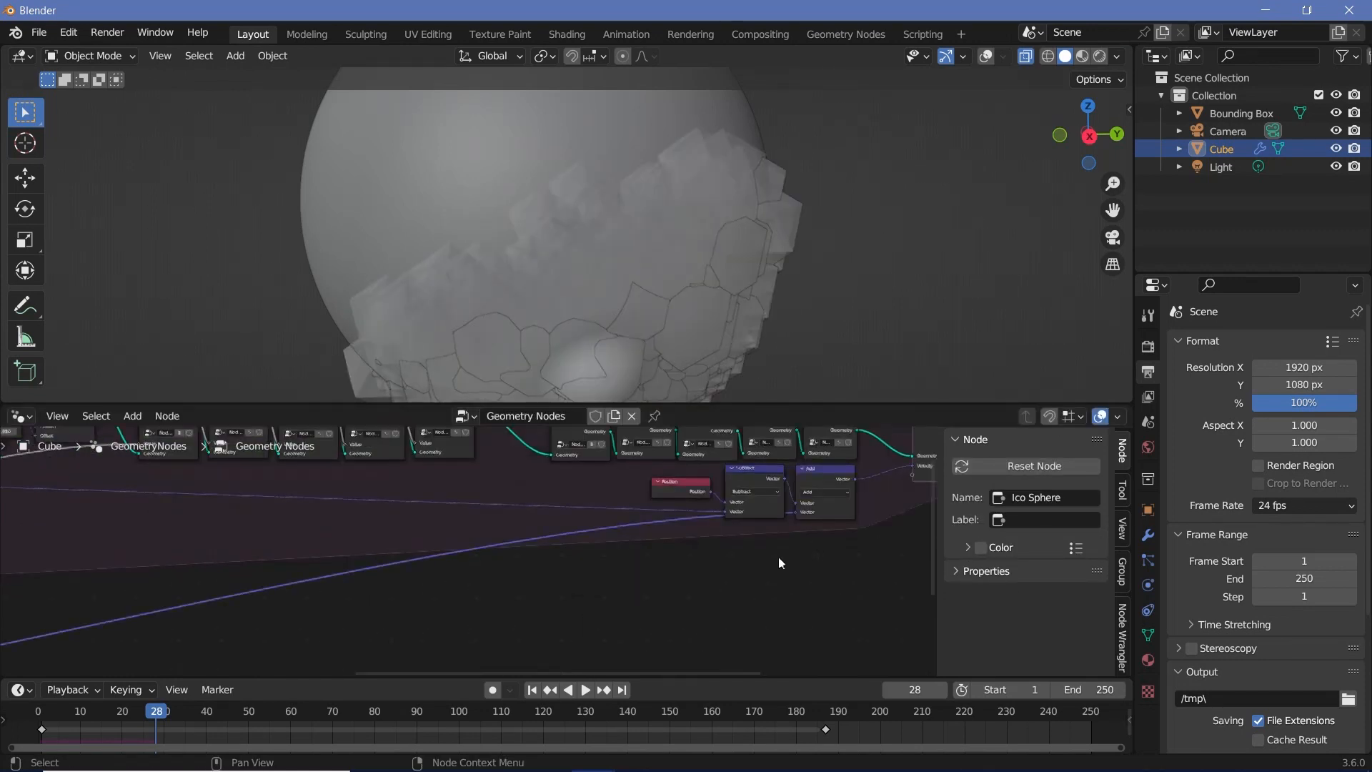
scroll(653, 515, "up", 2)
left_click(583, 530)
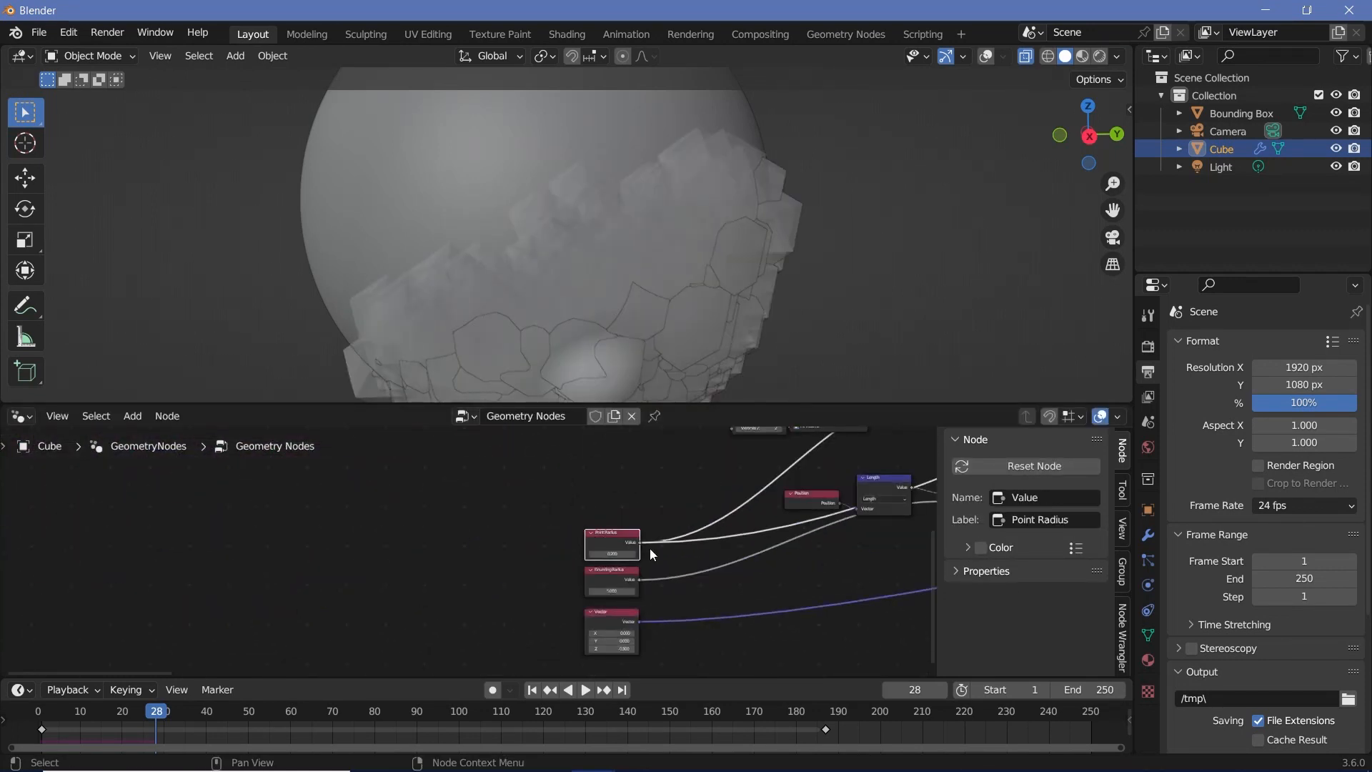
left_click_drag(641, 547, 606, 625)
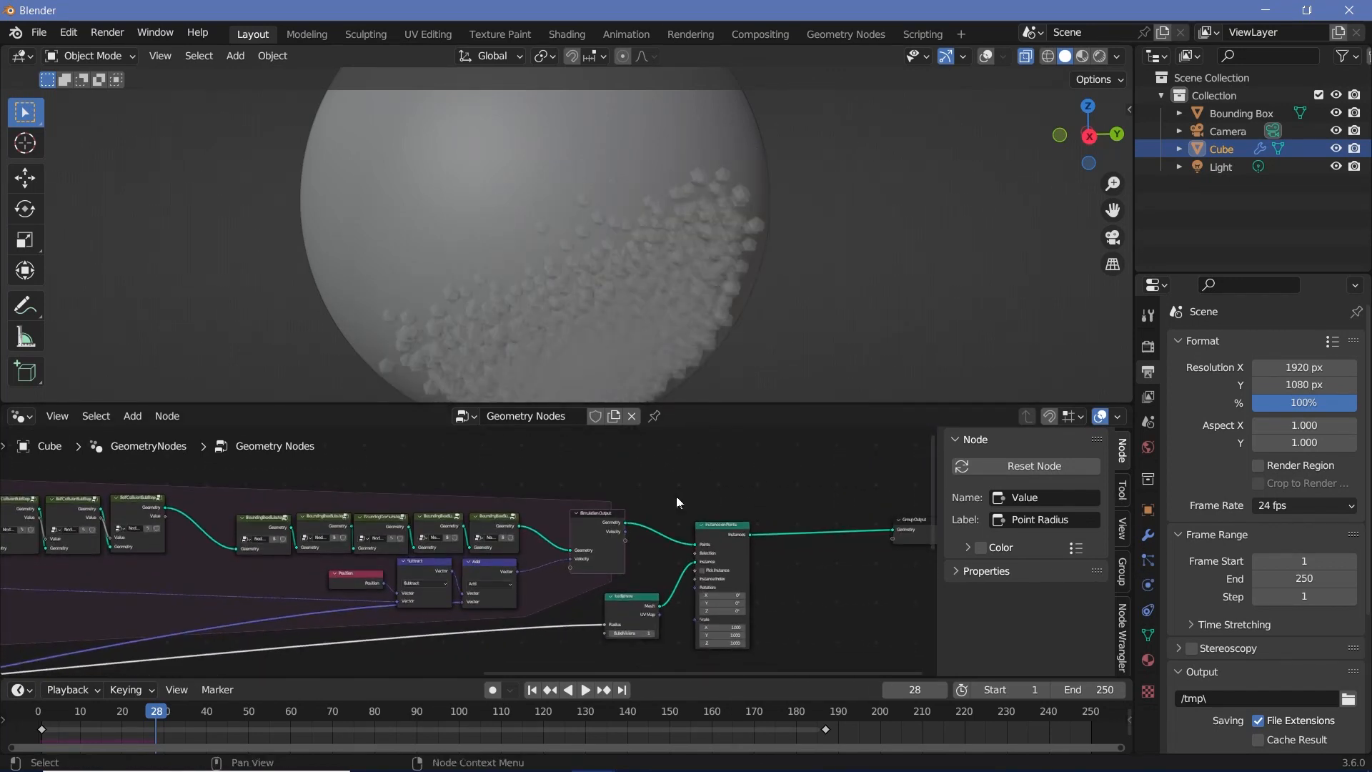
scroll(632, 591, "up", 5)
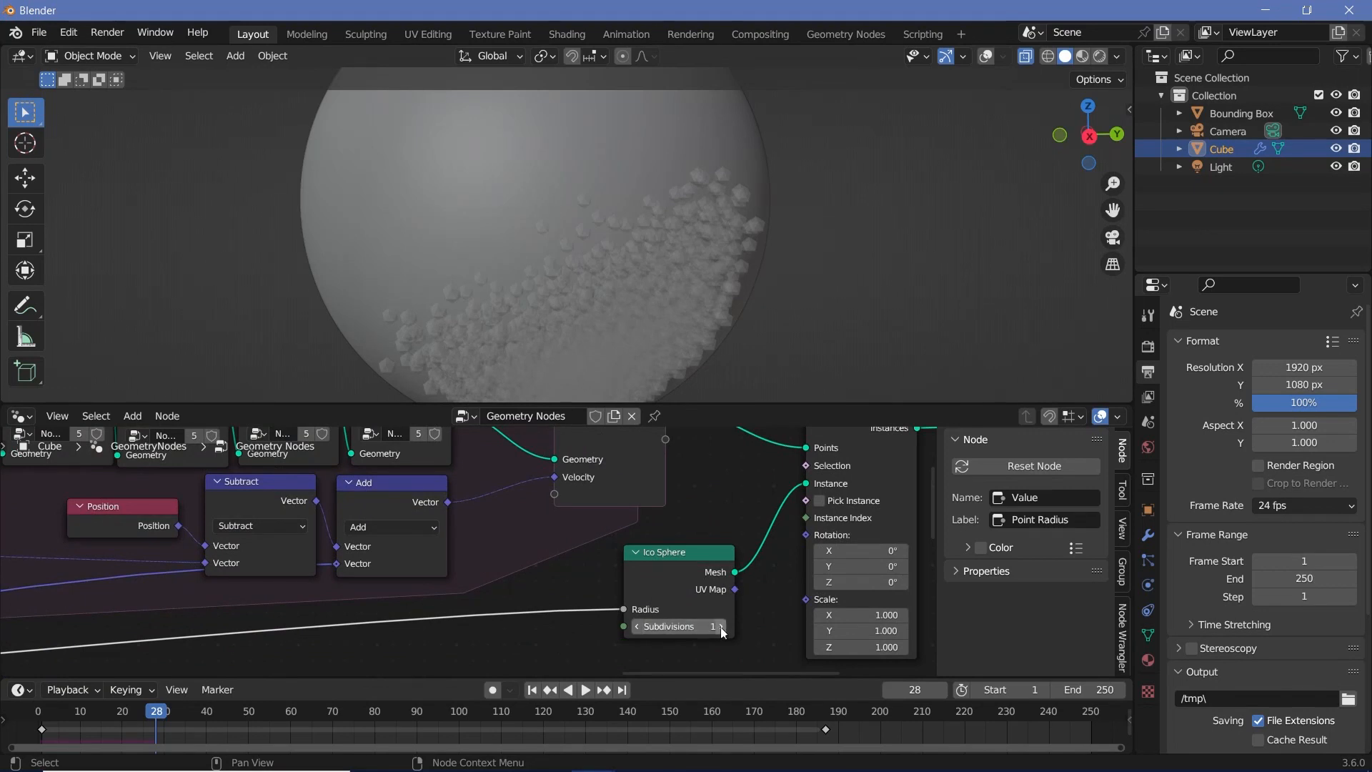
left_click(721, 628)
left_click(721, 628)
left_click(722, 628)
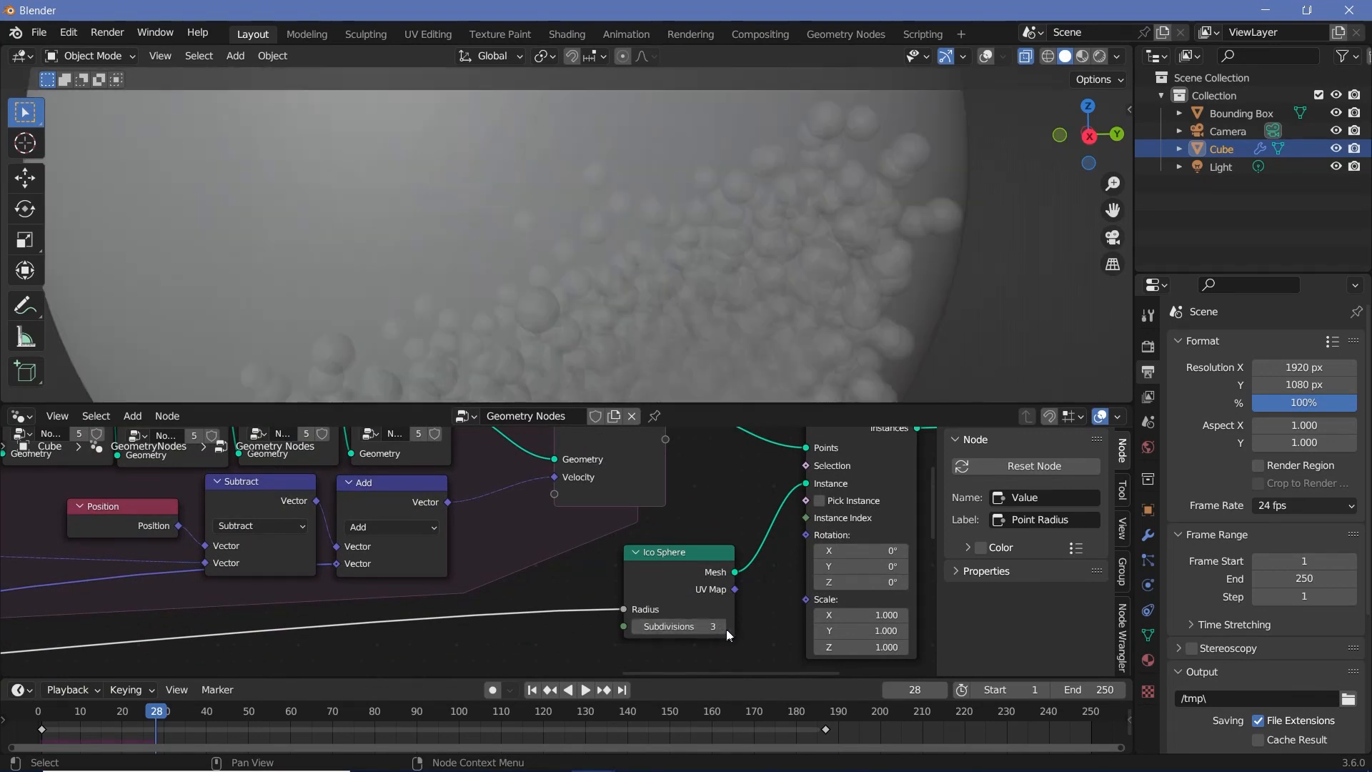
- Add a Math node near the Ico Sphere's Radius link and set its operation to Multiply
scroll(600, 619, "down", 3)
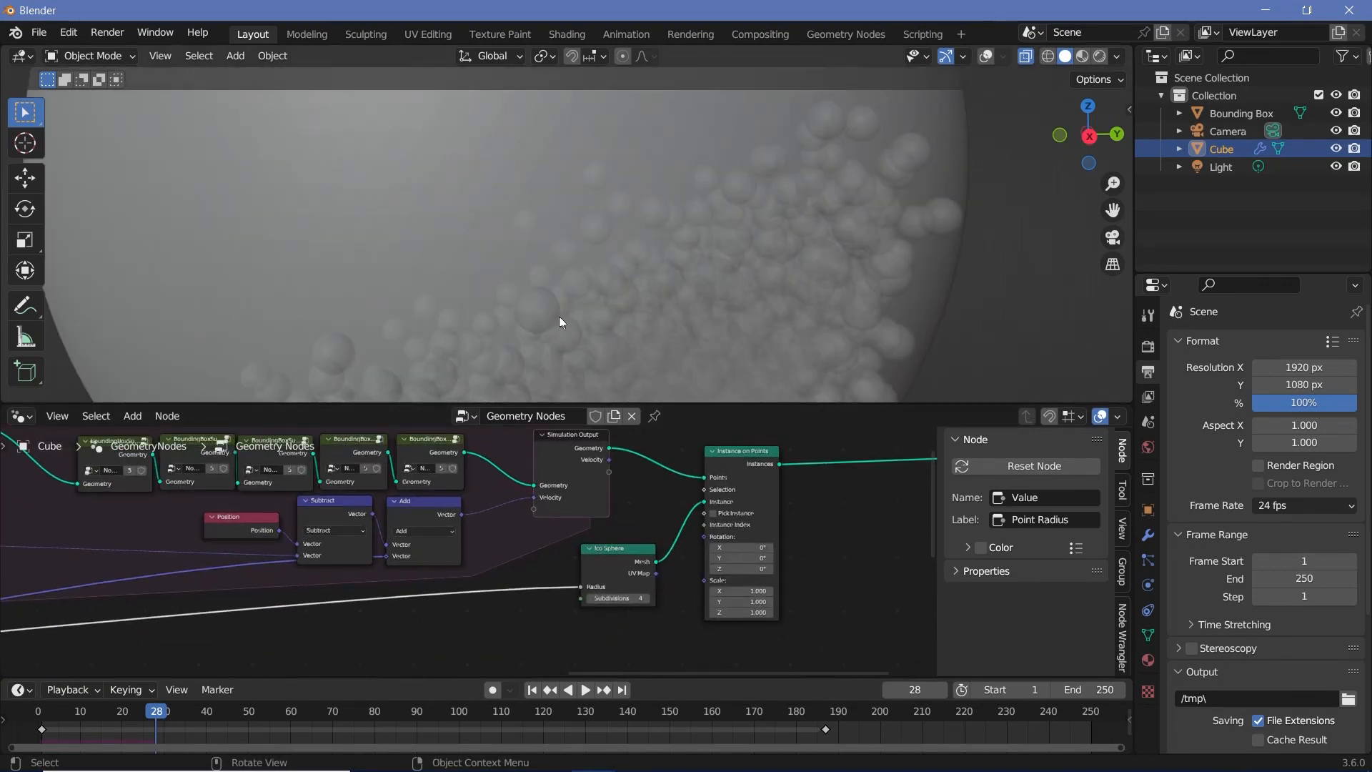
middle_click_drag(183, 640, 927, 473)
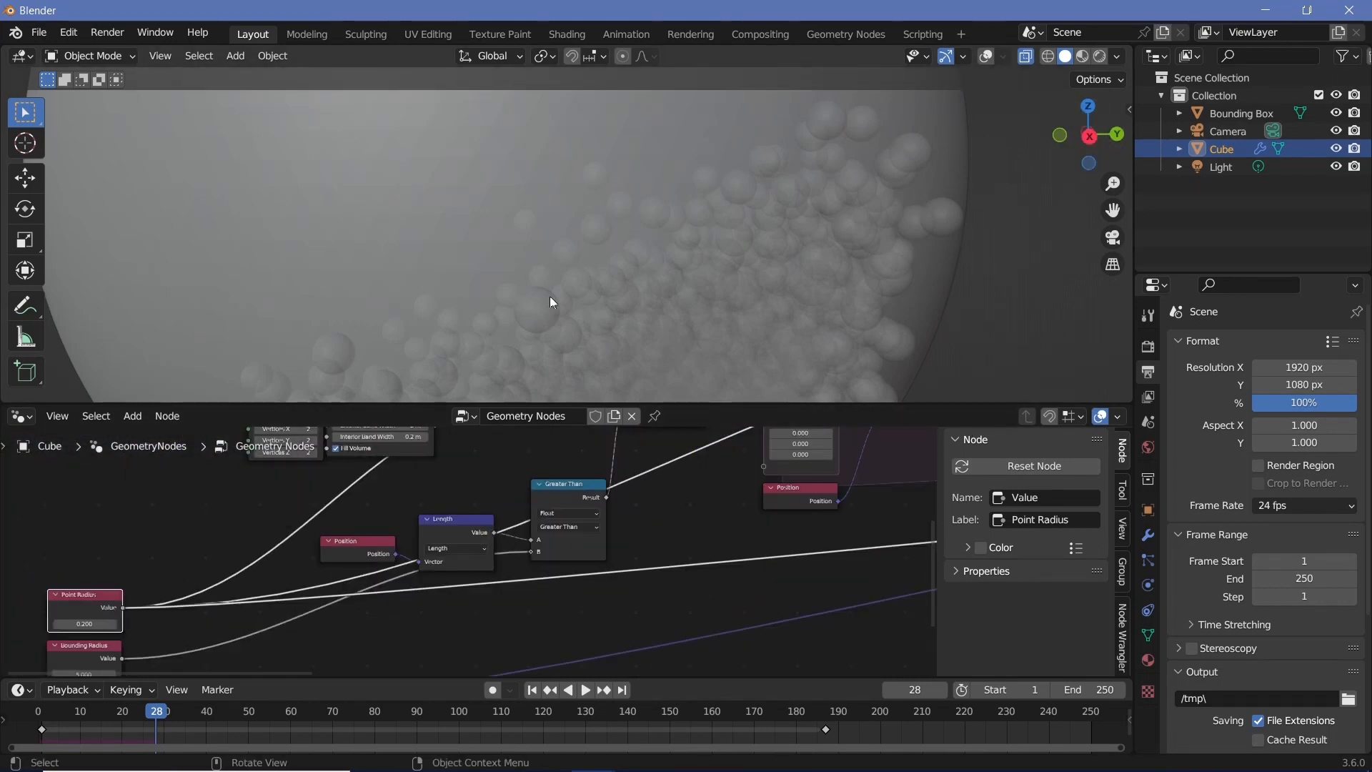
scroll(717, 336, "down", 3)
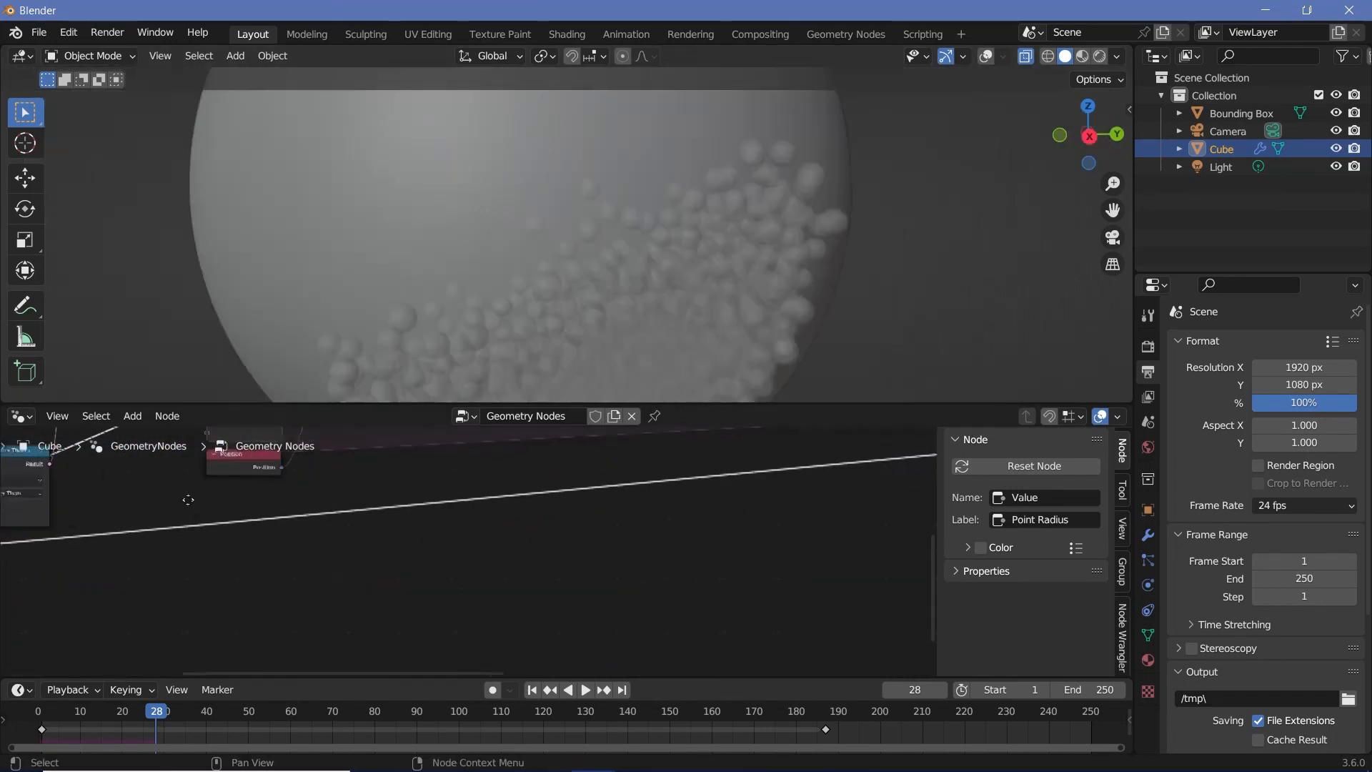
middle_click_drag(915, 514, 735, 564)
key("shift+a")
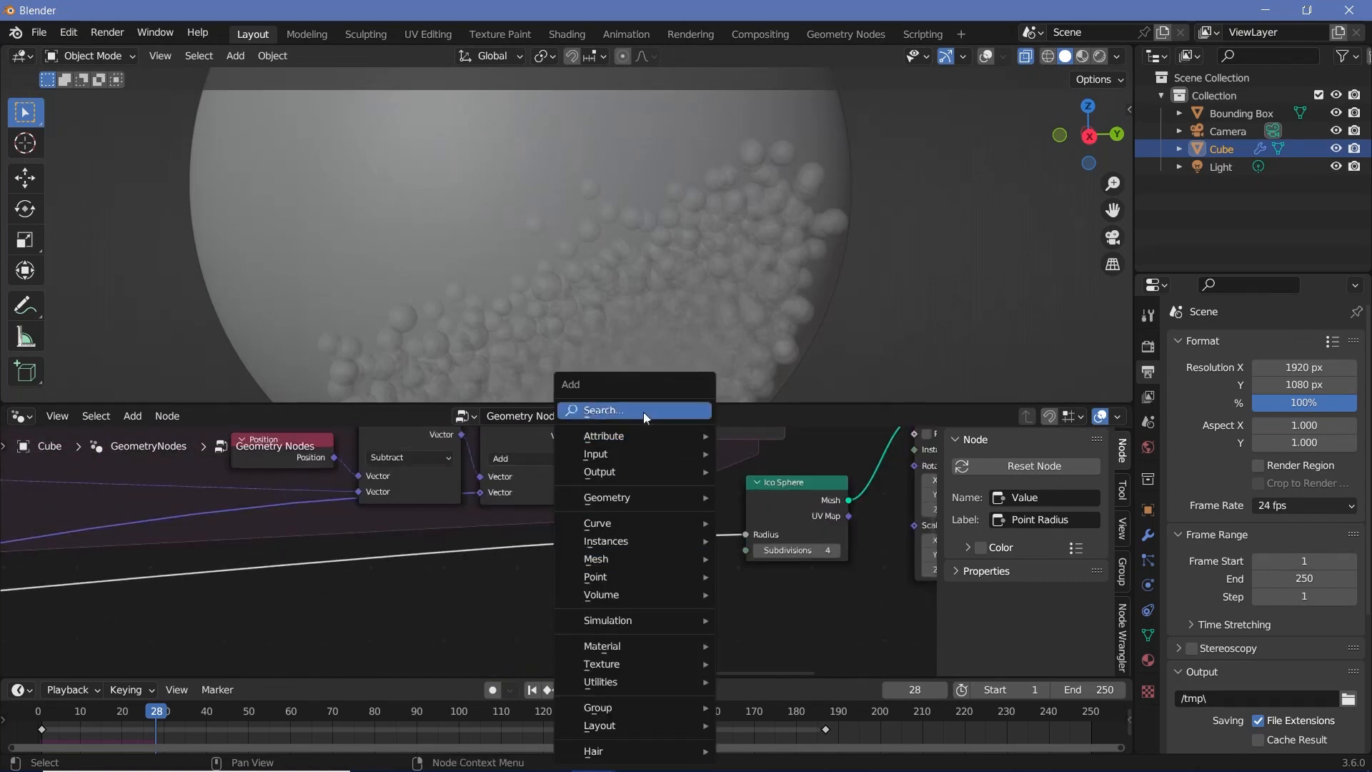
left_click(643, 412)
type("ma")
key("Return")
left_click(653, 601)
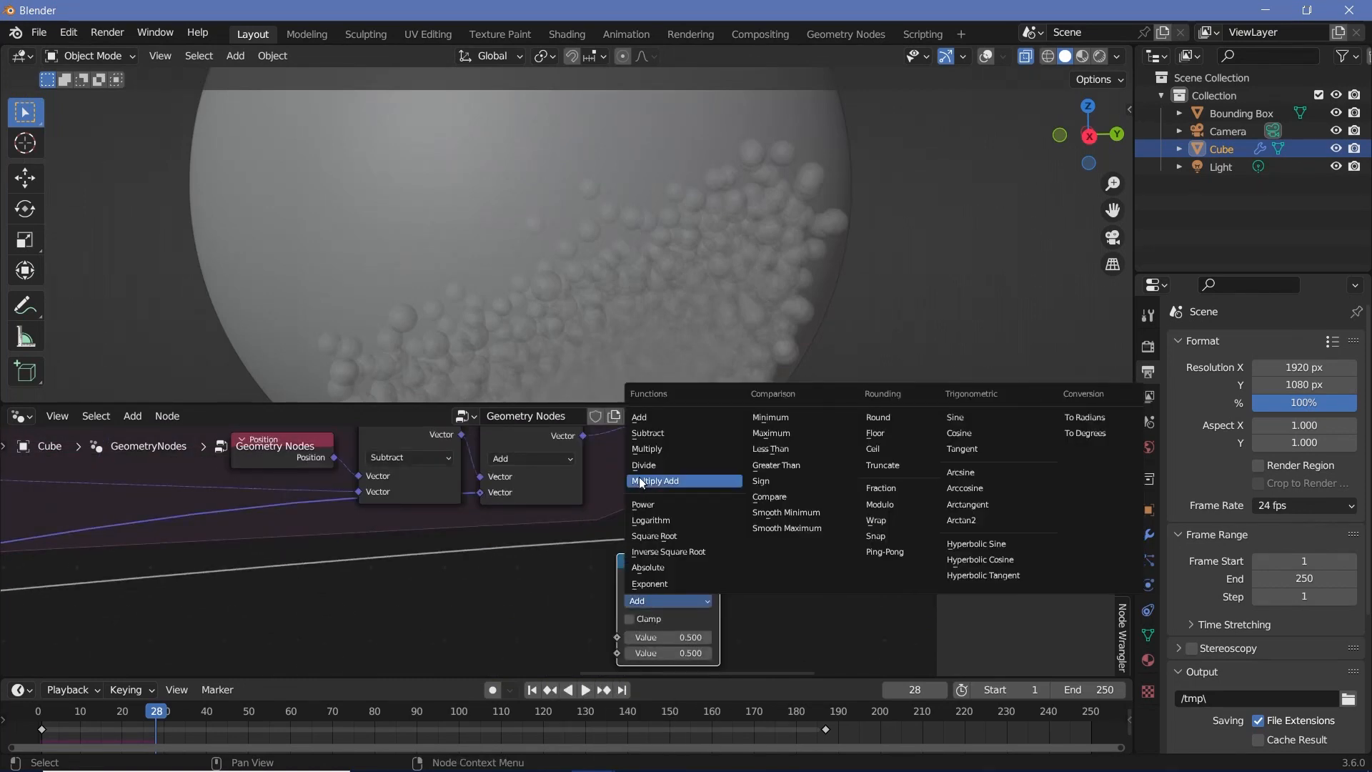
left_click(656, 450)
- Set the Multiply node's second value to 0.9 and insert it between Point Radius and the Ico Sphere's Radius
key("n")
scroll(692, 564, "up", 2)
left_click(670, 608)
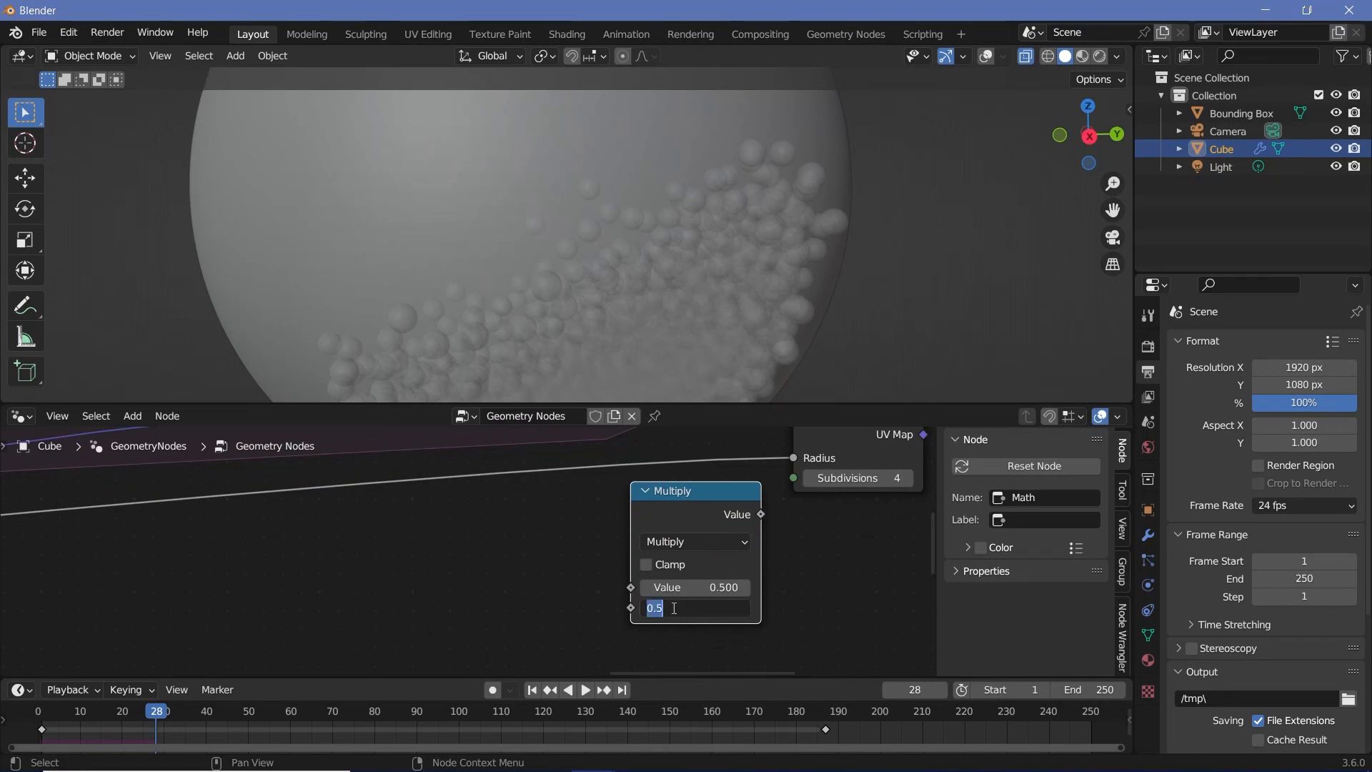
key("Return")
left_click_drag(685, 537, 643, 491)
- Add a Set Shade Smooth node between Instance on Points and the Group Output
scroll(647, 478, "down", 3)
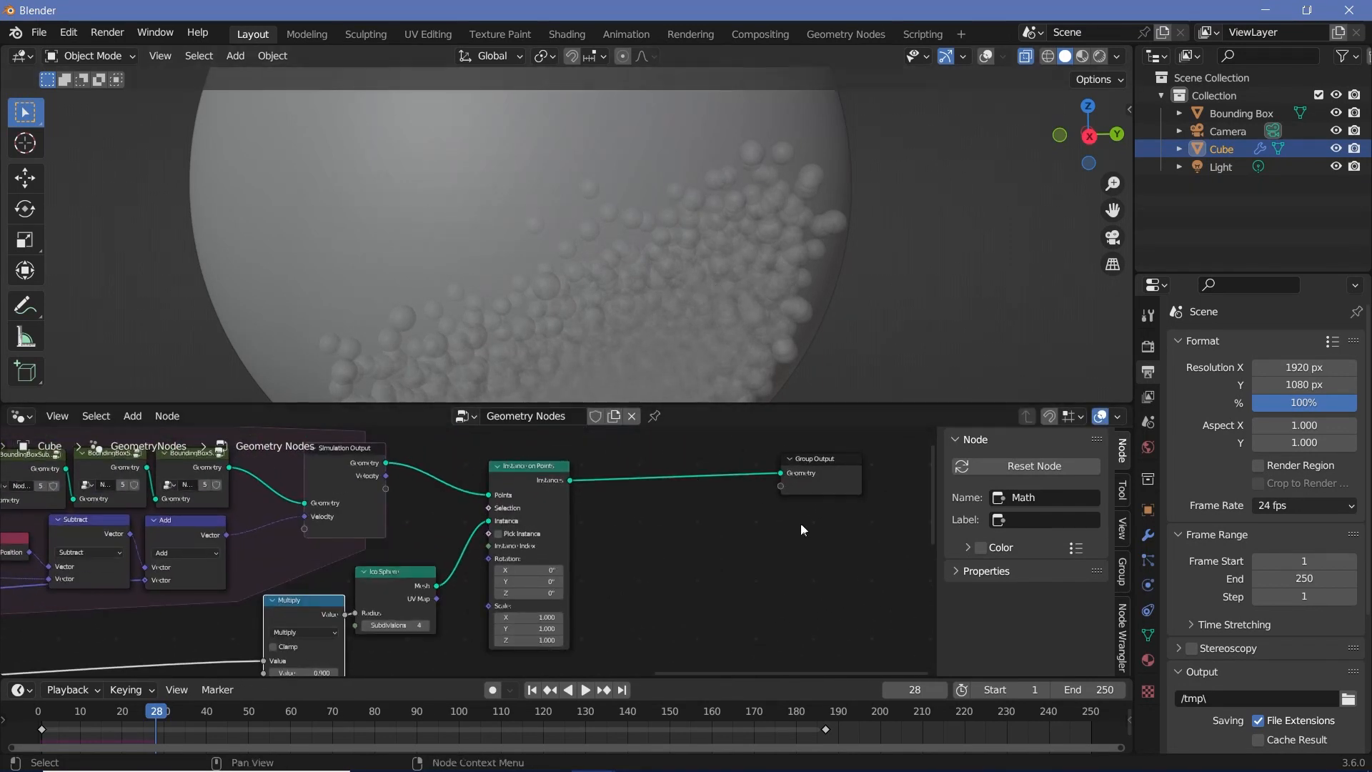
key("shift+a")
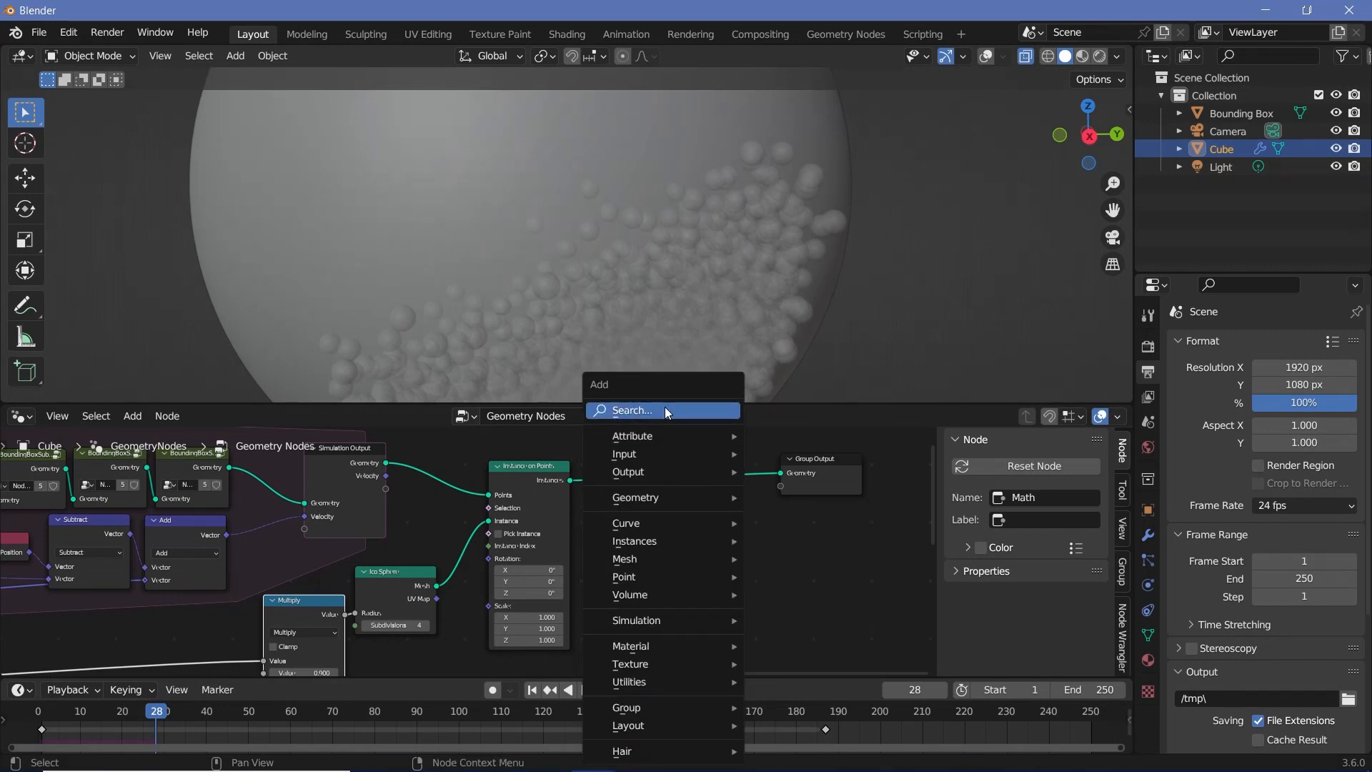
type("set shade")
key("Return")
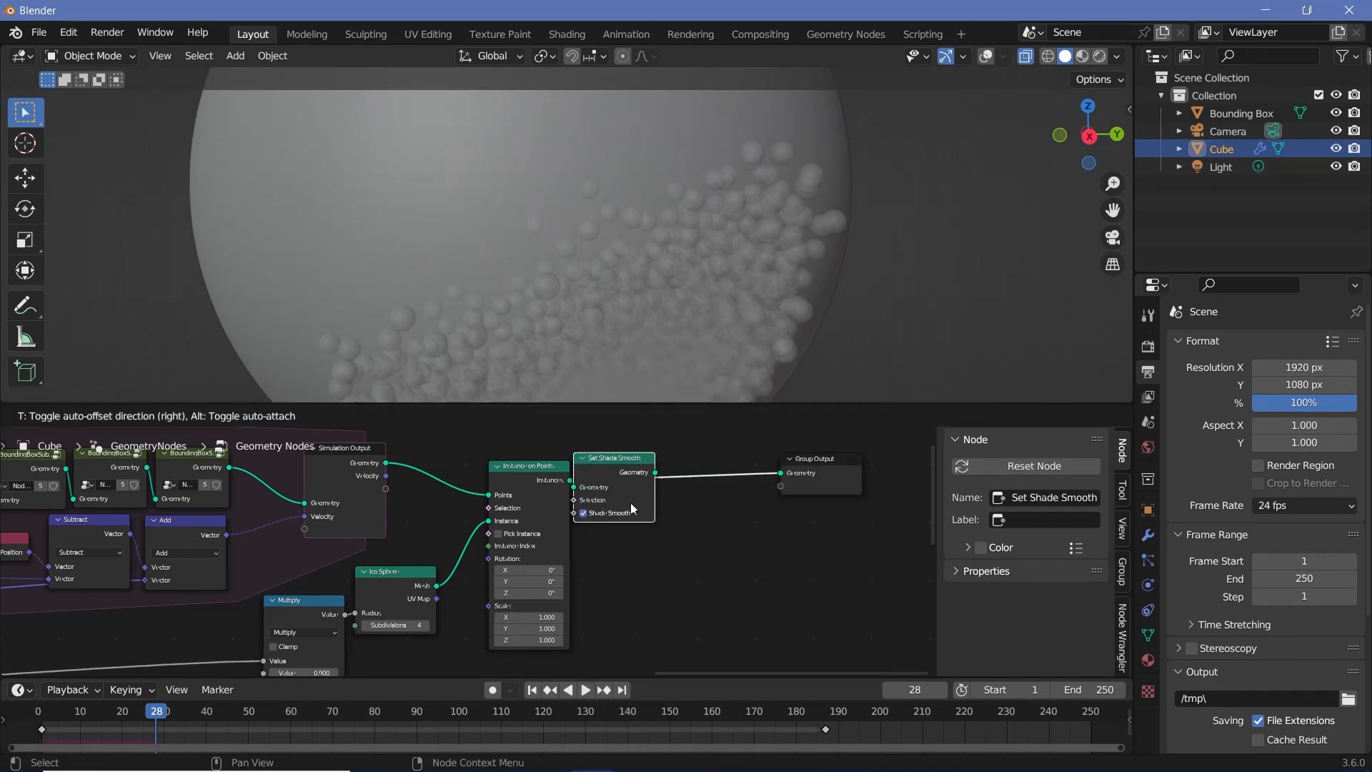
left_click(630, 503)
- Insert a Set Material node between Set Shade Smooth and the Group Output
key("shift+a")
type("s")
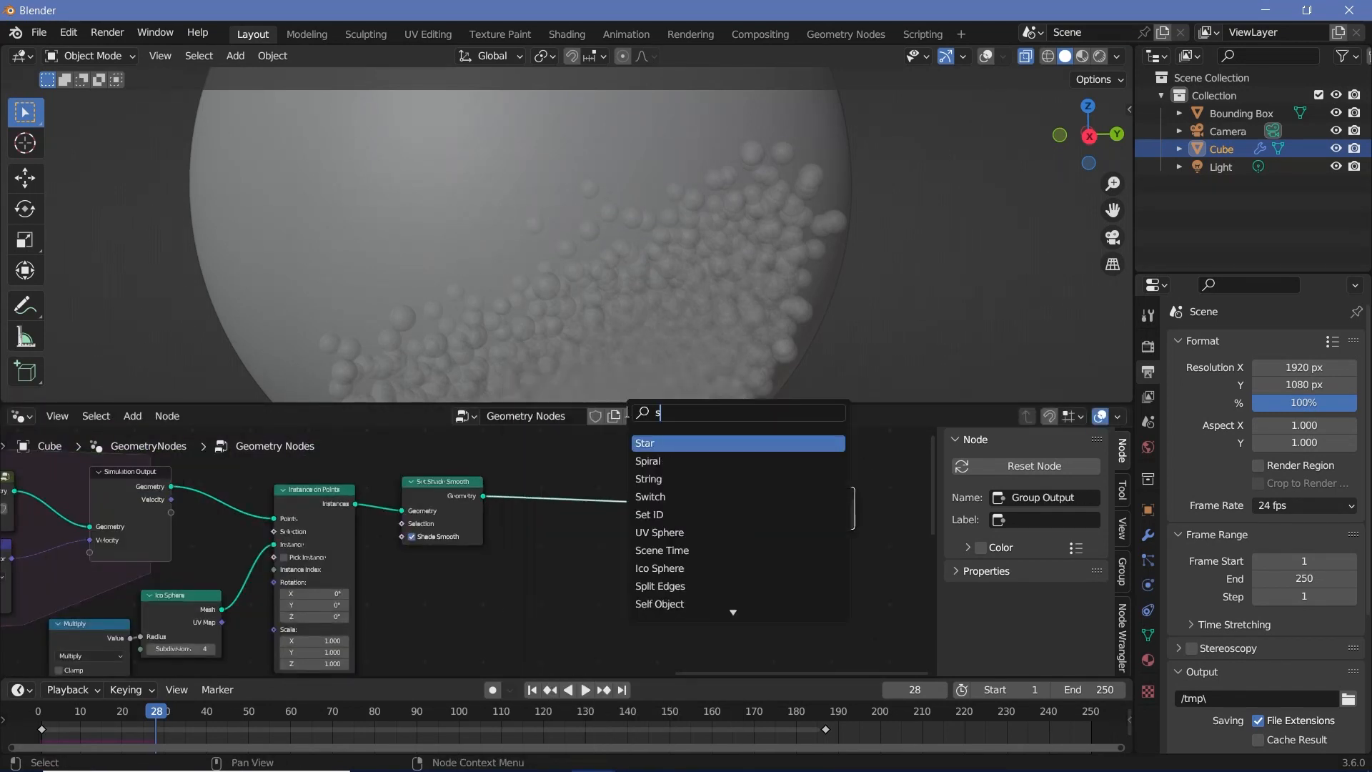
type("et mat")
key("Return")
left_click(572, 500)
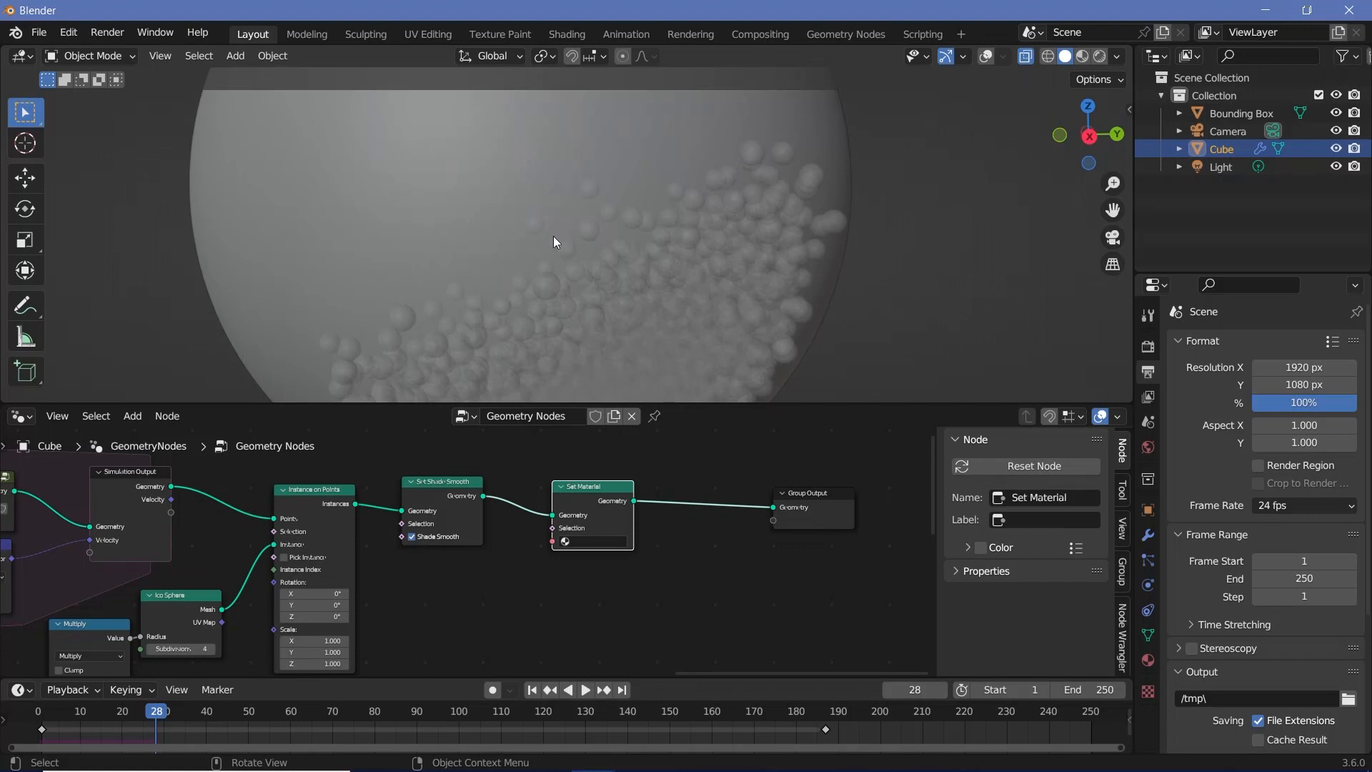
left_click_drag(607, 503, 599, 492)
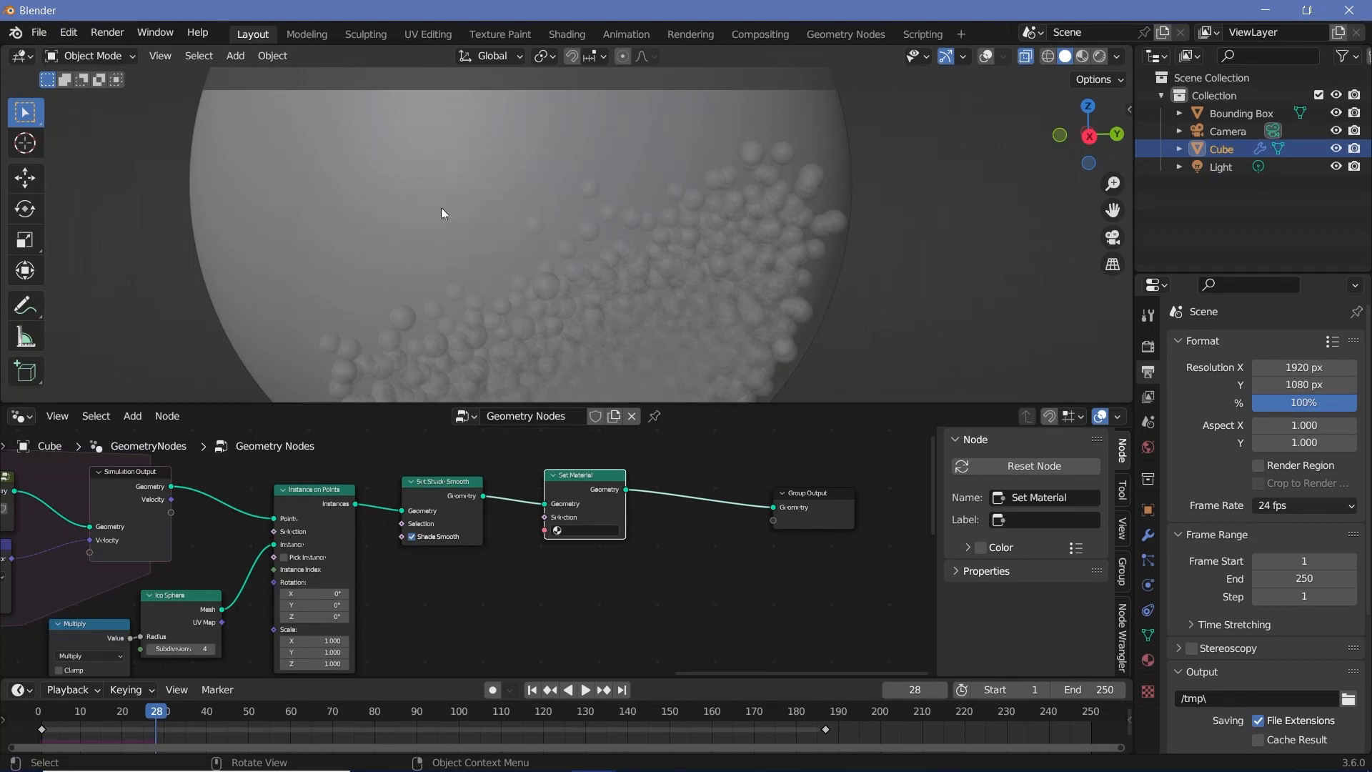
mouse_move(577, 489)
left_mouse_down()
mouse_move(547, 494)
mouse_move(584, 484)
left_mouse_up()
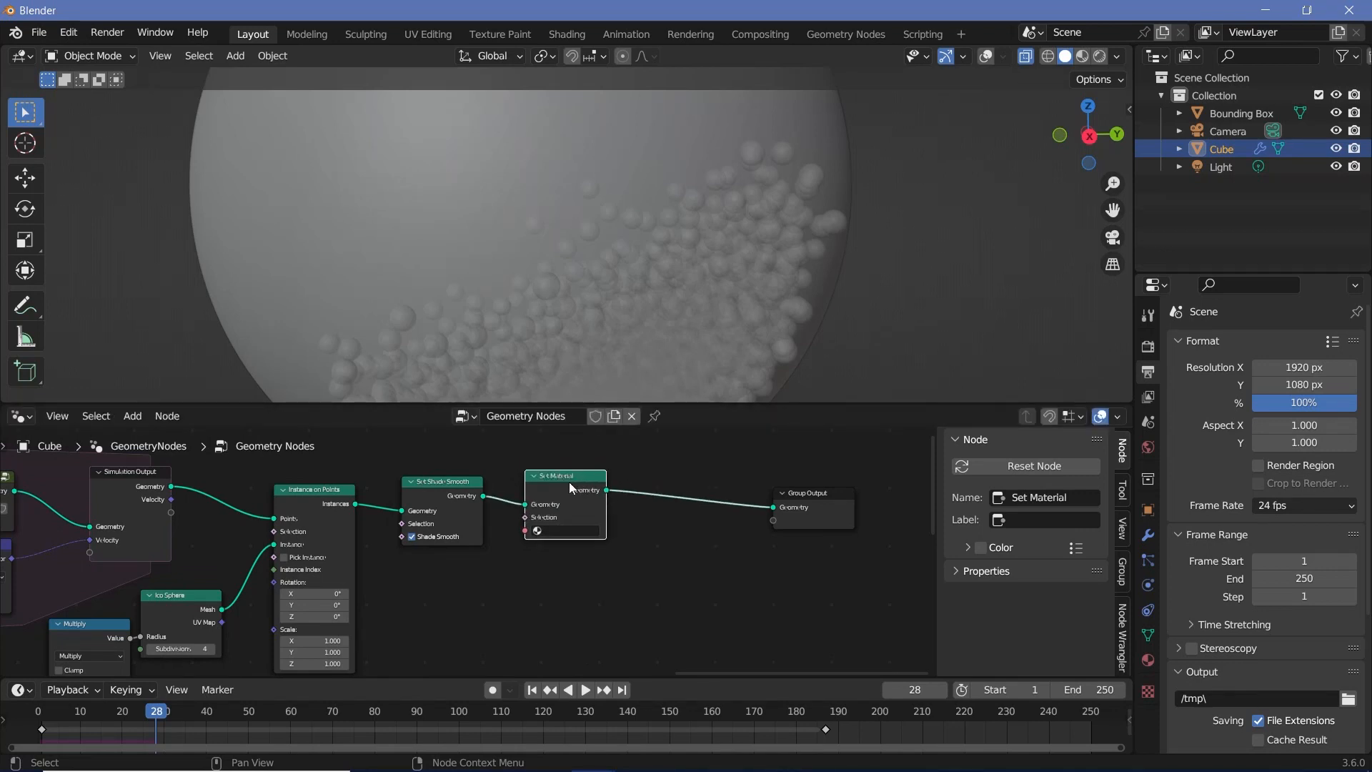
- Duplicate the Set Material node and chain the copy before the Group Output, spacing the nodes apart
key("shift+d")
left_click(697, 487)
left_click_drag(809, 494, 861, 489)
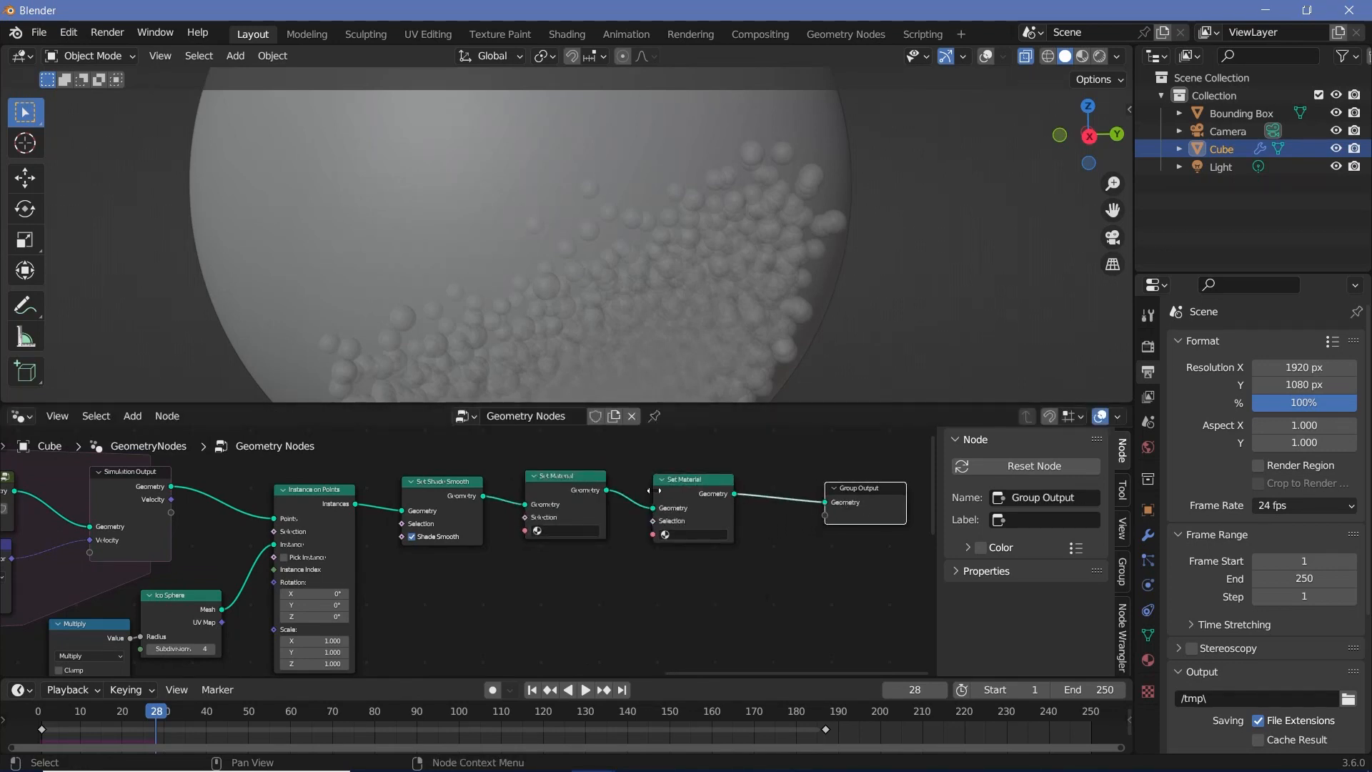
left_click_drag(698, 497, 724, 491)
- Move the whole group of instancing, shading and material nodes farther from the Simulation Output to make room
scroll(458, 558, "down", 2)
left_click_drag(328, 568, 753, 661)
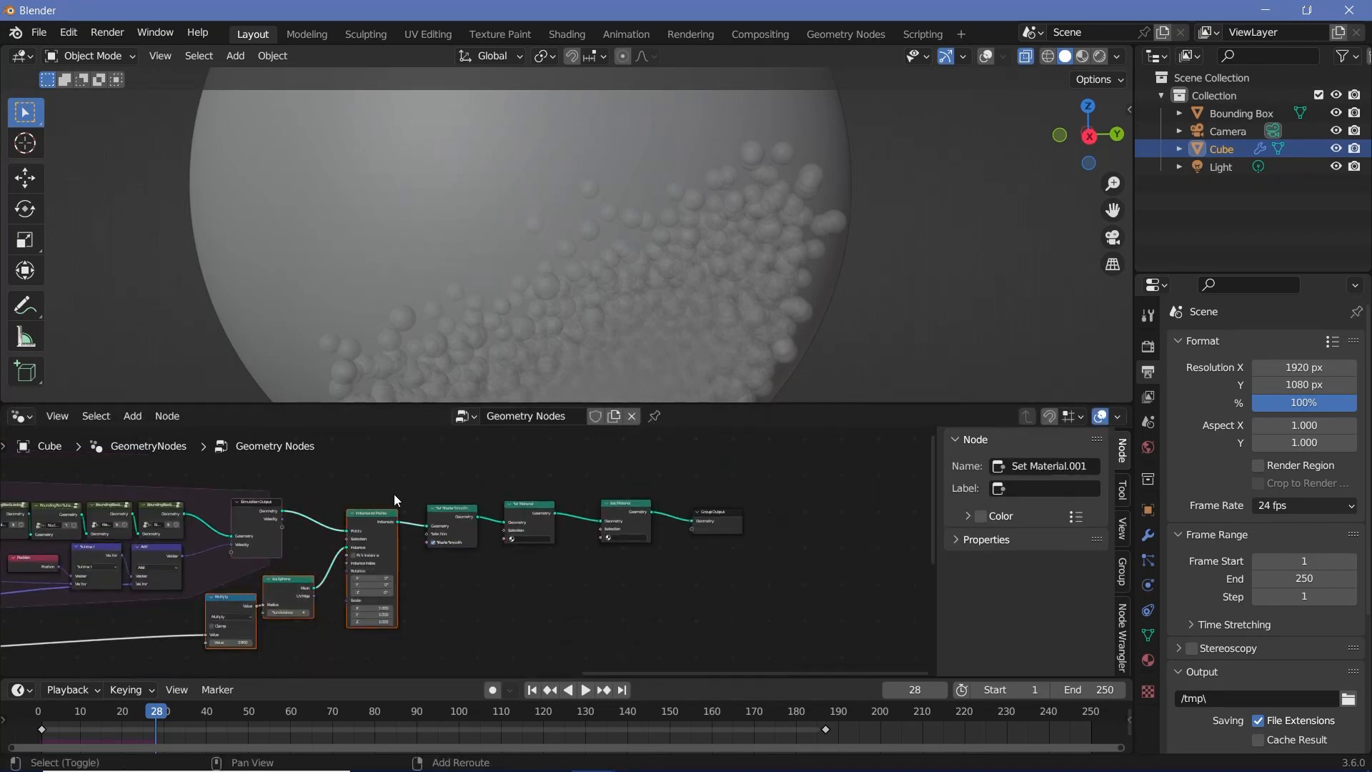
left_click_drag(357, 481, 784, 604)
key("g")
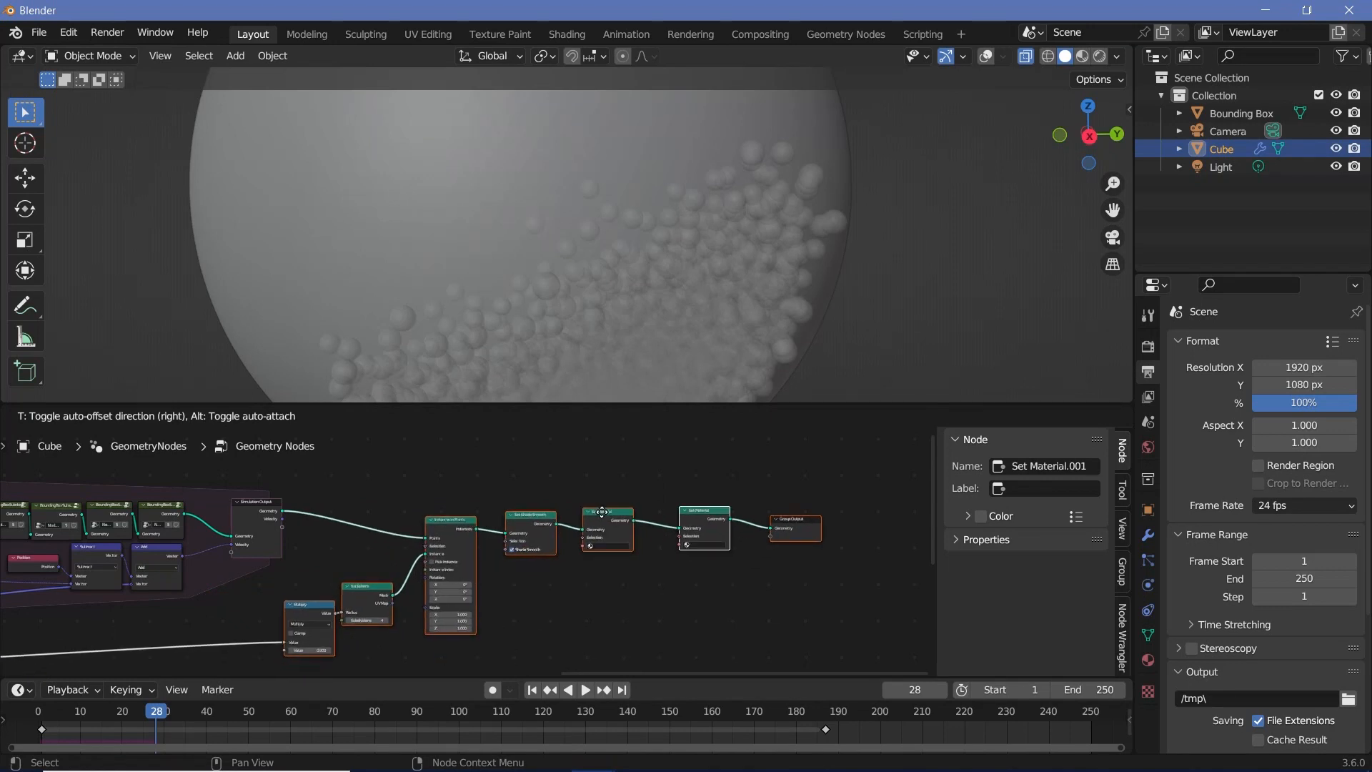
left_click(441, 505)
- Add a Vector Math node above the chain and feed it the Simulation Output's Velocity
scroll(442, 504, "up", 2)
key("shift+a")
left_click(400, 411)
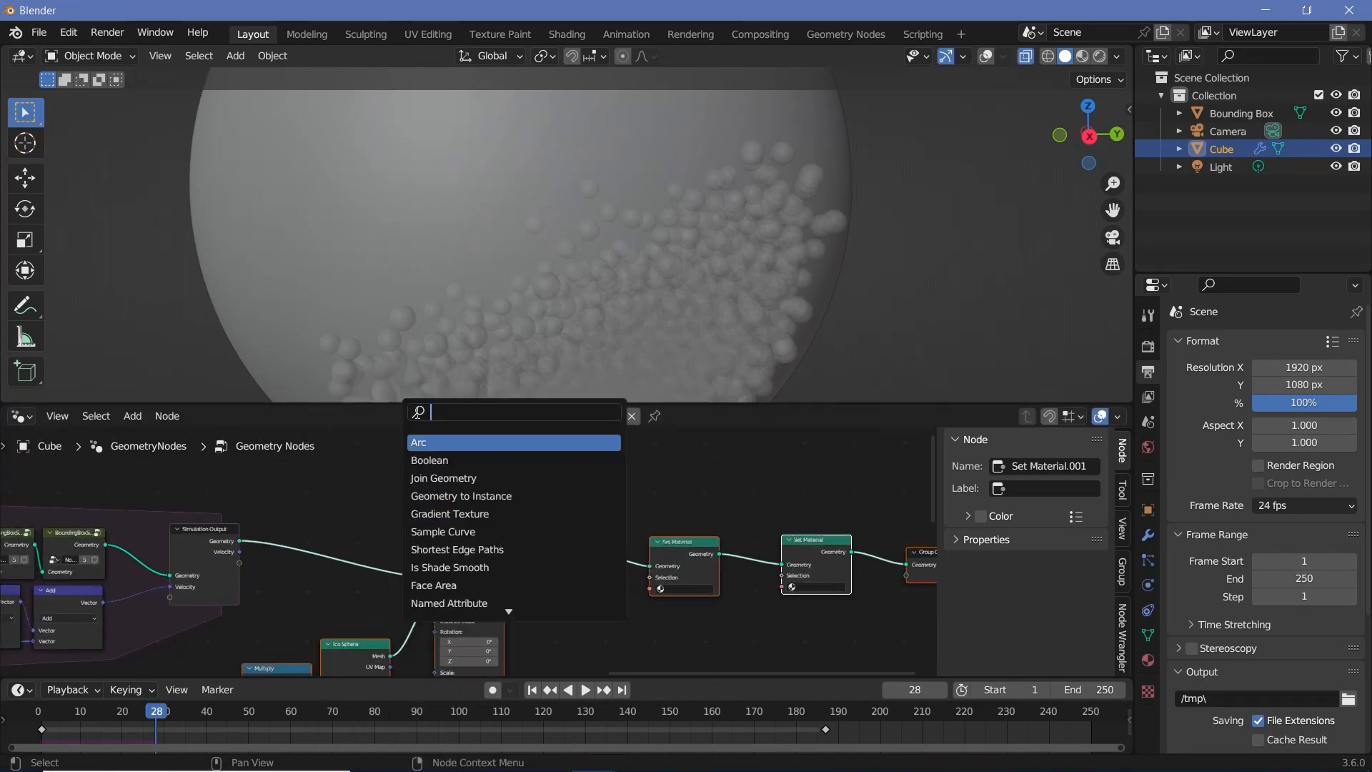
type("vector ma")
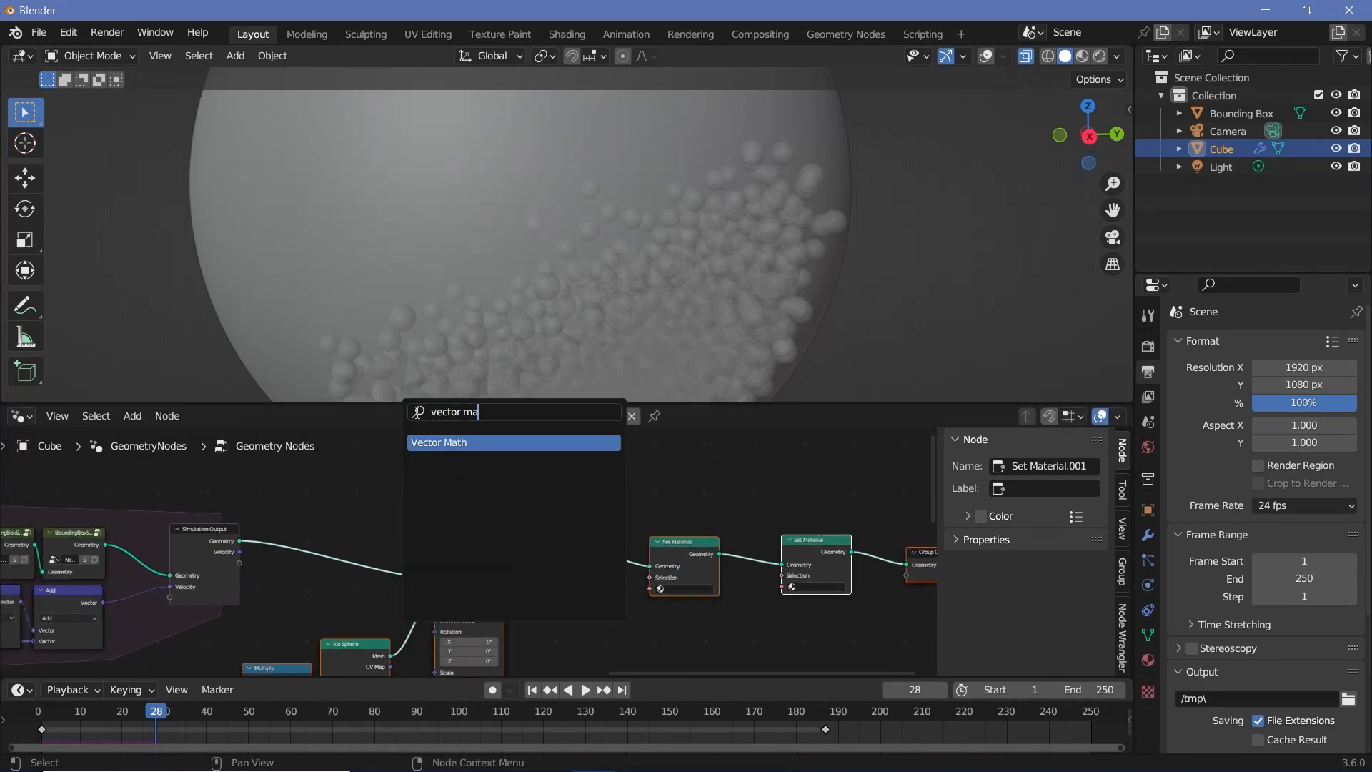
left_click(432, 442)
left_click(401, 457)
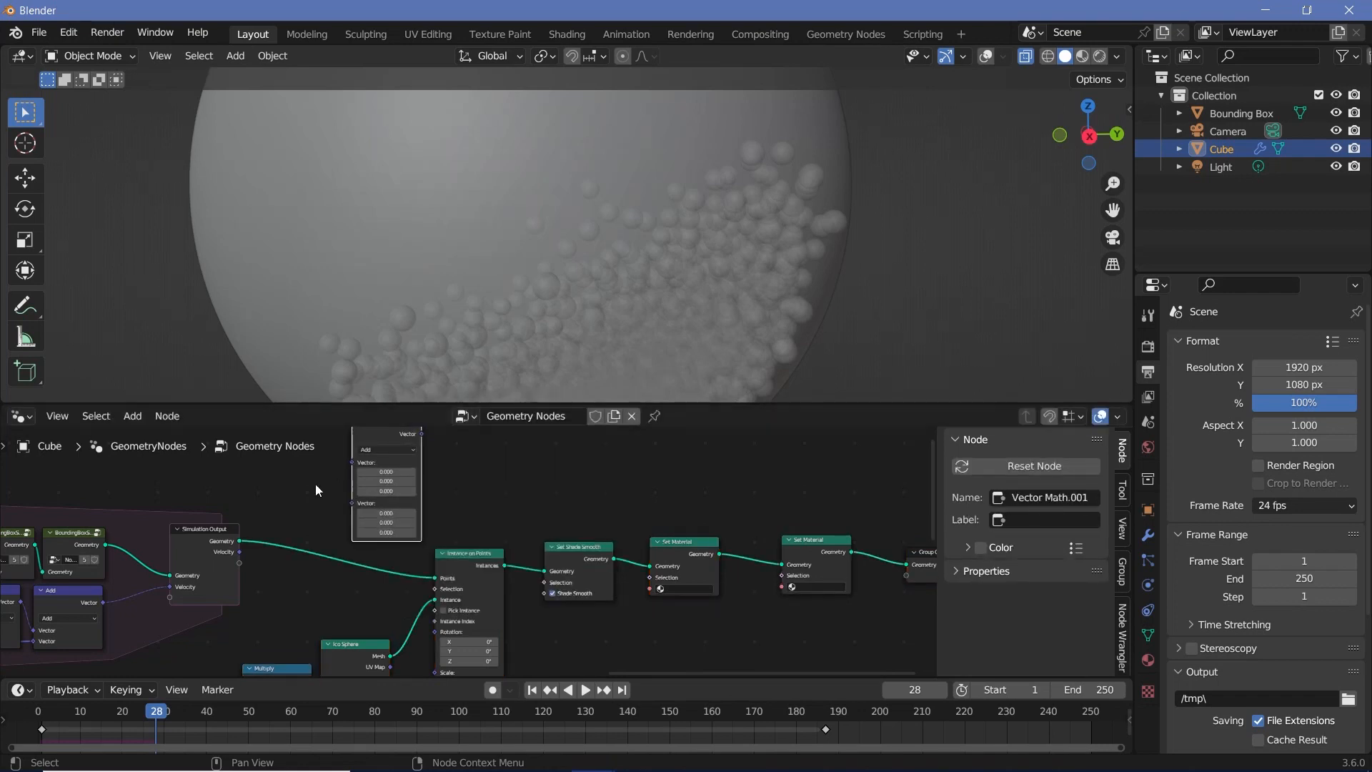
left_click_drag(233, 595, 369, 488)
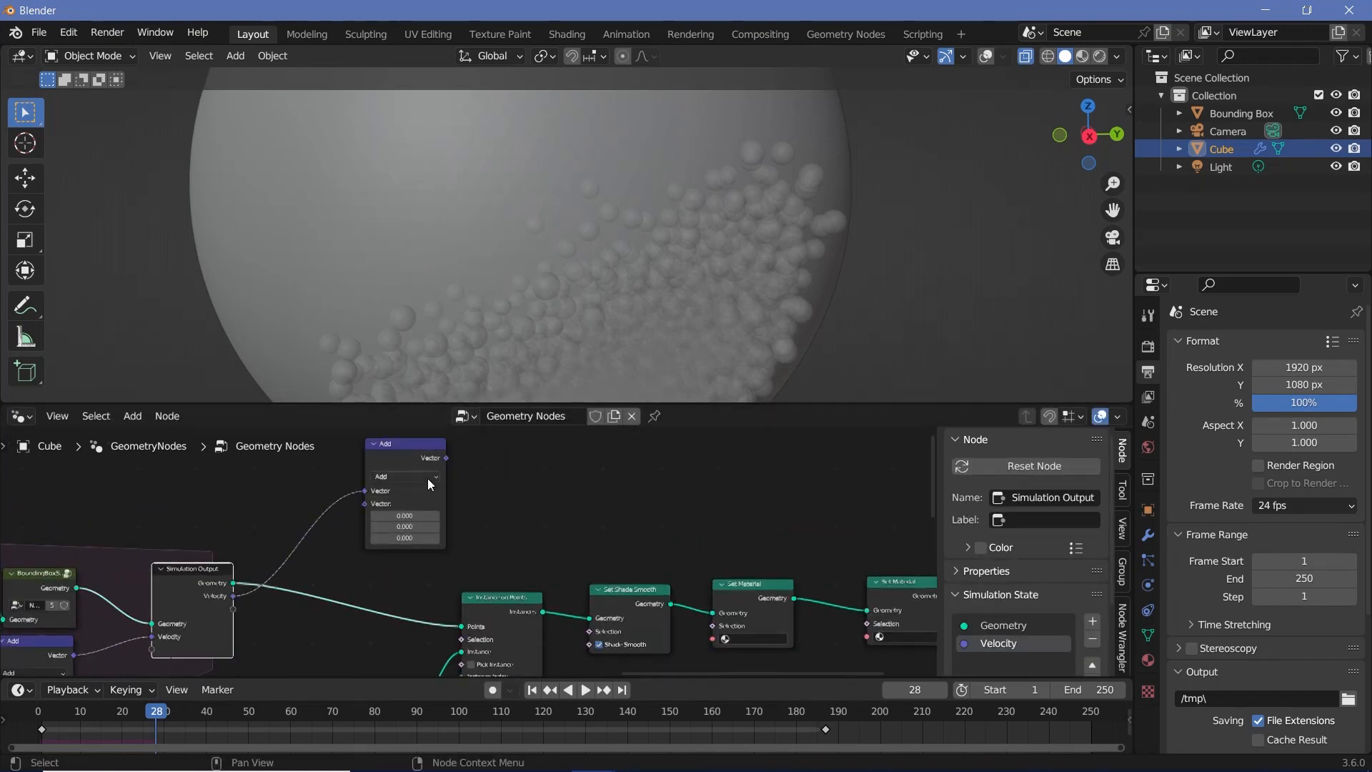
- Set the Vector Math node's operation to Length and place it above the main node chain
scroll(422, 481, "up", 3)
left_click(366, 465)
left_click(350, 184)
scroll(372, 450, "down", 2)
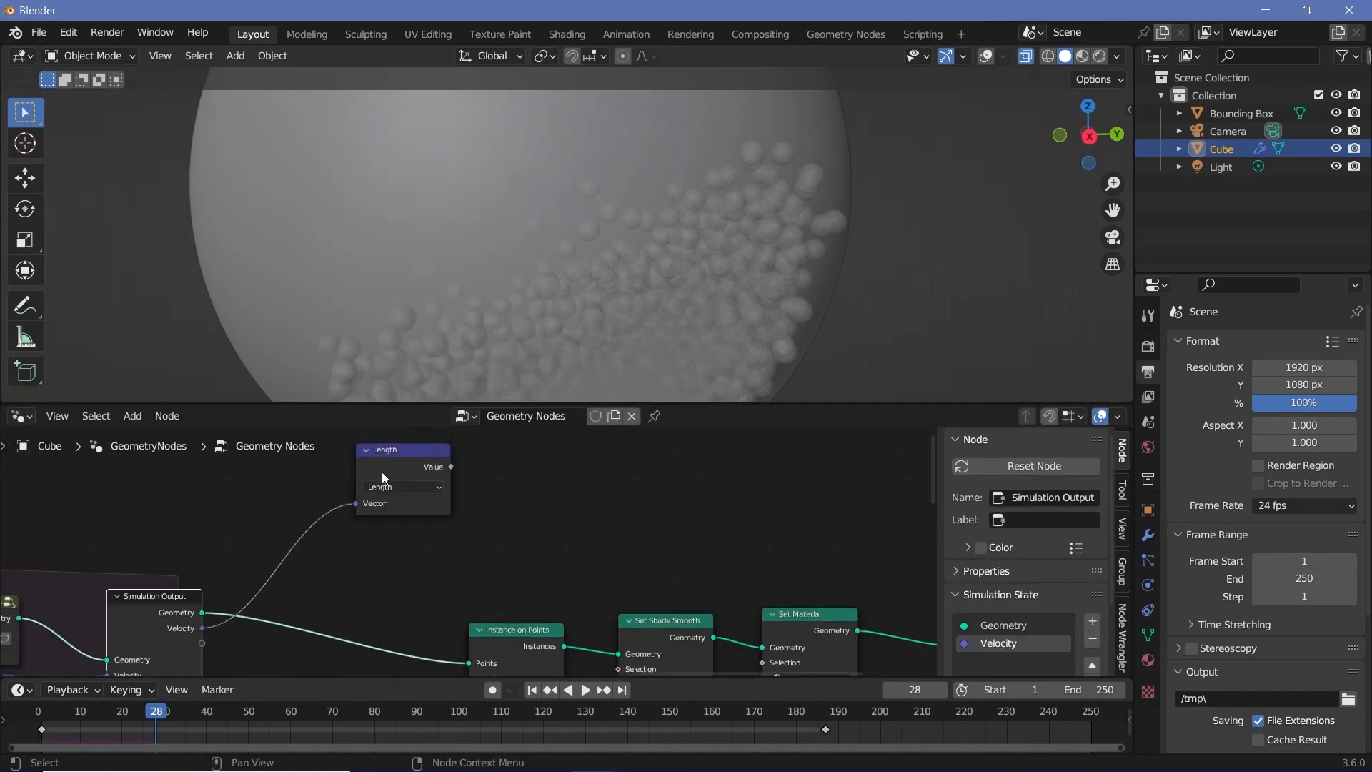
middle_click_drag(382, 472, 394, 512)
left_click(395, 512)
middle_click_drag(207, 675, 261, 612)
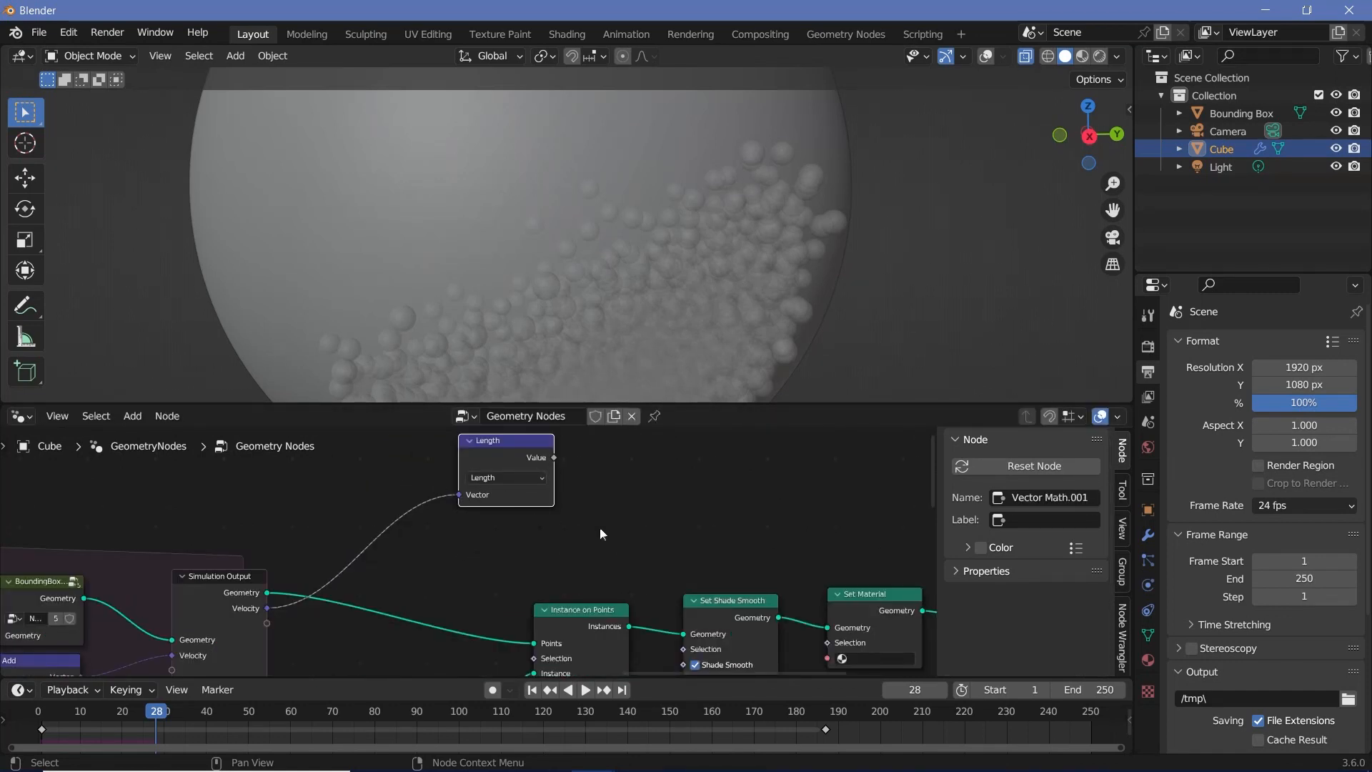
middle_click_drag(599, 527, 481, 538)
scroll(381, 511, "down", 2)
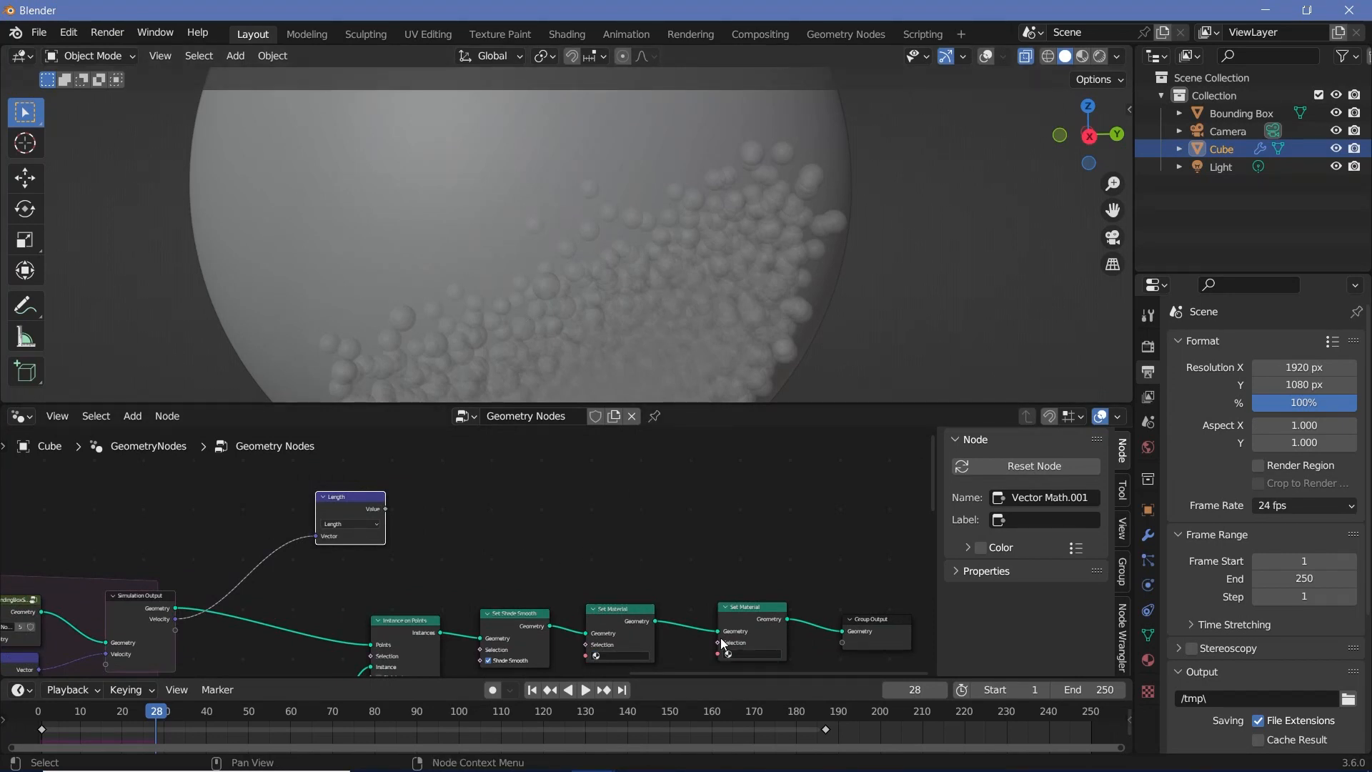
- Add a Compare node beside the Length node and connect the length value to its A input
scroll(469, 525, "up", 1)
key("shift+a")
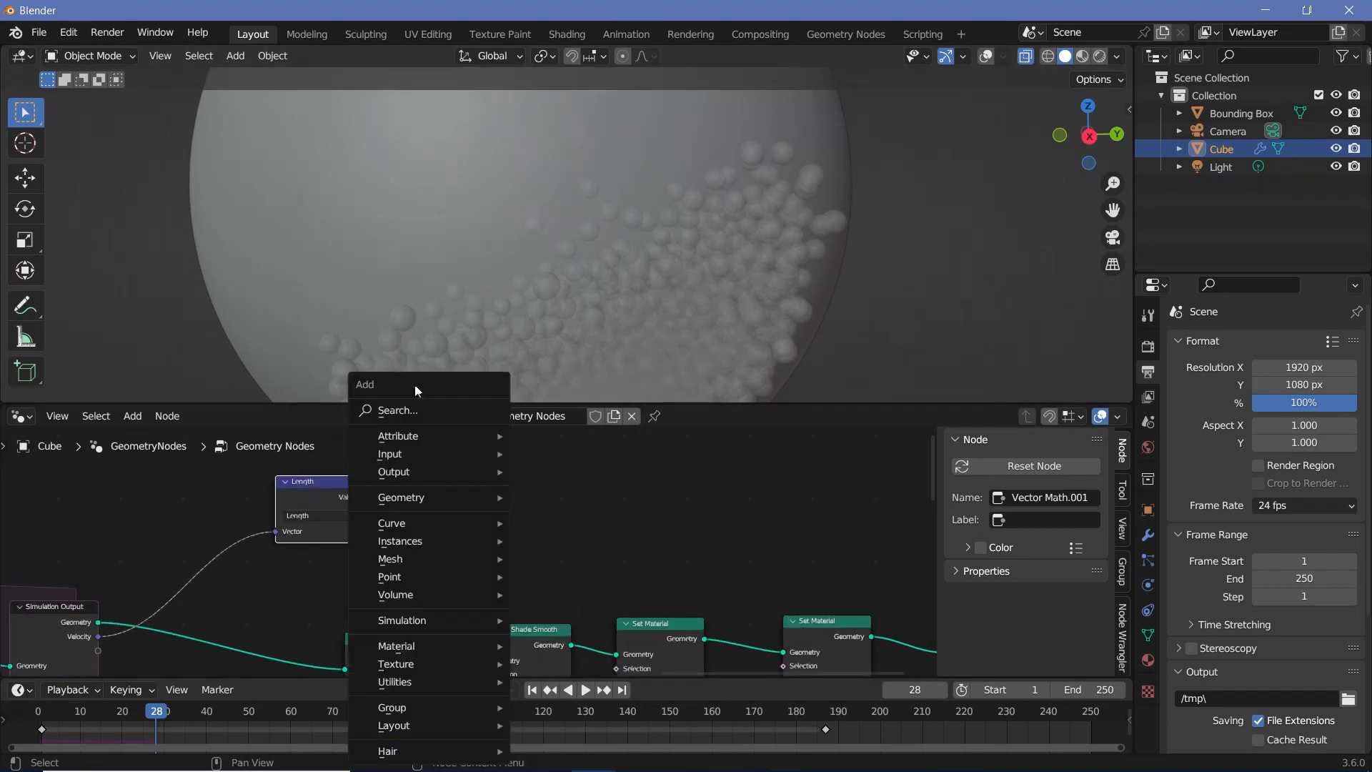
left_click(429, 411)
type("compare")
key("Return")
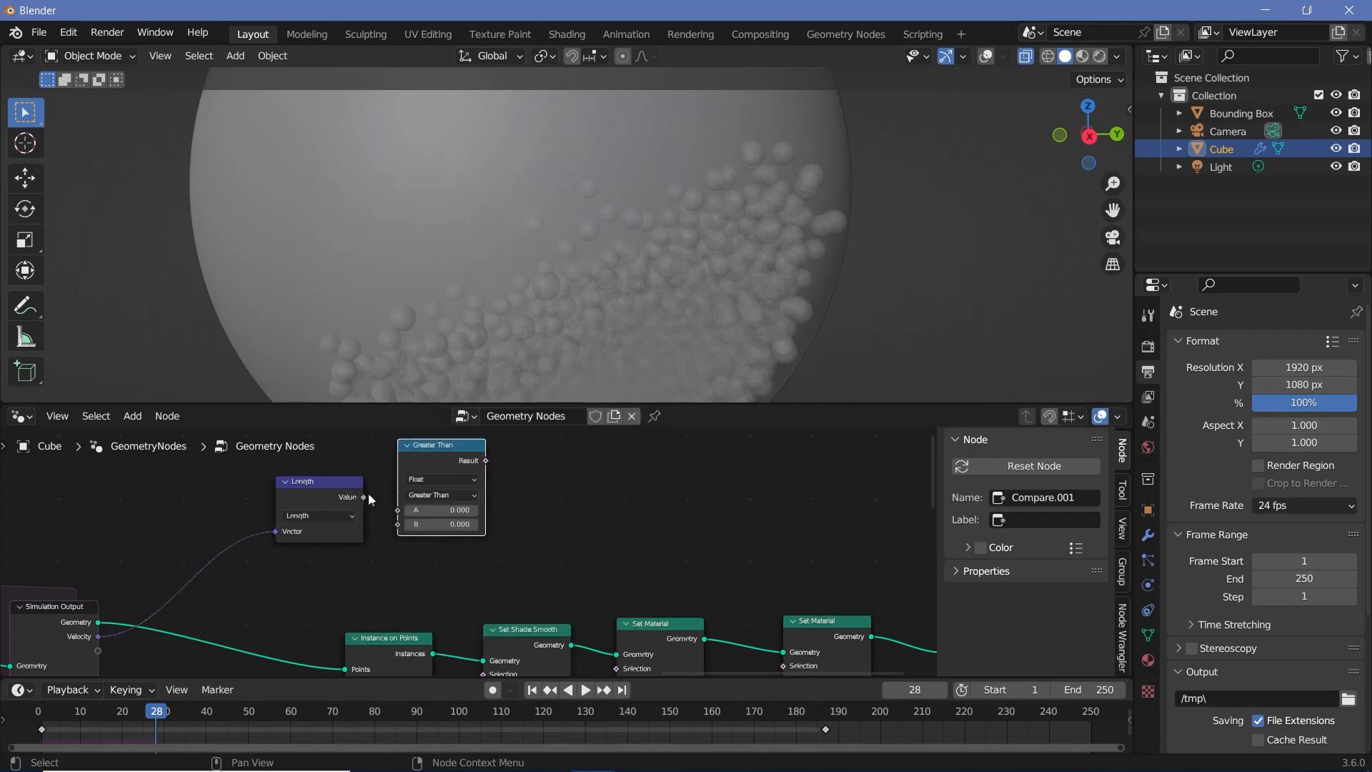
left_click_drag(366, 495, 404, 513)
scroll(405, 513, "up", 1)
- Set the Compare node's B value to 0.5 and connect its Result to the second Set Material's Selection
left_click(440, 515)
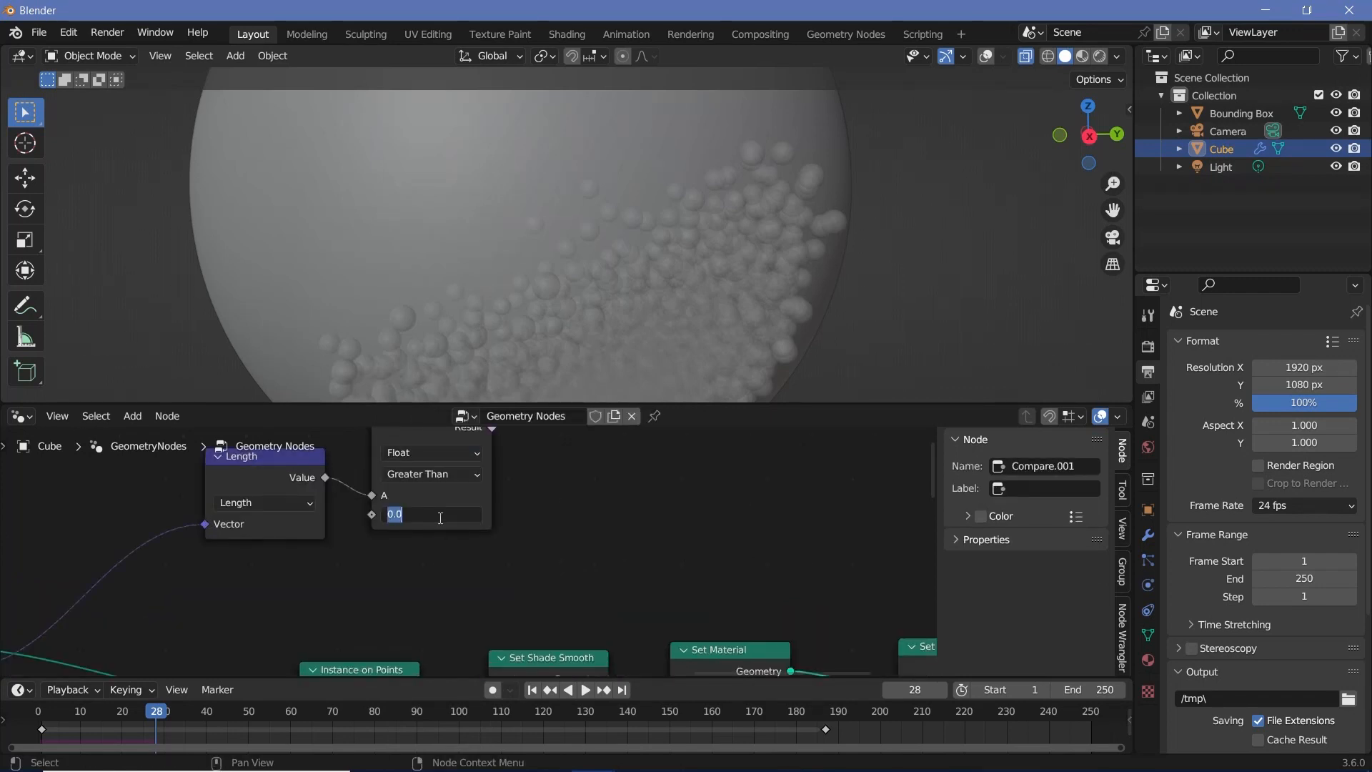
key("Return")
scroll(397, 468, "down", 2)
left_click_drag(398, 467, 661, 598)
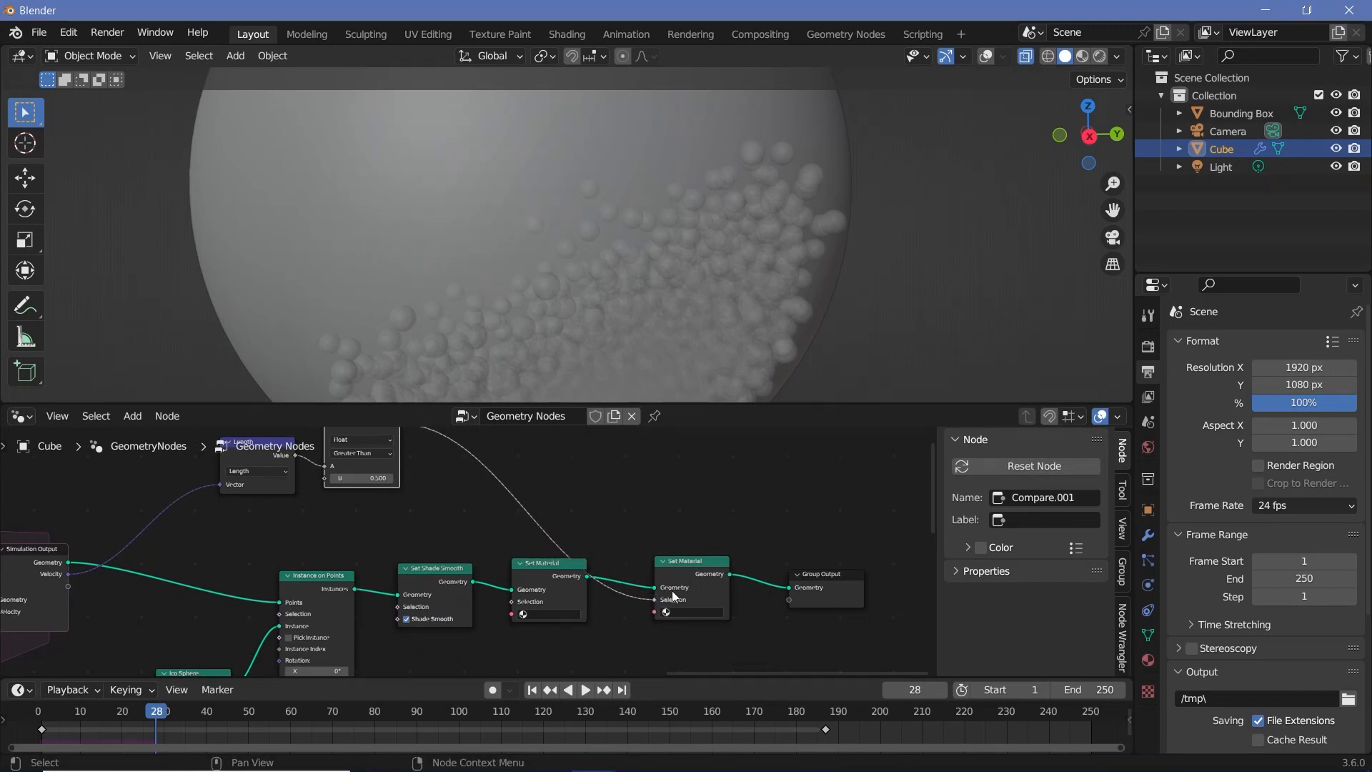
- Assign the existing Material to the first Set Material node
middle_click_drag(647, 572, 586, 607)
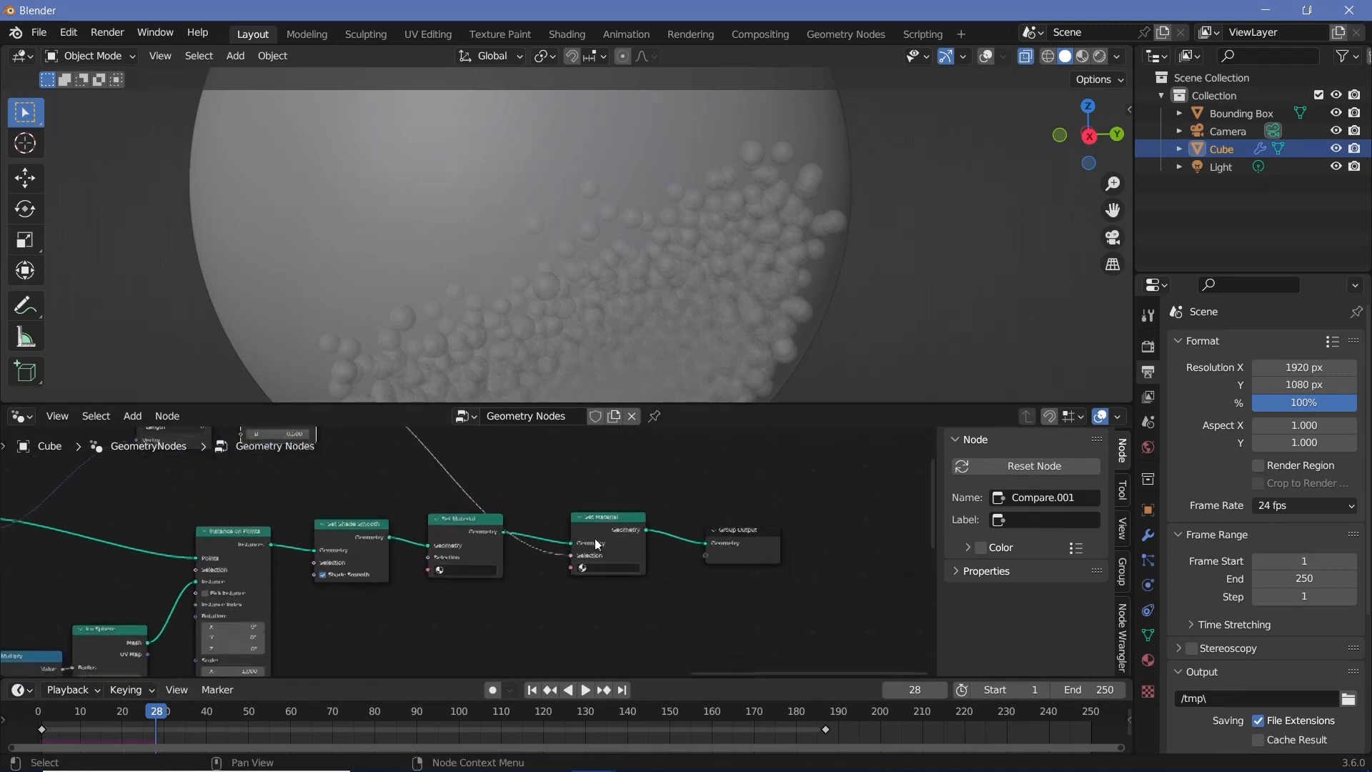
scroll(465, 572, "up", 3)
left_click(466, 572)
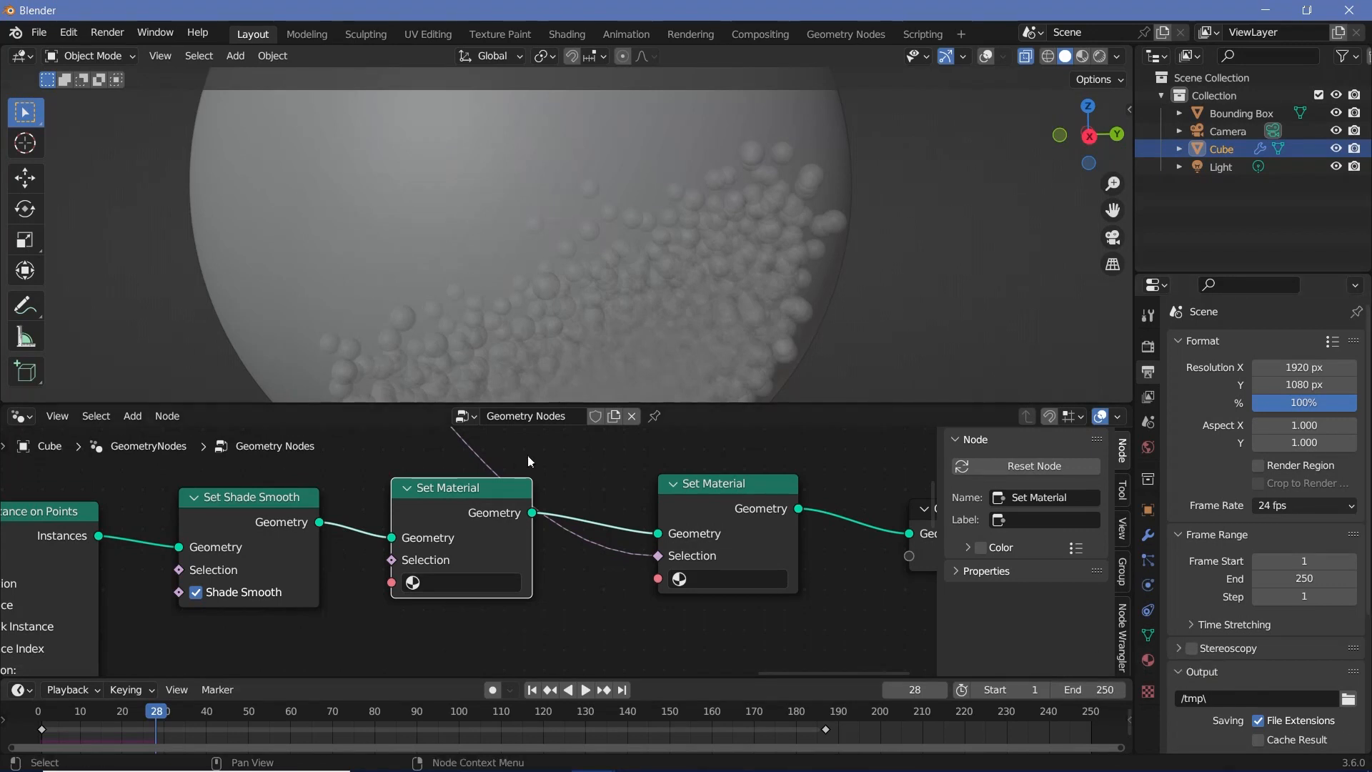
left_click(485, 581)
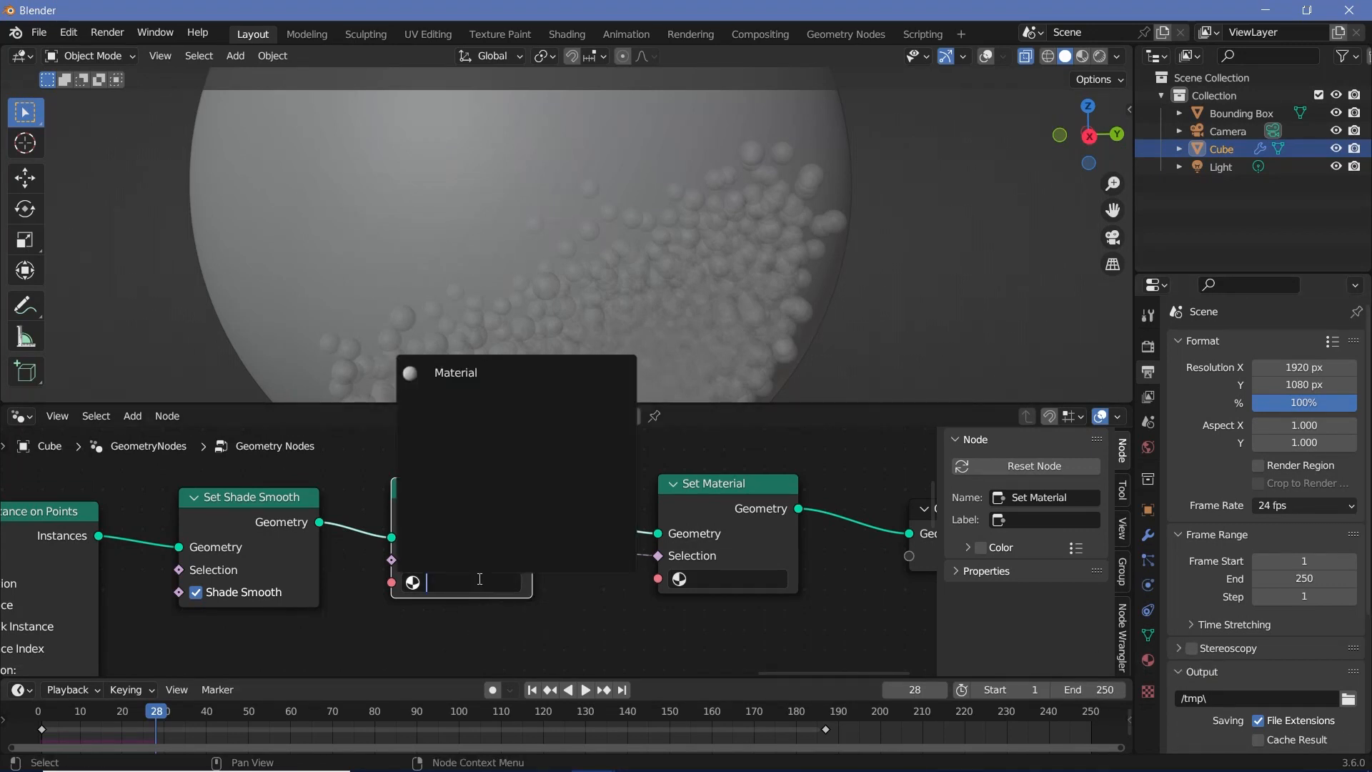
left_click(475, 378)
- Rename the cube's existing material to SlowParticles
left_click(1148, 659)
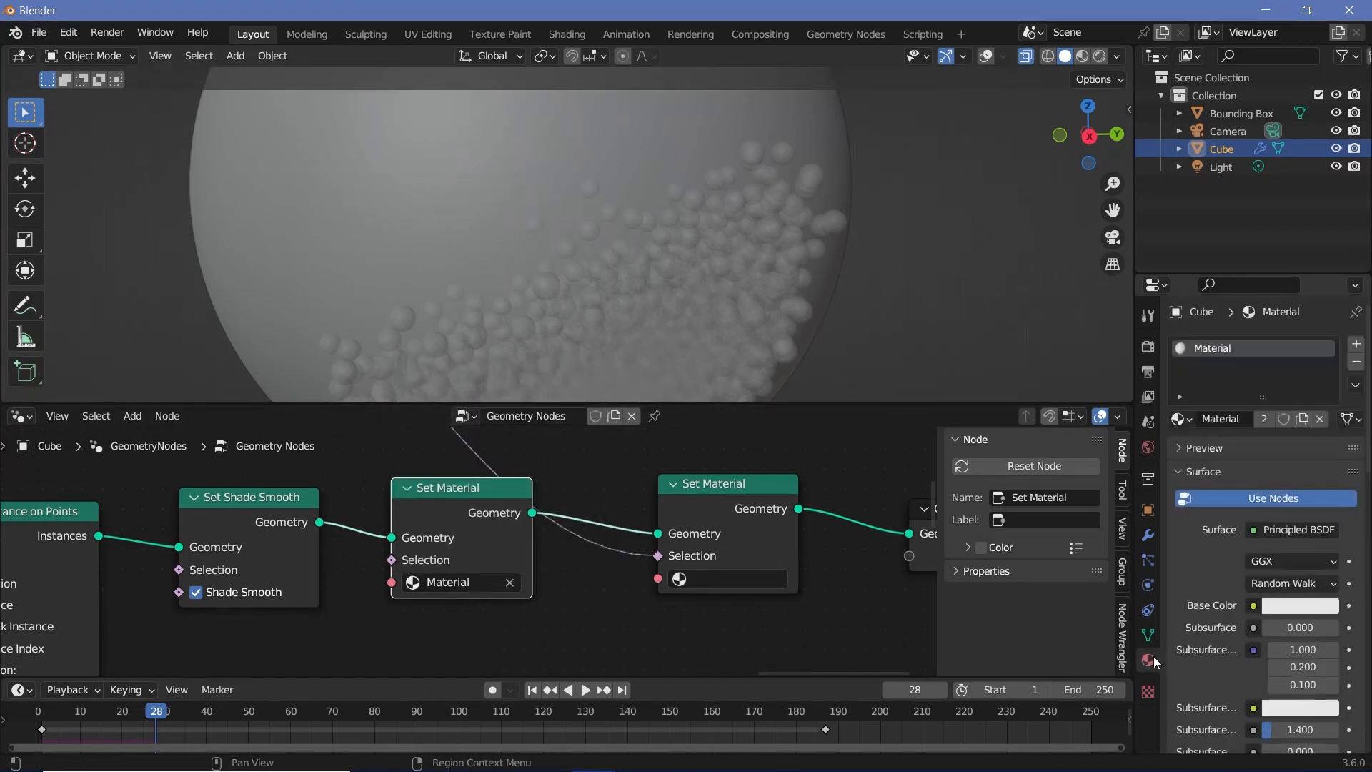
double_click(1214, 422)
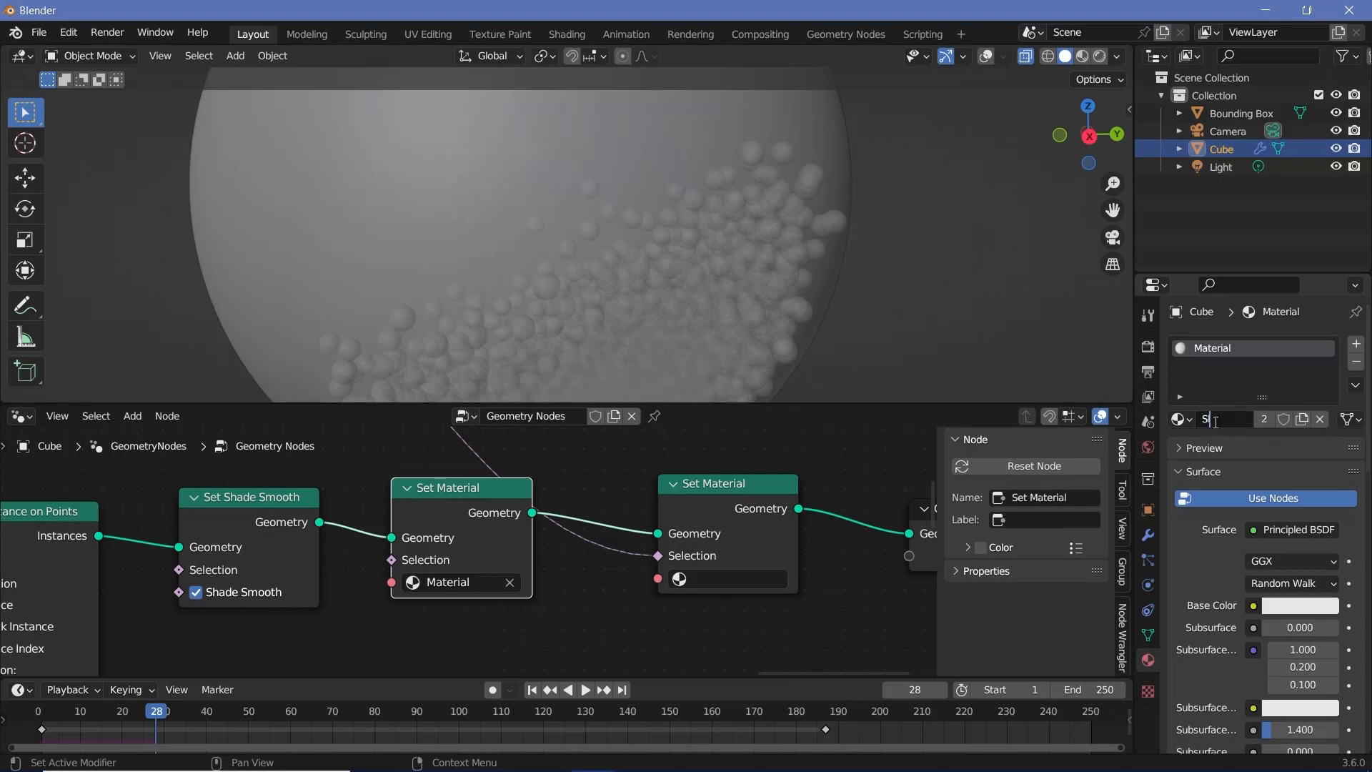
type("SlowParticles")
key("Return")
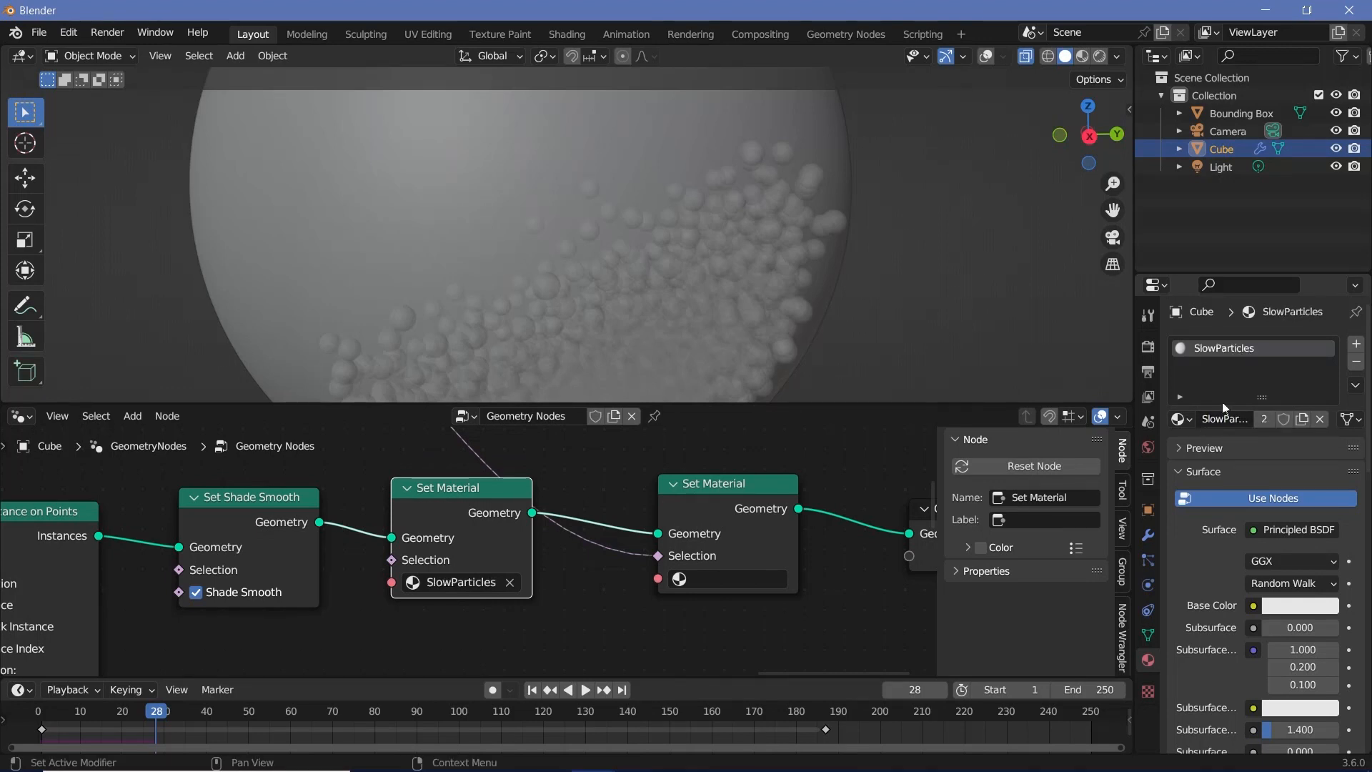
- Create a second material named FastParticles in a new slot and assign it in the second Set Material node
left_click(1356, 346)
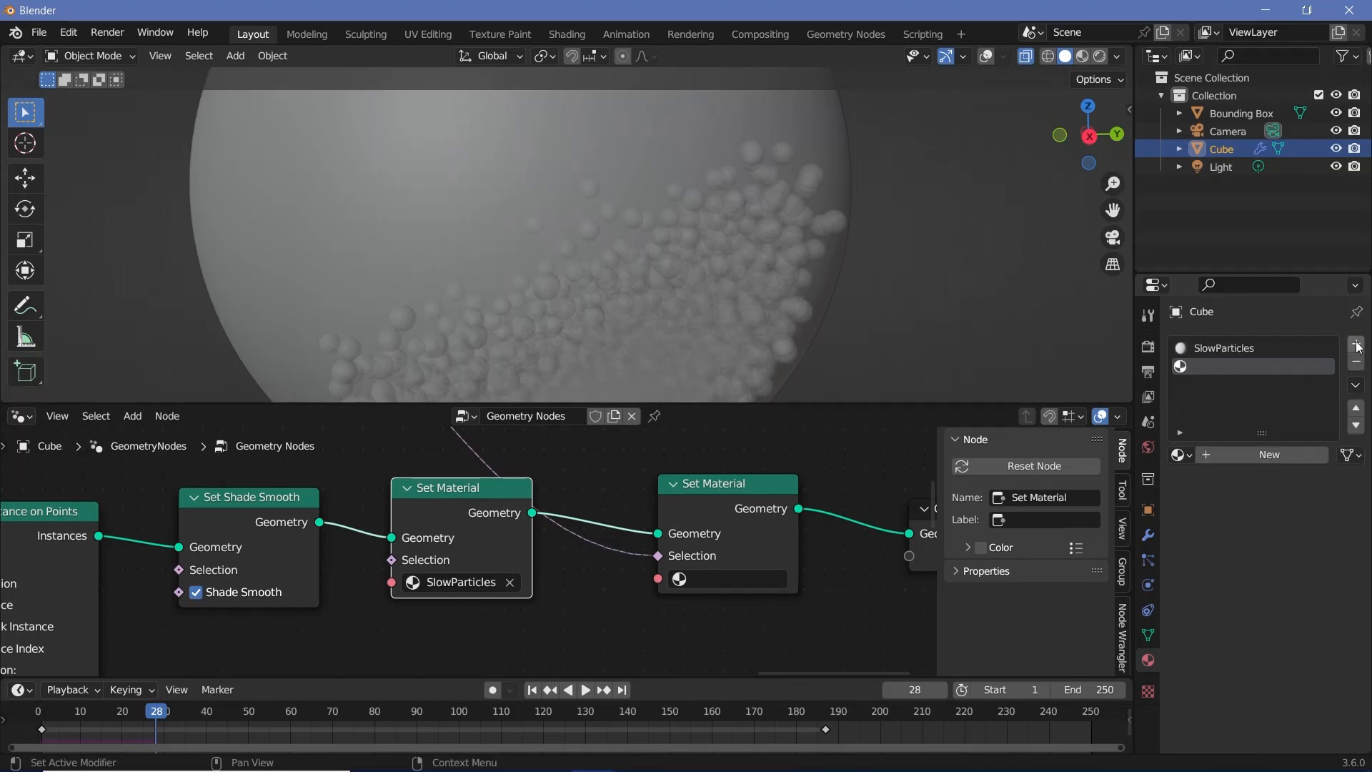
left_click(1248, 453)
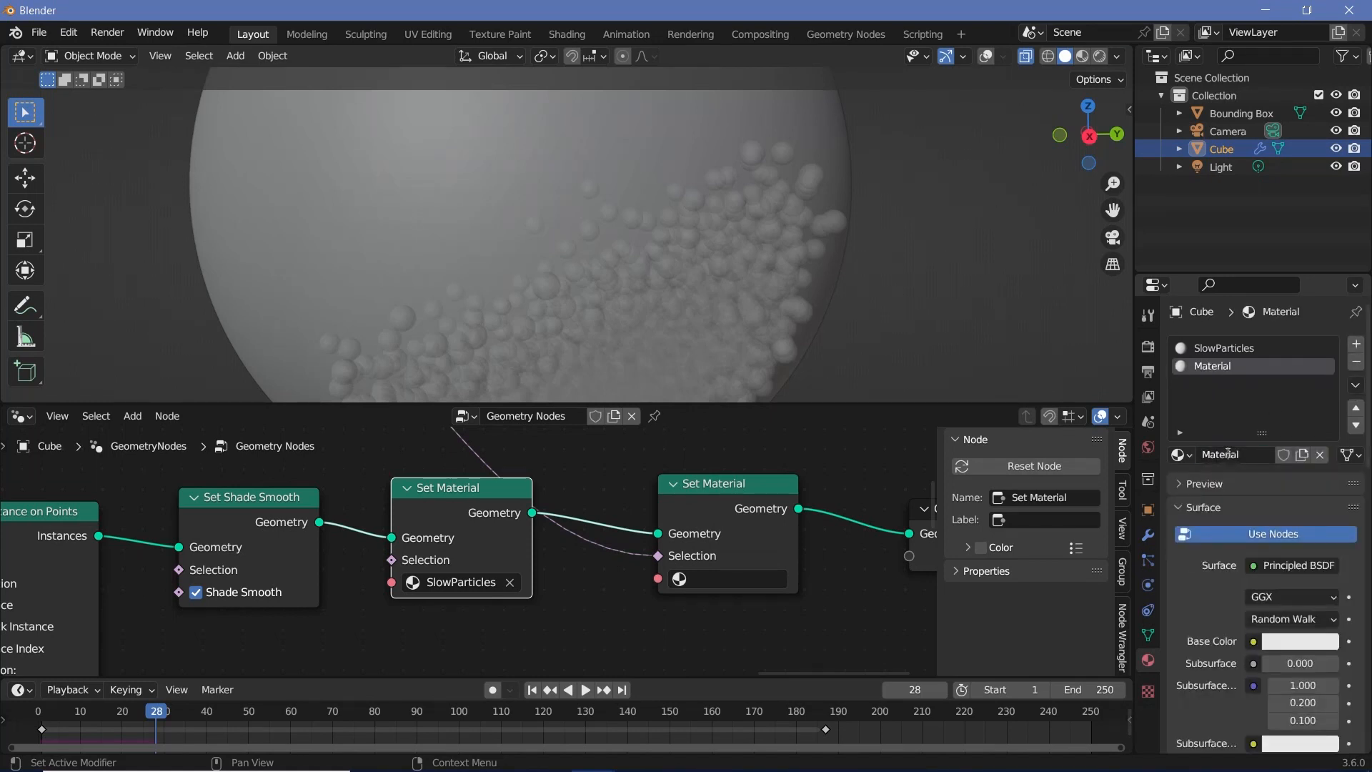
left_click(1228, 453)
type("FastParticles")
key("Return")
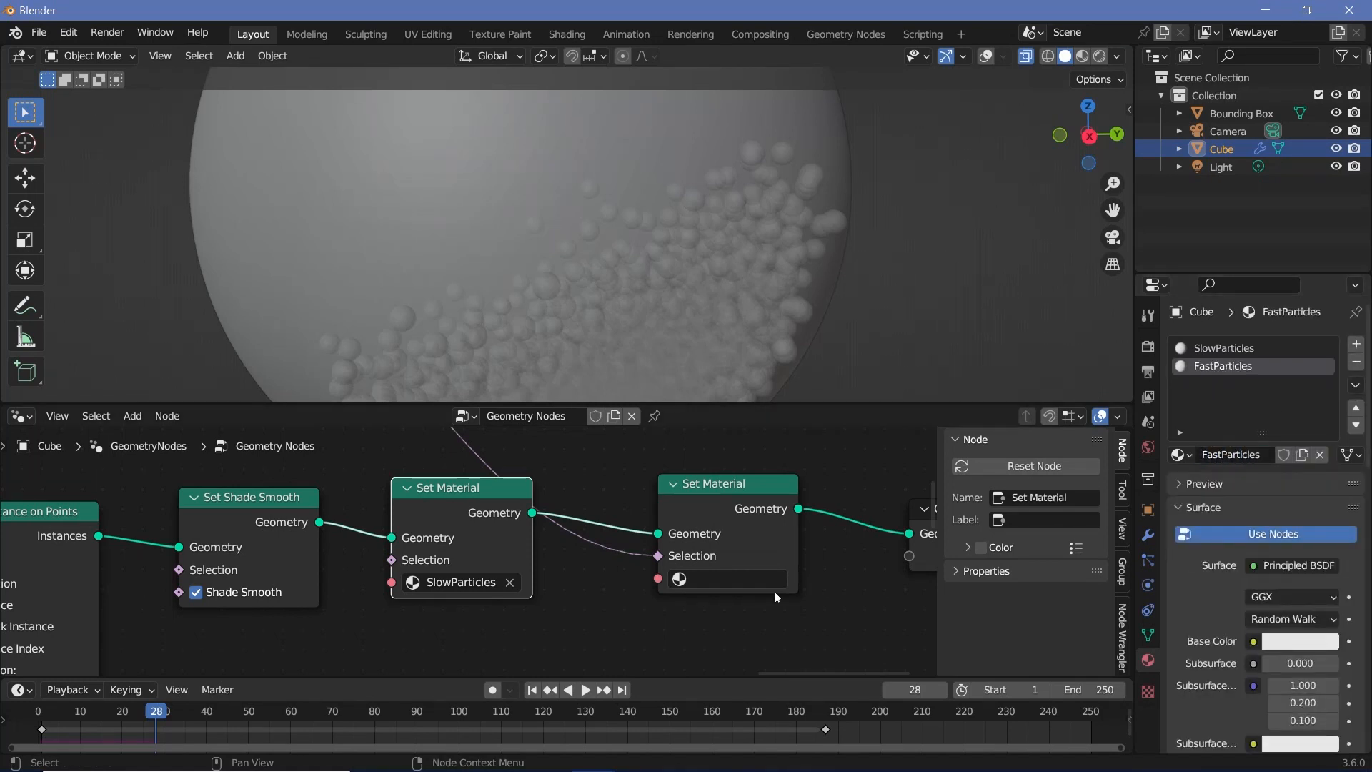
left_click(702, 576)
left_click(722, 370)
- Set the Distribute Points in Volume density to 20 and replay the simulation from frame 1
scroll(393, 521, "down", 6)
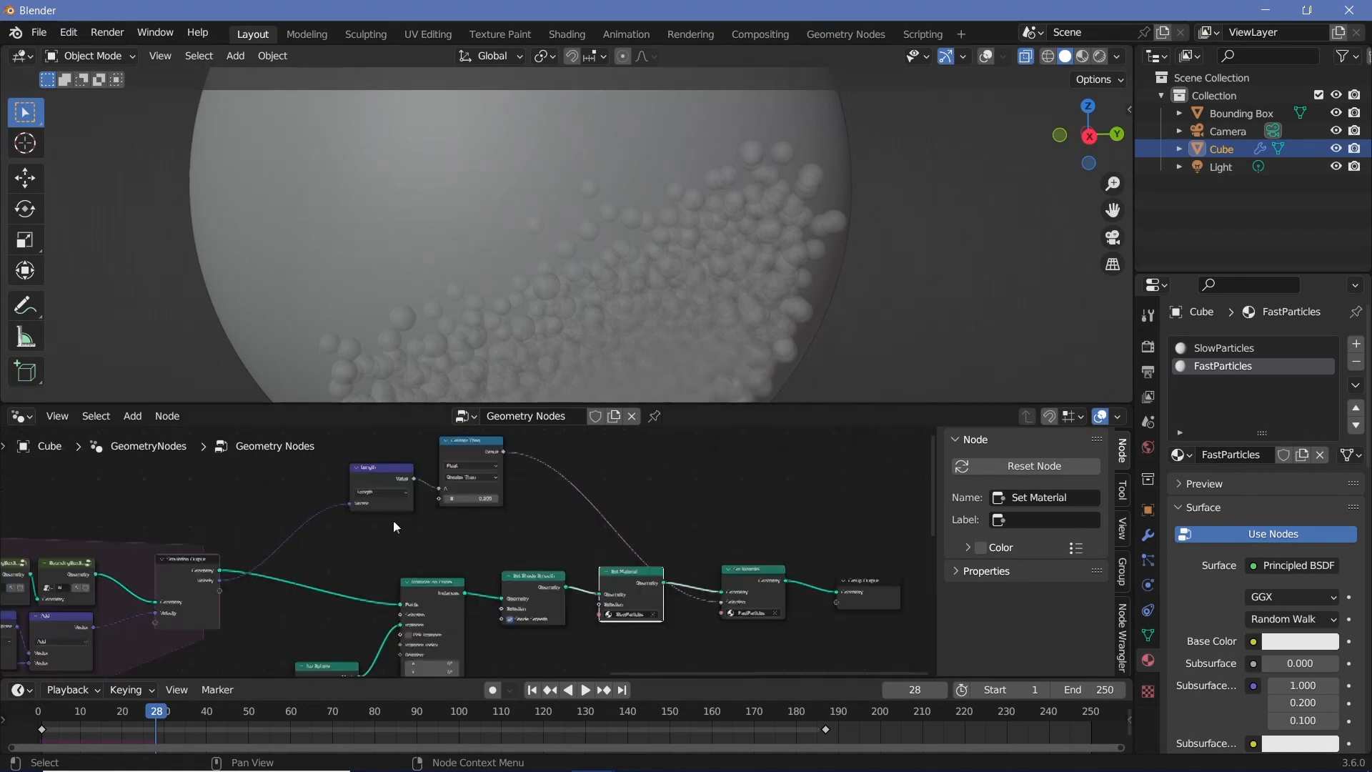
middle_click_drag(193, 566, 726, 610)
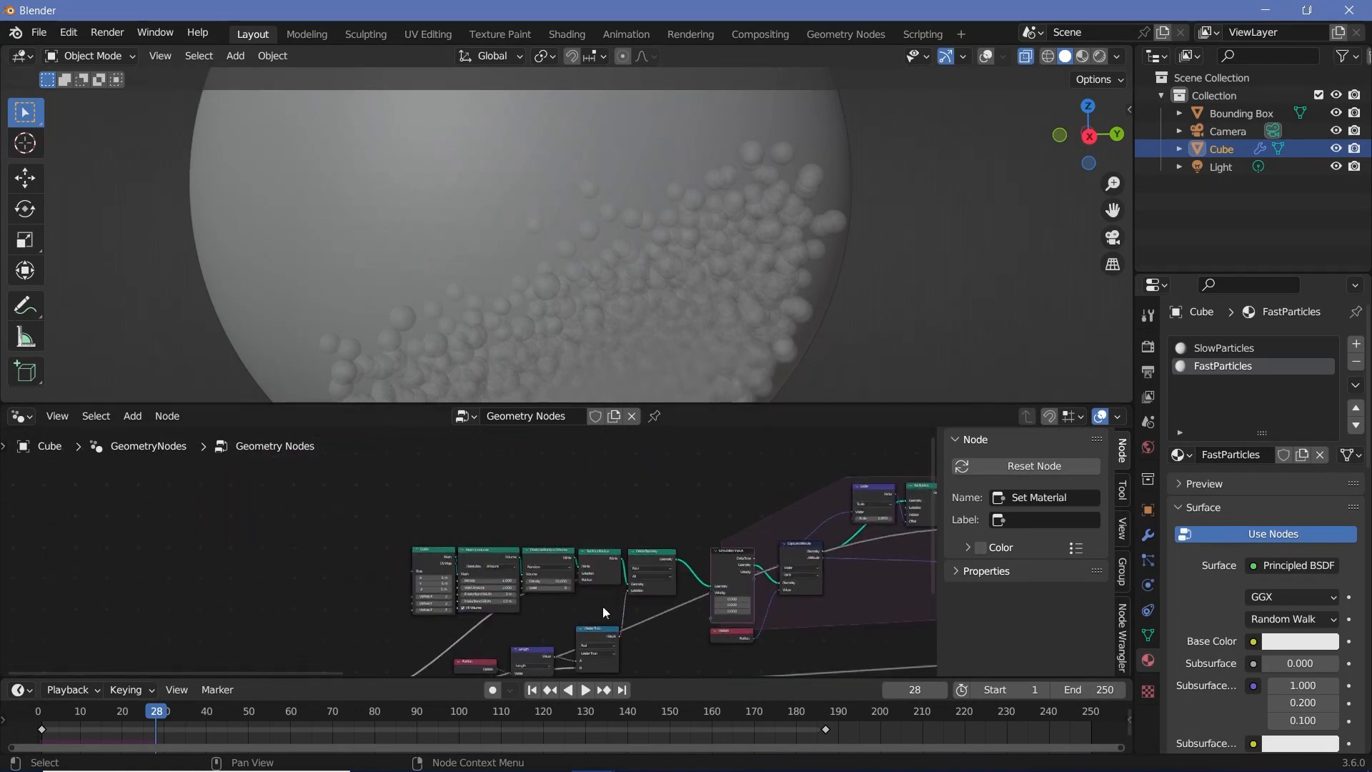
scroll(480, 575, "up", 4)
middle_click_drag(604, 600, 465, 528)
scroll(464, 528, "up", 2)
scroll(464, 527, "up", 1)
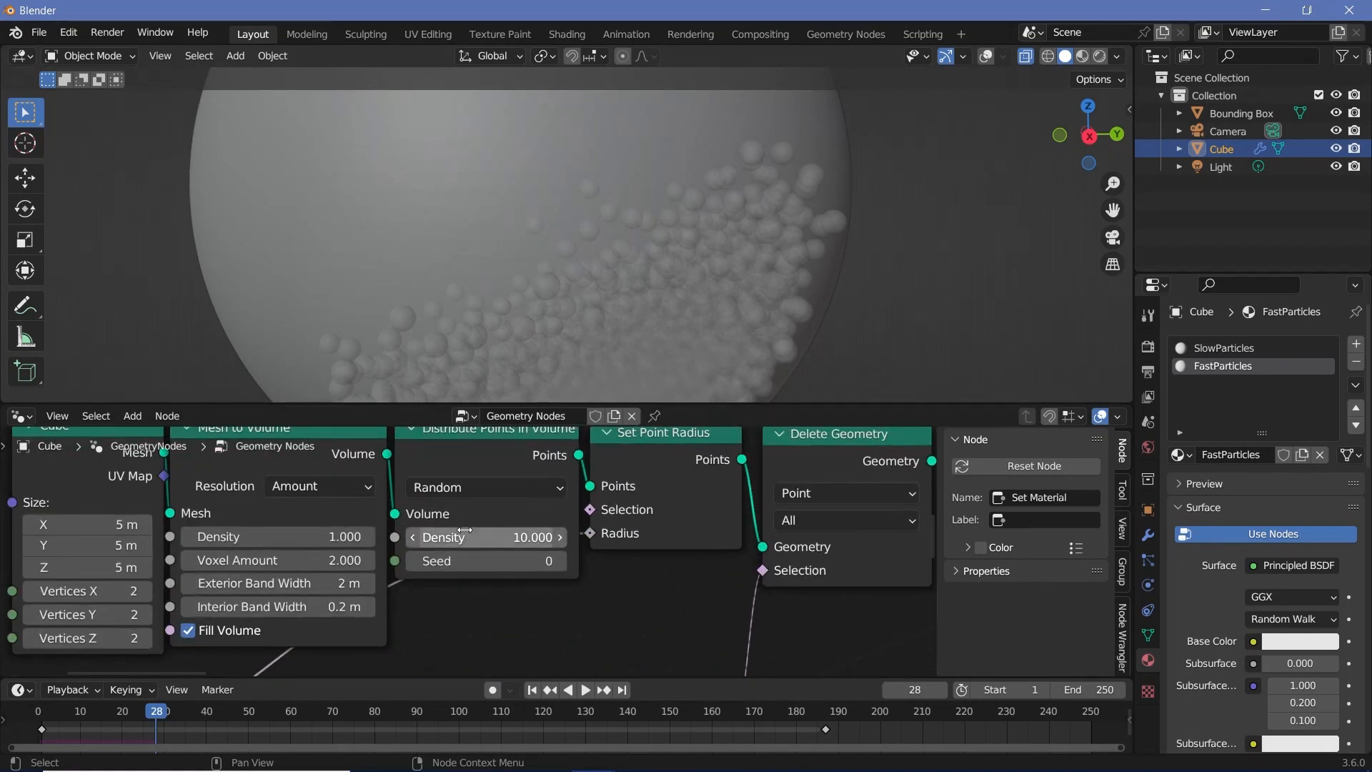
double_click(467, 530)
type("2")
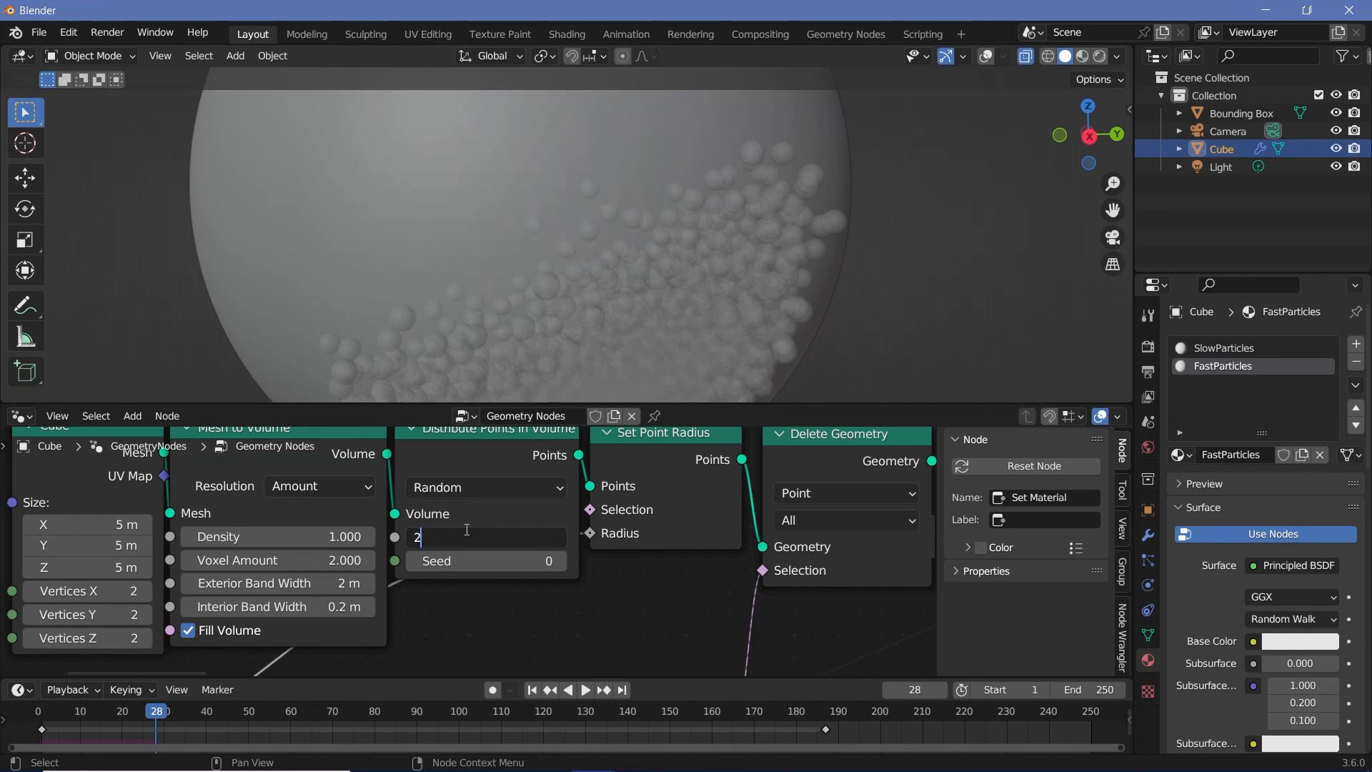
type("0")
key("Return")
left_click(41, 713)
key("space")
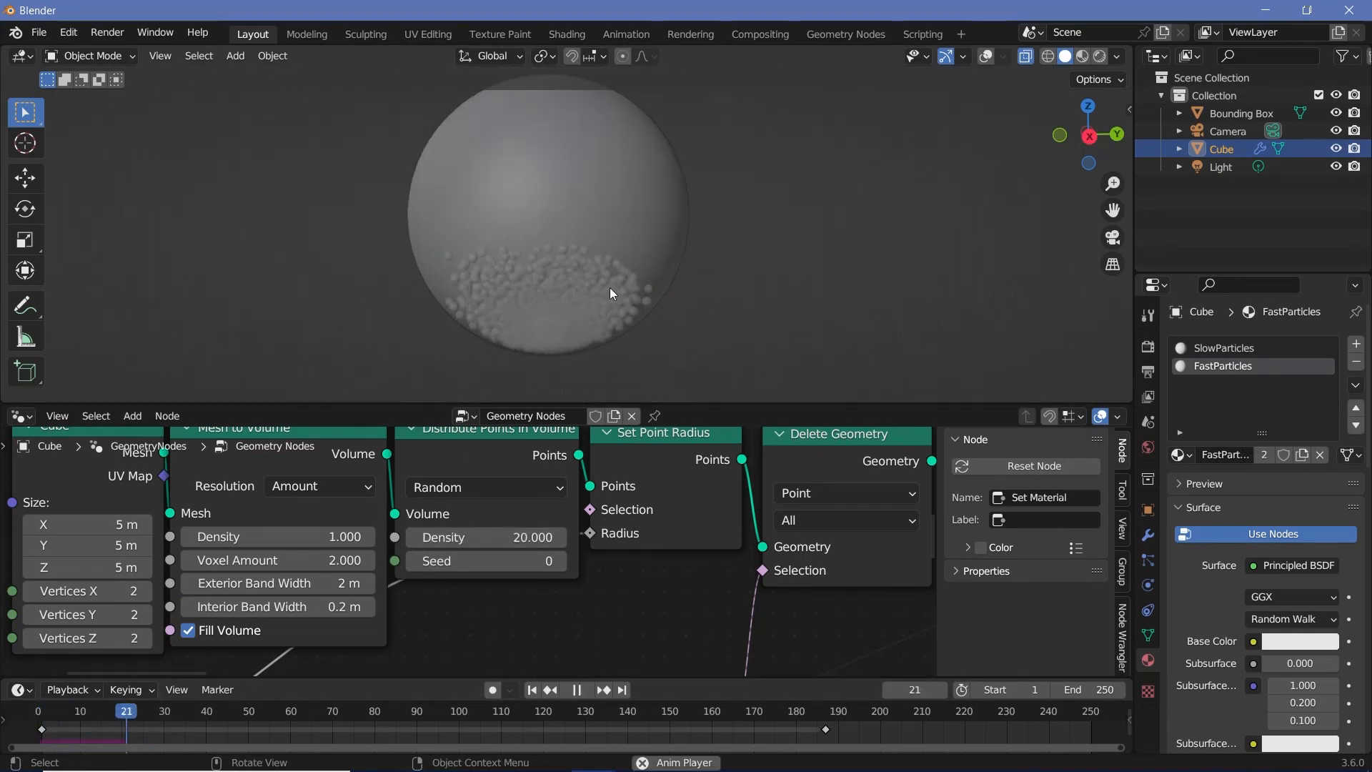
- Stop the particle simulation playback and return to frame 1
scroll(611, 288, "up", 1)
key("space")
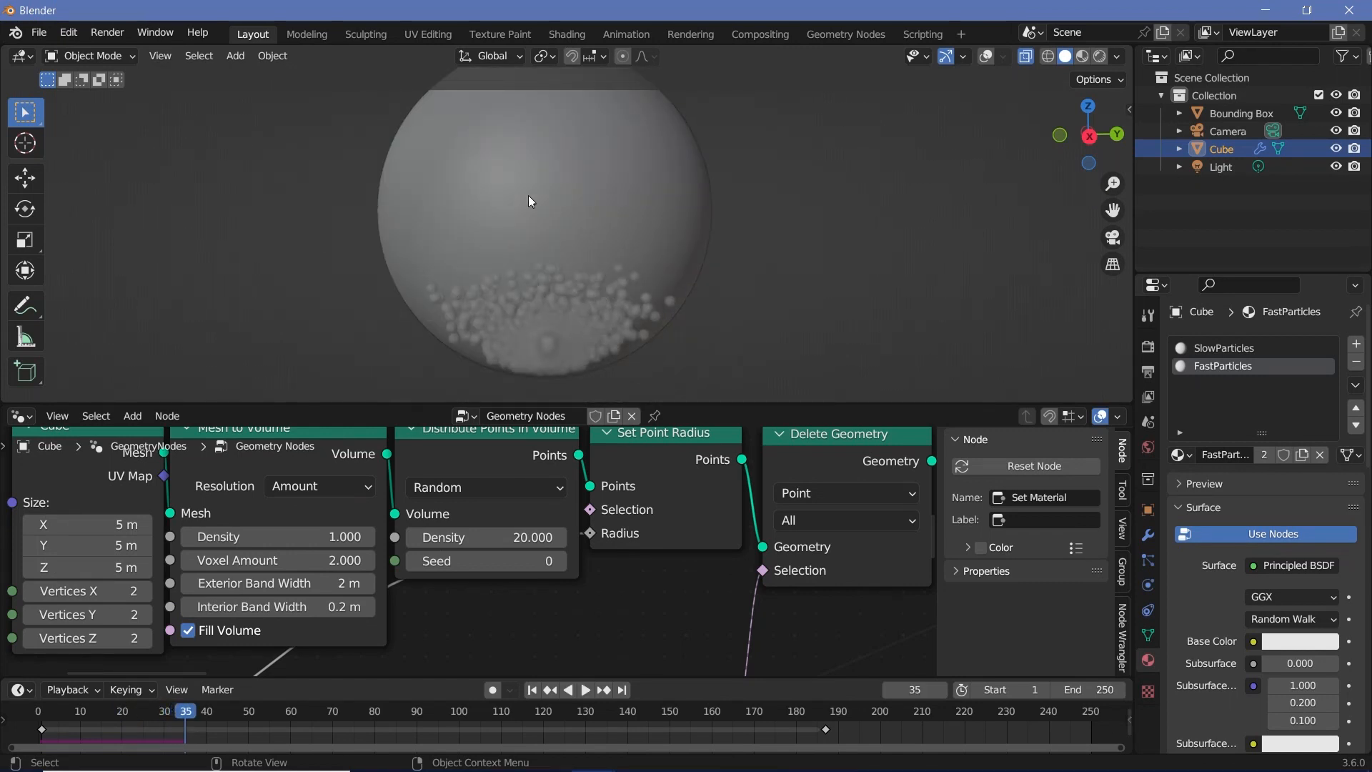
key("shift+Left")
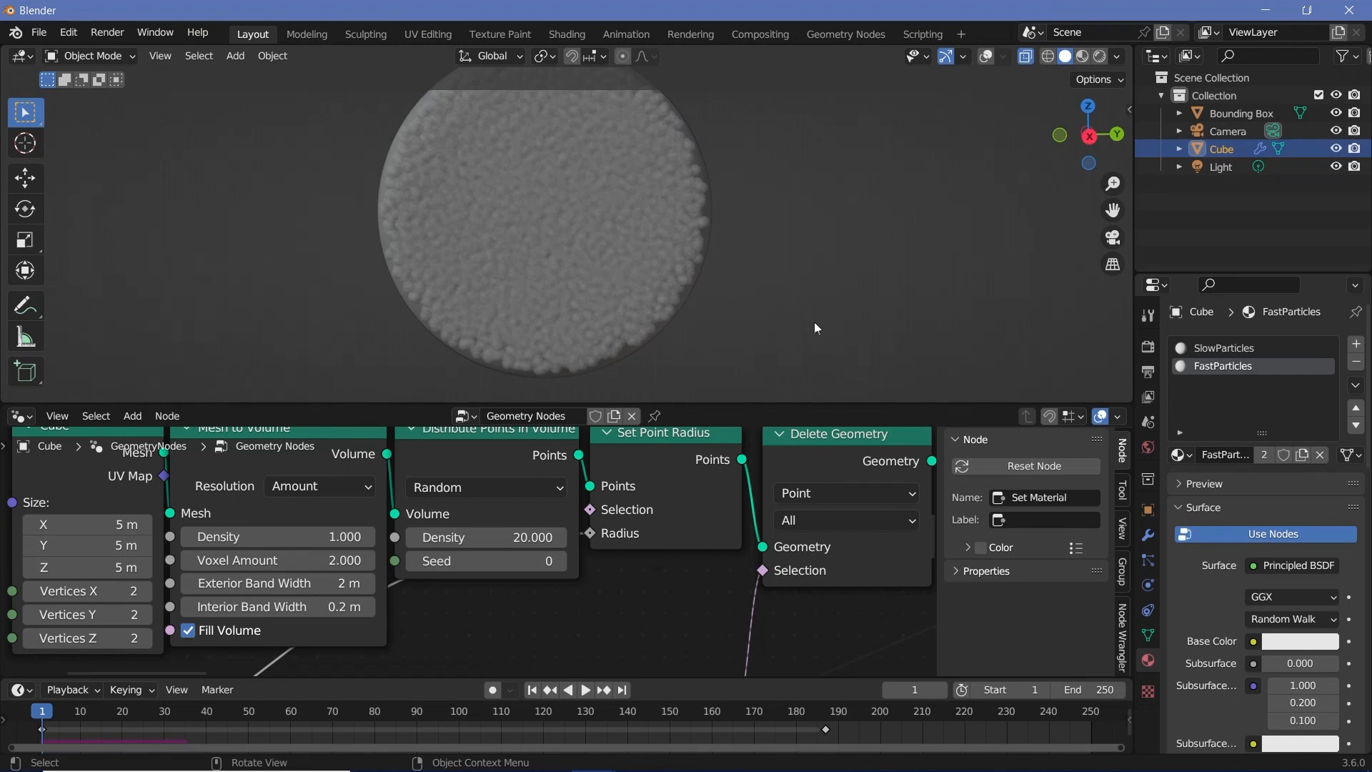
- Set the scene's output frame rate to 30 fps and the end frame to 300
left_click(1149, 371)
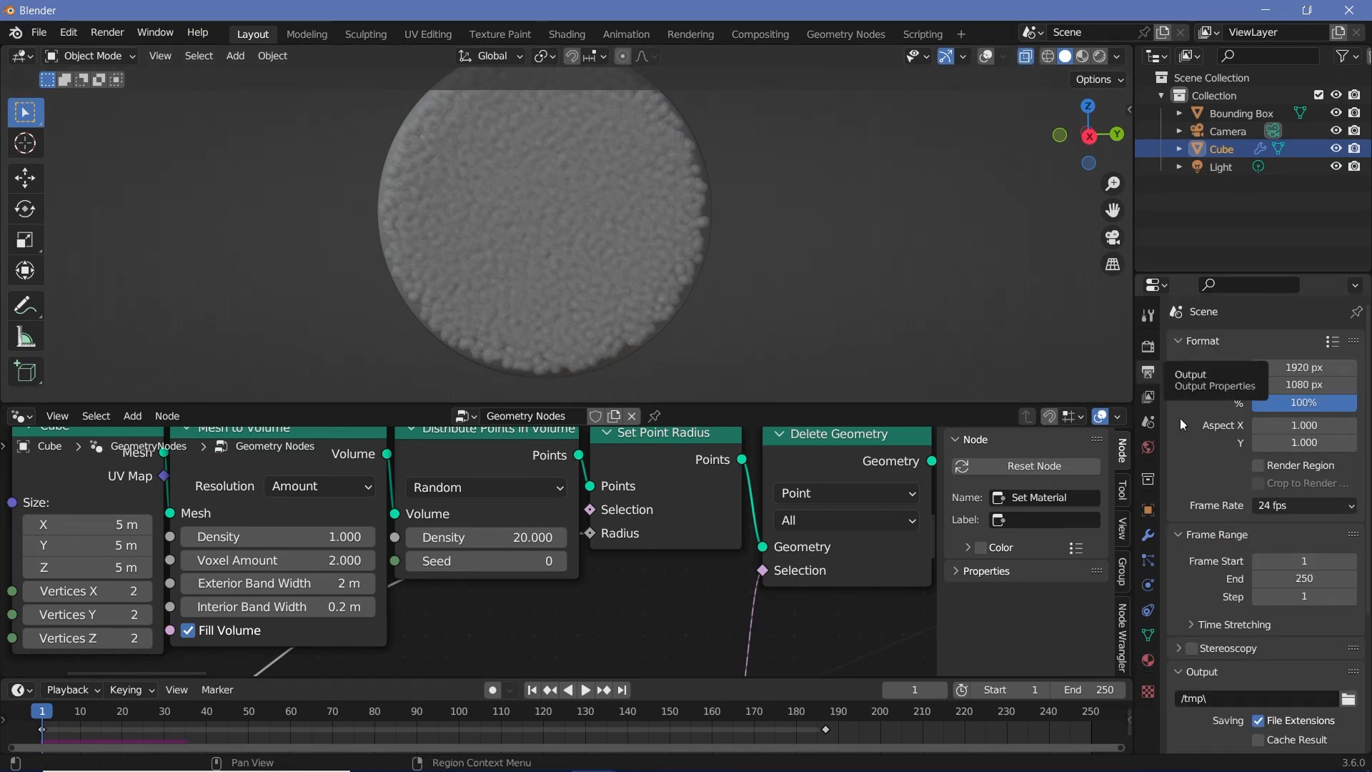
left_click(1282, 506)
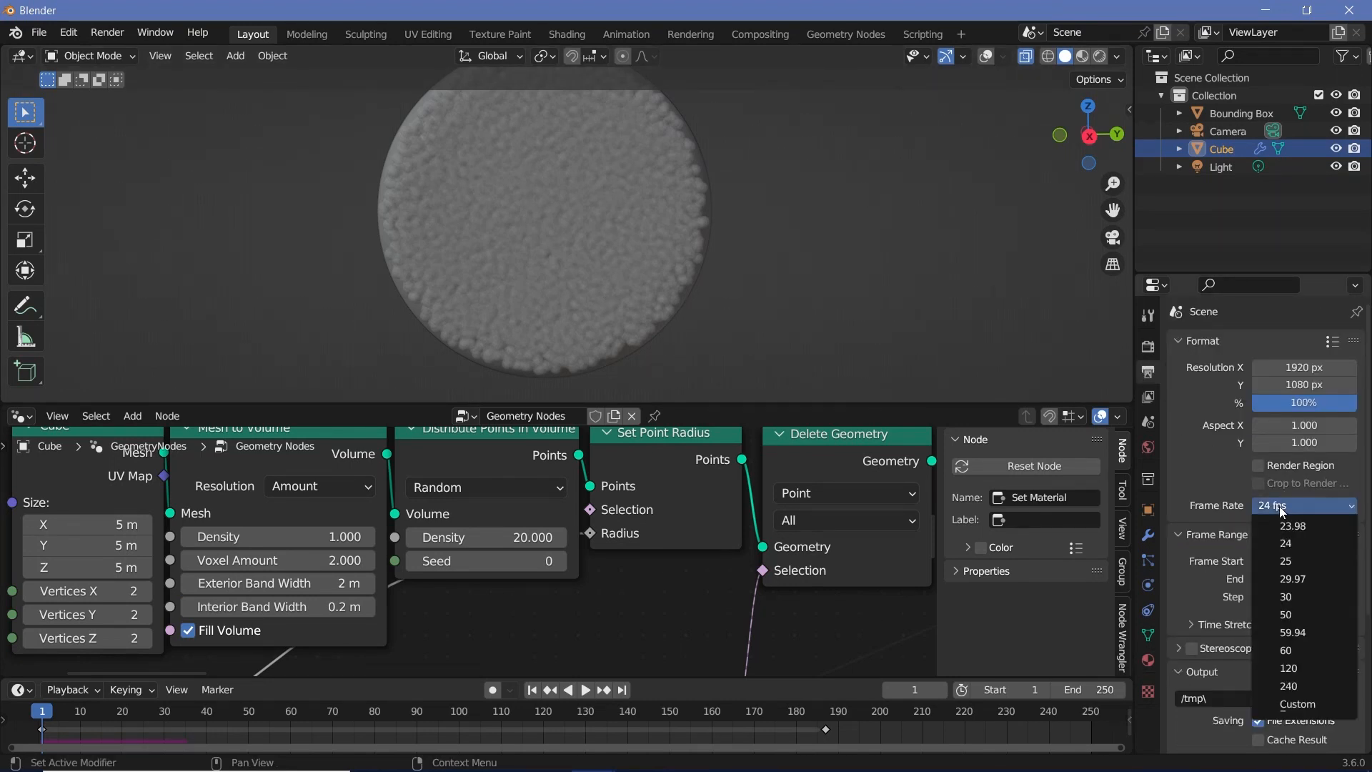
left_click(1288, 598)
left_click(1296, 577)
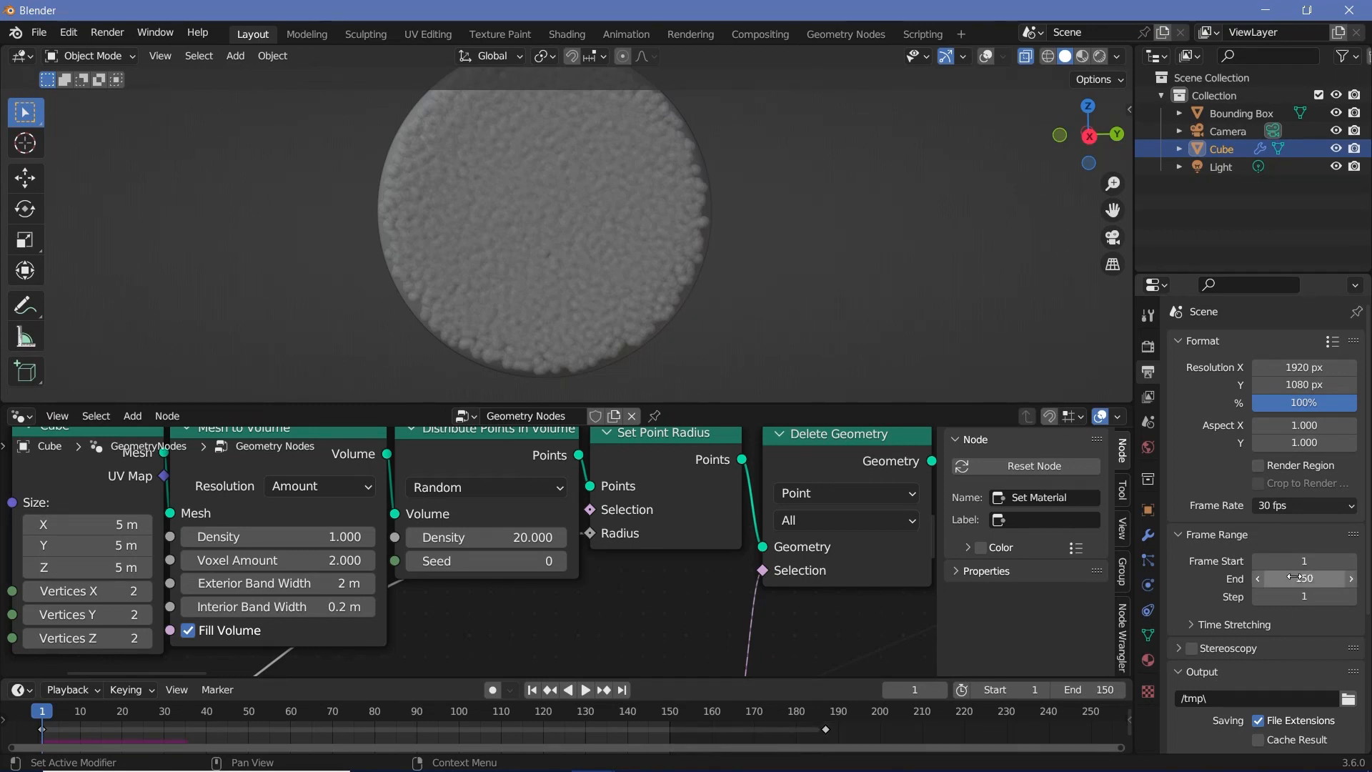
left_click(1298, 578)
key("Return")
- Set the render output path to // and the file format to FFmpeg Video
scroll(1295, 577, "down", 4)
left_click(1207, 582)
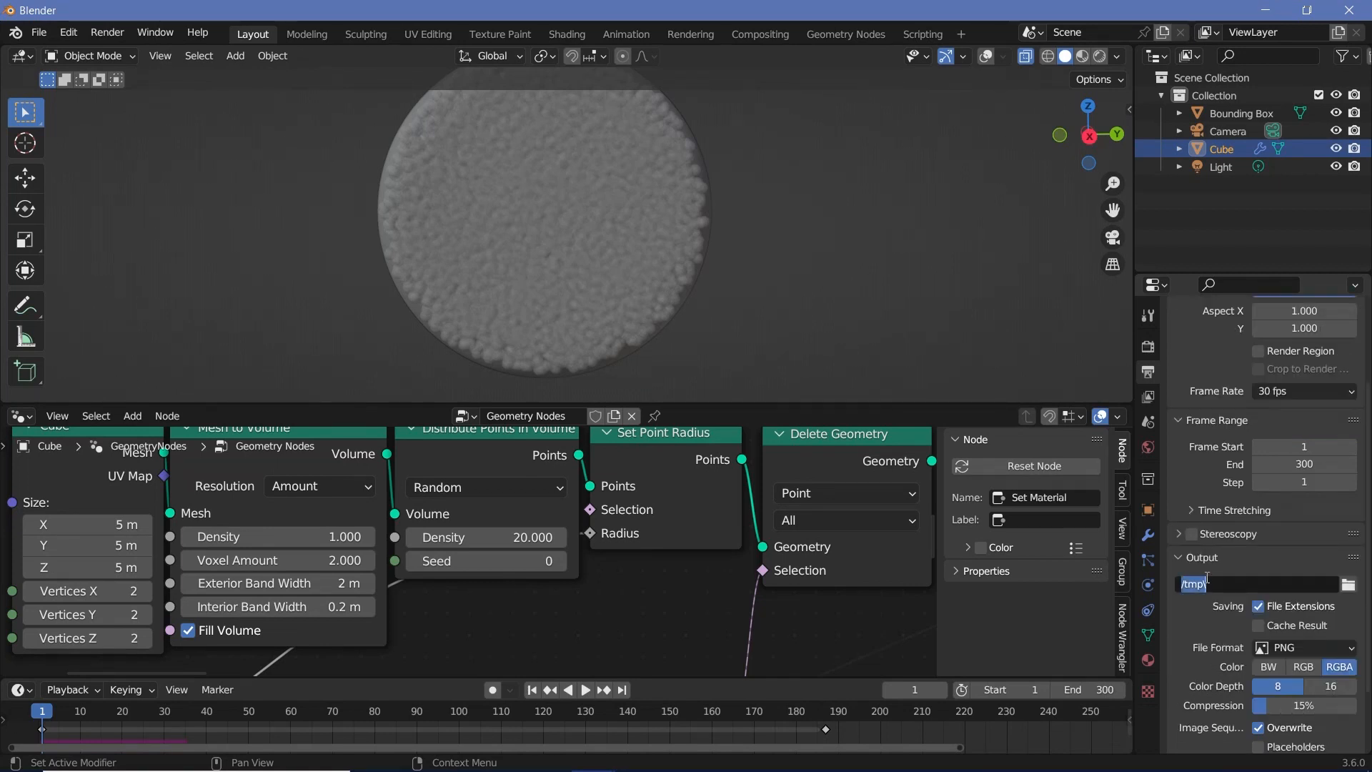
left_click(1288, 647)
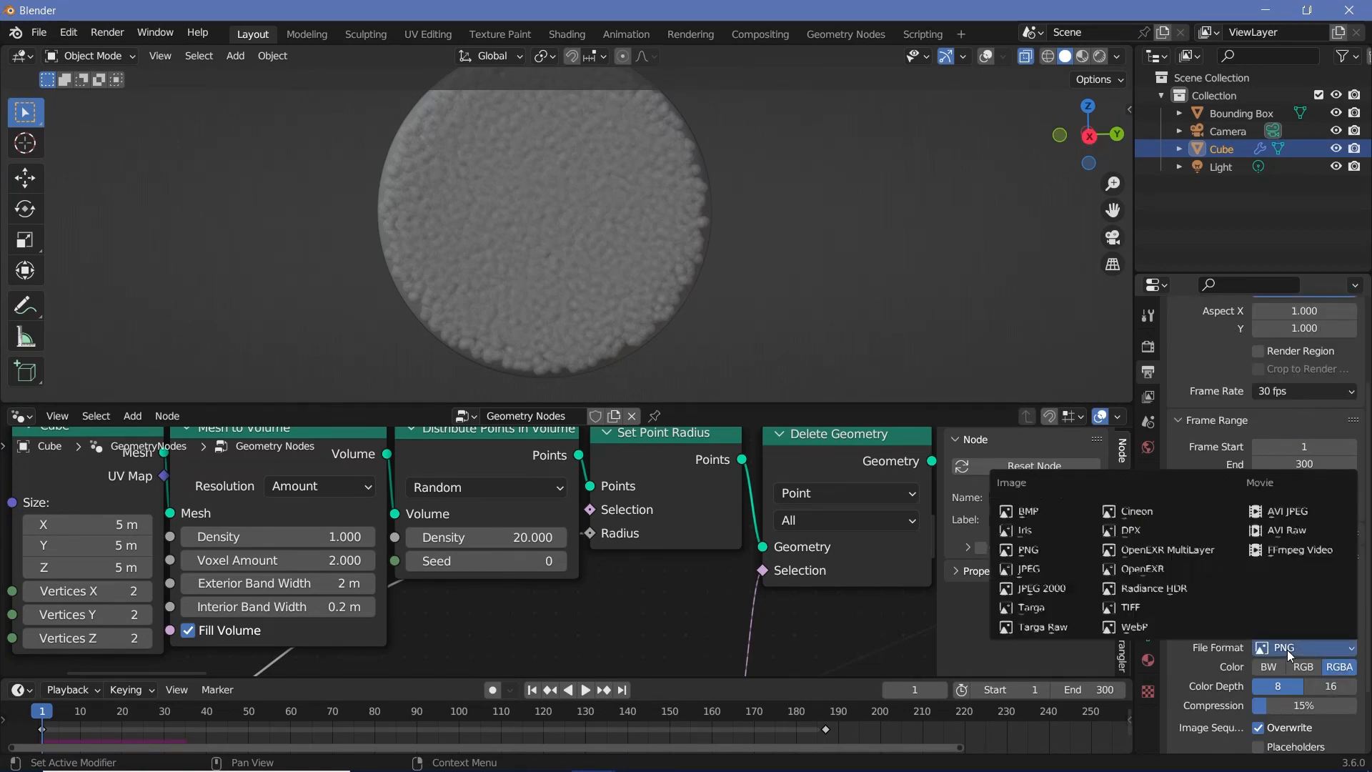
left_click(1269, 612)
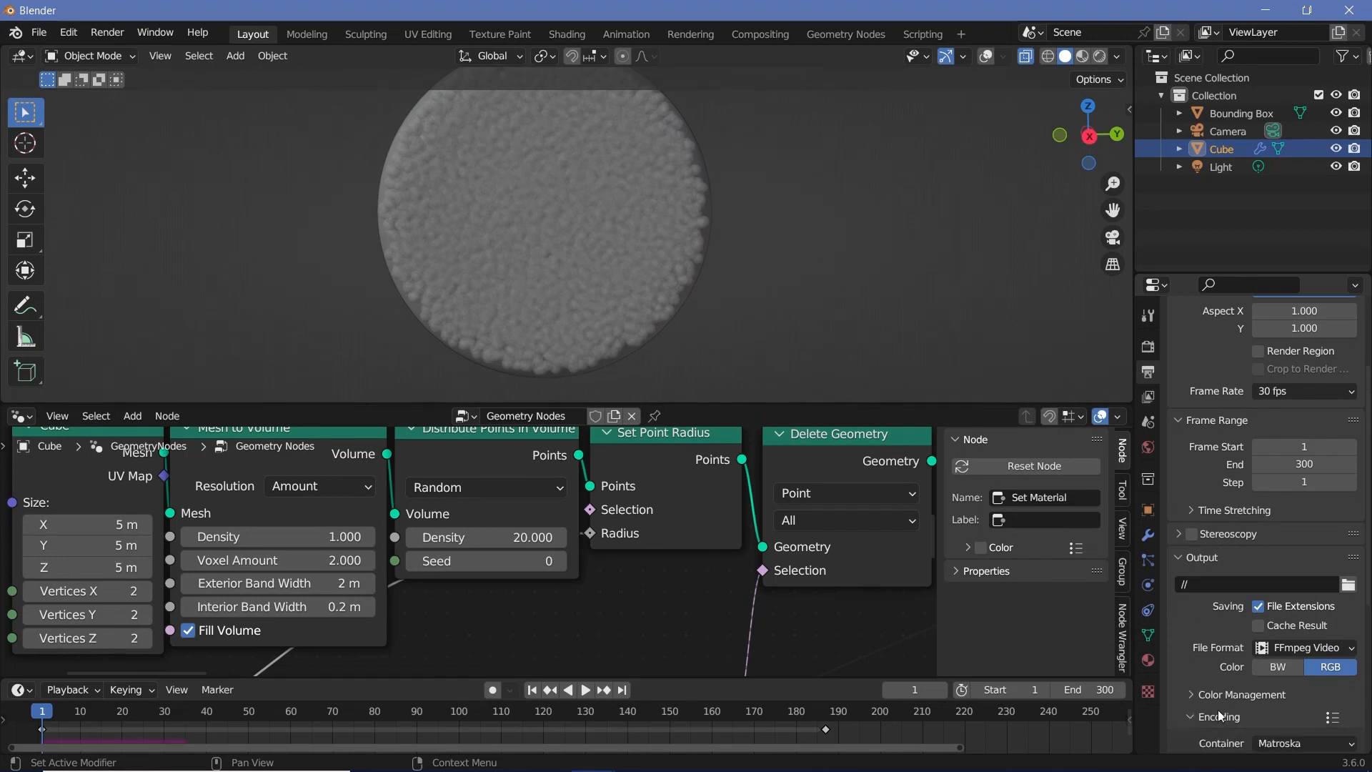
- Set the video encoding container to MPEG-4 and the output quality to Perceptually Lossless
scroll(1218, 710, "down", 3)
left_click(1307, 657)
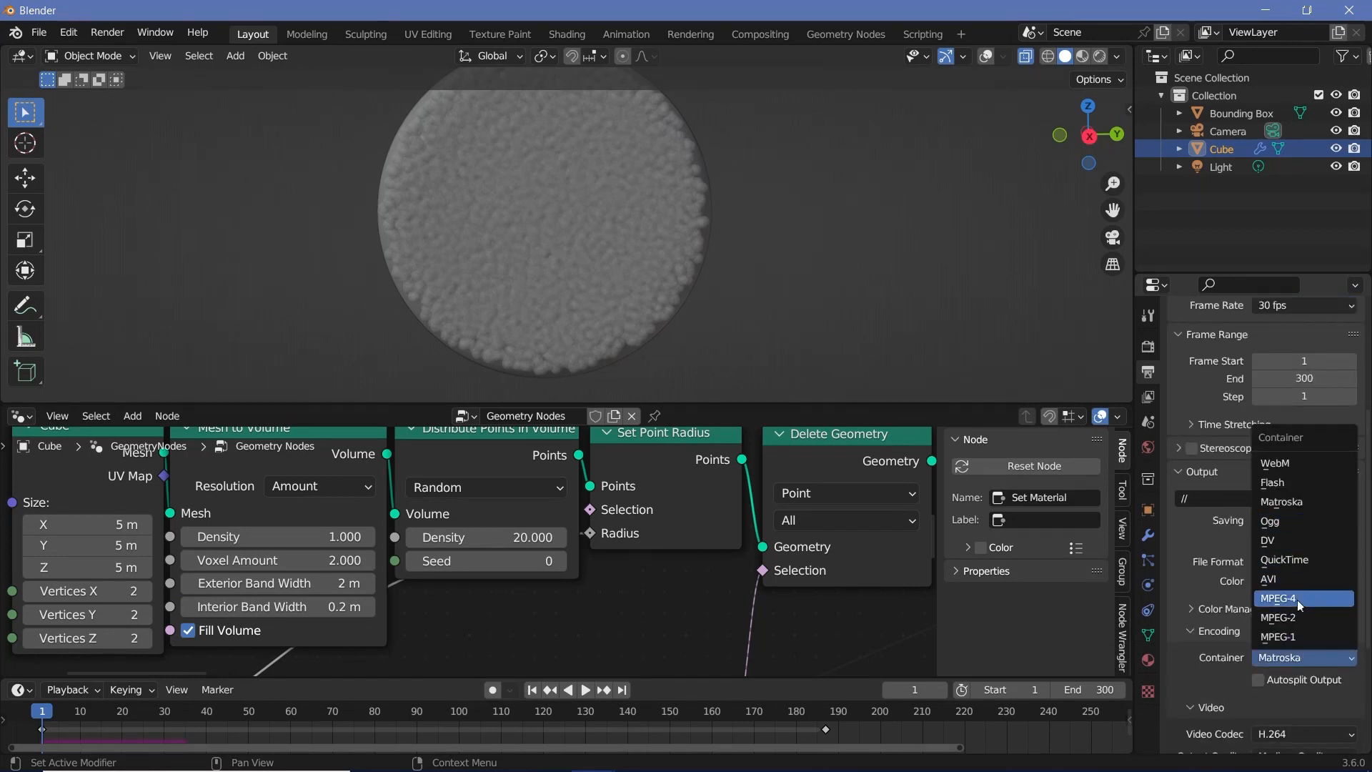
left_click(1297, 599)
scroll(1297, 655, "down", 4)
left_click(1297, 640)
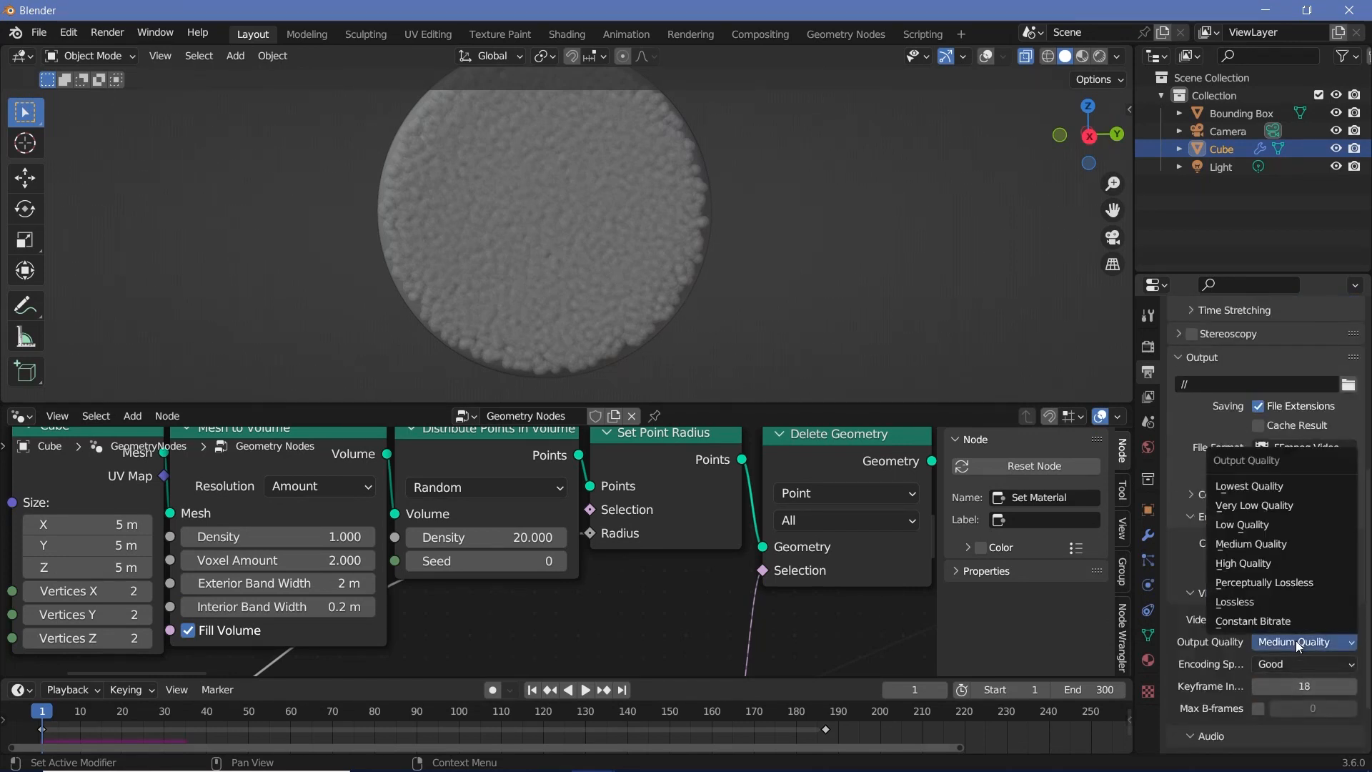
left_click(1281, 583)
scroll(1281, 587, "up", 6)
scroll(715, 176, "down", 3)
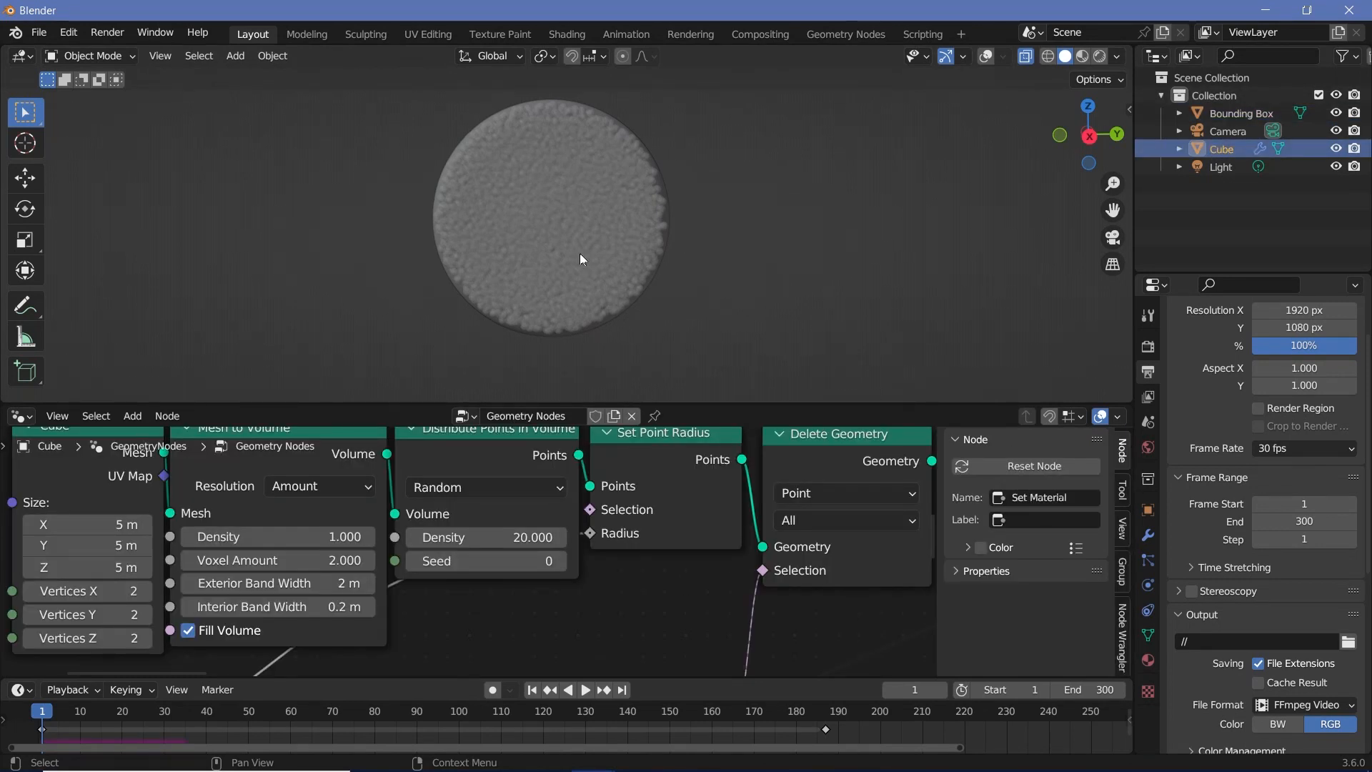
- Rename the Cube object to GeoParticles
double_click(1230, 147)
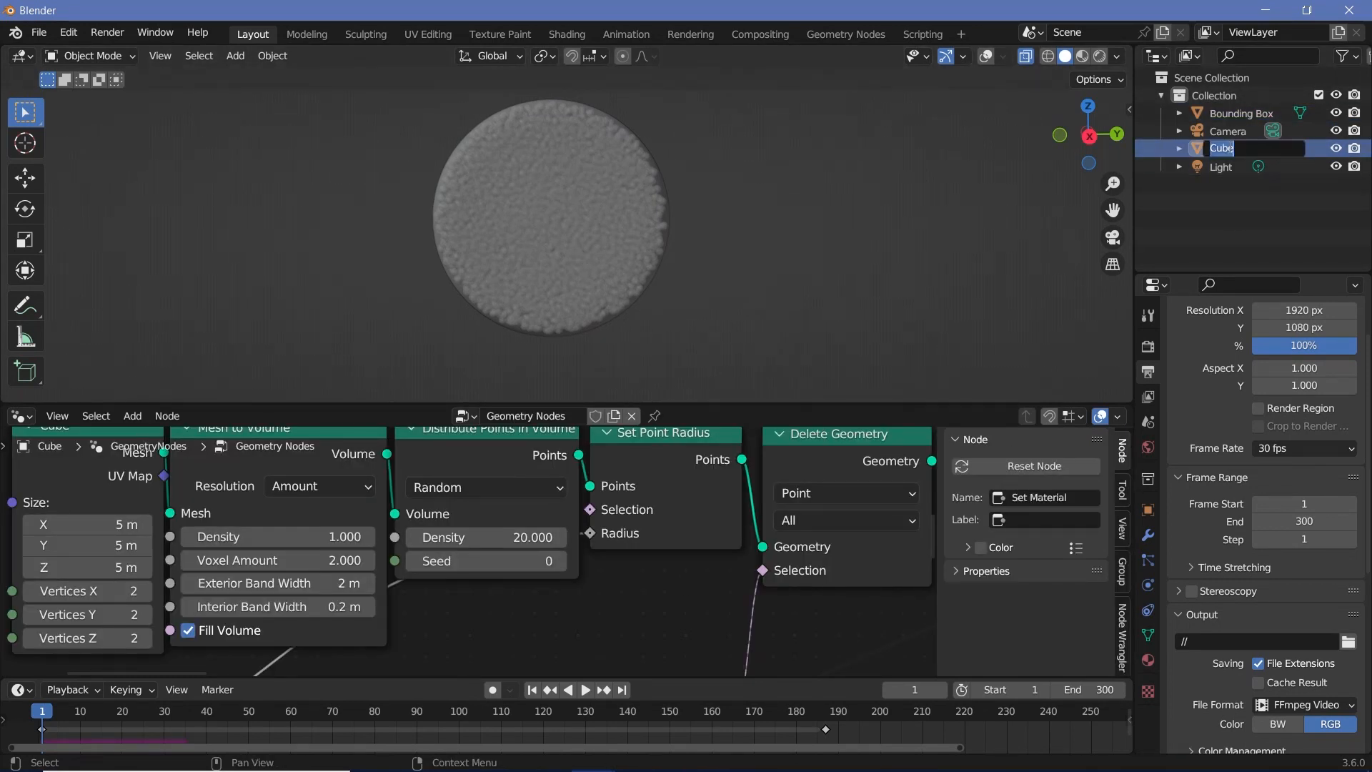
type("GeoParticles")
key("Return")
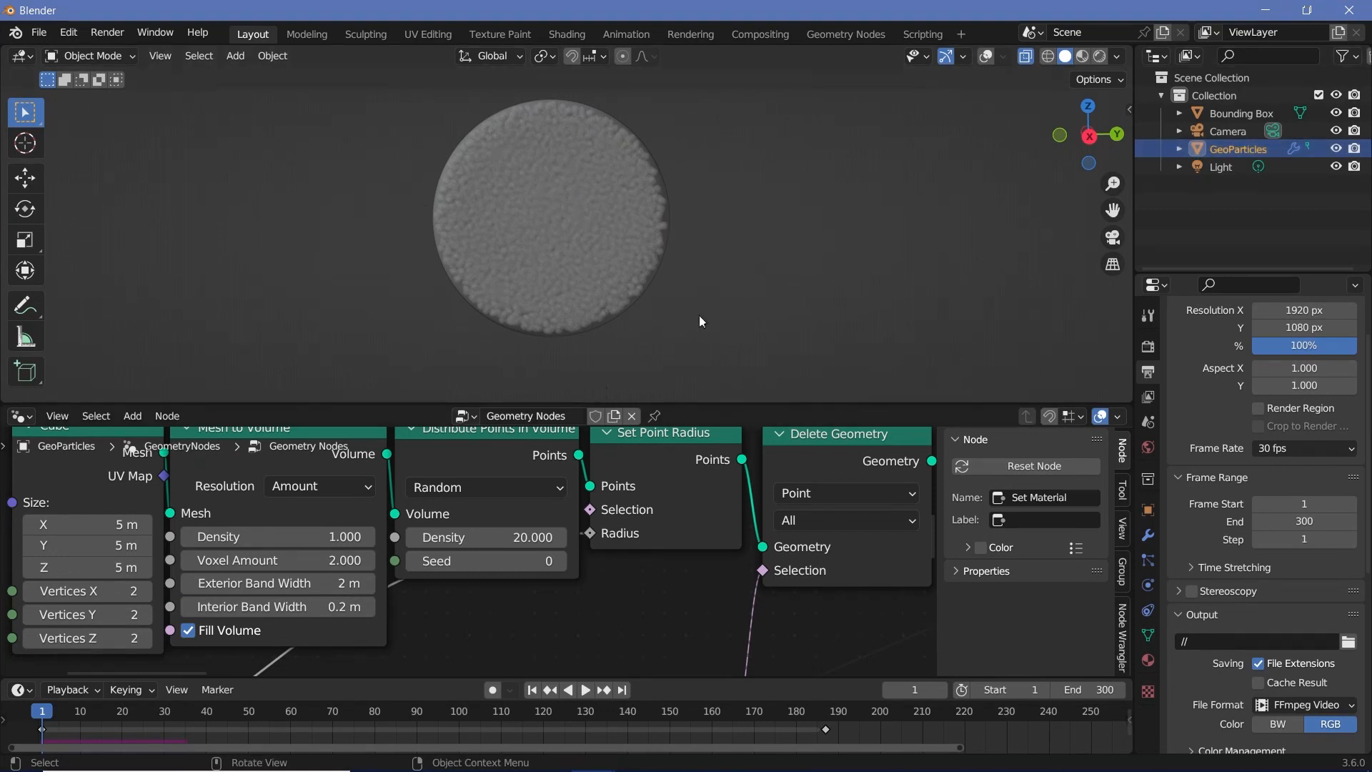
- Show the outliner's viewport-disable toggles, then hide GeoParticles and disable it in viewports and renders
left_click(1349, 56)
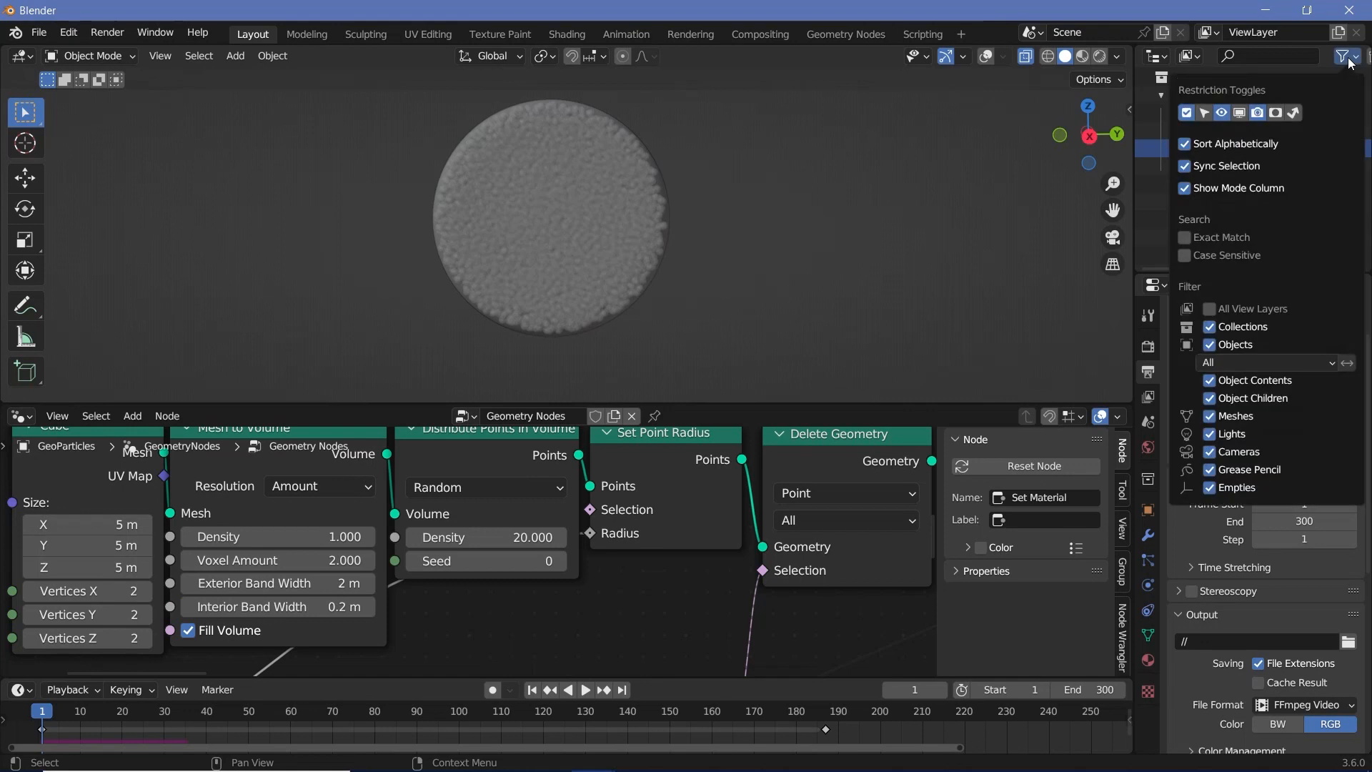
left_click(1241, 114)
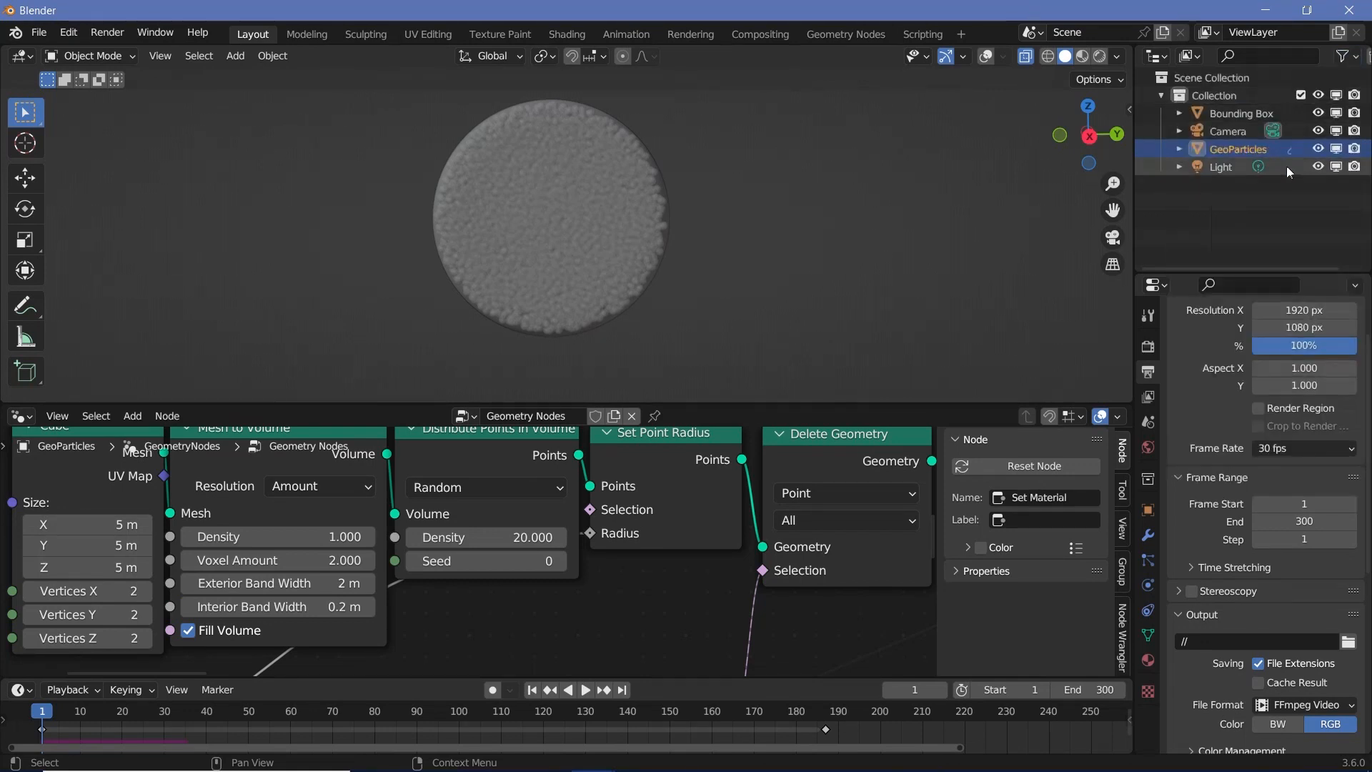
left_click(1317, 149)
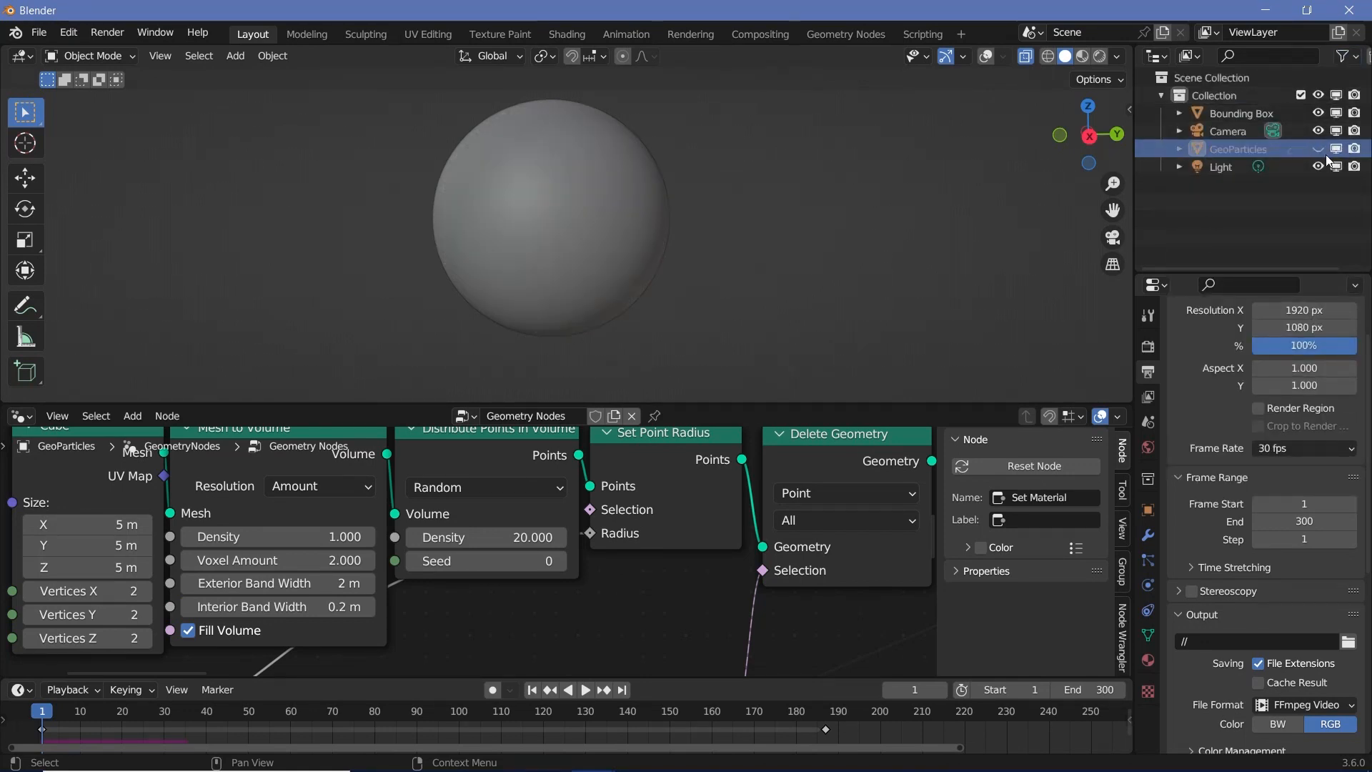
left_click(1355, 149)
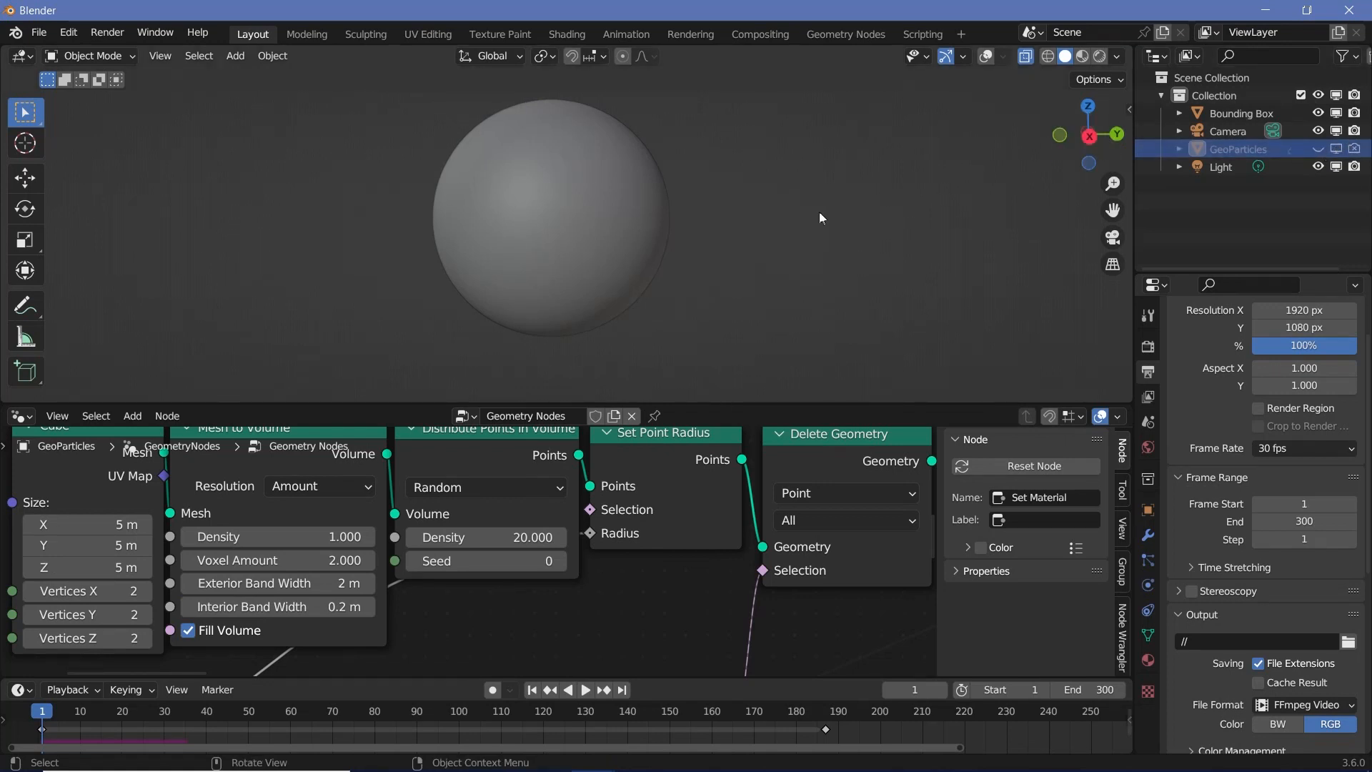
- Enlarge the timeline area to show the full 300-frame range and turn the viewport overlays on
scroll(574, 242, "down", 2)
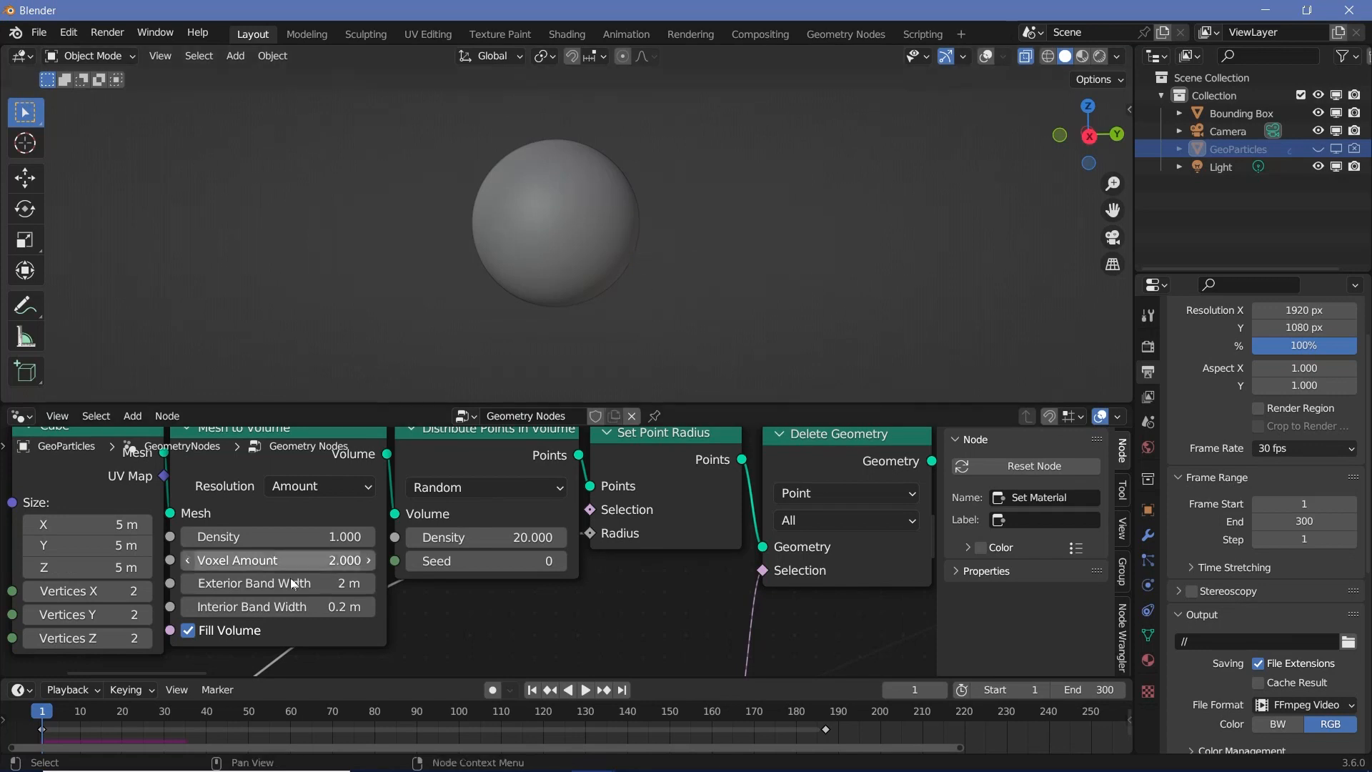
left_click_drag(699, 678, 712, 605)
scroll(732, 692, "down", 3)
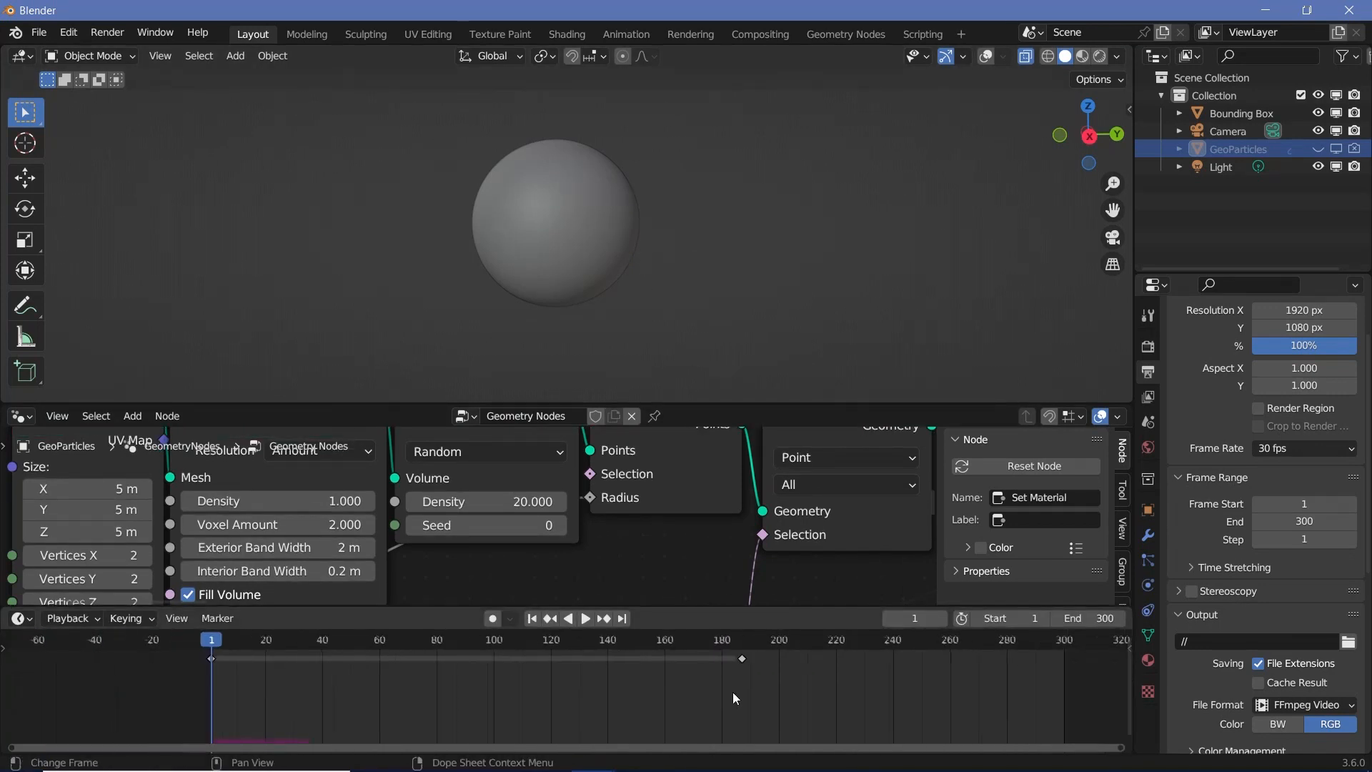
left_click(986, 57)
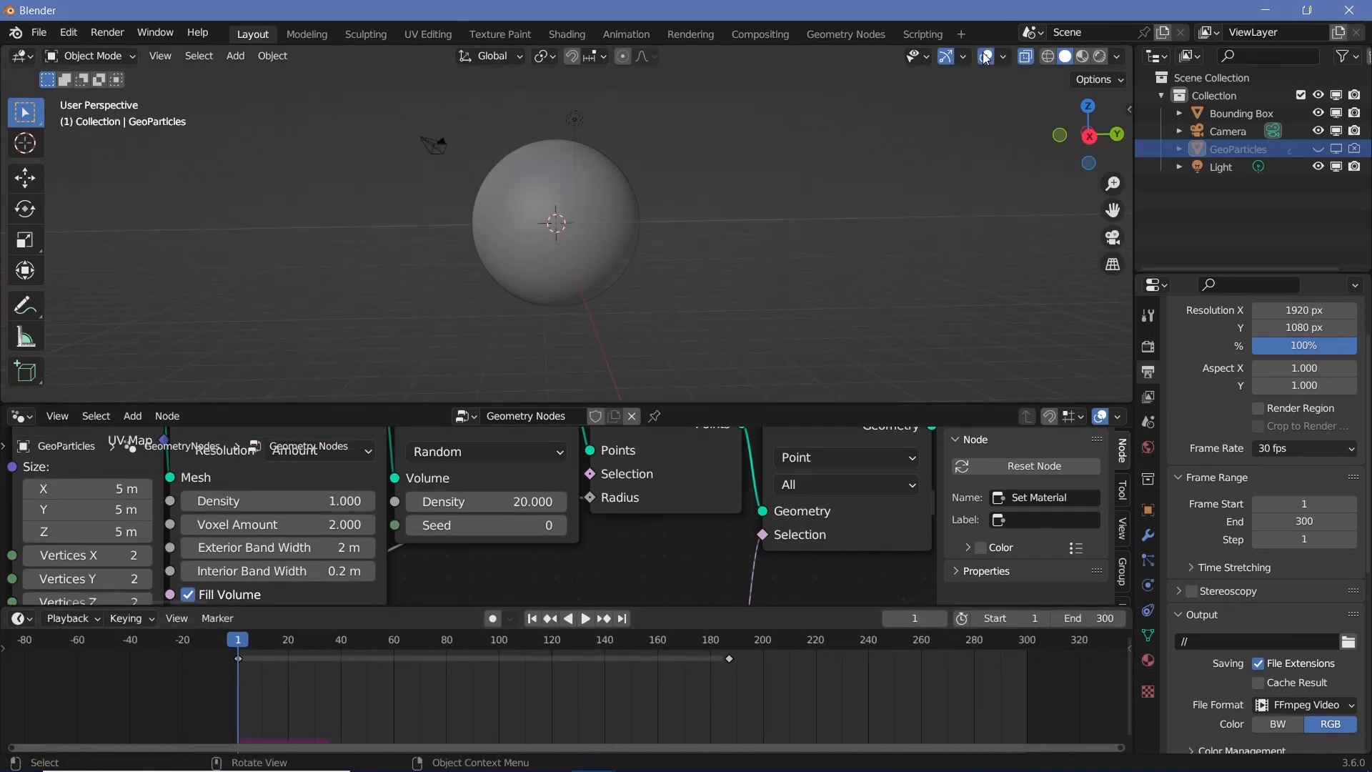
- Turn on auto keying and delete all existing keyframes of the Bounding Box sphere
left_click(602, 204)
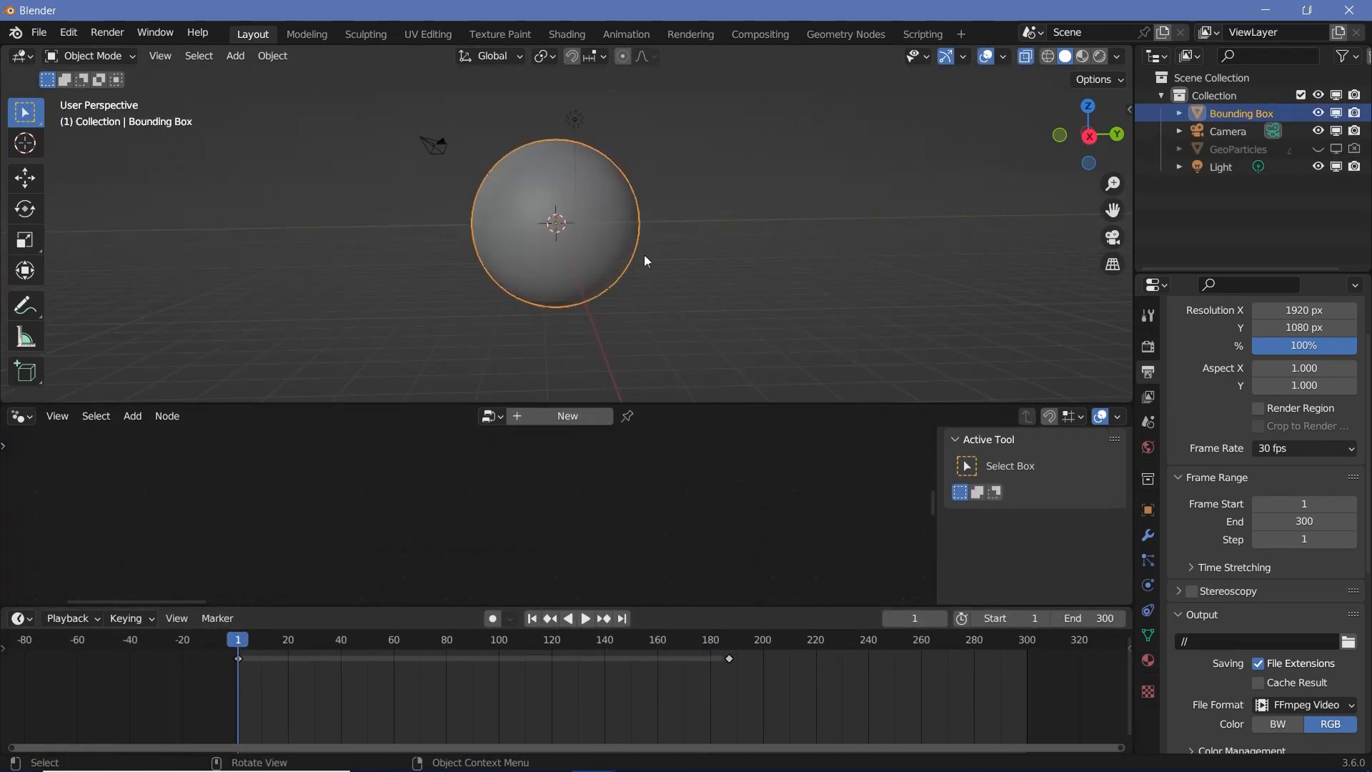
left_click(492, 622)
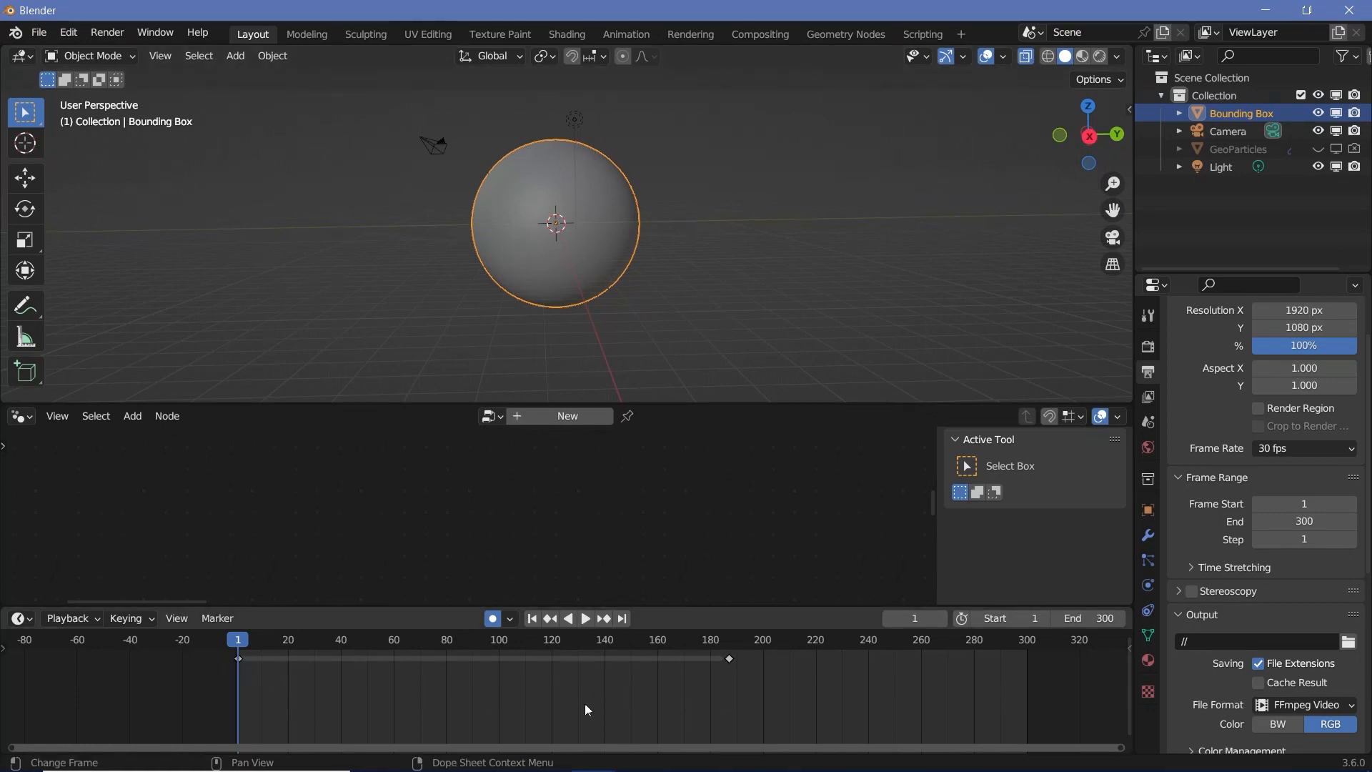
left_click_drag(752, 692, 53, 628)
key("x")
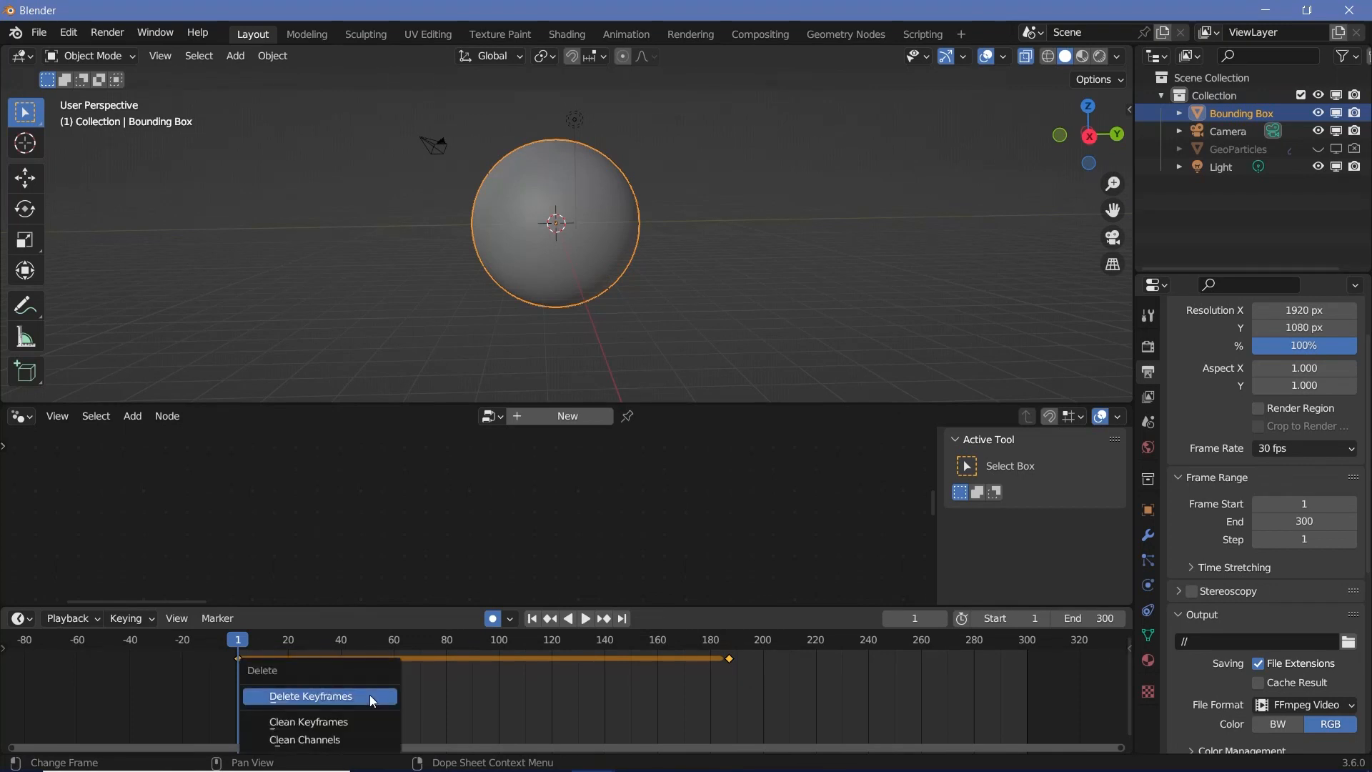
left_click(370, 694)
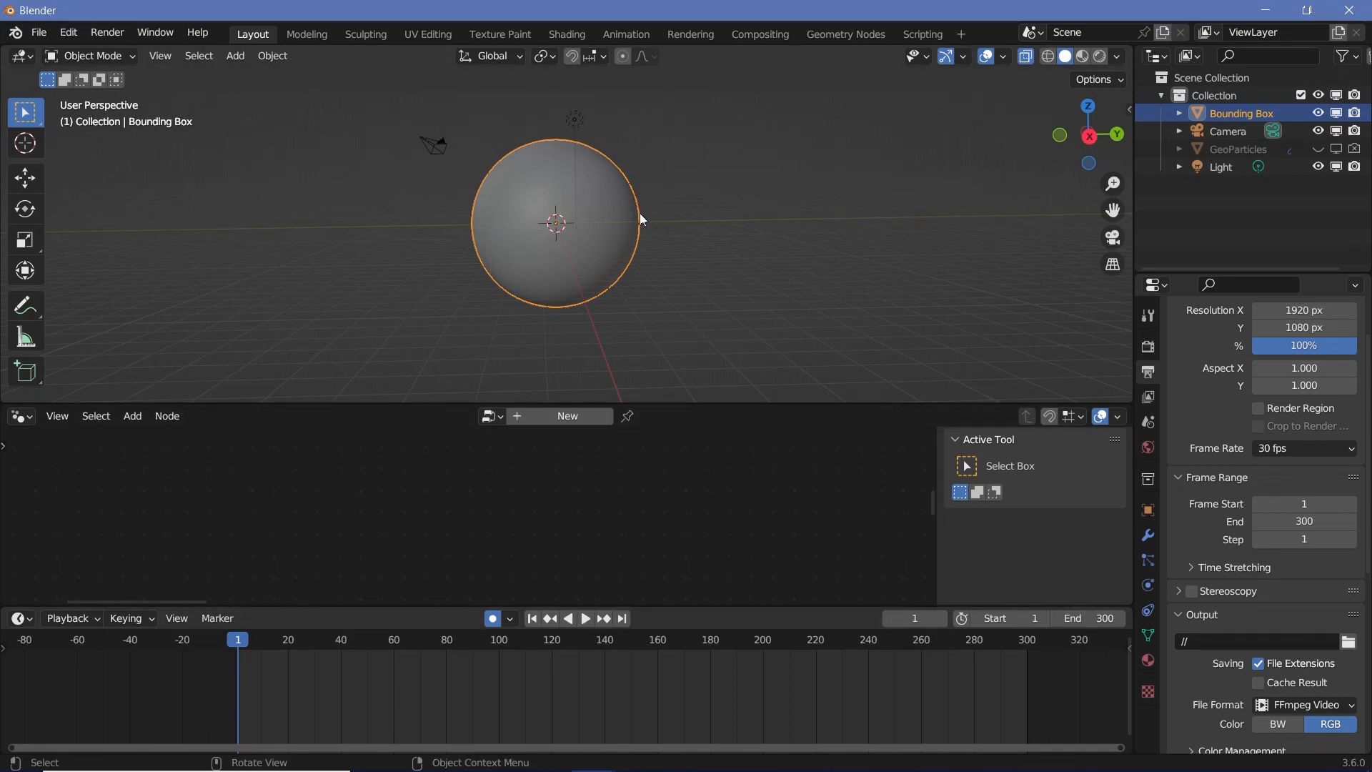
- Record a freehand motion for the Bounding Box by moving it around during playback until about frame 275
key("space")
key("g")
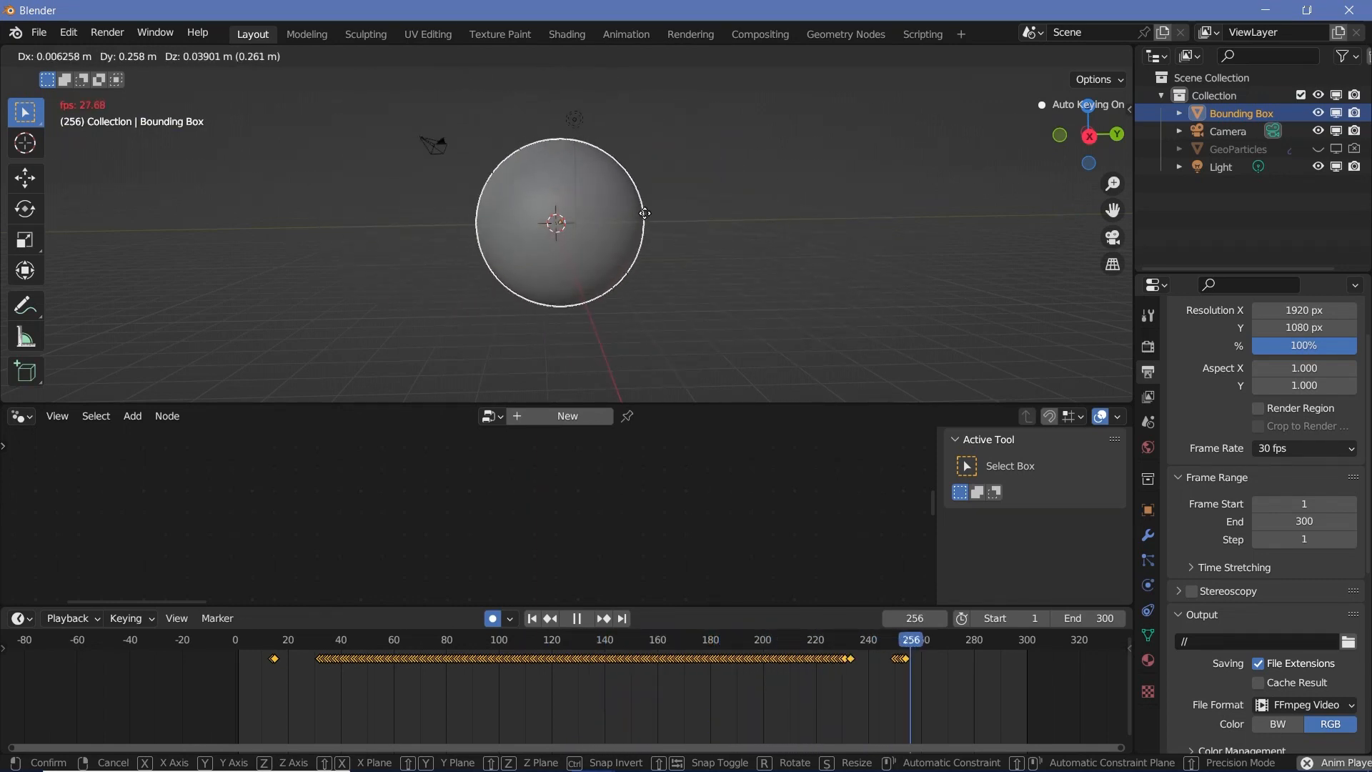
left_click(645, 213)
key("space")
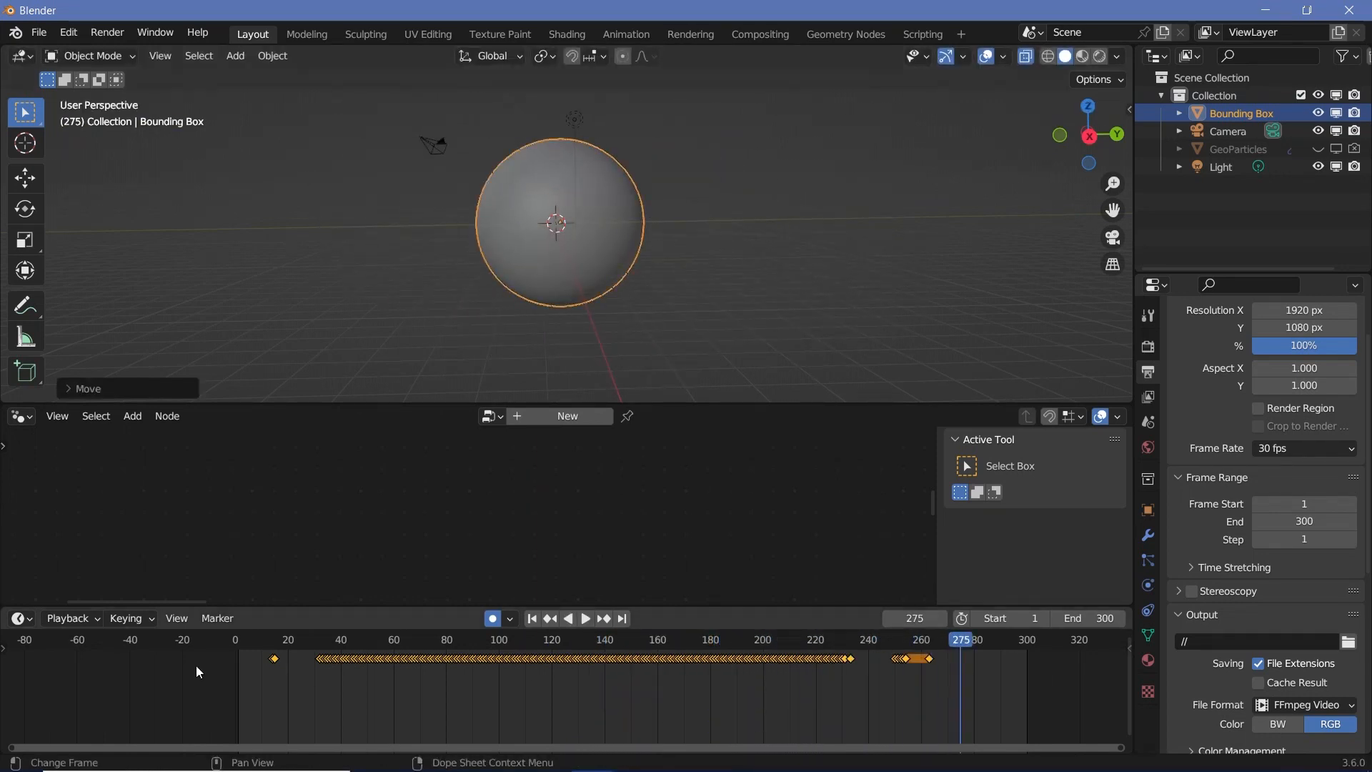
- Add a Bounding Box keyframe at frame 1 and duplicate it to frame 300
left_click(239, 648)
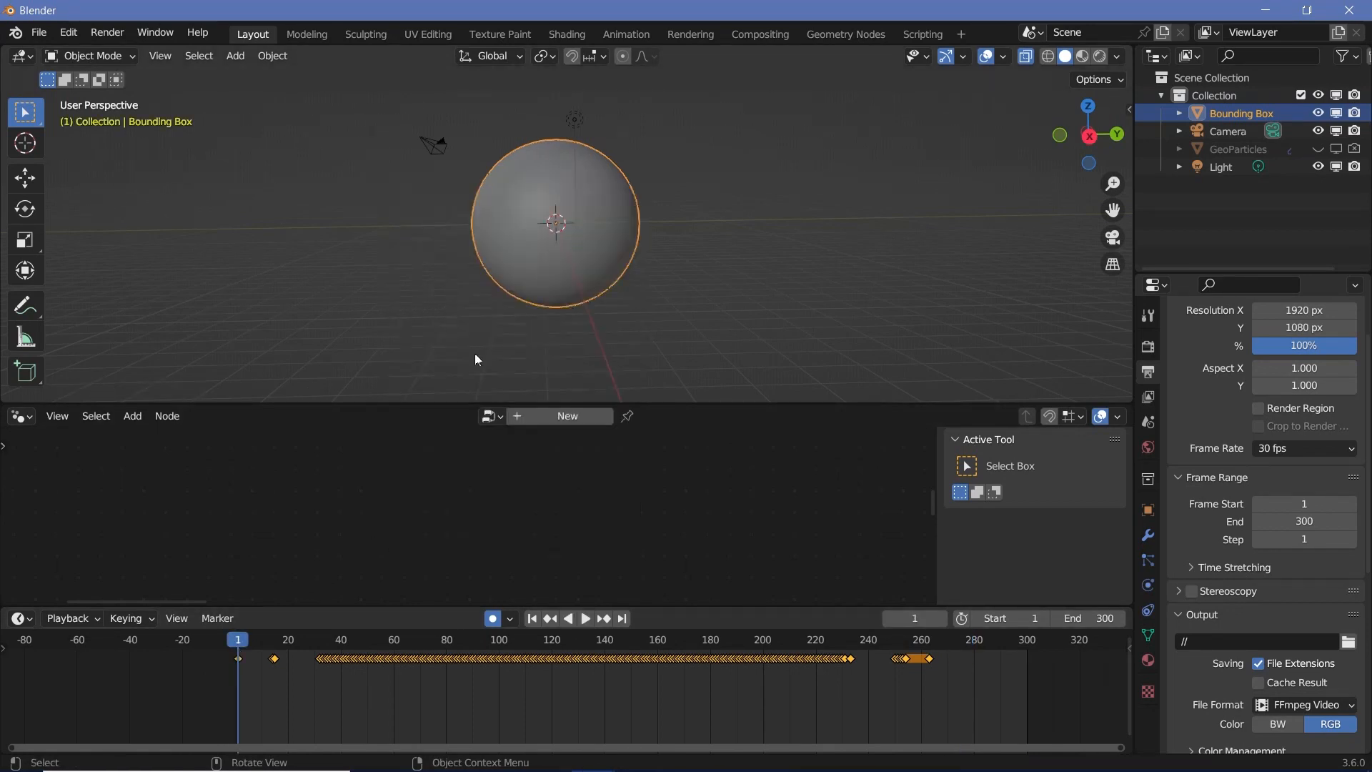
left_click_drag(238, 661, 984, 731)
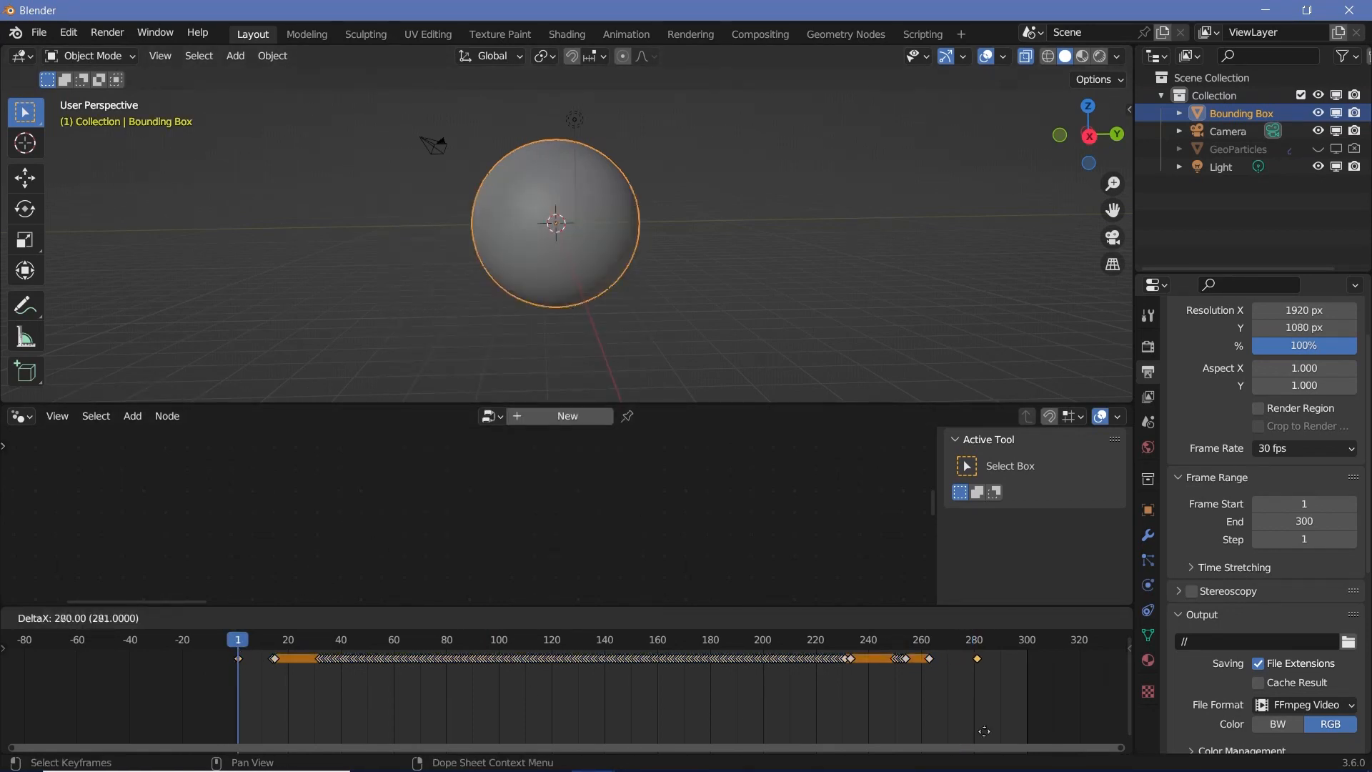
left_click(1026, 719)
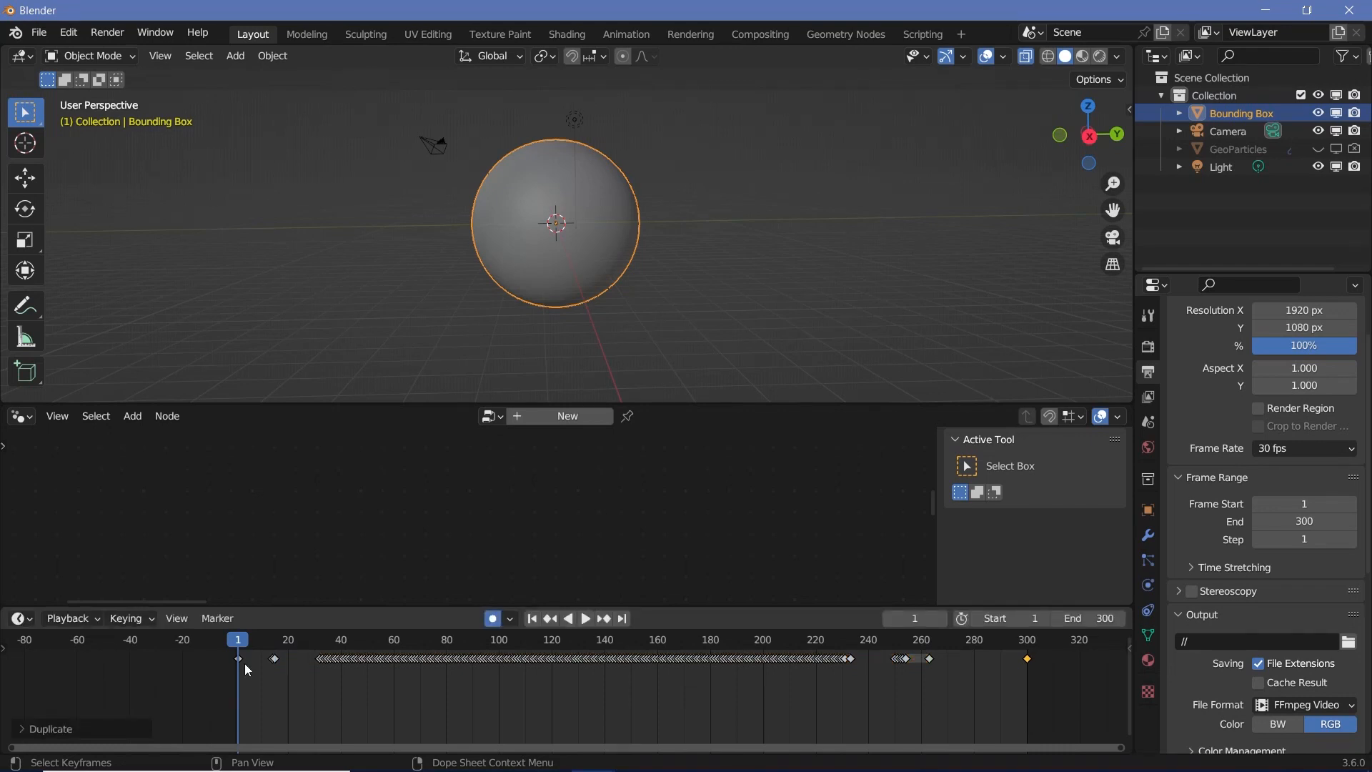
- Select all Bounding Box keyframes and switch the timeline area to the Graph Editor to show their curves
scroll(244, 664, "down", 1)
key("a")
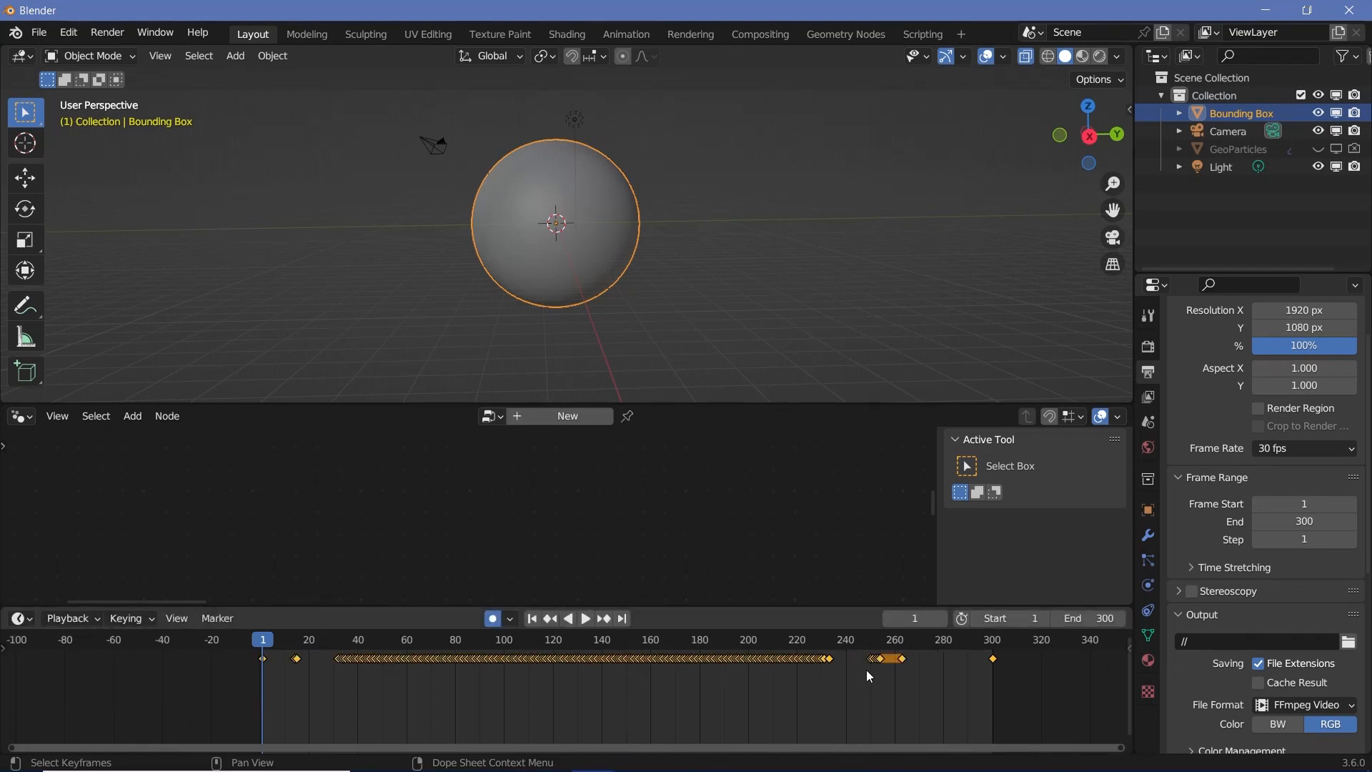
left_click(22, 619)
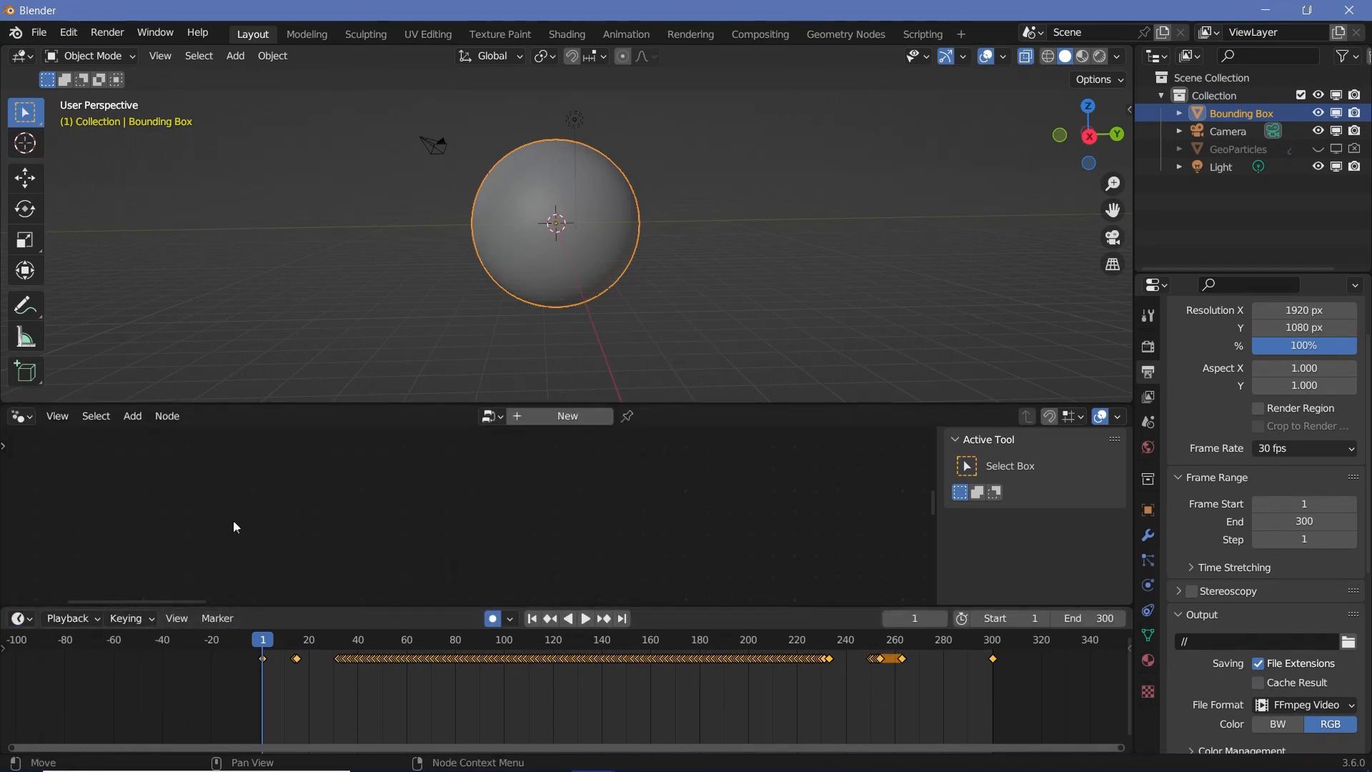
left_click(26, 619)
left_click(258, 482)
scroll(593, 693, "down", 2)
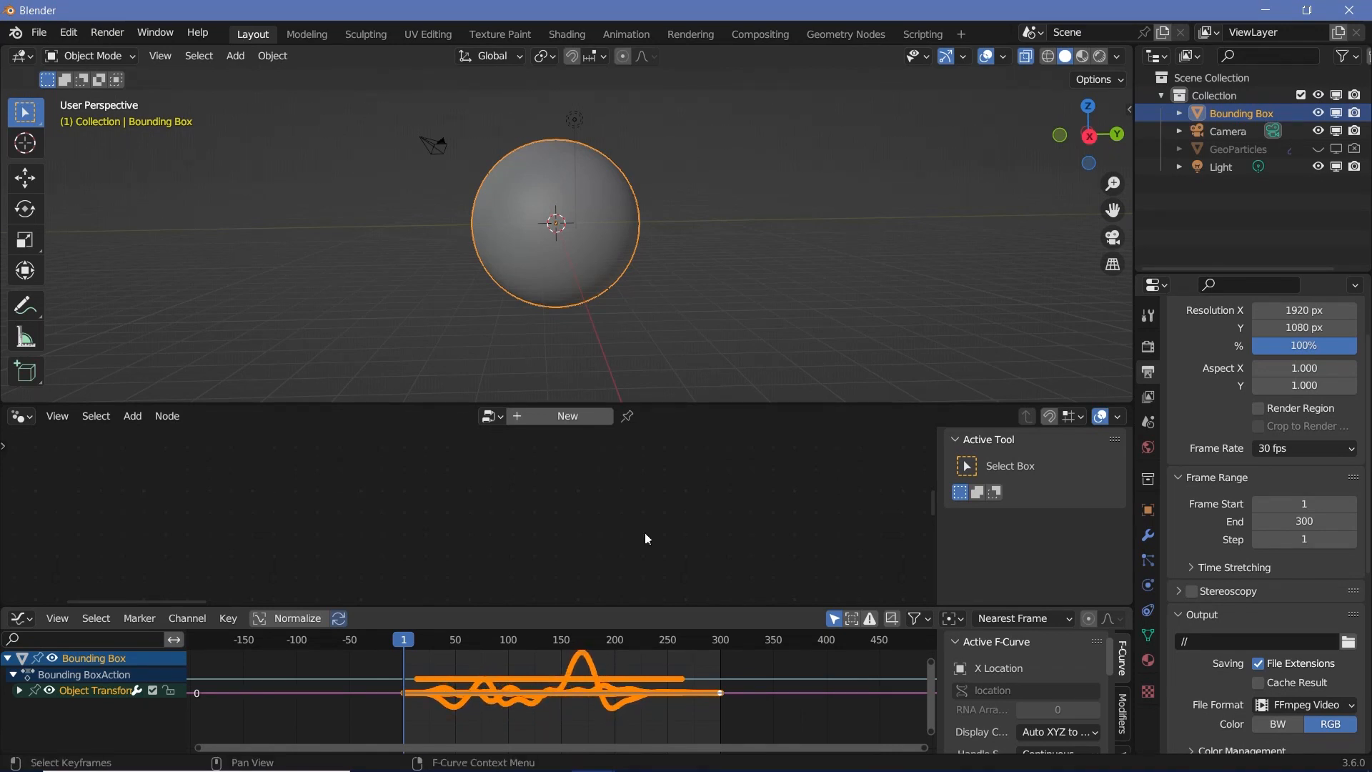
- Play back the Bounding Box animation to review the recorded motion
key("space")
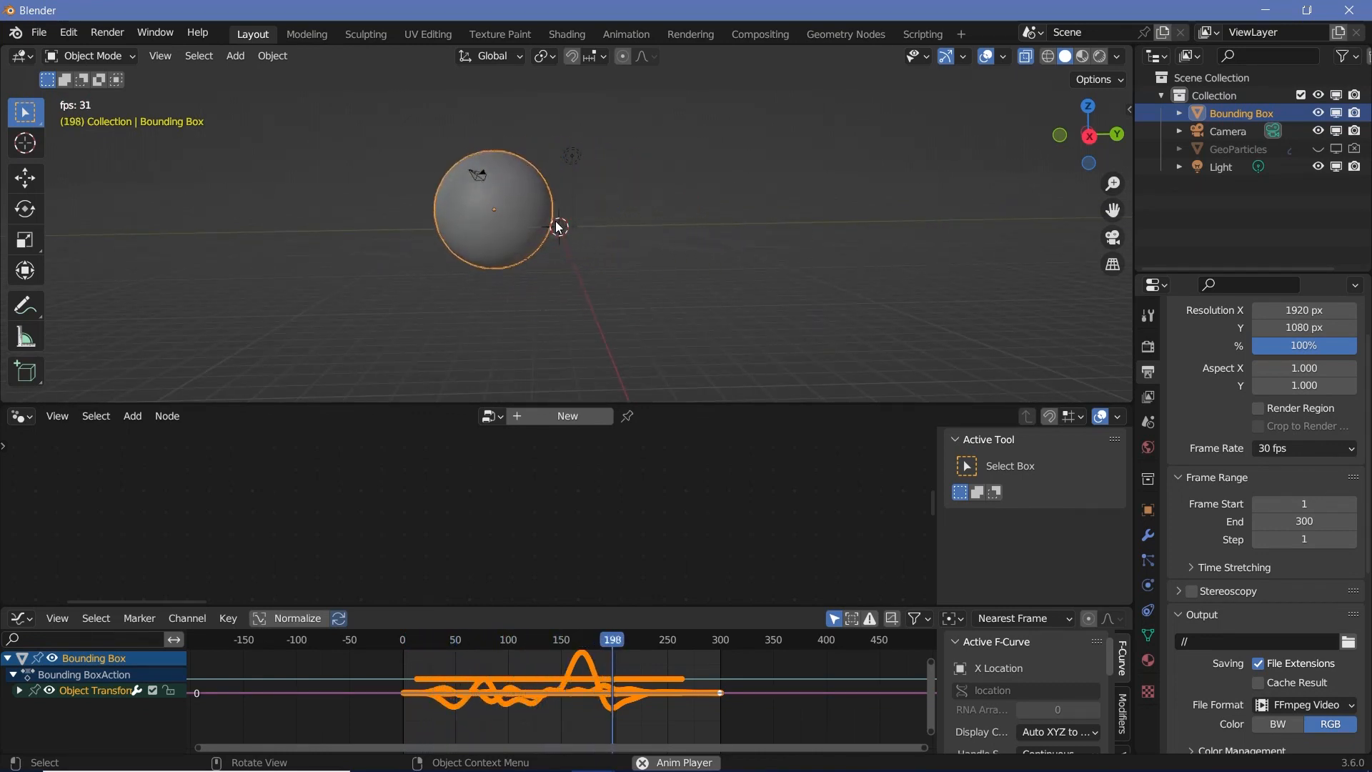
key("Escape")
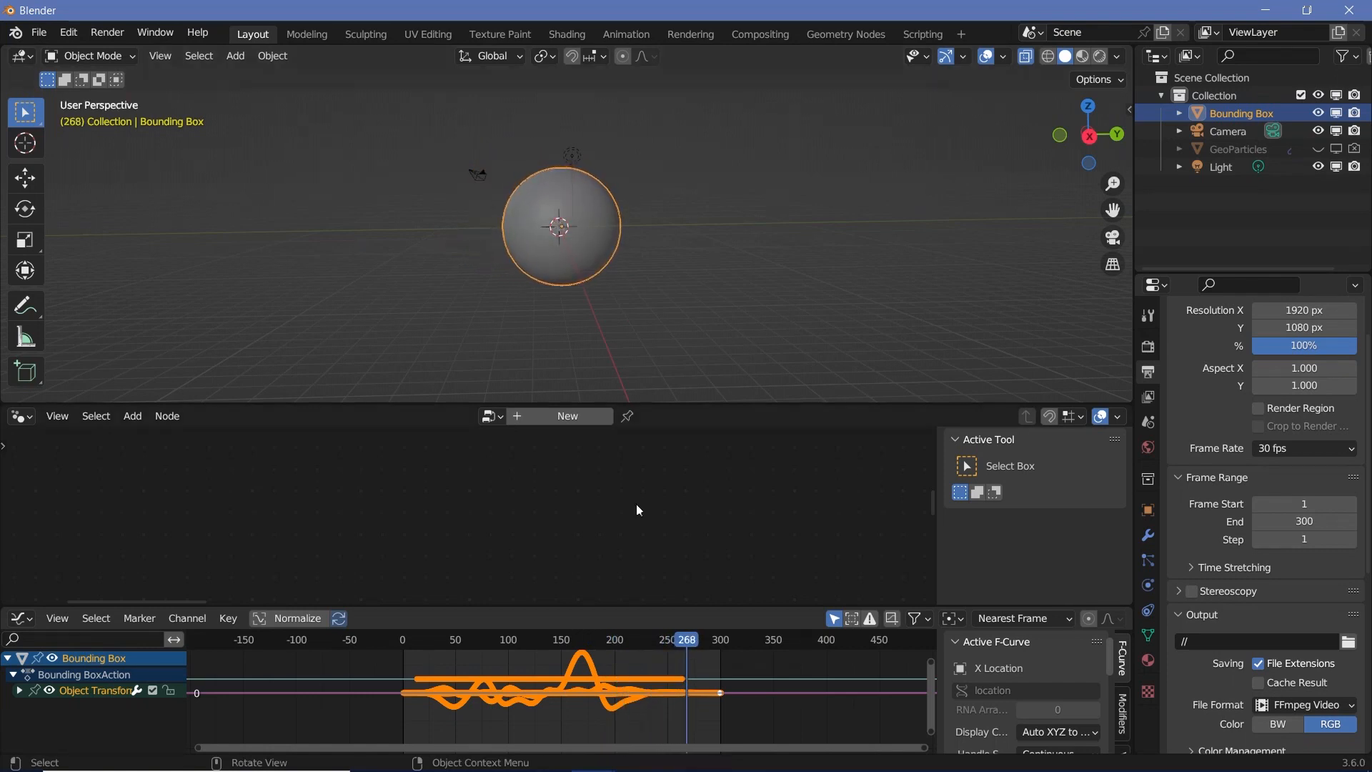
key("space")
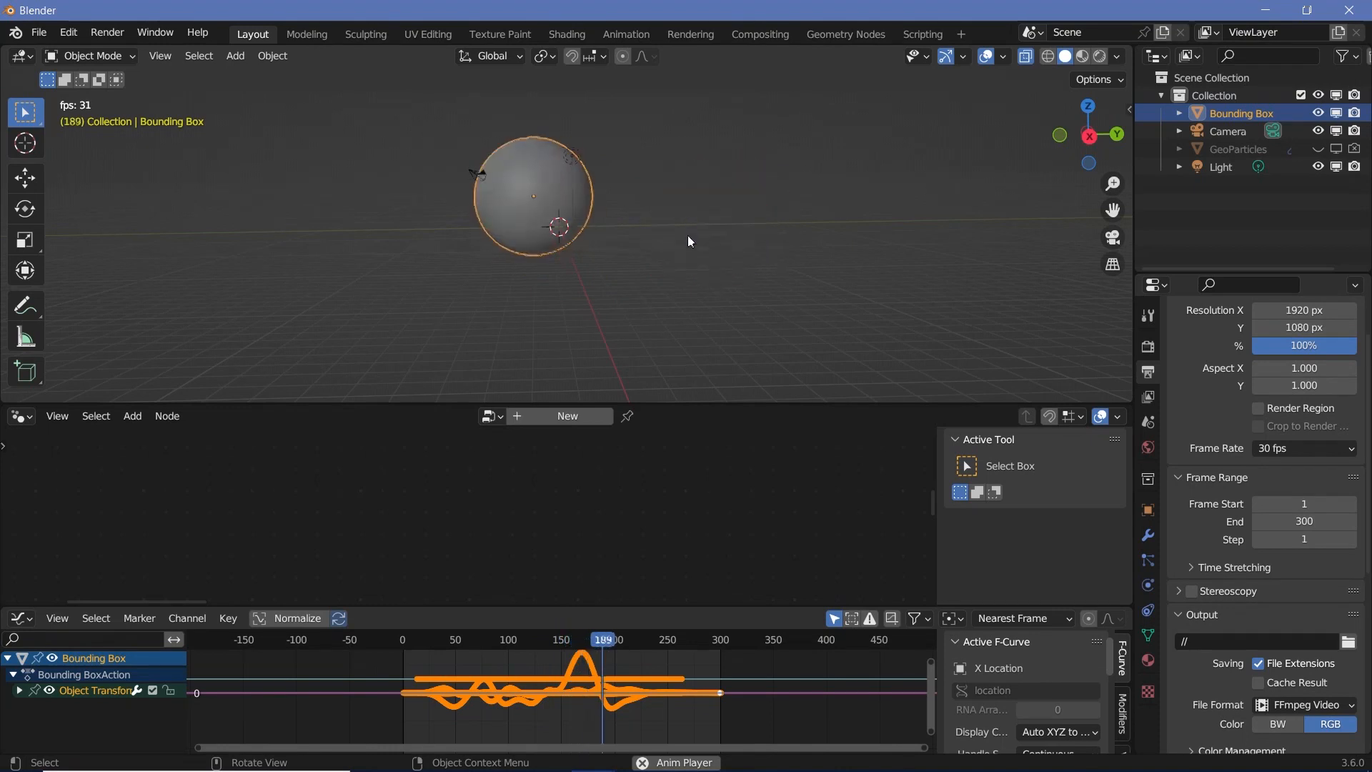
- Stop the playback, expand the Bounding Box's Object Transforms channels and hide every curve except Z Location
key("space")
left_click(19, 691)
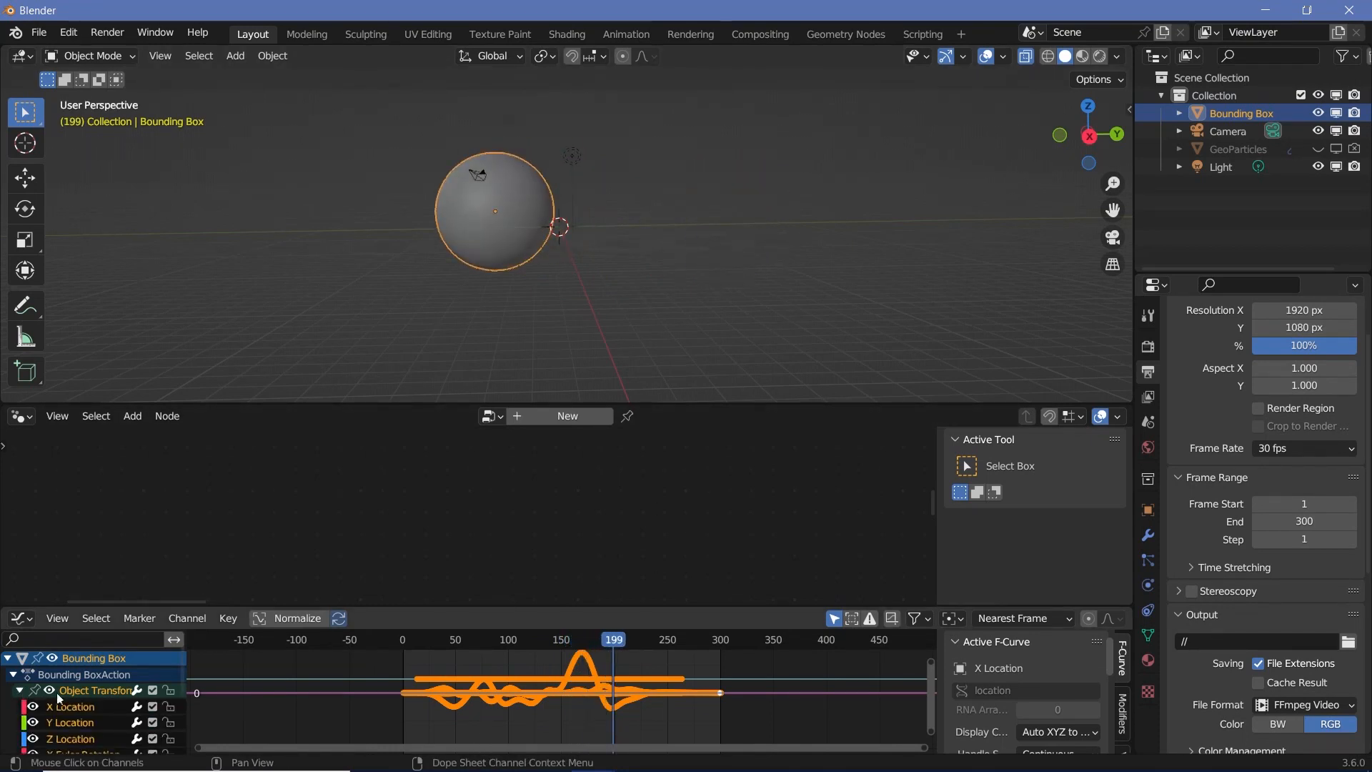
scroll(60, 704, "down", 5)
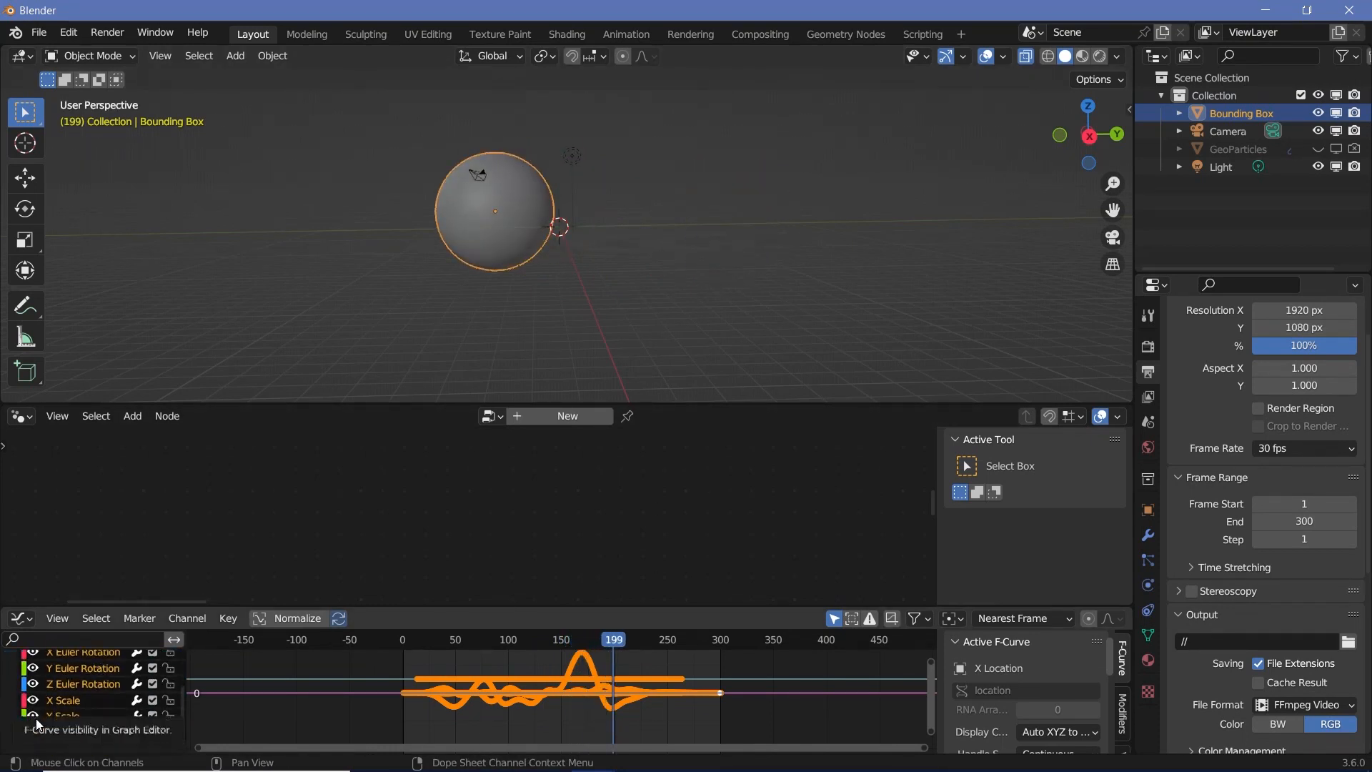
scroll(36, 708, "up", 5)
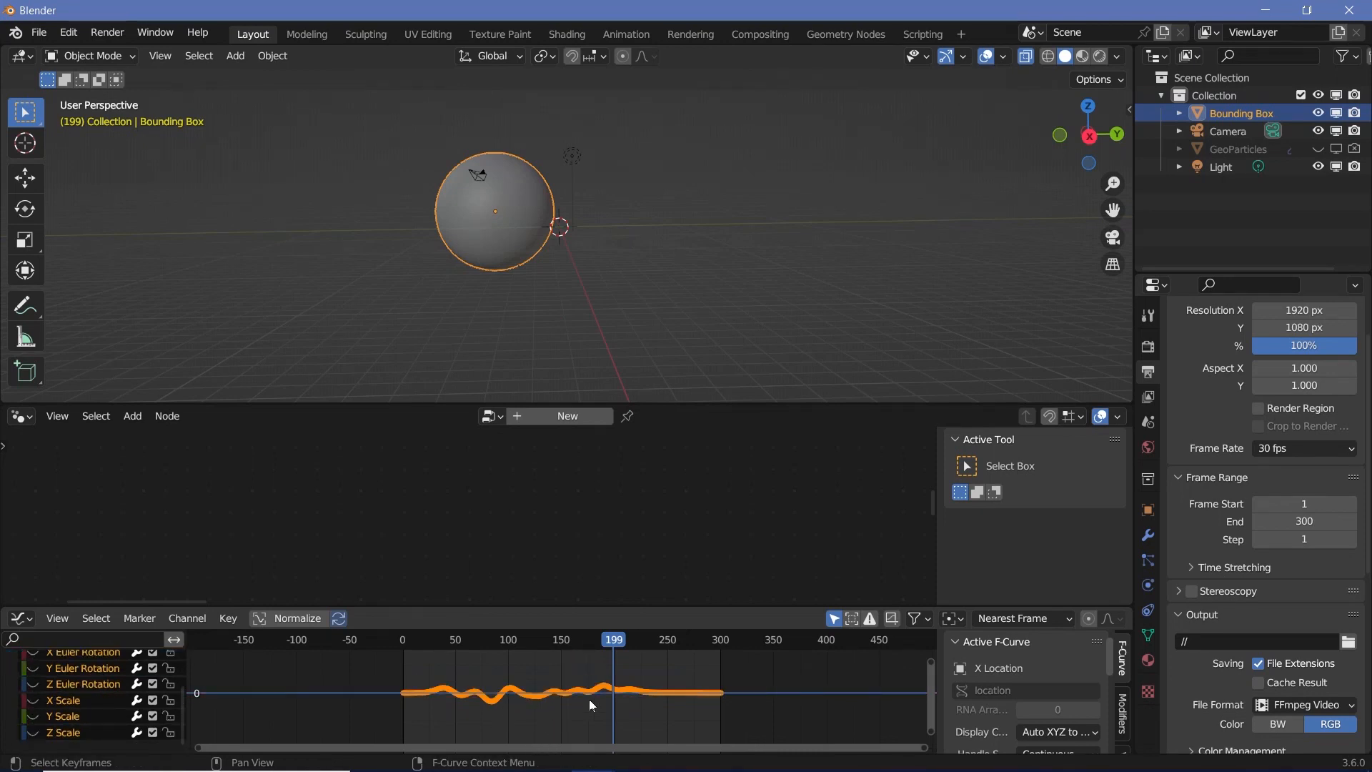
- Scale the Z Location curve up along Y to exaggerate the Bounding Box's vertical motion
key("s")
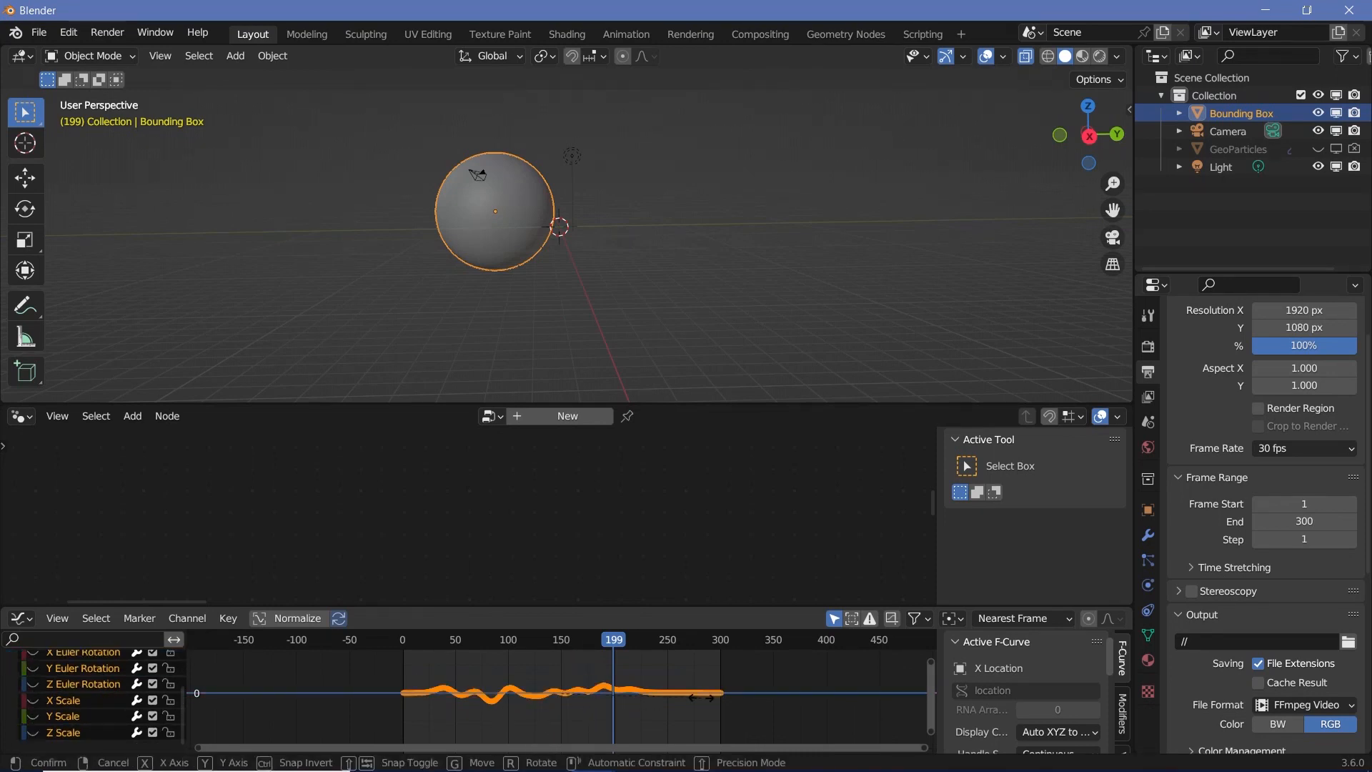
key("y")
left_click(894, 709)
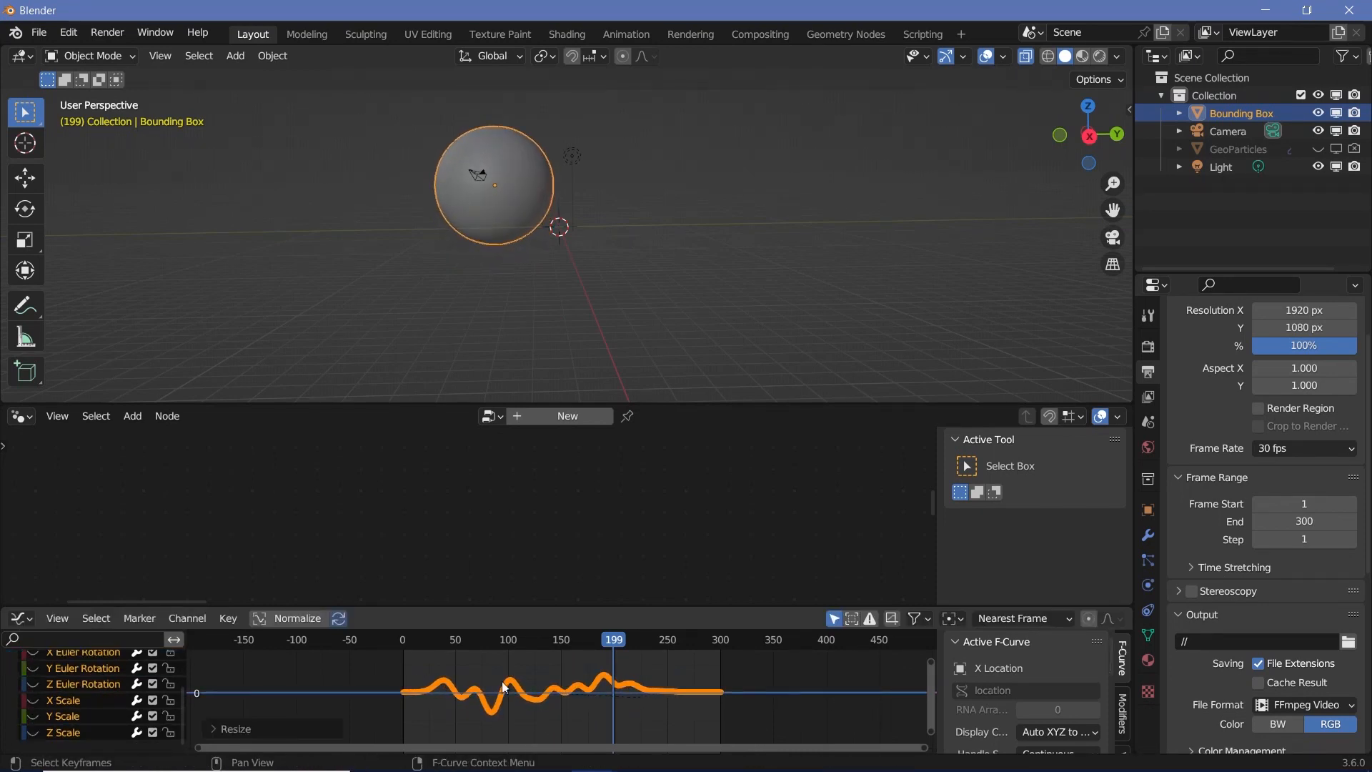
- Play back the animation from the first frame to review the Bounding Box's scaled vertical motion, and return to the start
key("shift+Left")
key("space")
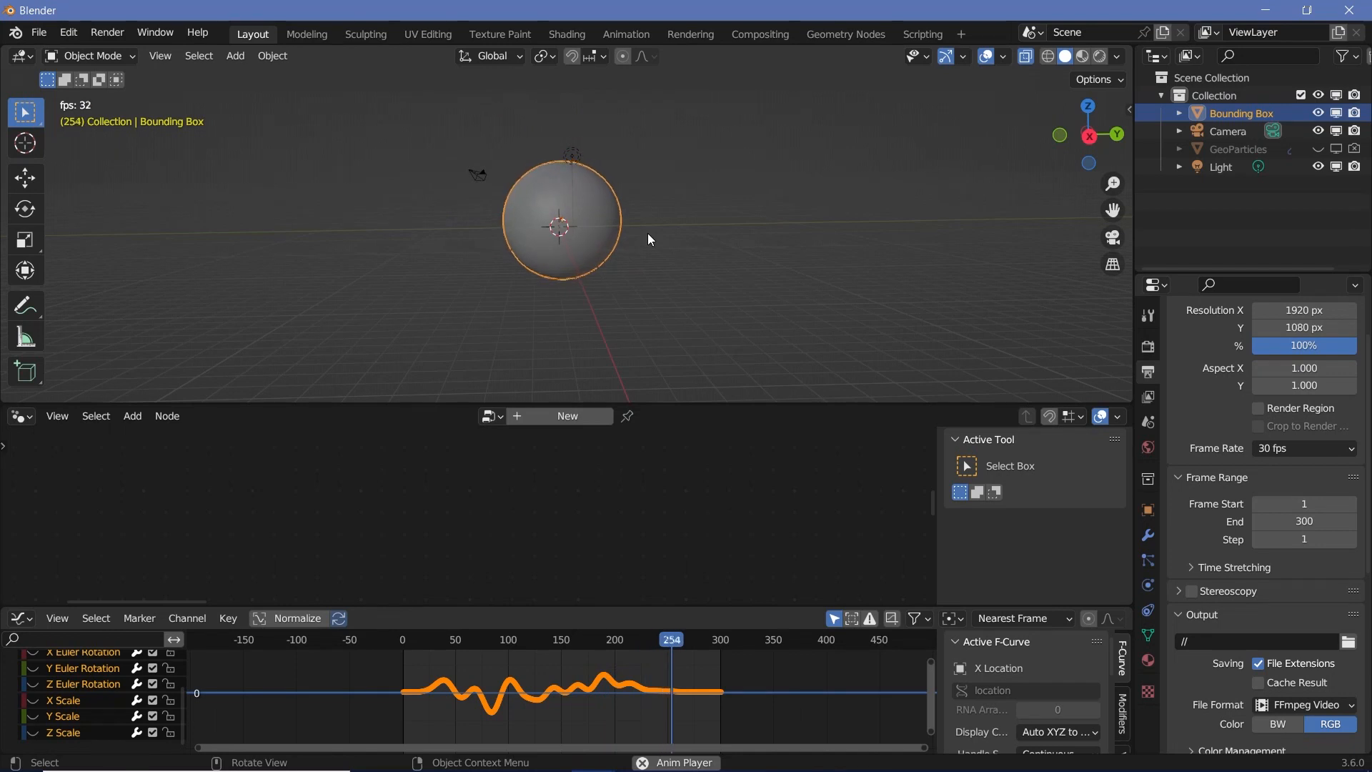
key("space")
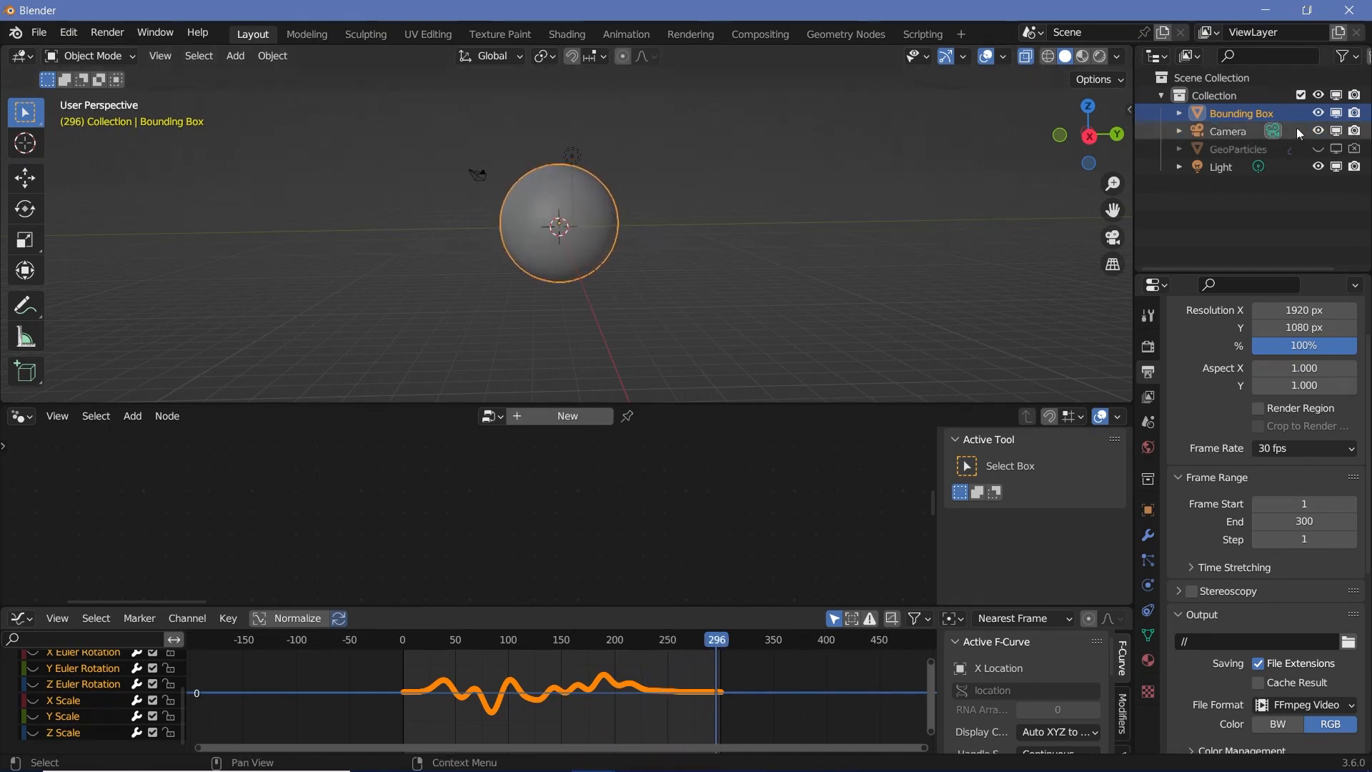
key("space")
key("shift+Left")
- Enable the GeoParticles object in the viewport and save the file
left_click(1238, 149)
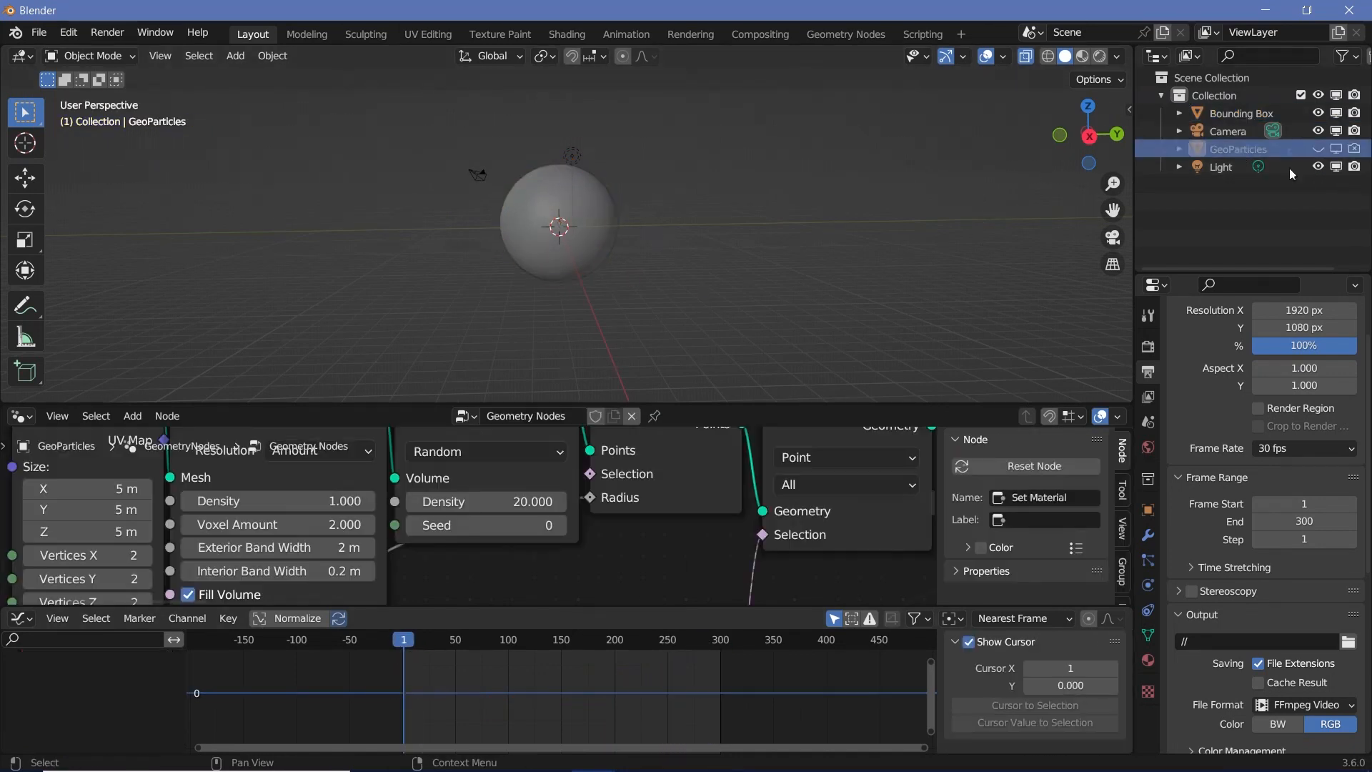
left_click(1335, 149)
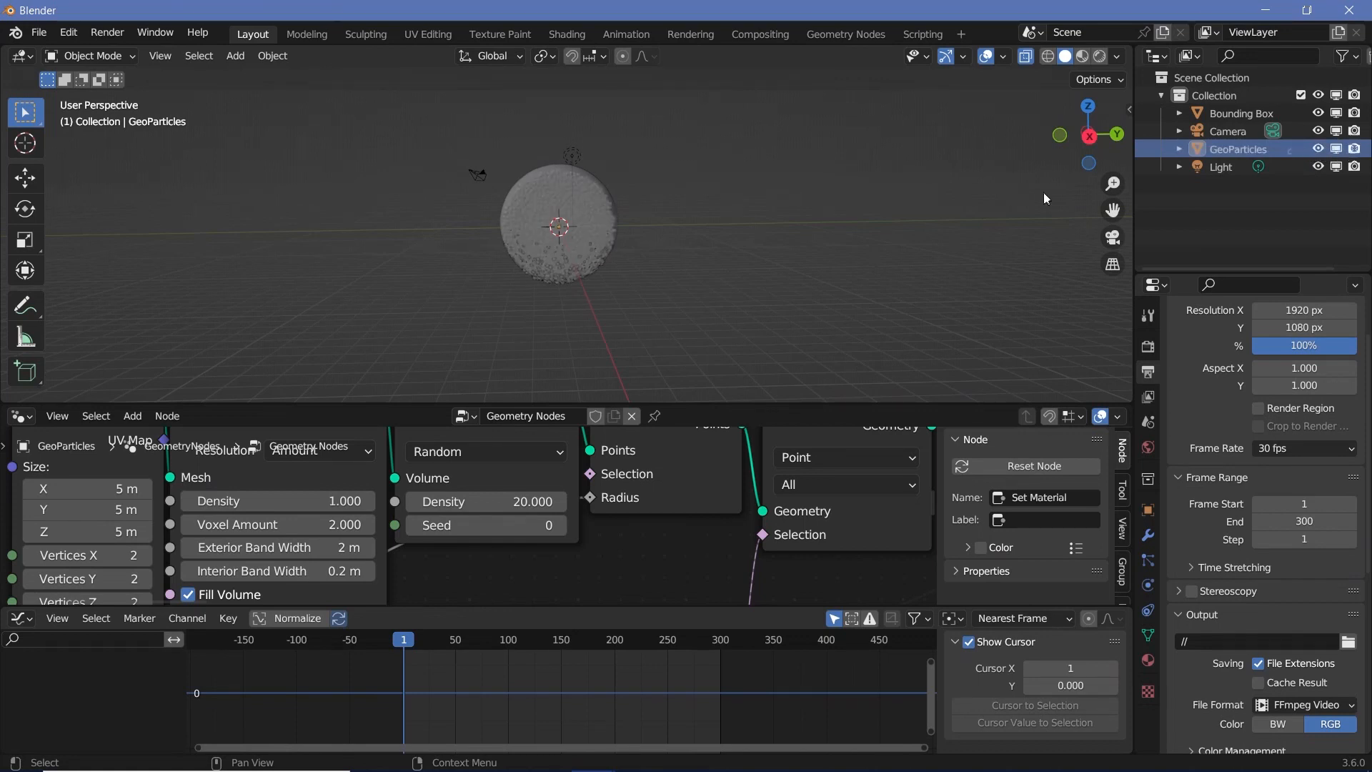
scroll(643, 264, "up", 3)
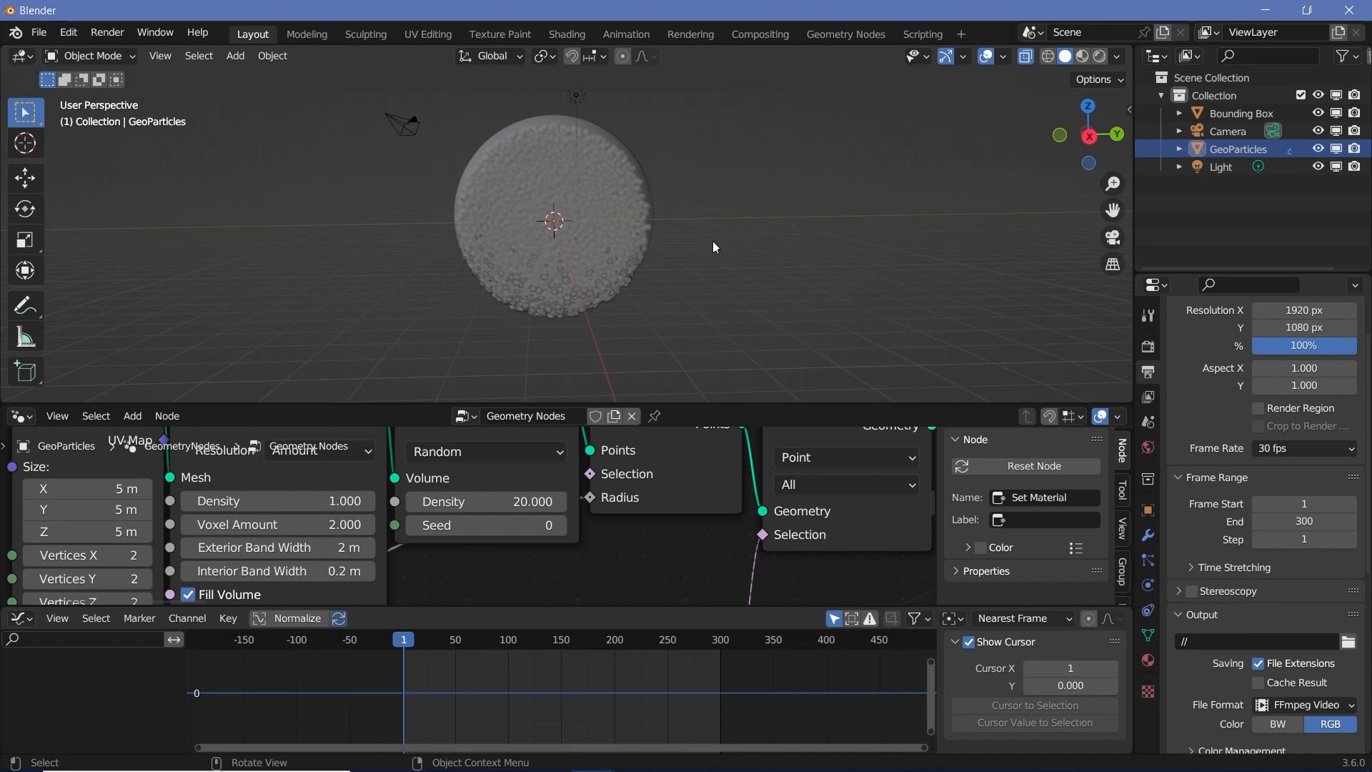
key("ctrl+s")
- Play the particle simulation inside the moving sphere to check it, and return to frame 1
key("space")
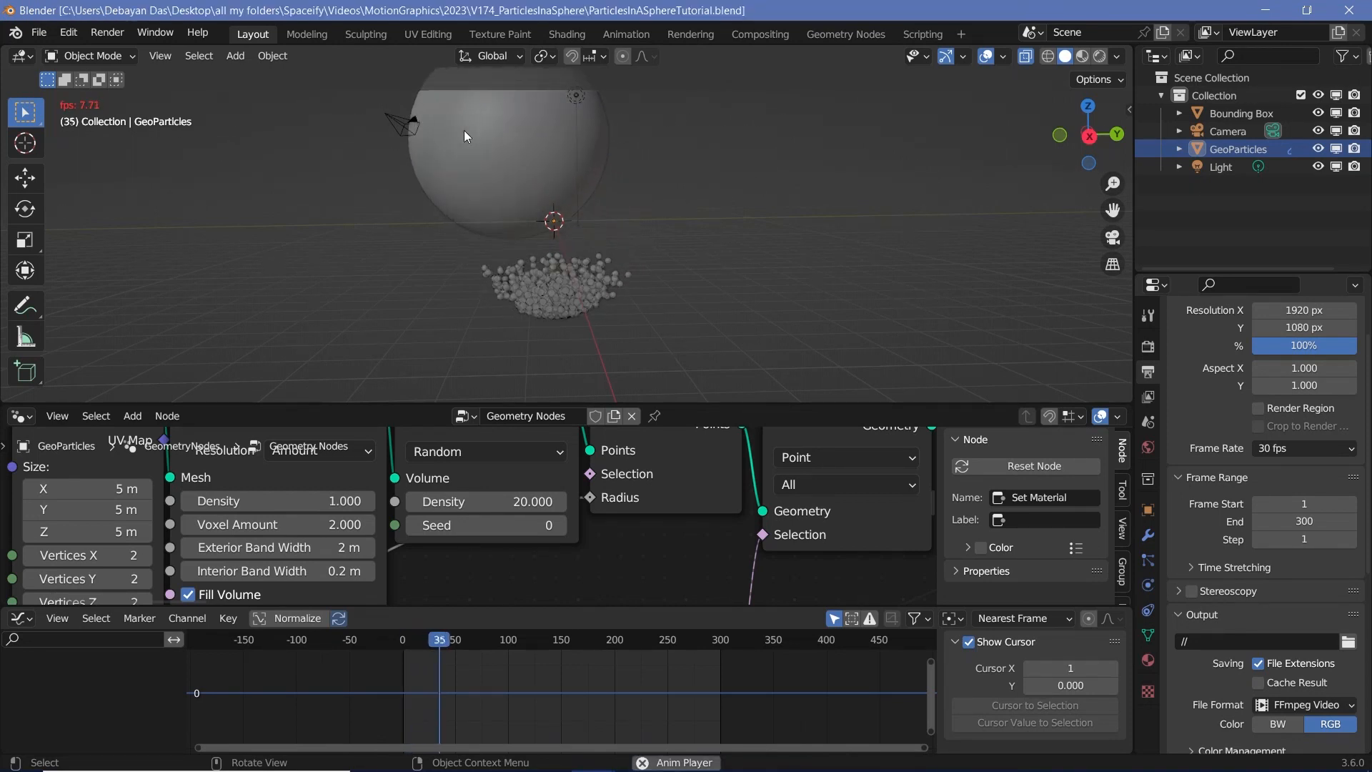
key("space")
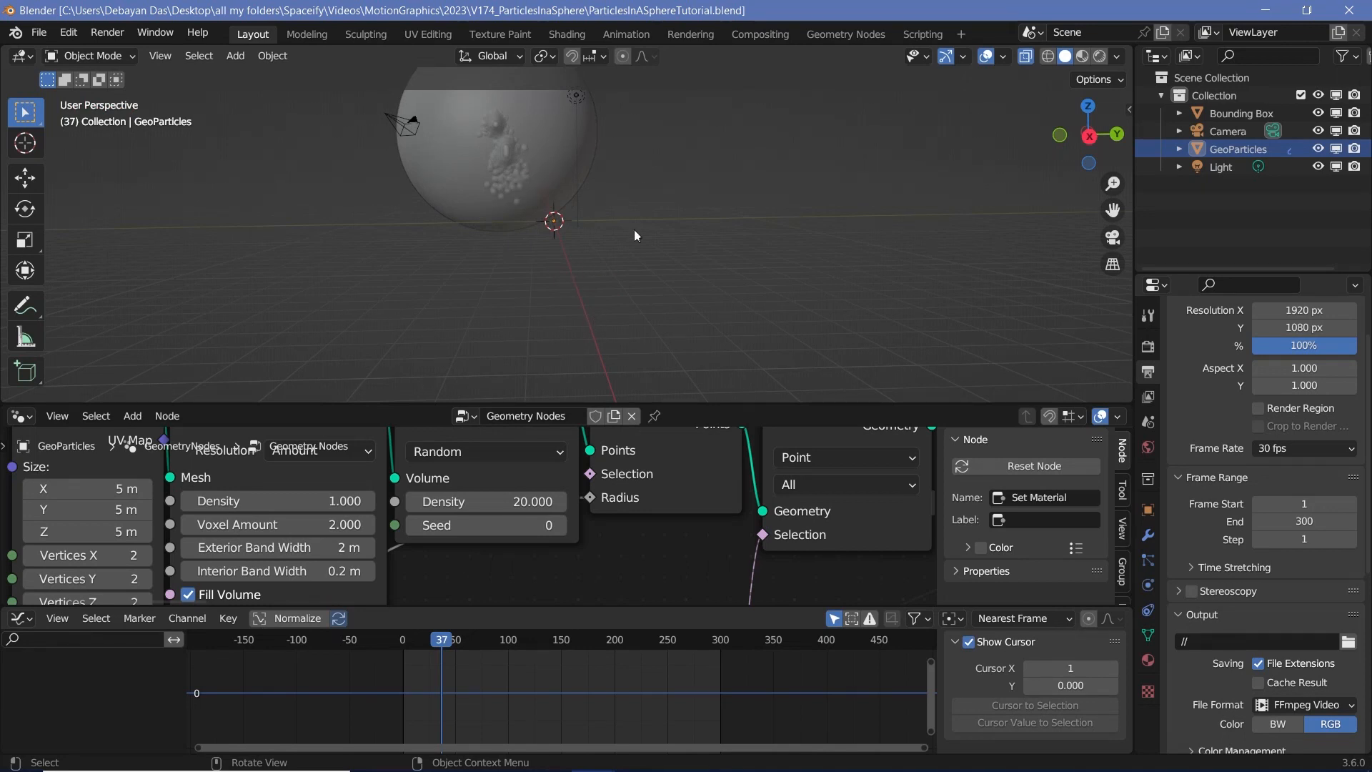
key("space")
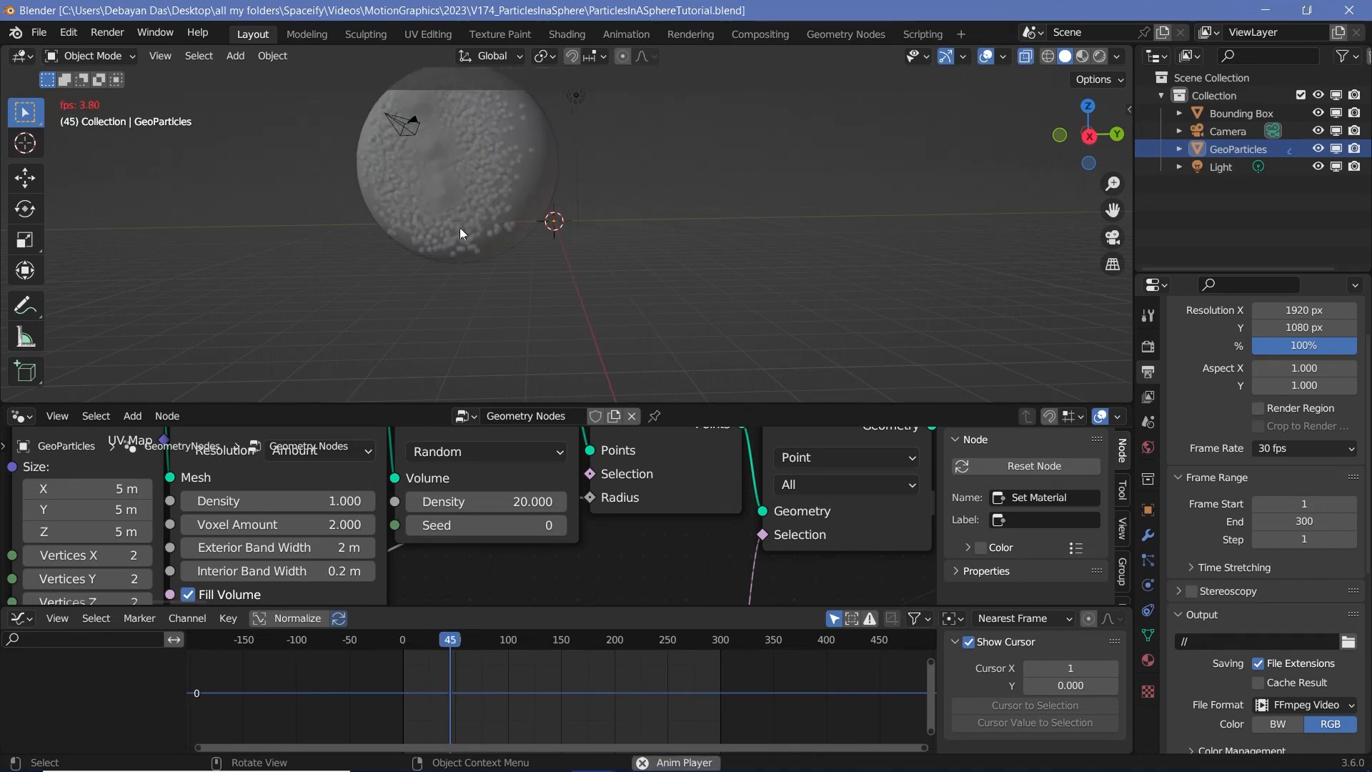
key("space")
left_click(403, 637)
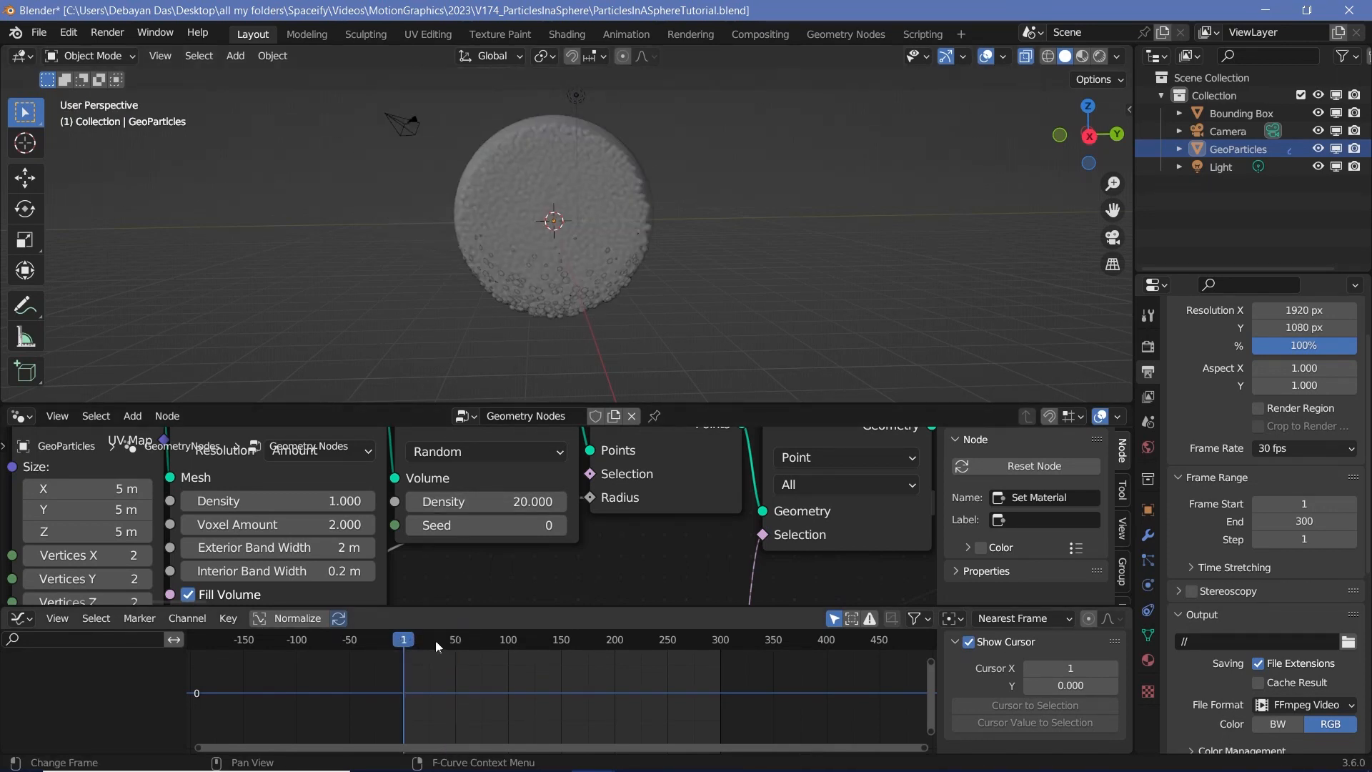
- Switch the Graph Editor area to the Timeline and bake the GeoParticles simulation nodes
left_click(23, 416)
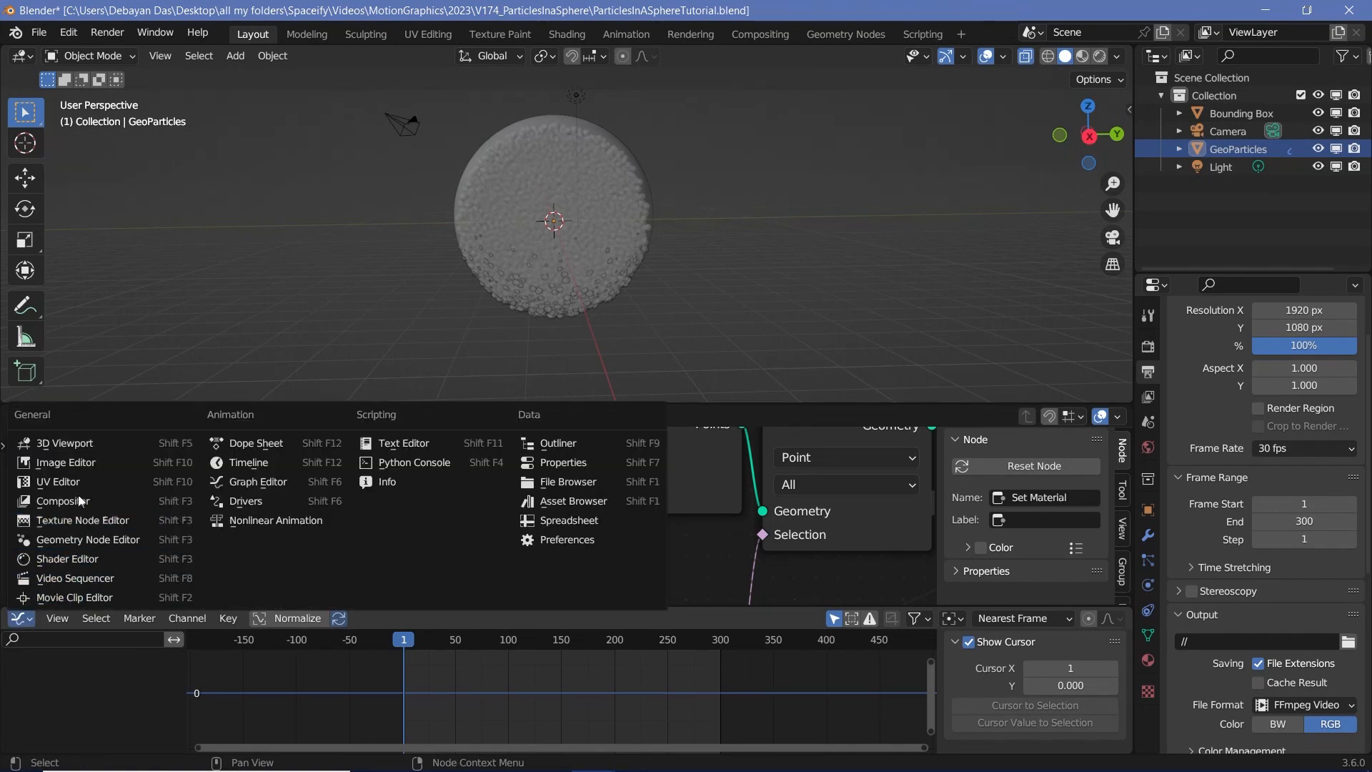
left_click(248, 462)
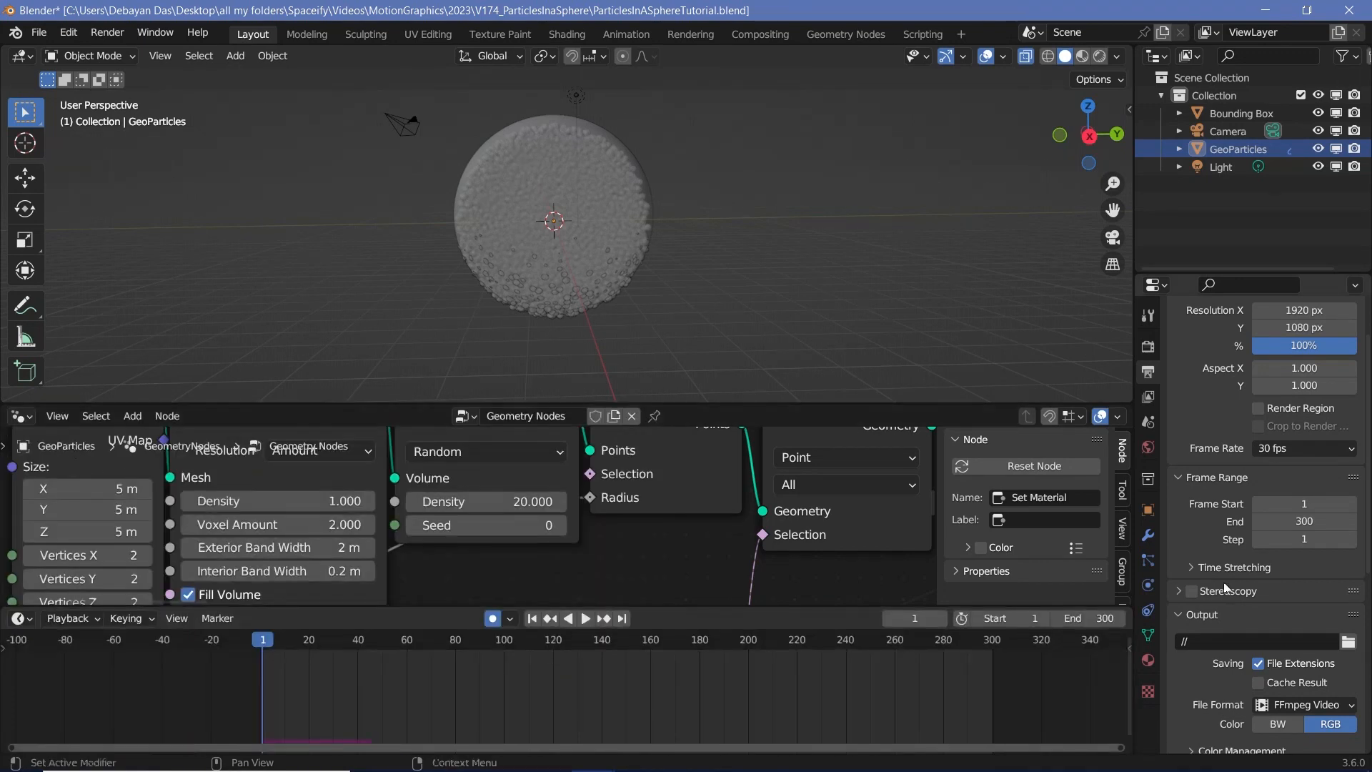
left_click(1234, 149)
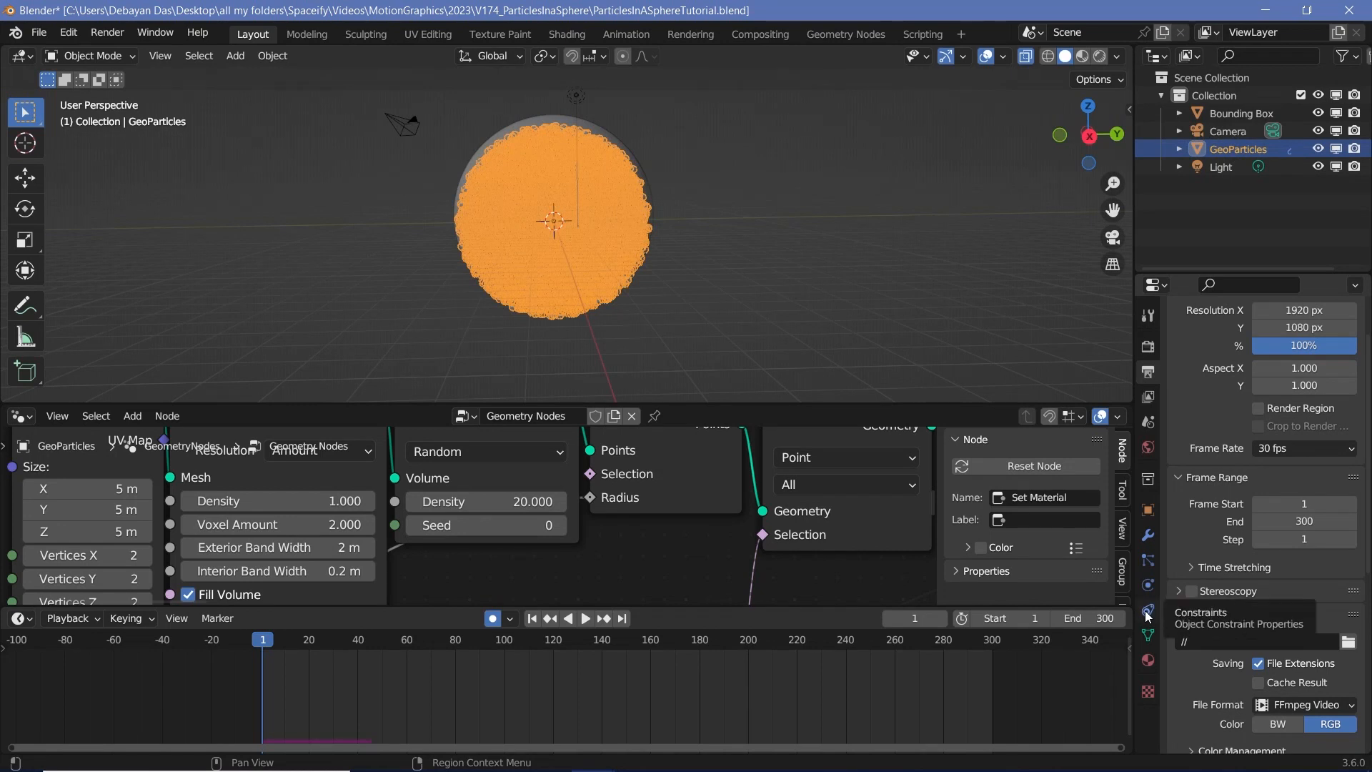
left_click(1147, 585)
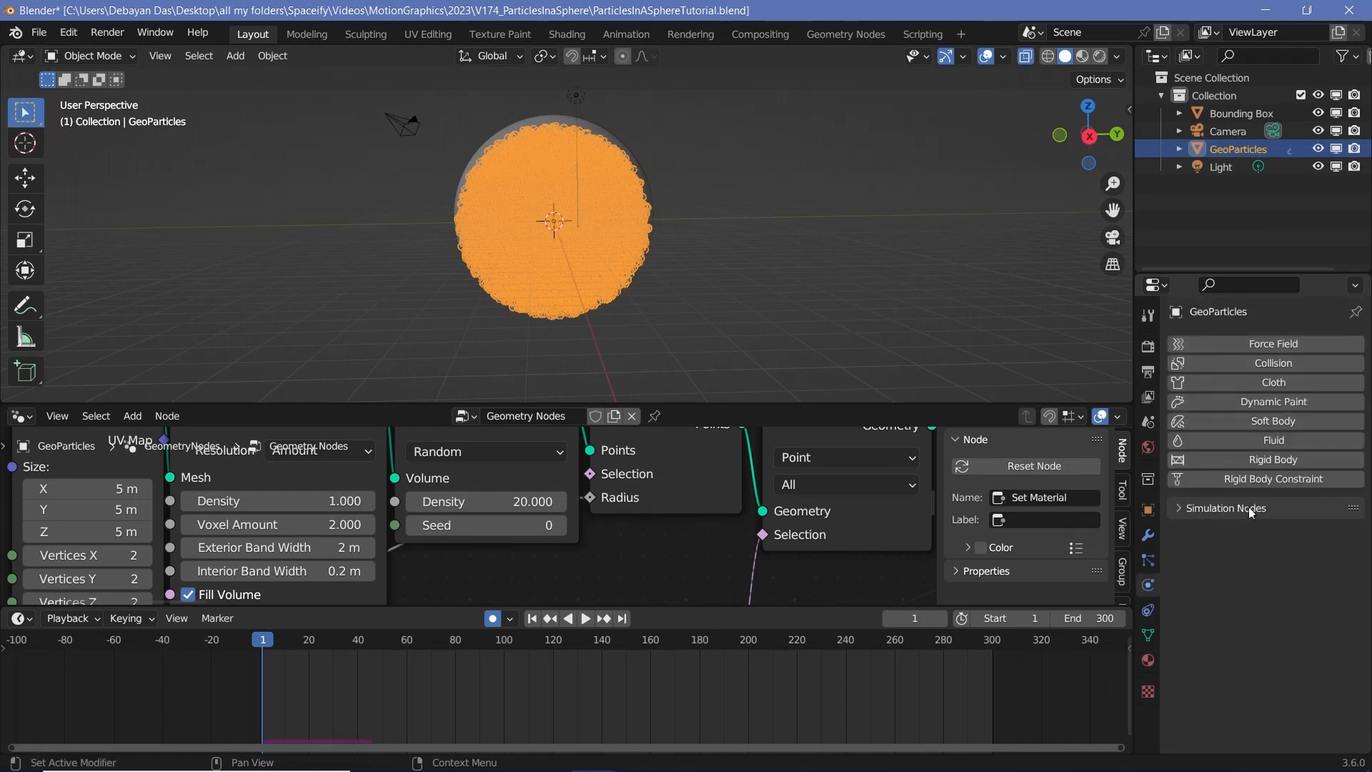
left_click(1178, 509)
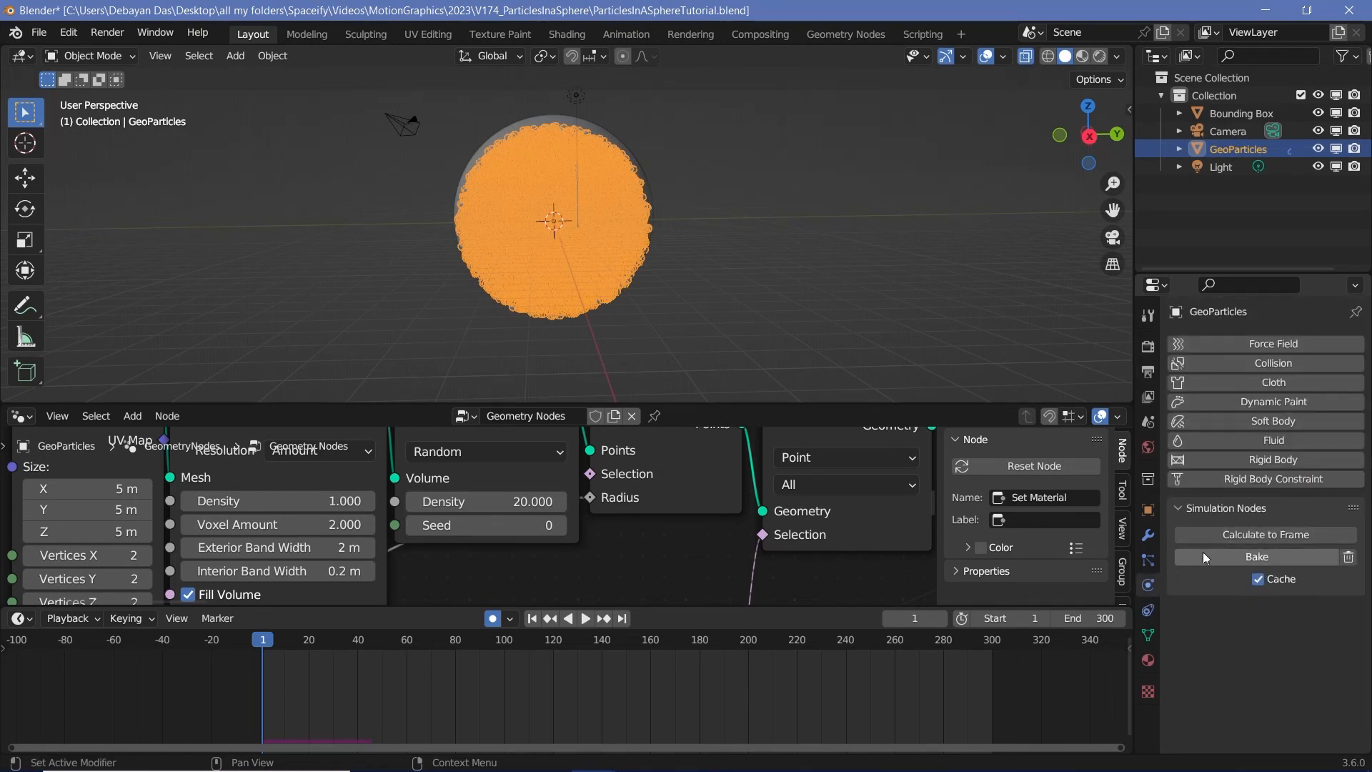
left_click(1203, 556)
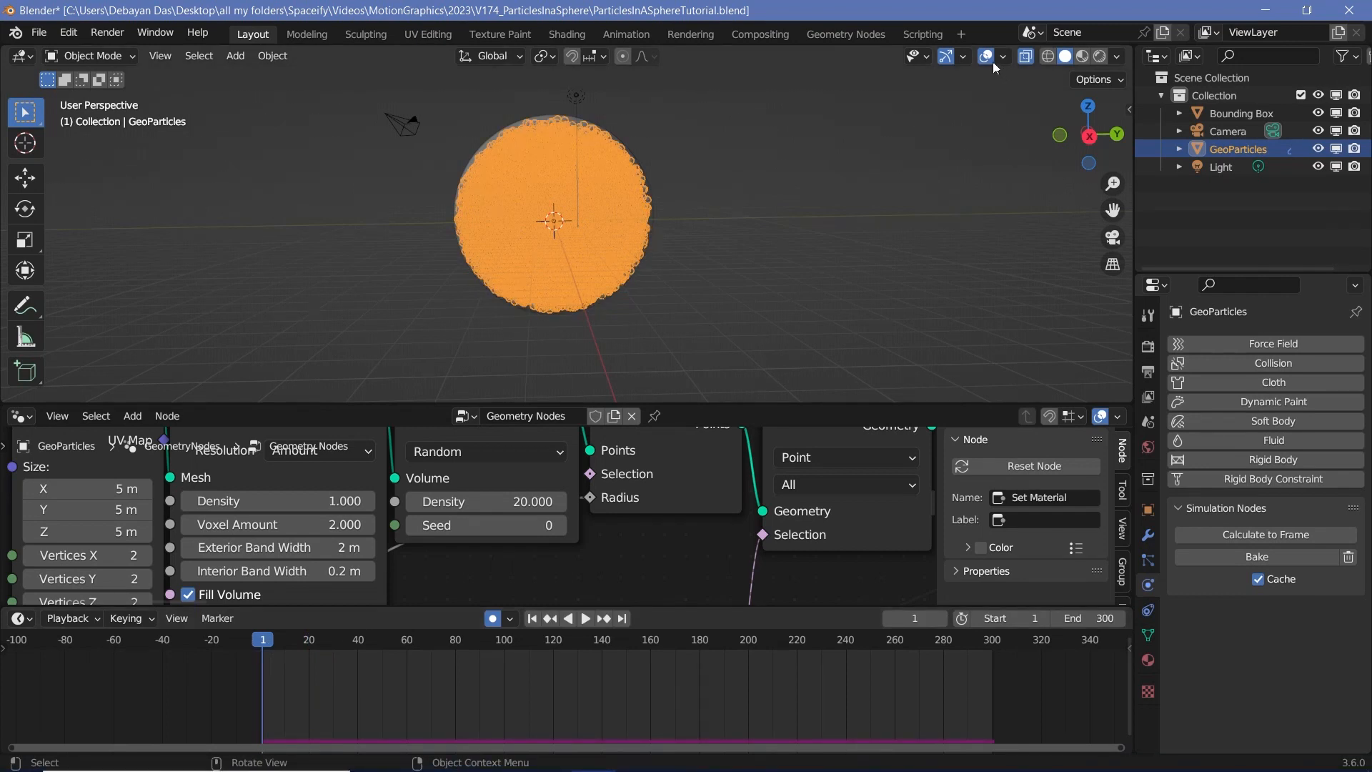
- Turn off the viewport overlays and play back the baked simulation until about frame 258
left_click(991, 60)
key("space")
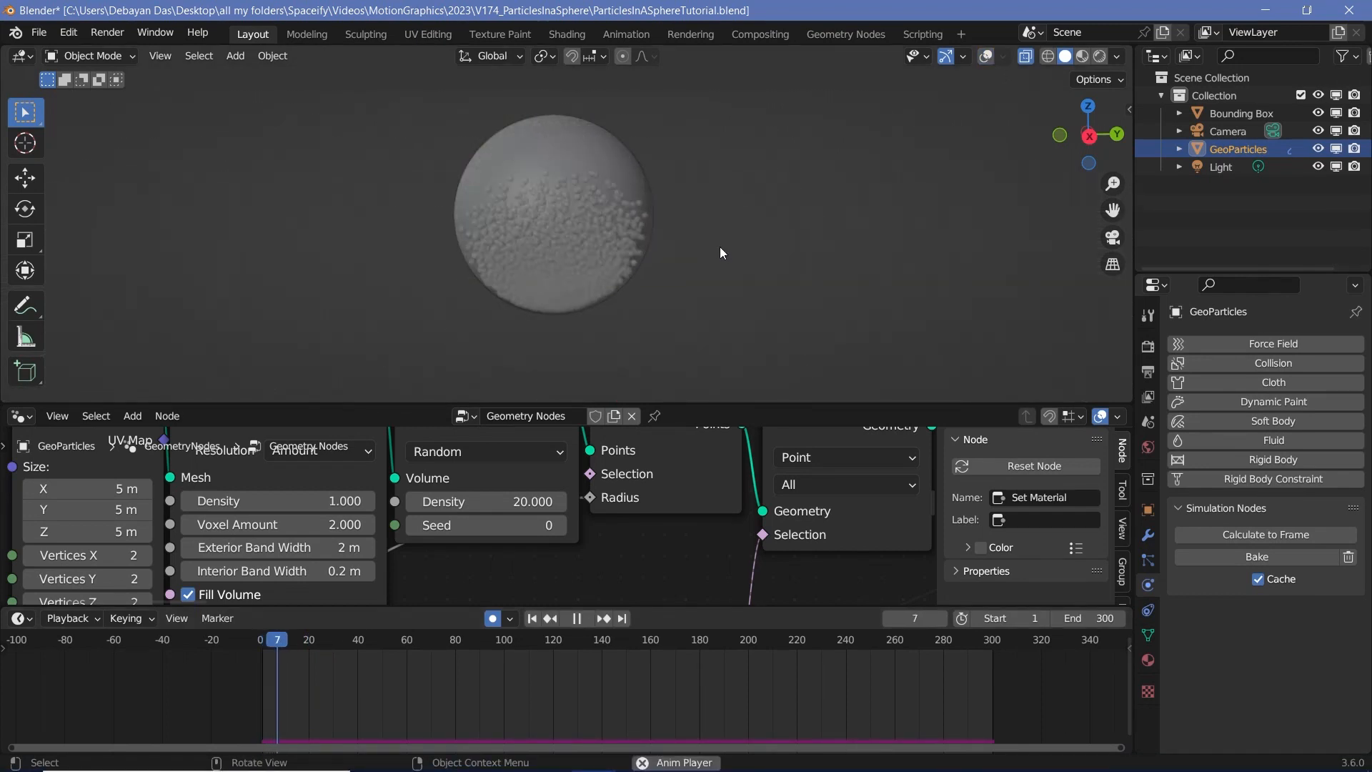
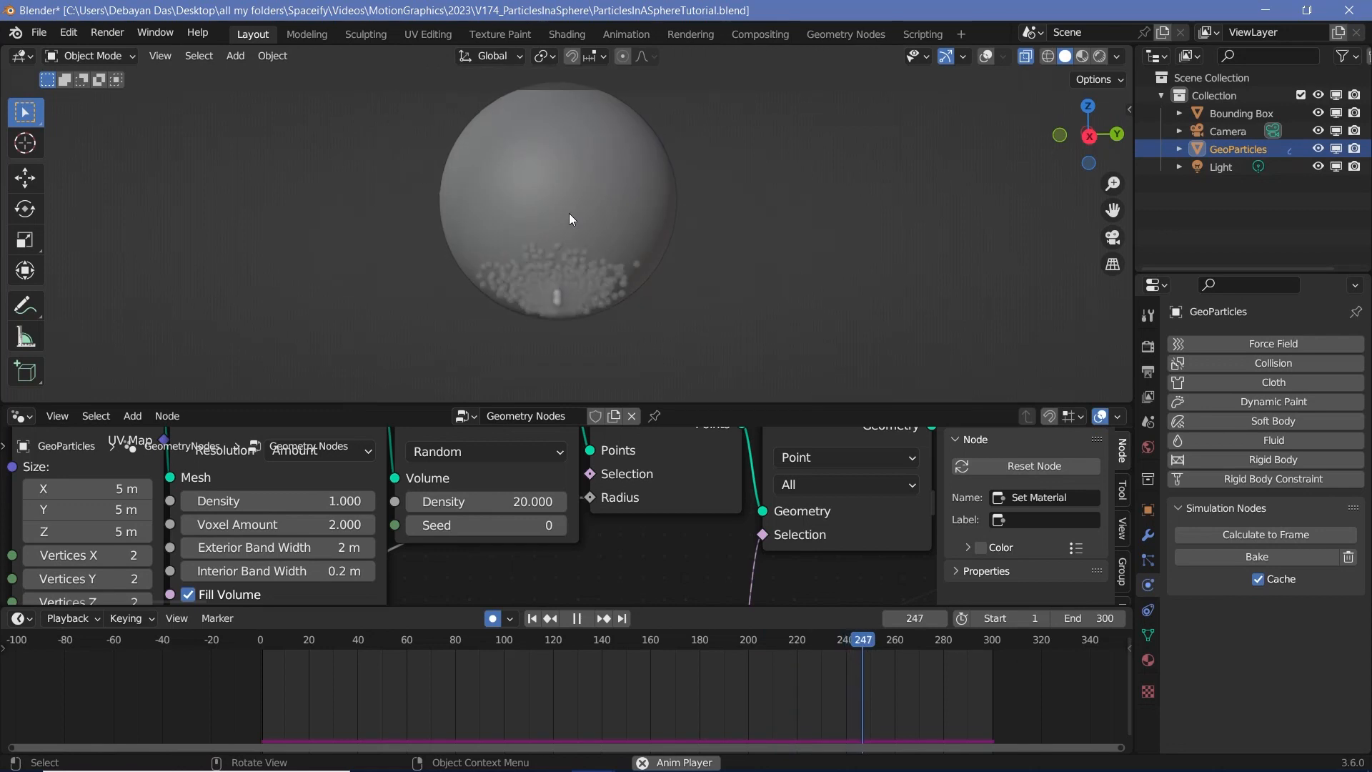
key("space")
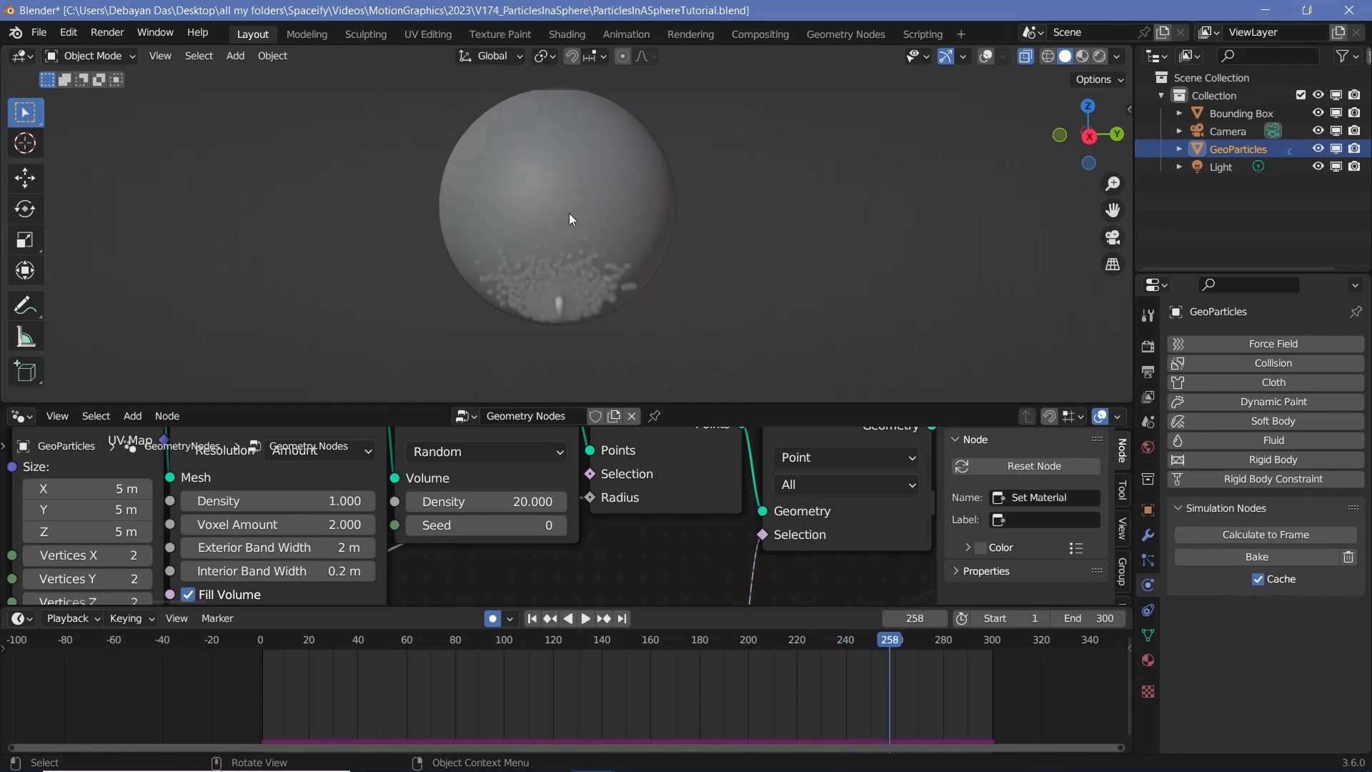
- Switch the Timeline area back to the Graph Editor and select the Bounding Box to show its curves
left_click(20, 618)
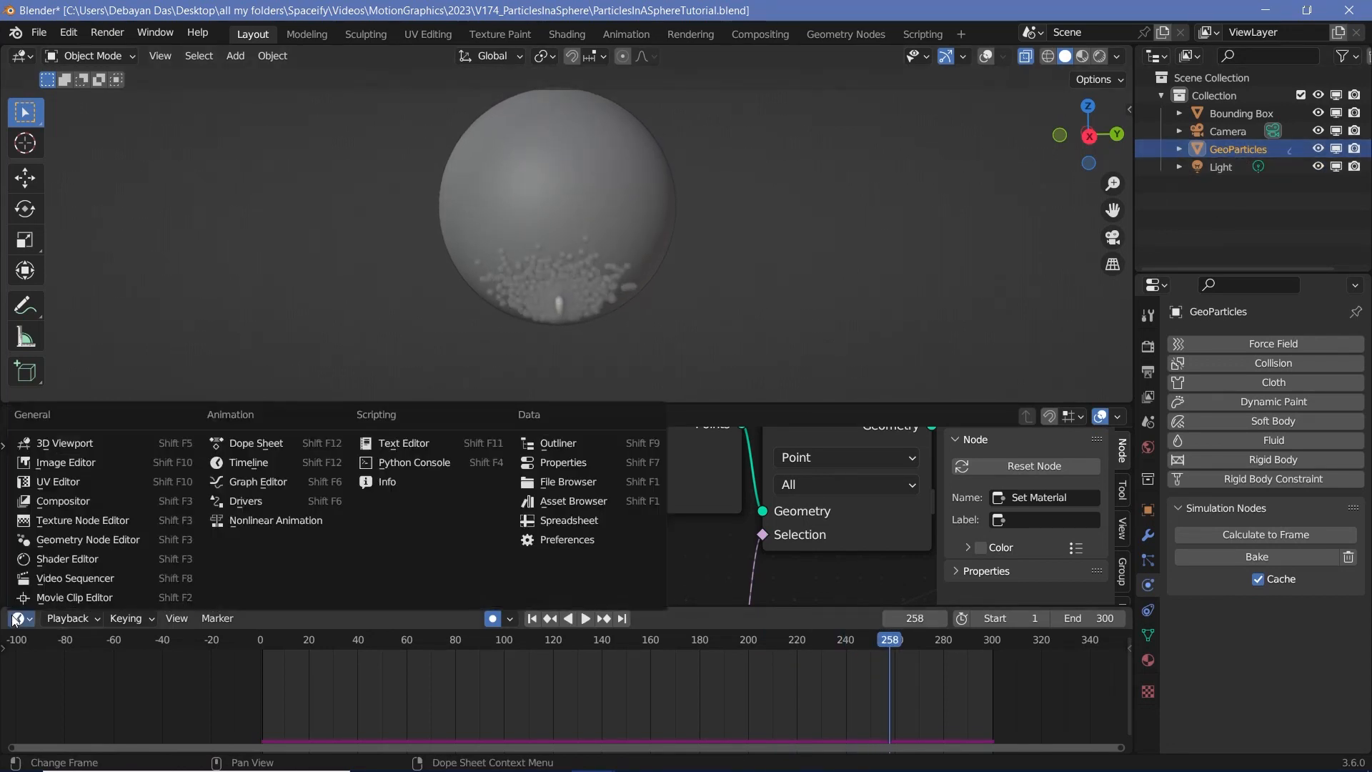
key("ctrl+Tab")
left_click(627, 164)
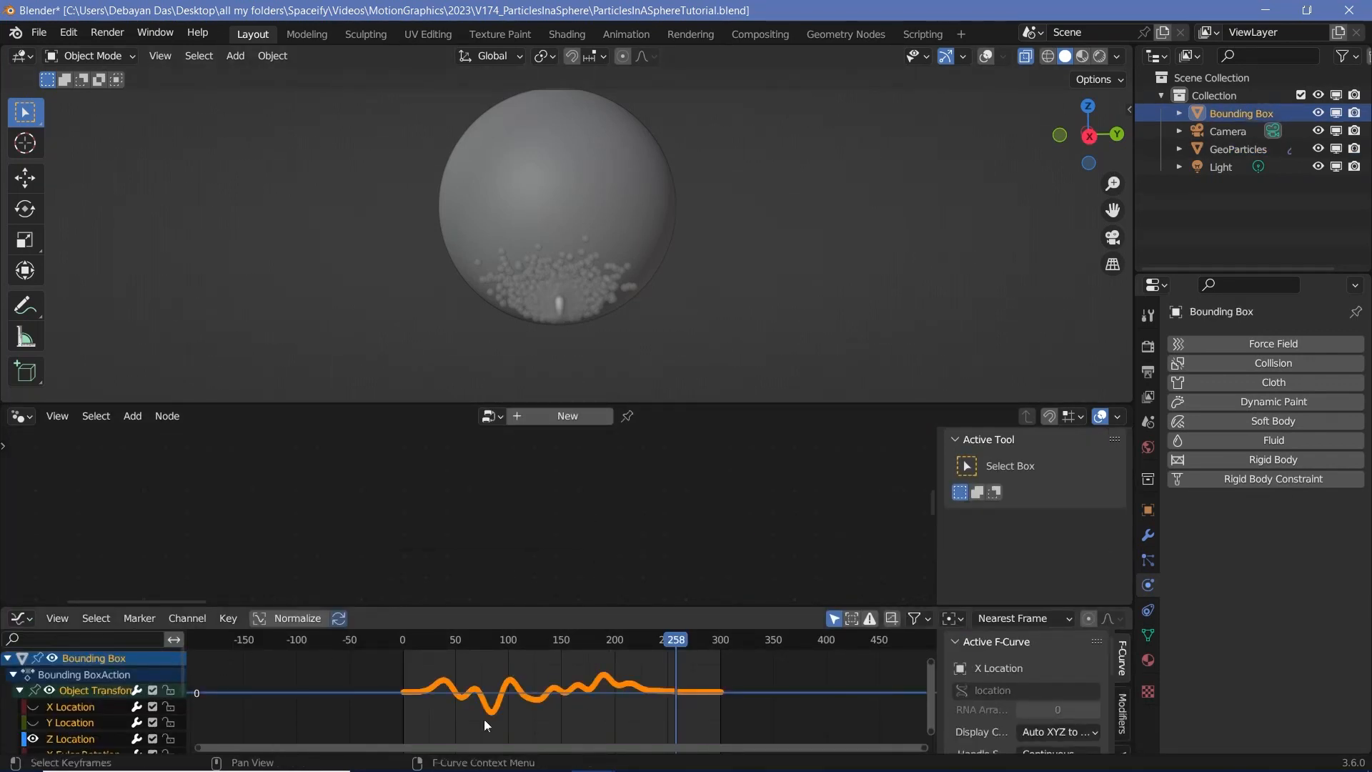
- Scale the Z Location curve up further along Y for a much stronger vertical motion
scroll(565, 701, "down", 2)
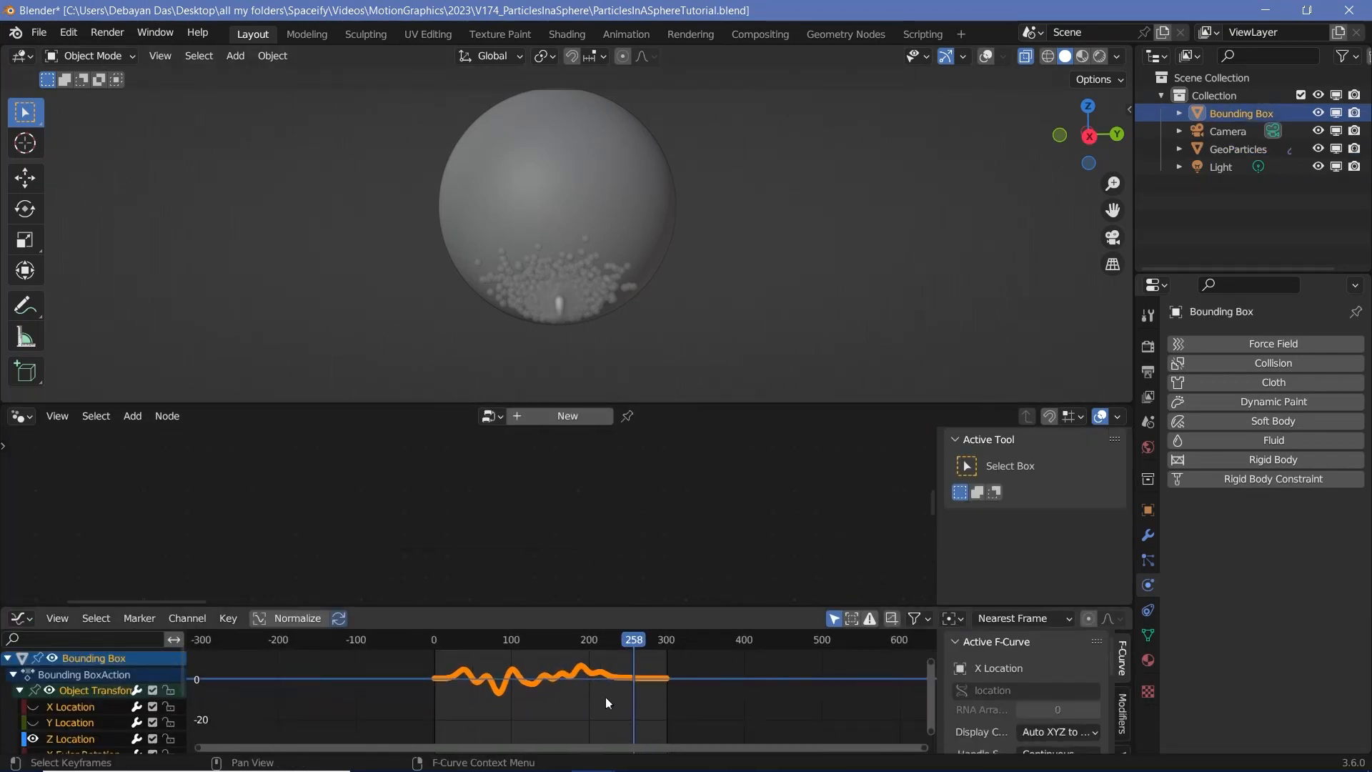
key("s")
key("y")
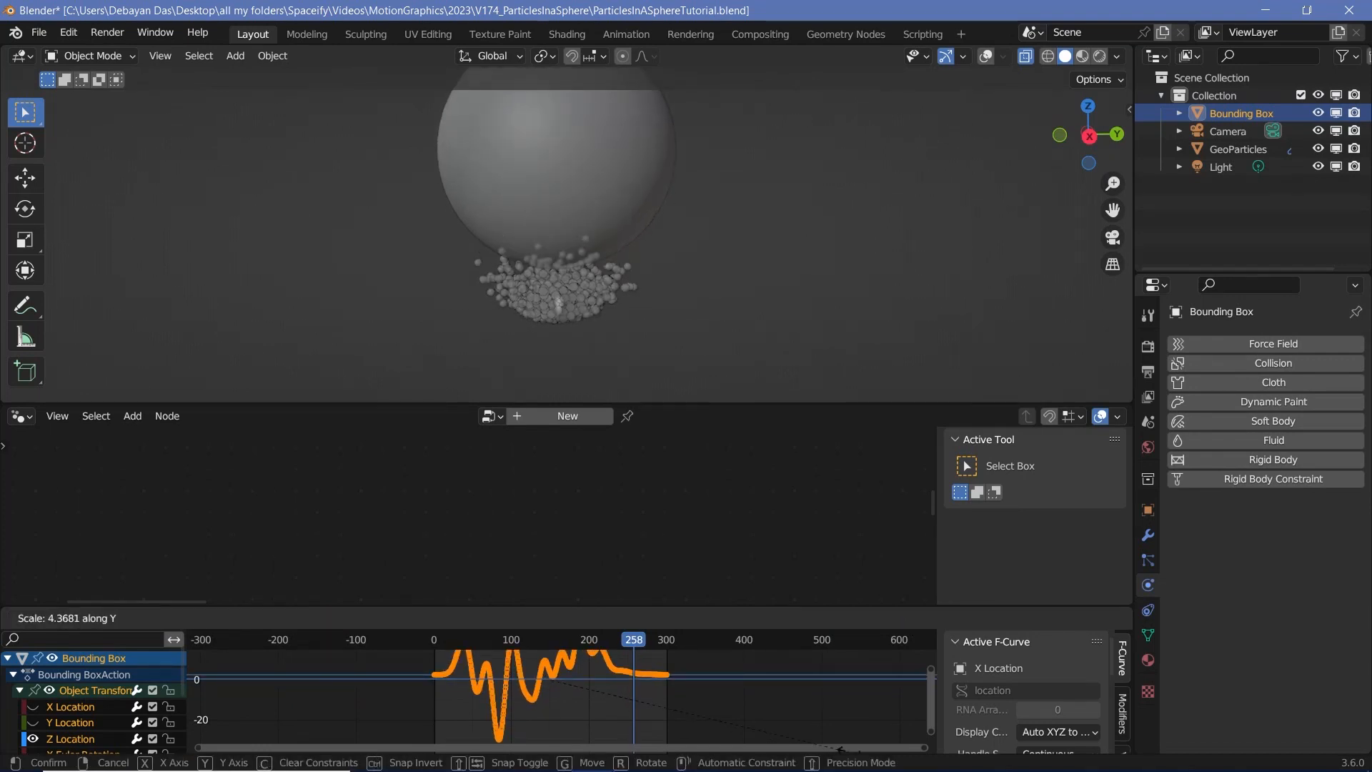
left_click(672, 610)
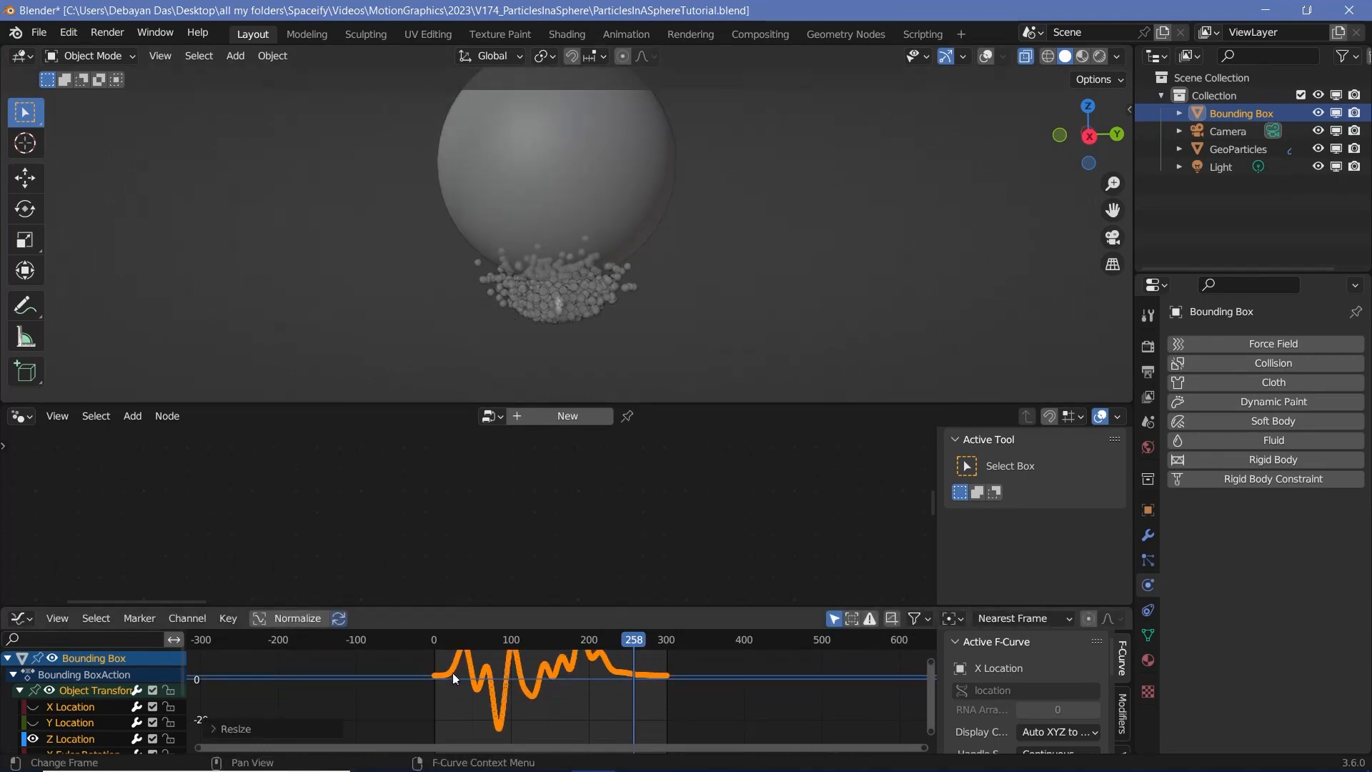
scroll(452, 672, "down", 2)
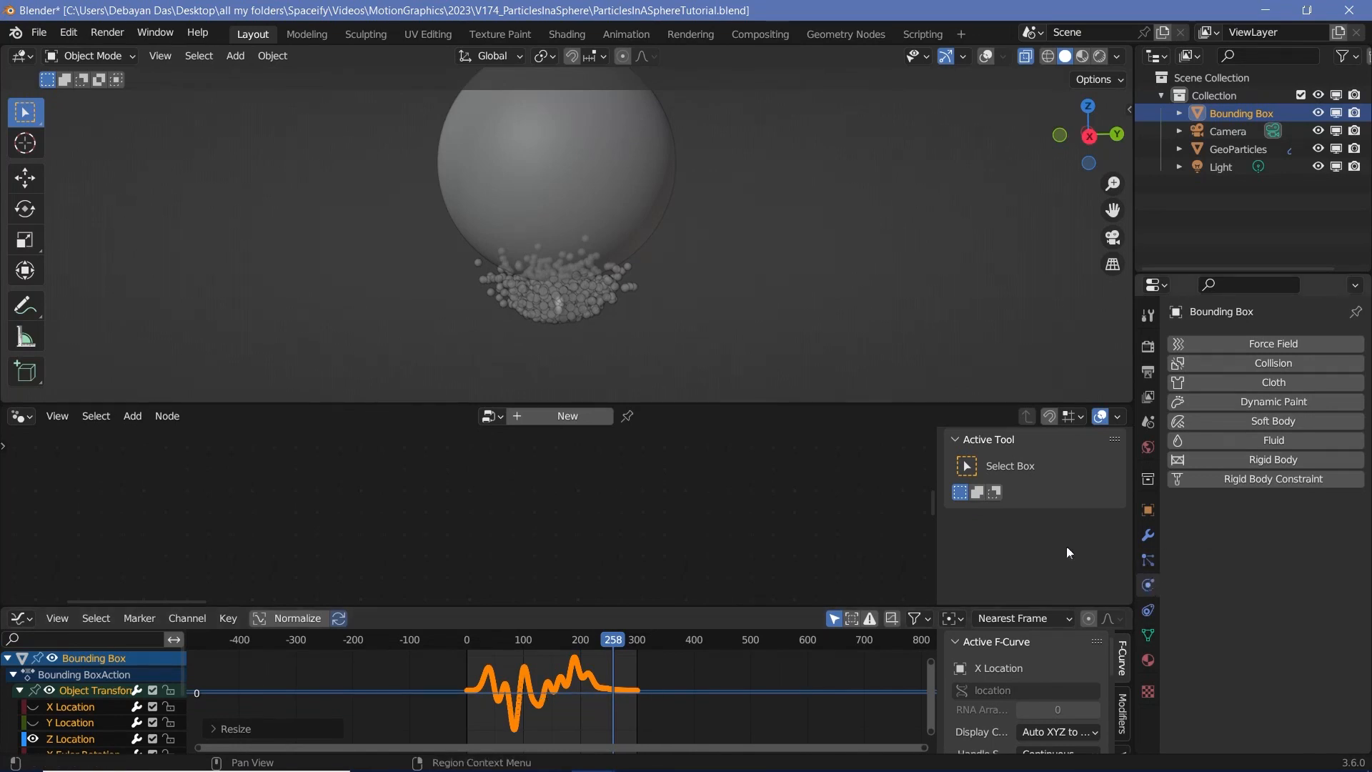
- Delete the old GeoParticles simulation bake, rebake it with the new motion and play back the result
left_click(565, 317)
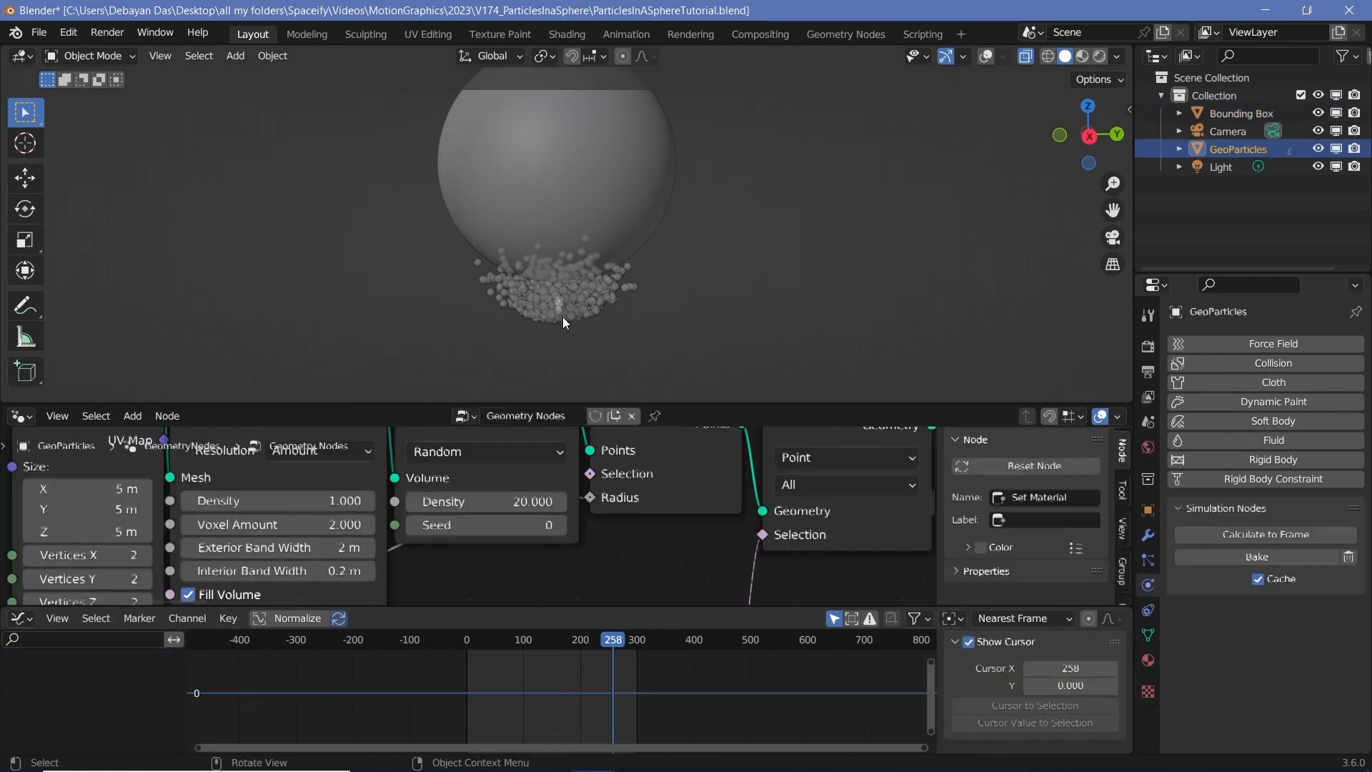
left_click(1348, 558)
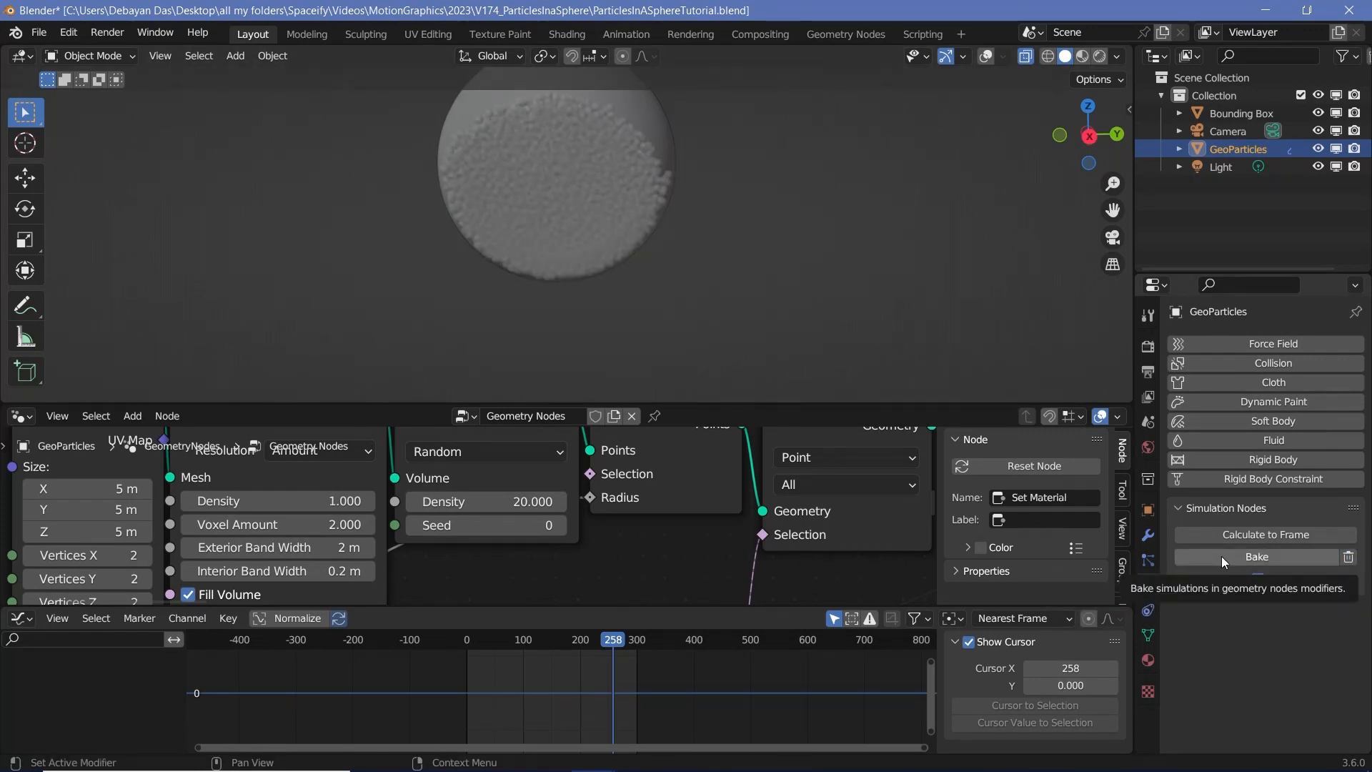
key("shift+Left")
scroll(545, 270, "up", 2)
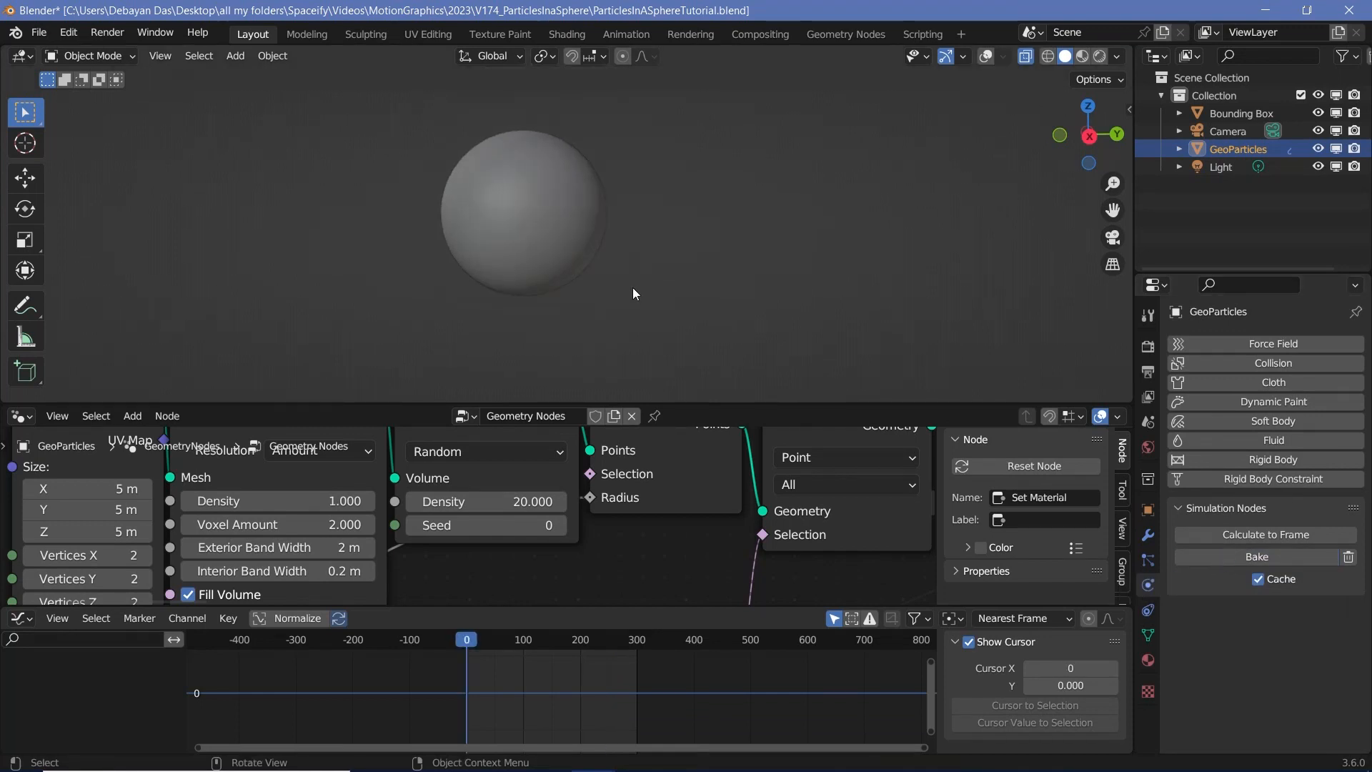
key("space")
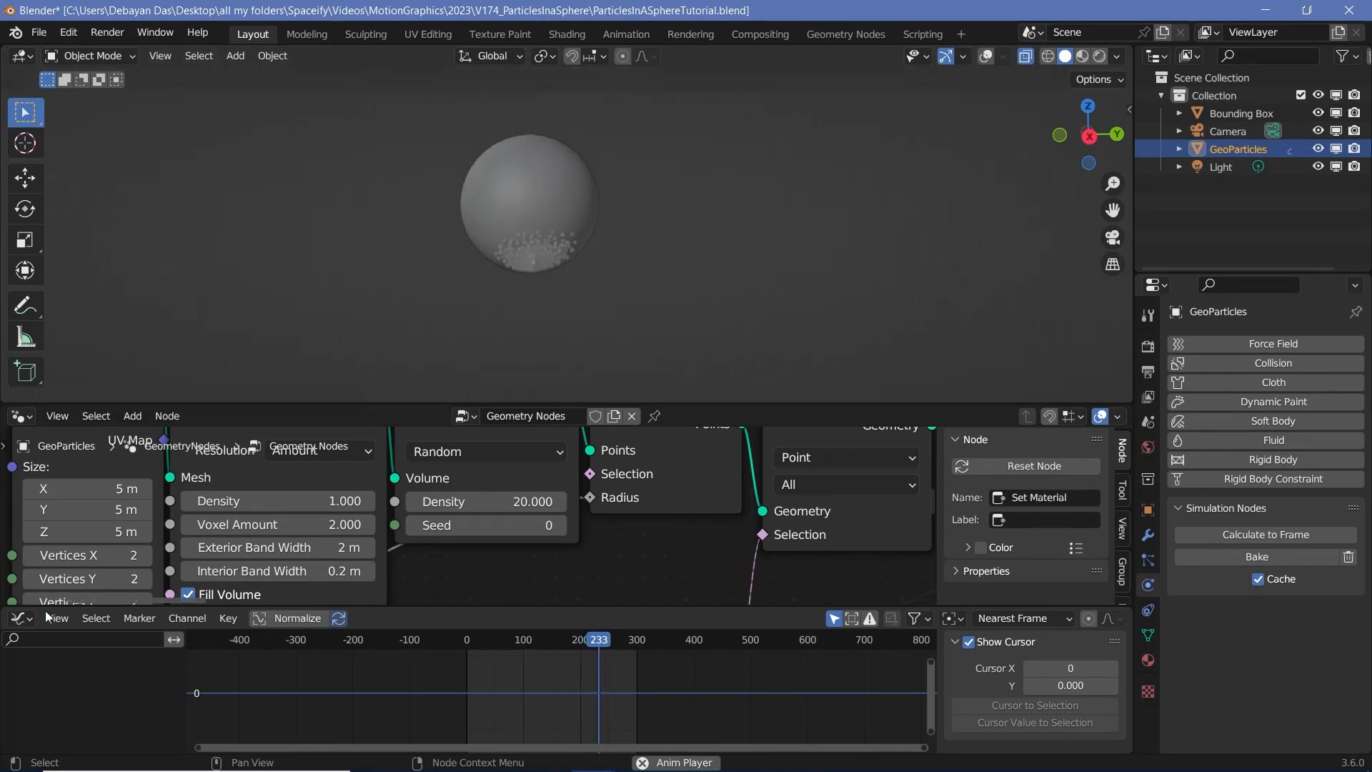
- Switch the Graph Editor area to the Timeline and reduce its height to enlarge the node editor
left_click(26, 619)
left_click(223, 463)
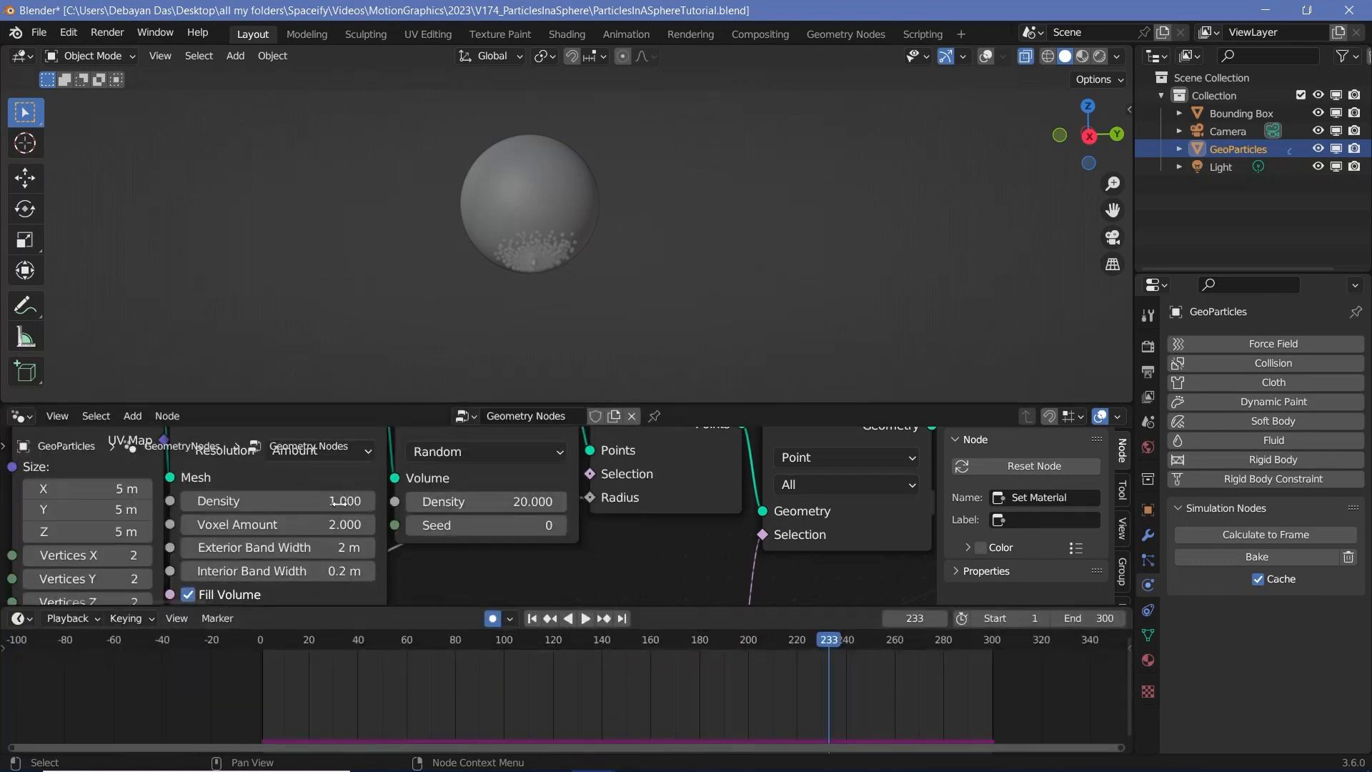
left_click_drag(215, 607, 214, 692)
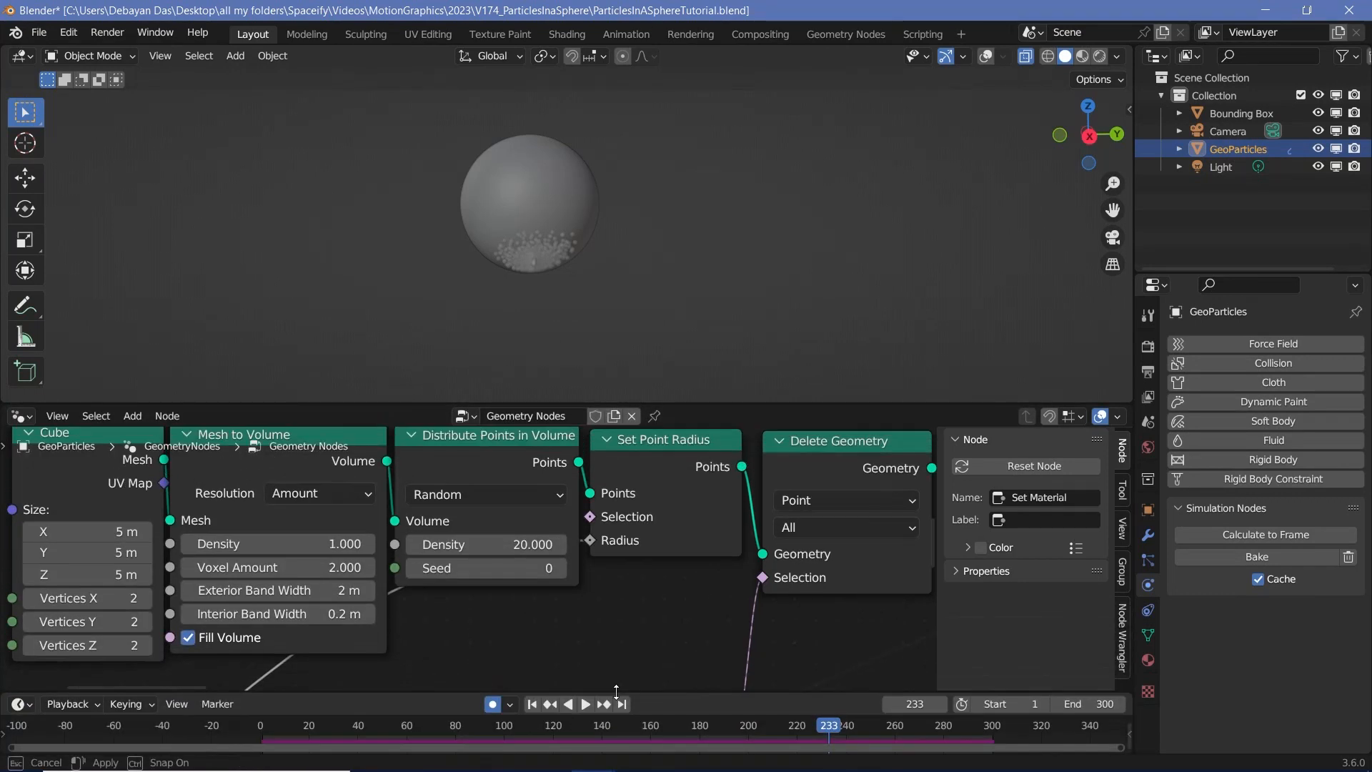
- Switch the node editor area to the Shader Editor and display the 3D viewport in Rendered shading
left_click(20, 416)
left_click(51, 586)
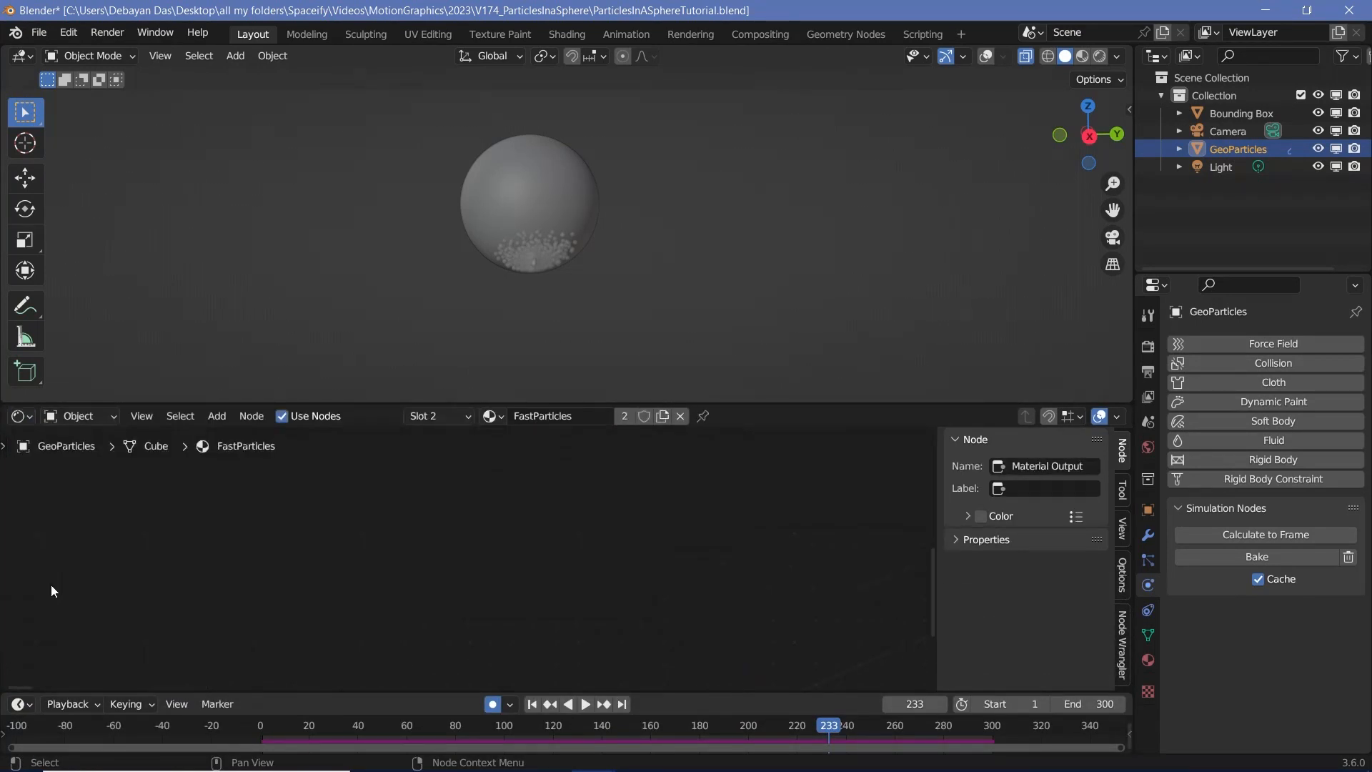
left_click(1099, 57)
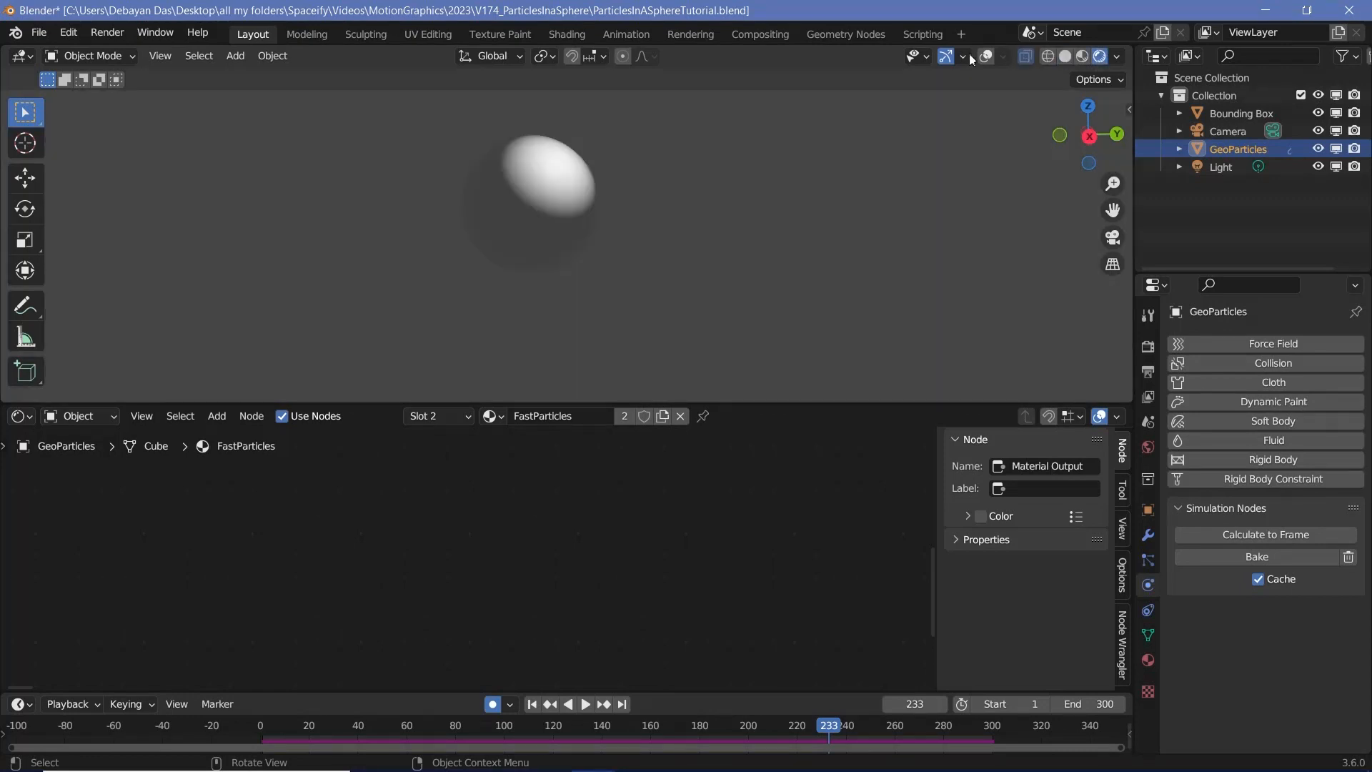
left_click(1026, 60)
scroll(537, 221, "up", 3)
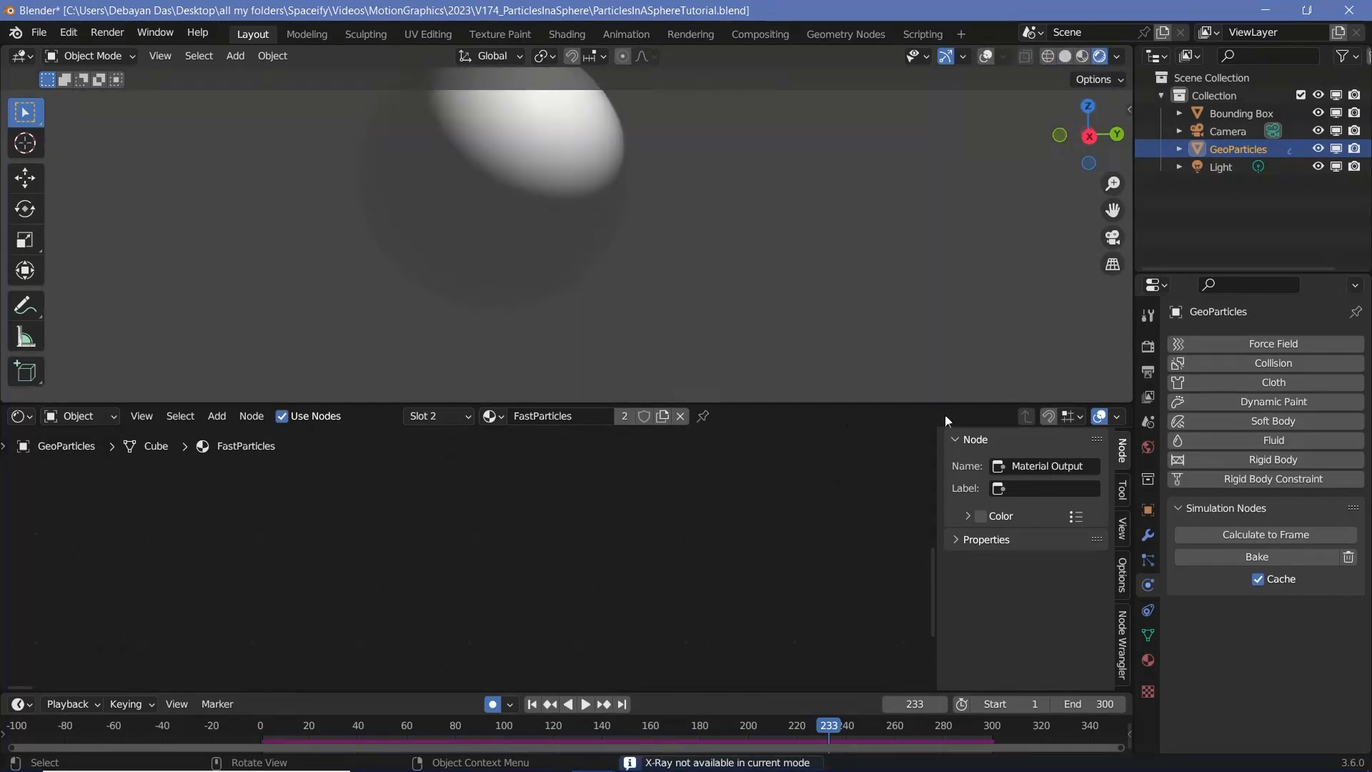
- Enable Bloom and Screen Space Reflections with Refraction in the Eevee render settings
left_click(1149, 349)
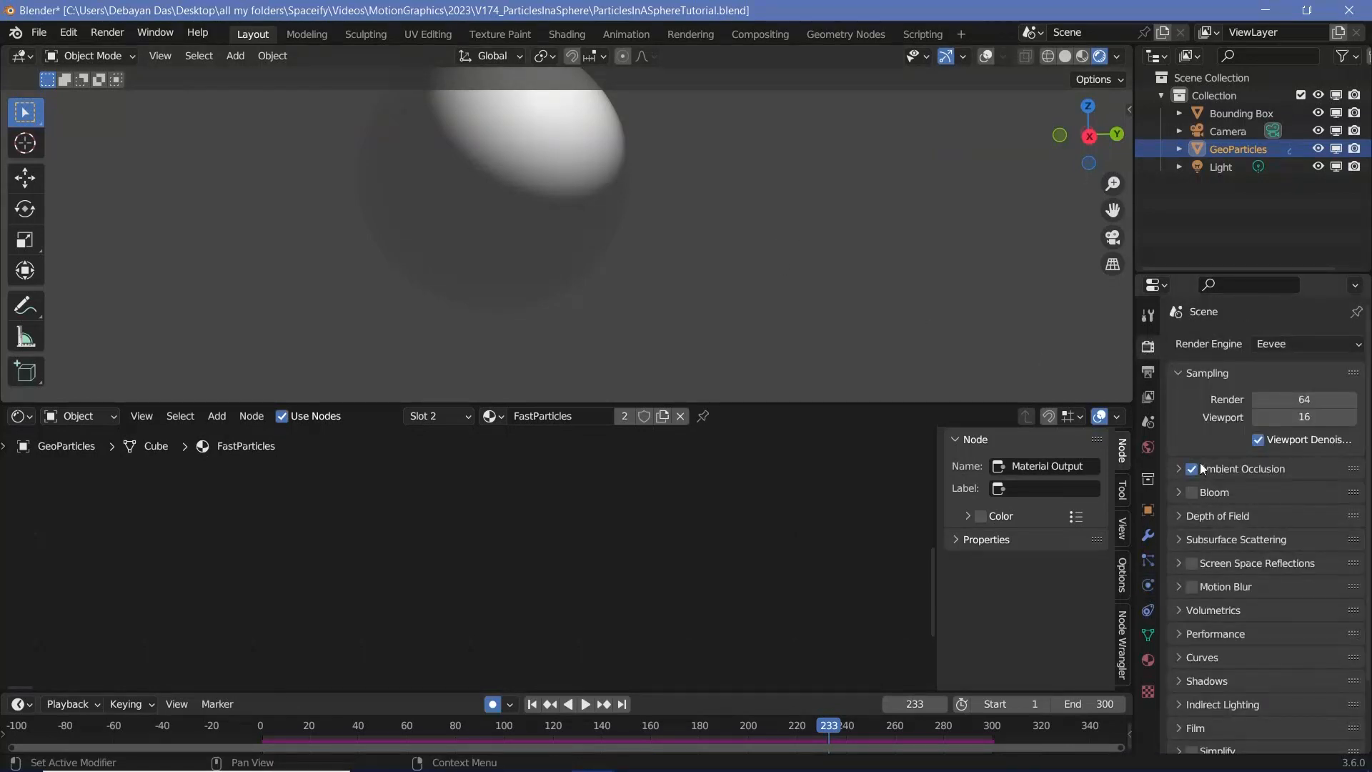
left_click(1193, 494)
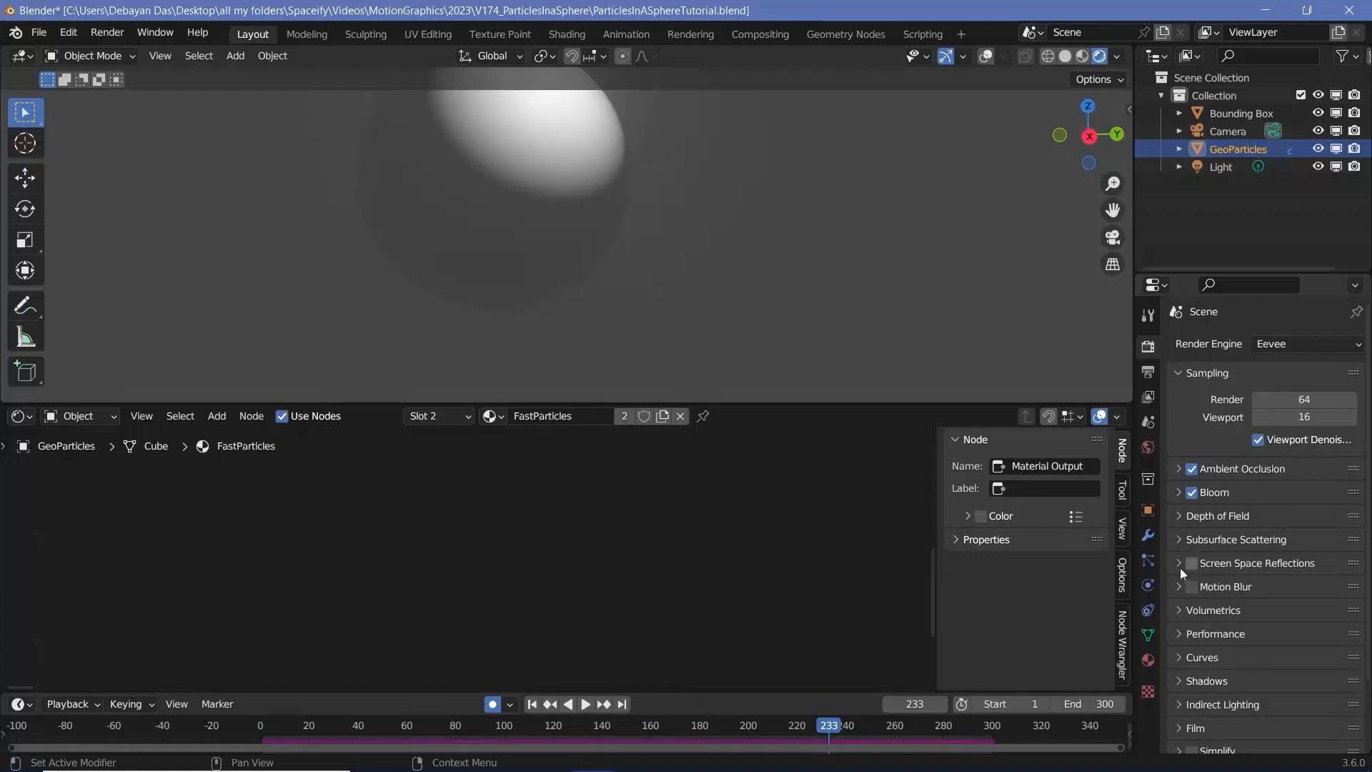
left_click(1179, 563)
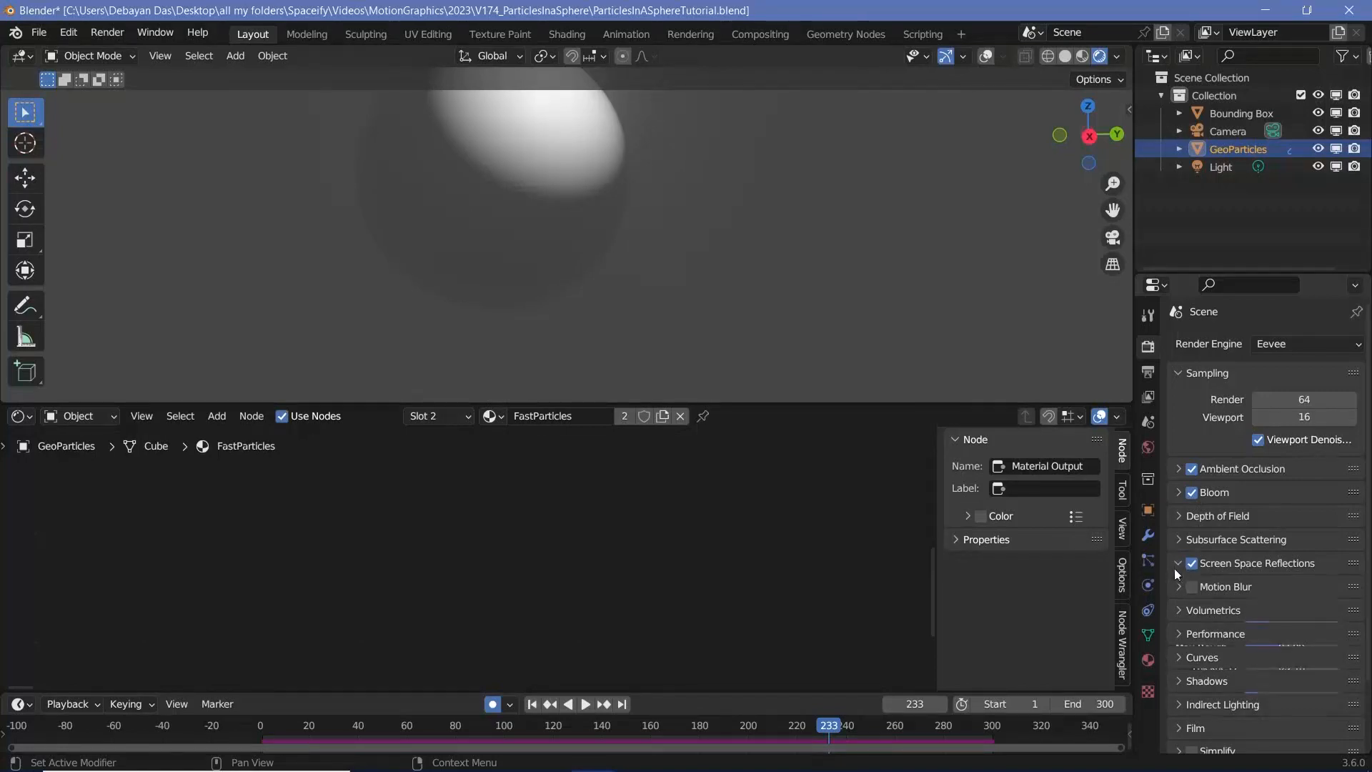
left_click(1250, 589)
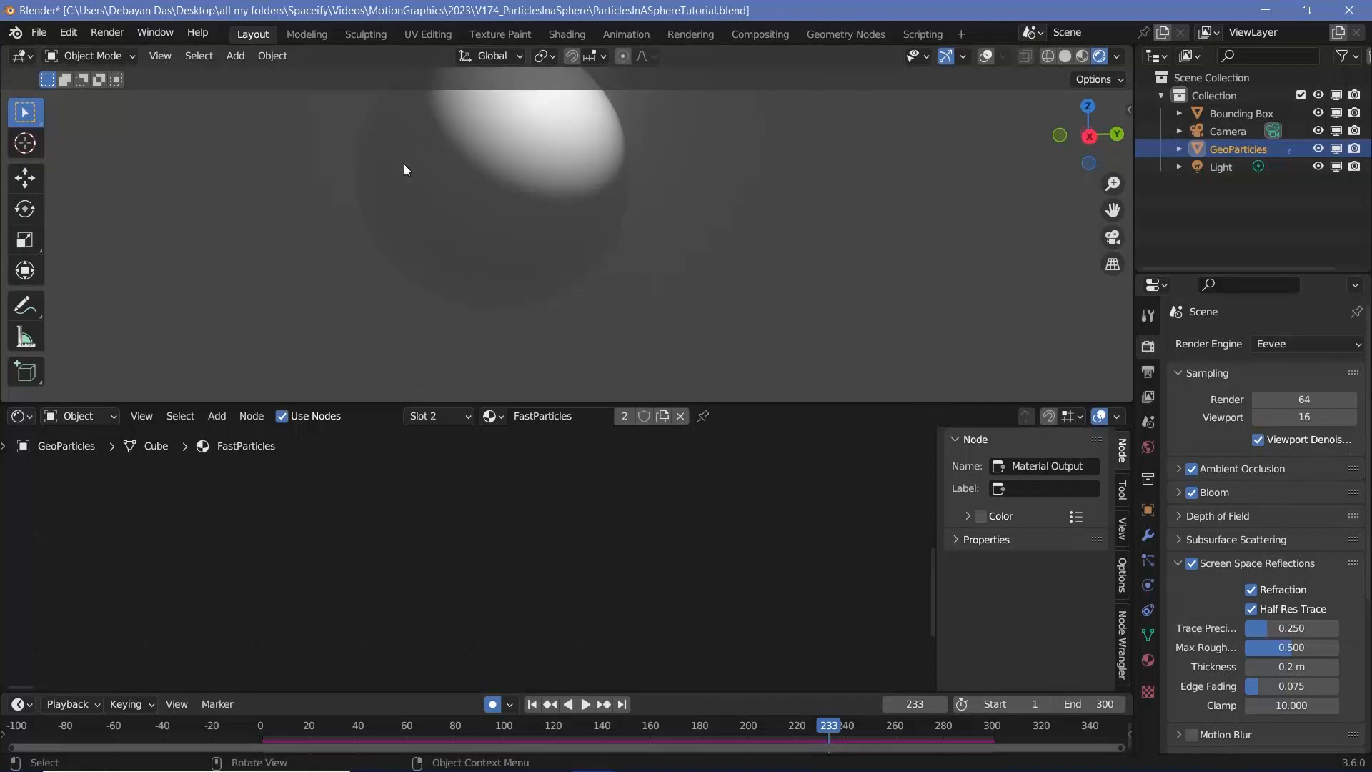
- Select the Bounding Box and apply Shade Smooth to it
left_click(1232, 114)
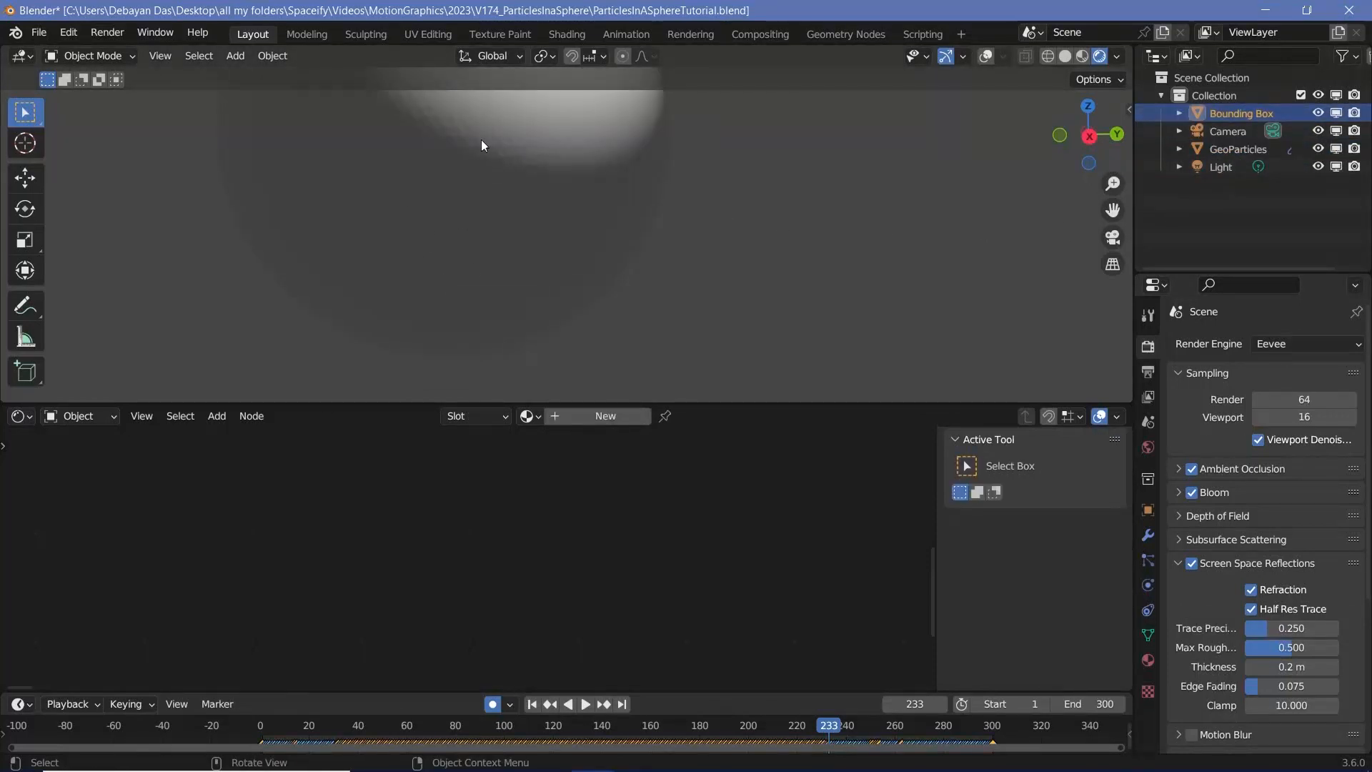
left_click(290, 56)
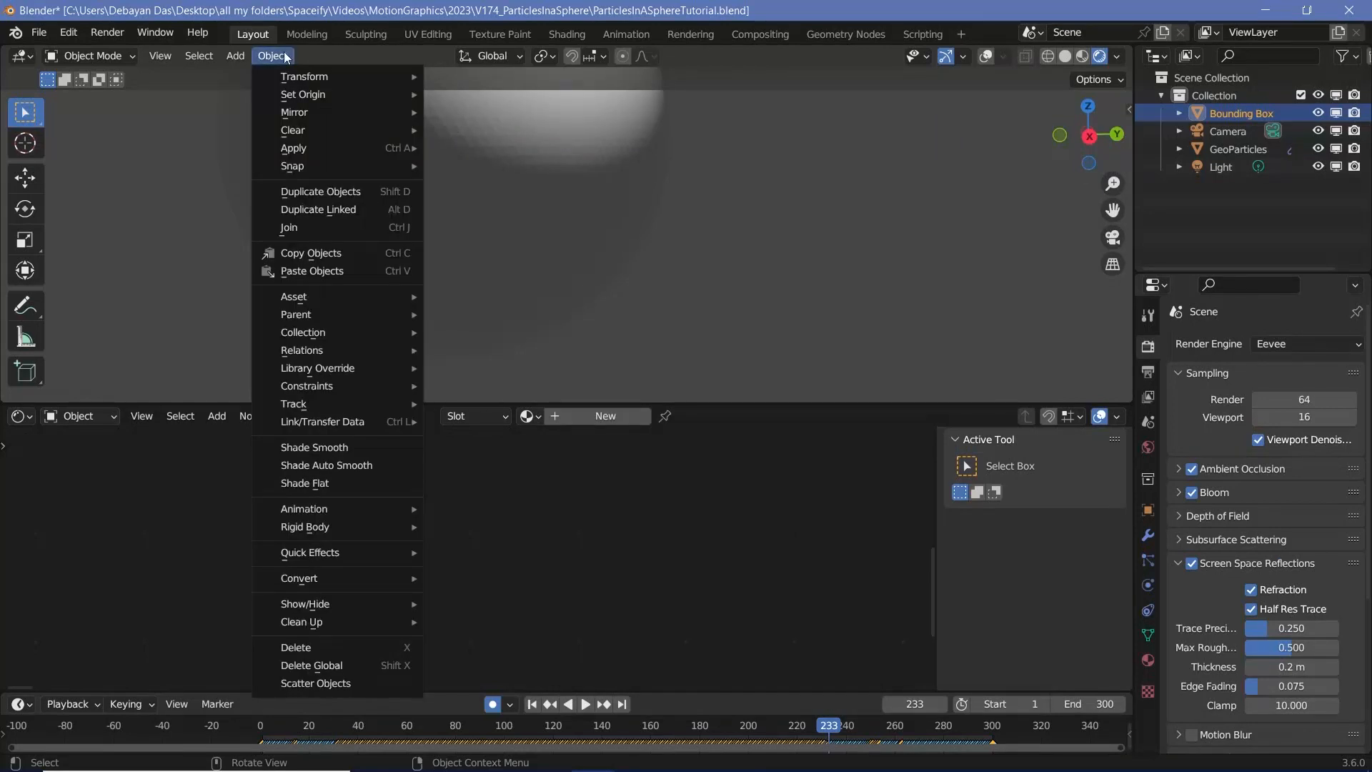
left_click(336, 447)
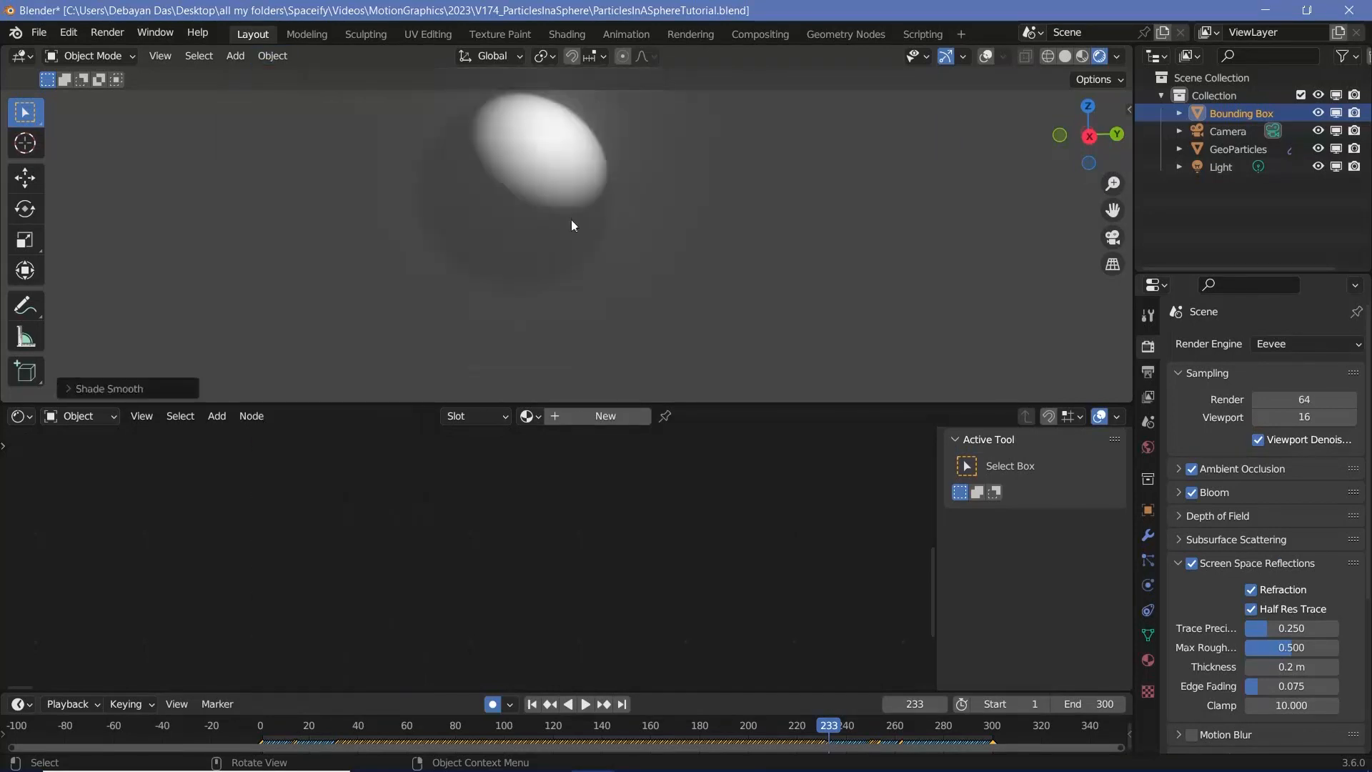
- Create a new material named glass on the Bounding Box and set its surface shader to Glass BSDF
left_click(1148, 662)
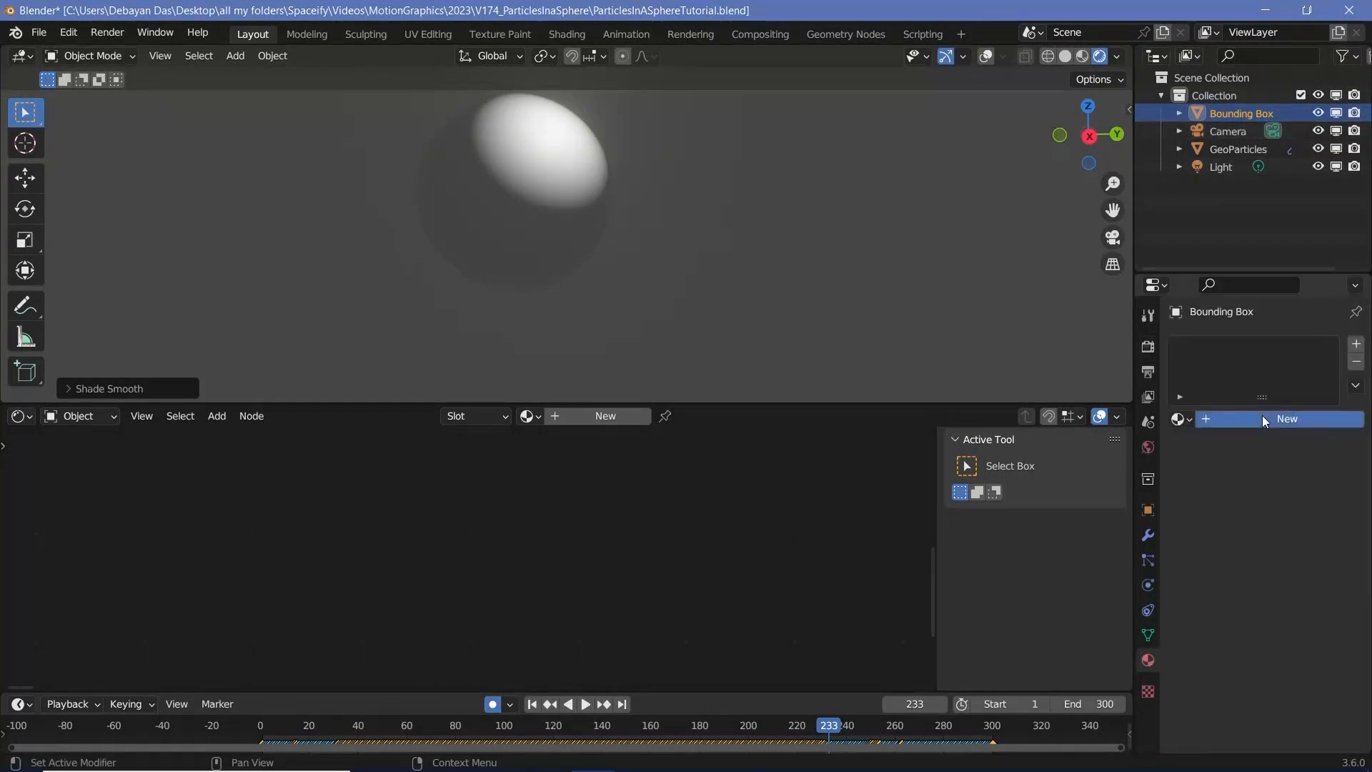
left_click(1248, 422)
double_click(1247, 423)
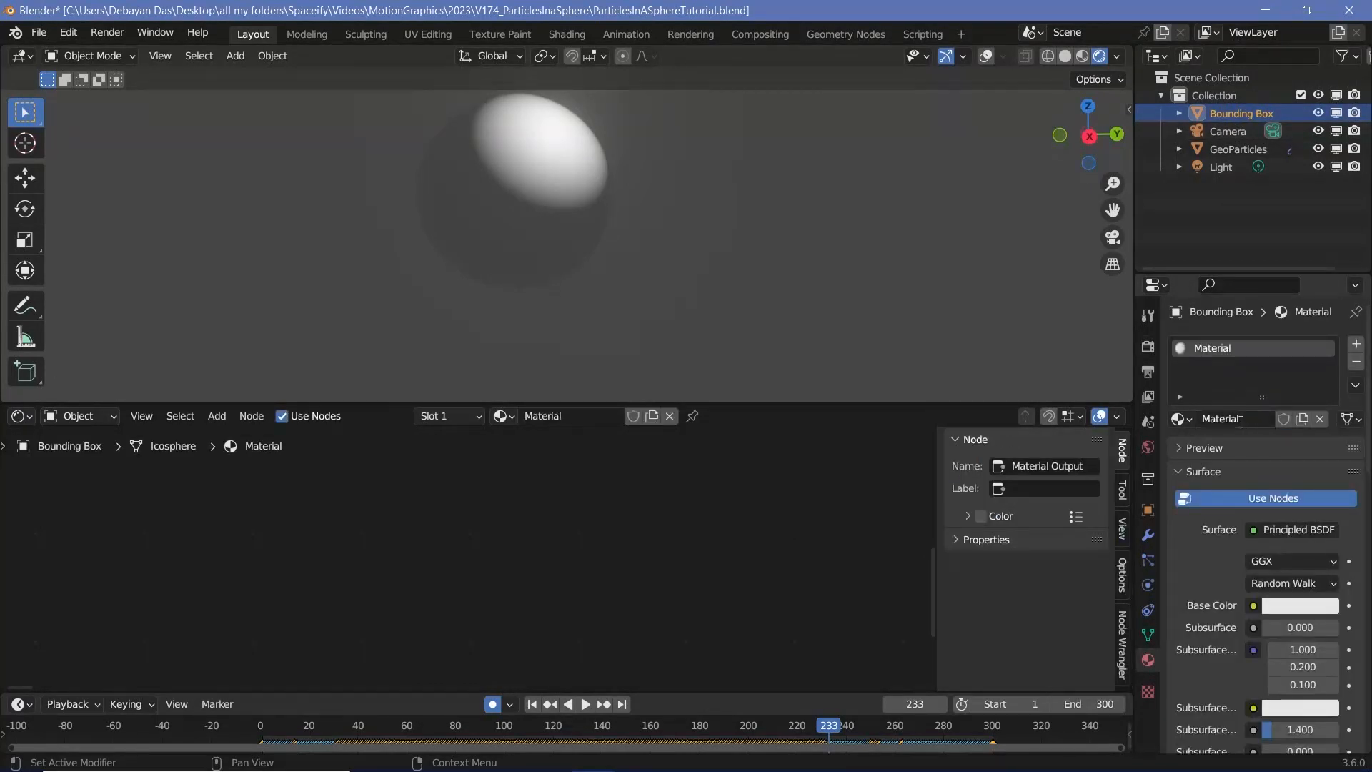
type("glass")
key("Return")
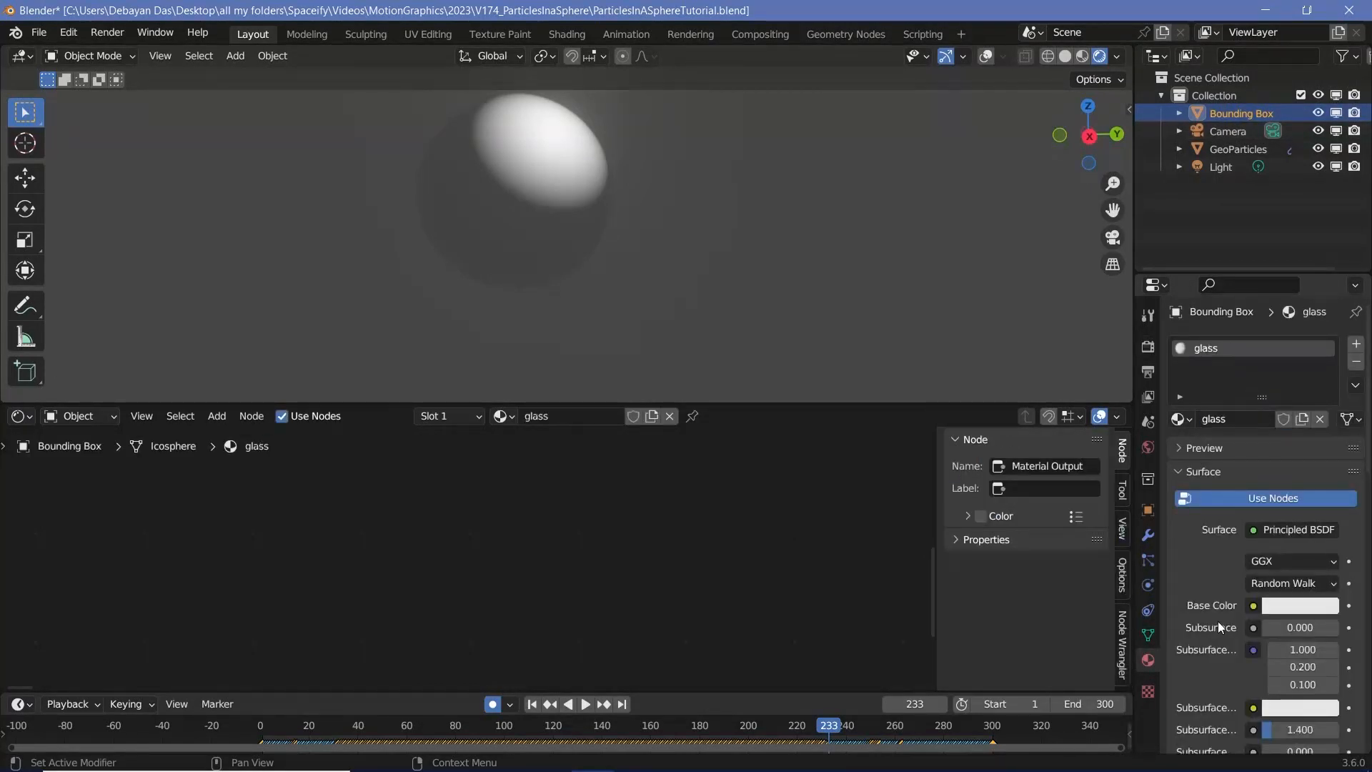
left_click(1261, 531)
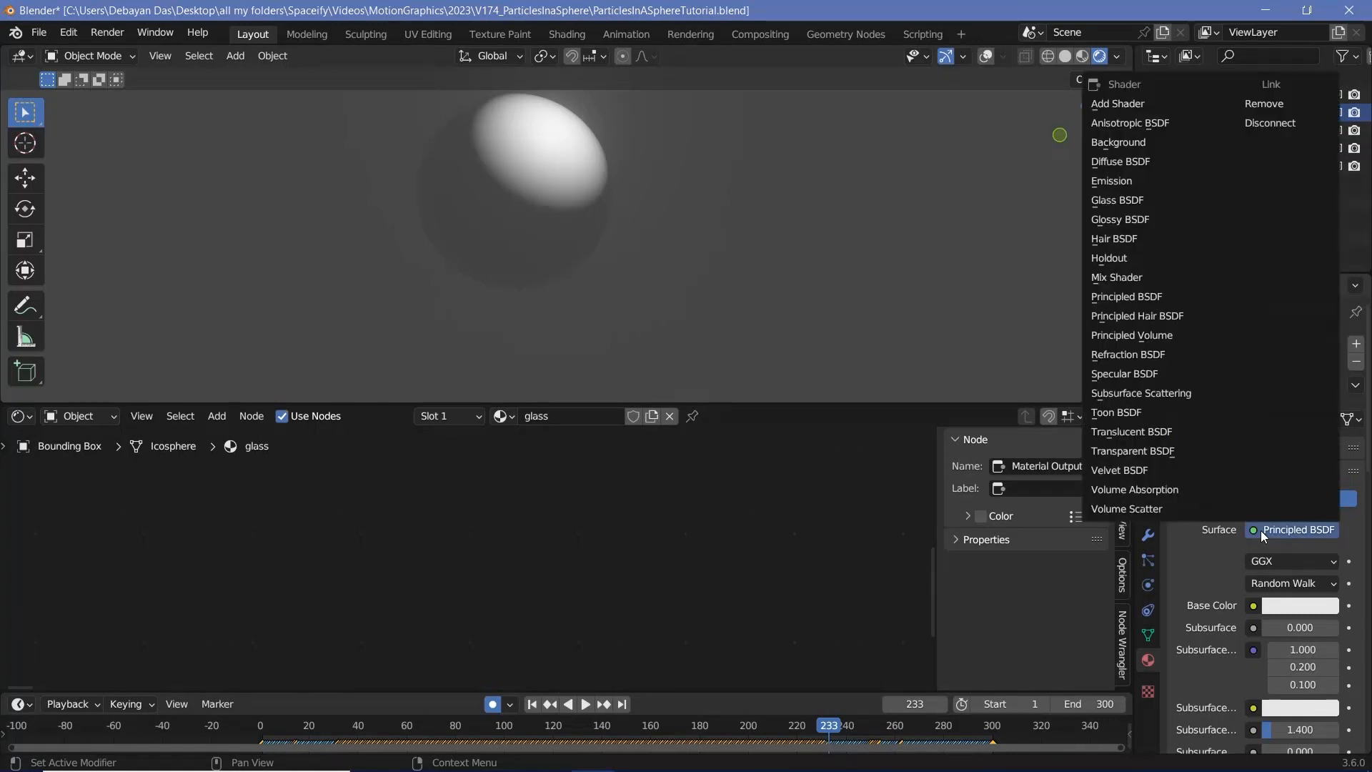
left_click(1117, 201)
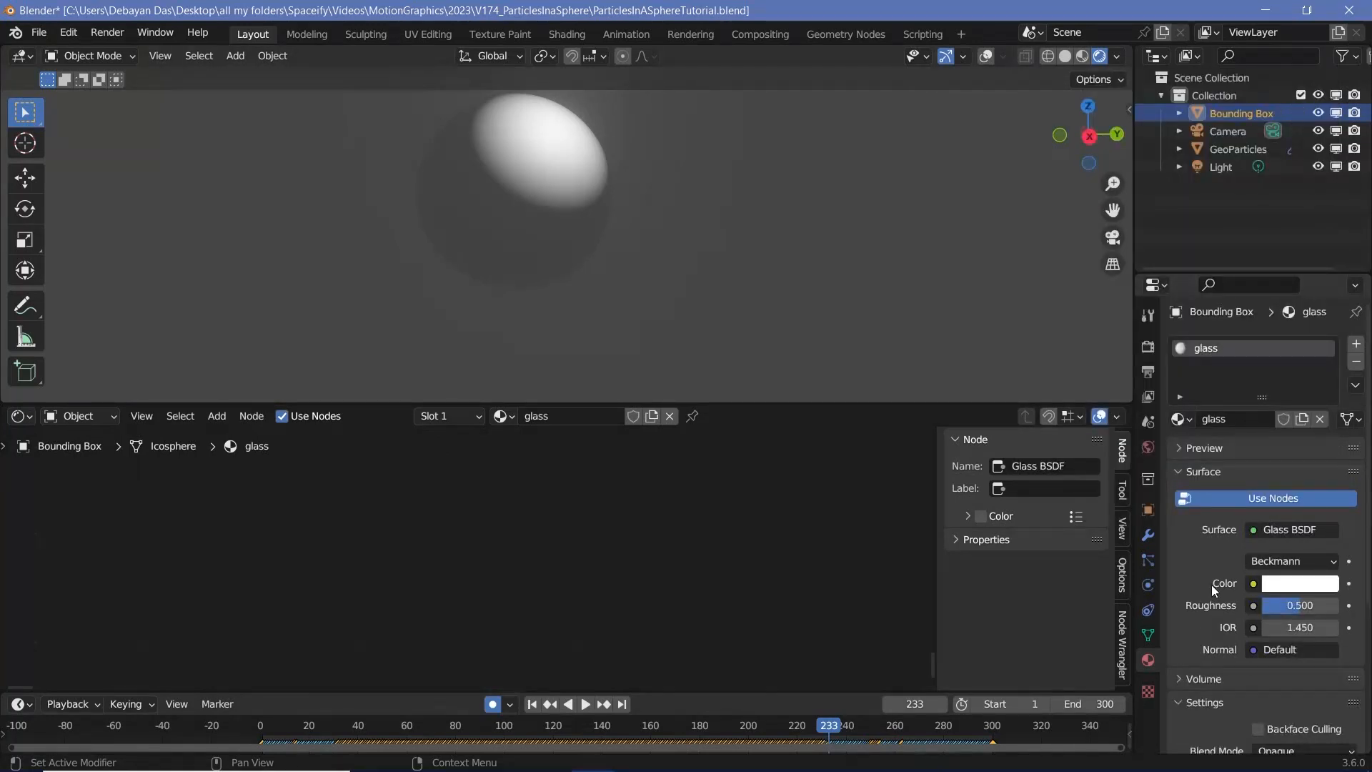
- Set the glass material's Blend Mode to Alpha Hashed, enable Screen Space Refraction and set Shadow Mode to None
scroll(1198, 629, "down", 6)
scroll(1267, 627, "up", 1)
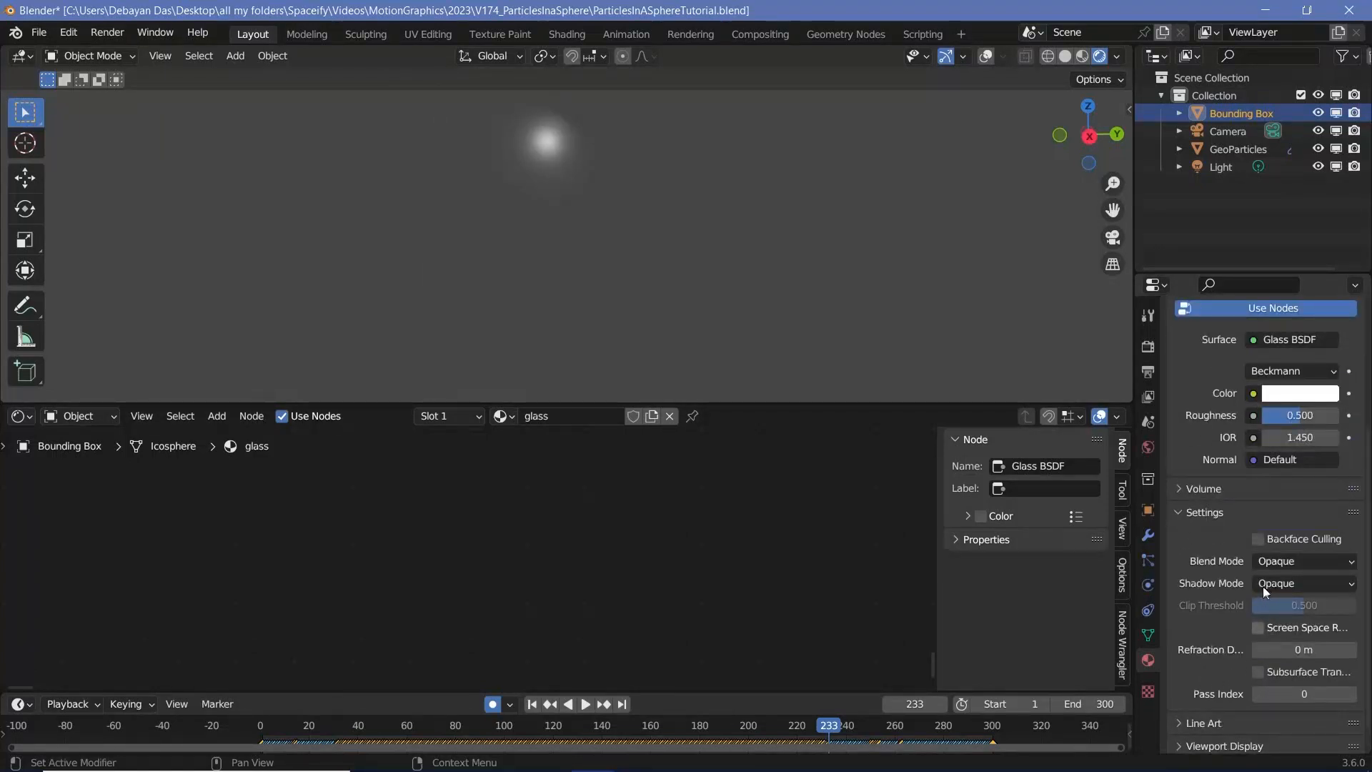
left_click(1276, 561)
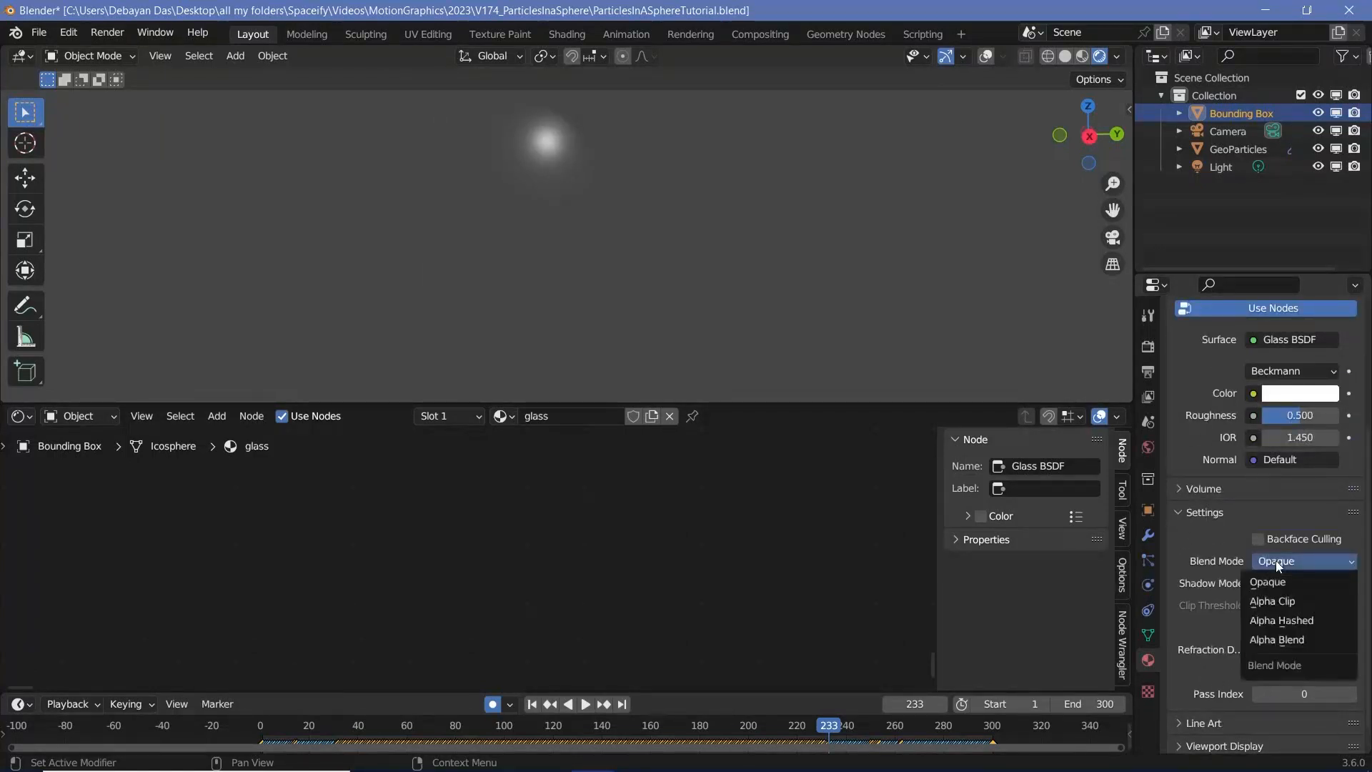
left_click(1267, 619)
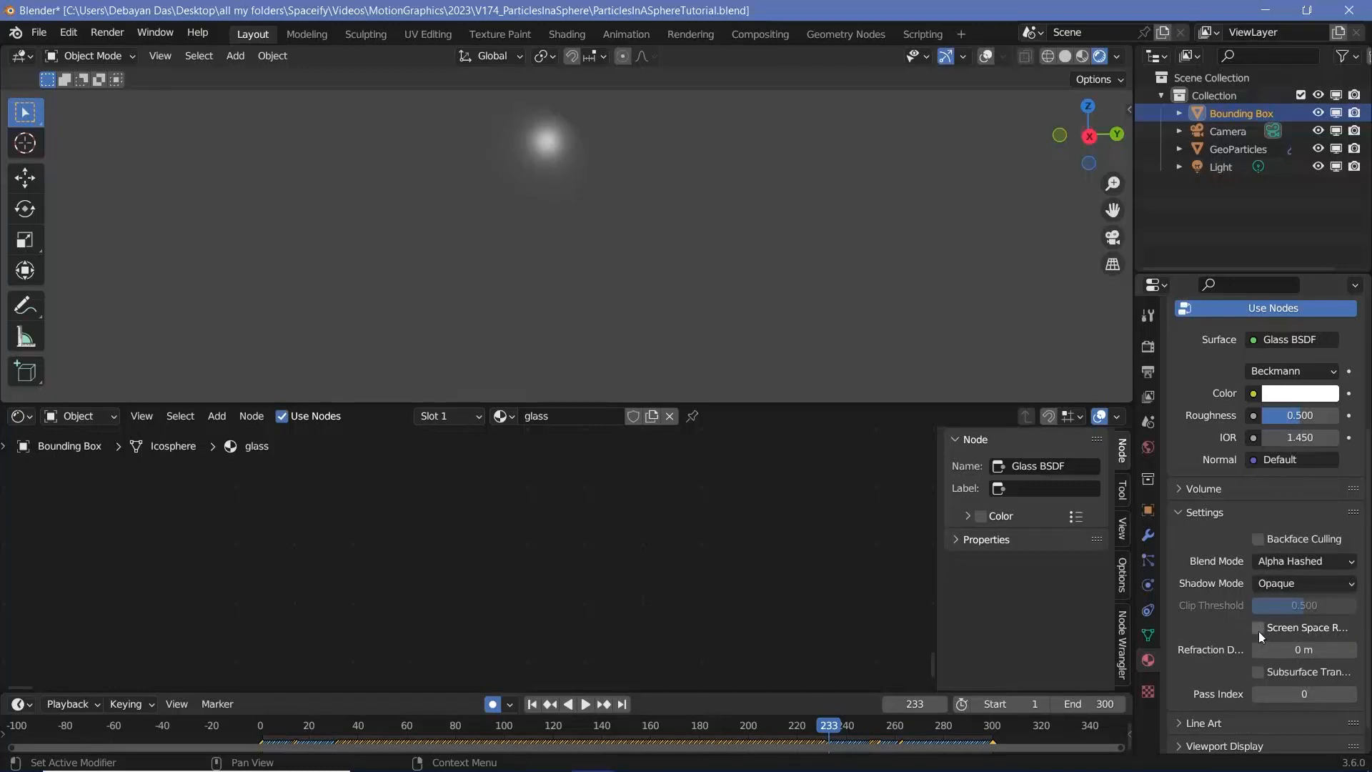
left_click(1259, 629)
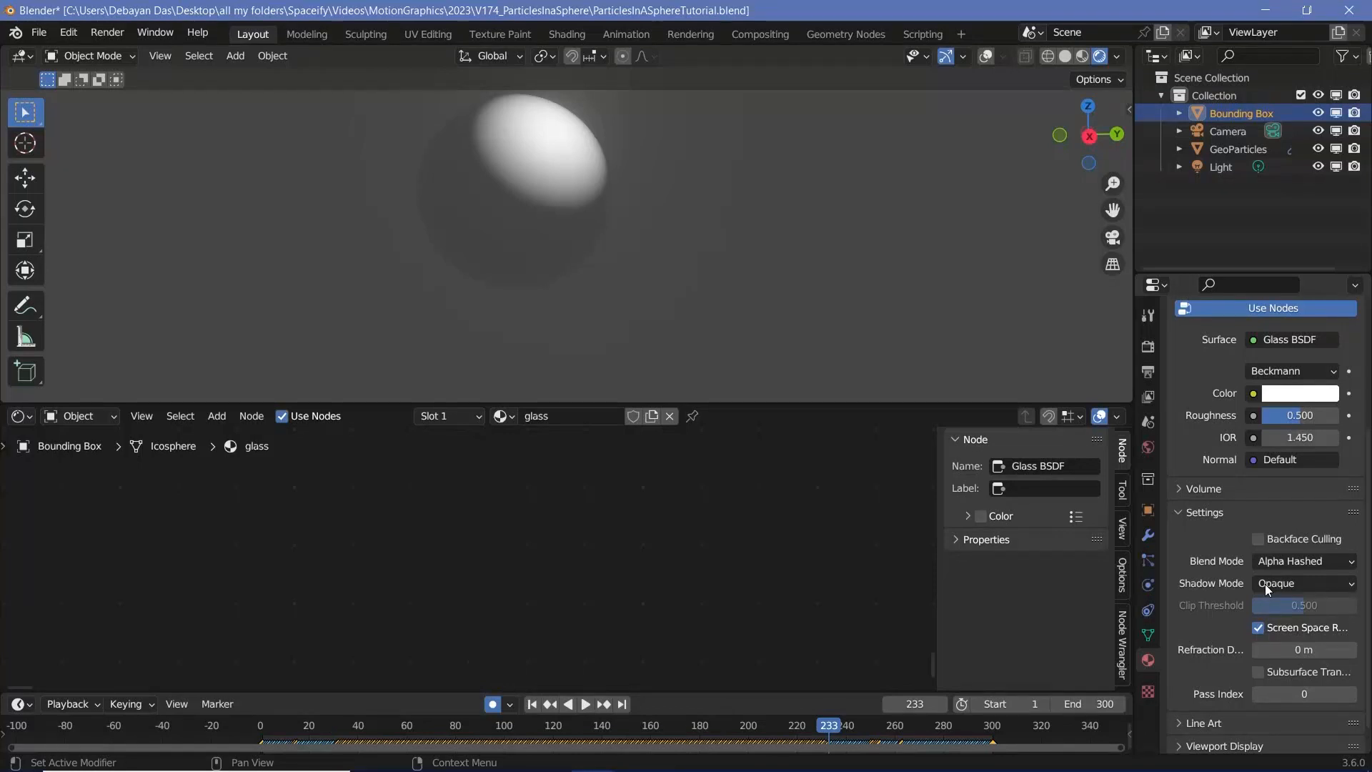
left_click(1265, 585)
left_click(1280, 604)
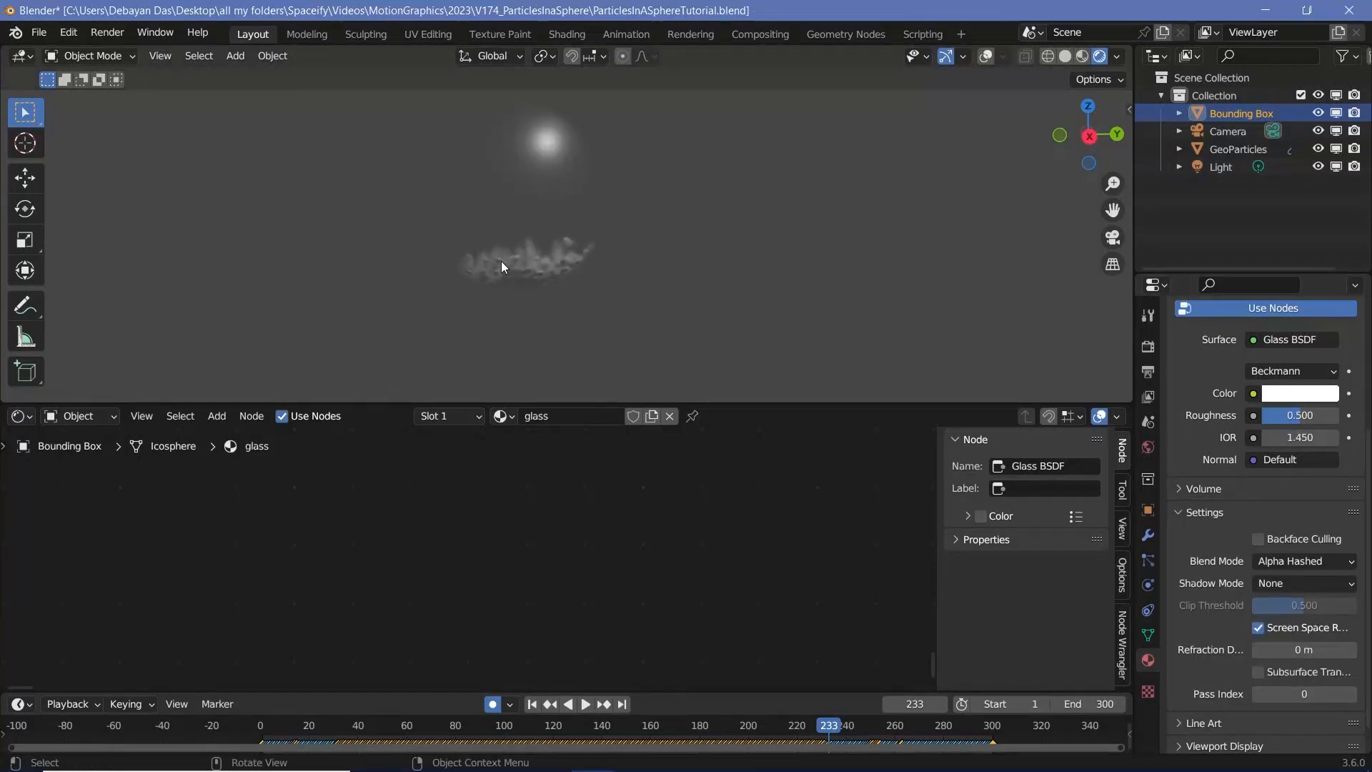
- Set the glass shader's Roughness to 0.2 and IOR to 1.1, and tint its color a very pale cyan
scroll(507, 285, "up", 4)
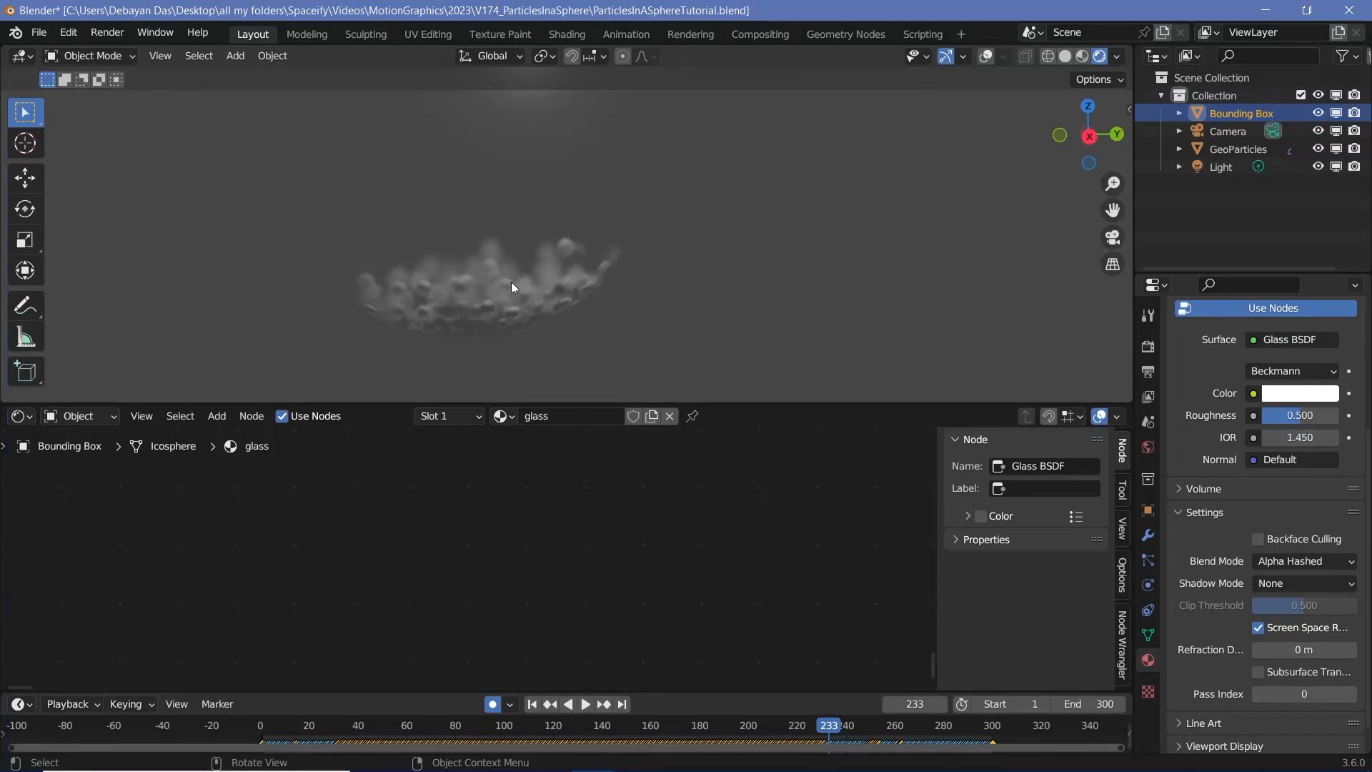
middle_click_drag(549, 290, 594, 288)
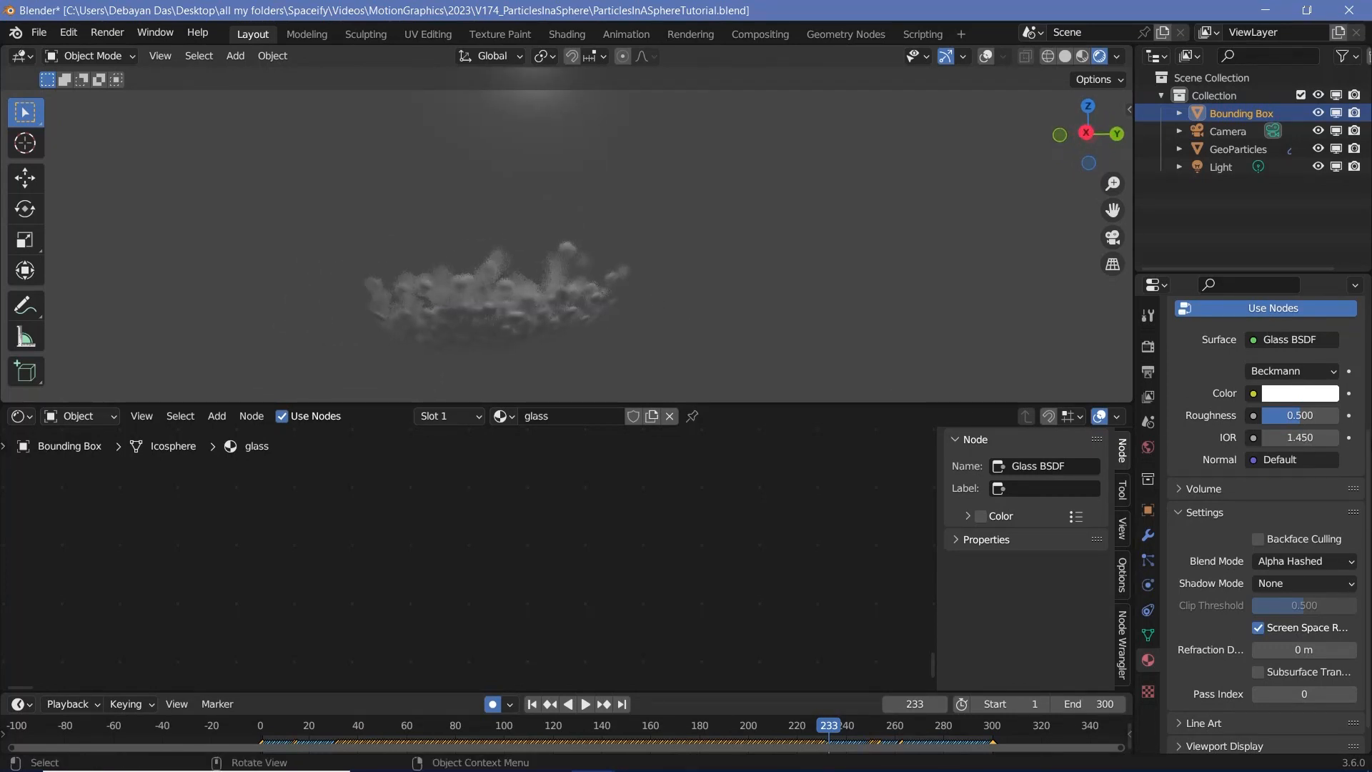
double_click(1278, 416)
type("0.2")
key("Return")
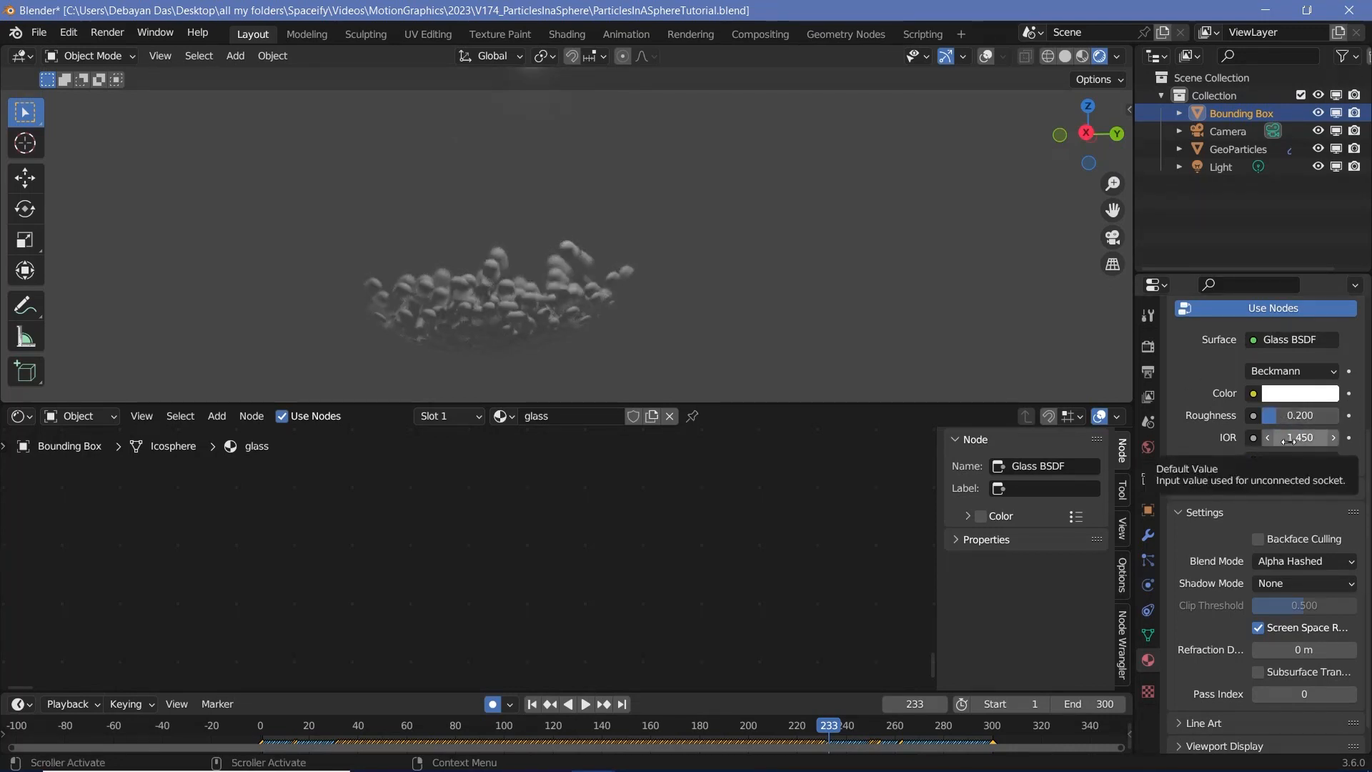
double_click(1289, 439)
type("1.1")
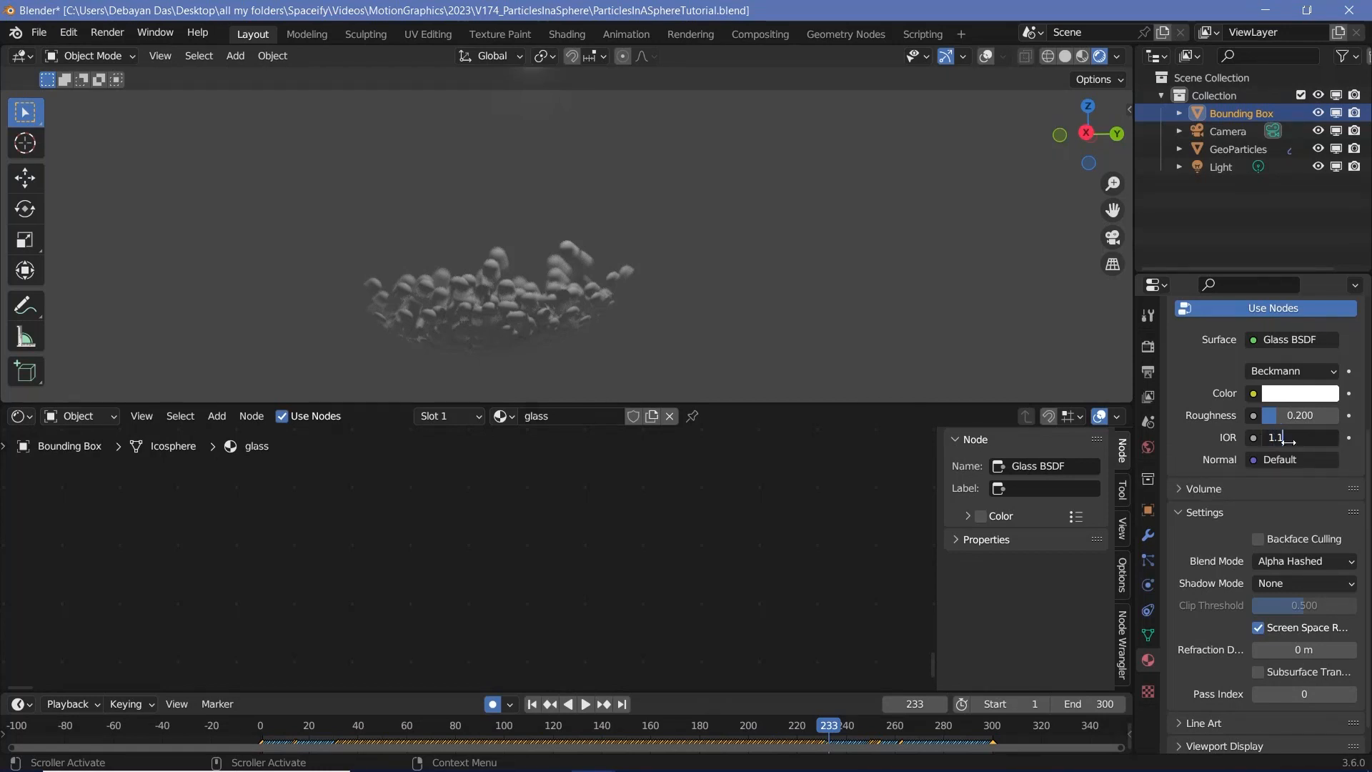
key("Return")
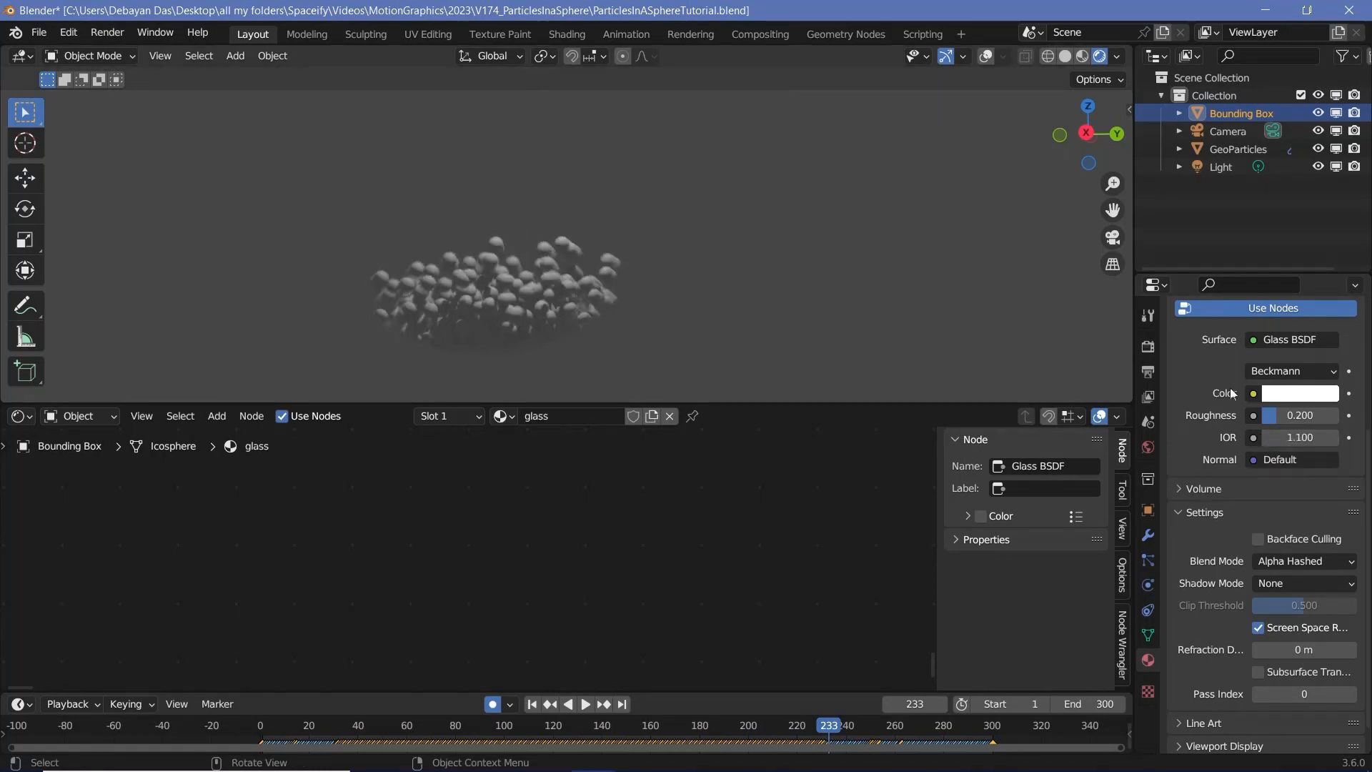
left_click(1287, 395)
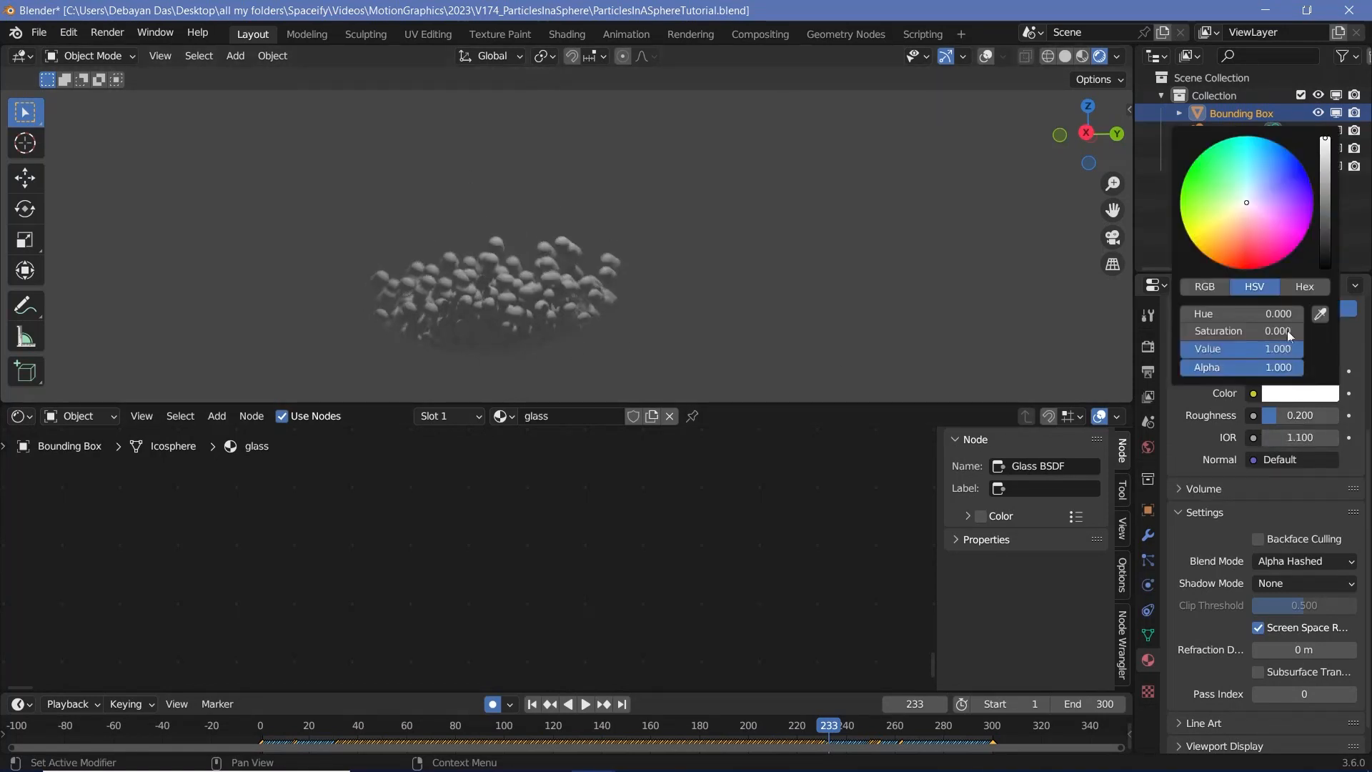
left_click(1245, 190)
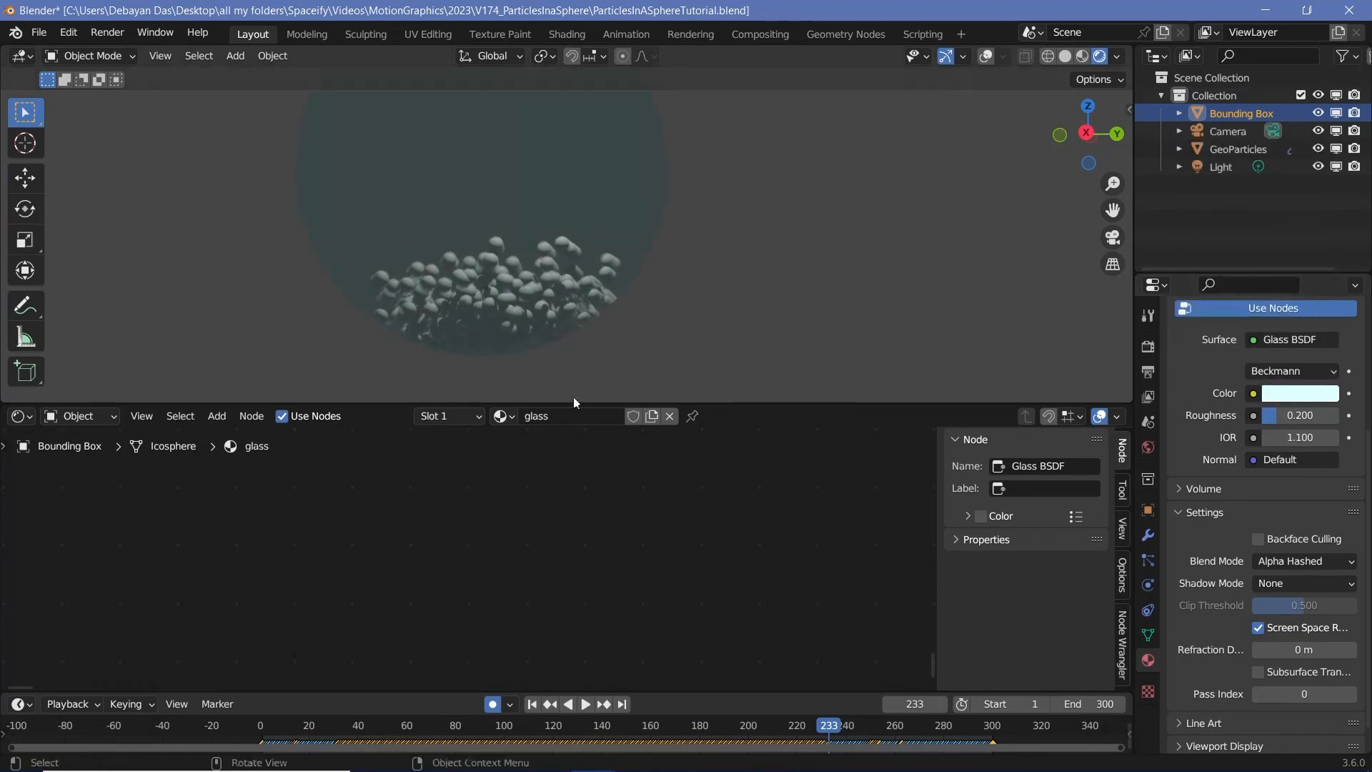
- Change the World background color to near white
left_click(1147, 447)
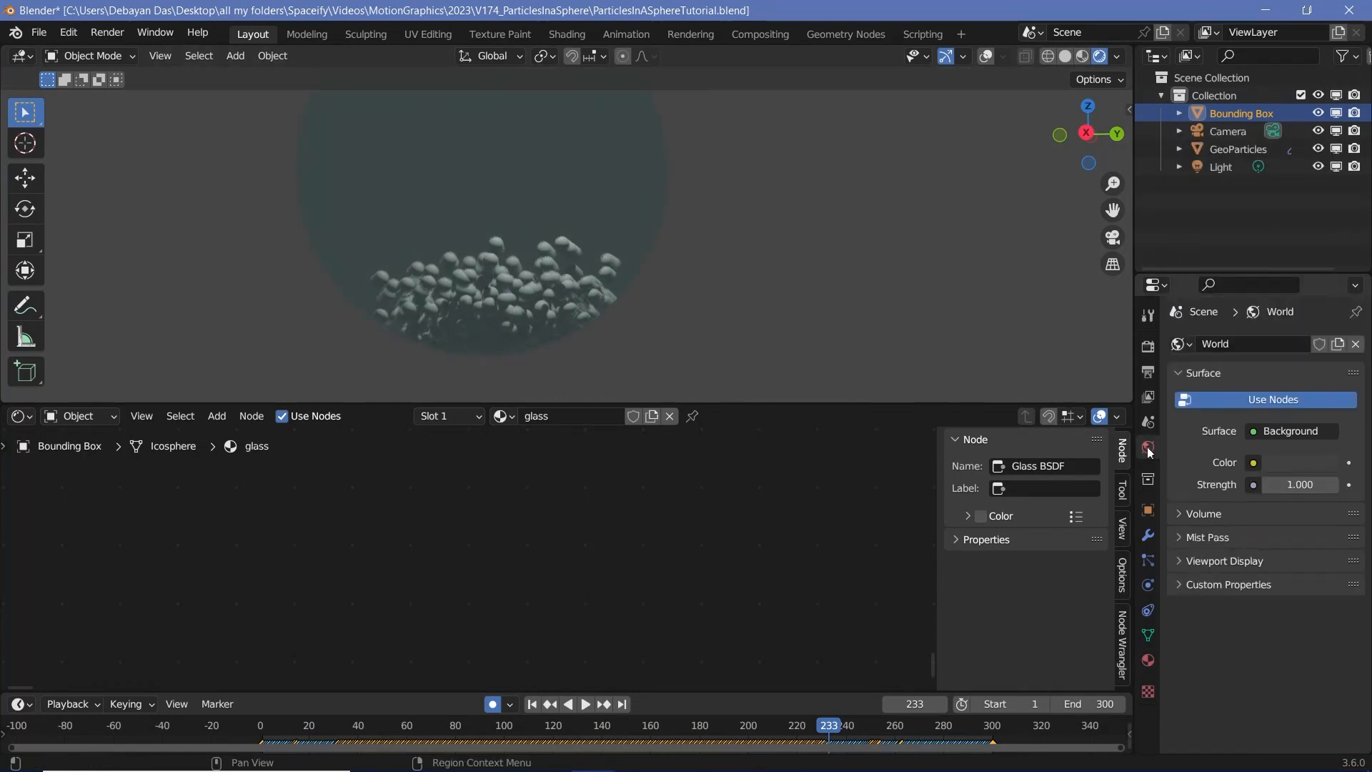
left_click(1288, 464)
left_click(1325, 225)
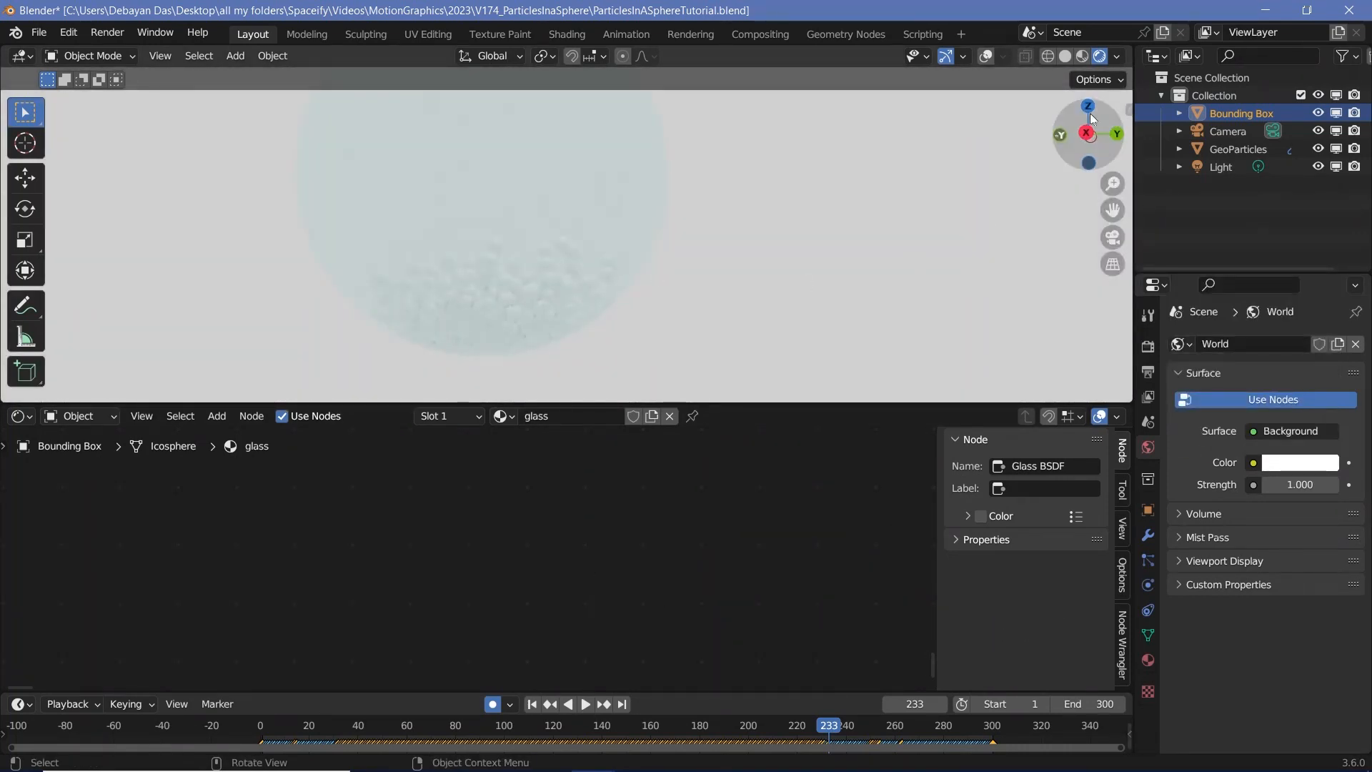
- Select GeoParticles and delete the Principled BSDF node from its FastParticles material
left_click(1233, 148)
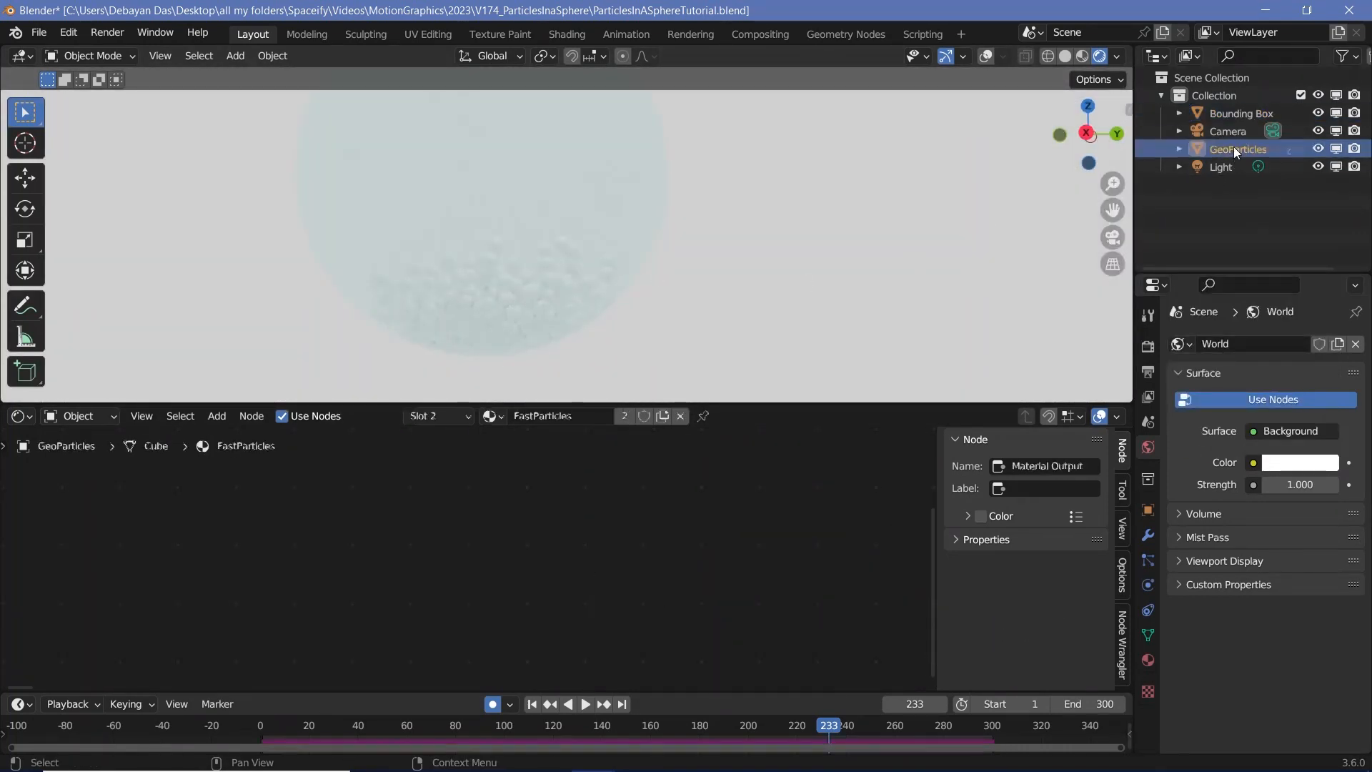
scroll(717, 557, "down", 8)
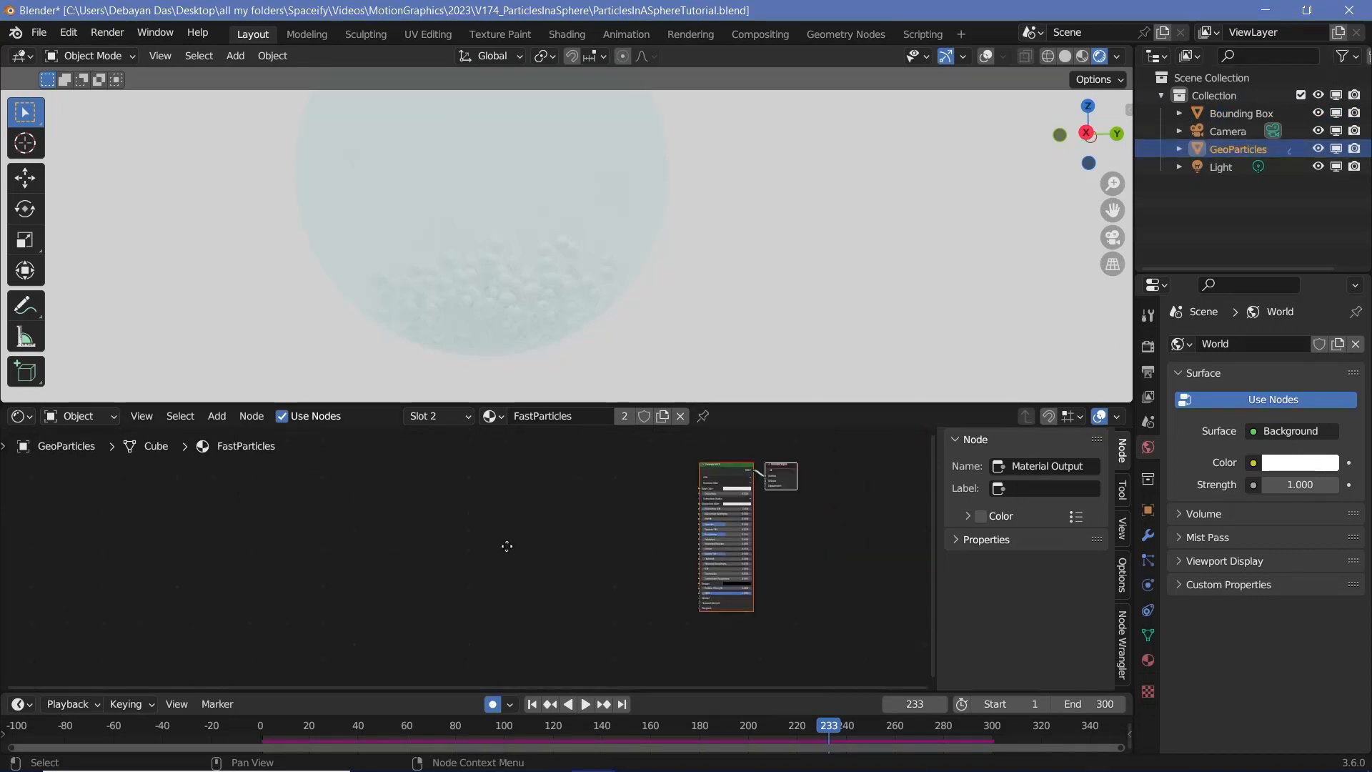
scroll(577, 563, "up", 5)
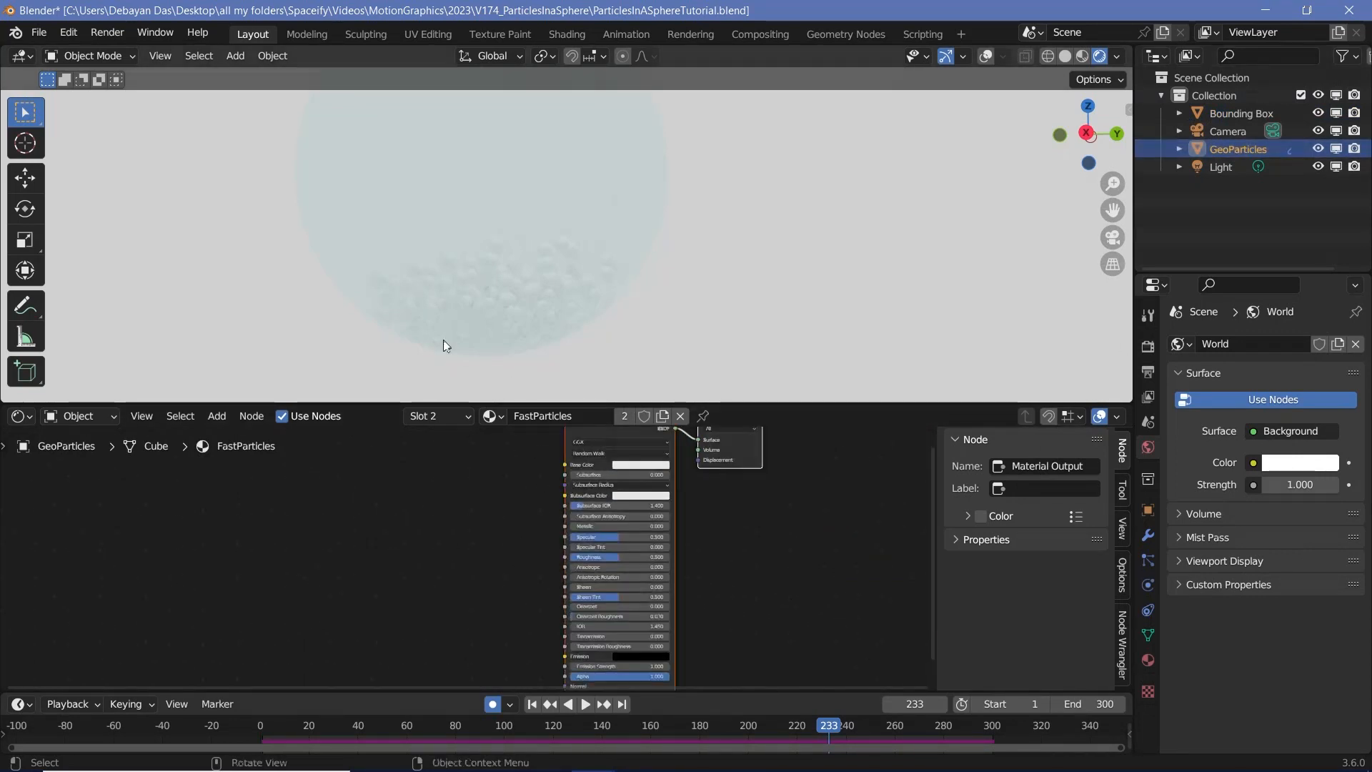
scroll(517, 543, "down", 2)
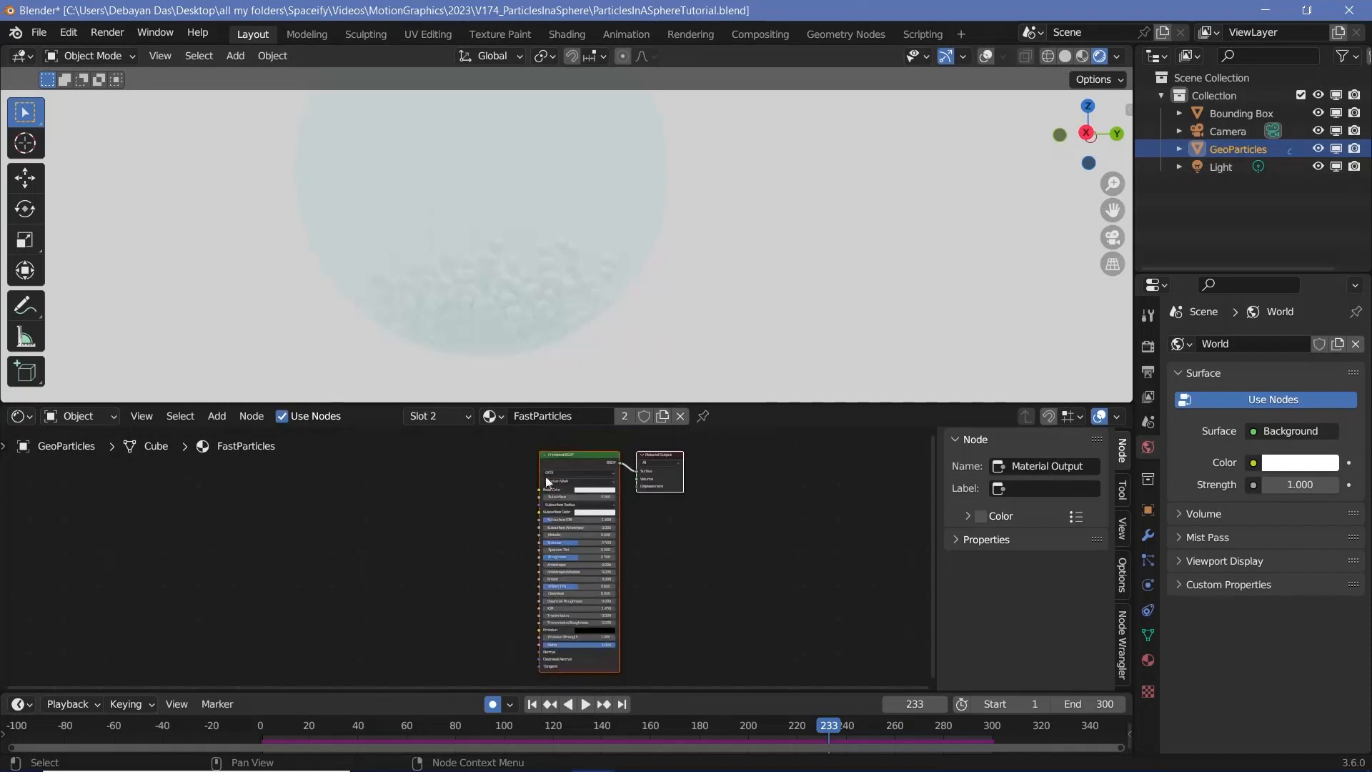
left_click(562, 455)
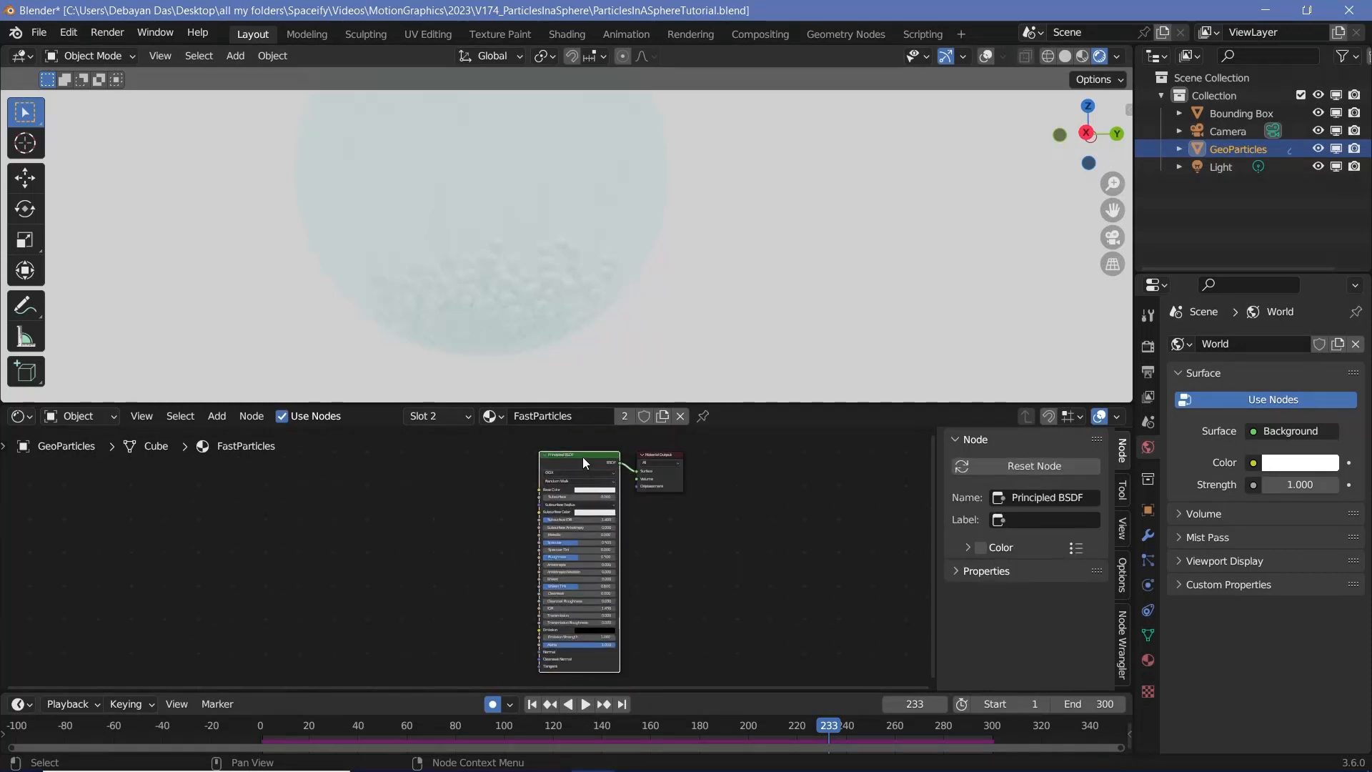
key("x")
scroll(595, 502, "up", 2)
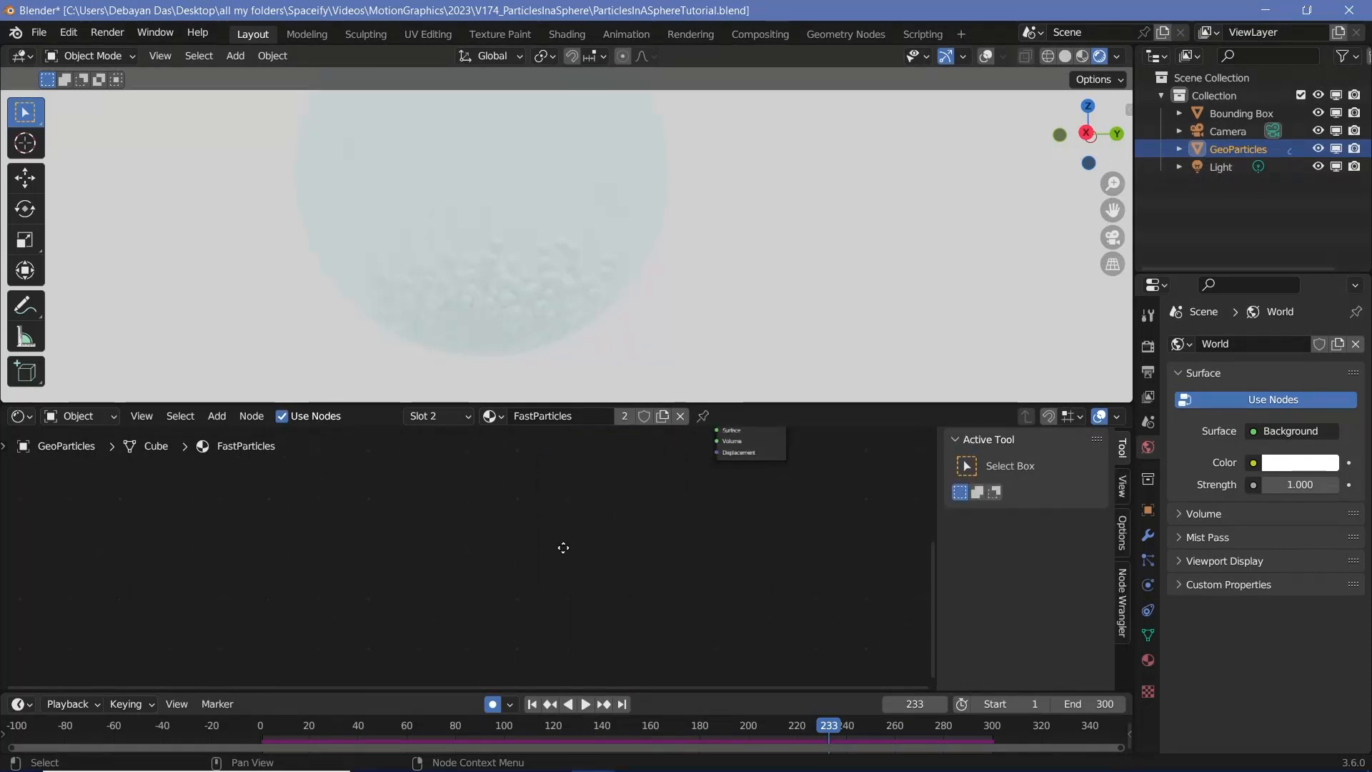
- Add an Emission shader to the FastParticles material and connect it to the Material Output's Surface
key("shift+a")
type("e")
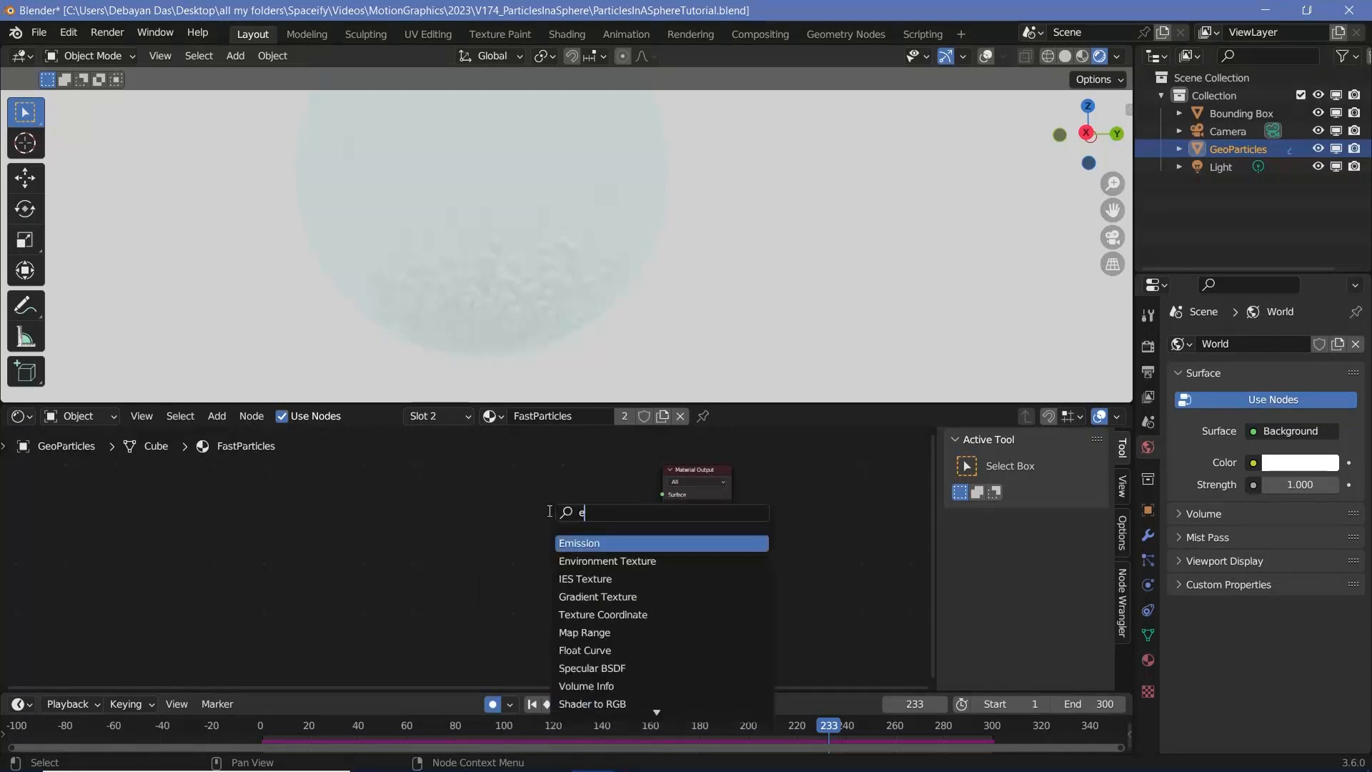
type("m")
key("Return")
left_click(576, 518)
left_click_drag(612, 513, 672, 498)
- Set the Emission color to bright cyan and its Strength to 20
left_click(602, 526)
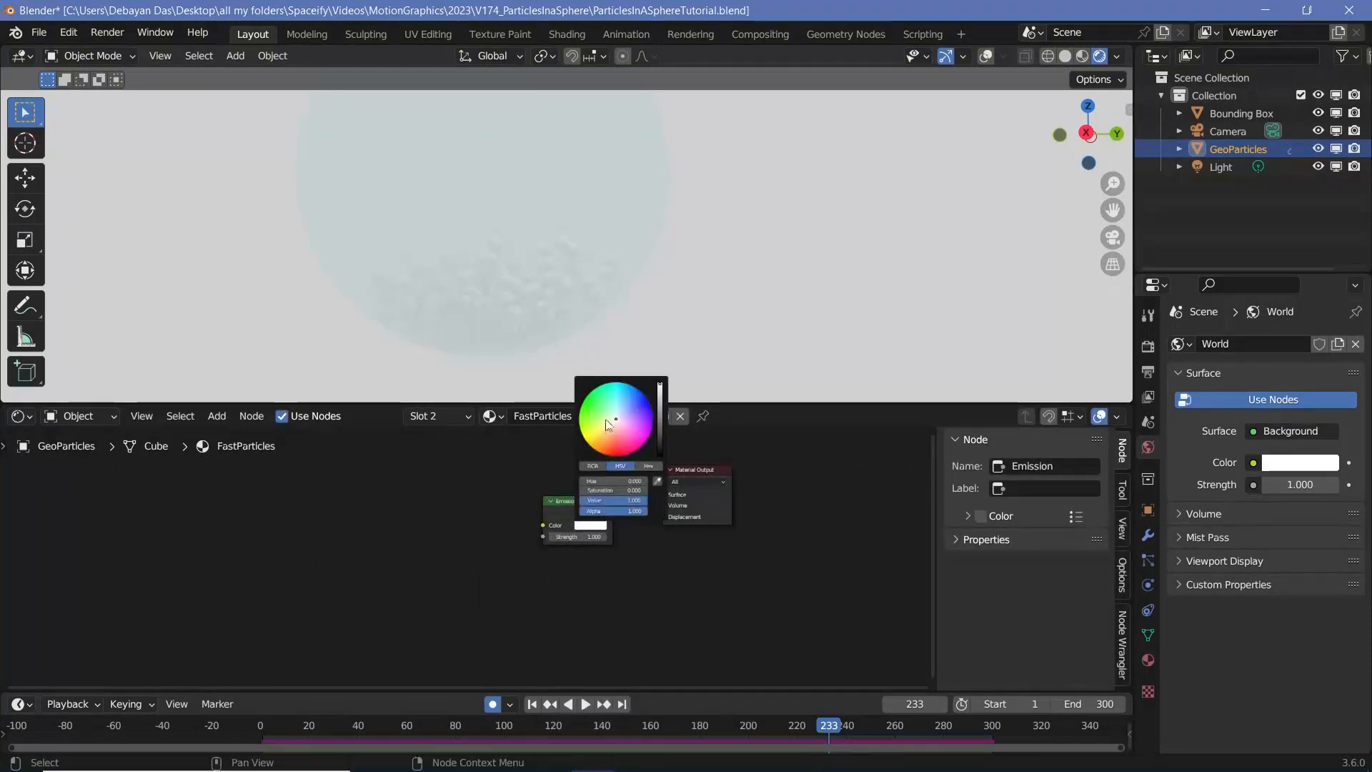
left_click_drag(608, 424, 616, 383)
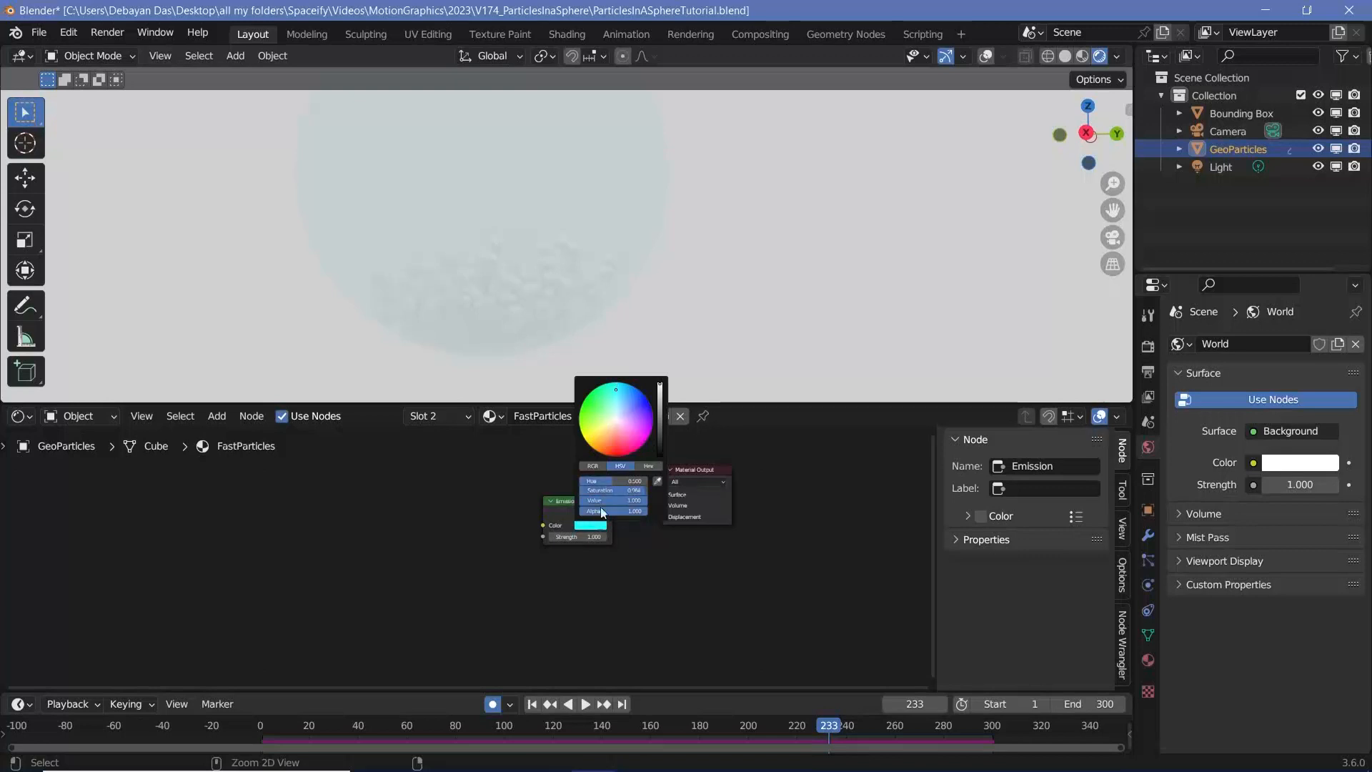
left_click(587, 538)
type("20")
key("Return")
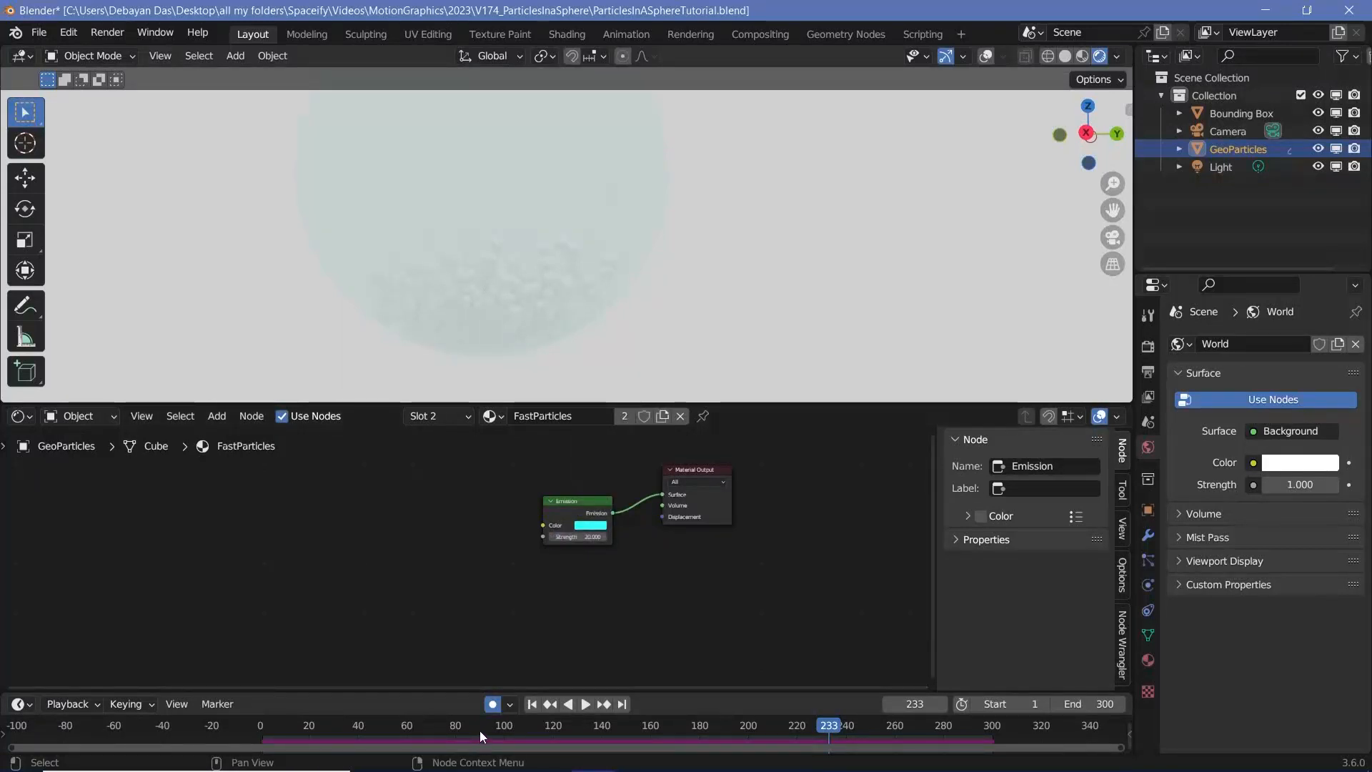
- Hide the Light object from the viewport and renders, and darken the World background color to near black
left_click(479, 729)
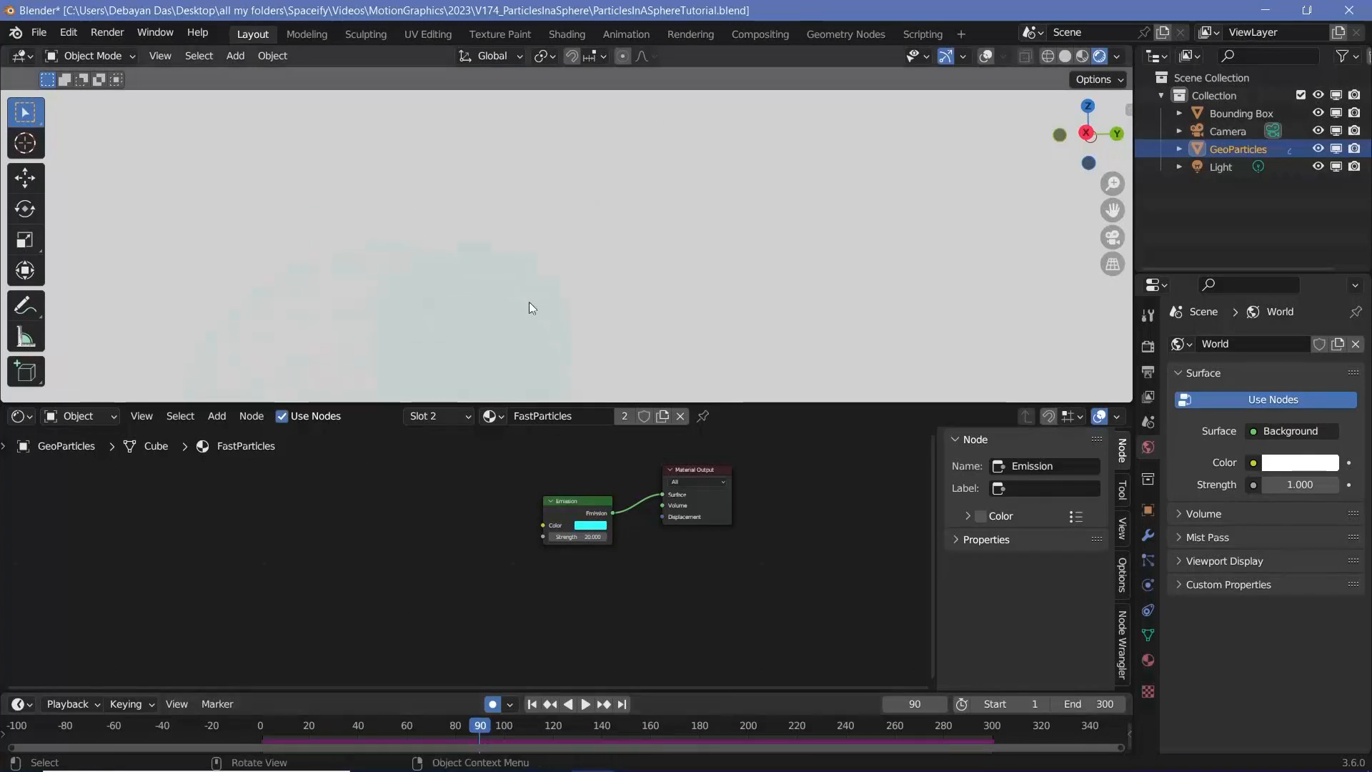
middle_click_drag(583, 201, 576, 236, "shift")
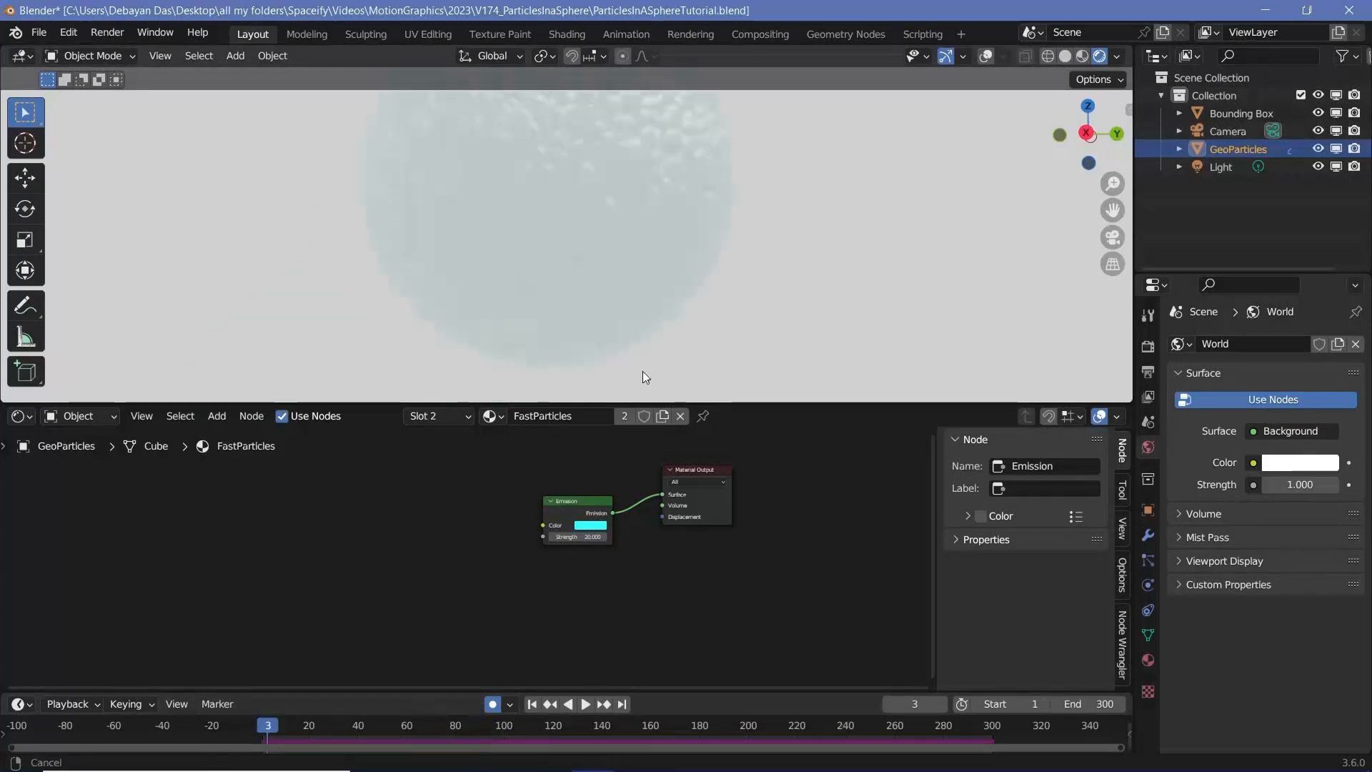
scroll(726, 299, "down", 3)
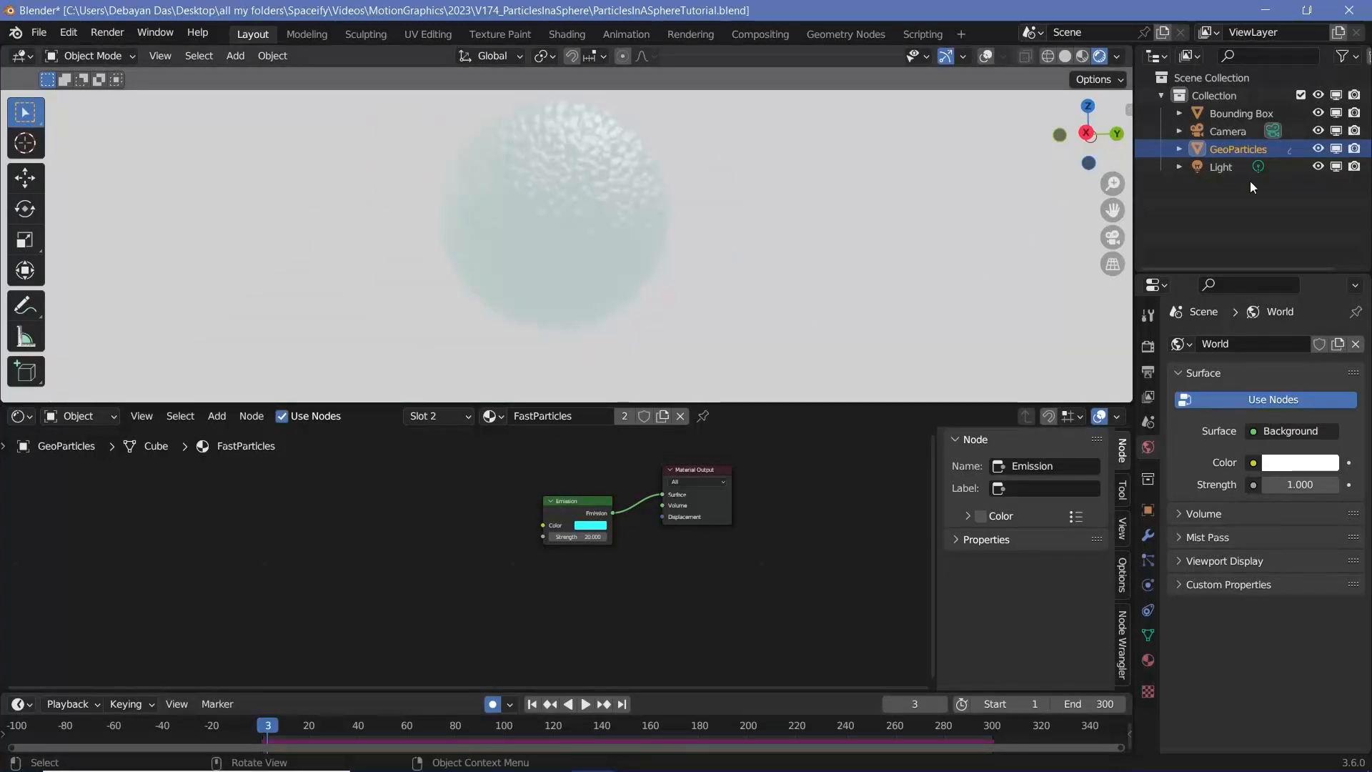
left_click(1222, 169)
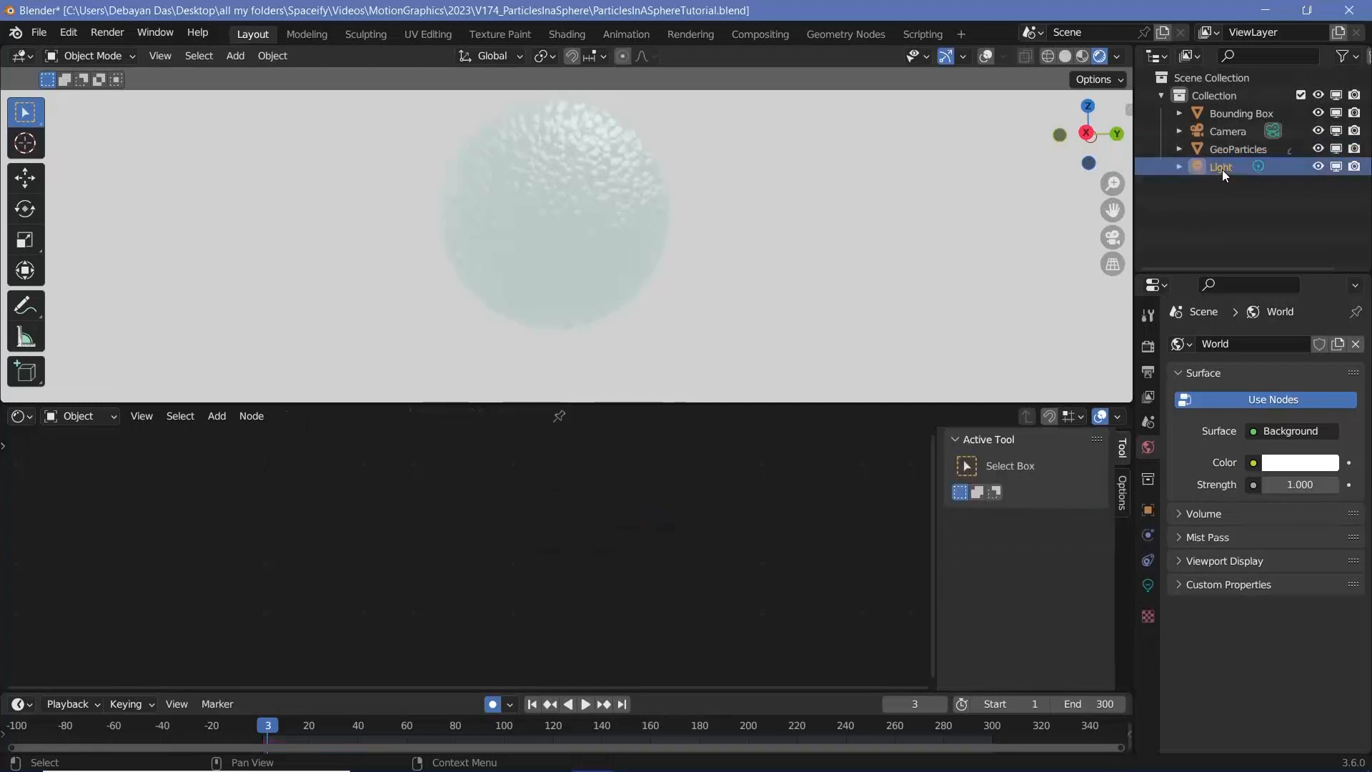
left_click(1317, 166)
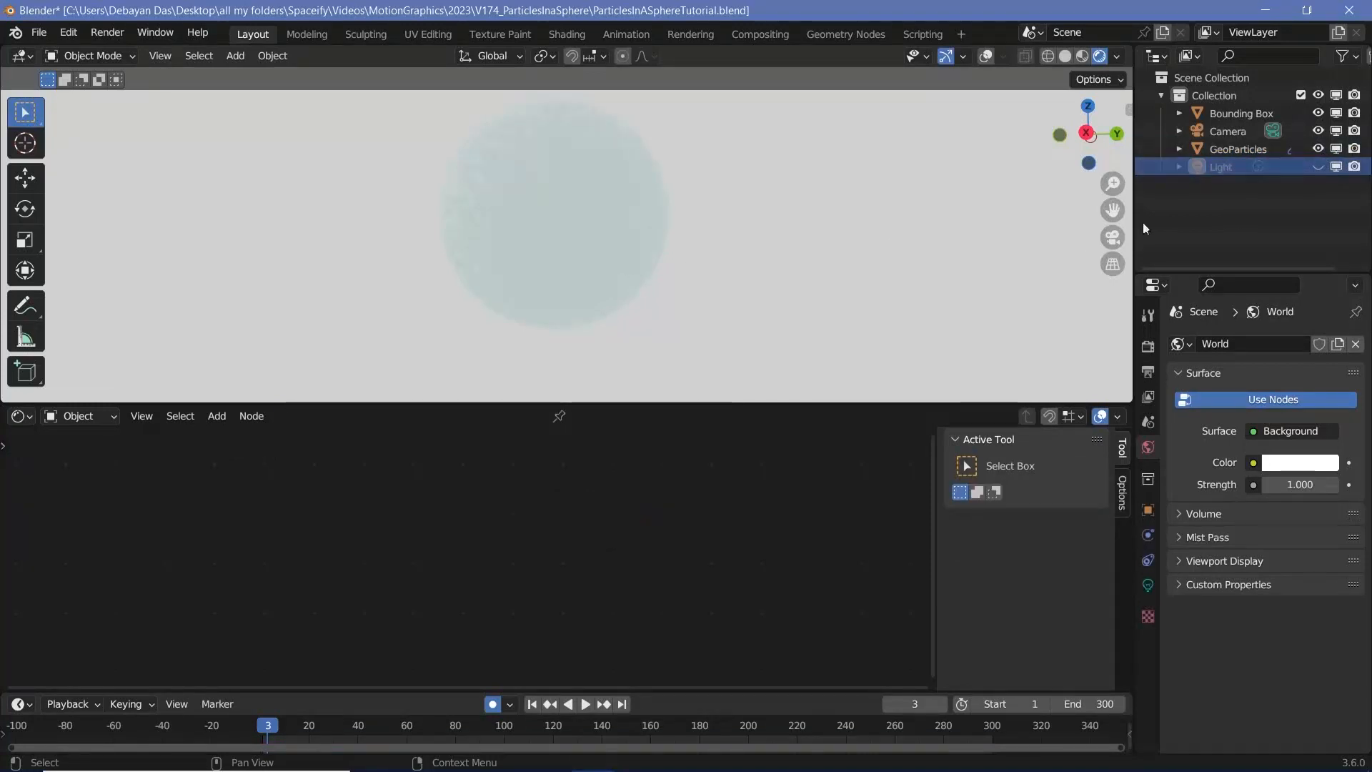
key("space")
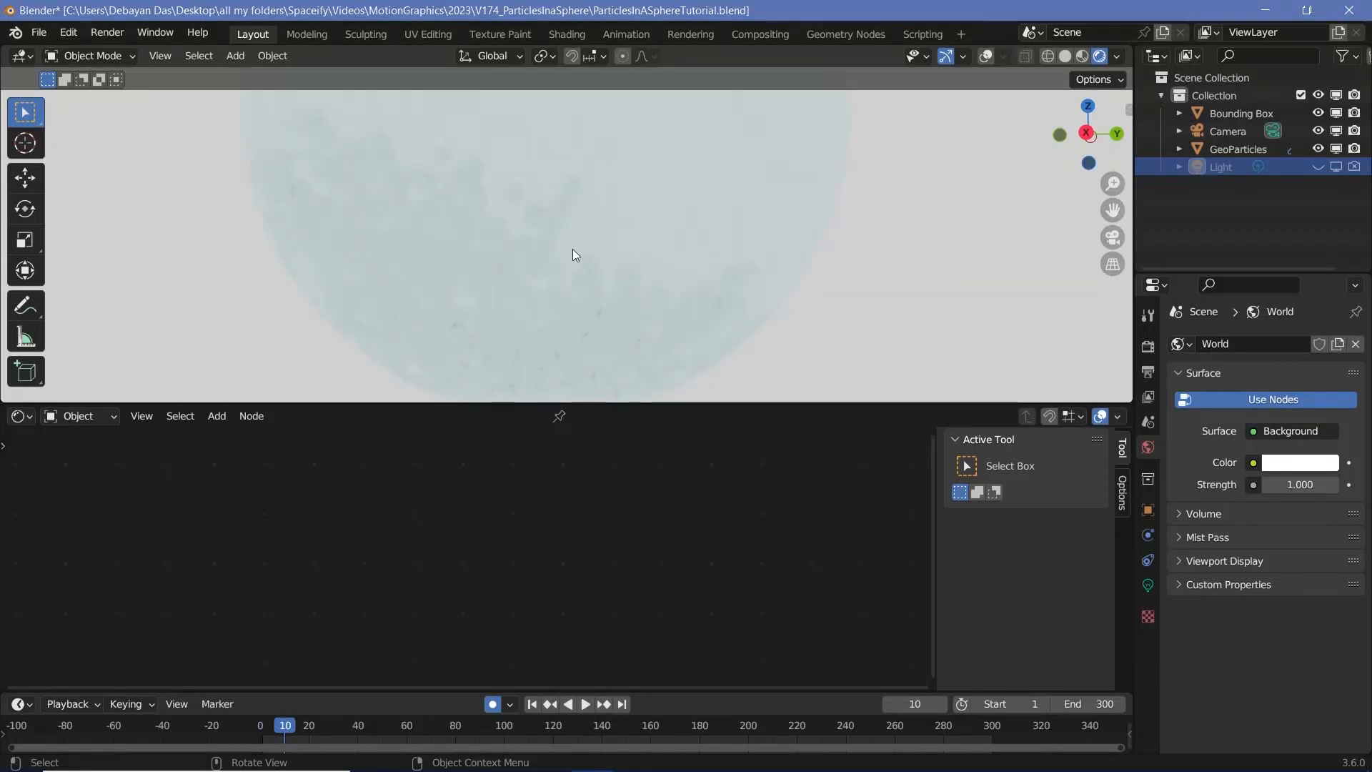
key("Down")
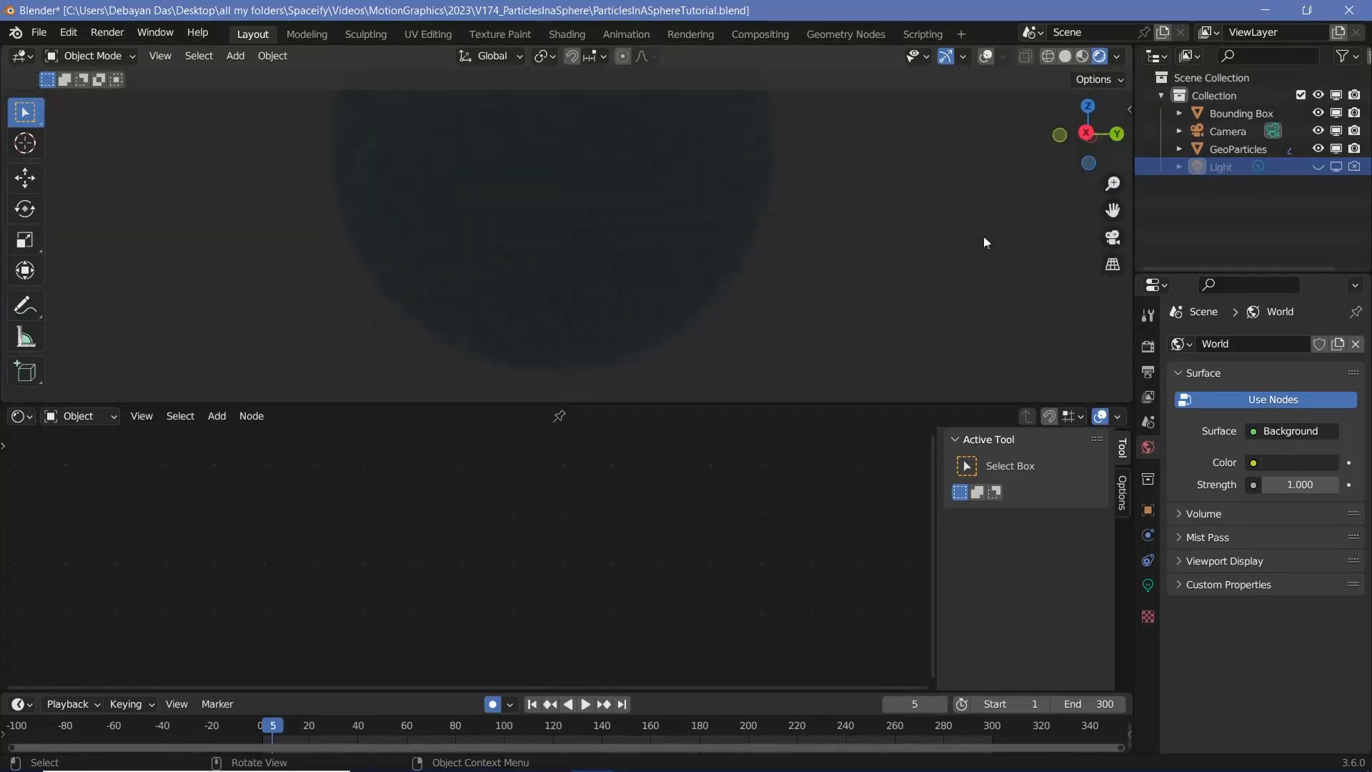
- Set the Greater Than node's B threshold to 0 in GeoParticles' geometry nodes and play the animation to check the particles
left_click(1222, 152)
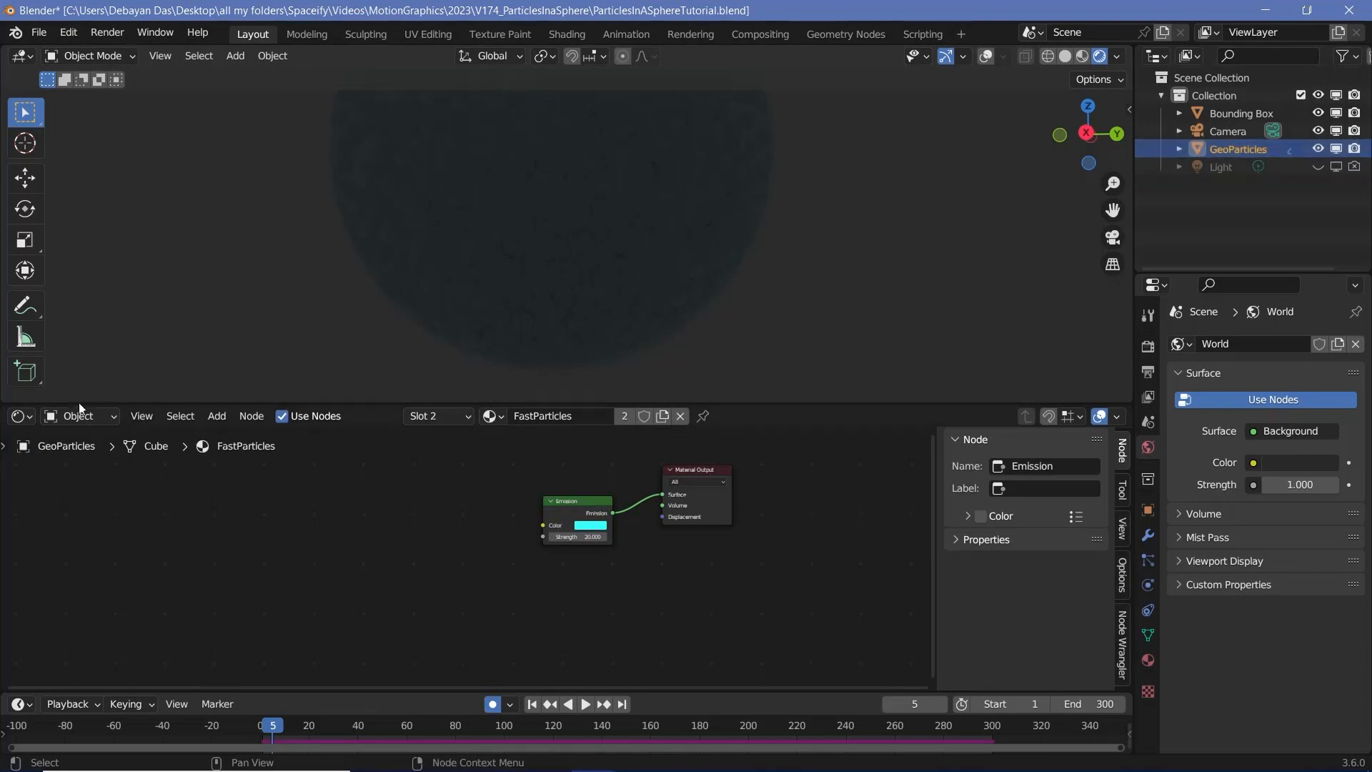
left_click(21, 416)
left_click(89, 556)
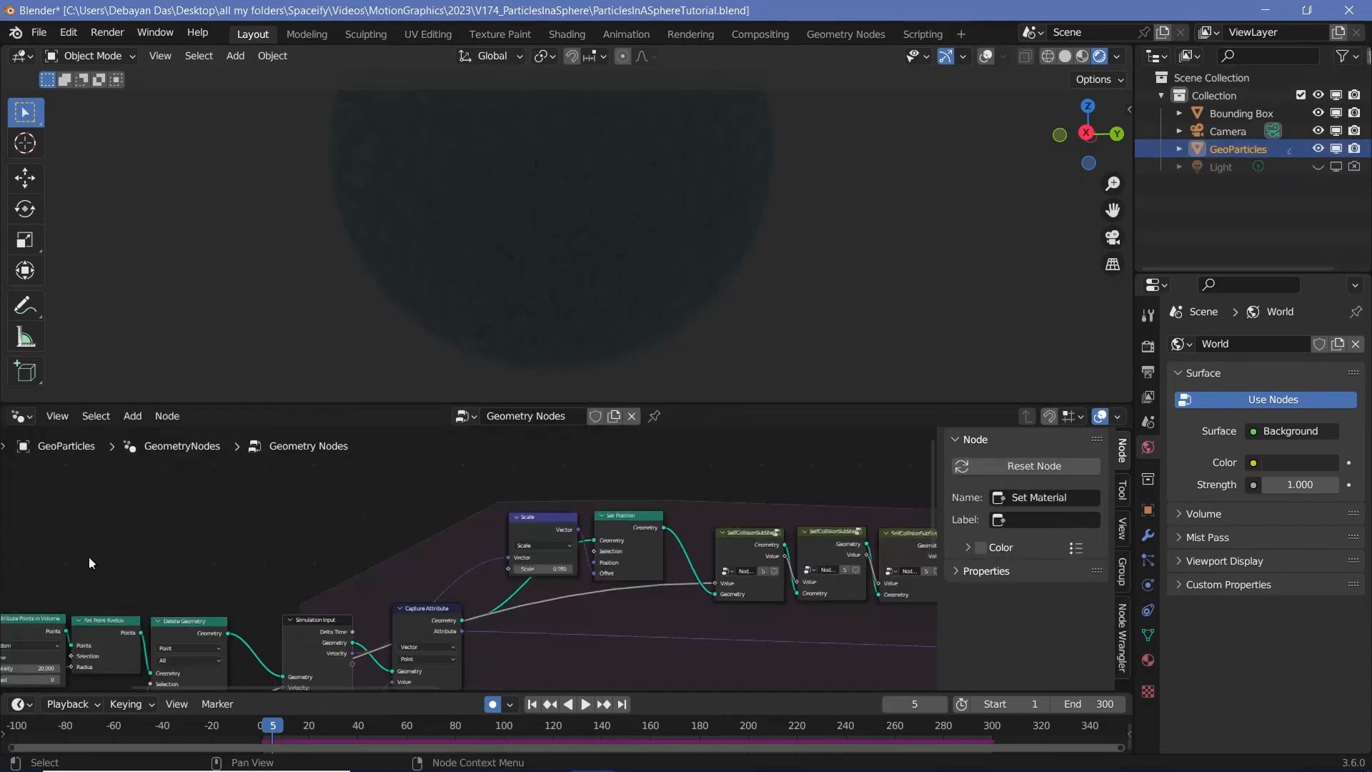
scroll(630, 557, "up", 4)
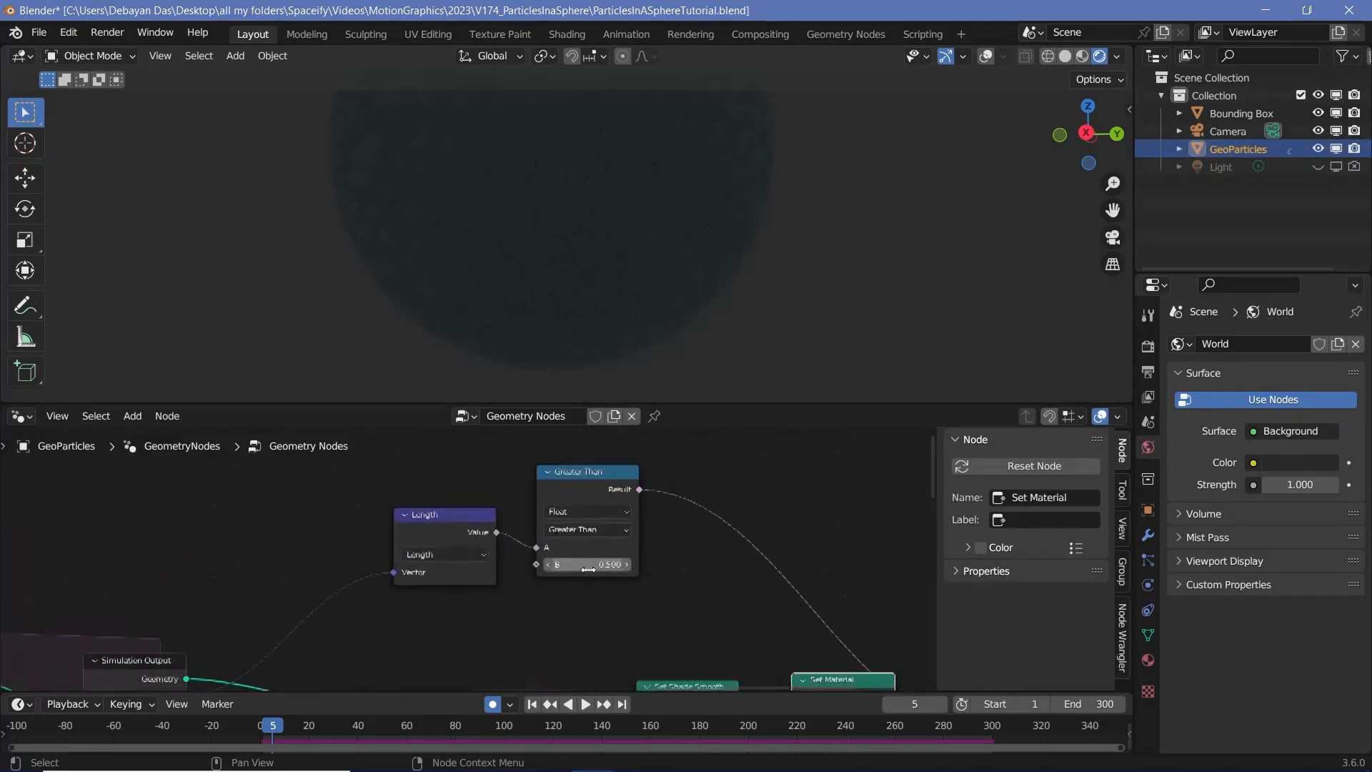
double_click(597, 569)
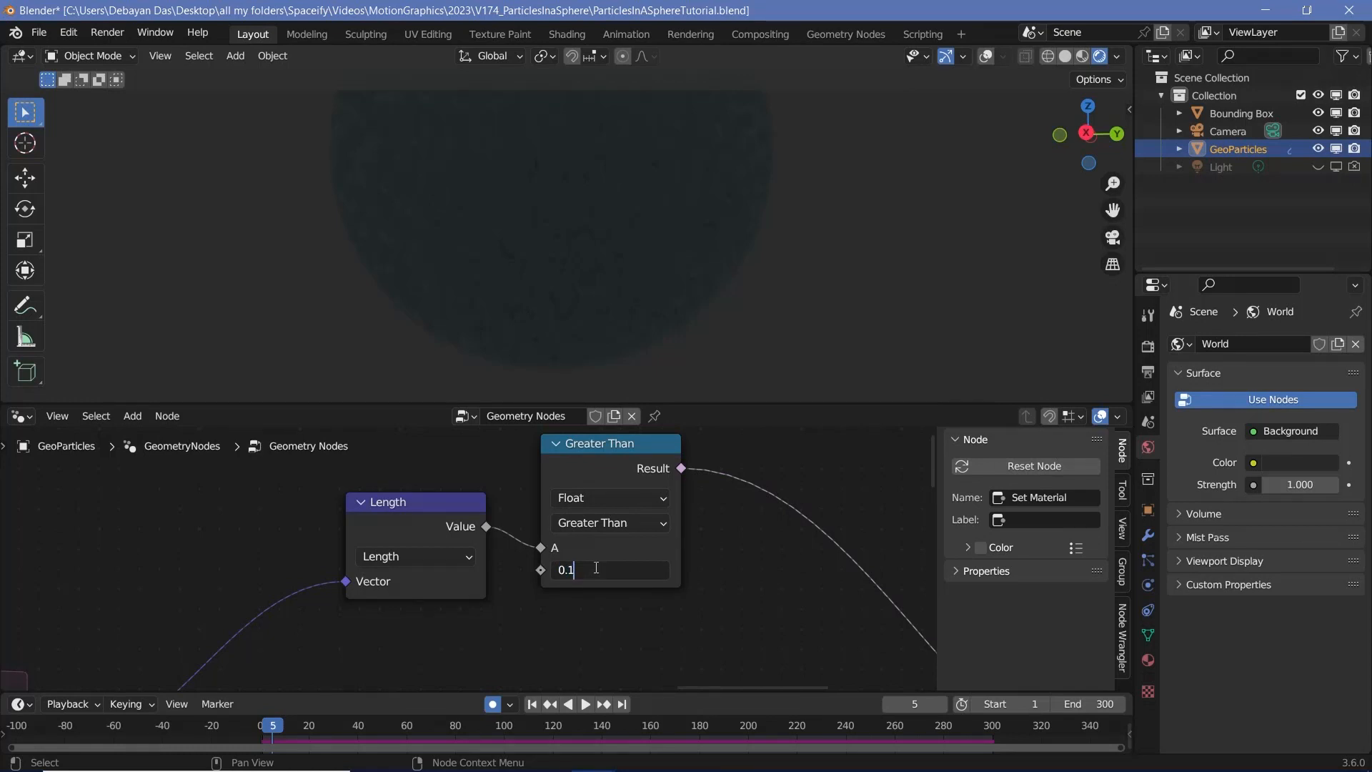
key("Return")
scroll(498, 564, "down", 4)
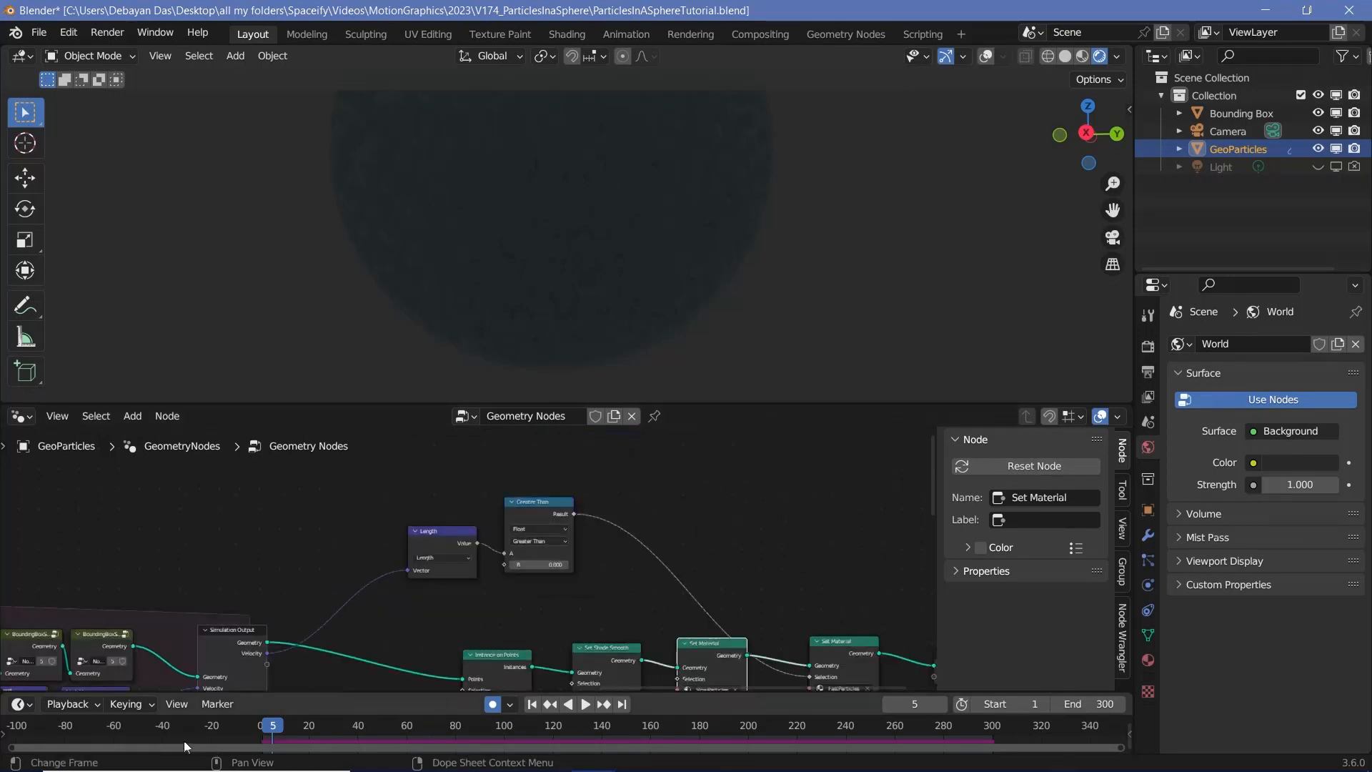
key("space")
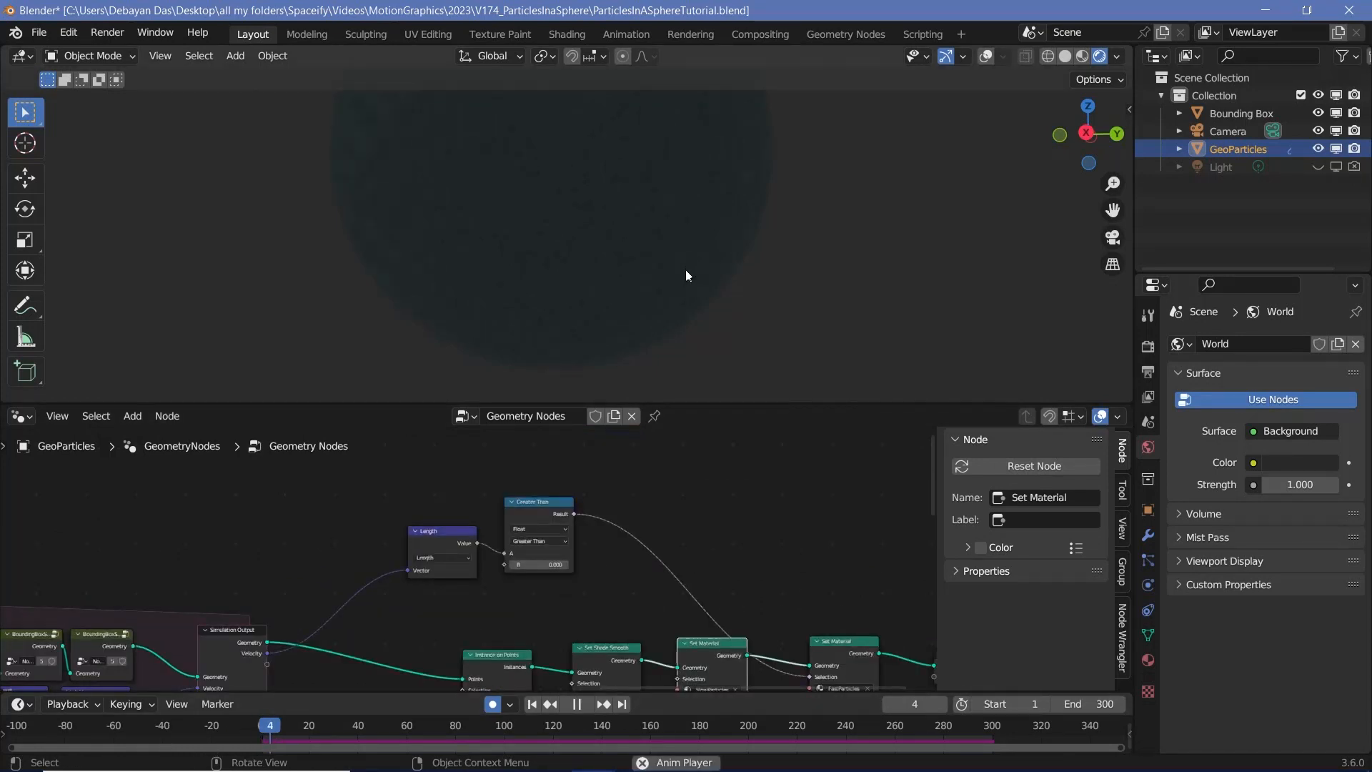
key("space")
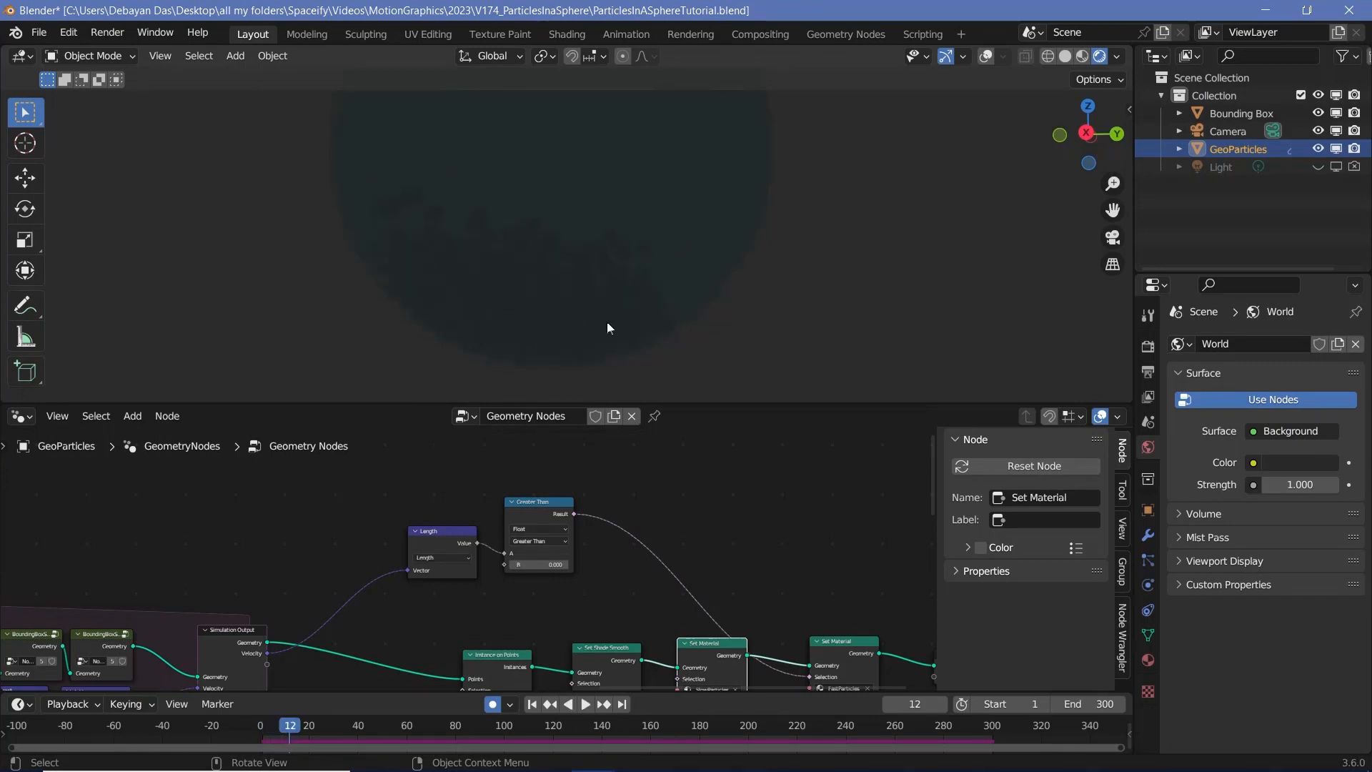
left_click(269, 728)
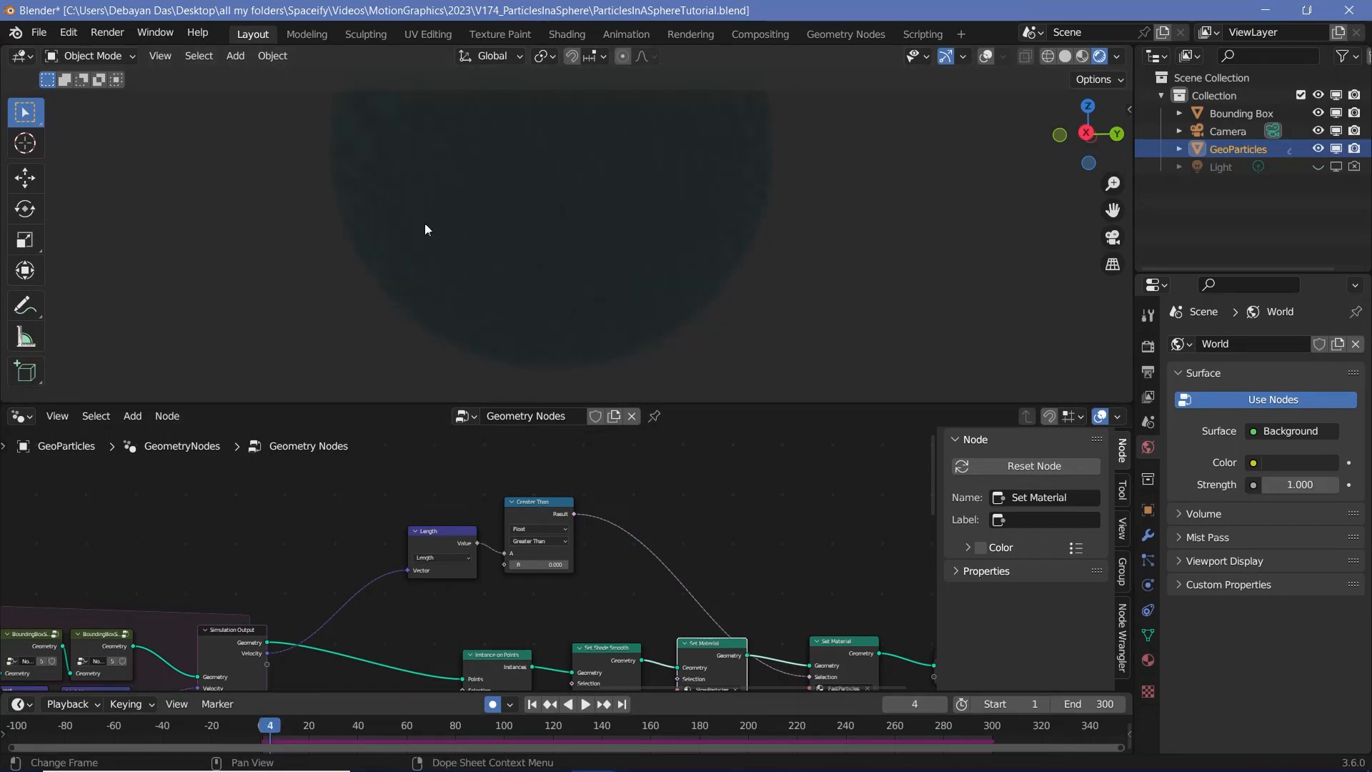
- Spread the Set Shade Smooth and Set Material nodes apart to make room between them
middle_click_drag(466, 526, 400, 497)
left_click_drag(419, 515, 937, 635)
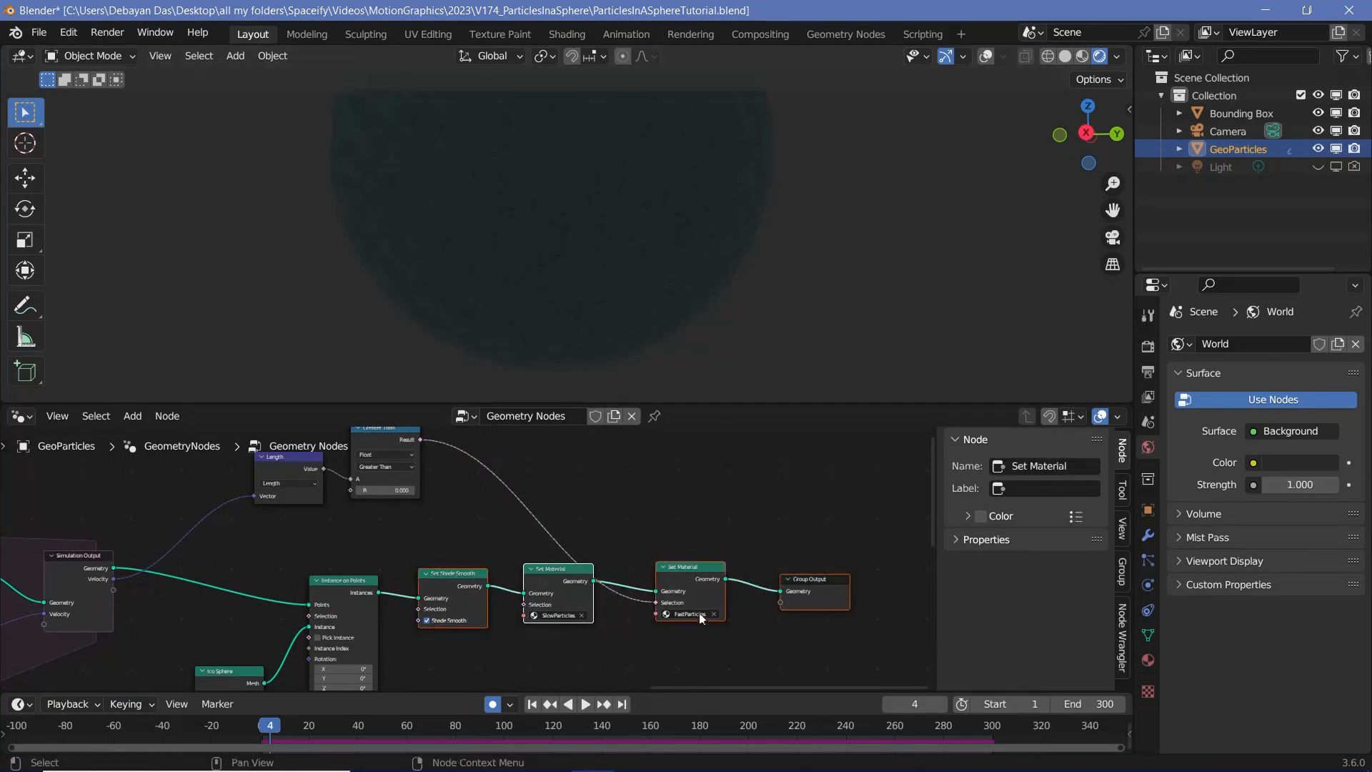
left_click(690, 587)
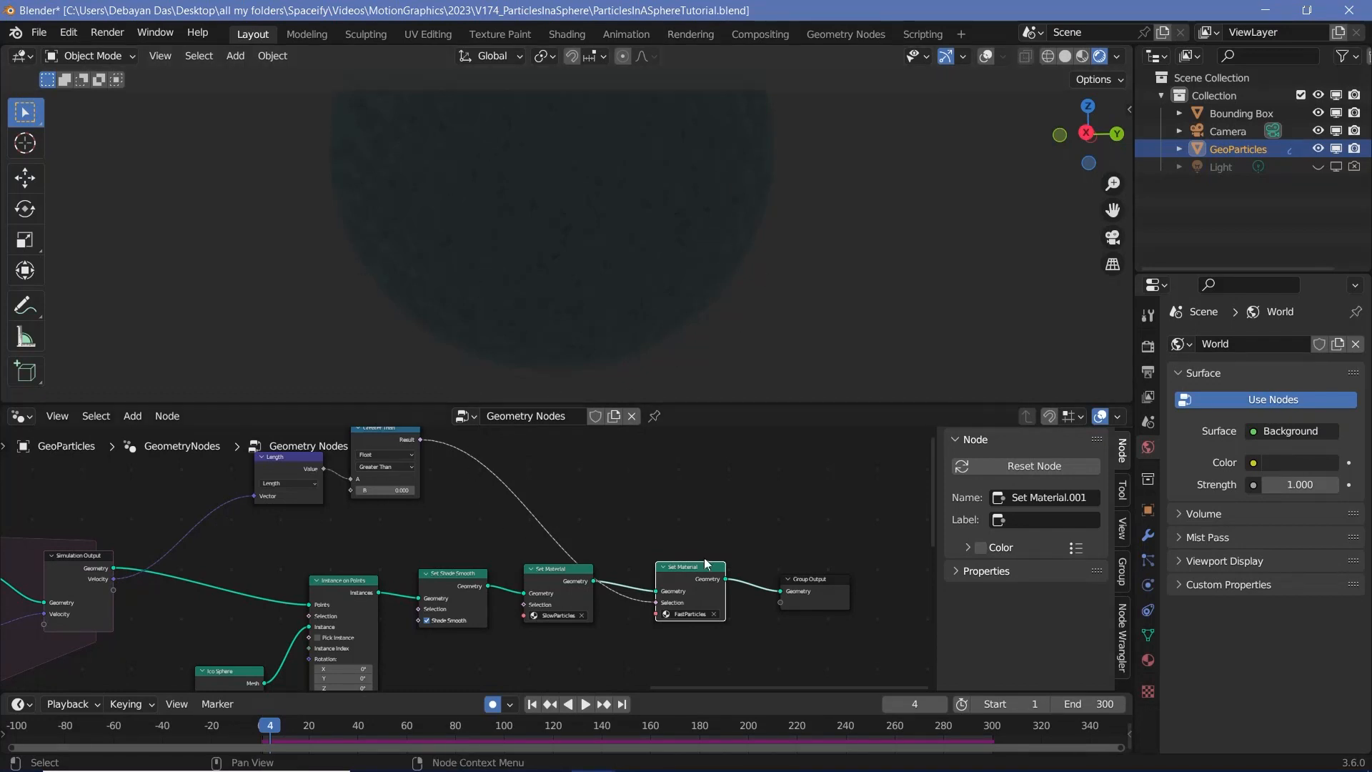
left_click_drag(699, 567, 705, 557)
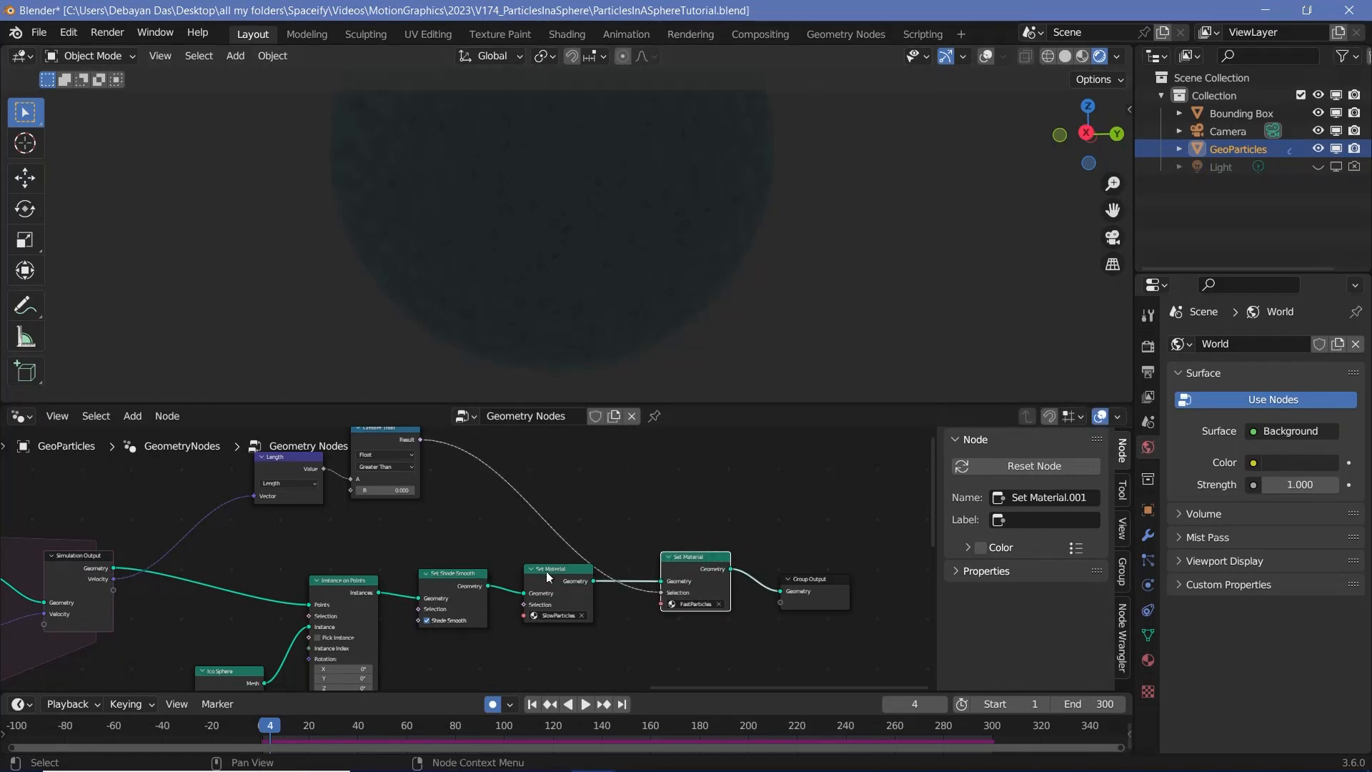
left_click_drag(546, 571, 591, 565)
left_click_drag(461, 576, 430, 581)
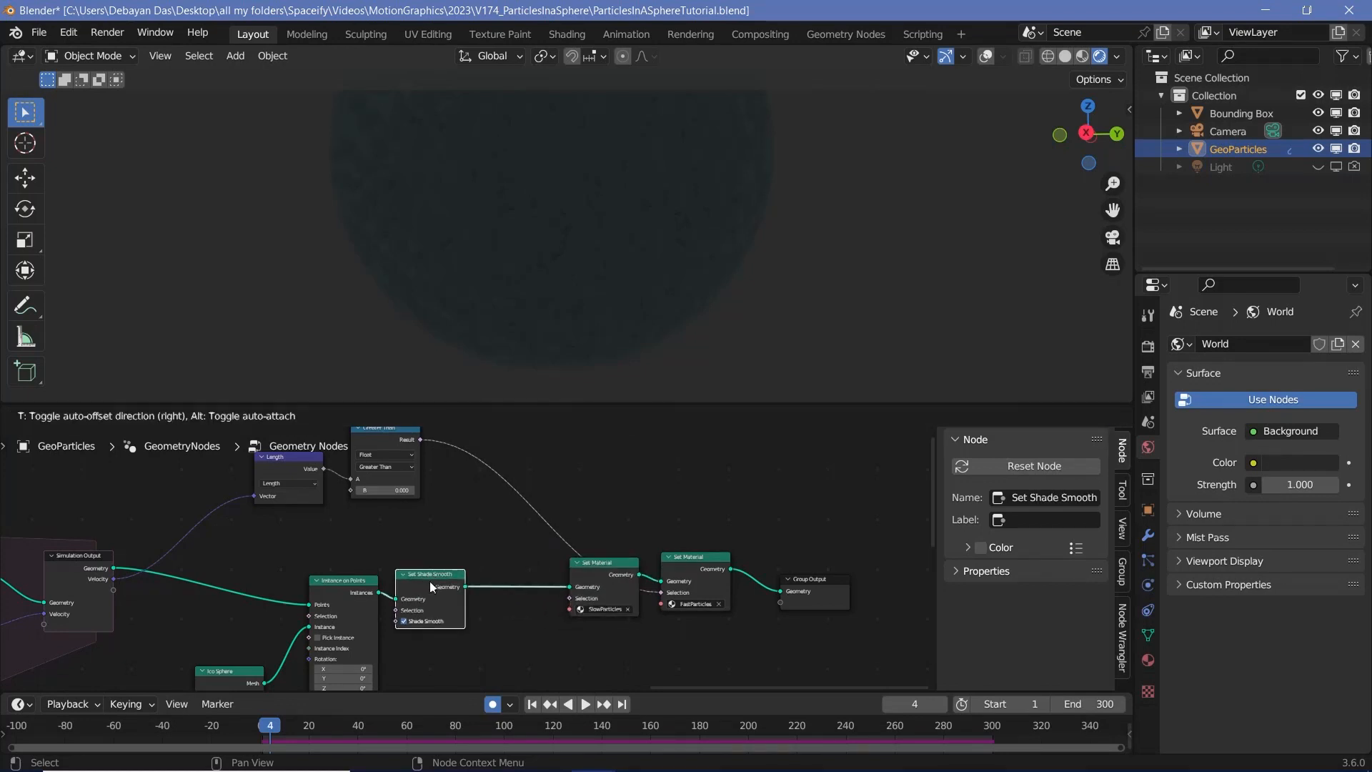
- Insert a Realize Instances node between Set Shade Smooth and the first Set Material node, and save the file
key("shift+a")
left_click(474, 413)
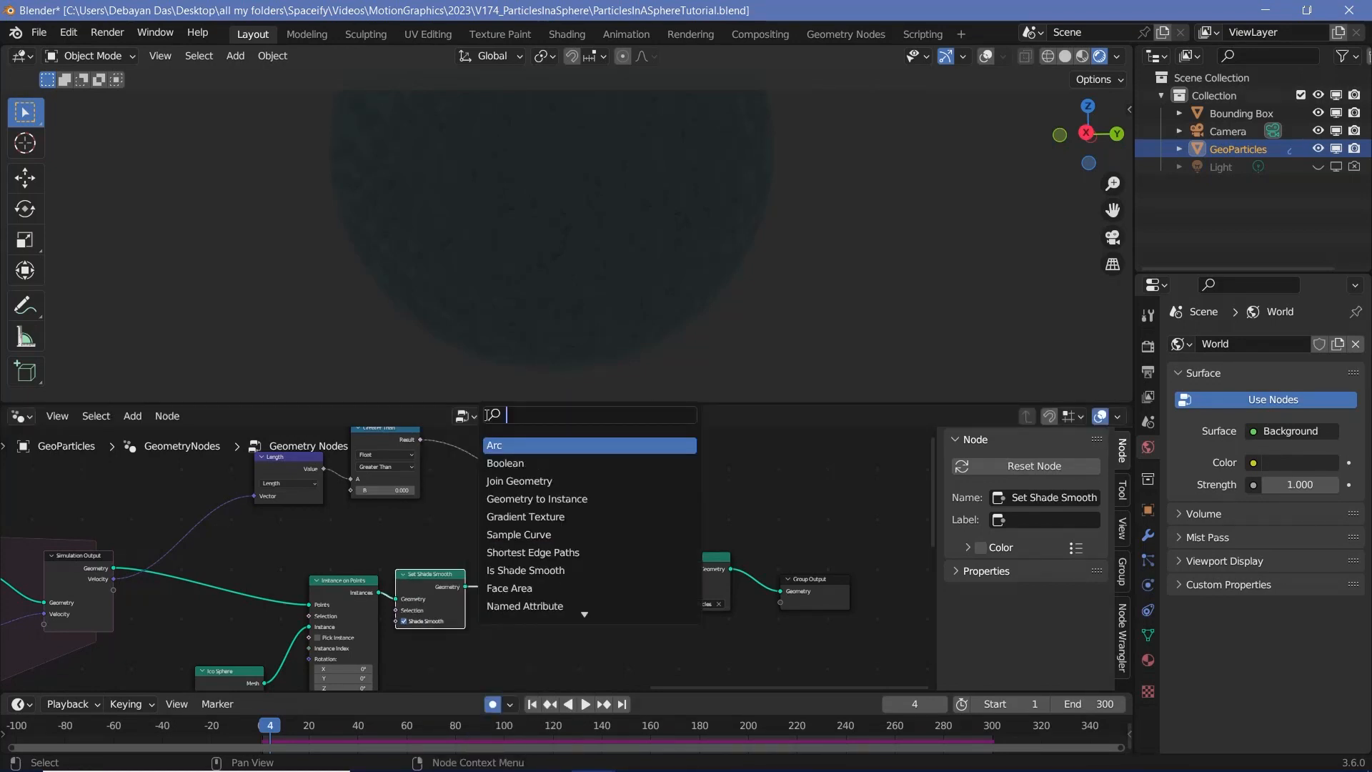
type("realise")
key("Return")
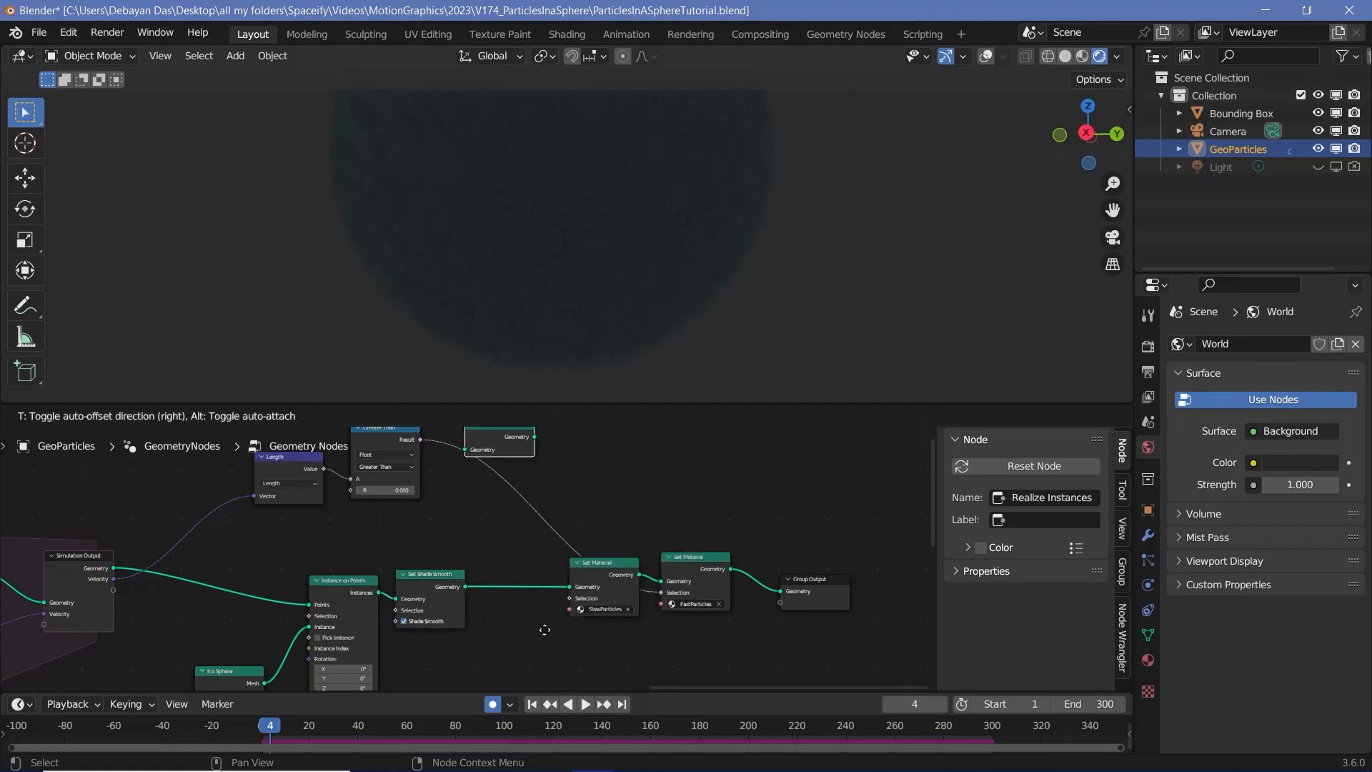
left_click(566, 626)
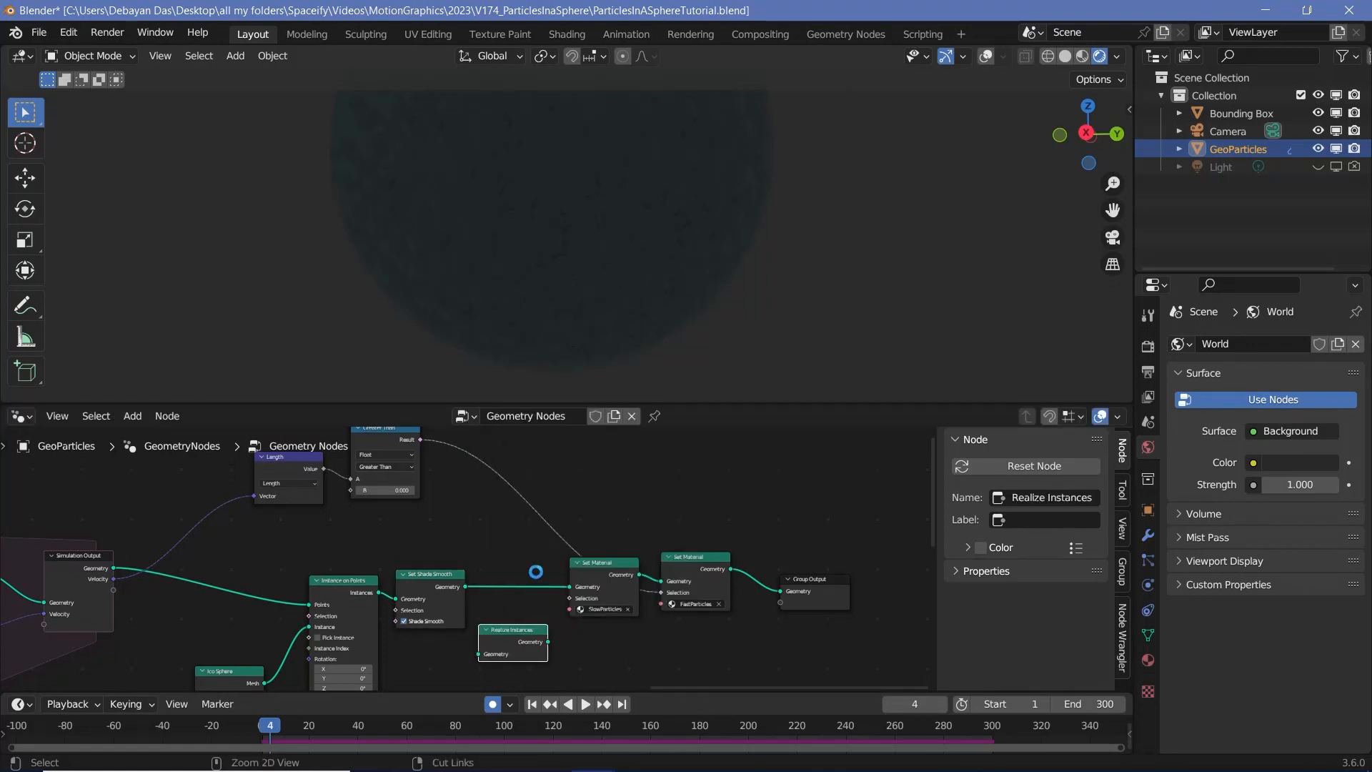
key("ctrl+s")
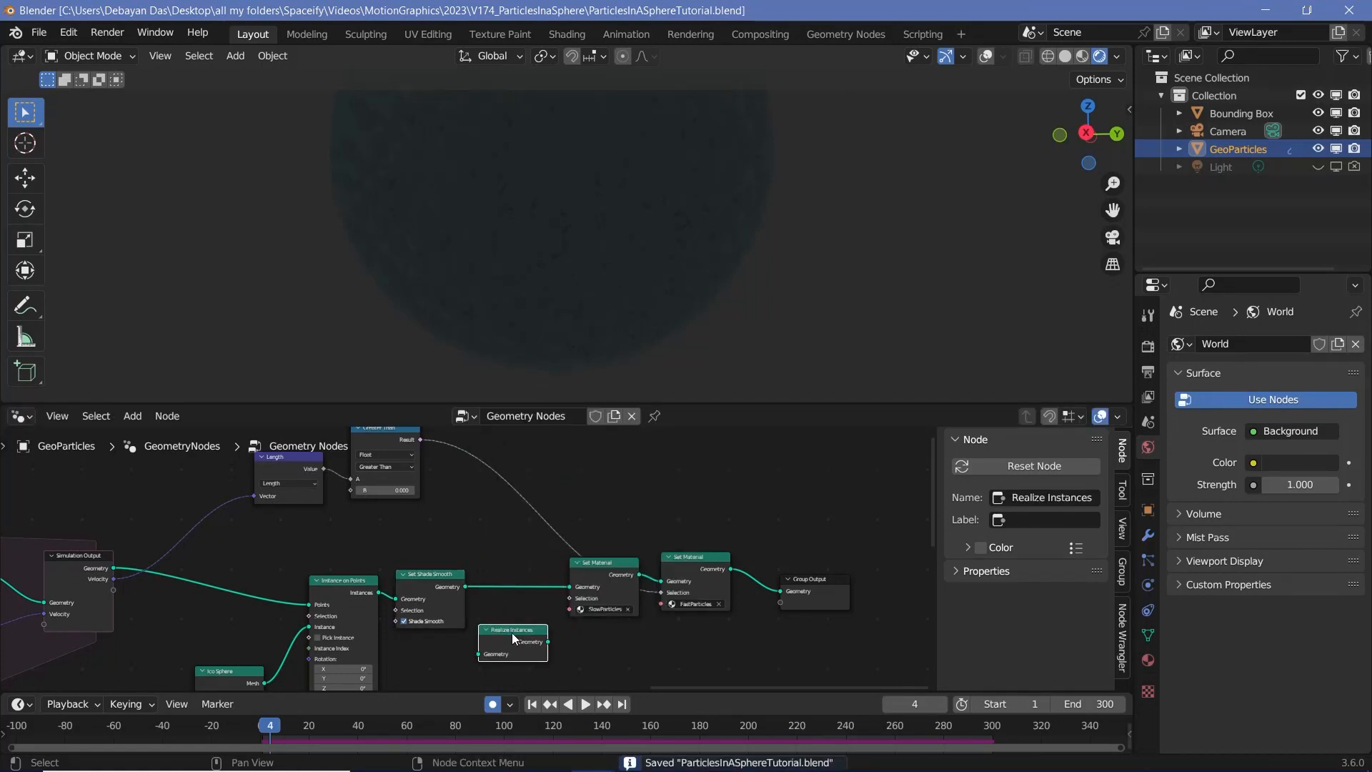
left_click_drag(512, 632, 525, 569)
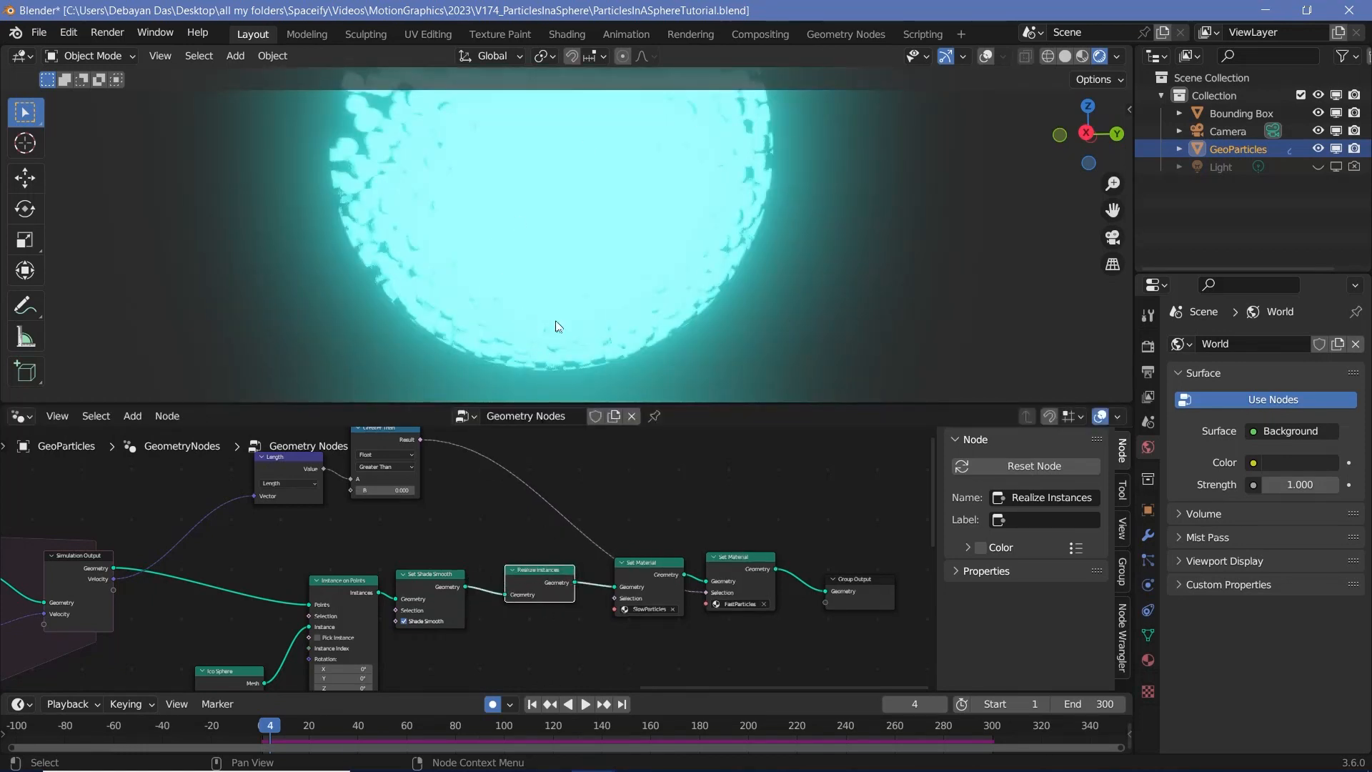
- Set the Greater Than node's B threshold to 0.5
scroll(432, 569, "up", 3)
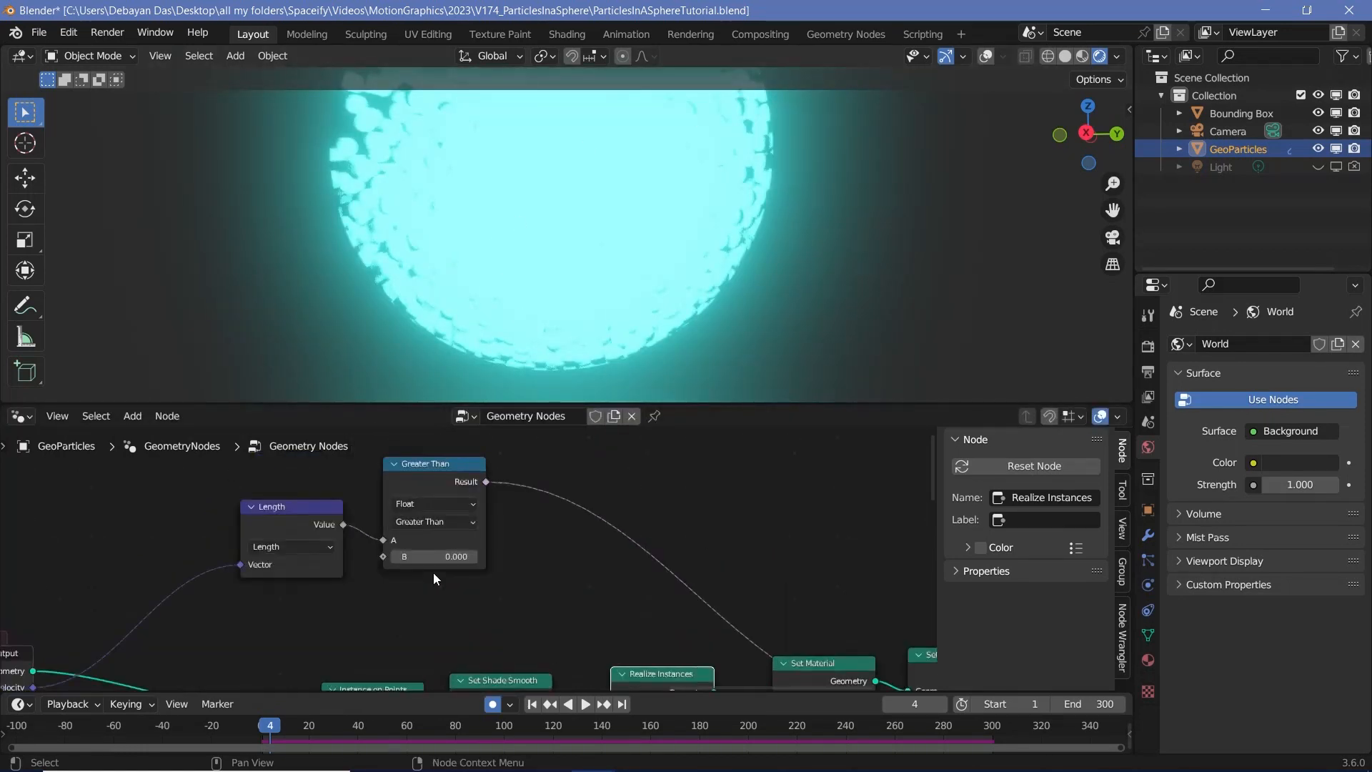
left_click(436, 556)
type("0.5")
key("Return")
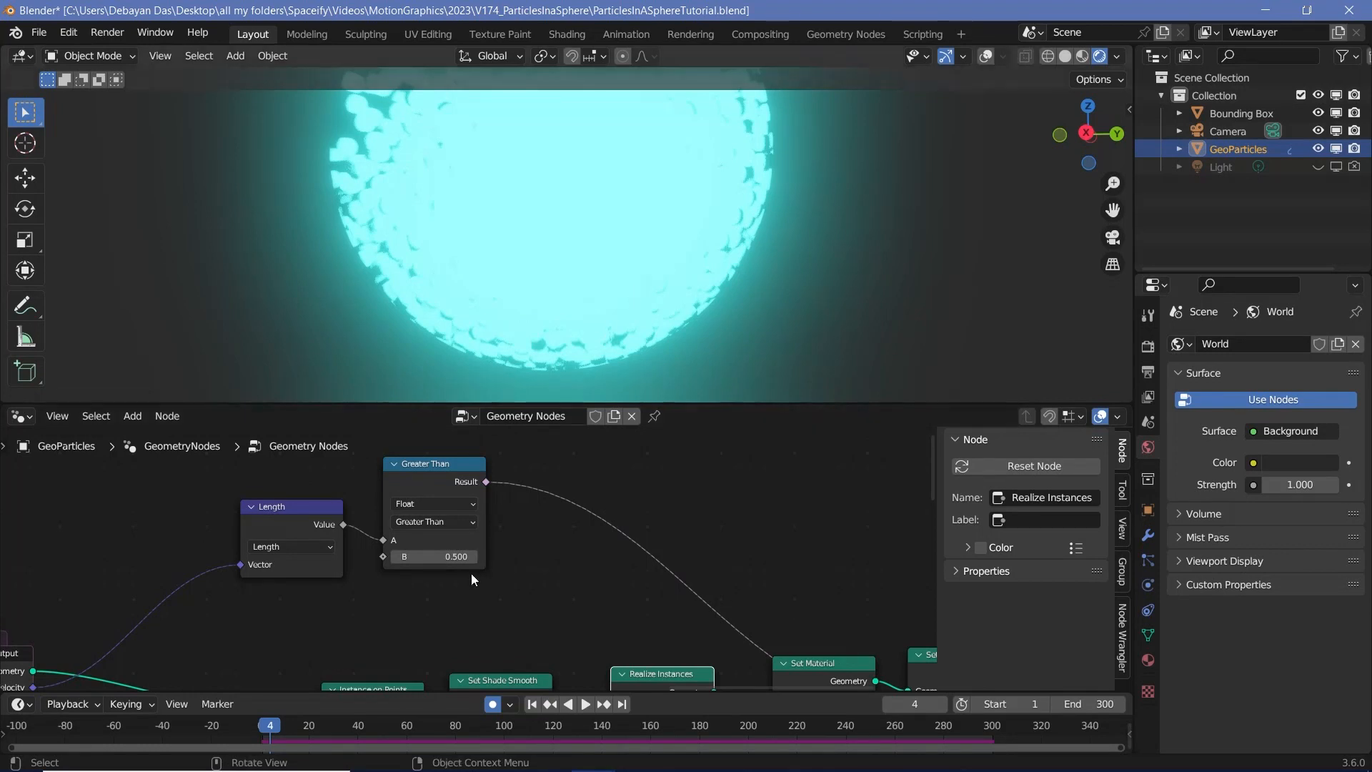
- Set the Greater Than node's B threshold to 1.5
left_click(455, 556)
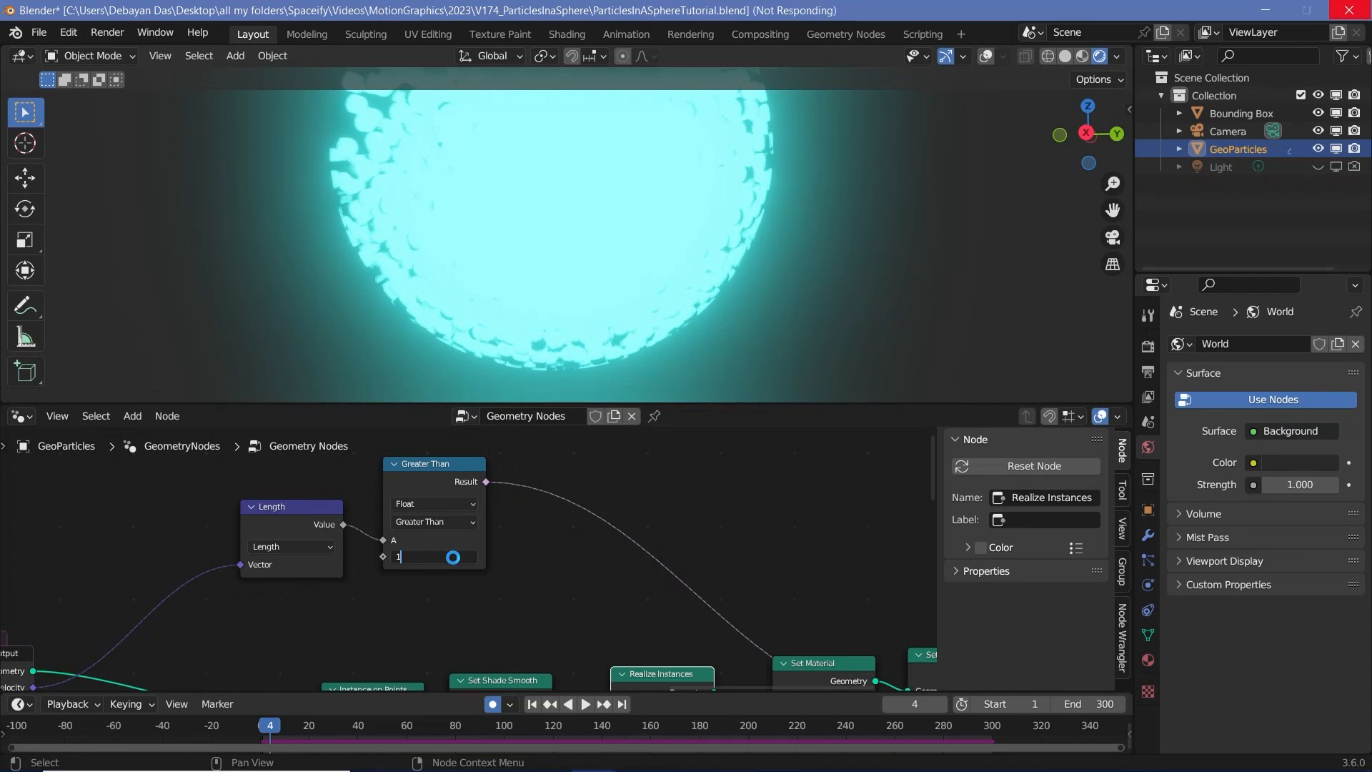
type("1.5")
key("Return")
middle_click_drag(452, 557, 516, 606)
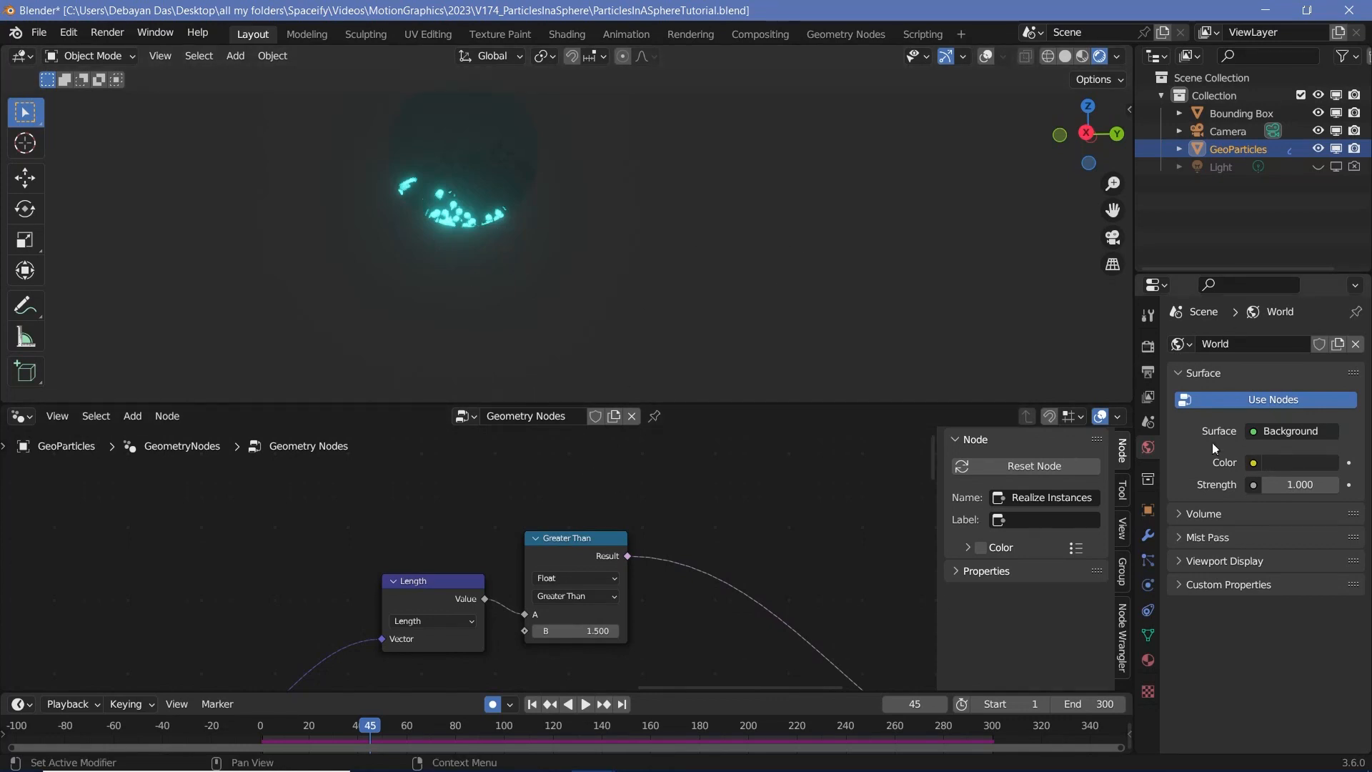
- Brighten the World background color to near white and open the FastParticles material in the Shader Editor
left_click(1290, 461)
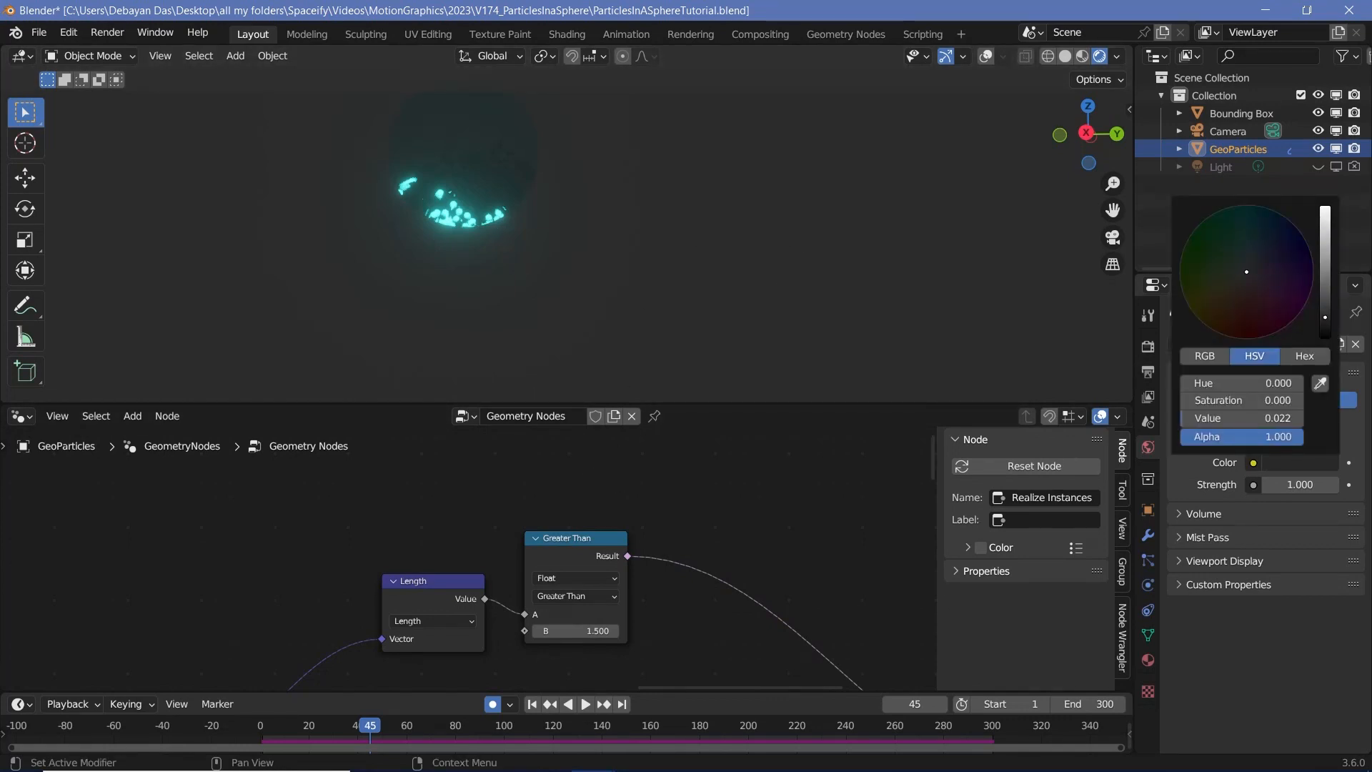
left_click_drag(1324, 317, 1324, 209)
left_click(27, 418)
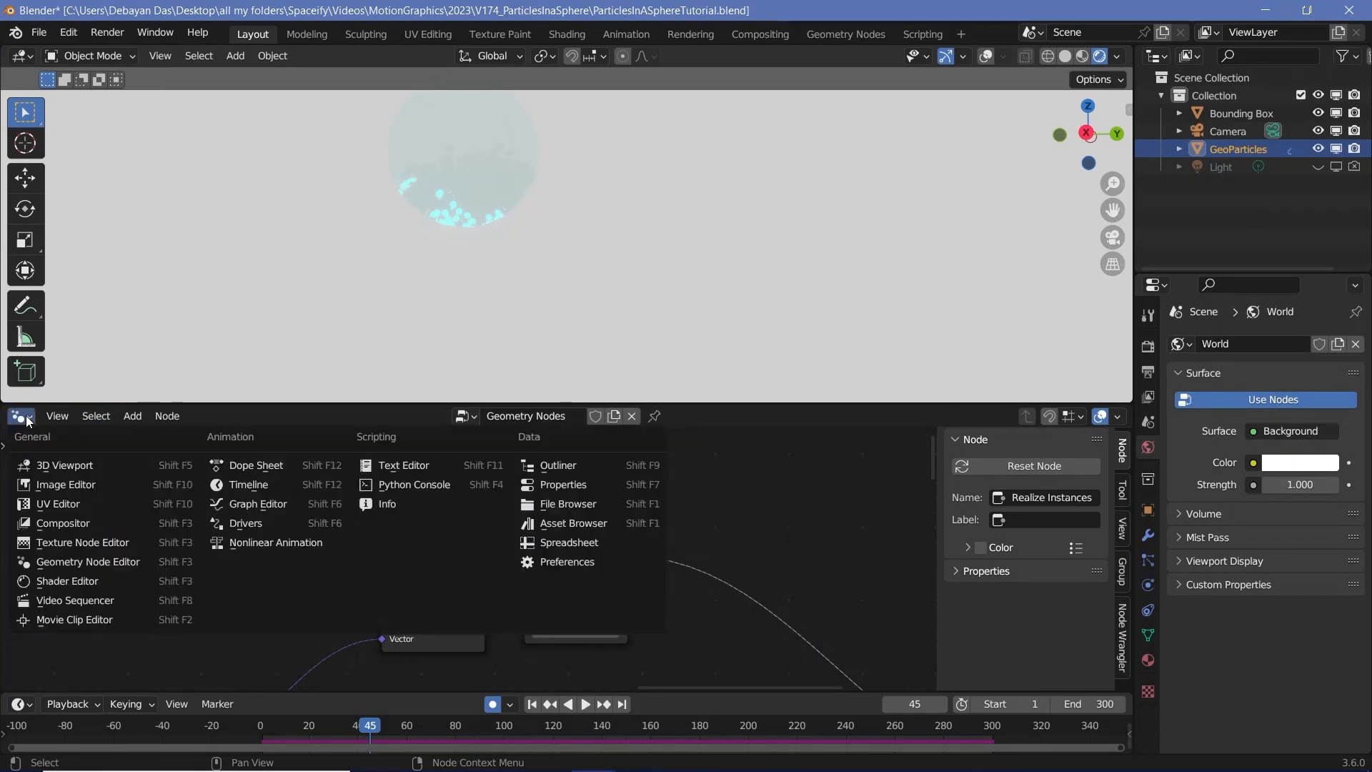
left_click(65, 581)
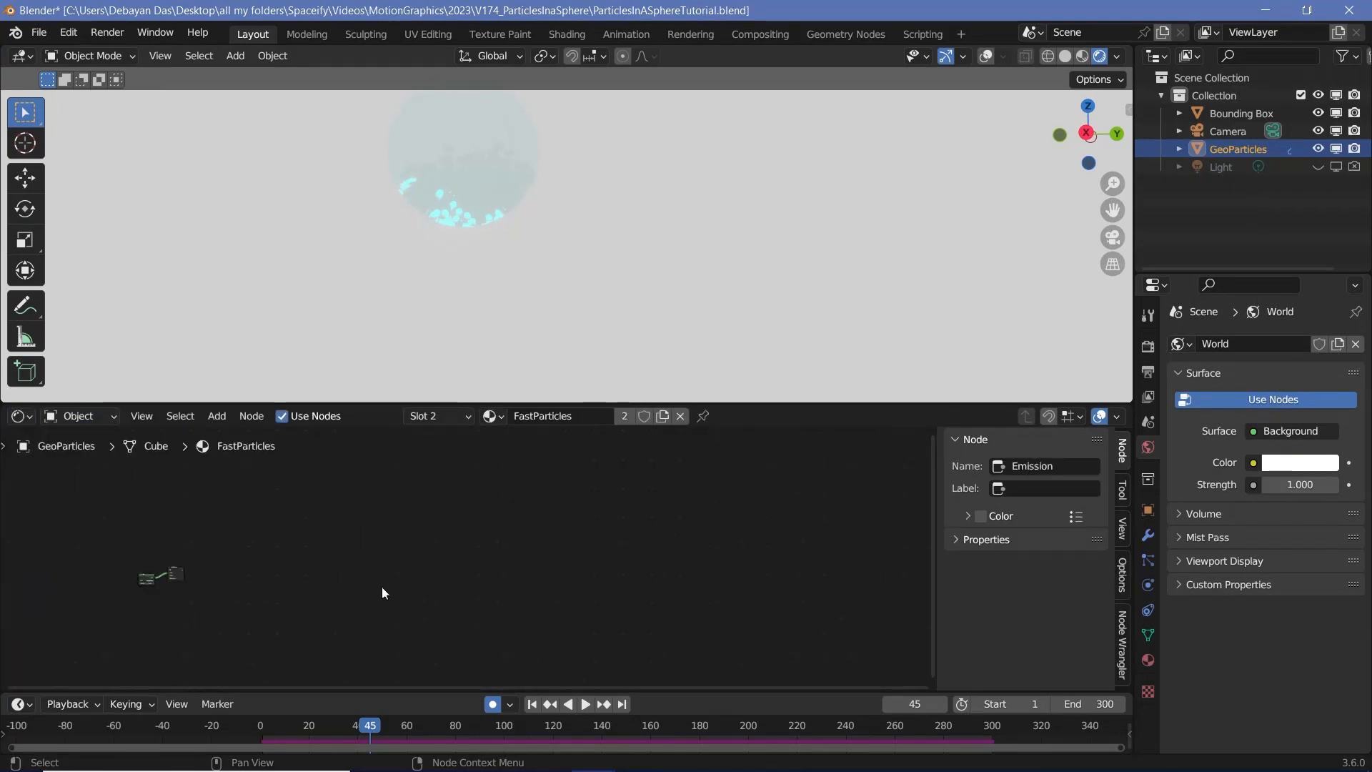
- Open the SlowParticles material of GeoParticles and set its Principled BSDF roughness to 0
middle_click_drag(384, 593, 628, 590)
scroll(560, 573, "up", 7)
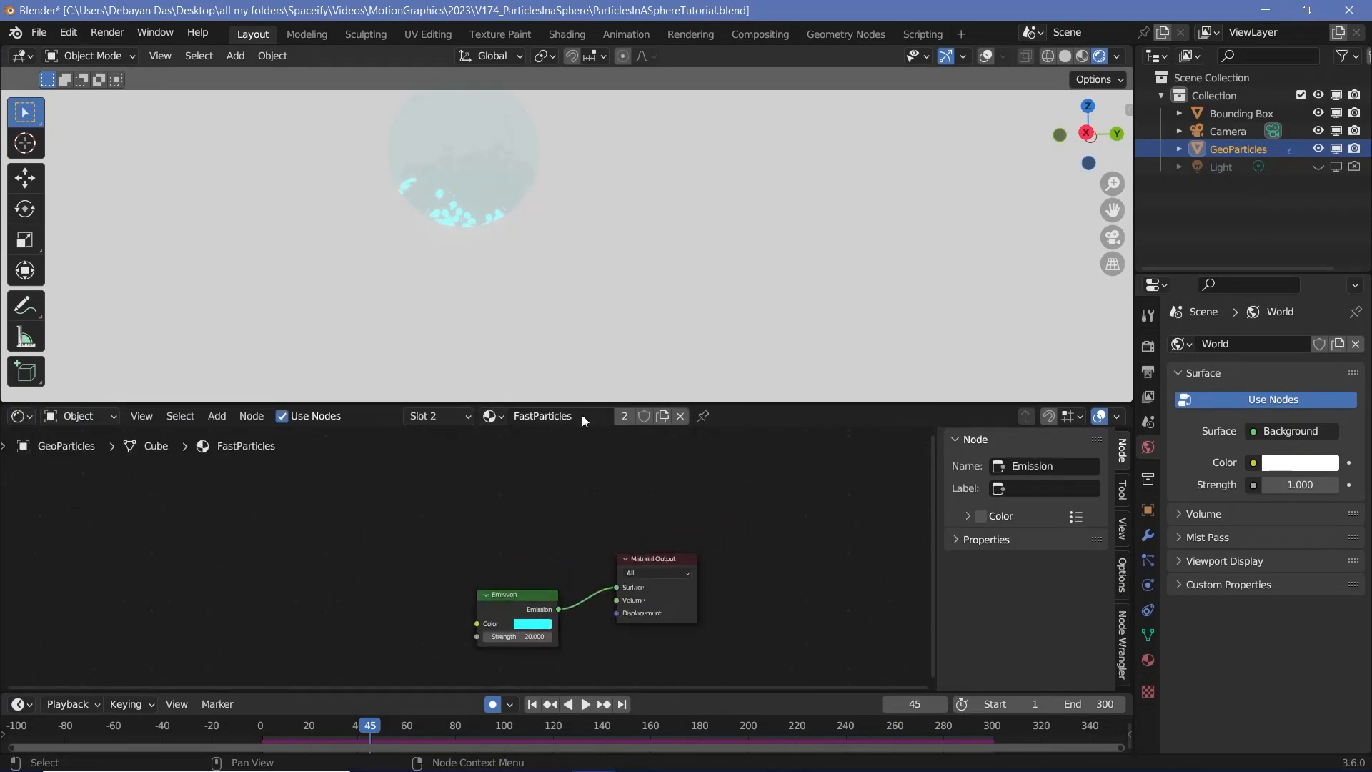
left_click(1148, 661)
left_click(1228, 350)
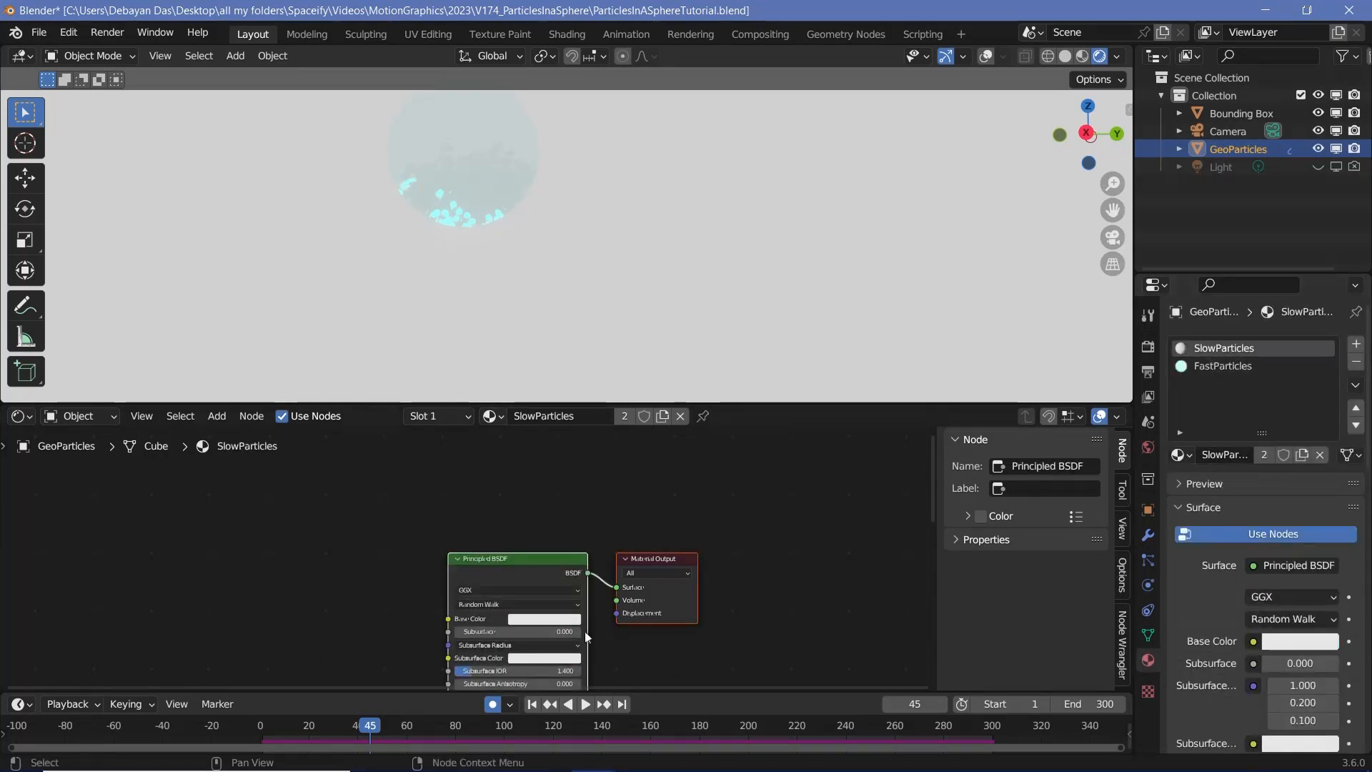
scroll(586, 636, "up", 3)
left_click_drag(614, 586, 737, 585)
left_click(669, 632)
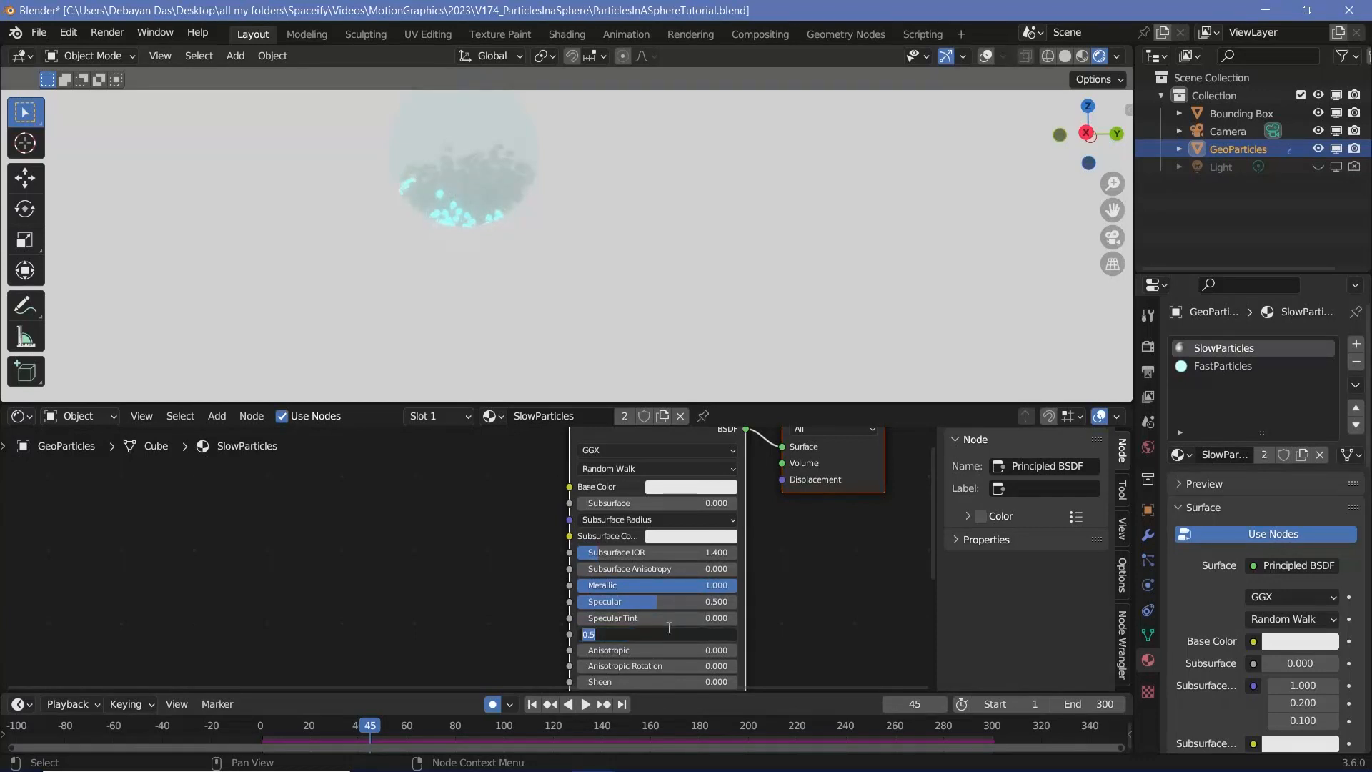
type("0")
key("Return")
- Darken the SlowParticles material's base color to a dark grey
scroll(668, 627, "up", 1)
left_click(705, 529)
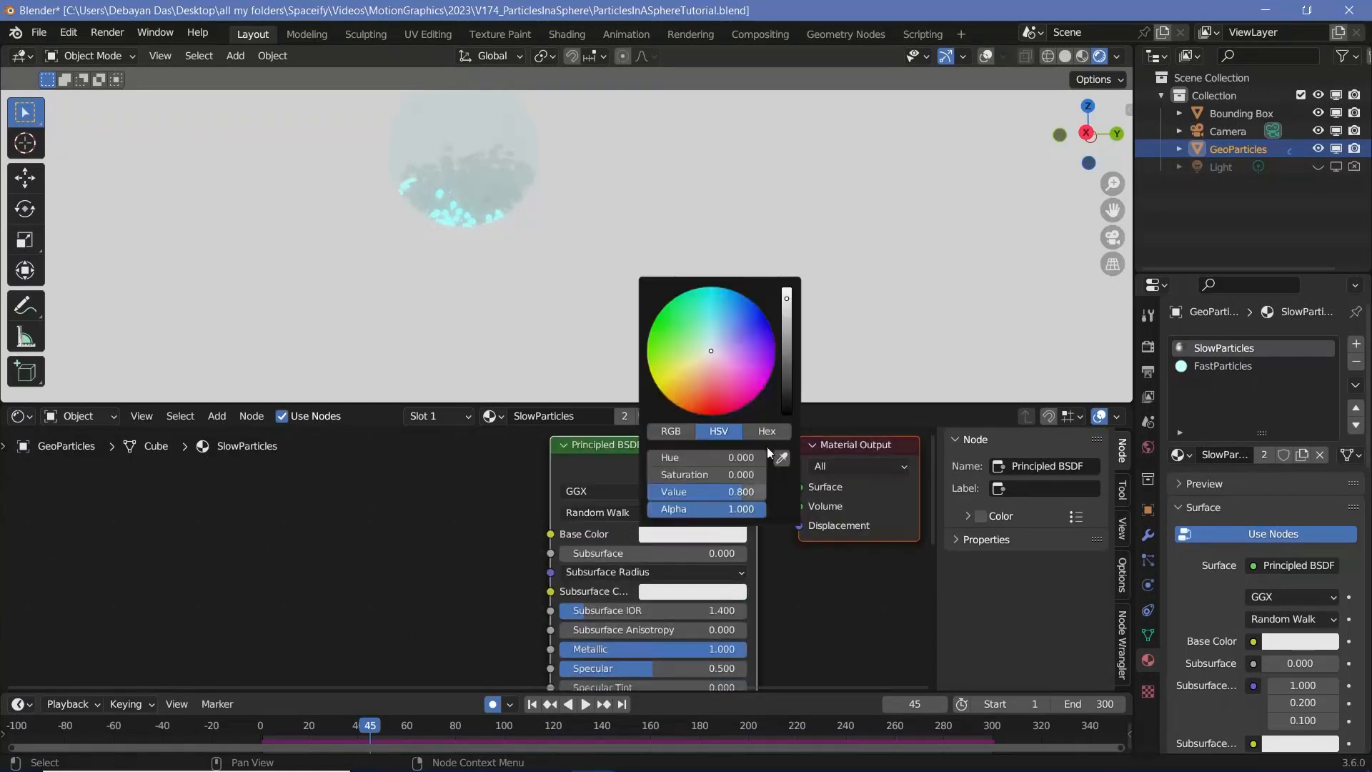
left_click(787, 362)
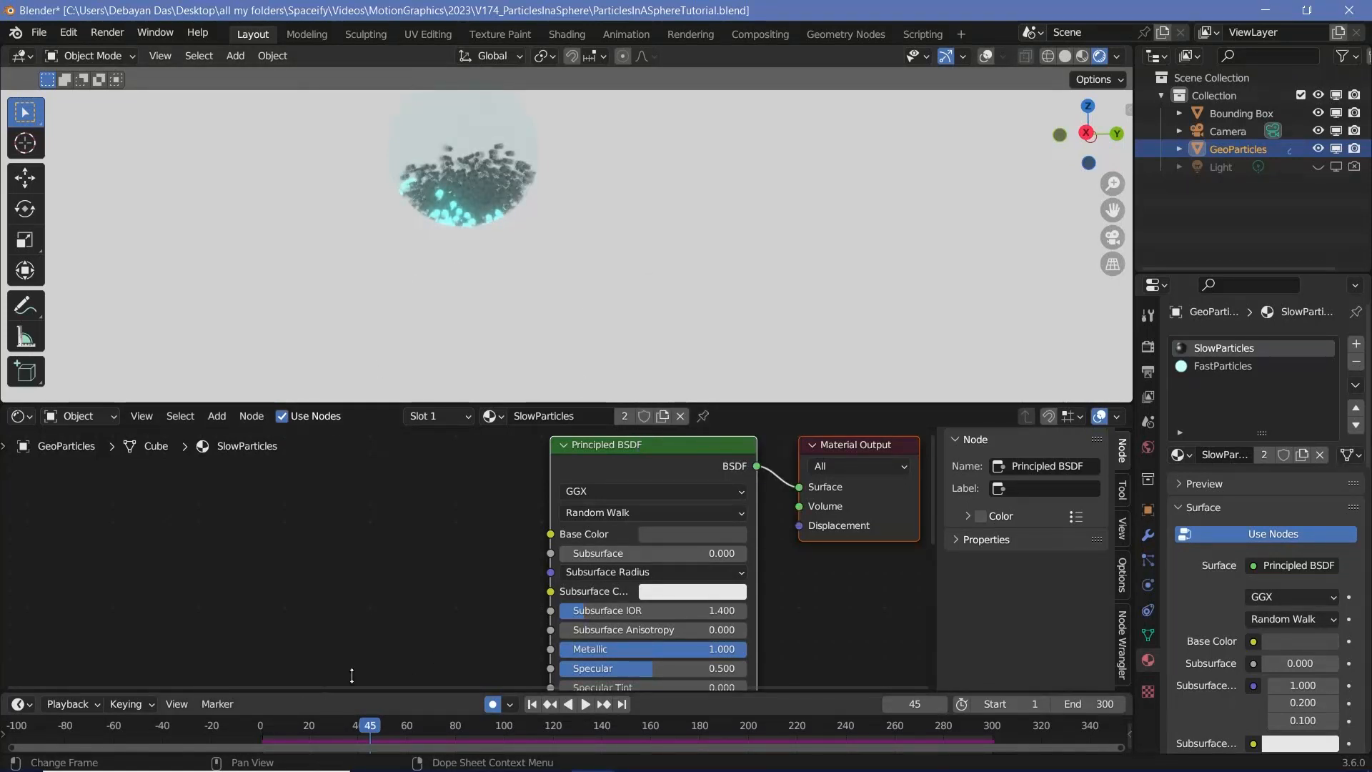
- Return to frame 1, add a plane mesh and scale it up into a very large floor
key("shift+Left")
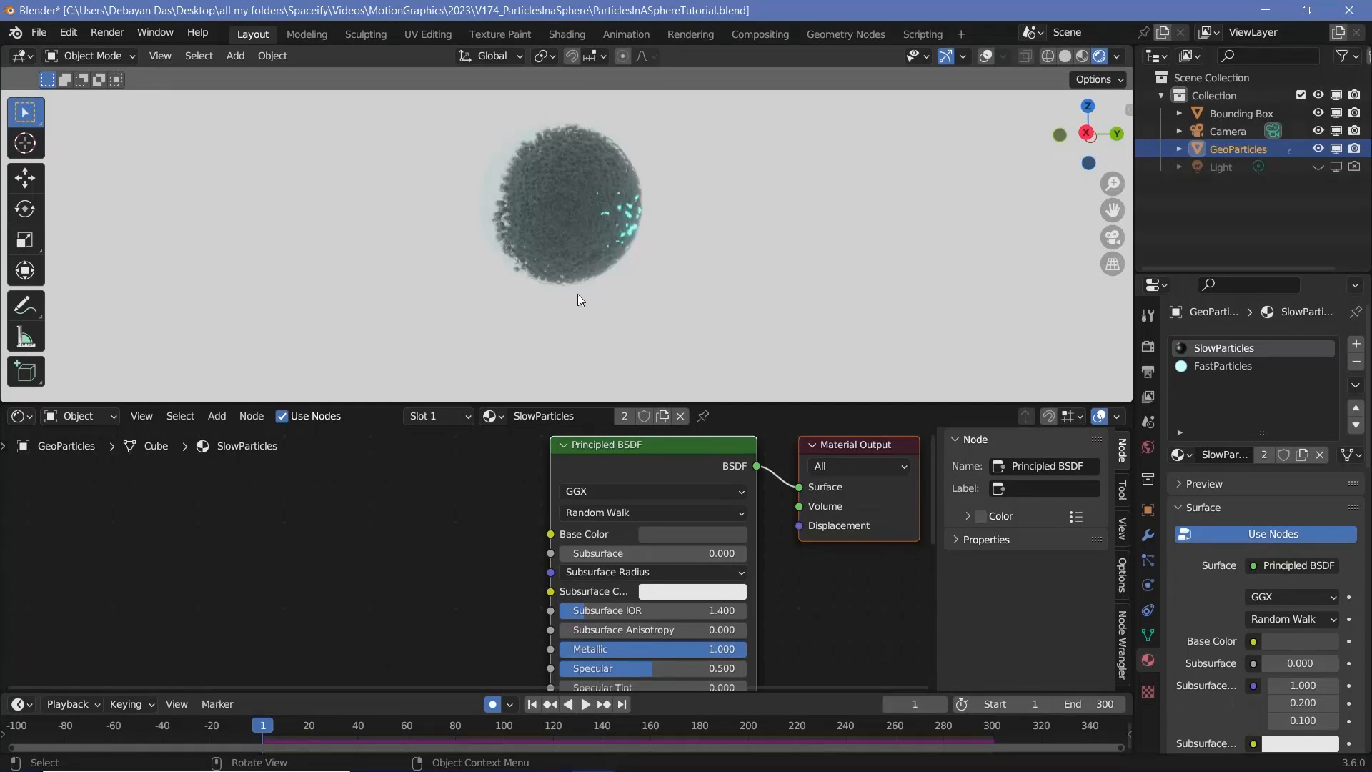
key("shift+a")
mouse_move(577, 293)
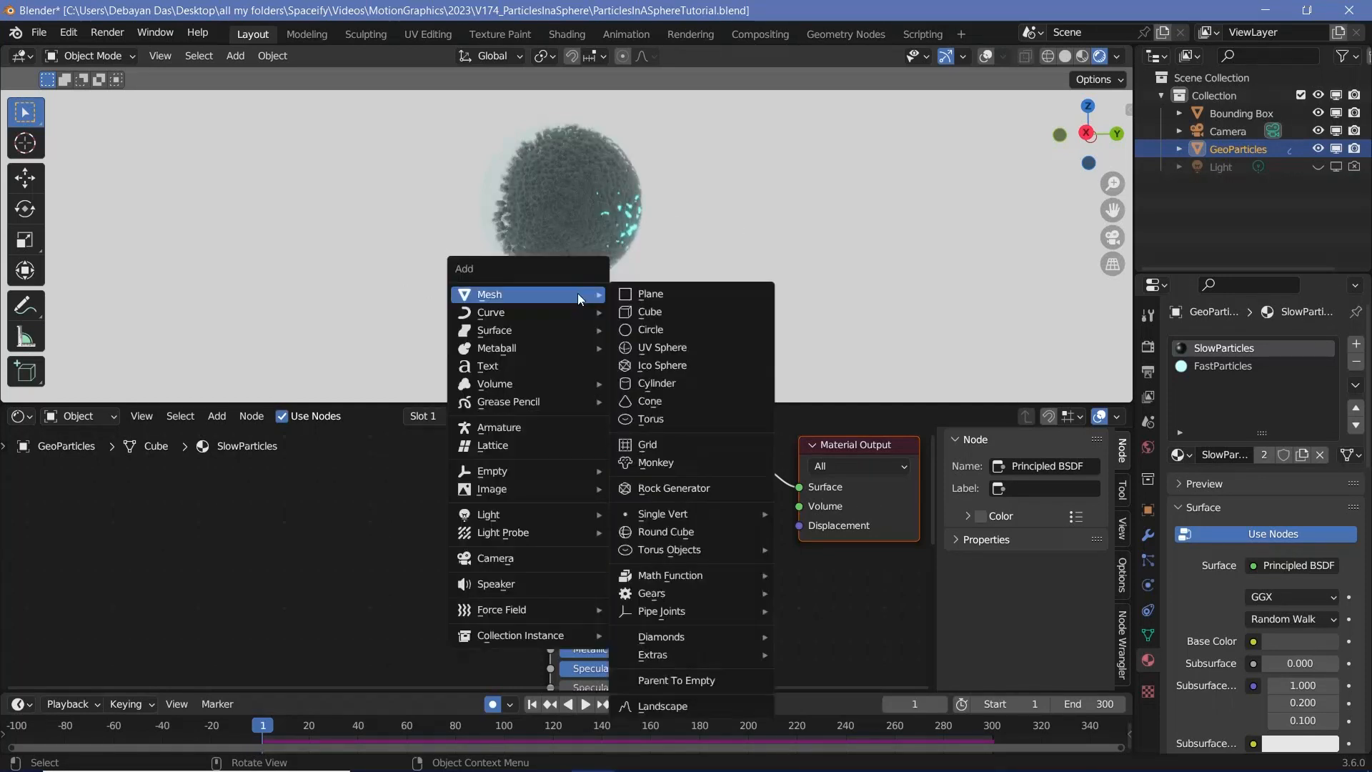
left_click(645, 298)
key("s")
left_click(16, 158)
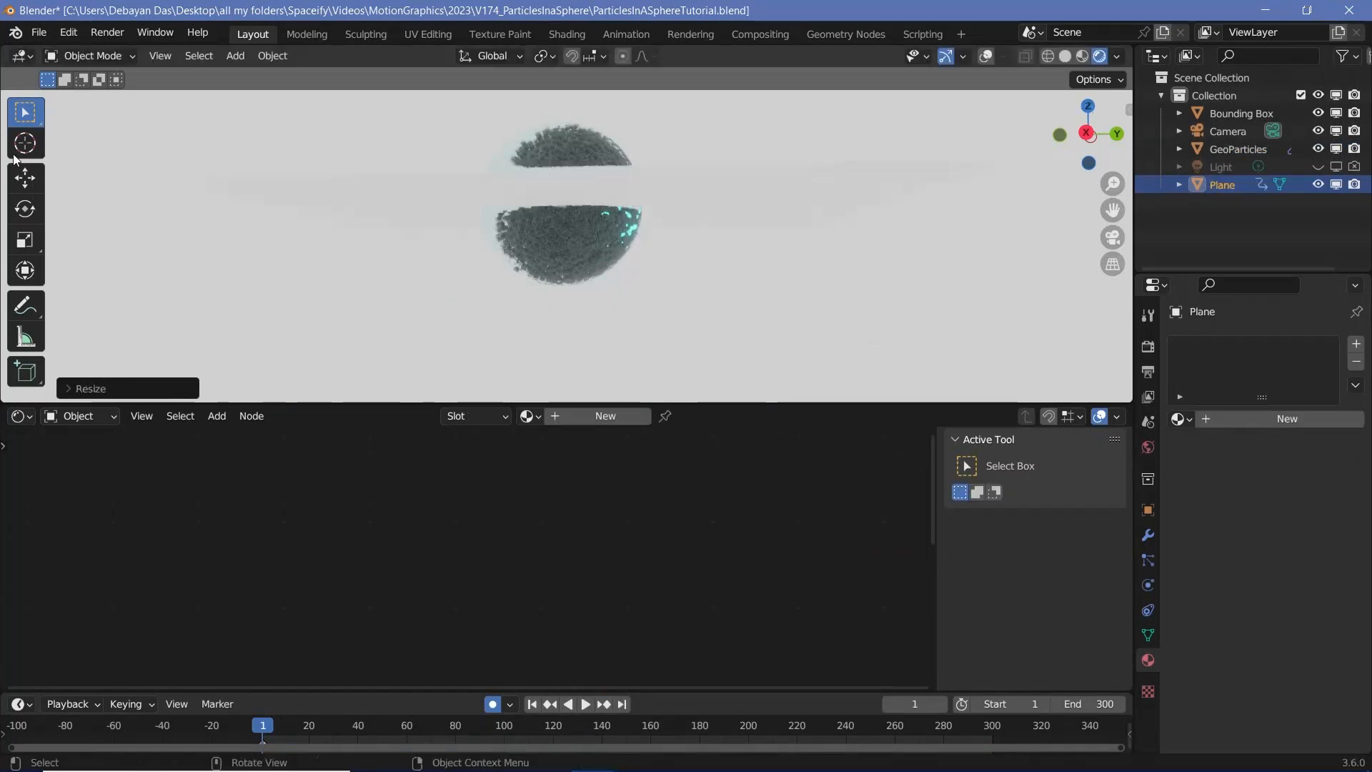
key("s")
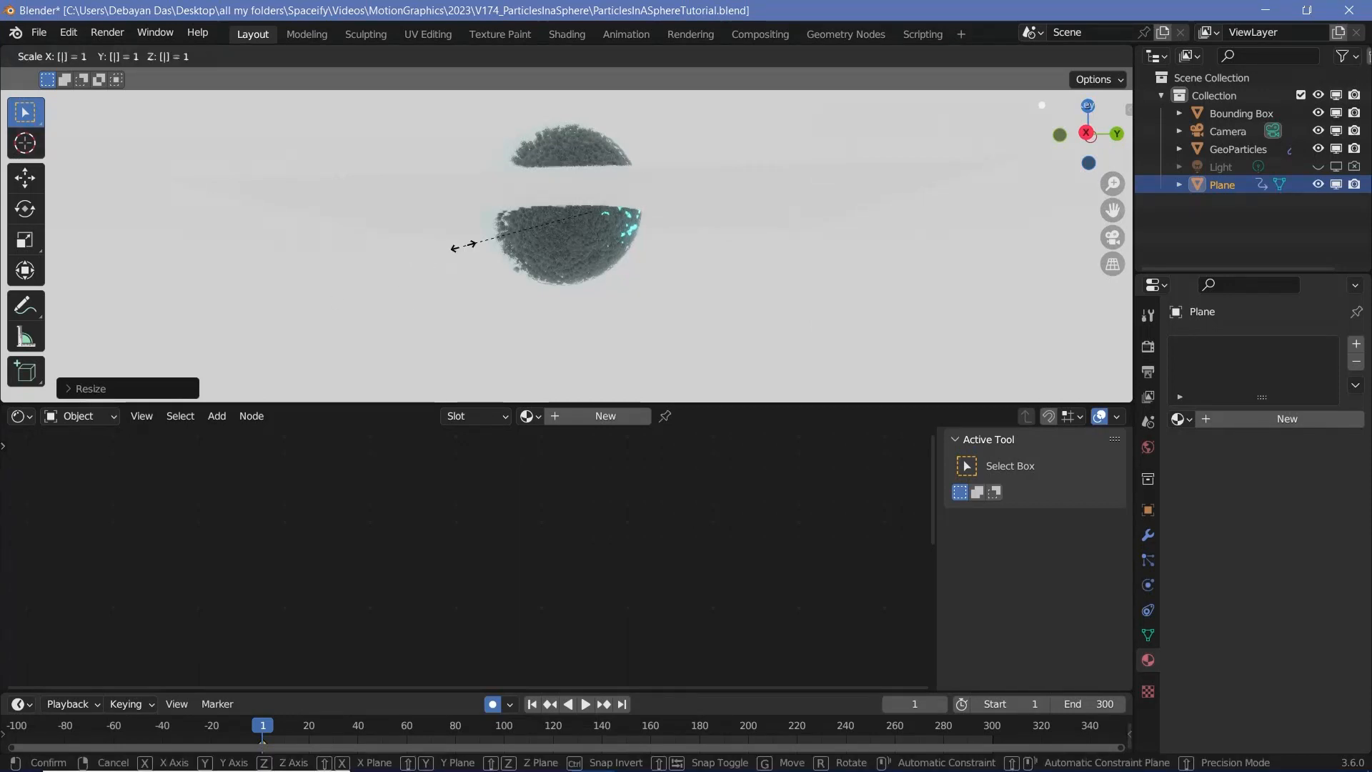
left_click(458, 248)
- Move the floor plane down along the Z axis until it lies below the sphere
key("g")
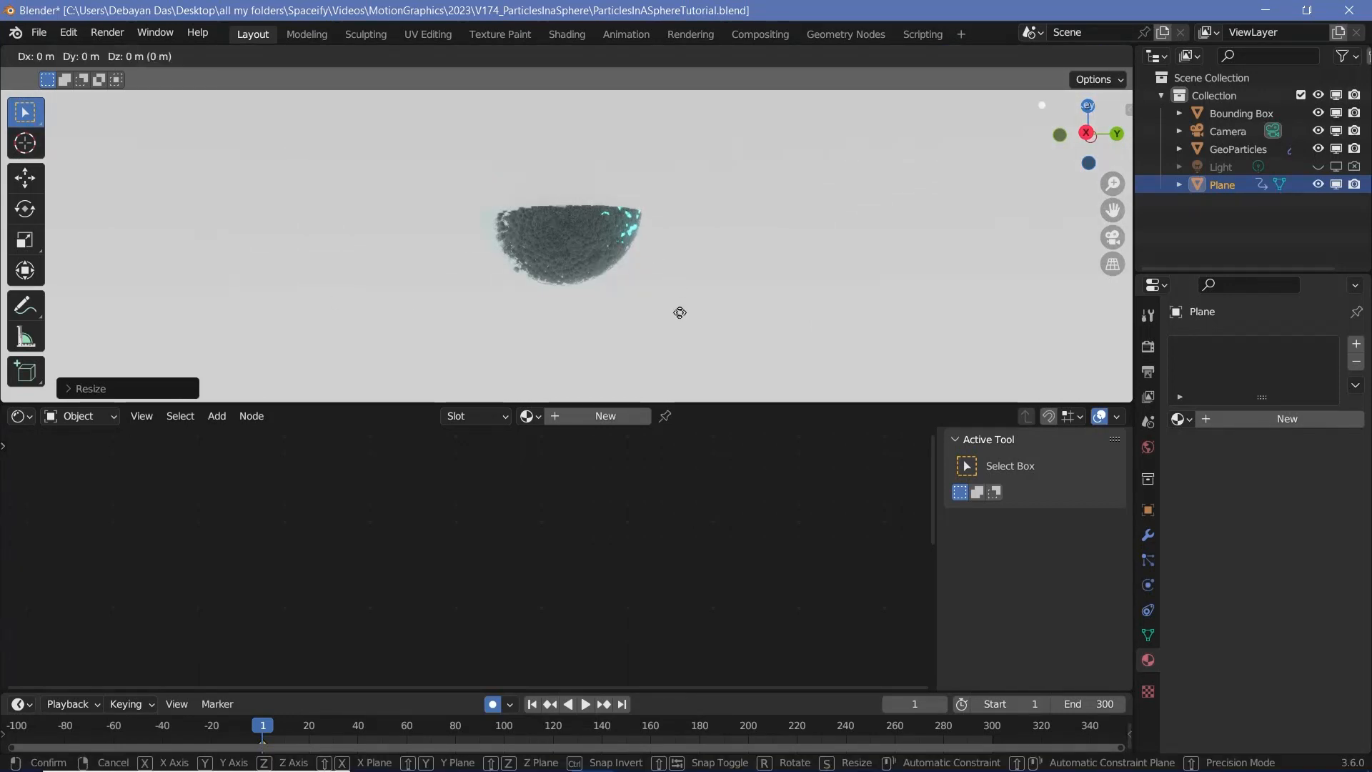
key("z")
left_click(726, 251)
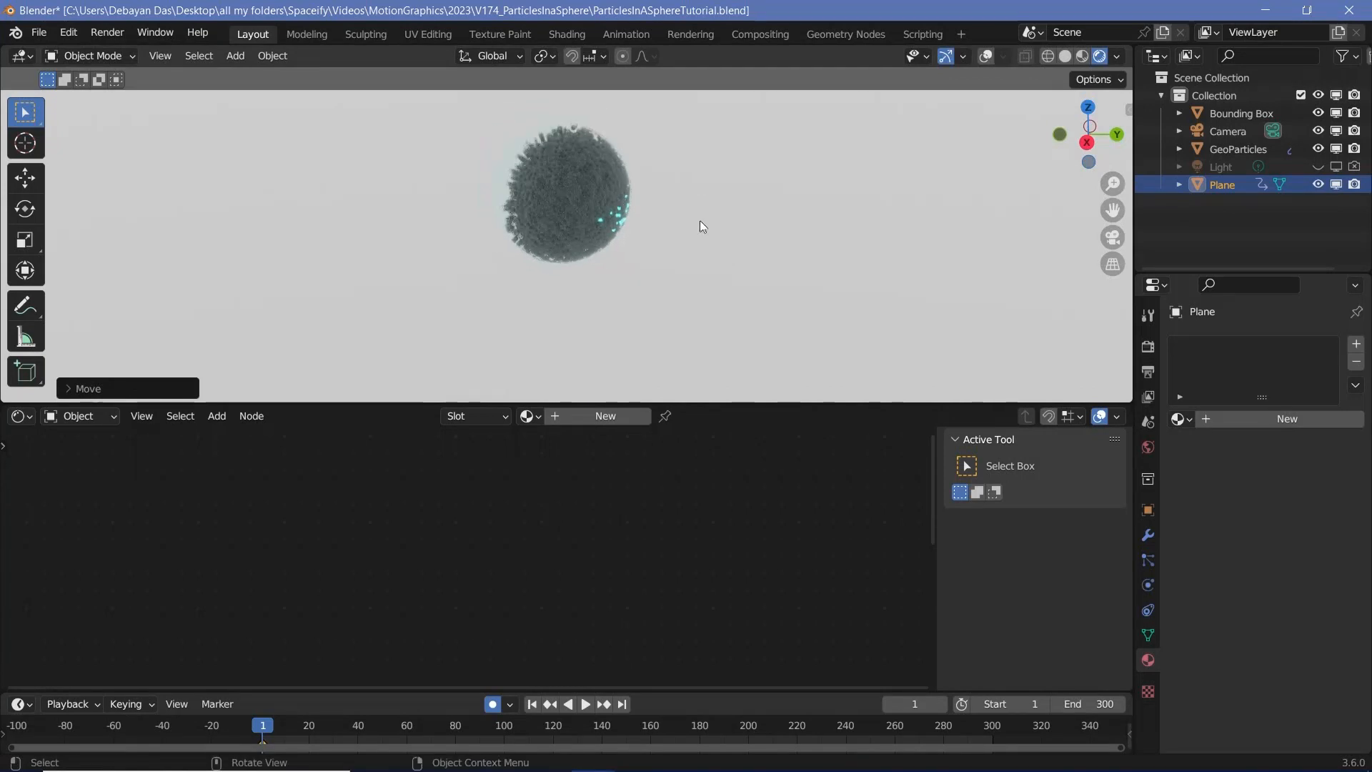
- Give the floor plane a new material and darken its base color to dark grey
middle_click_drag(679, 217, 693, 201)
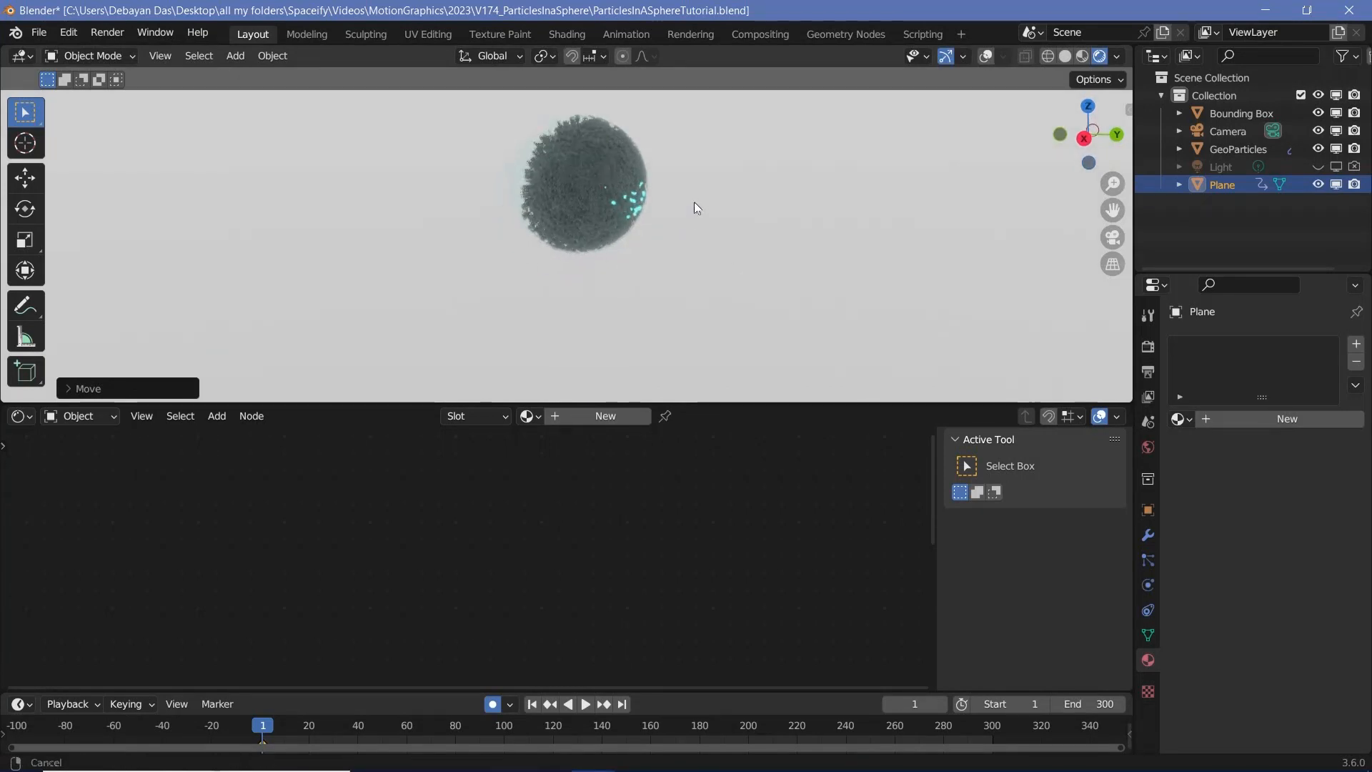
left_click(604, 416)
left_click(676, 518)
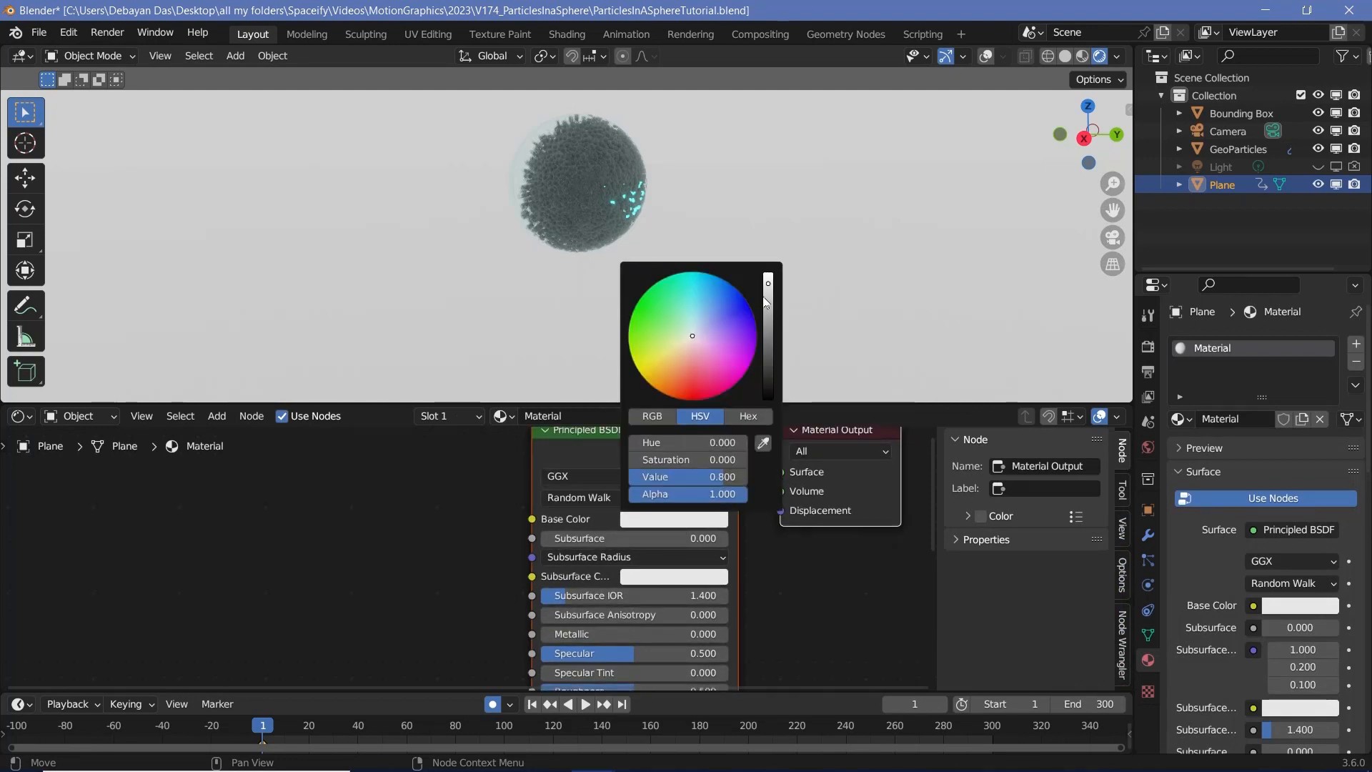
left_click_drag(772, 313, 769, 351)
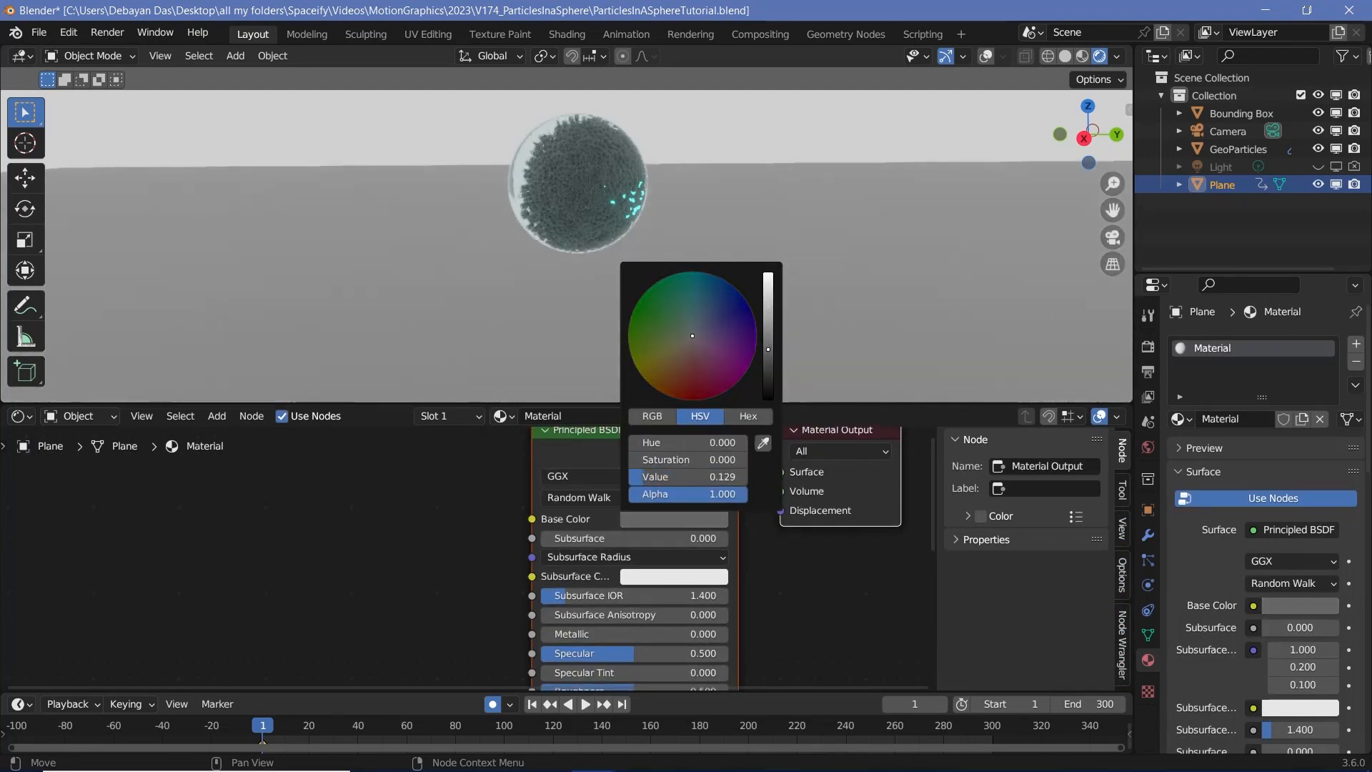
- Examine the glass sphere and its particles against the dark floor from close up and from farther away
scroll(649, 226, "up", 3)
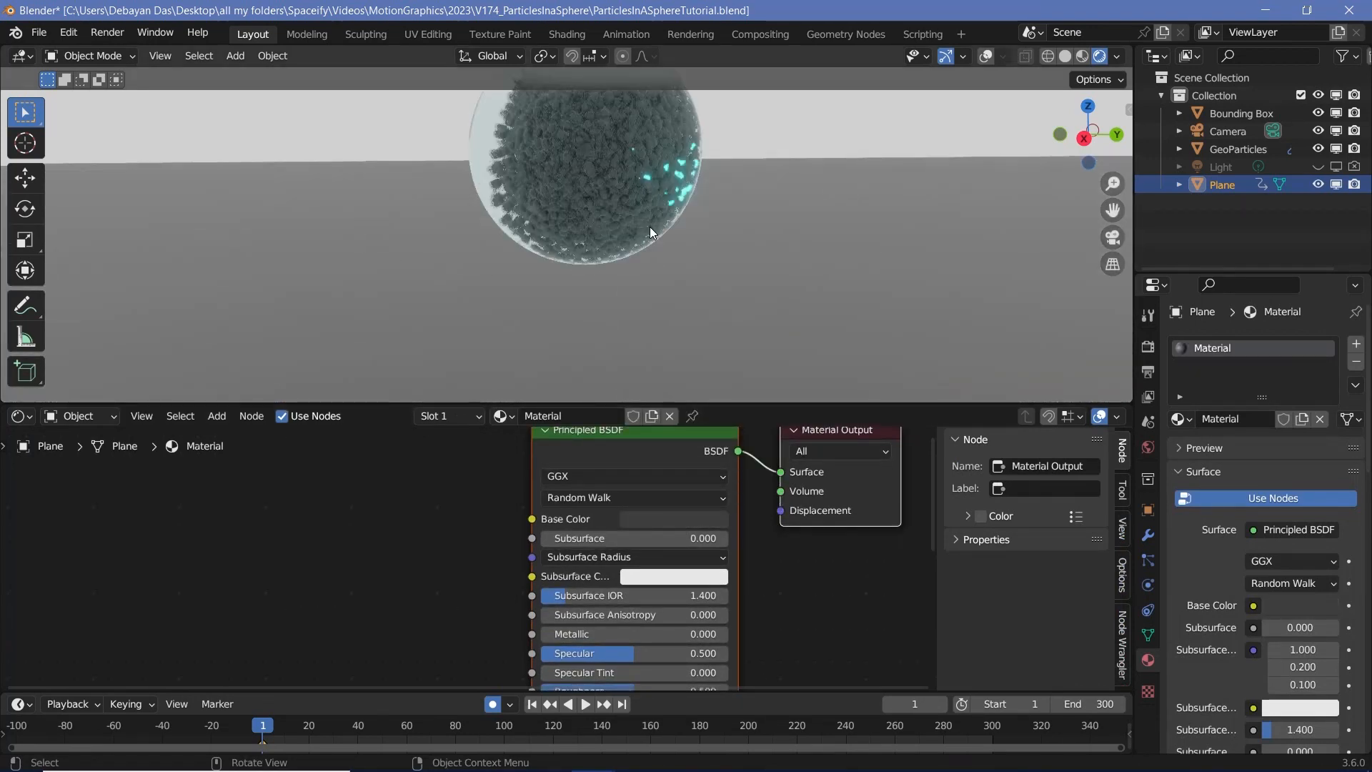
scroll(649, 226, "up", 3)
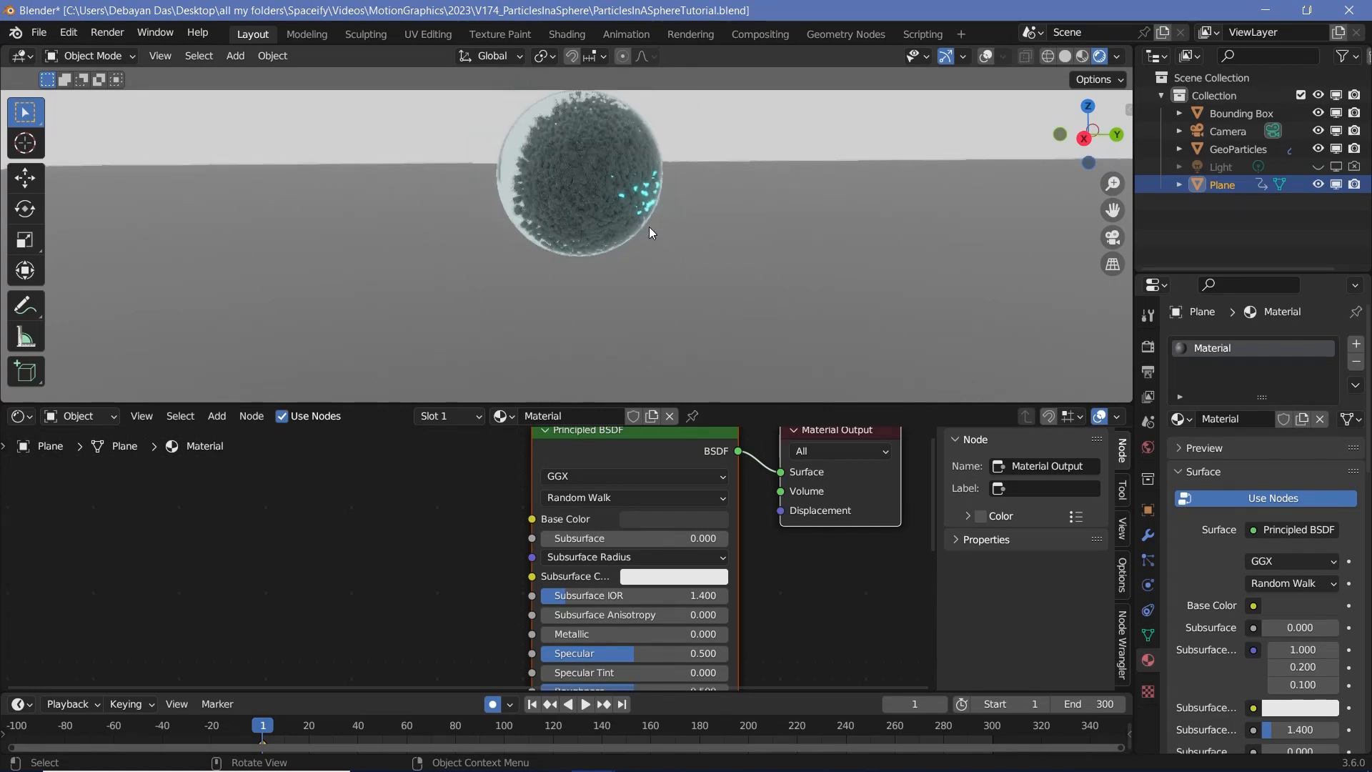
scroll(649, 226, "up", 1)
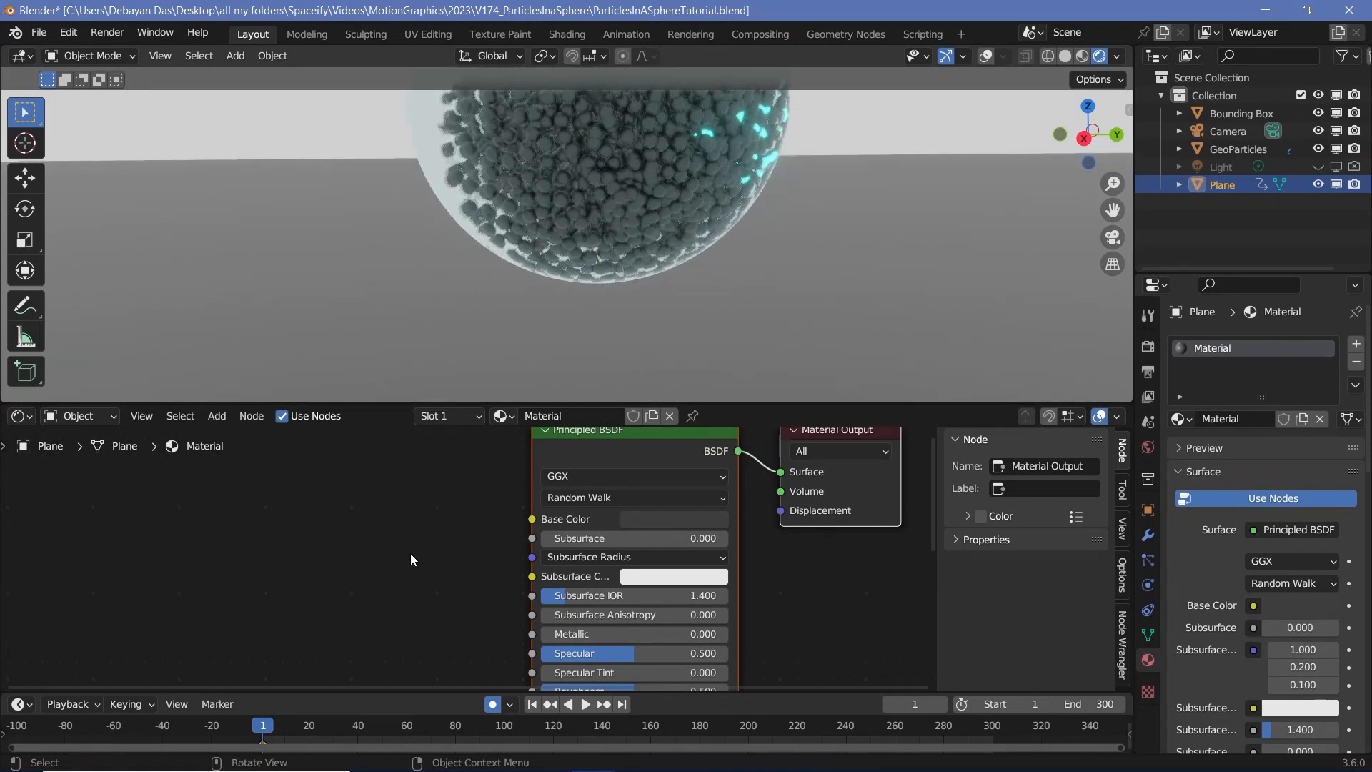
scroll(436, 529, "down", 2)
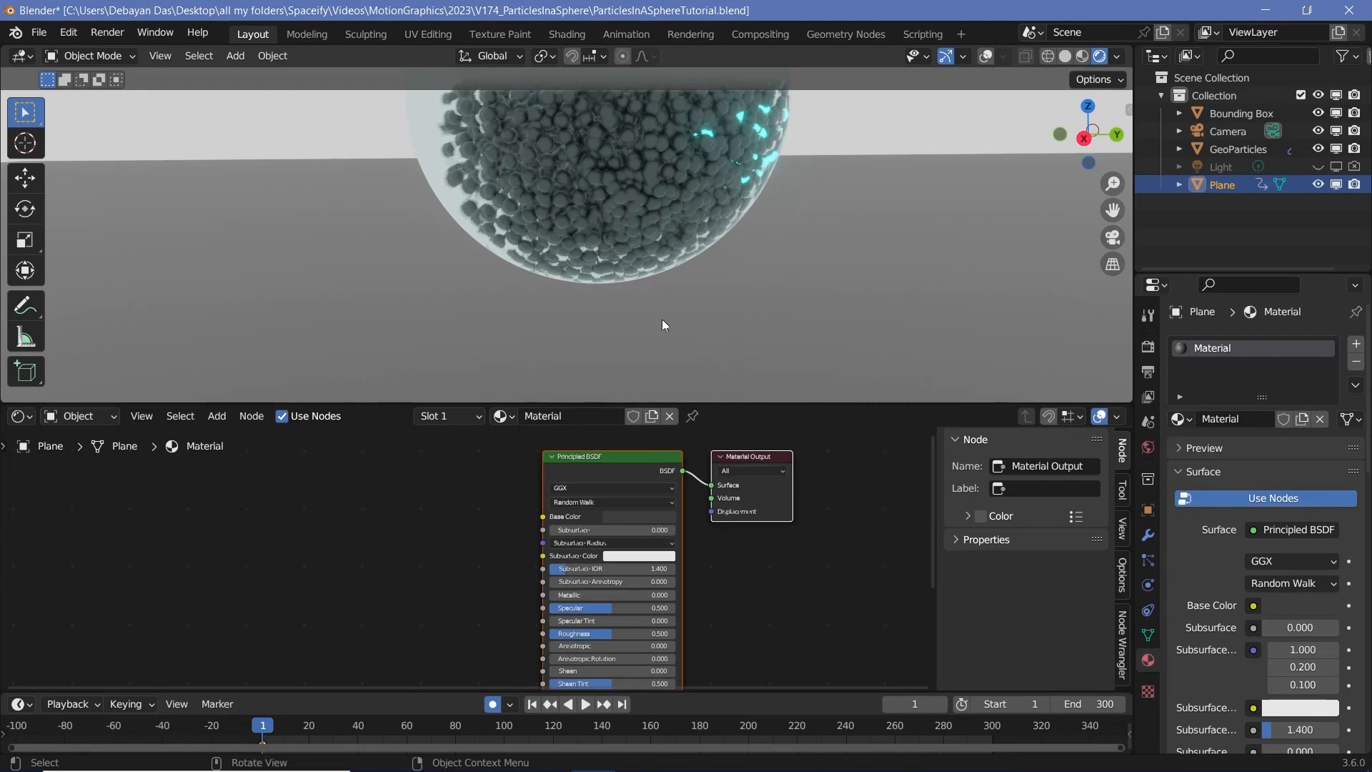
scroll(662, 319, "down", 2)
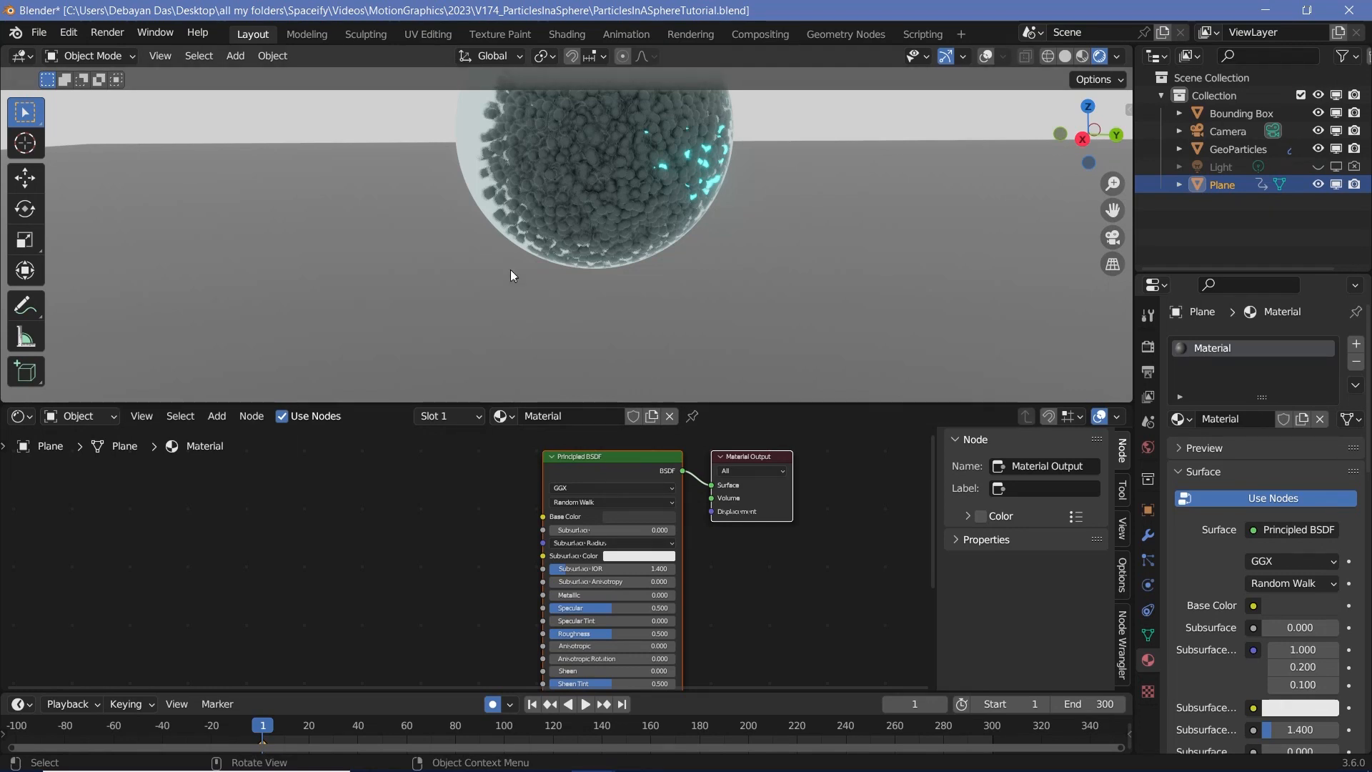
left_click(109, 33)
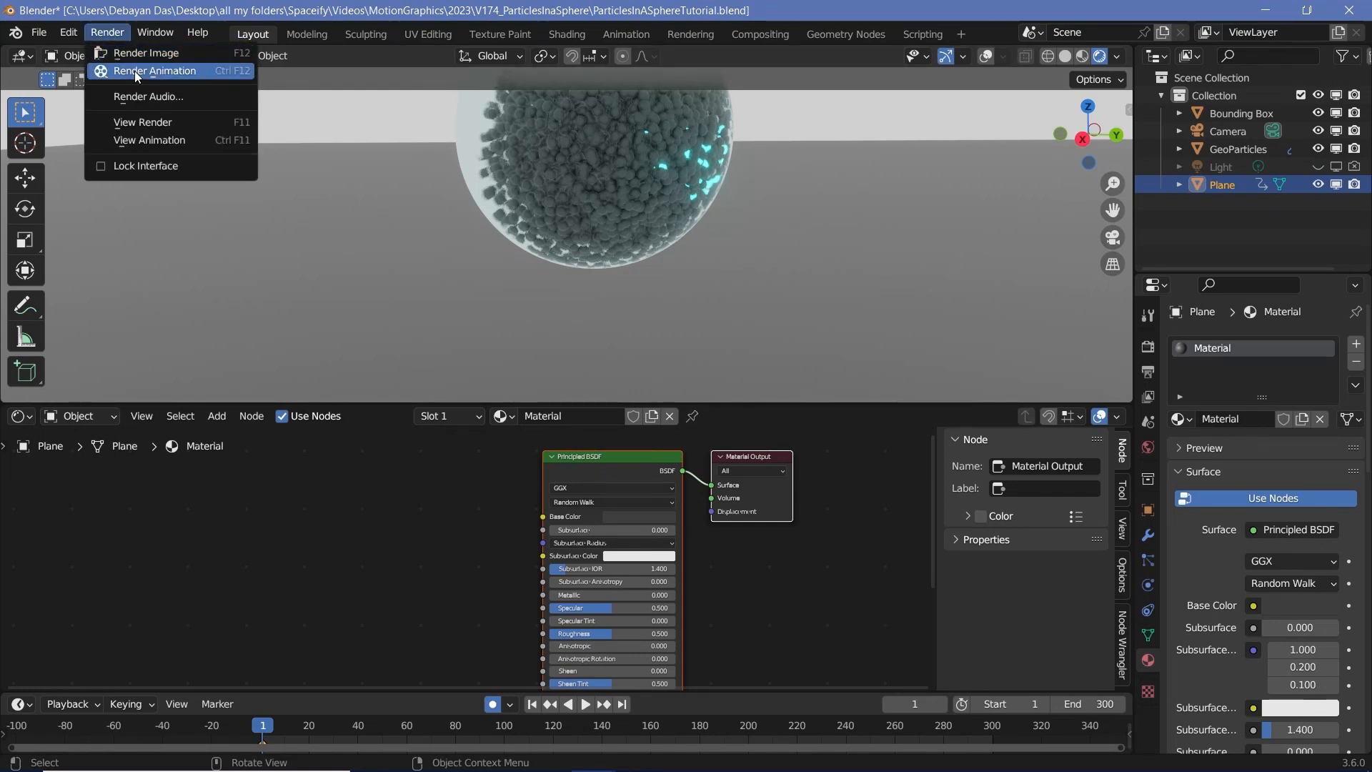
scroll(681, 213, "down", 4)
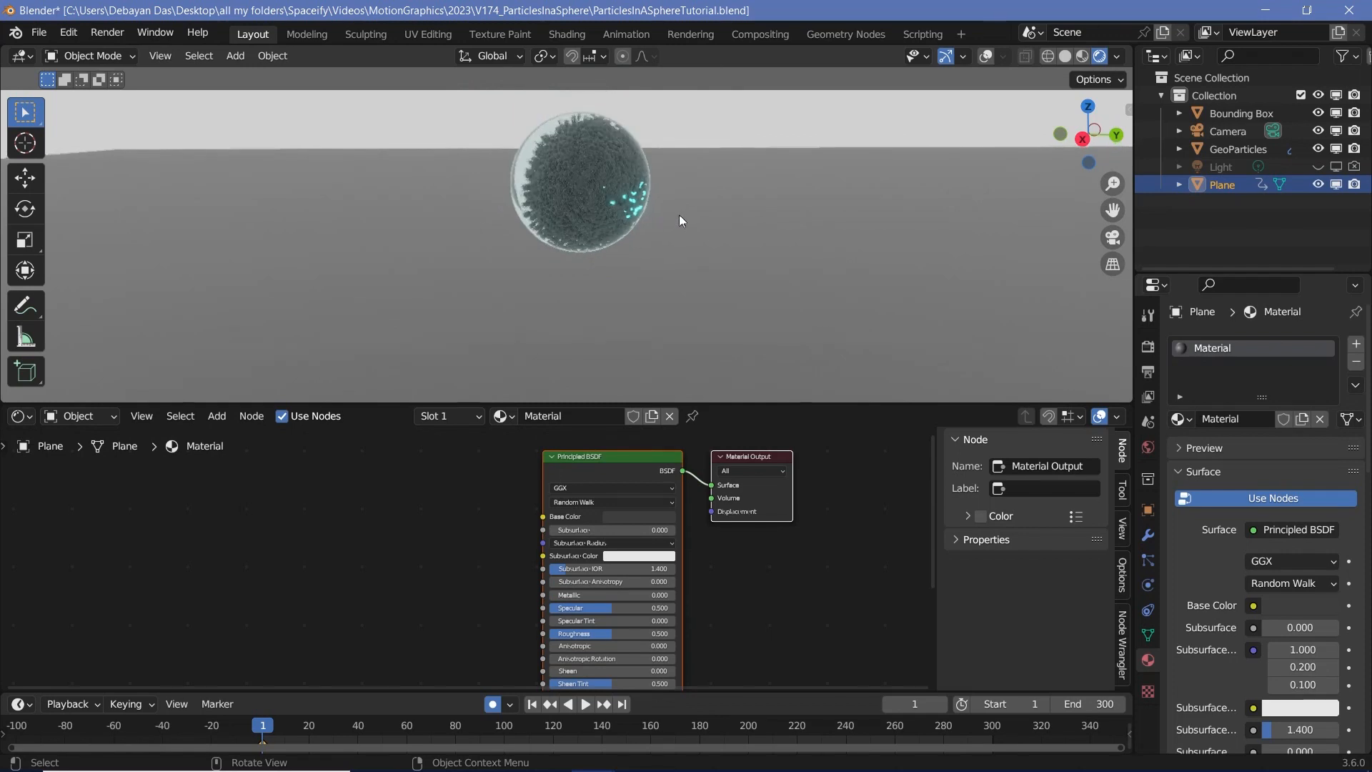
scroll(679, 227, "down", 2)
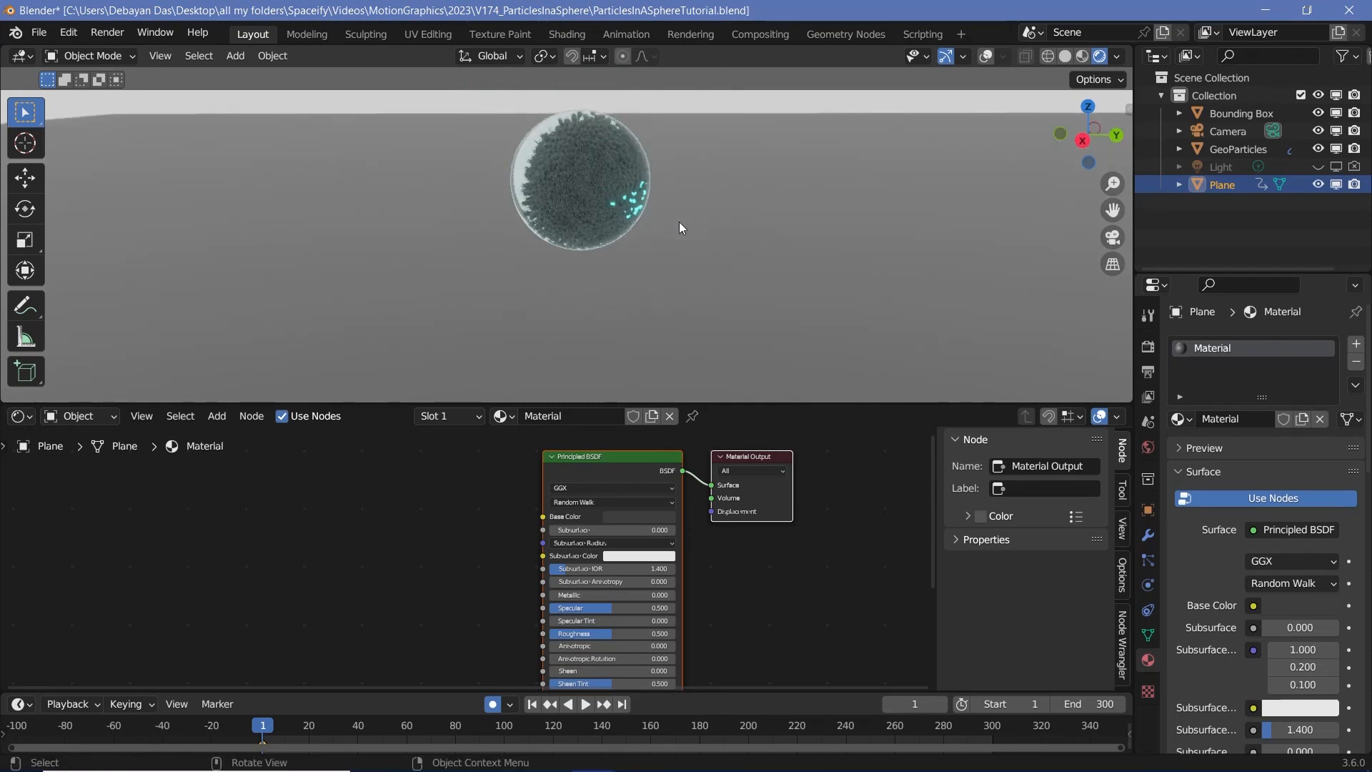
- Look through the camera with Camera to View locked and reframe it to view the sphere from higher up
key("KP_0")
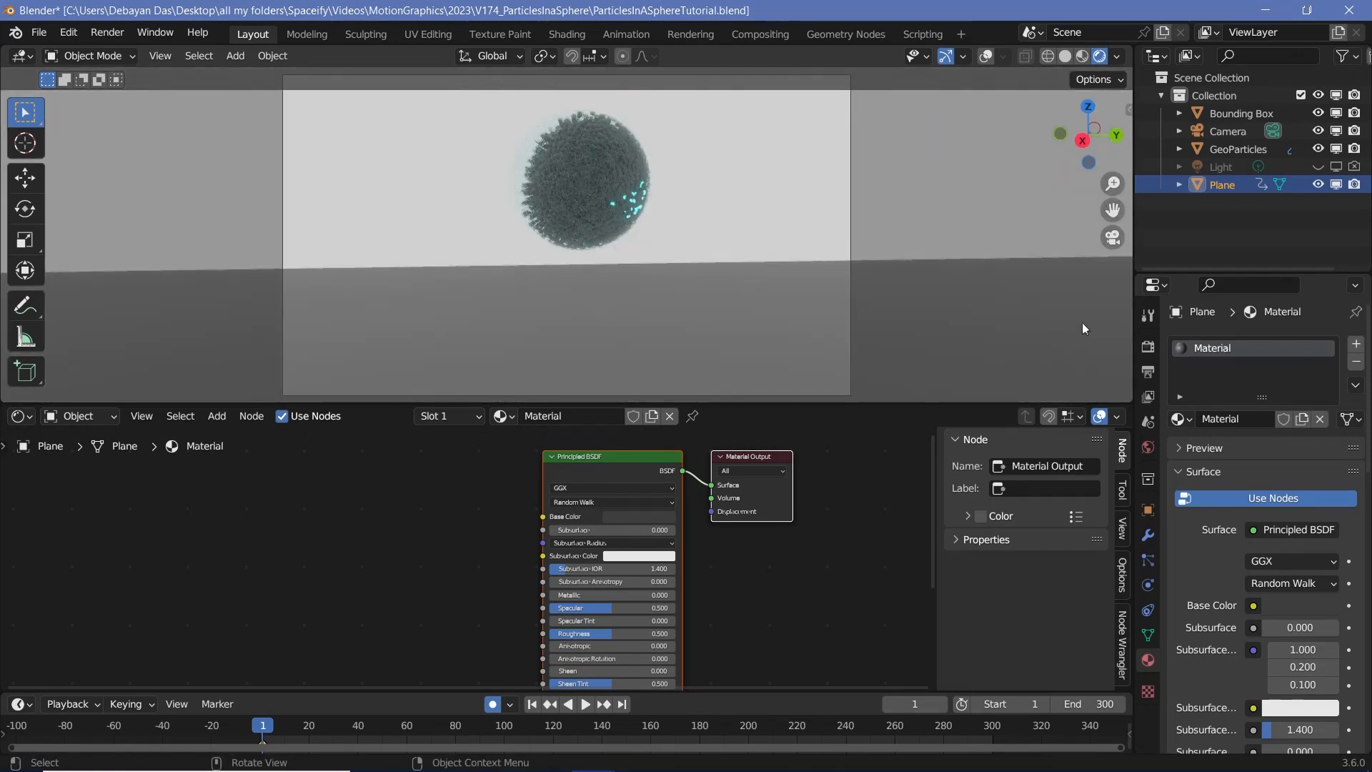
left_click(1212, 132)
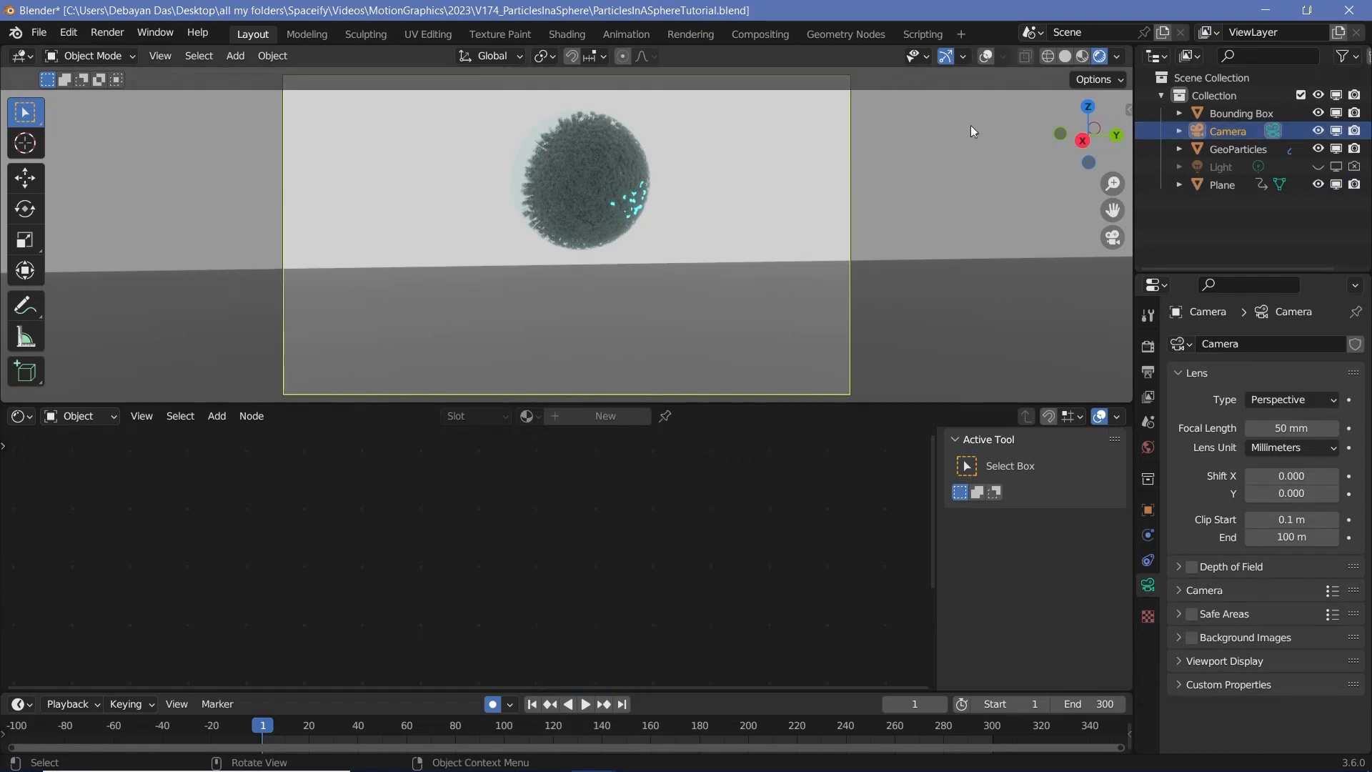
key("n")
left_click(1122, 189)
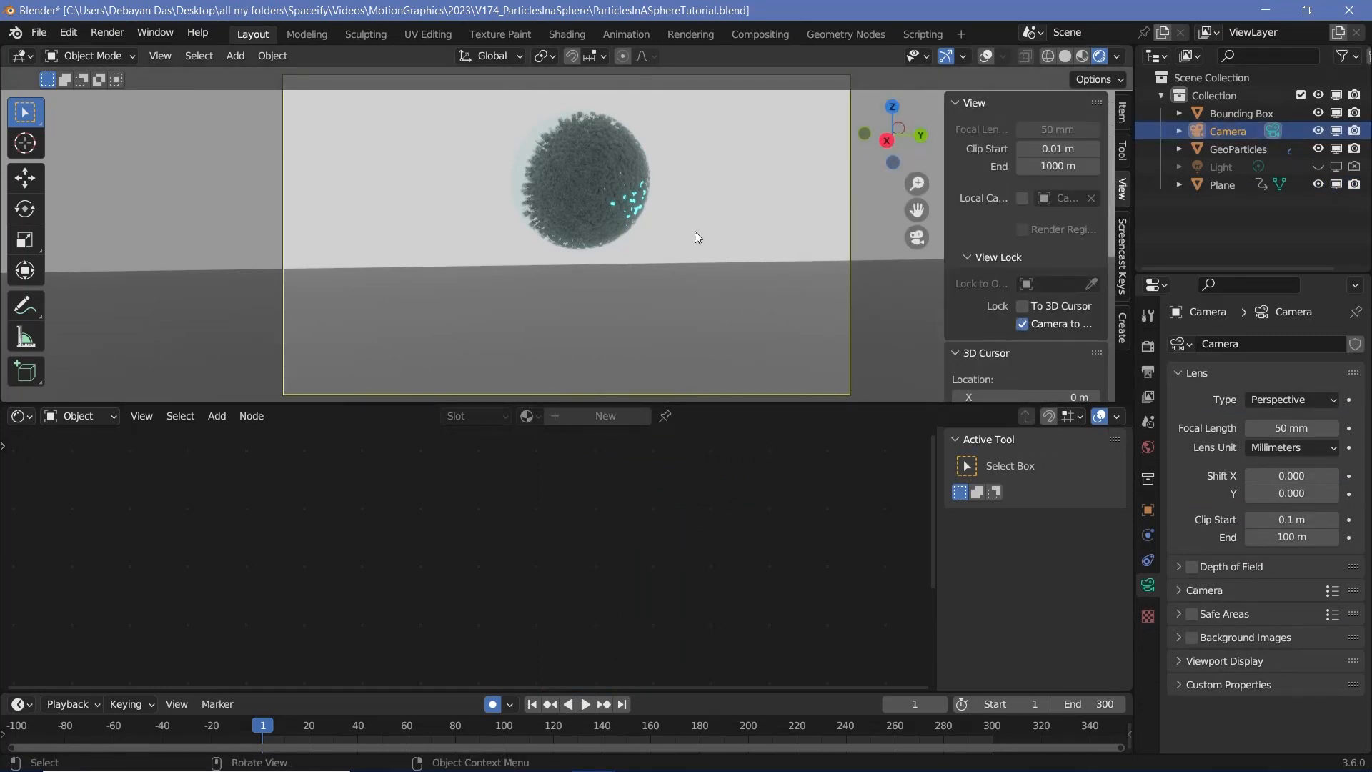
middle_click_drag(695, 243, 615, 287)
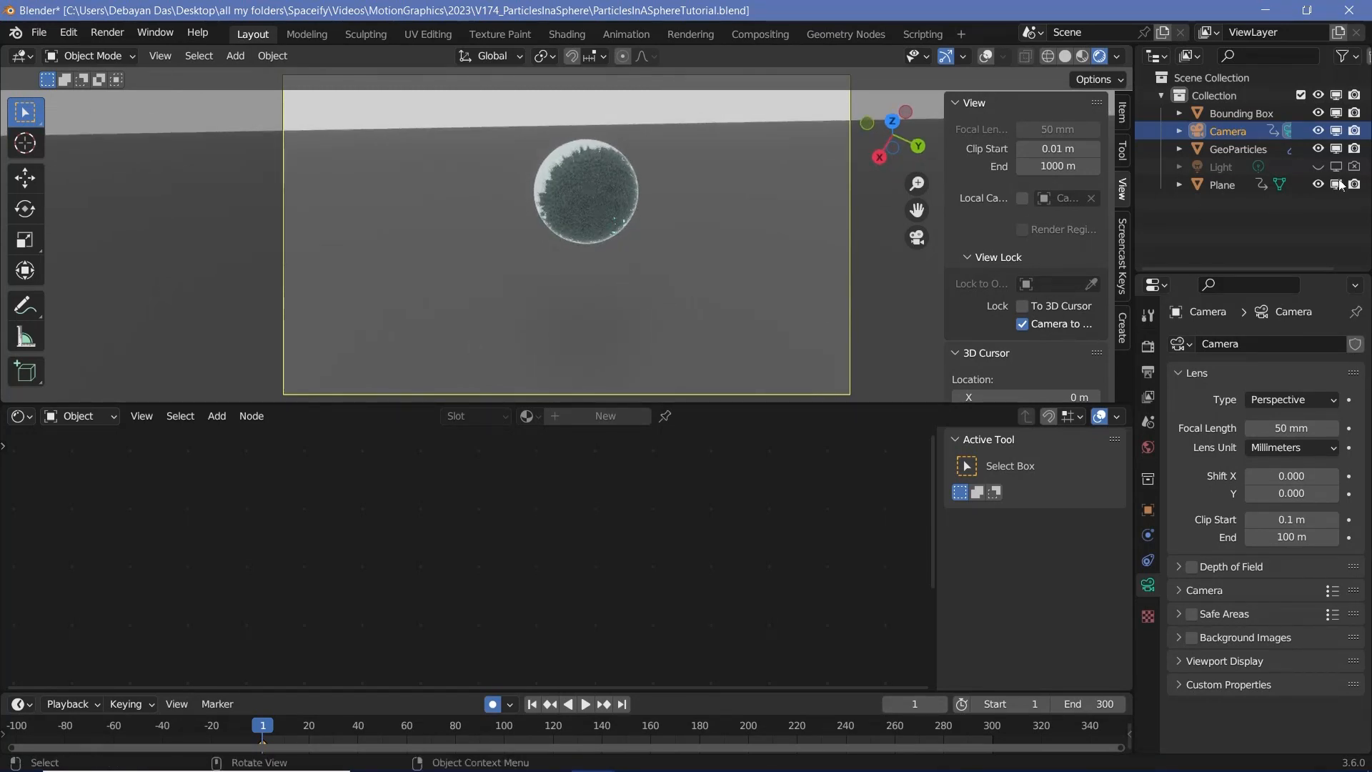
- Disable GeoParticles in the viewport and play the animation through the camera while adjusting the camera's distance to the sphere
left_click(1338, 150)
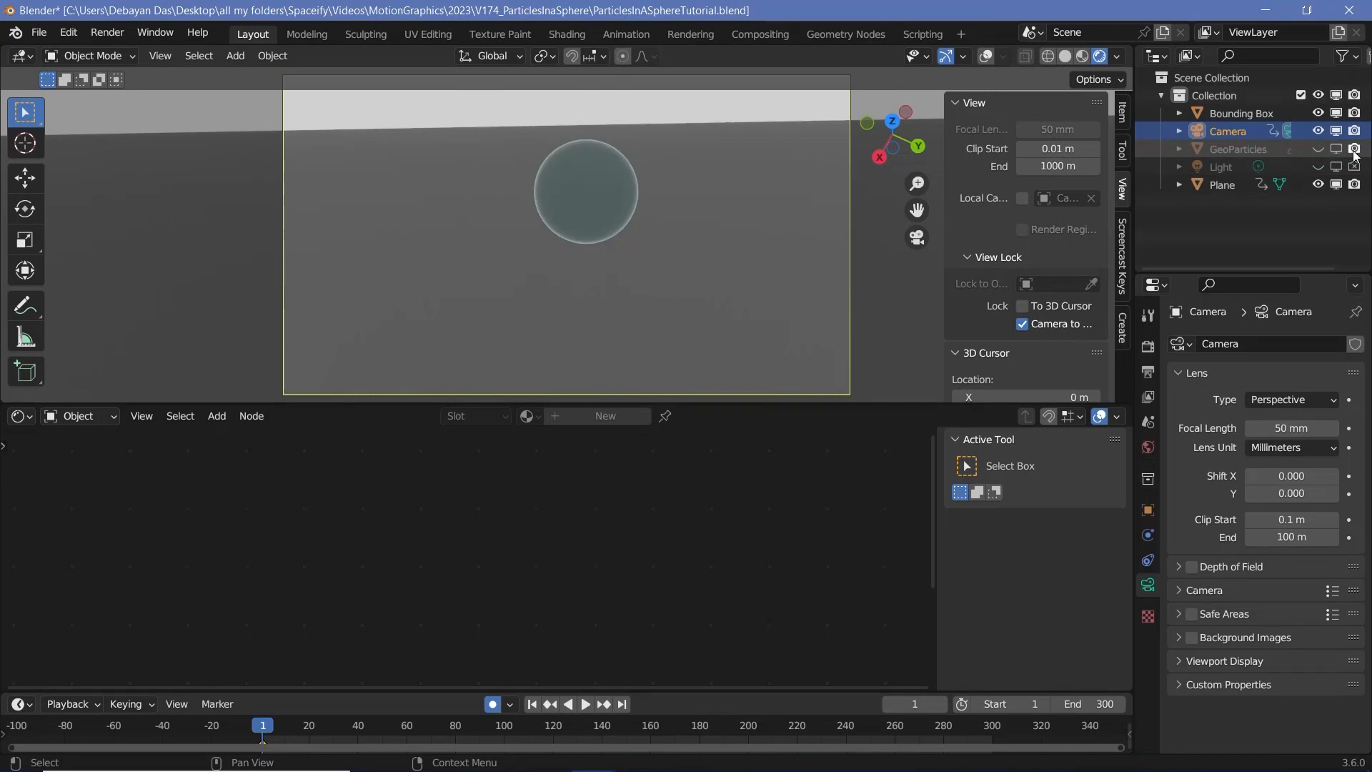
key("space")
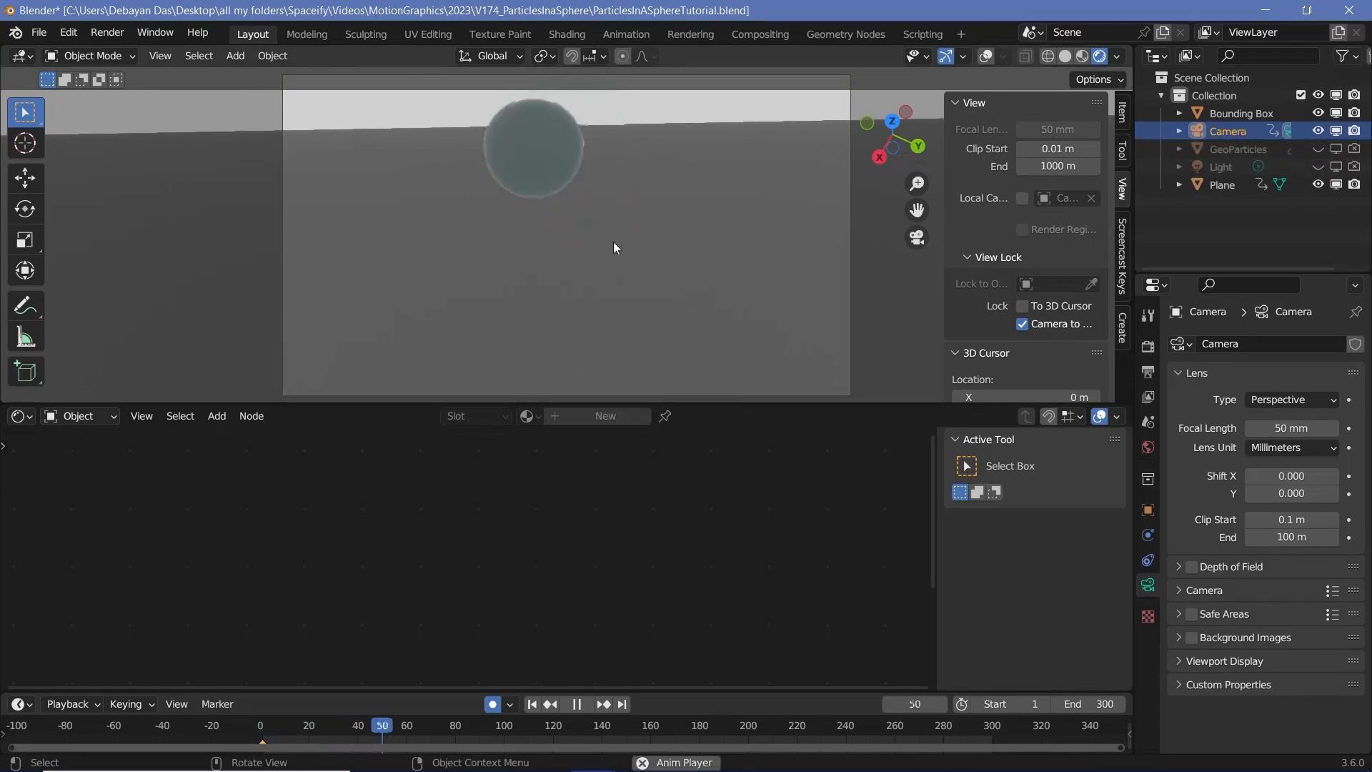
scroll(614, 242, "up", 4)
scroll(613, 241, "down", 4)
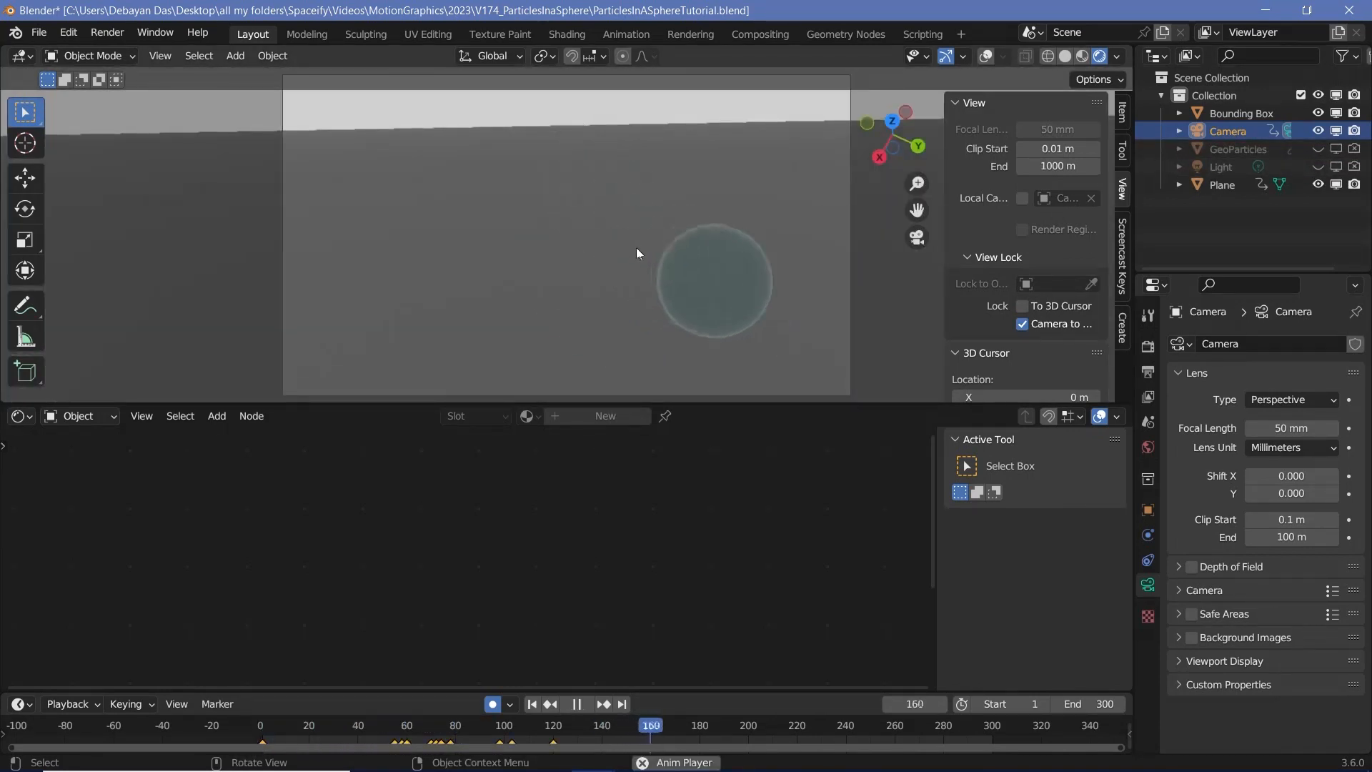
key("space")
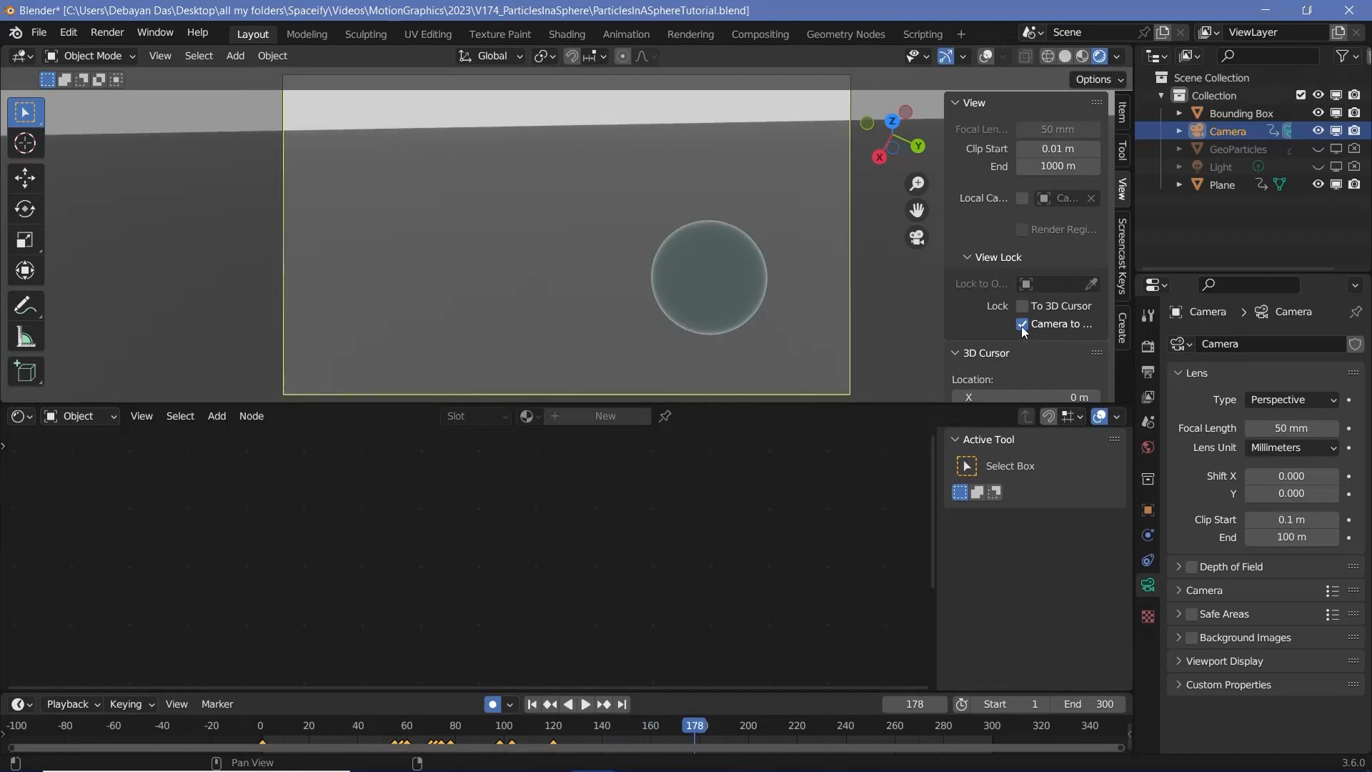
- Unlock the camera from the view and set the camera's passepartout opacity to 1.000
left_click(1022, 325)
scroll(705, 276, "down", 2)
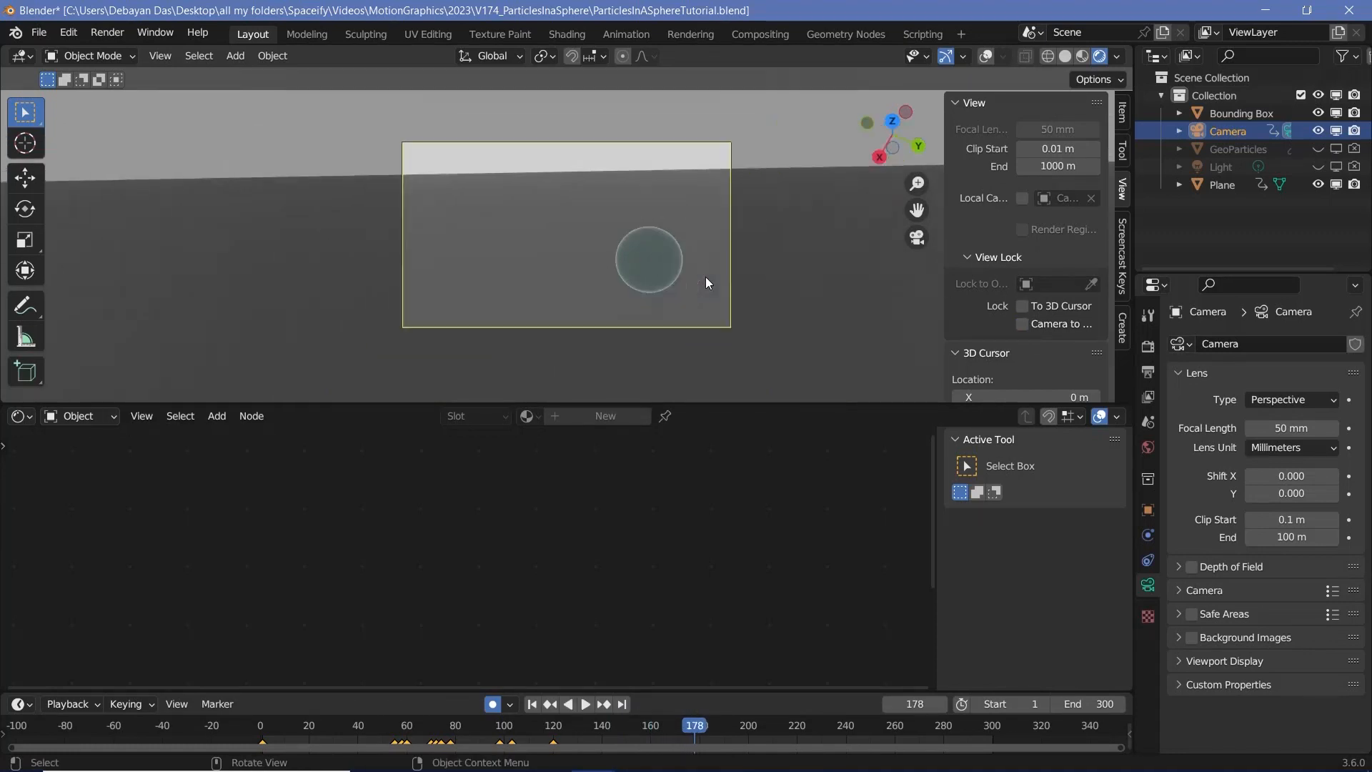
left_click(1180, 662)
scroll(1195, 666, "down", 3)
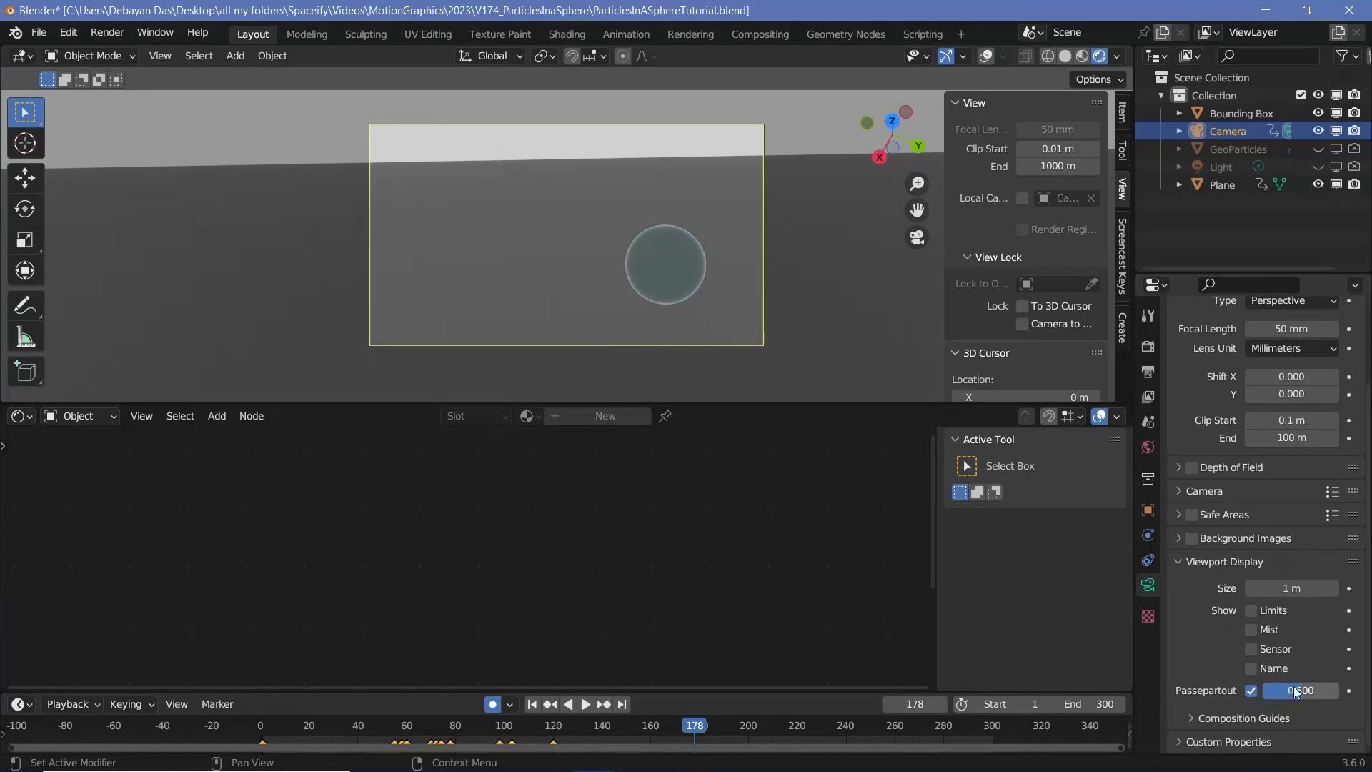
left_click_drag(1297, 691, 1340, 692)
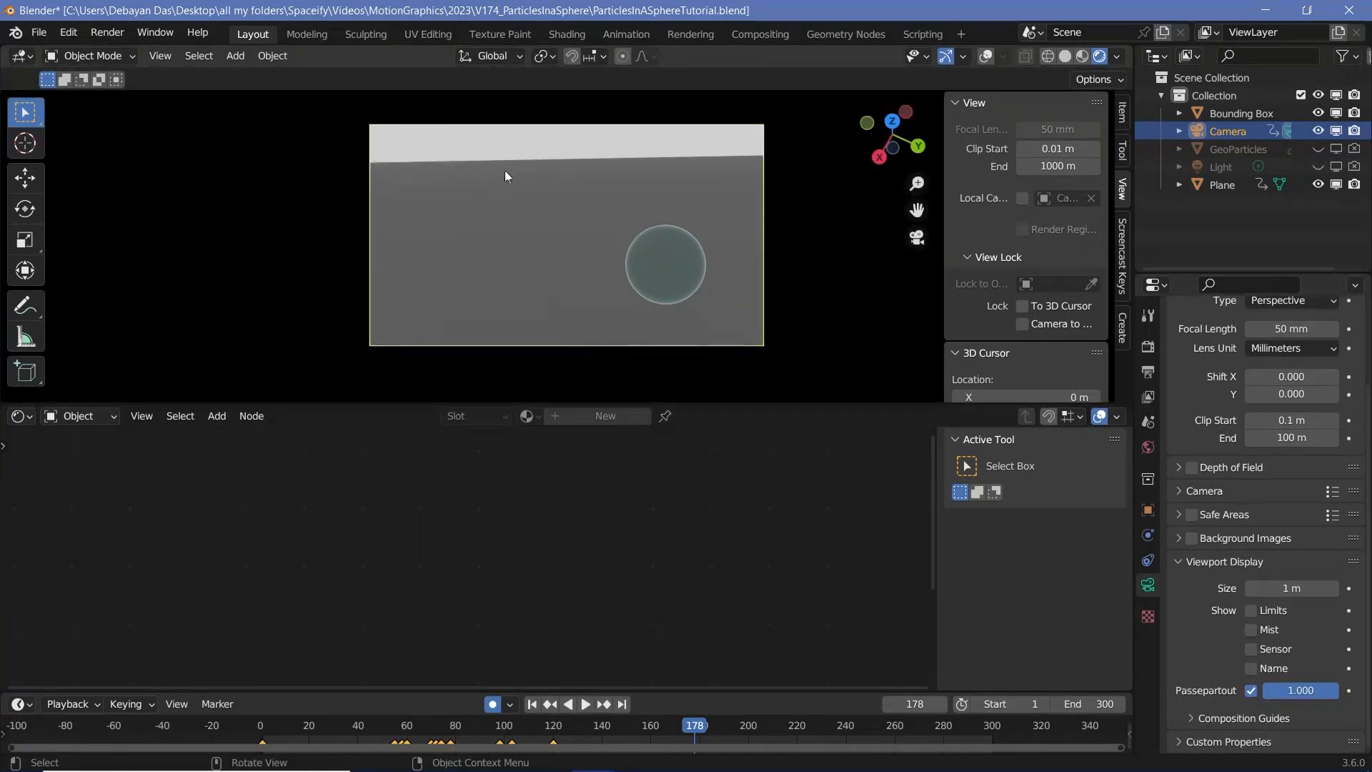
- Set the camera's Y rotation to 0° at frame 178 and play and scrub the animation up to frame 140
left_click(1148, 511)
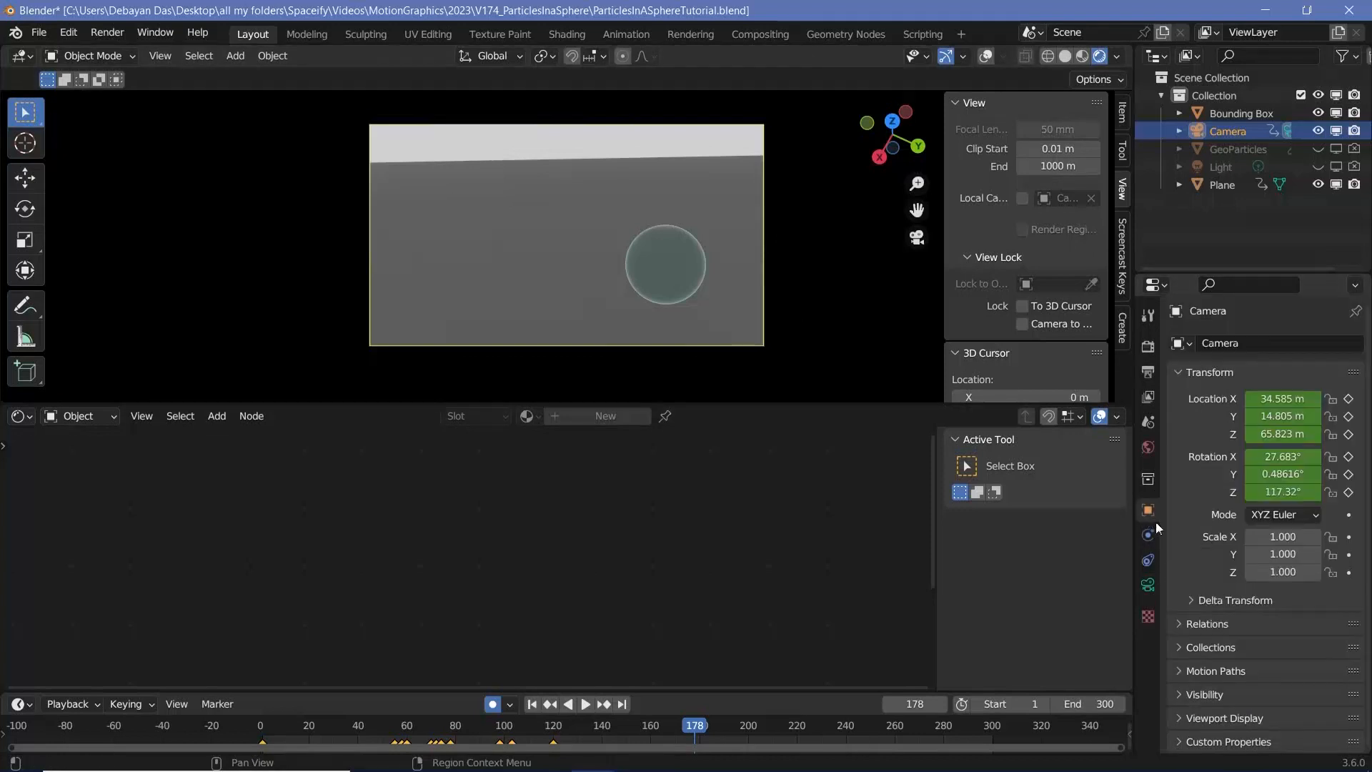
double_click(1276, 474)
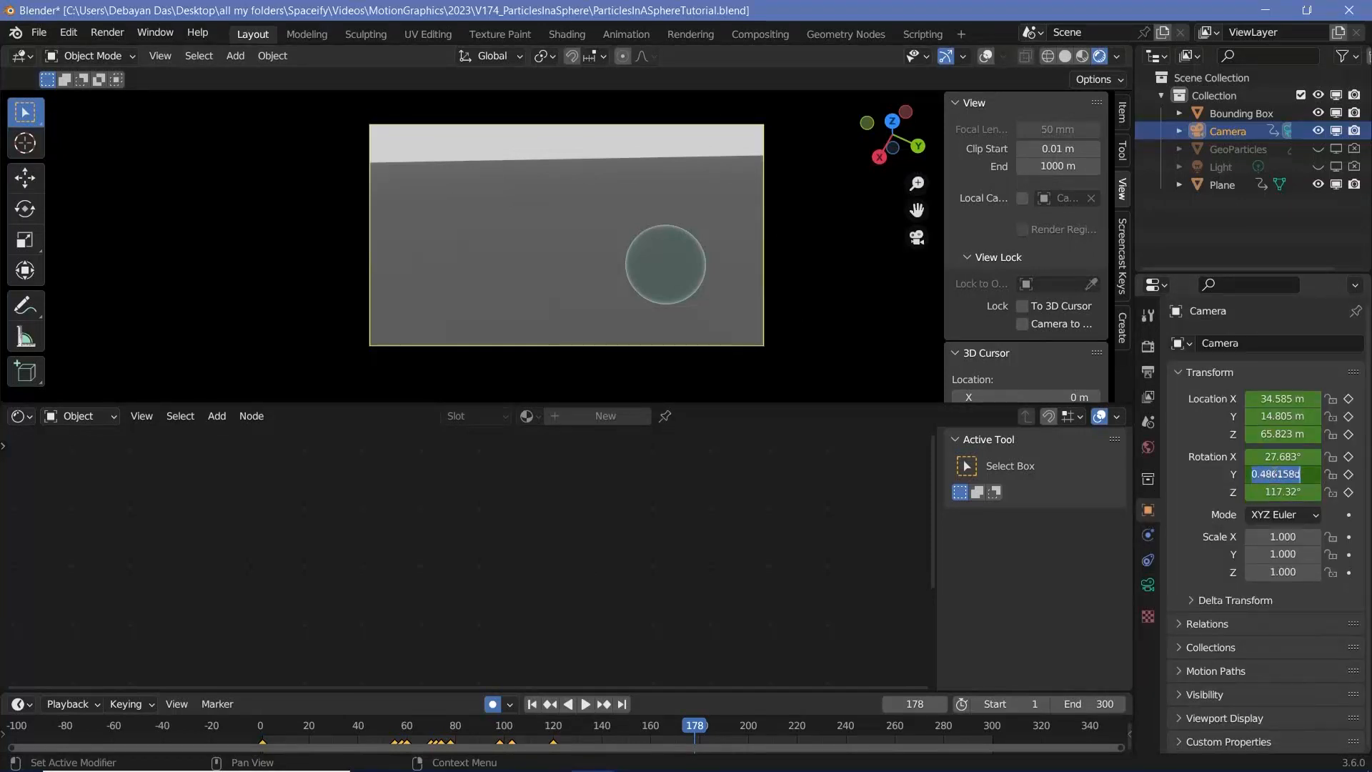
type("0")
key("Return")
key("space")
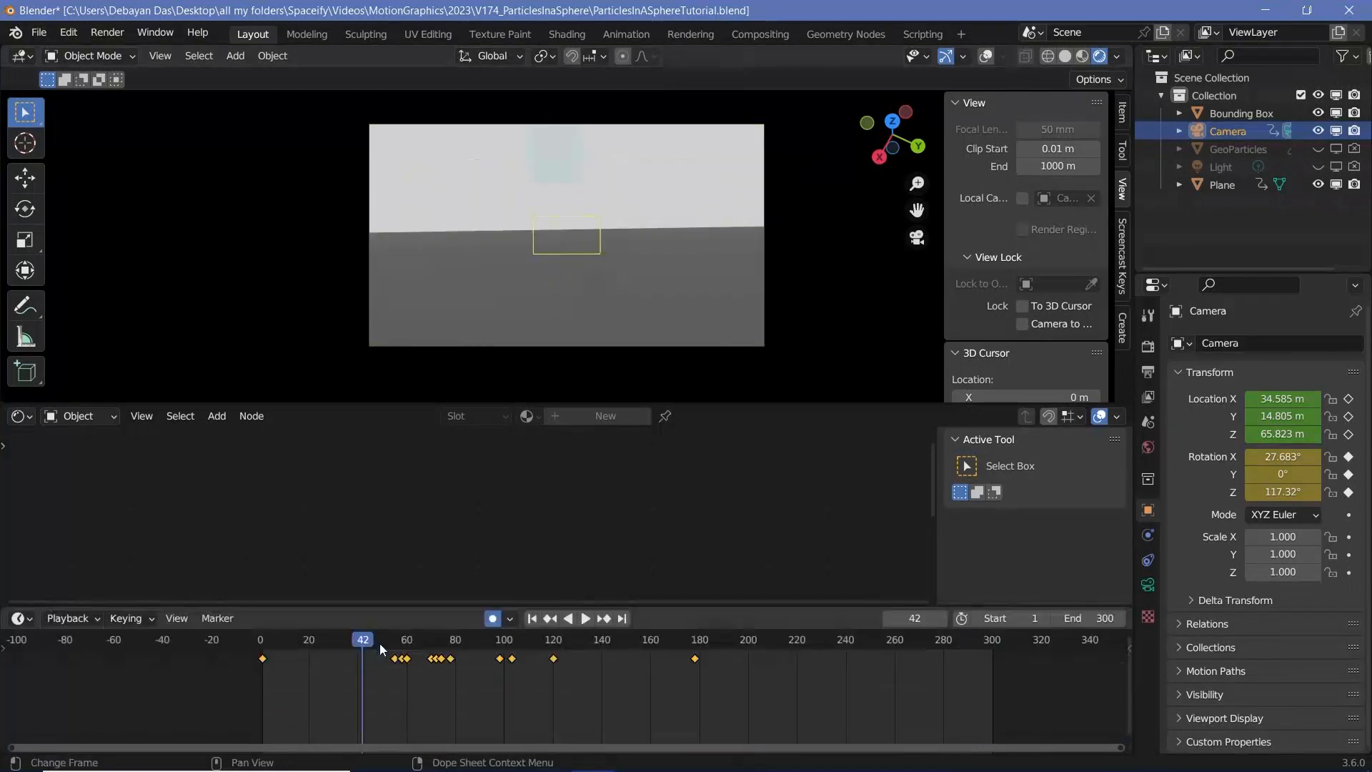
left_click_drag(379, 643, 603, 672)
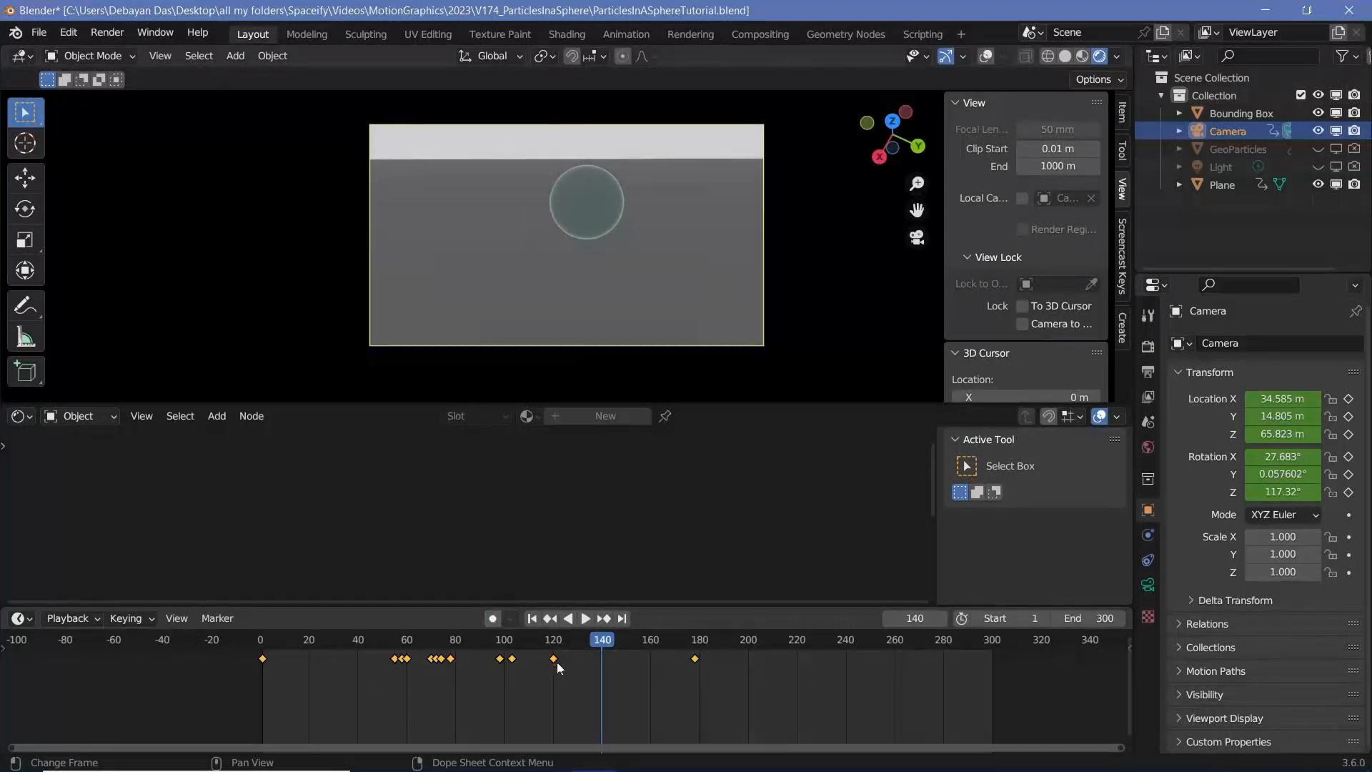
- Delete all of the camera's keyframes and set its Y rotation to 0°
key("x")
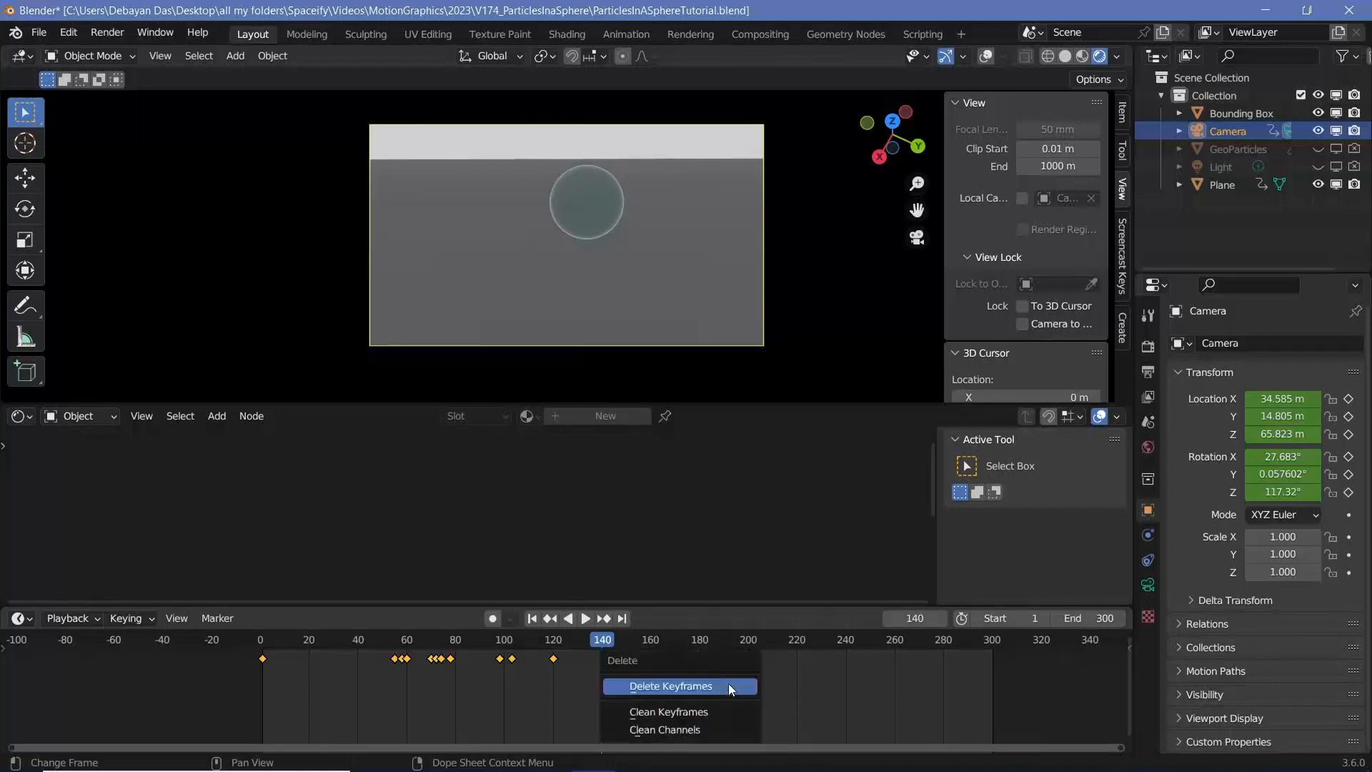
left_click(727, 685)
double_click(1283, 473)
type("0")
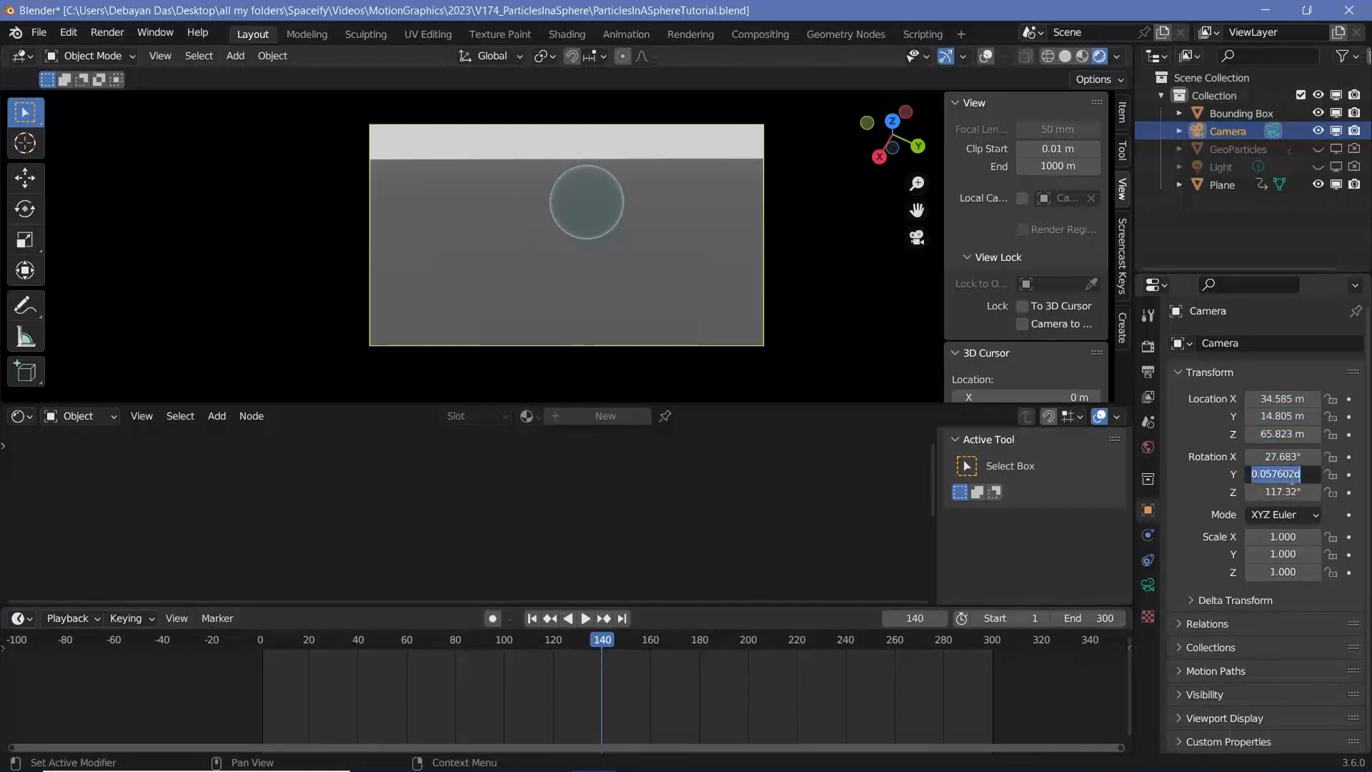
key("Return")
- Play the animation from frame 42 to check the framing through the static camera
left_click(363, 642)
key("space")
key("Escape")
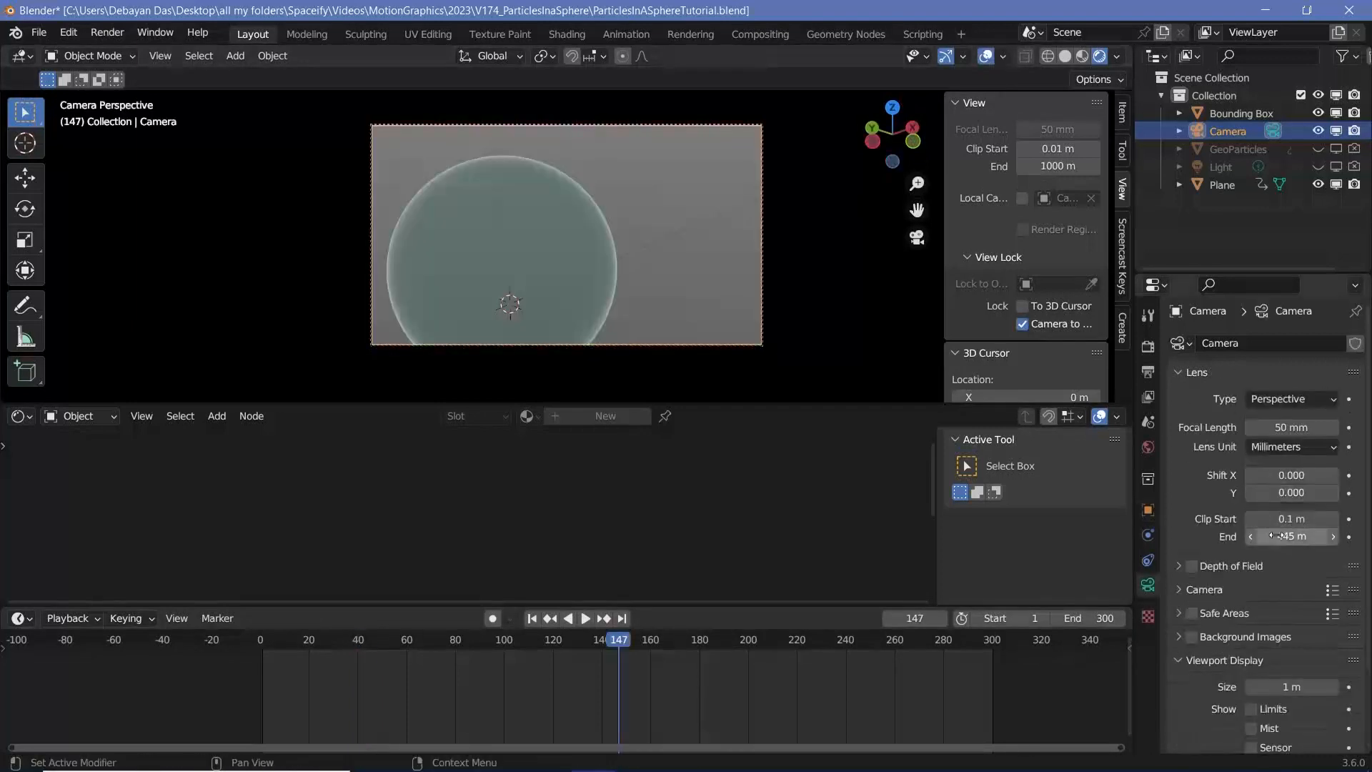
- Test the camera's clip end at 10 m and set it to 1000 m
double_click(1280, 536)
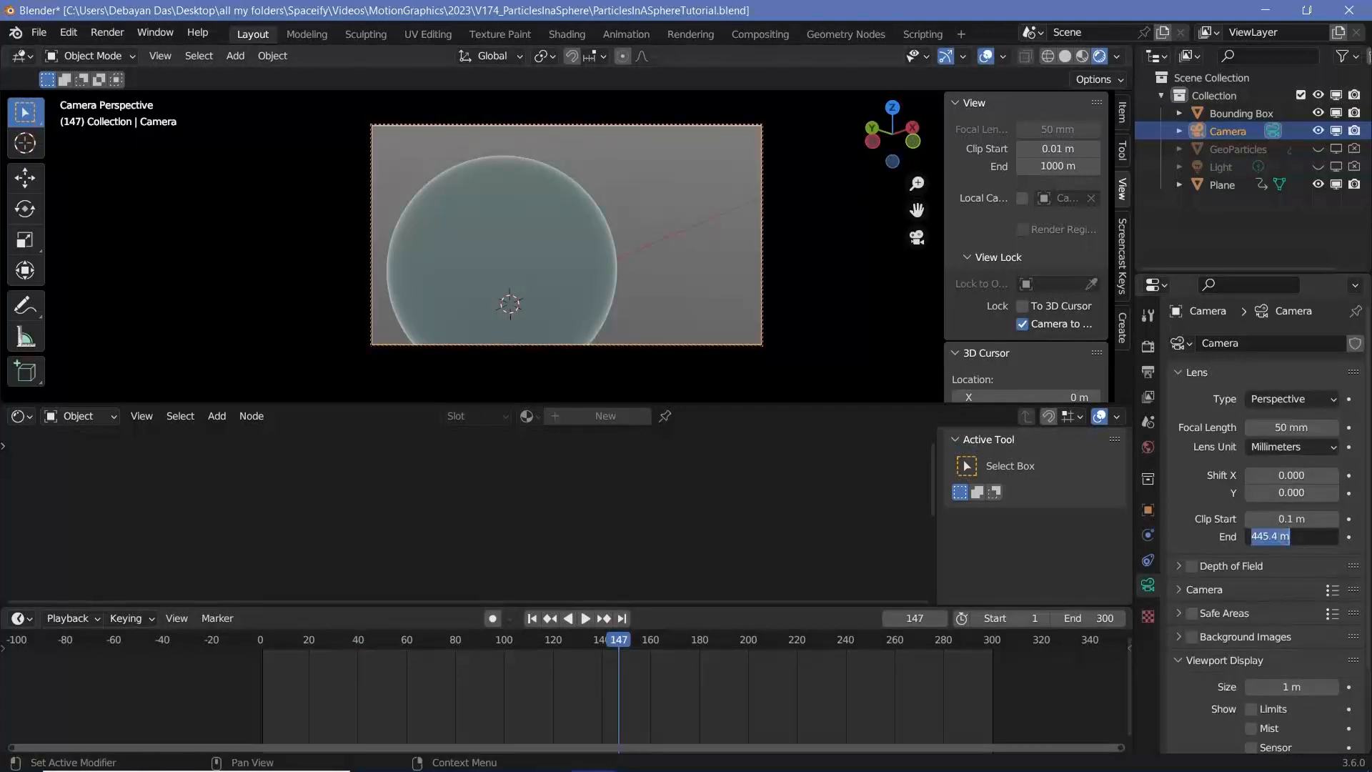
type("10")
key("Return")
double_click(1279, 536)
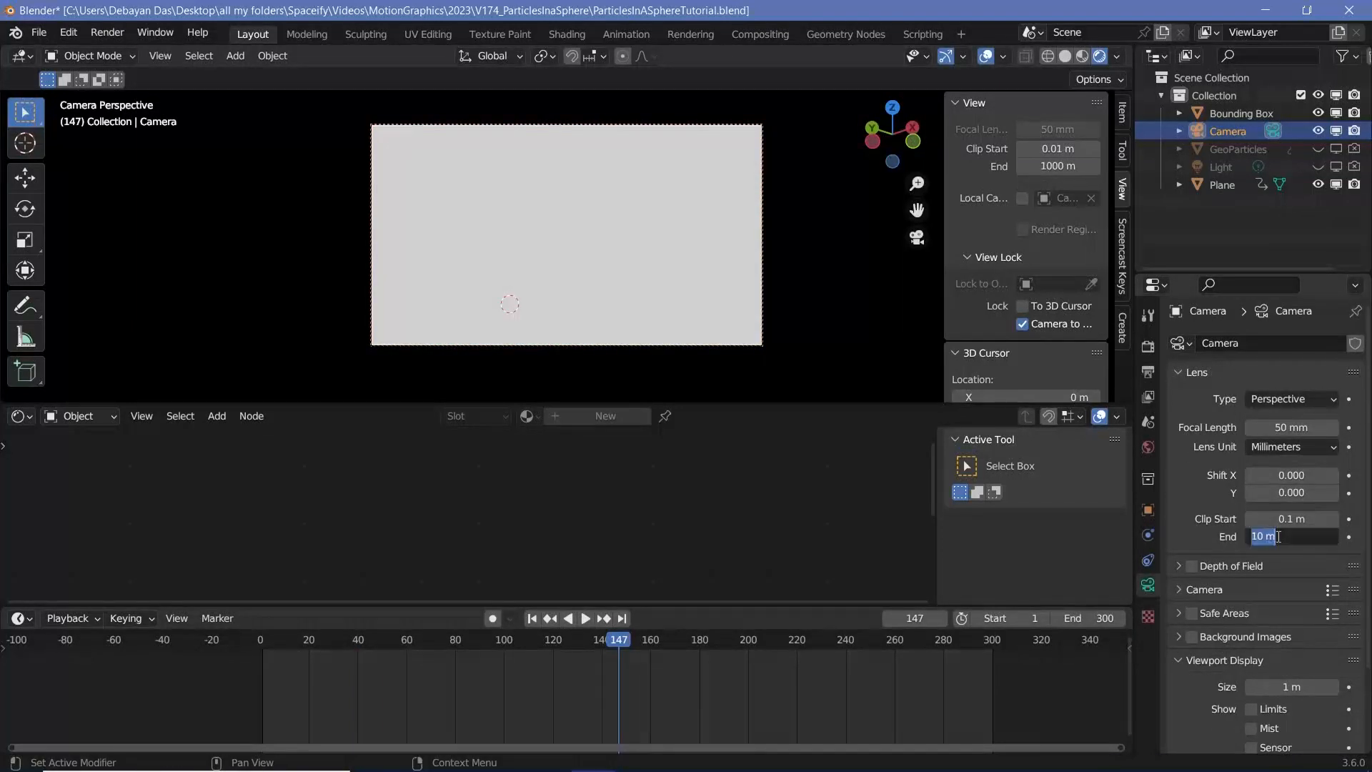
type("1000")
key("Return")
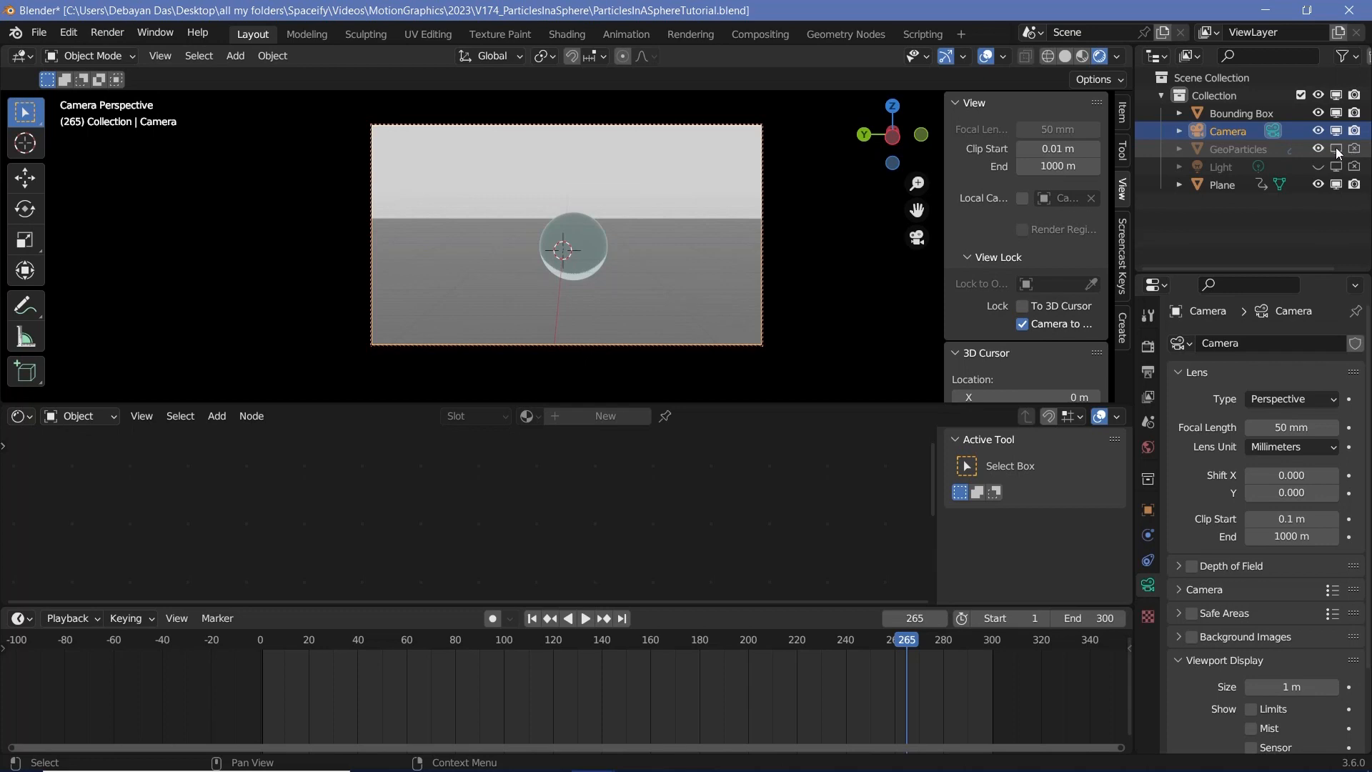
- Start rendering the animation of the particles in the glass sphere
left_click(119, 37)
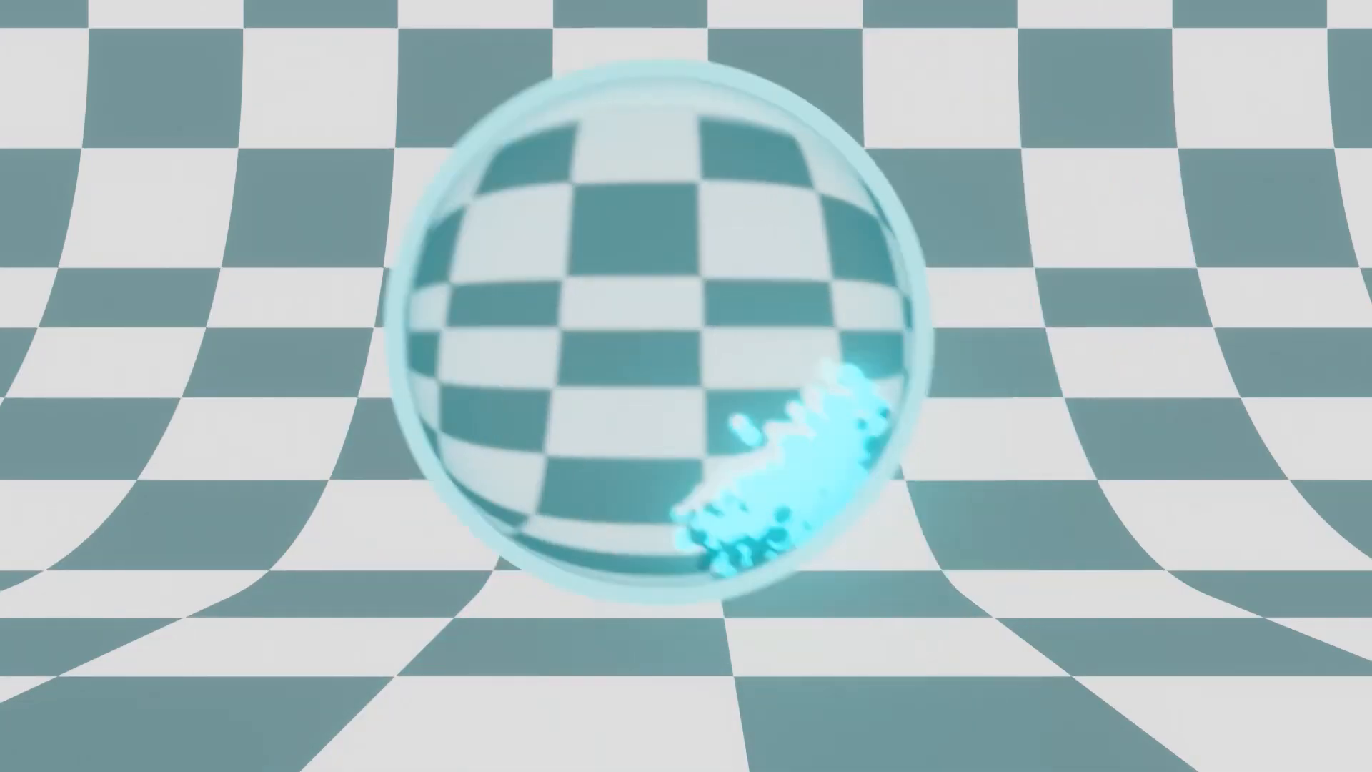